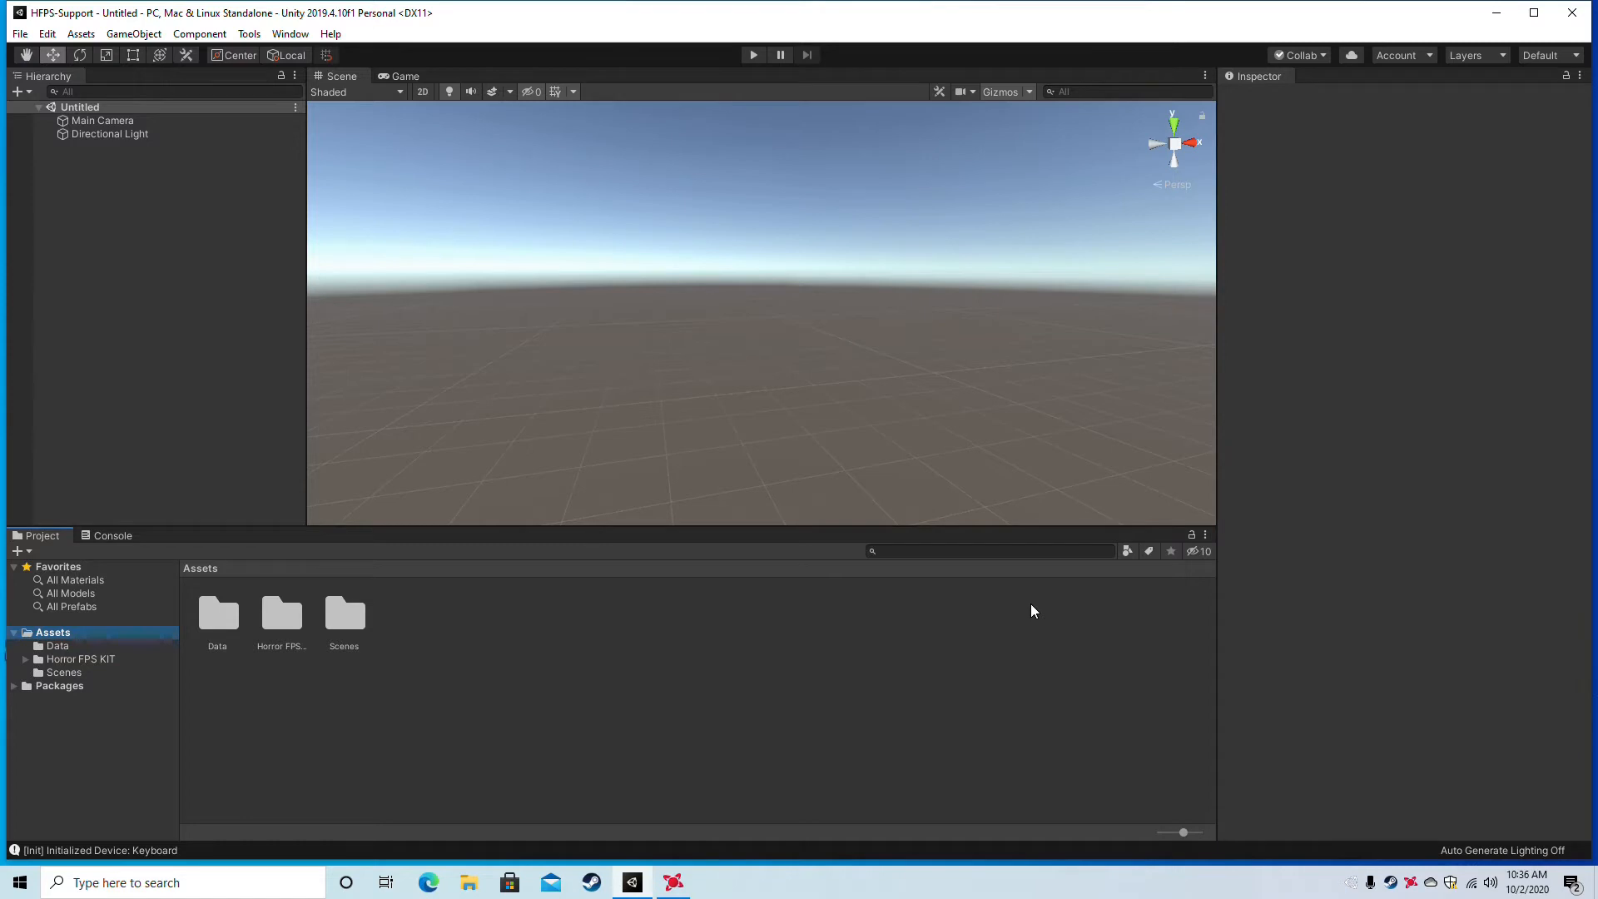
Open the MainMenu scene from the build's scene list, close the build settings, and view the whole menu canvas.
{"action": "left_click", "coordinate": [19, 34]}
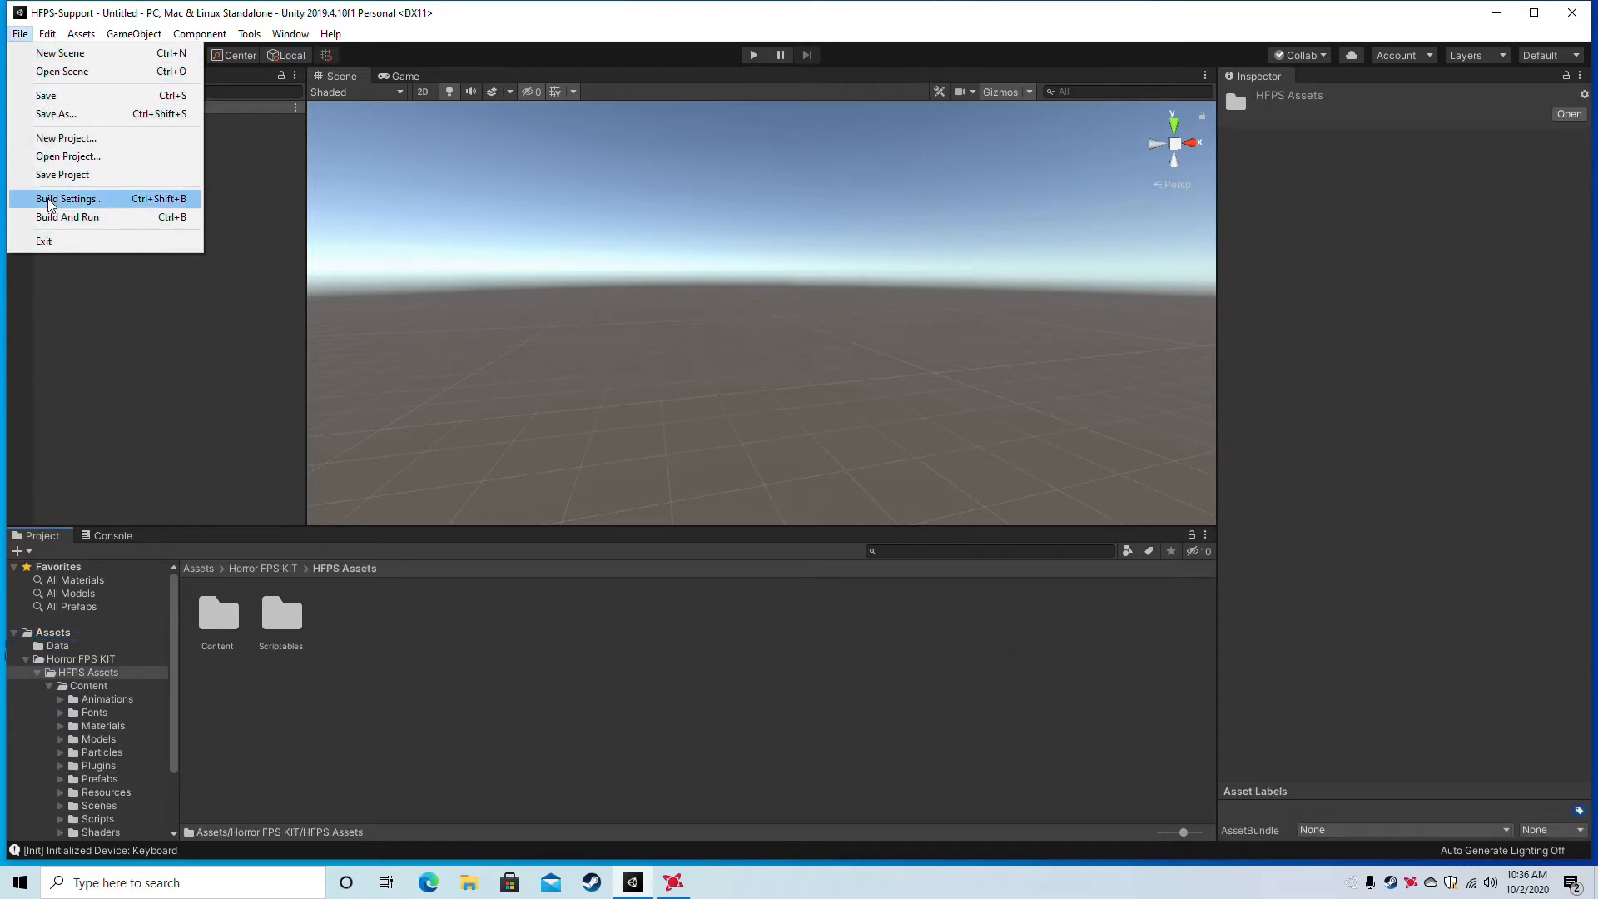
{"action": "left_click", "coordinate": [69, 199]}
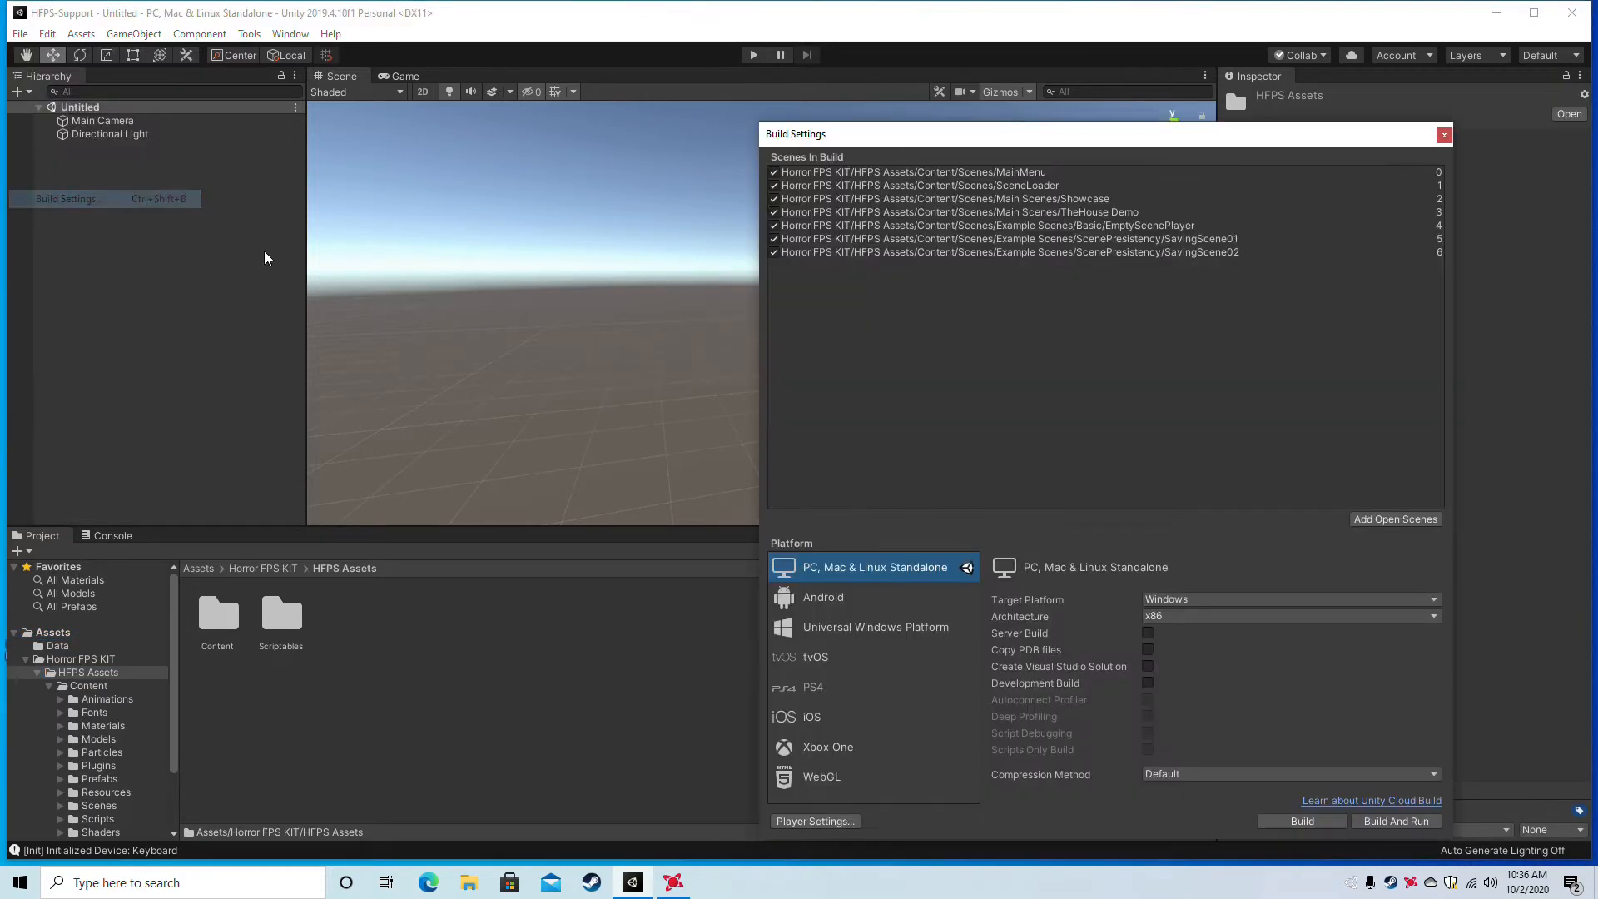
{"action": "double_click", "coordinate": [932, 172]}
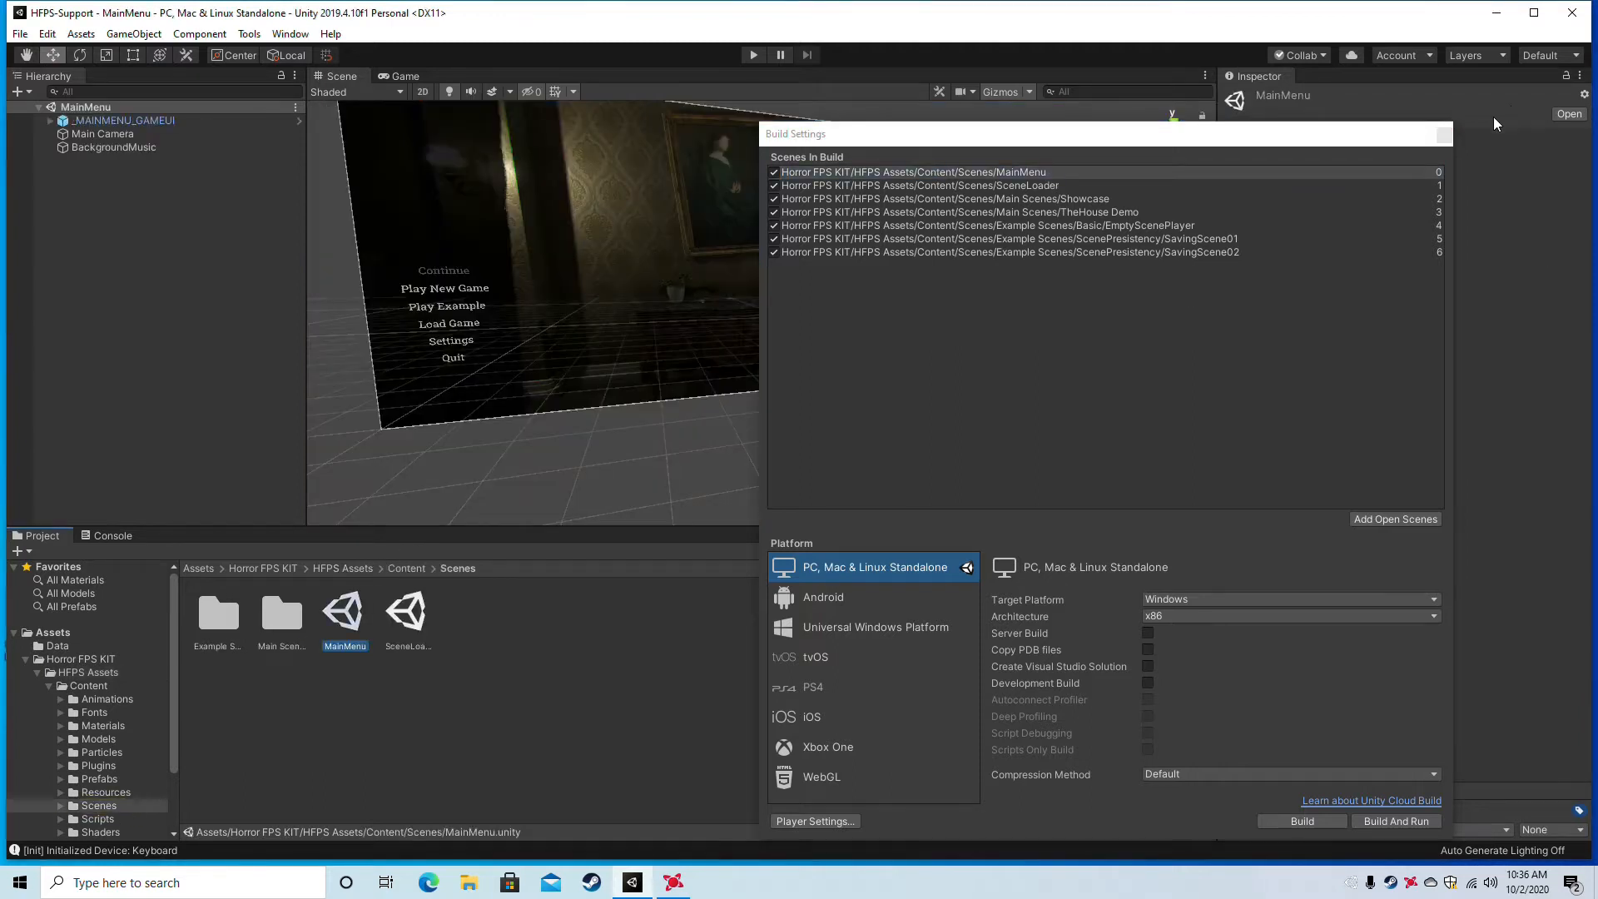
{"action": "left_click", "coordinate": [1445, 135]}
{"action": "left_click_drag", "start_coordinate": [806, 195], "coordinate": [446, 247], "text": "alt"}
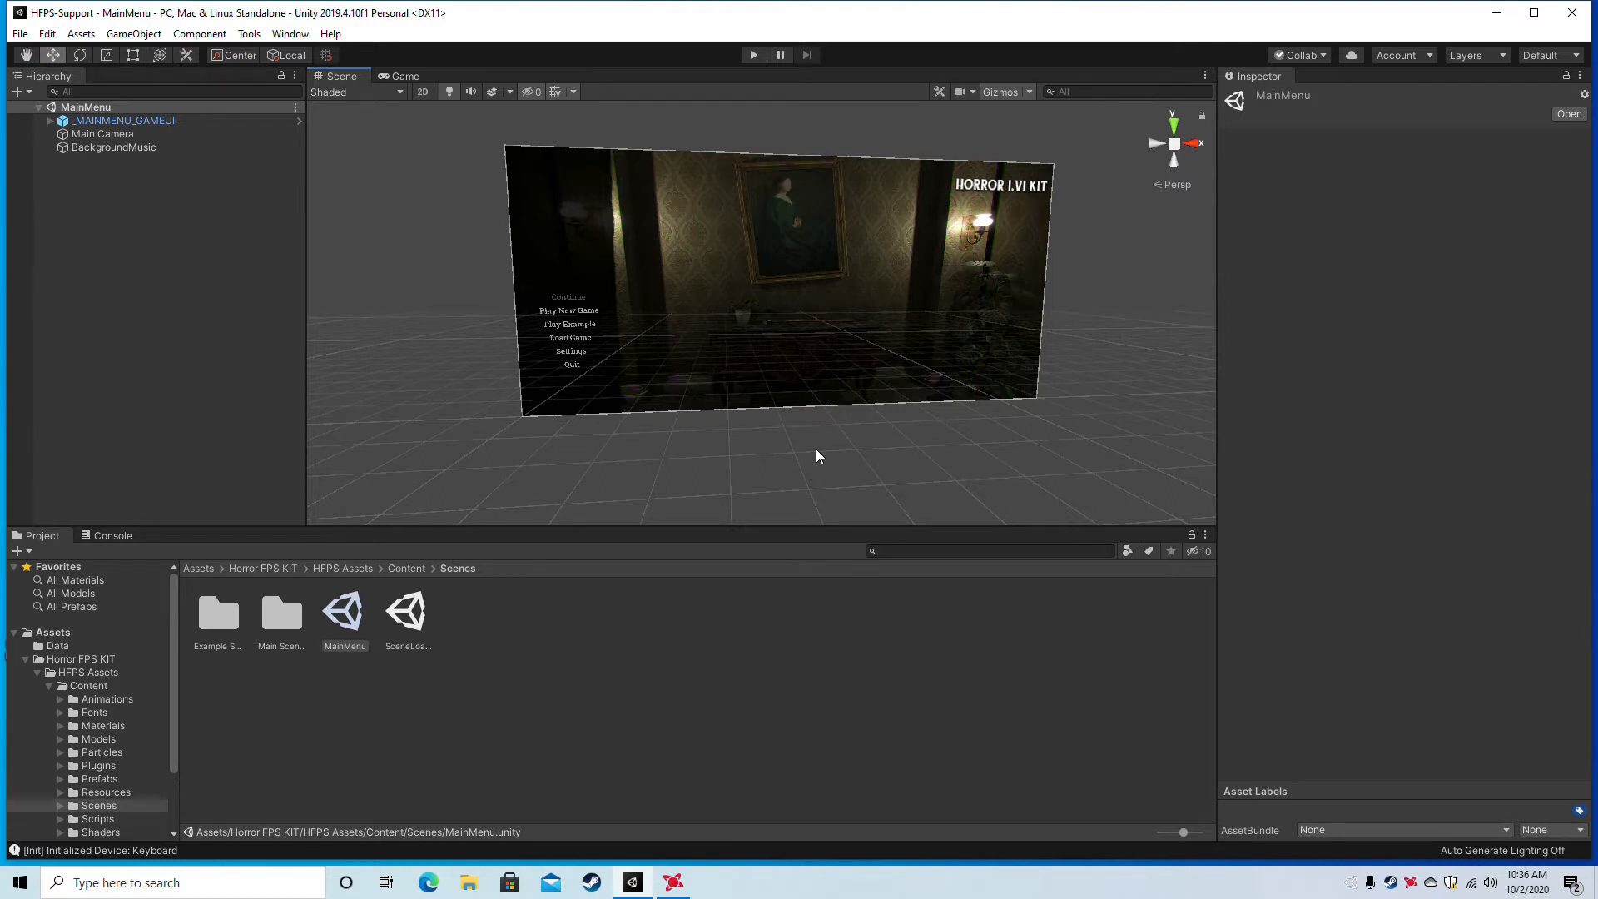
Examine the components of the _MAINMENU_GAMEUI and BackgroundMusic objects, collapsing the Advanced Menu UI script.
{"action": "left_click", "coordinate": [98, 123]}
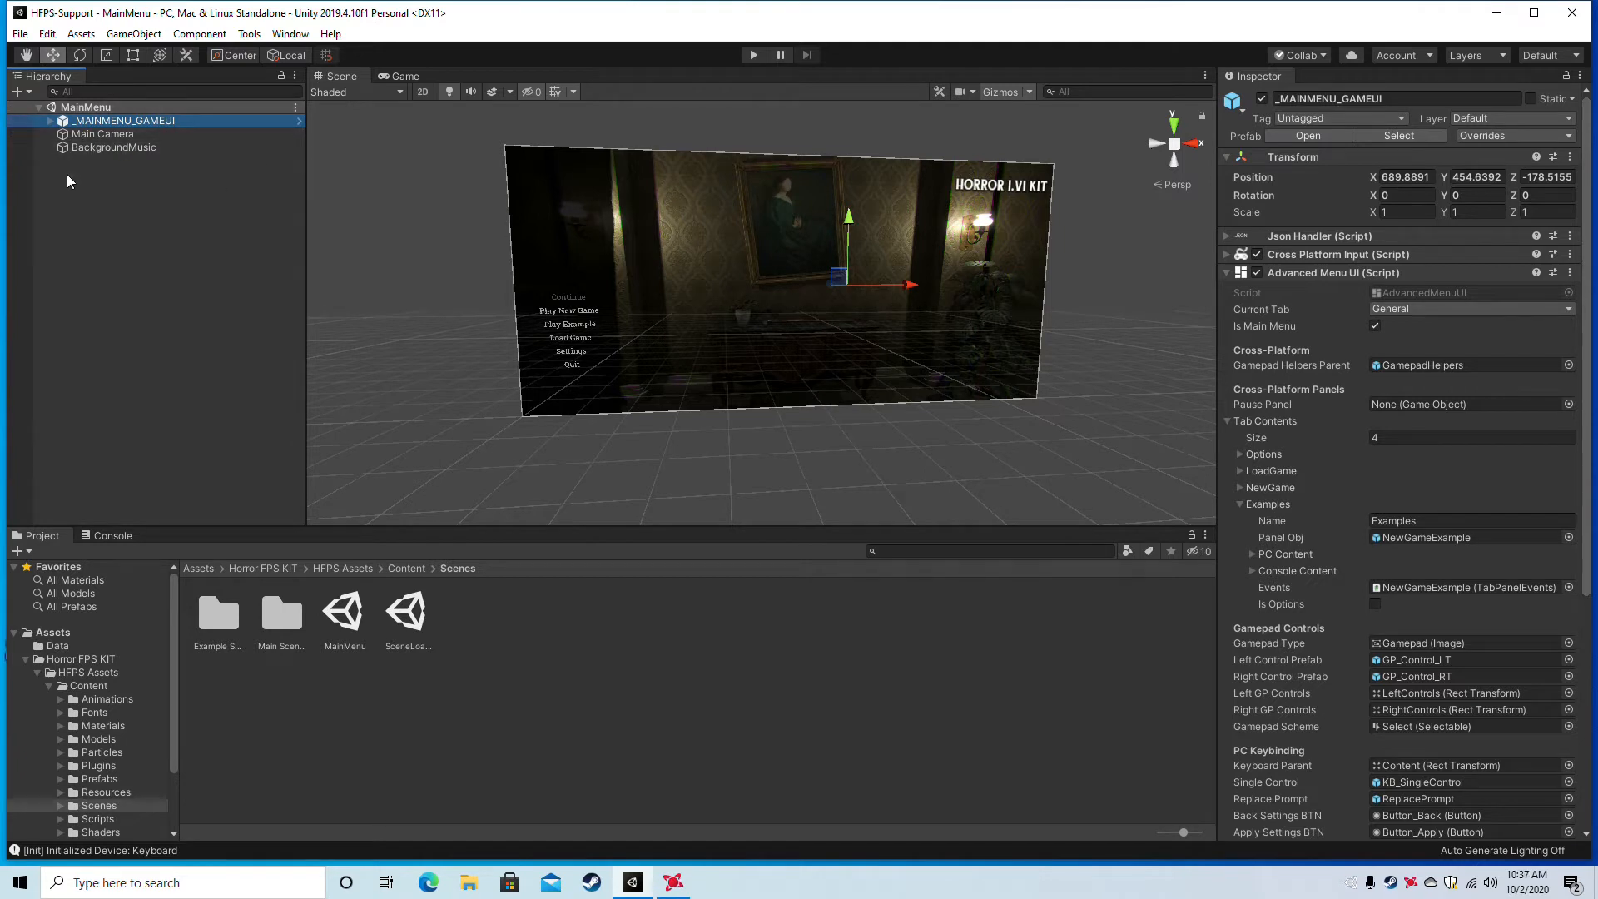
{"action": "left_click", "coordinate": [1226, 271]}
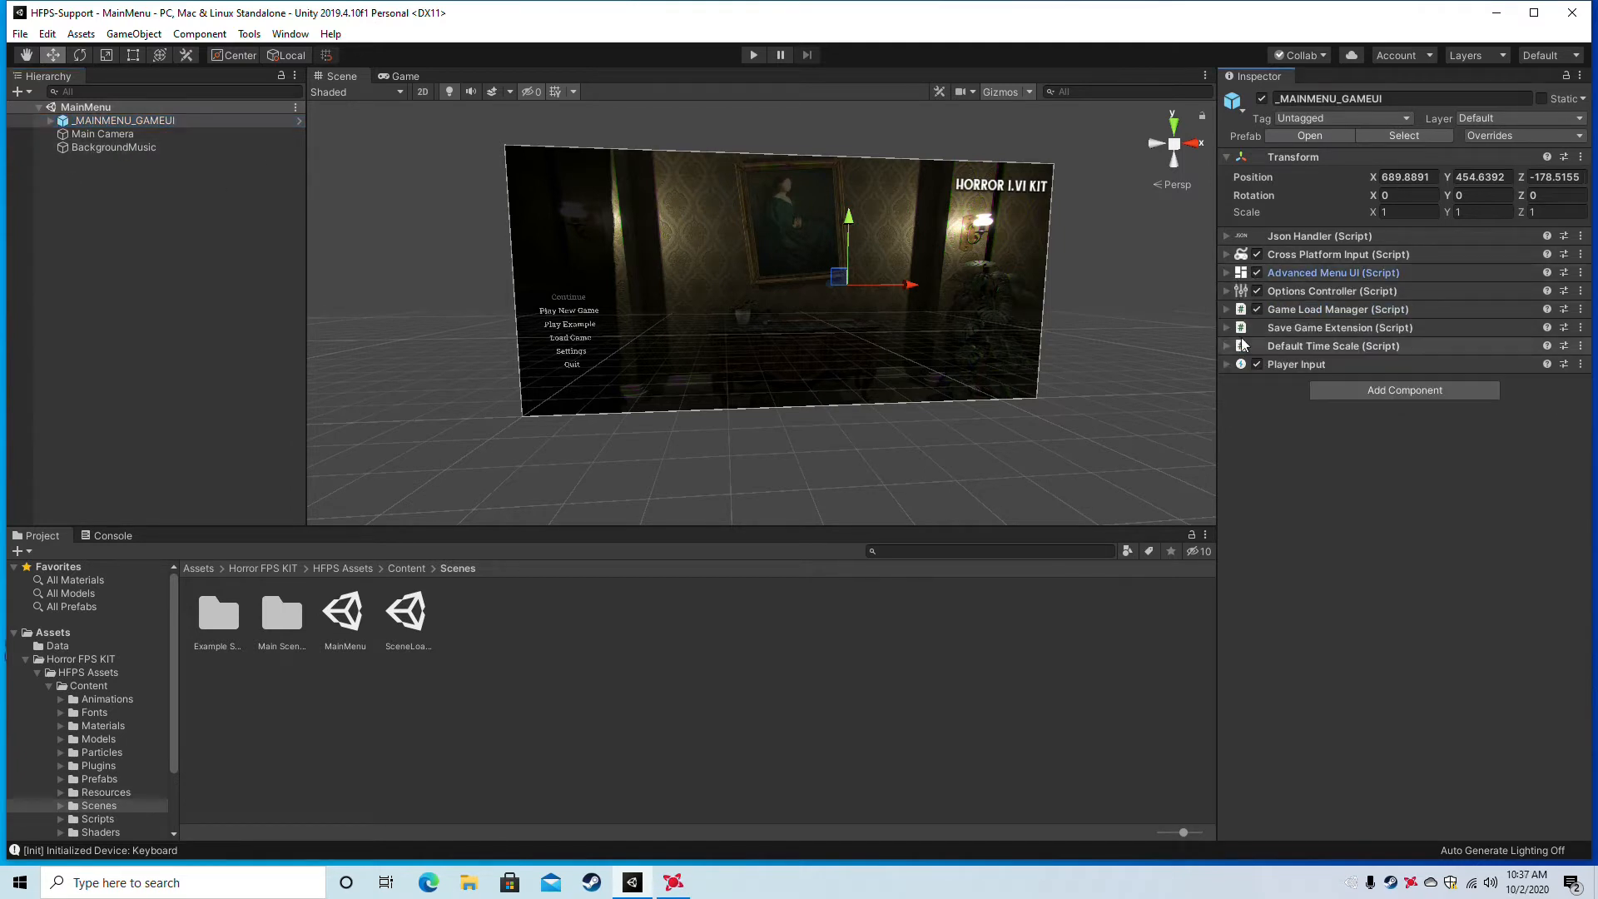
{"action": "left_click", "coordinate": [104, 148]}
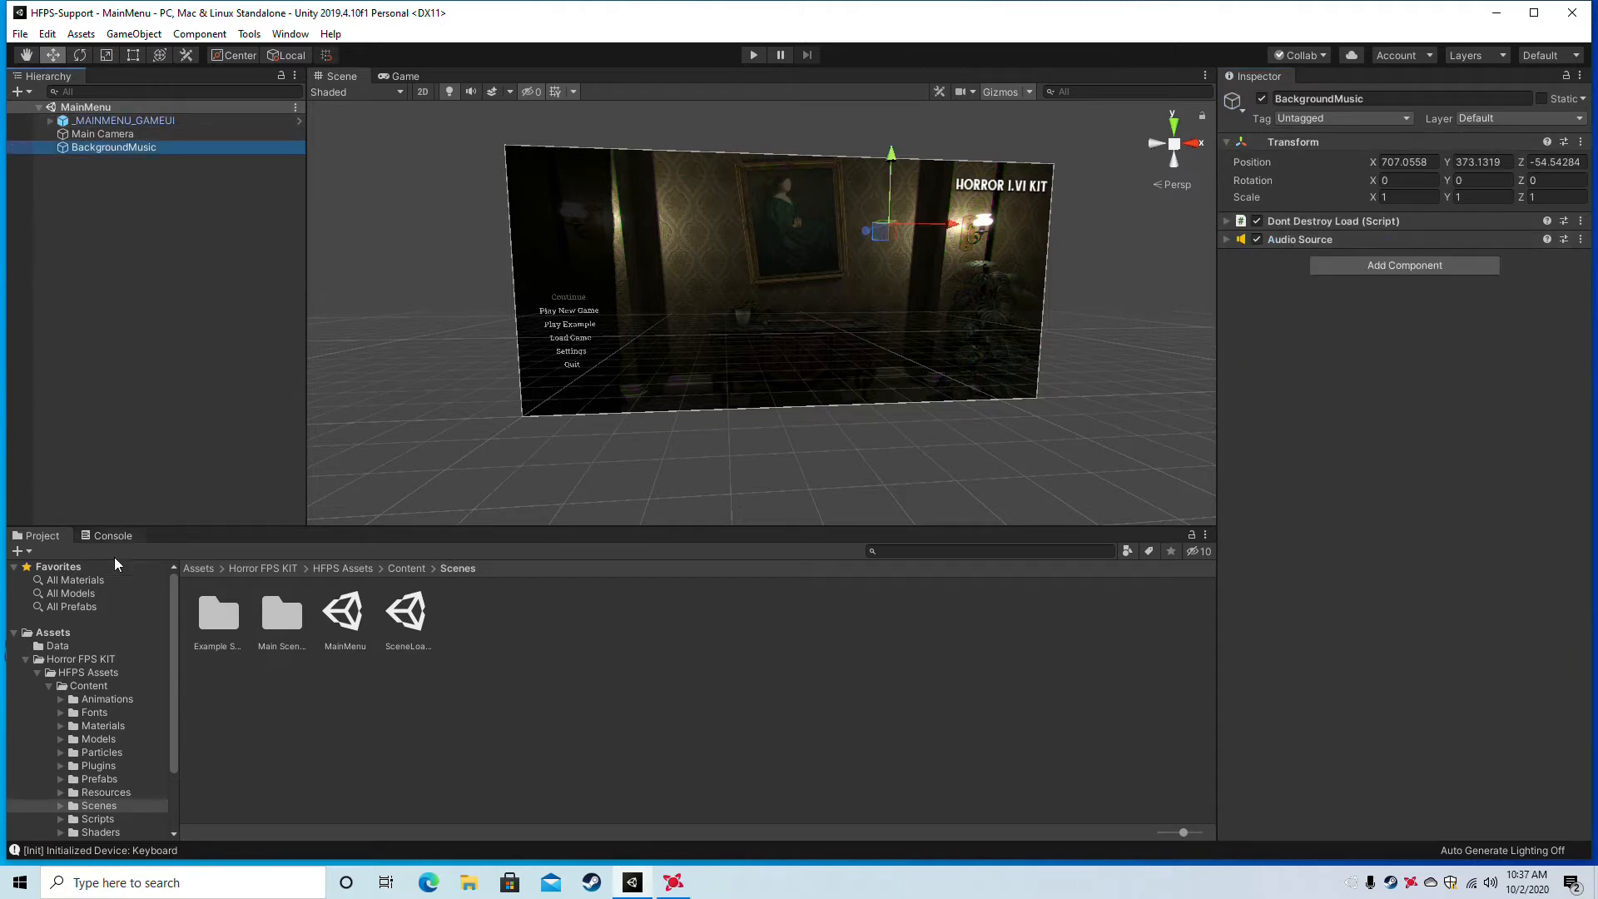
Create a folder named !TutStuf in the project's root Assets folder.
{"action": "left_click", "coordinate": [50, 634]}
{"action": "right_click", "coordinate": [472, 666]}
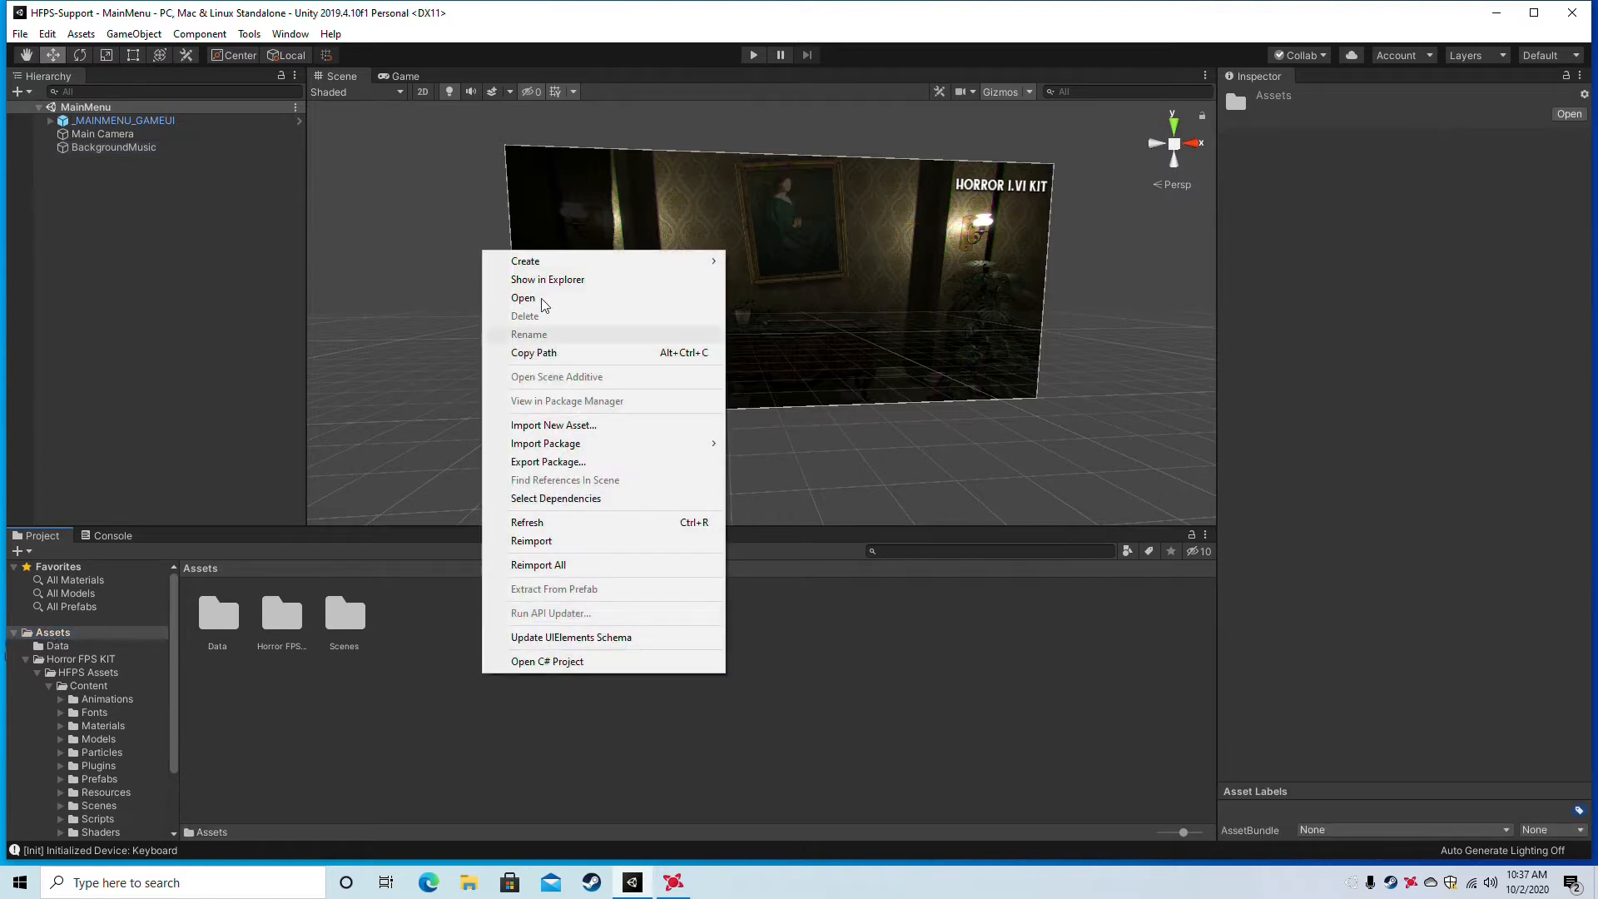
{"action": "mouse_move", "coordinate": [533, 268]}
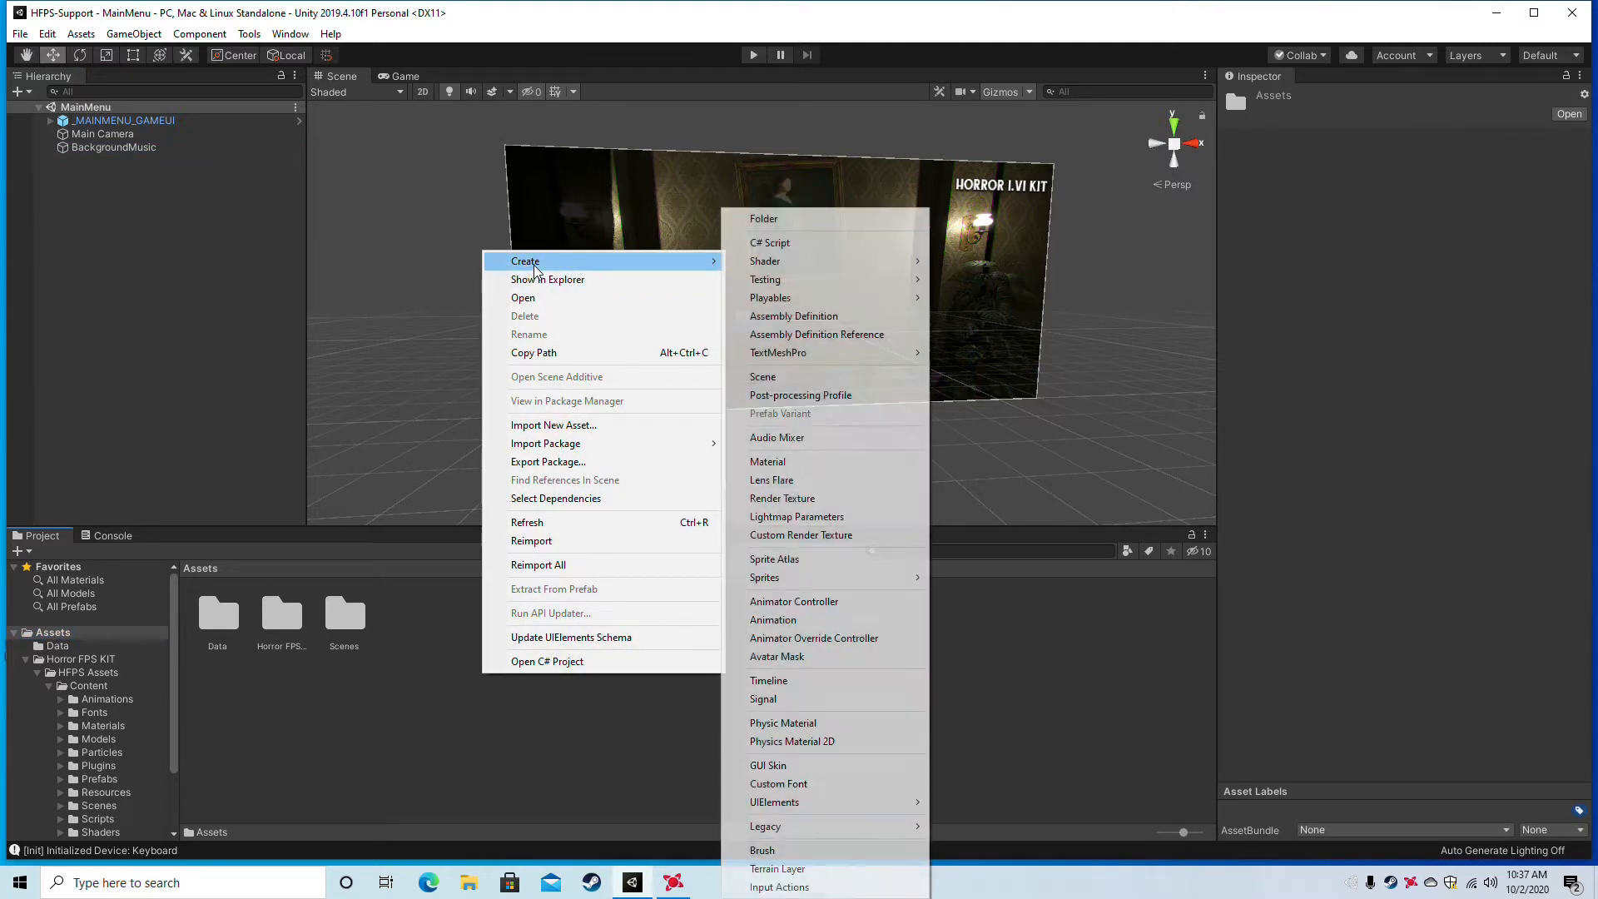
{"action": "left_click", "coordinate": [779, 219]}
{"action": "type", "text": "Tut"}
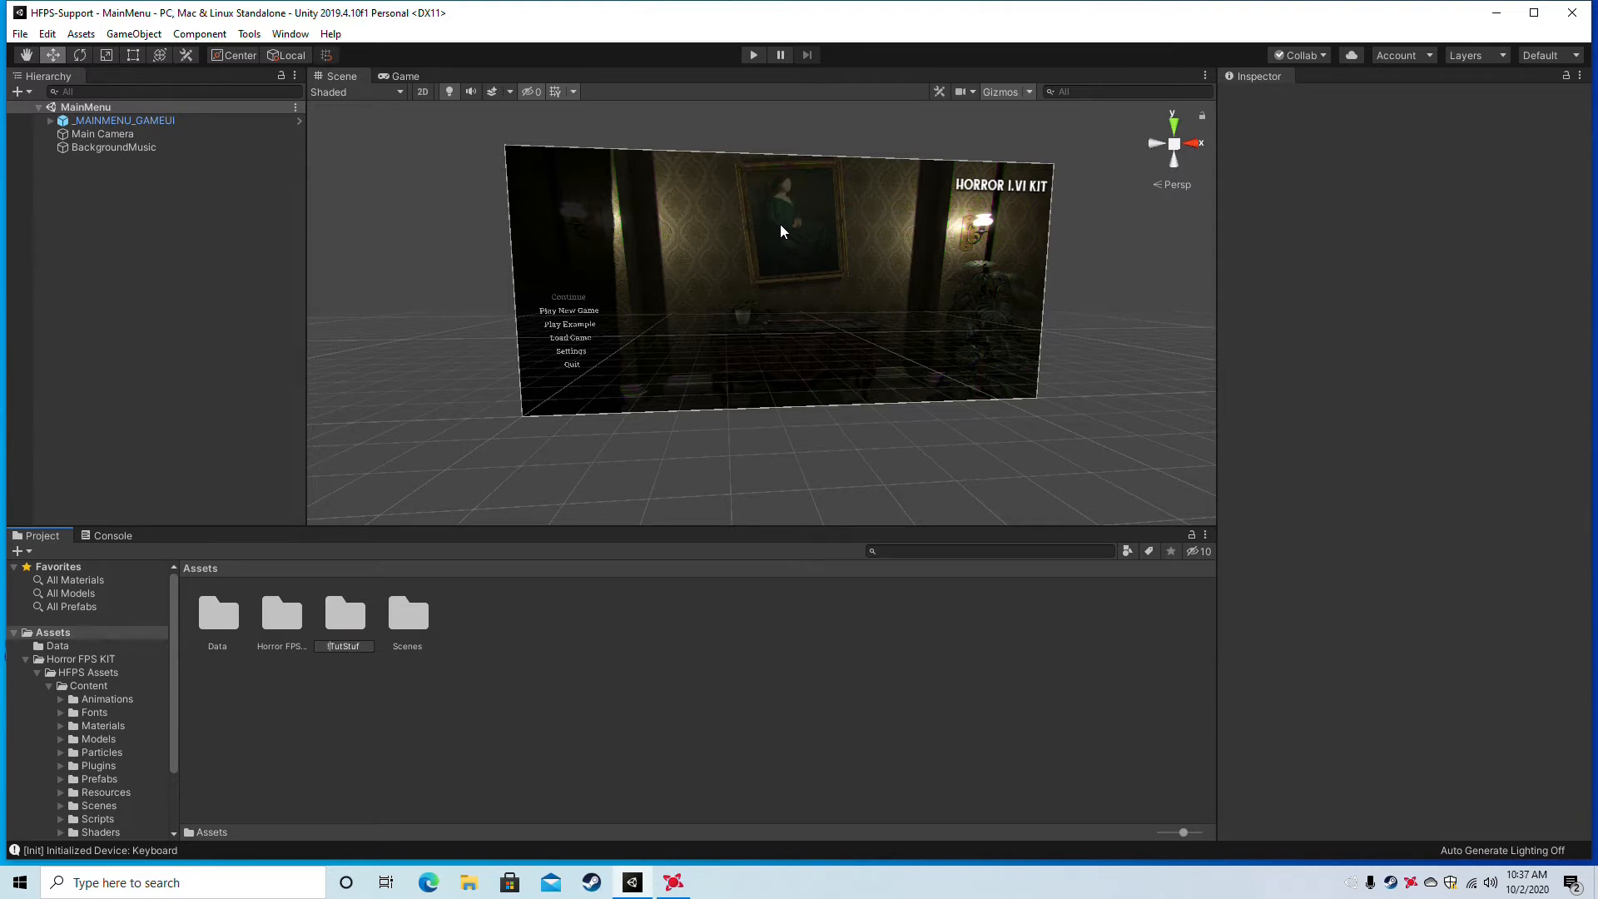
{"action": "type", "text": "Stuf"}
{"action": "key", "text": "Return"}
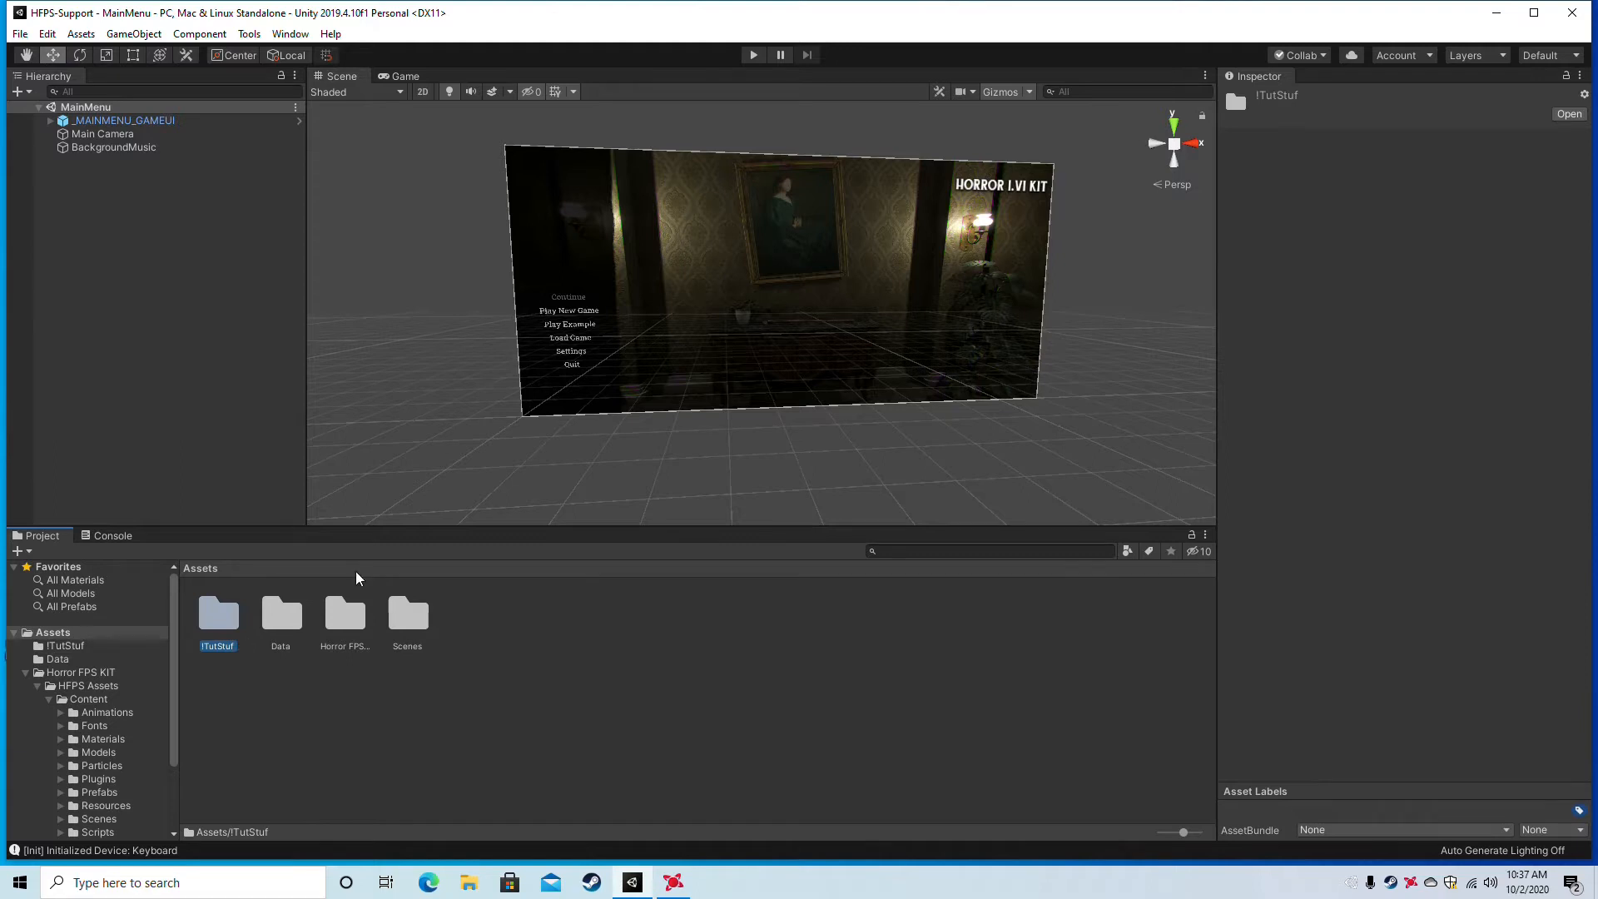
Save the scene's BackgroundMusic object as a prefab in the !TutStuf folder.
{"action": "left_click_drag", "start_coordinate": [98, 148], "coordinate": [98, 128]}
{"action": "left_click_drag", "start_coordinate": [218, 616], "coordinate": [218, 616]}
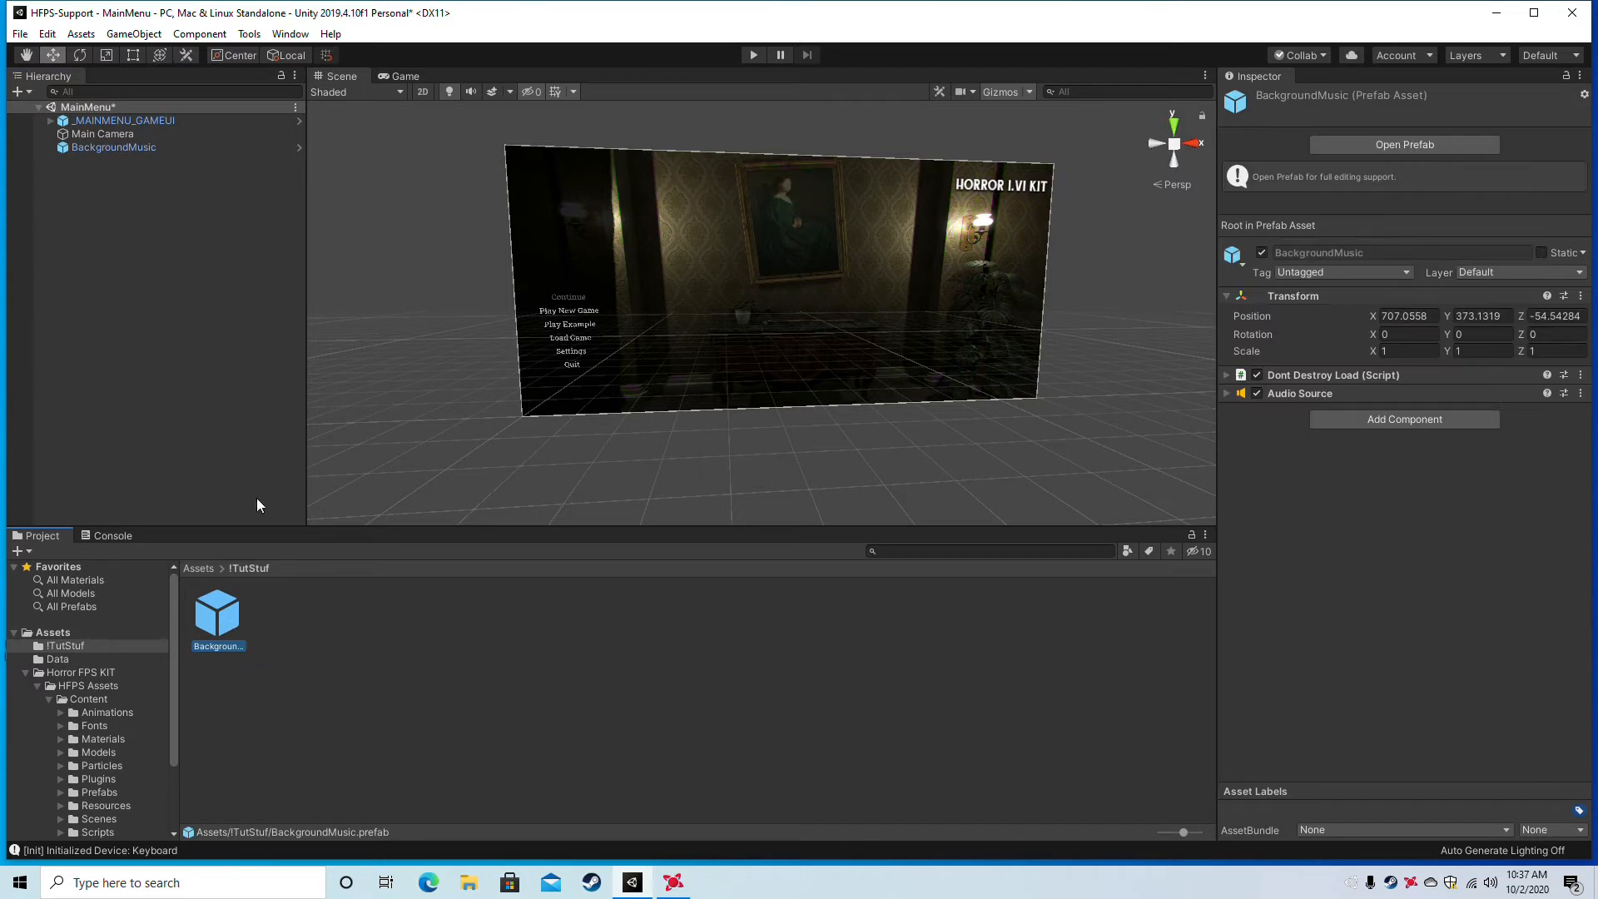
{"action": "left_click", "coordinate": [287, 620]}
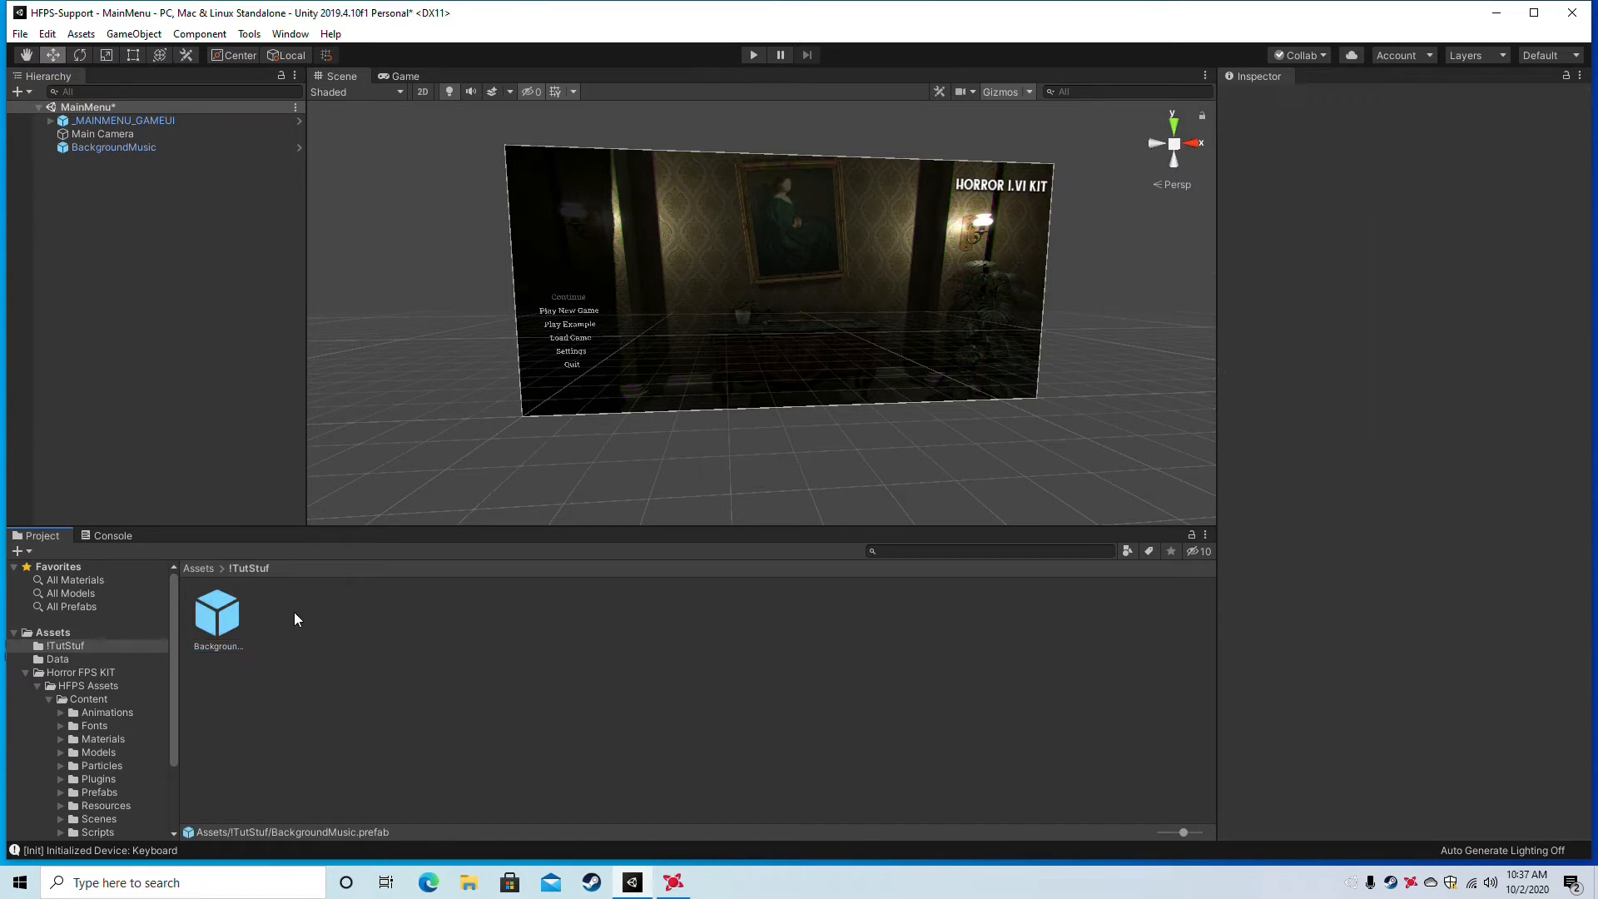
{"action": "left_click", "coordinate": [50, 121]}
{"action": "left_click", "coordinate": [50, 121]}
{"action": "left_click", "coordinate": [39, 107]}
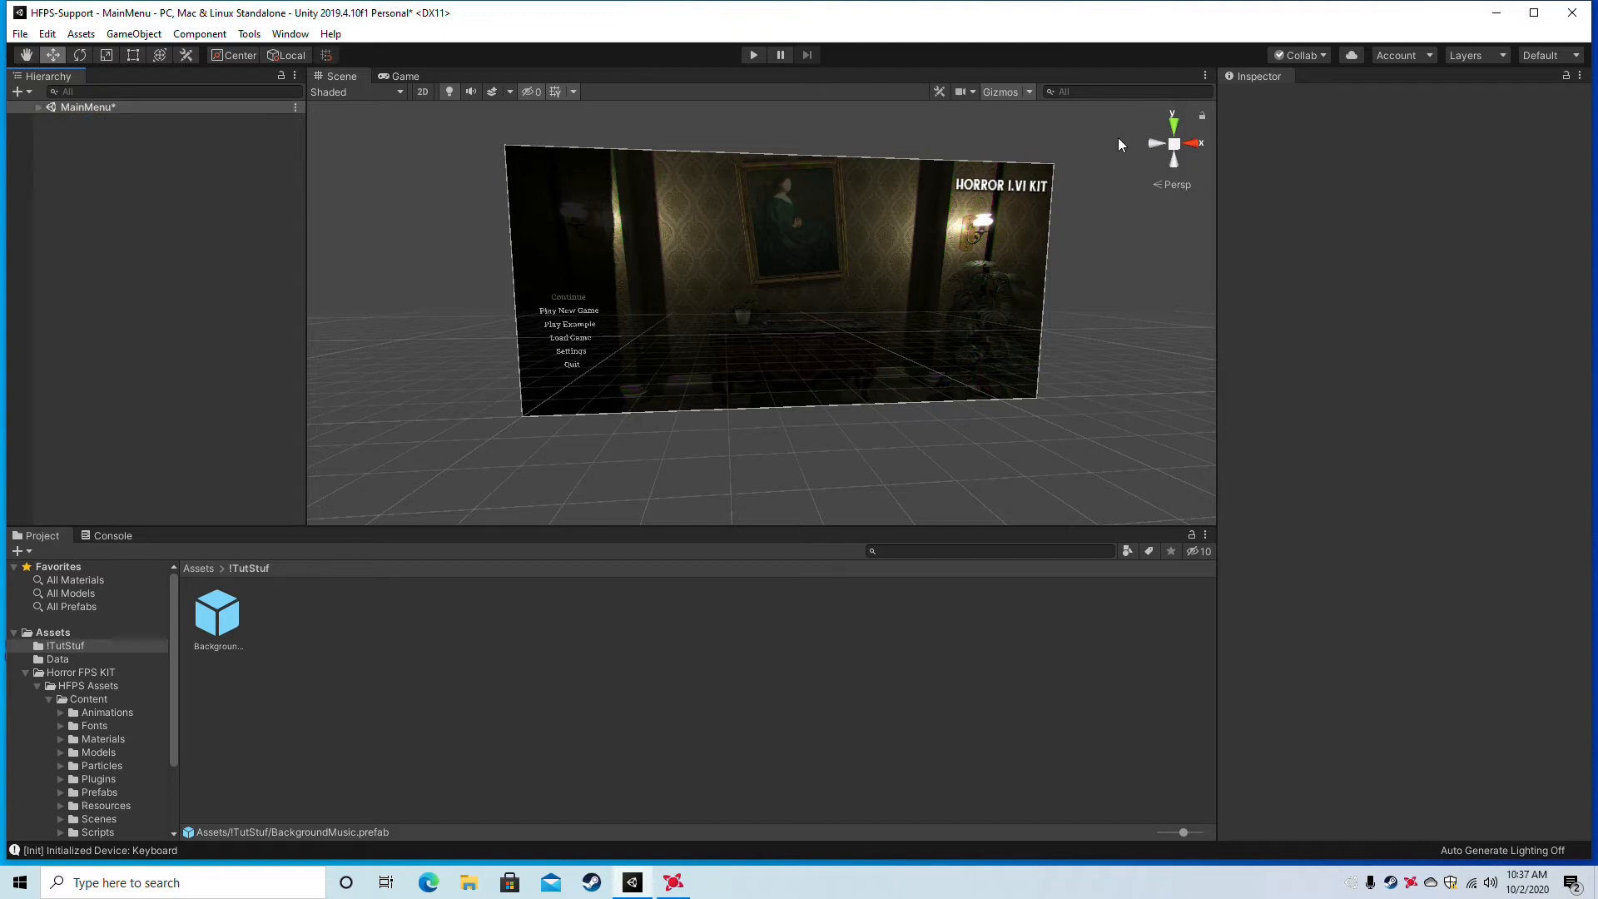
{"action": "left_click_drag", "start_coordinate": [444, 117], "coordinate": [1092, 436]}
{"action": "left_click_drag", "start_coordinate": [472, 115], "coordinate": [1152, 460]}
{"action": "left_click_drag", "start_coordinate": [475, 124], "coordinate": [1098, 459]}
{"action": "left_click_drag", "start_coordinate": [477, 117], "coordinate": [1057, 426]}
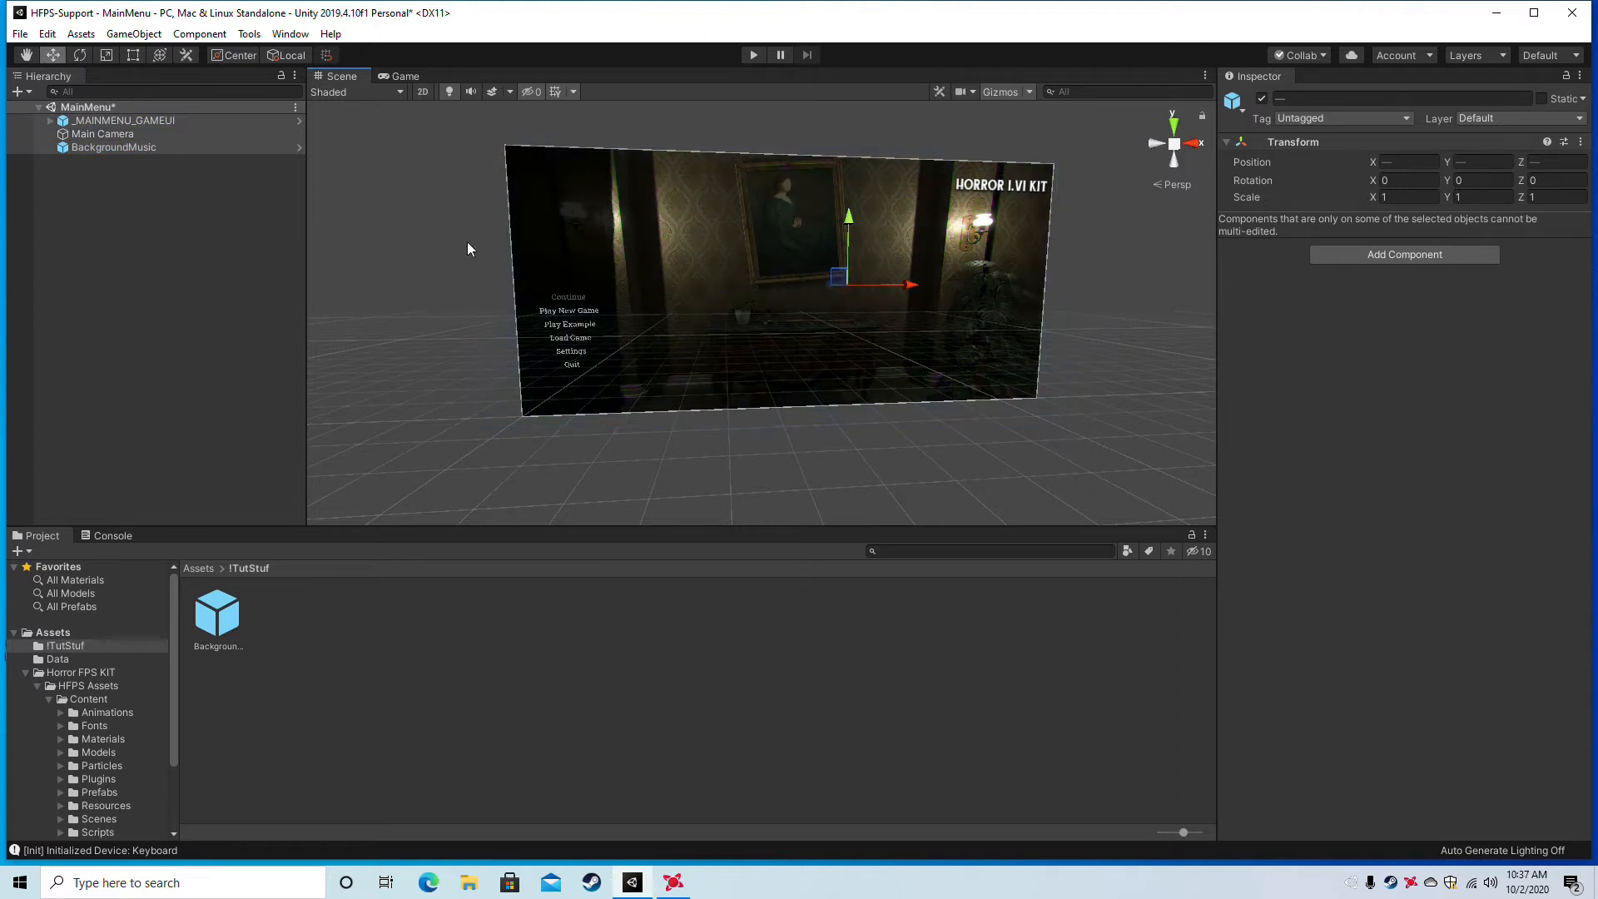
Create a new scene, discarding the changes made to the MainMenu scene.
{"action": "left_click", "coordinate": [19, 33]}
{"action": "left_click", "coordinate": [45, 54]}
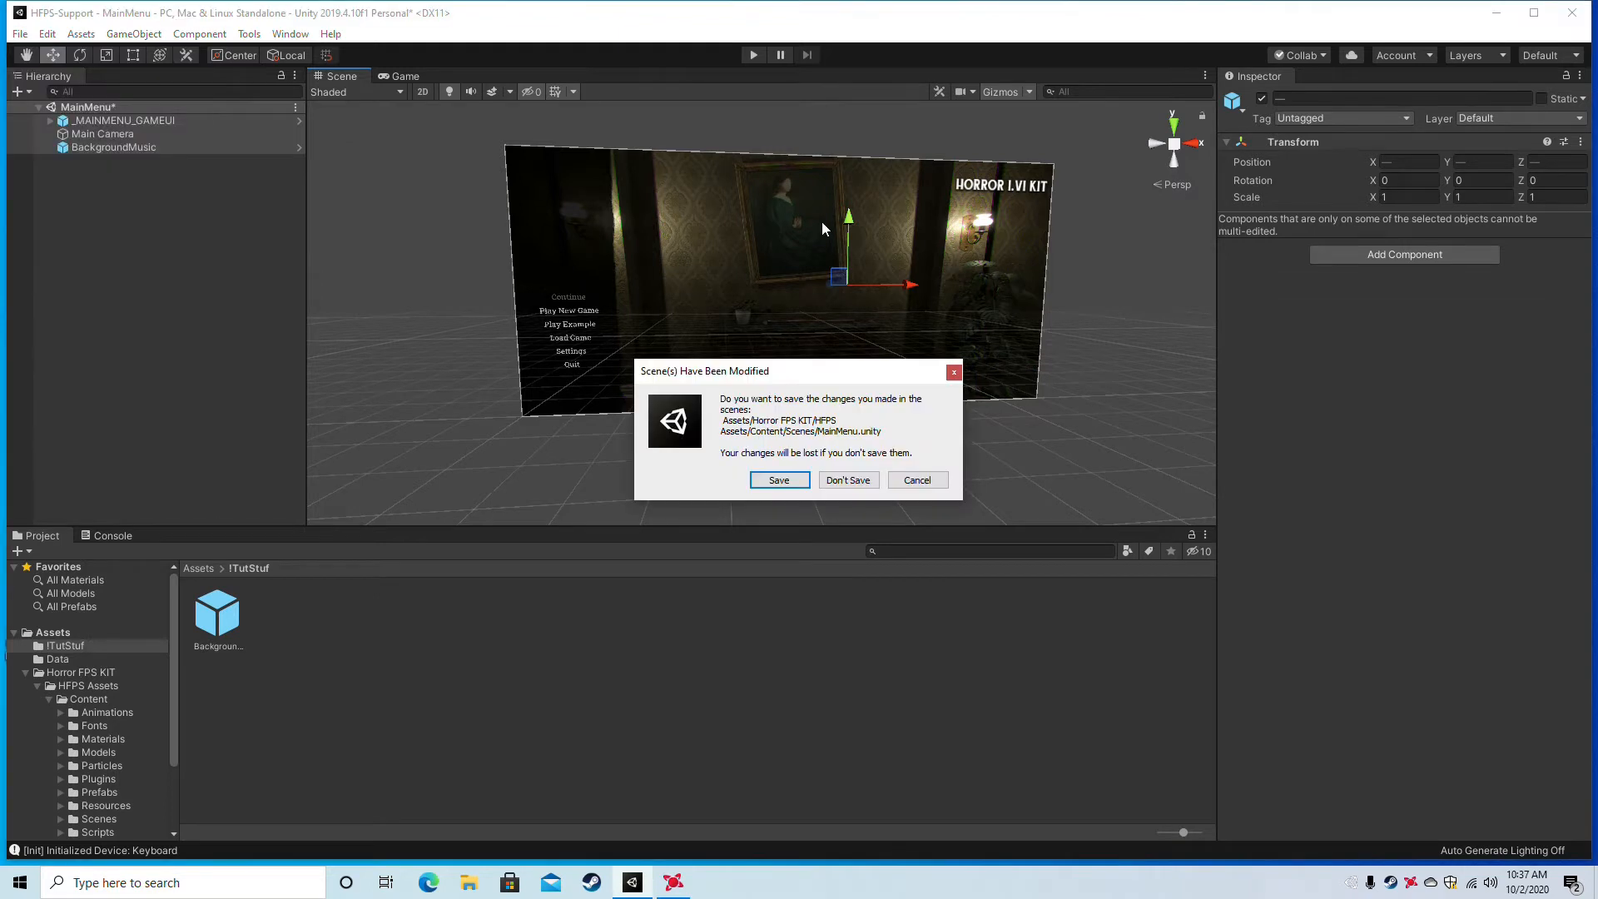
{"action": "left_click", "coordinate": [849, 480]}
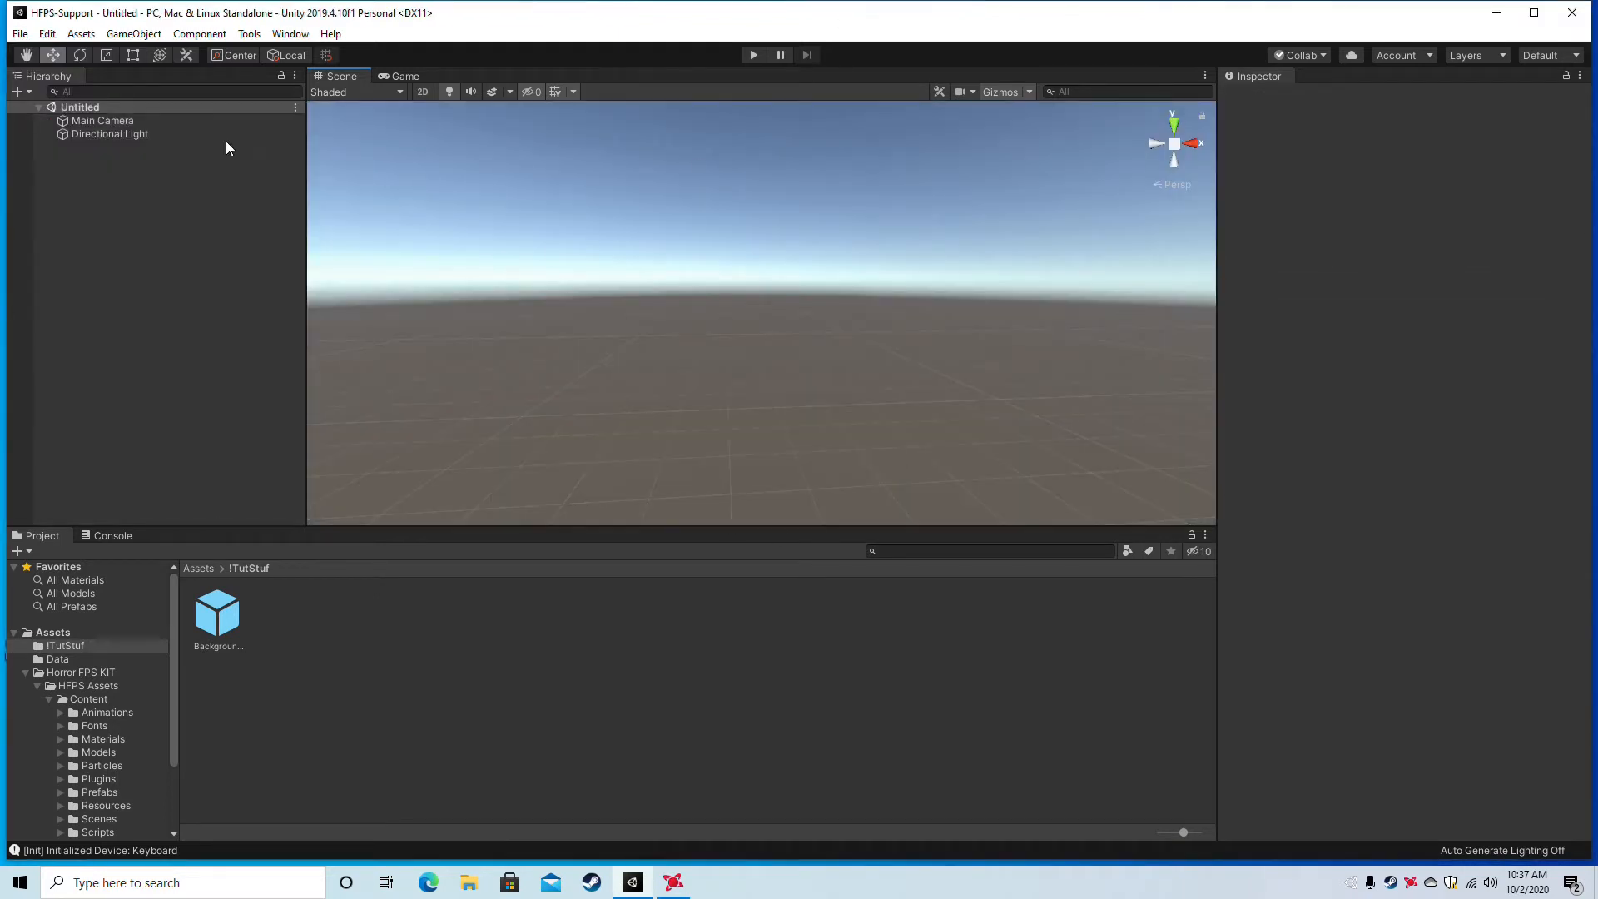
Generate the main menu in the new scene with the HFPS KIT MainMenu setup, and play-test it briefly.
{"action": "left_click", "coordinate": [92, 123]}
{"action": "left_click", "coordinate": [249, 33]}
{"action": "mouse_move", "coordinate": [268, 54]}
{"action": "mouse_move", "coordinate": [390, 55]}
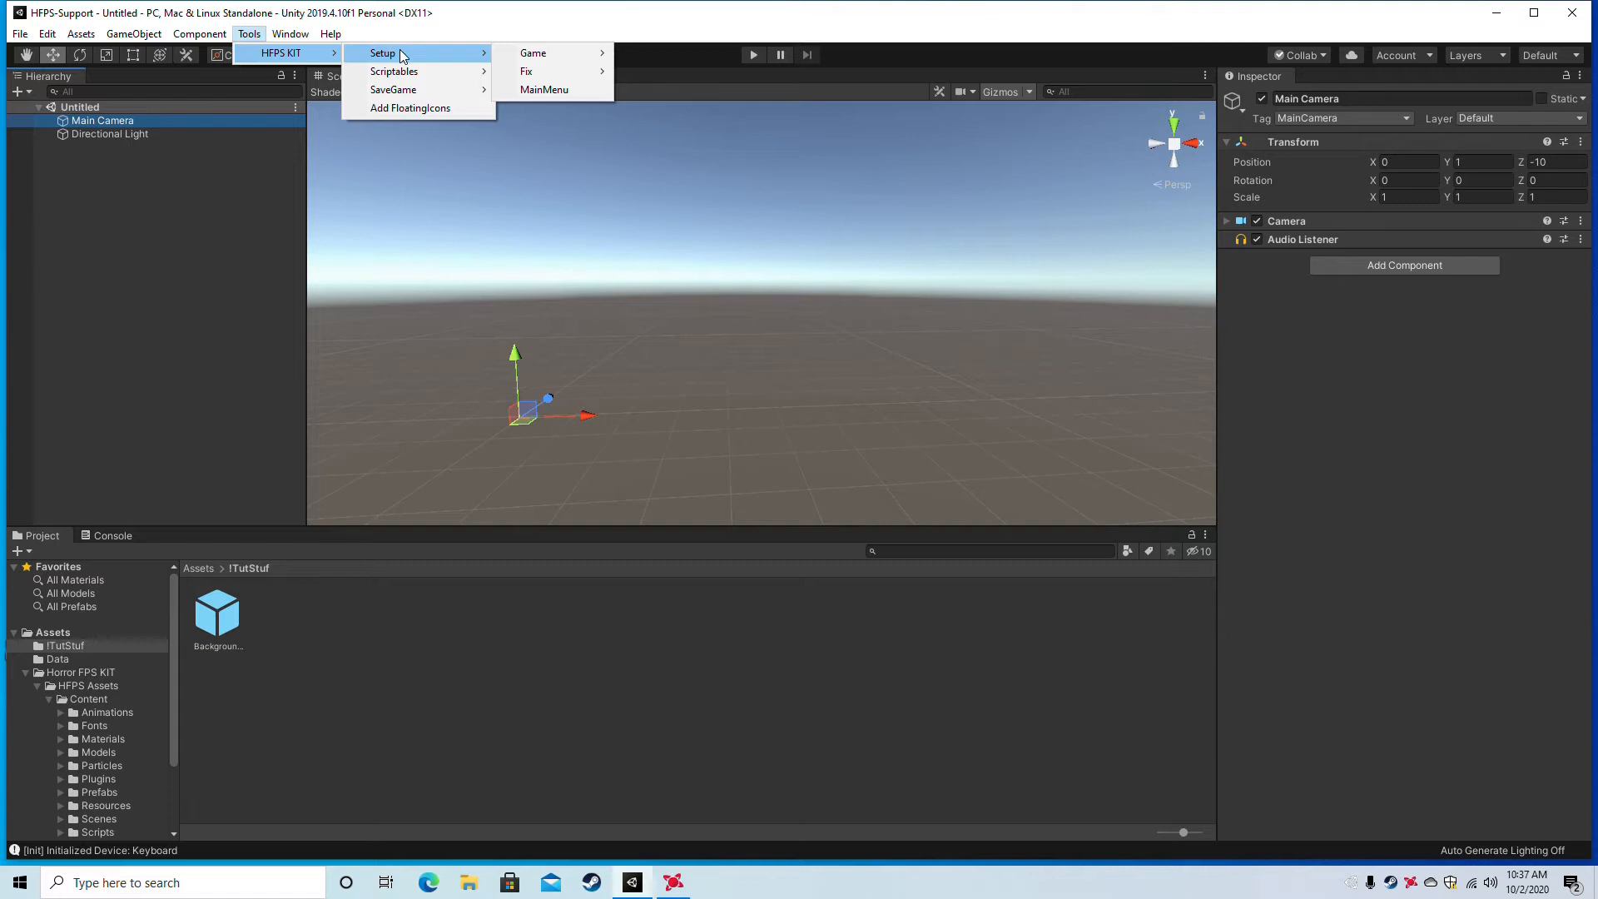
{"action": "left_click", "coordinate": [546, 90]}
{"action": "left_click_drag", "start_coordinate": [843, 248], "coordinate": [712, 266], "text": "alt"}
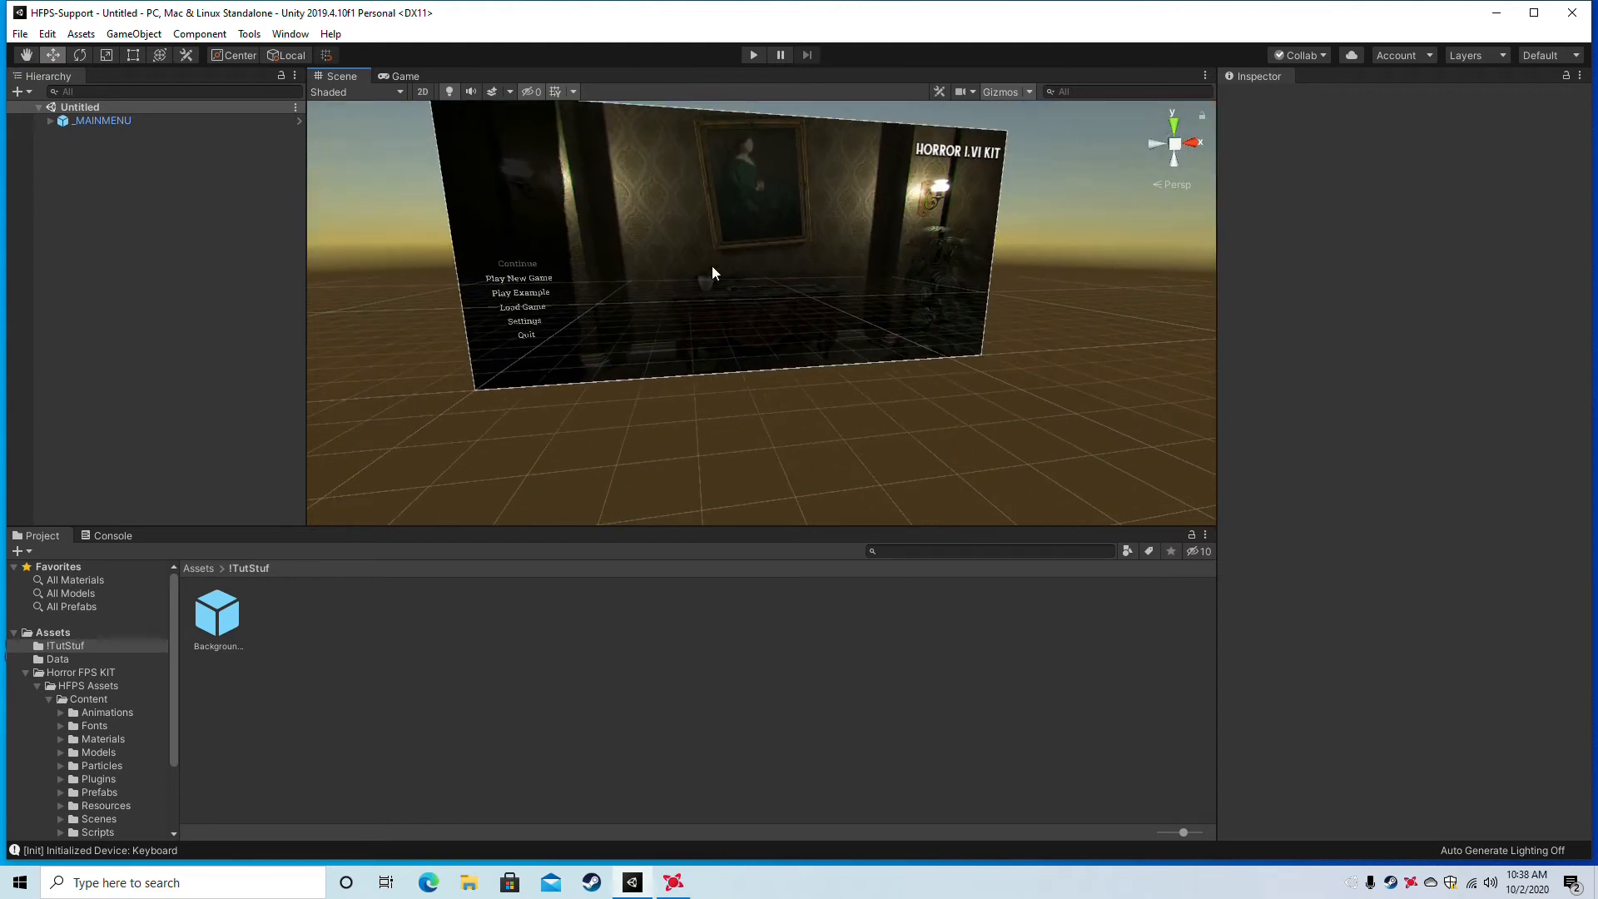
{"action": "left_click", "coordinate": [754, 54]}
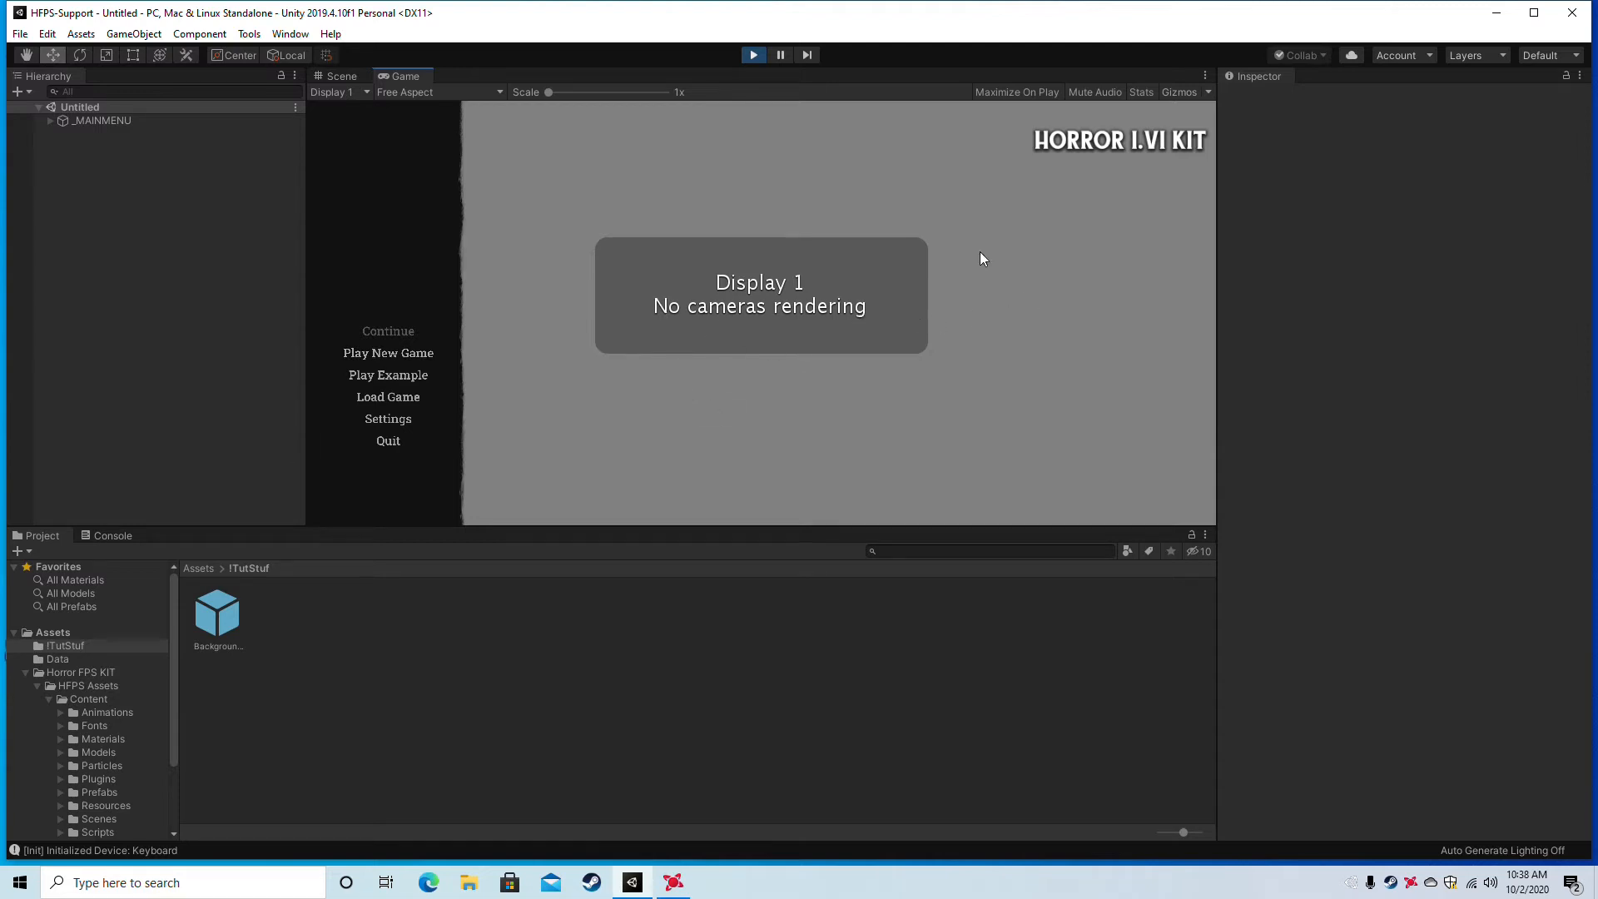
{"action": "left_click", "coordinate": [754, 55]}
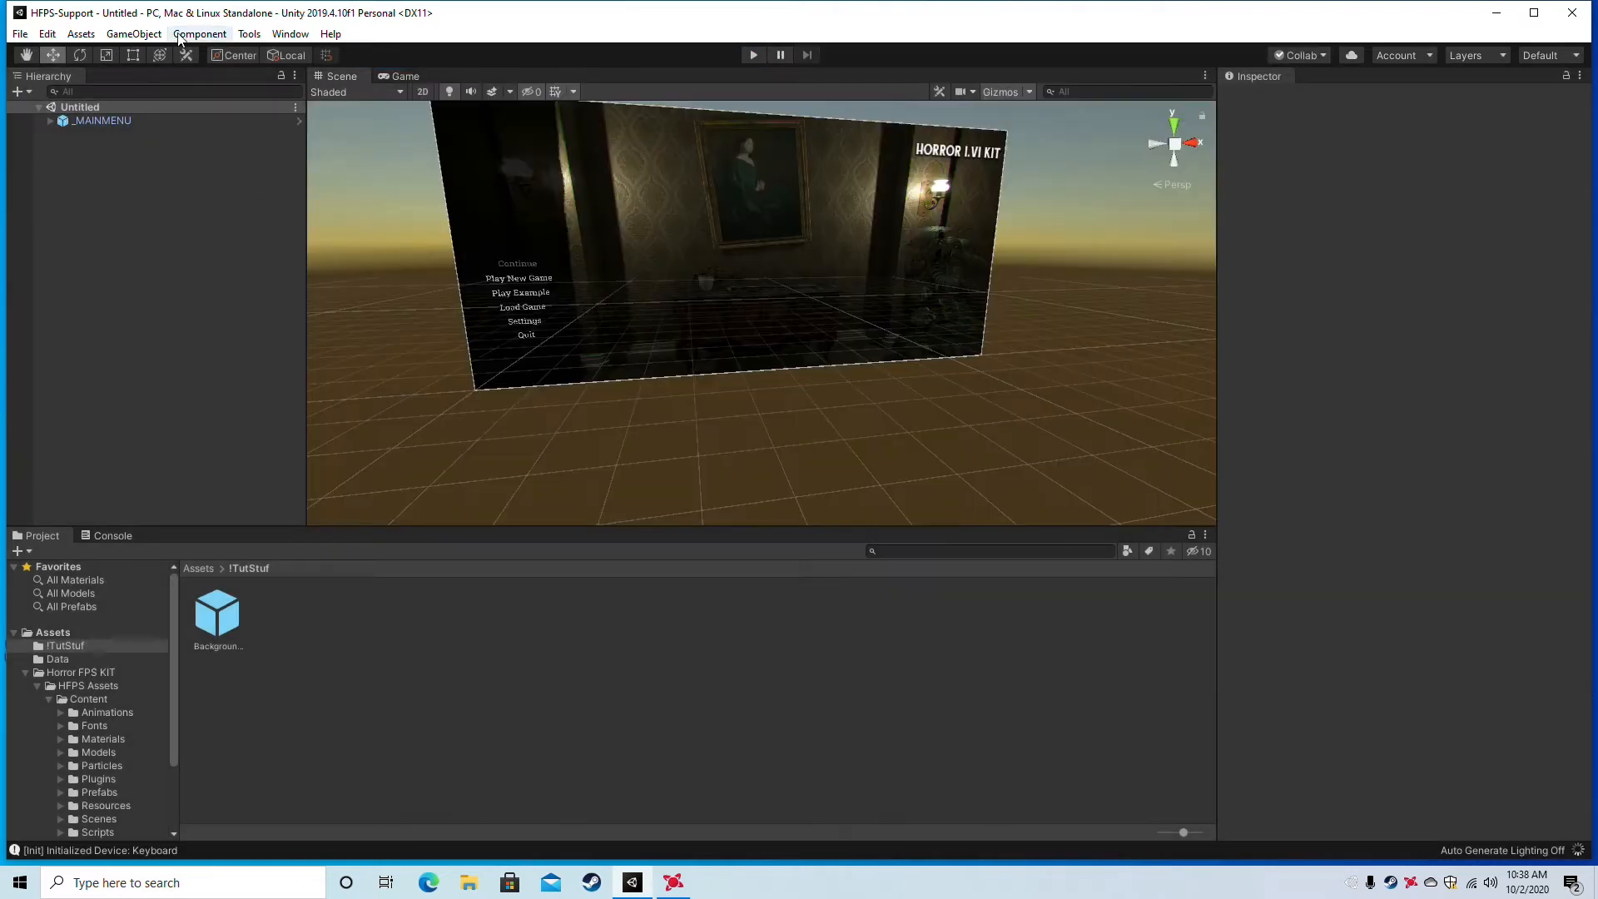
Add a Camera object to the scene and play-test the main menu with it.
{"action": "left_click", "coordinate": [129, 35]}
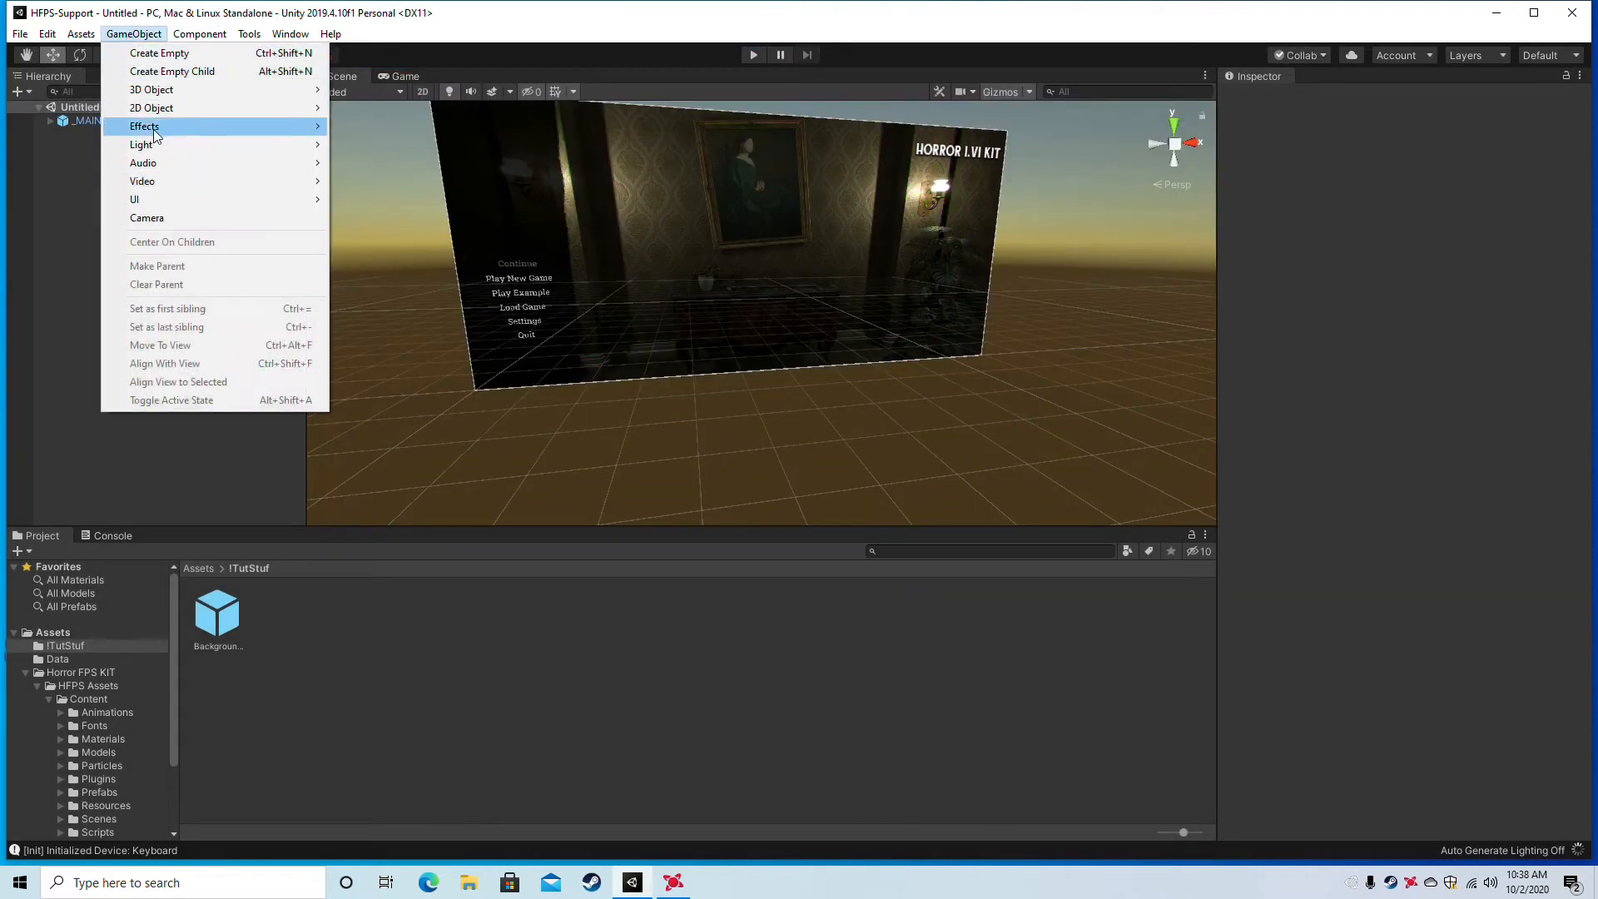
{"action": "mouse_move", "coordinate": [154, 92]}
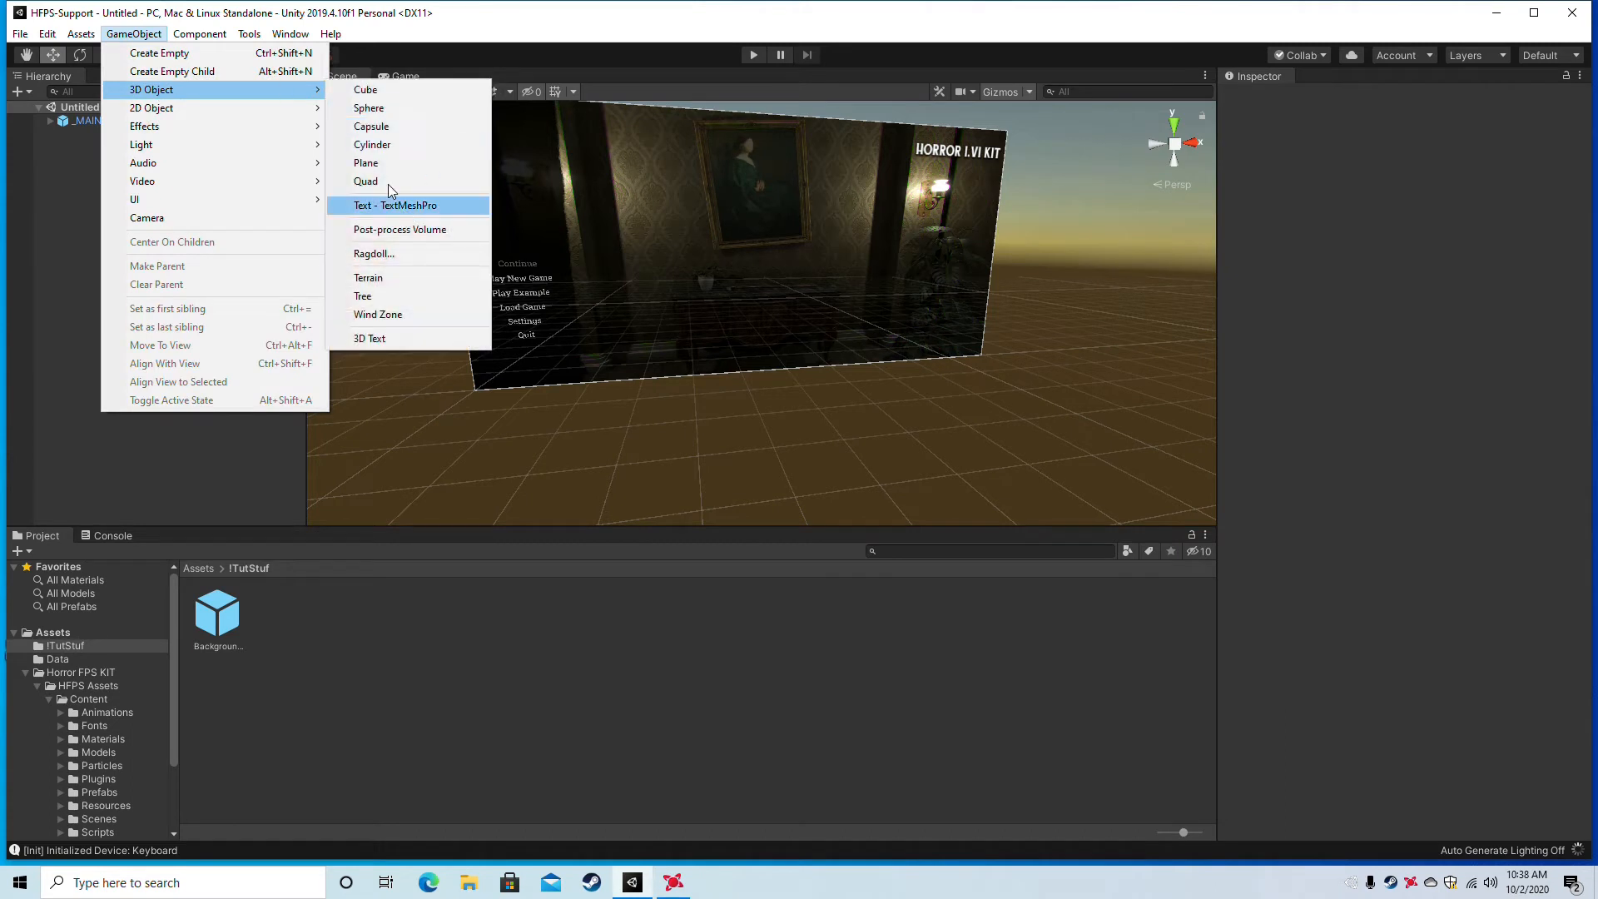
{"action": "left_click", "coordinate": [167, 219]}
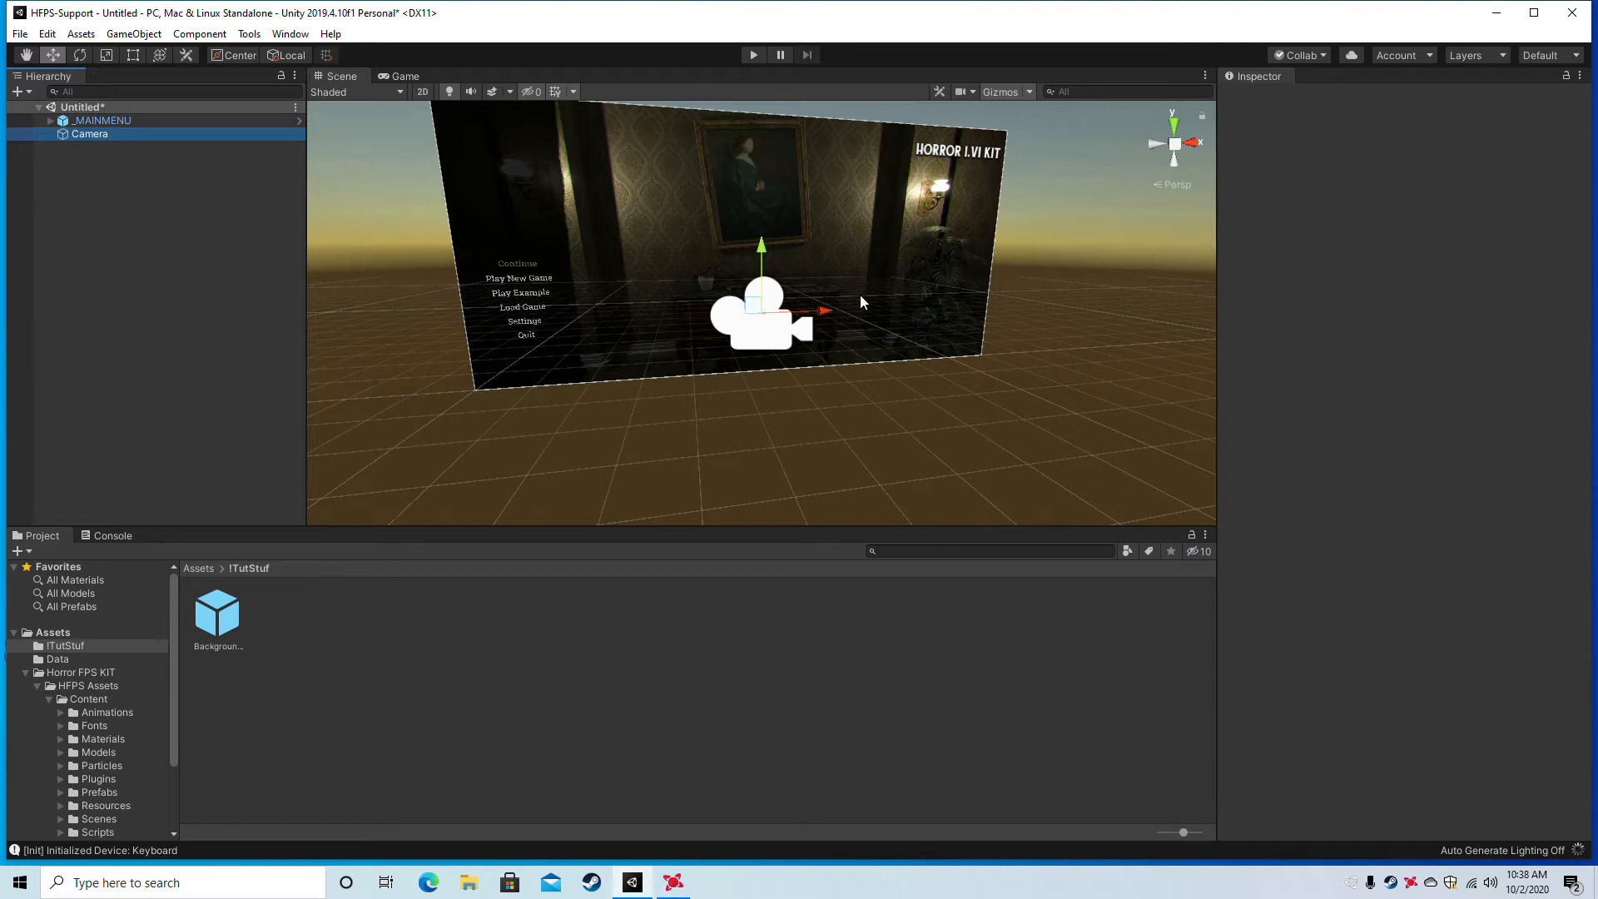
{"action": "left_click_drag", "start_coordinate": [853, 311], "coordinate": [924, 290], "text": "alt"}
{"action": "right_click_drag", "start_coordinate": [924, 290], "coordinate": [891, 290]}
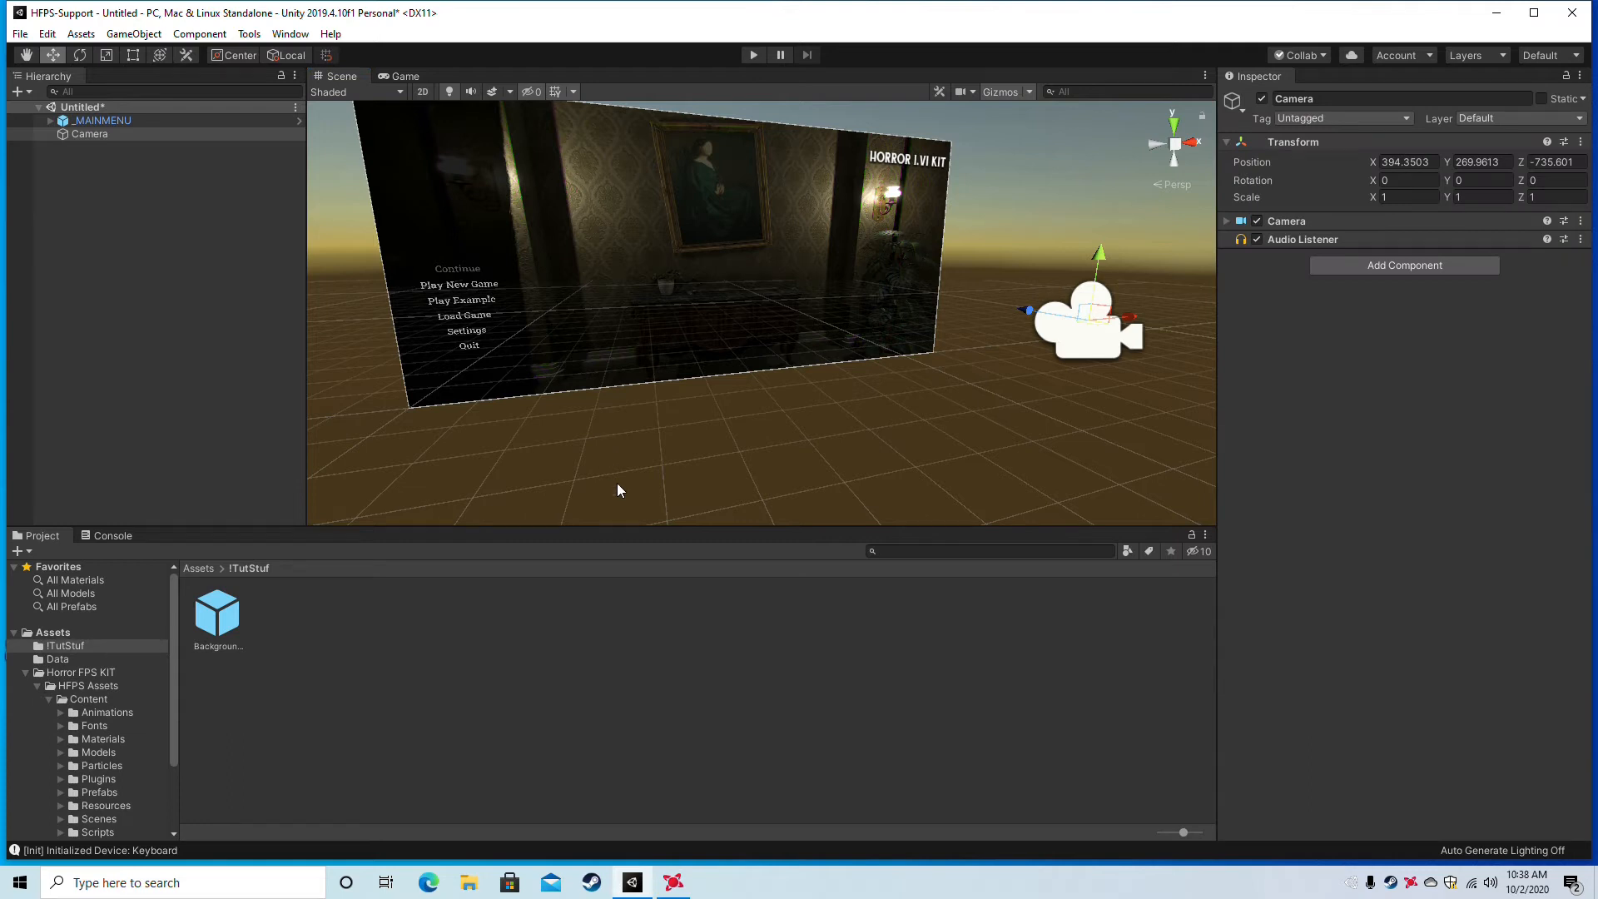
{"action": "left_click", "coordinate": [755, 55]}
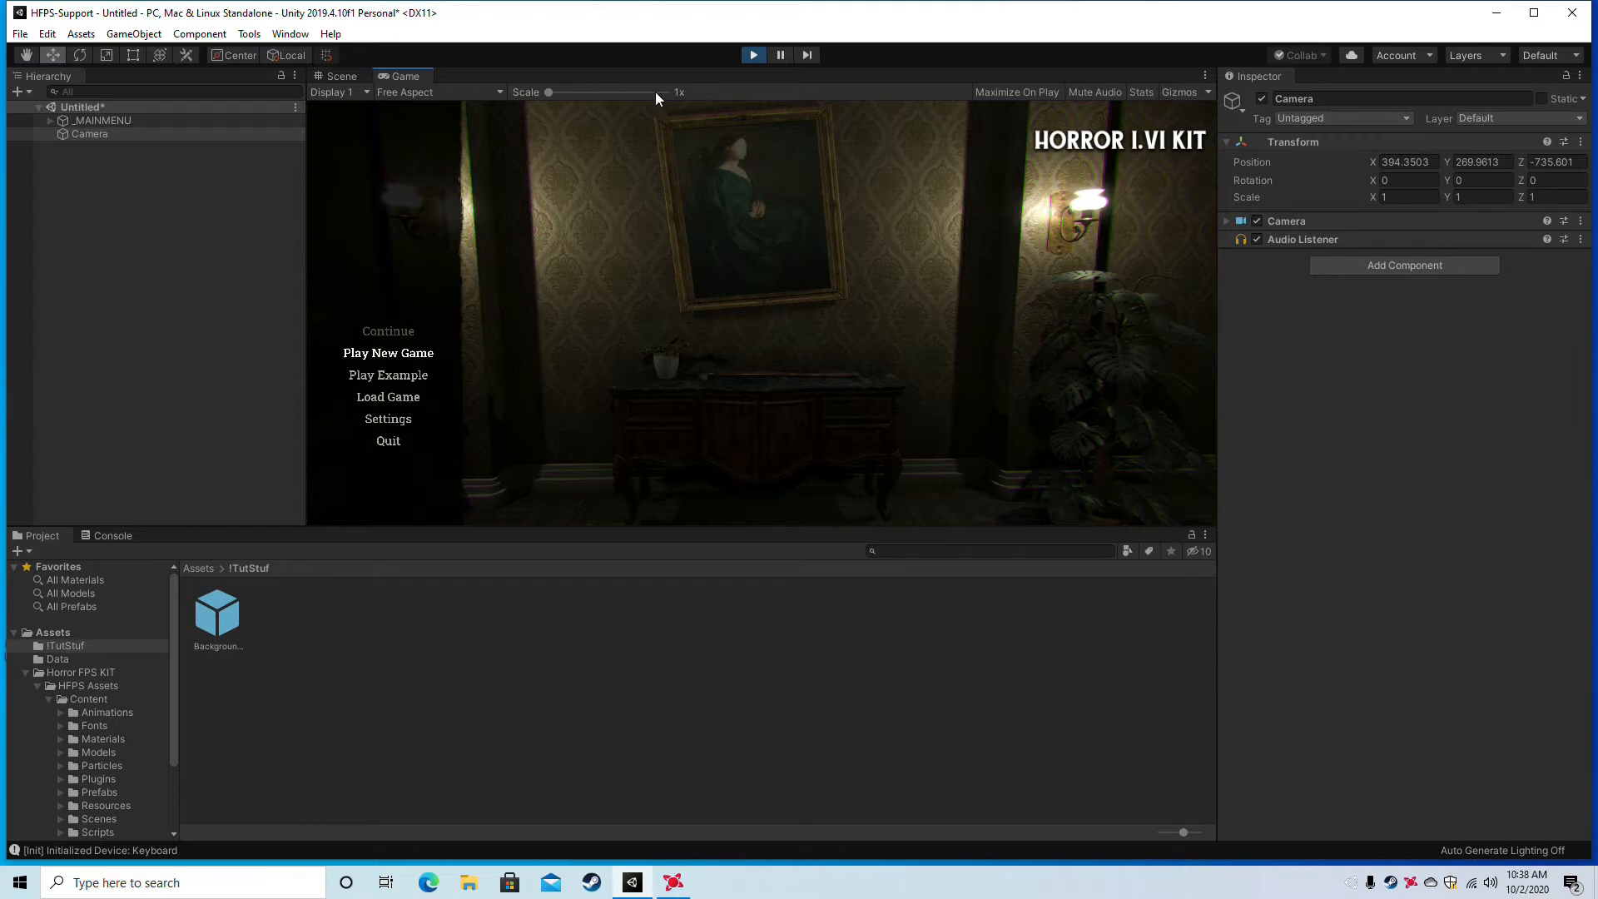
{"action": "left_click", "coordinate": [754, 55]}
Place the BackgroundMusic prefab in the scene and expand its Audio Source settings.
{"action": "left_click", "coordinate": [218, 614]}
{"action": "left_click_drag", "start_coordinate": [218, 614], "coordinate": [91, 148]}
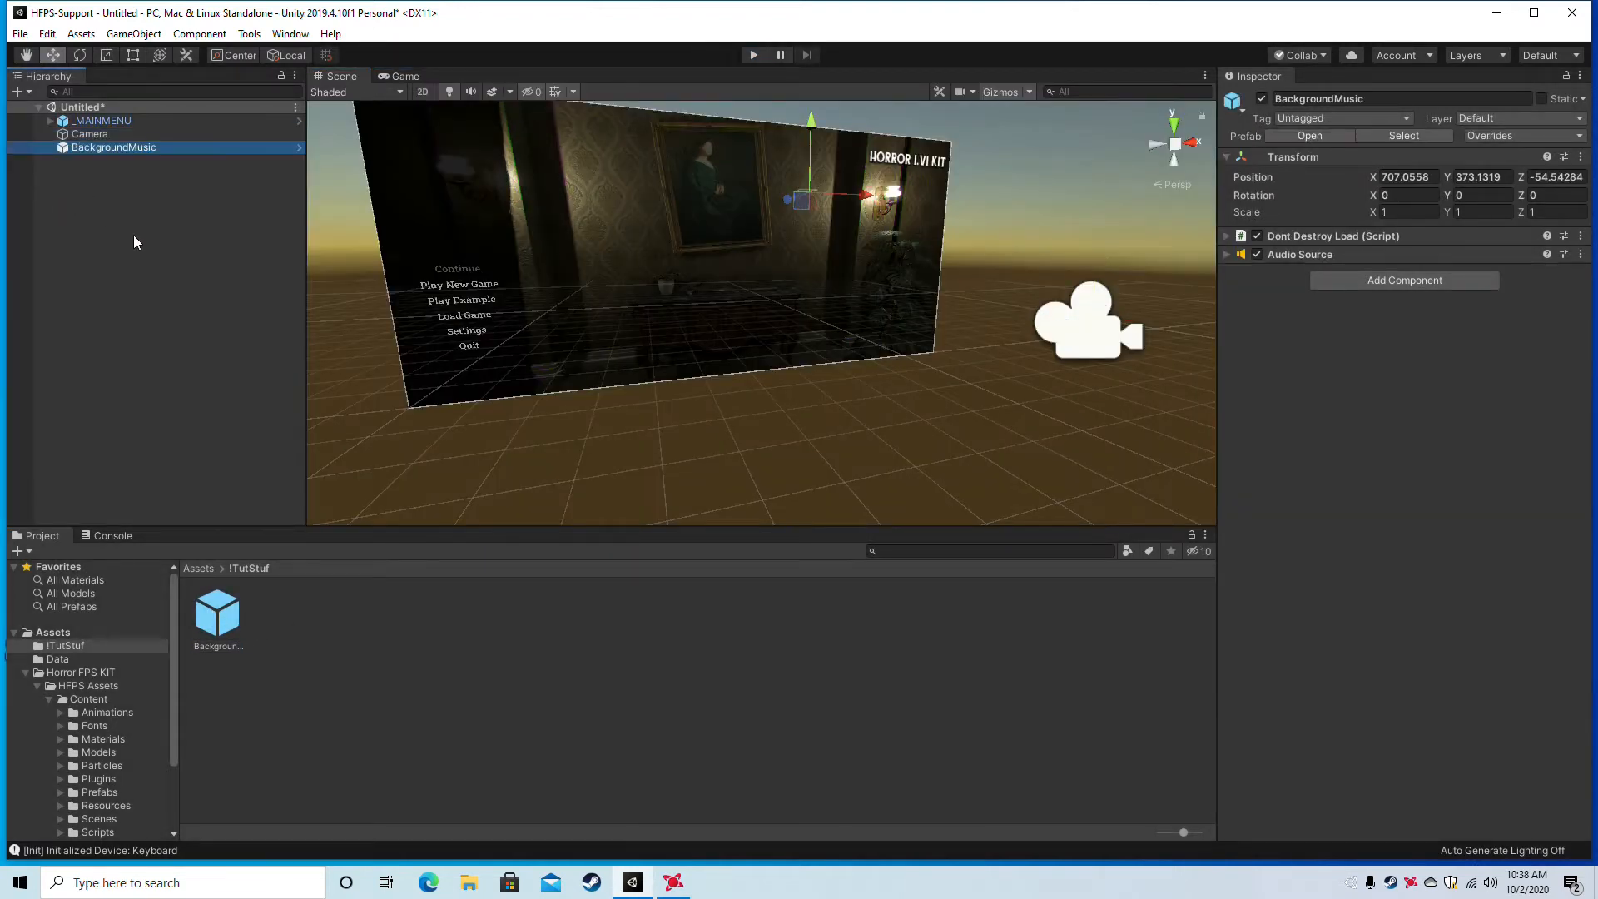
{"action": "left_click", "coordinate": [1227, 254]}
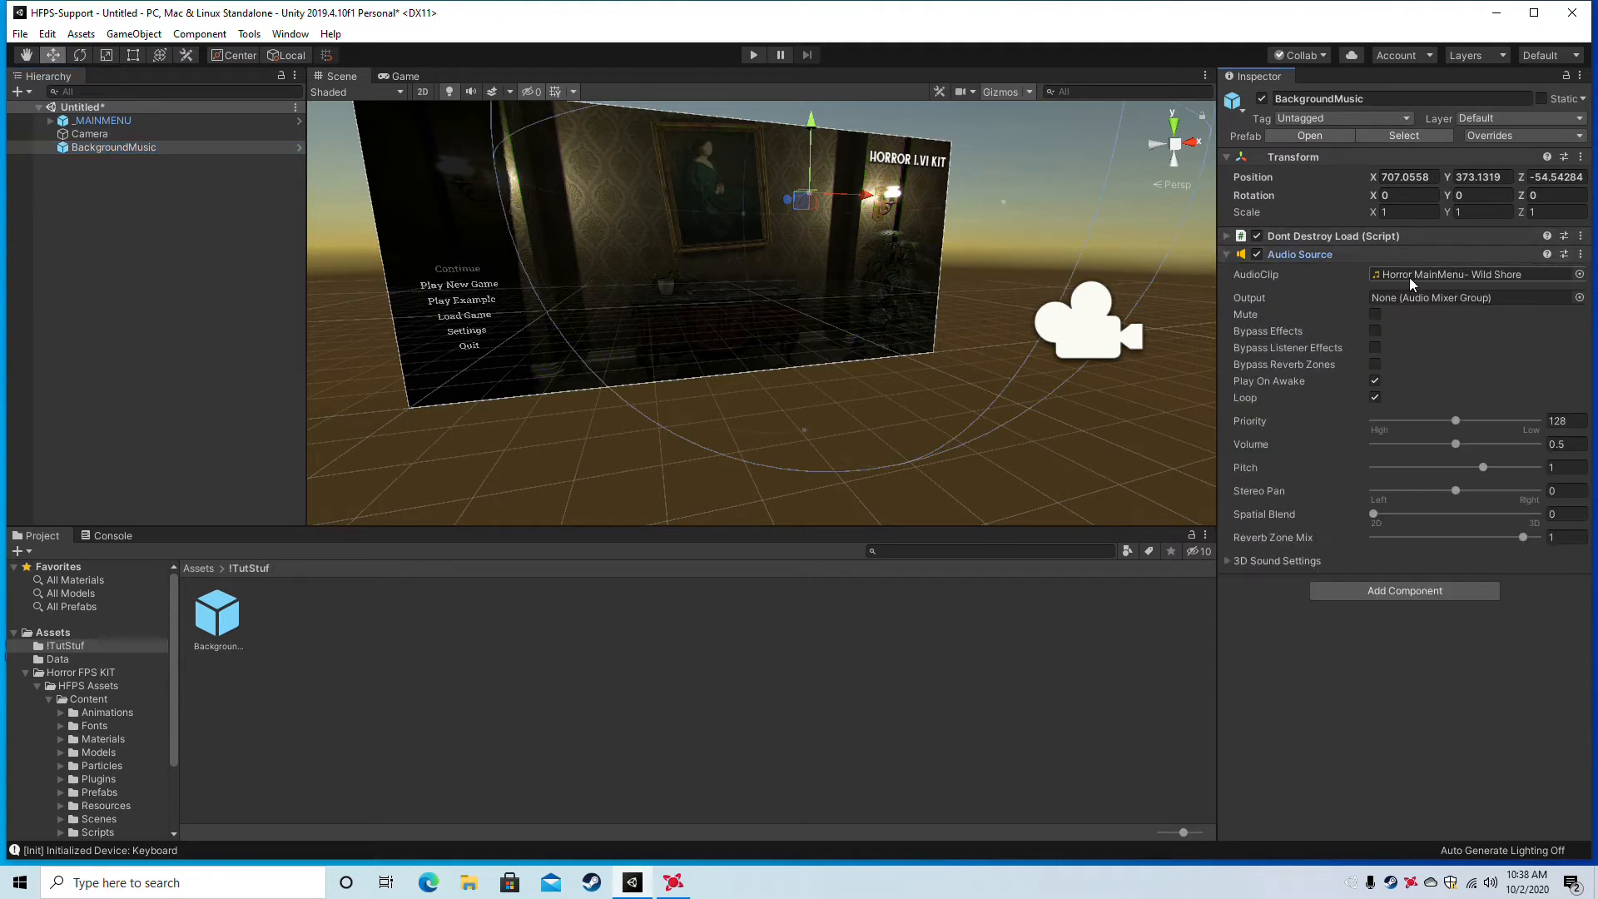
Browse the available audio clips and set the BackgroundMusic object's AudioClip to ItemPickup.
{"action": "left_click", "coordinate": [1581, 275]}
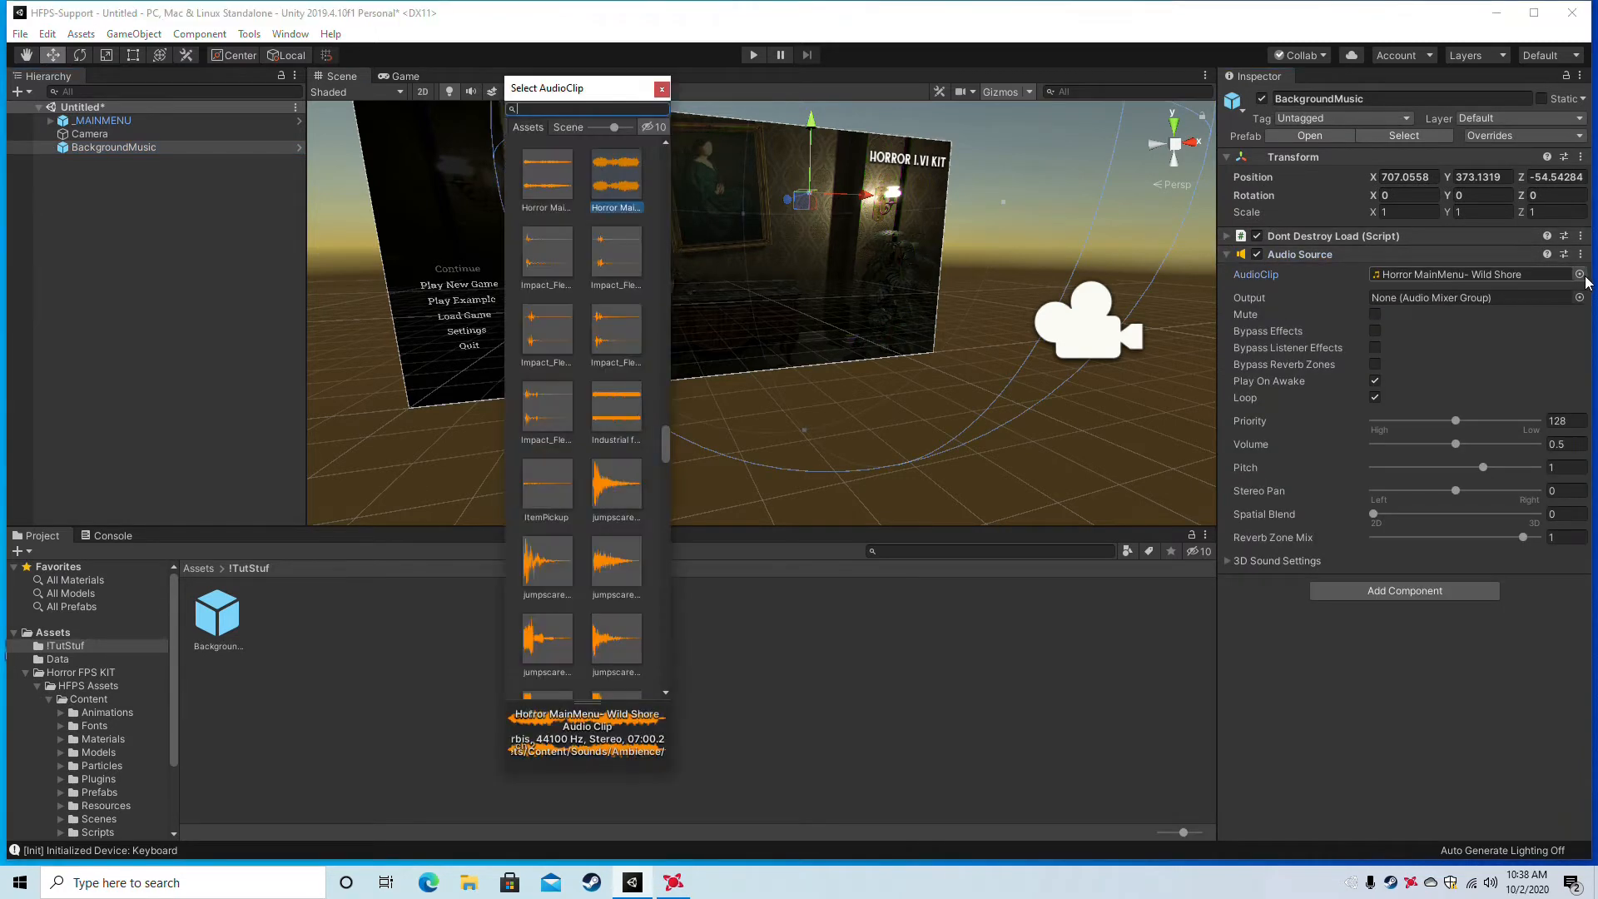
{"action": "left_click_drag", "start_coordinate": [666, 445], "coordinate": [681, 688]}
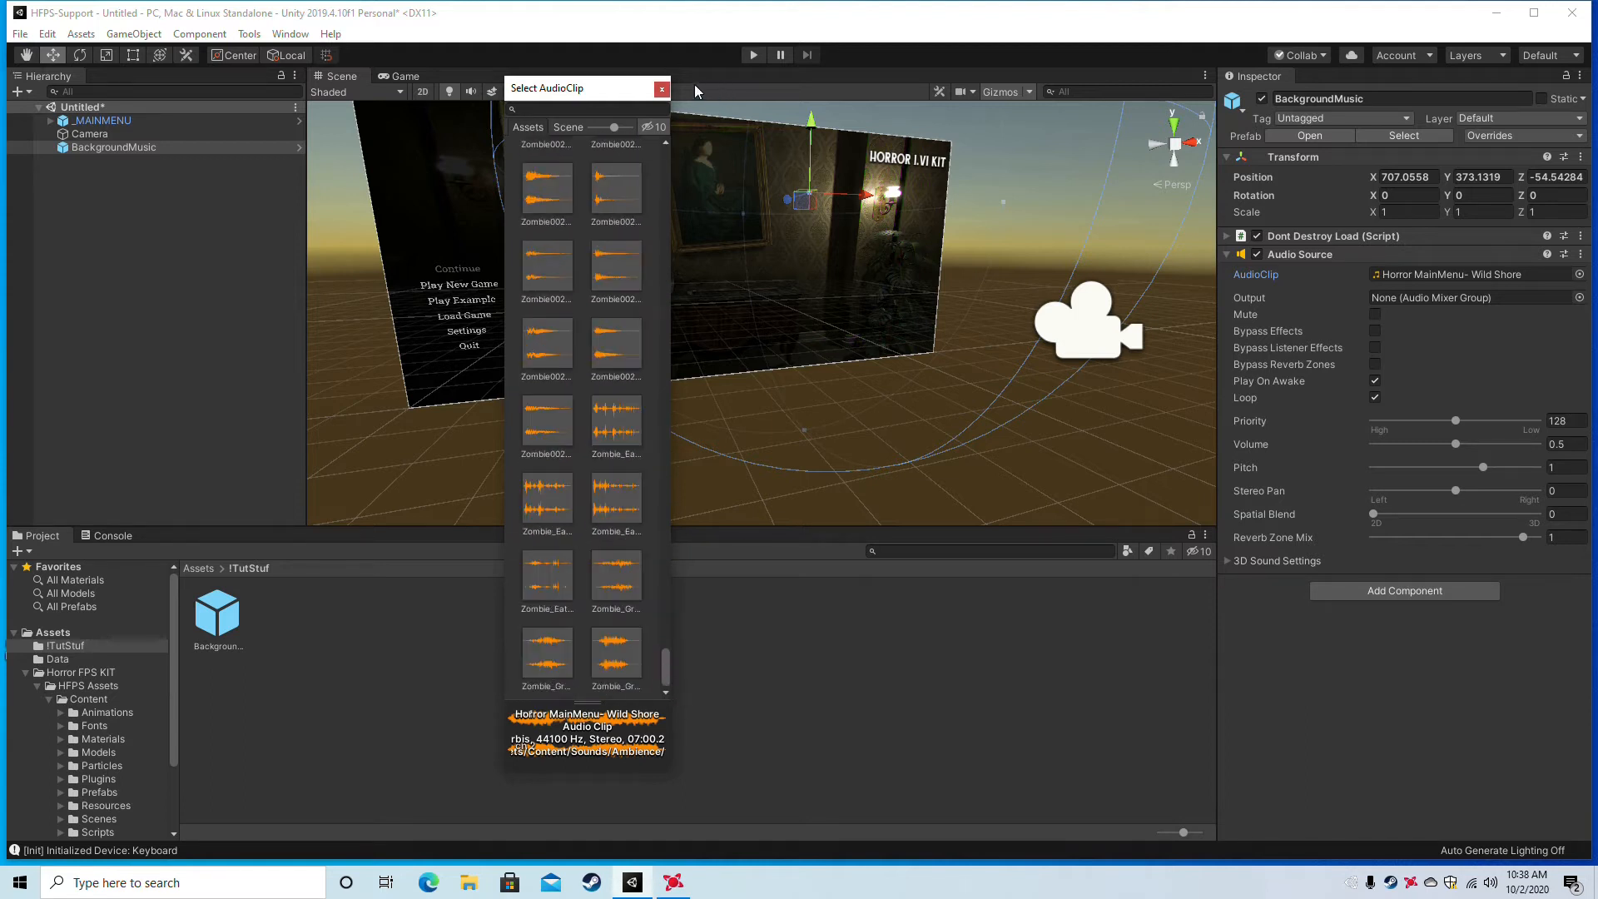
{"action": "left_click", "coordinate": [662, 88]}
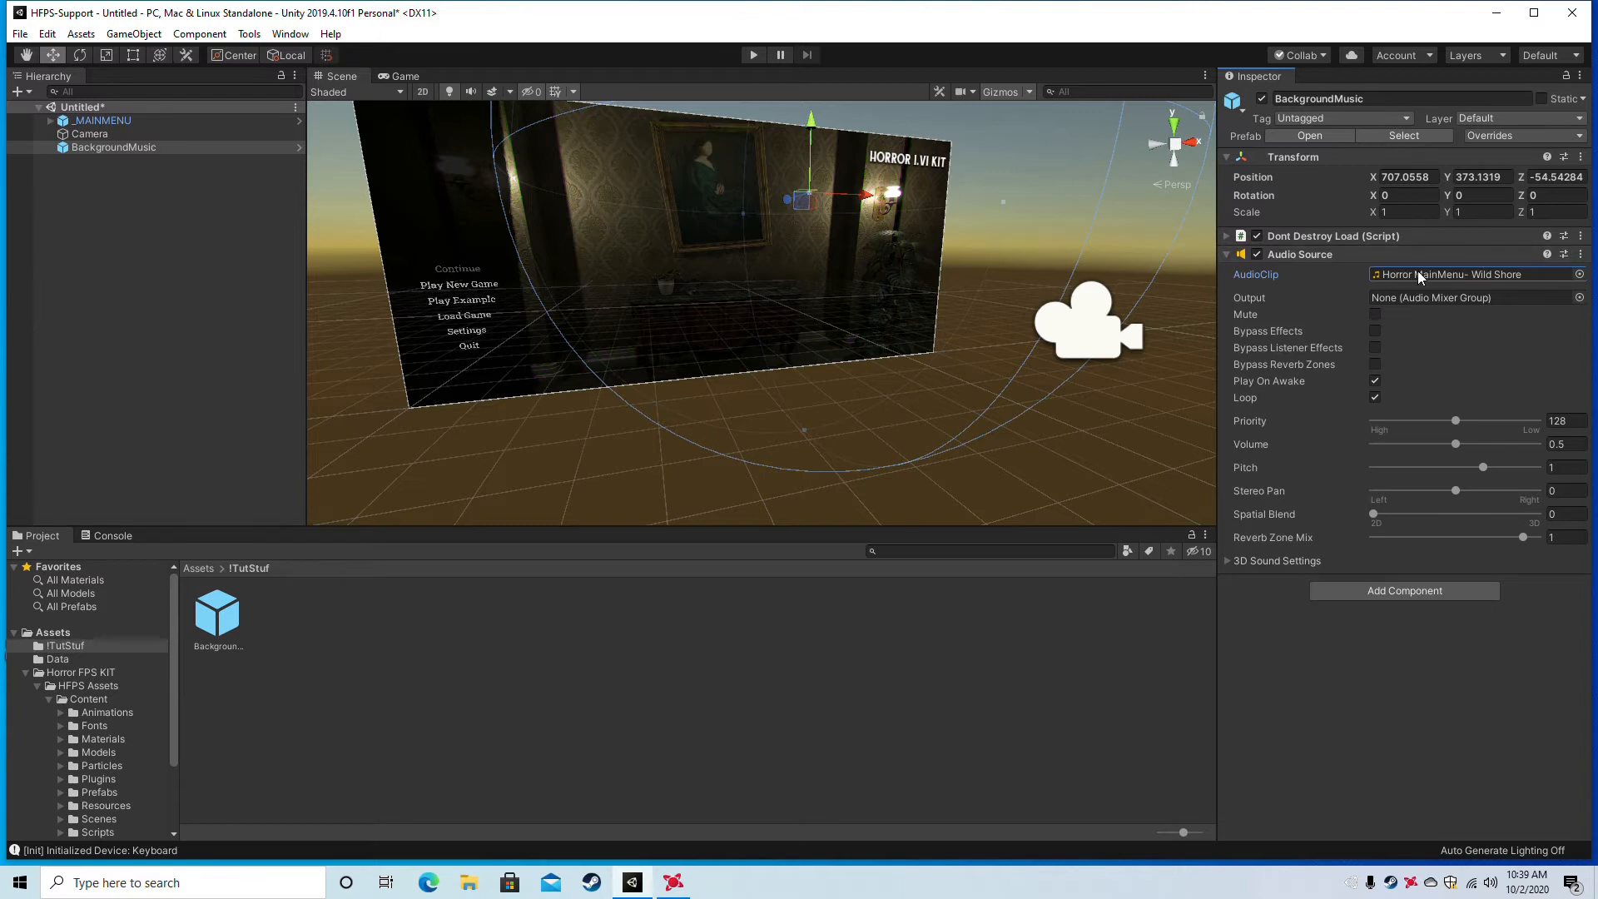
{"action": "left_click", "coordinate": [1580, 275]}
{"action": "left_click", "coordinate": [539, 489]}
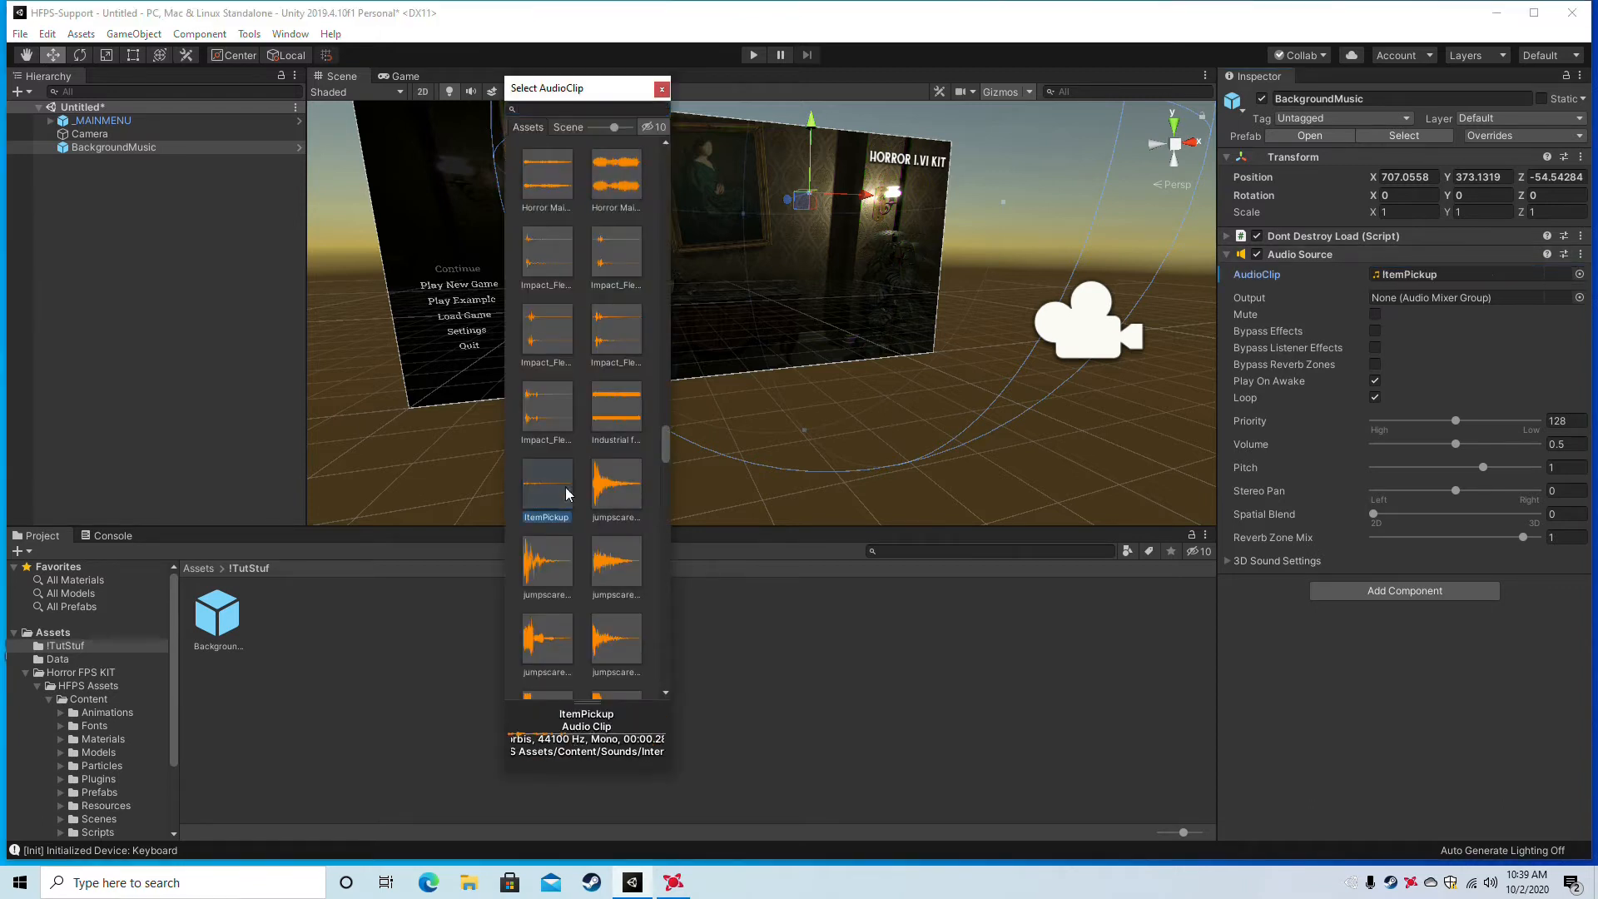
{"action": "left_click", "coordinate": [962, 761]}
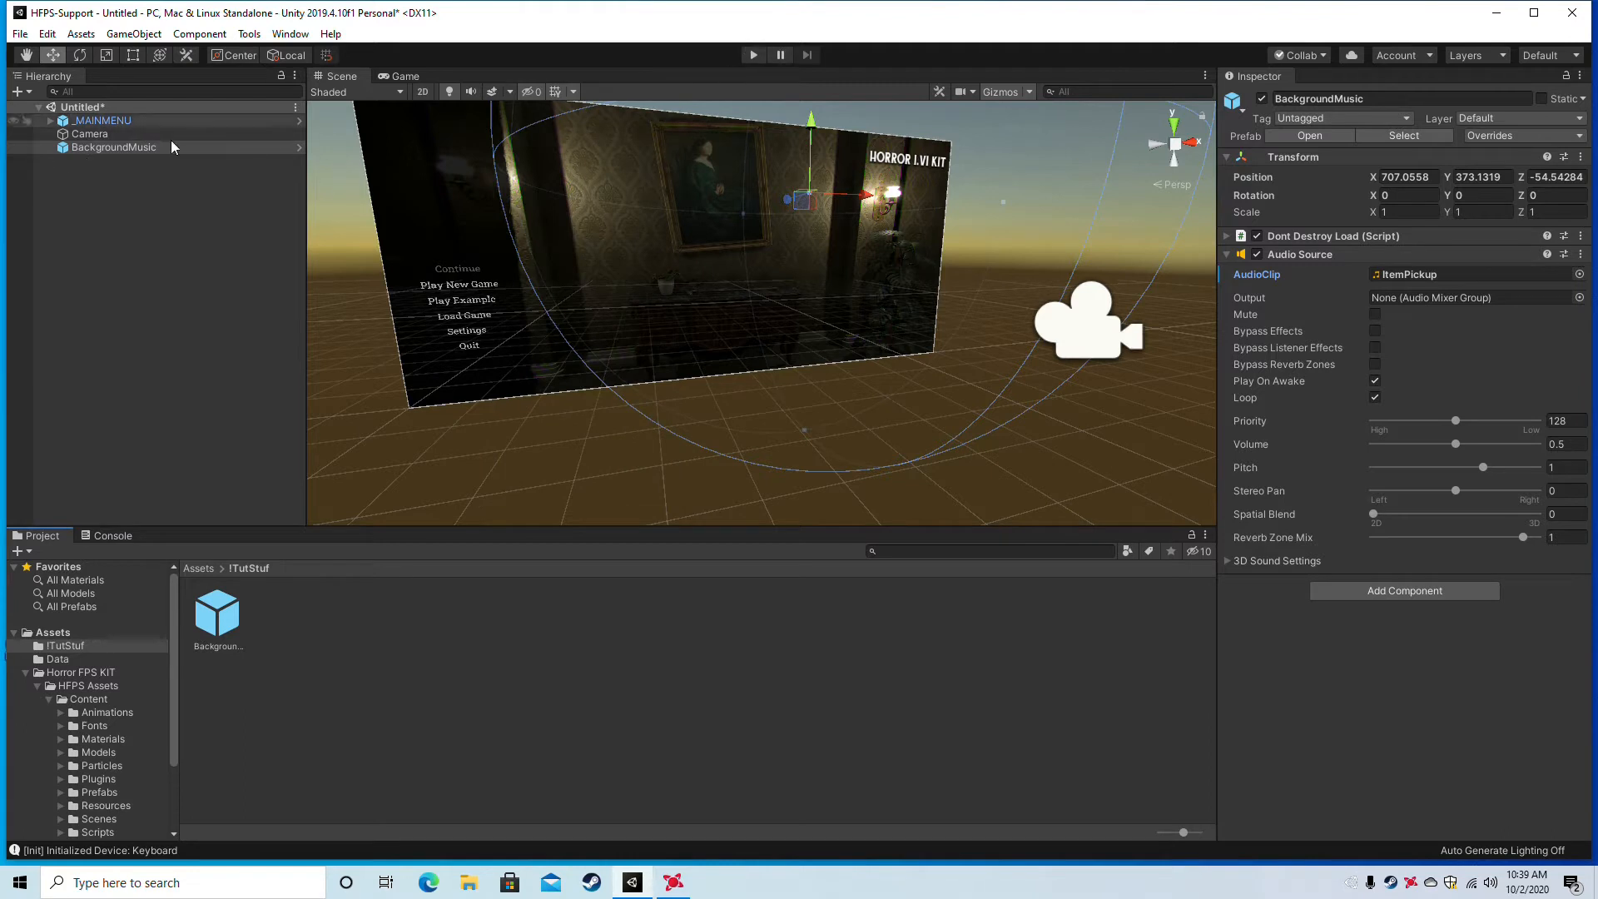
Expand the _MAINMENU hierarchy down to UI_Root and set its Image component's source image to the Banana sprite.
{"action": "left_click", "coordinate": [629, 253]}
{"action": "left_click", "coordinate": [636, 263]}
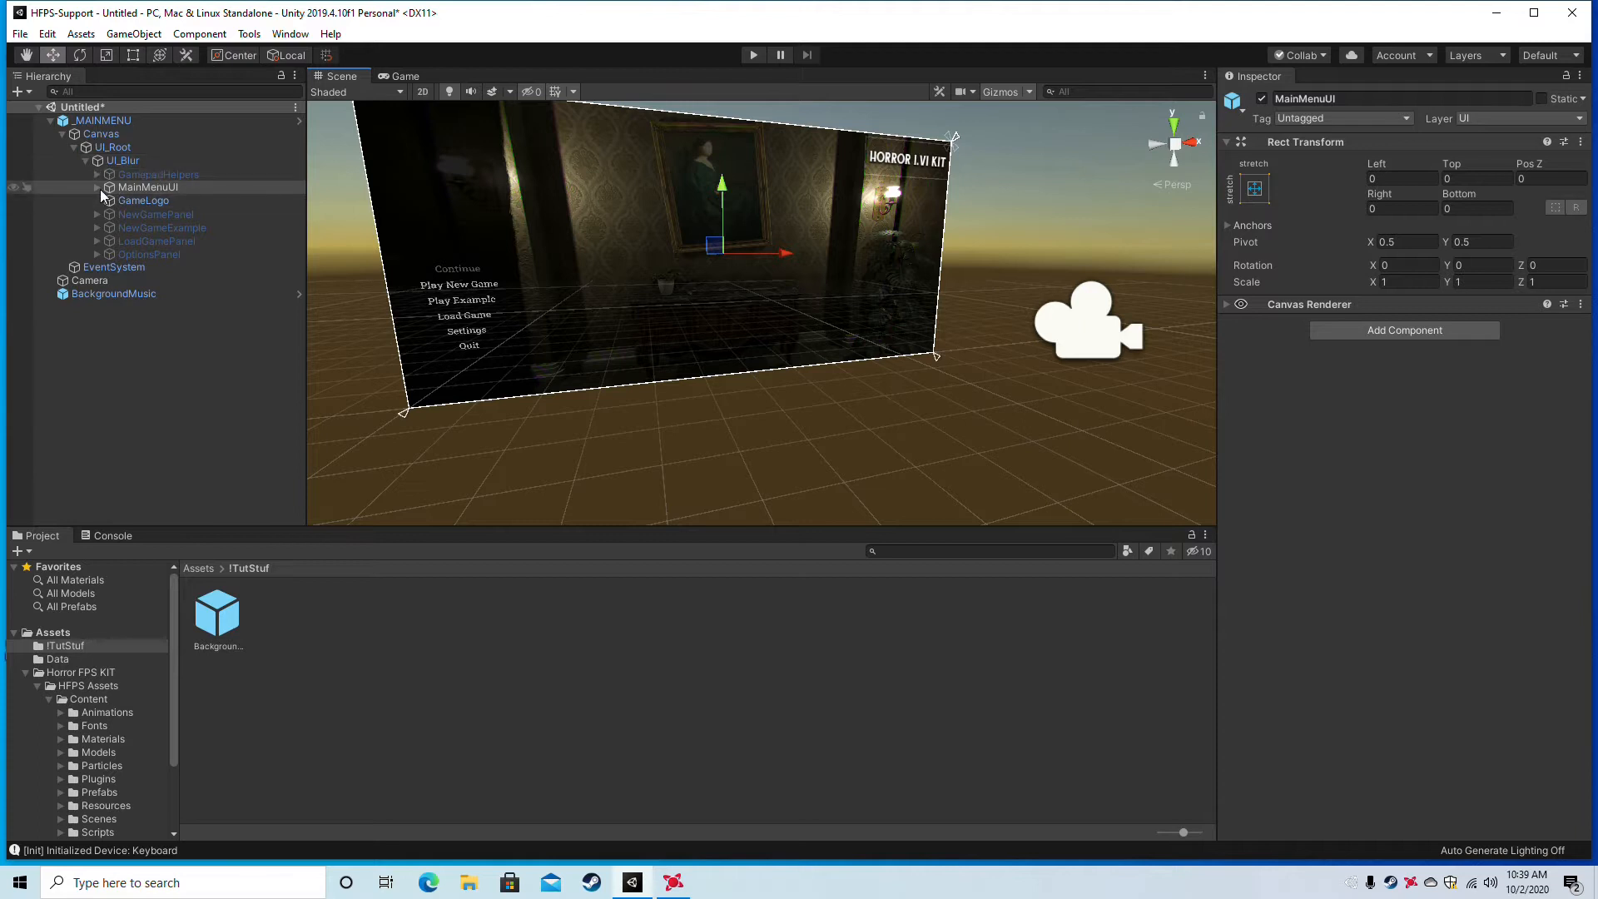
{"action": "left_click", "coordinate": [133, 199]}
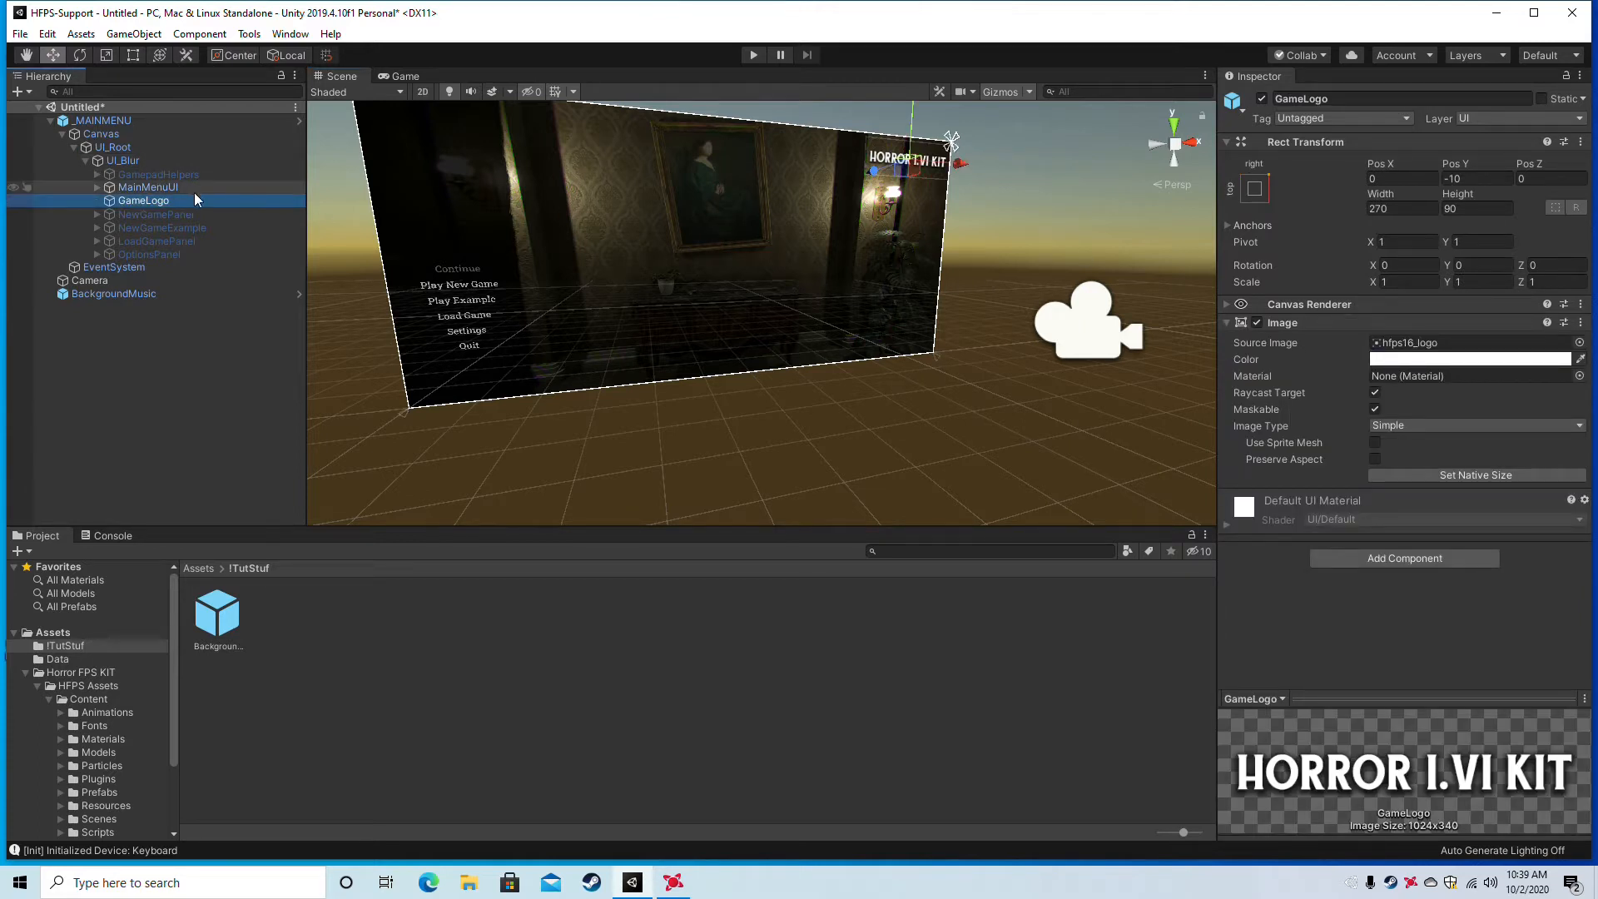
{"action": "left_click", "coordinate": [151, 187]}
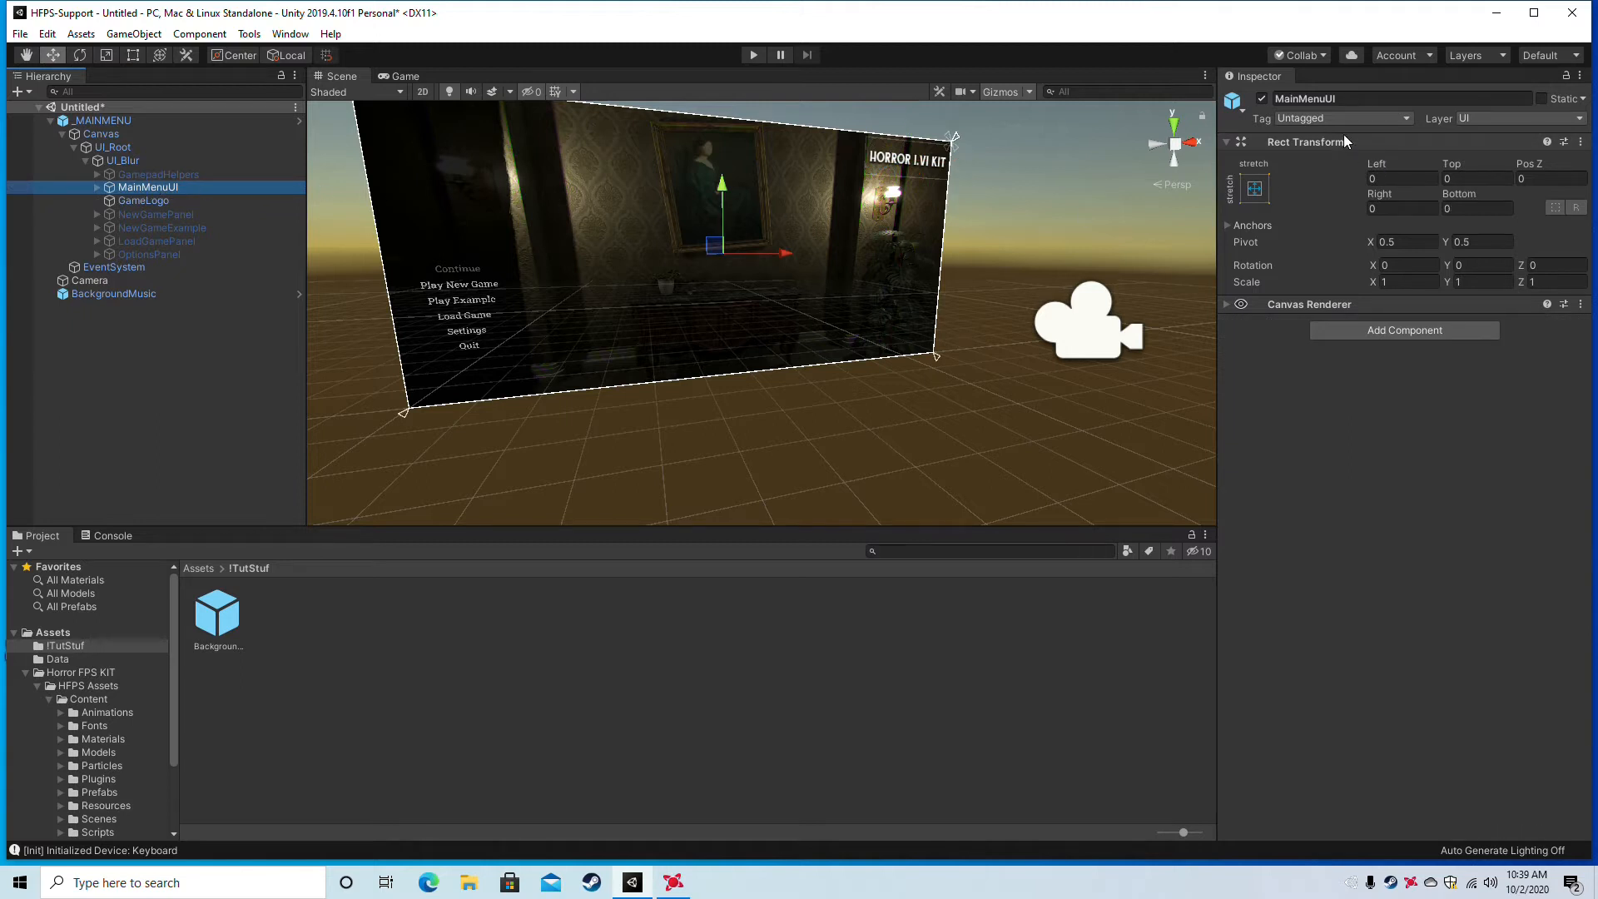
{"action": "left_click", "coordinate": [119, 161]}
{"action": "left_click", "coordinate": [115, 148]}
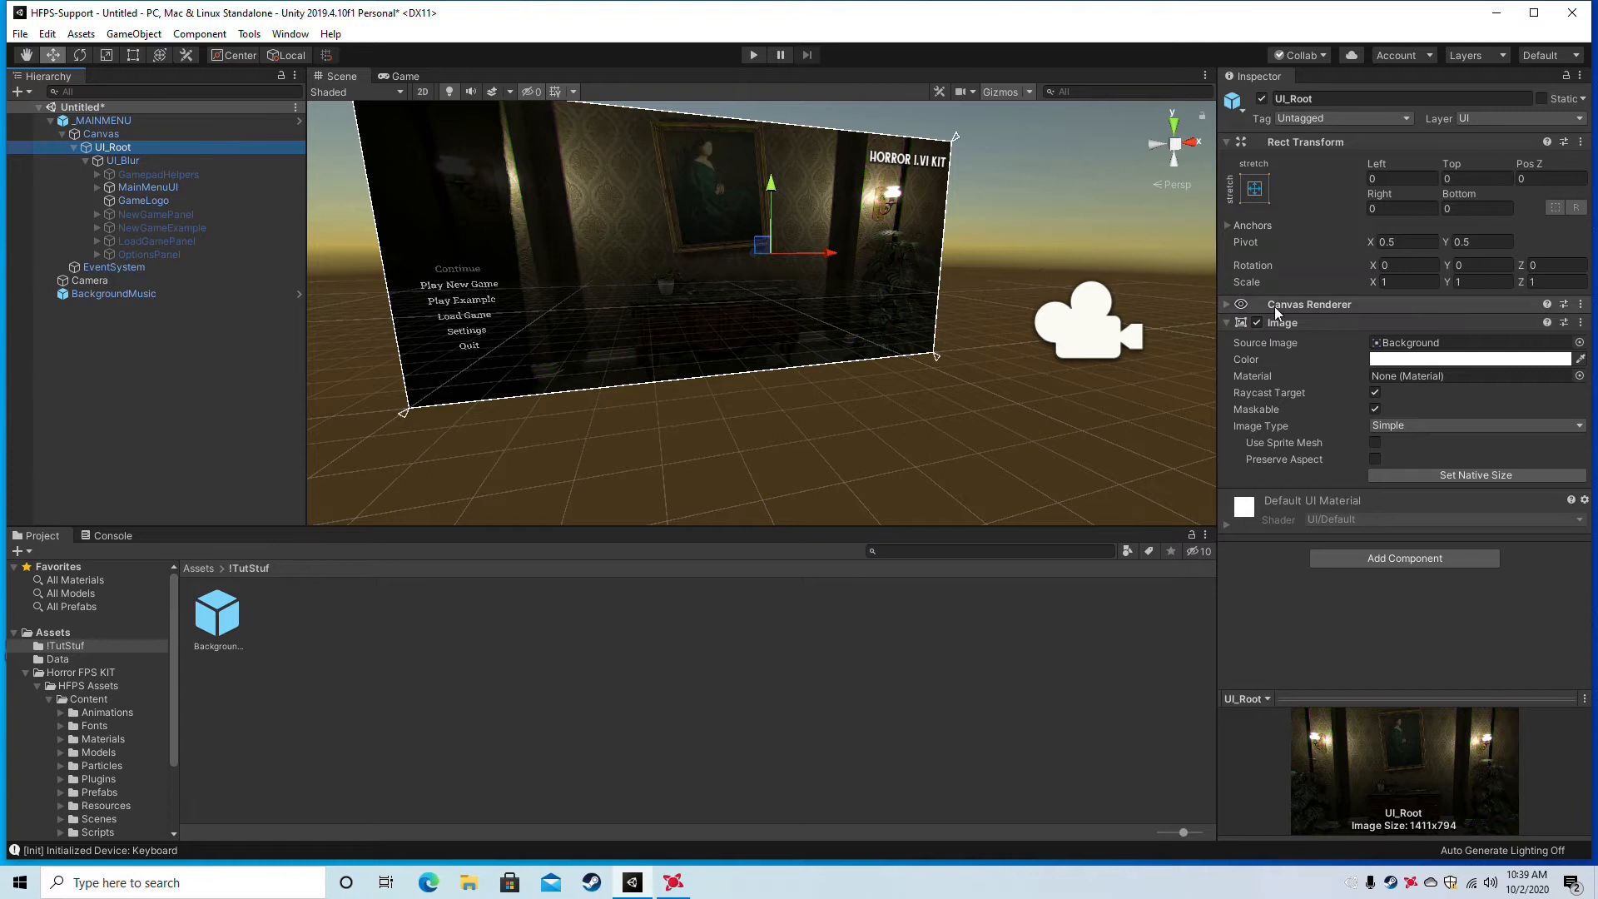
{"action": "left_click", "coordinate": [1579, 342]}
{"action": "left_click", "coordinate": [615, 177]}
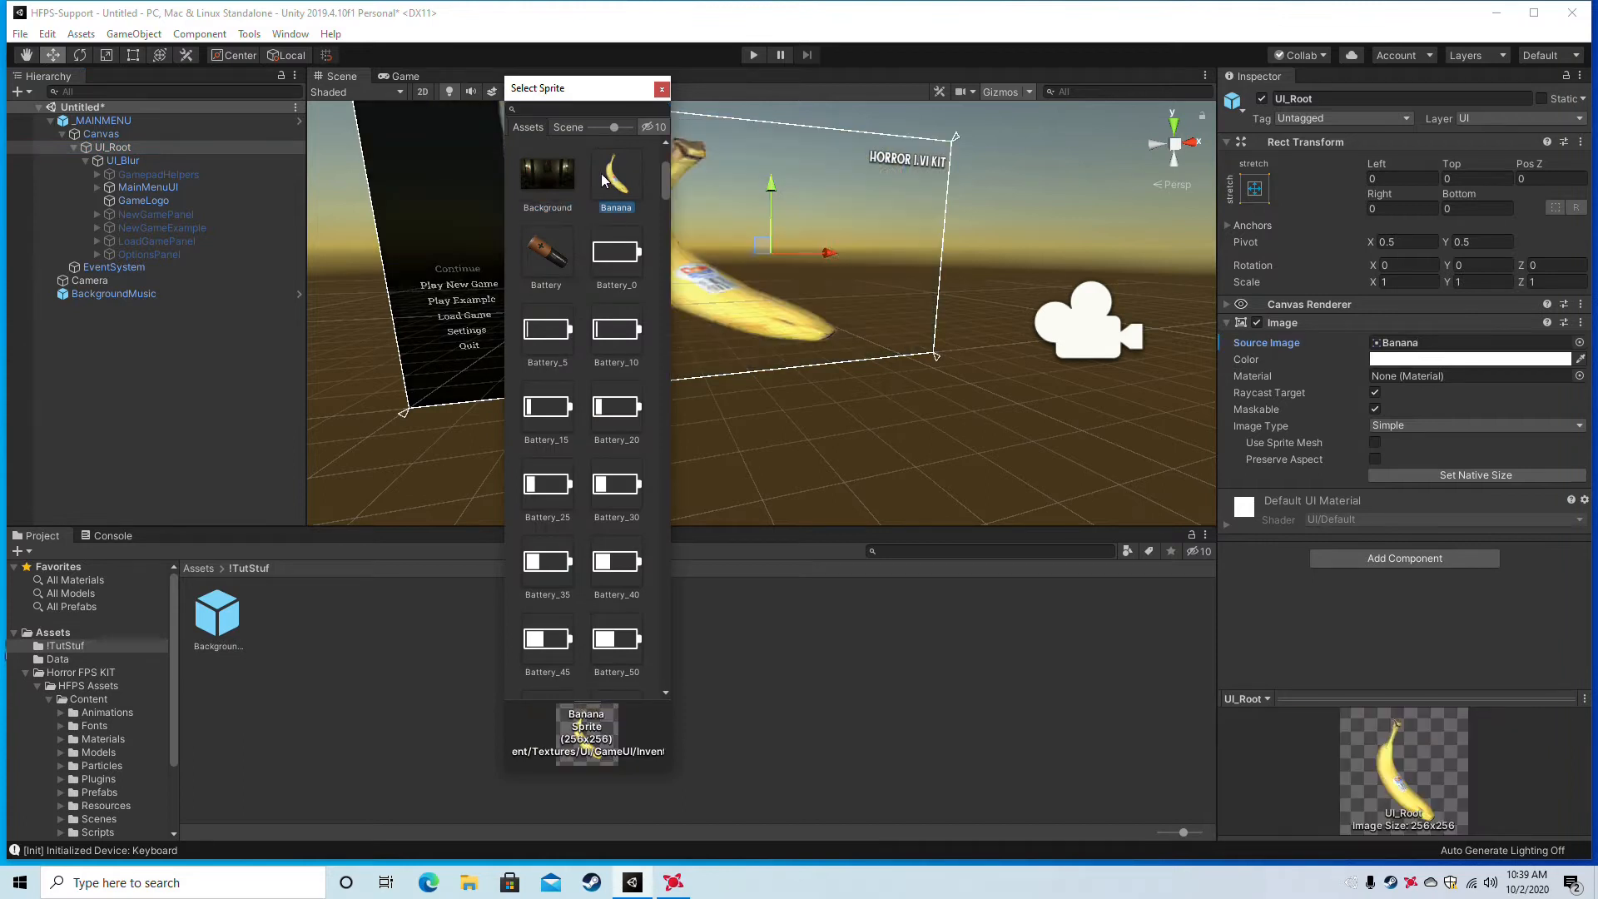
{"action": "left_click", "coordinate": [1044, 668]}
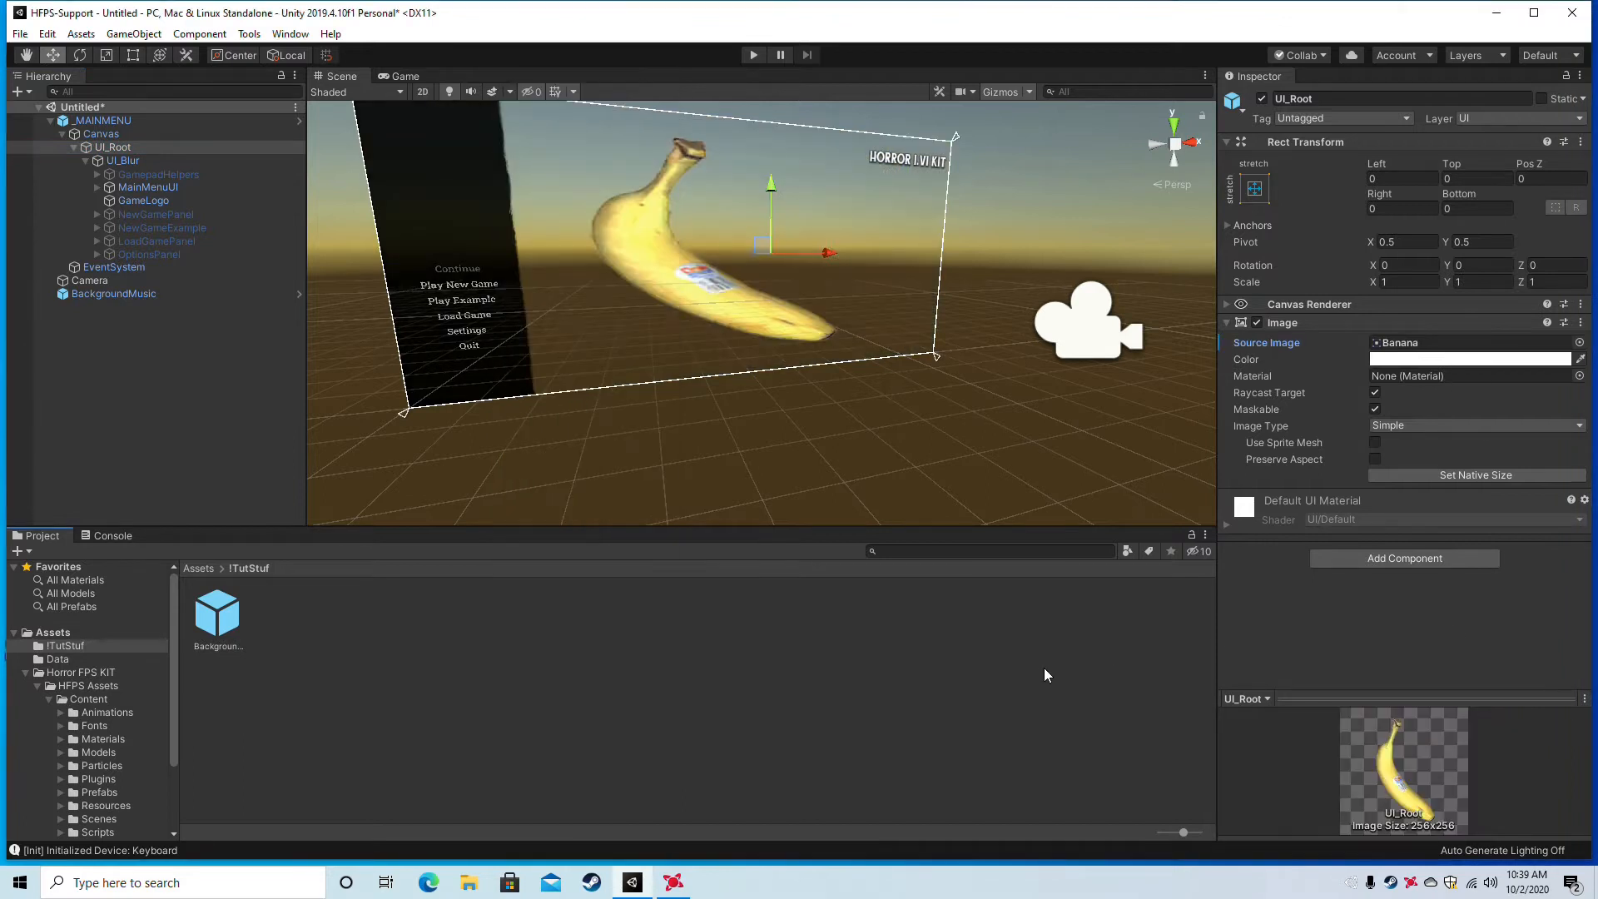
Disable the Image component on the GameLogo object.
{"action": "left_click", "coordinate": [143, 201]}
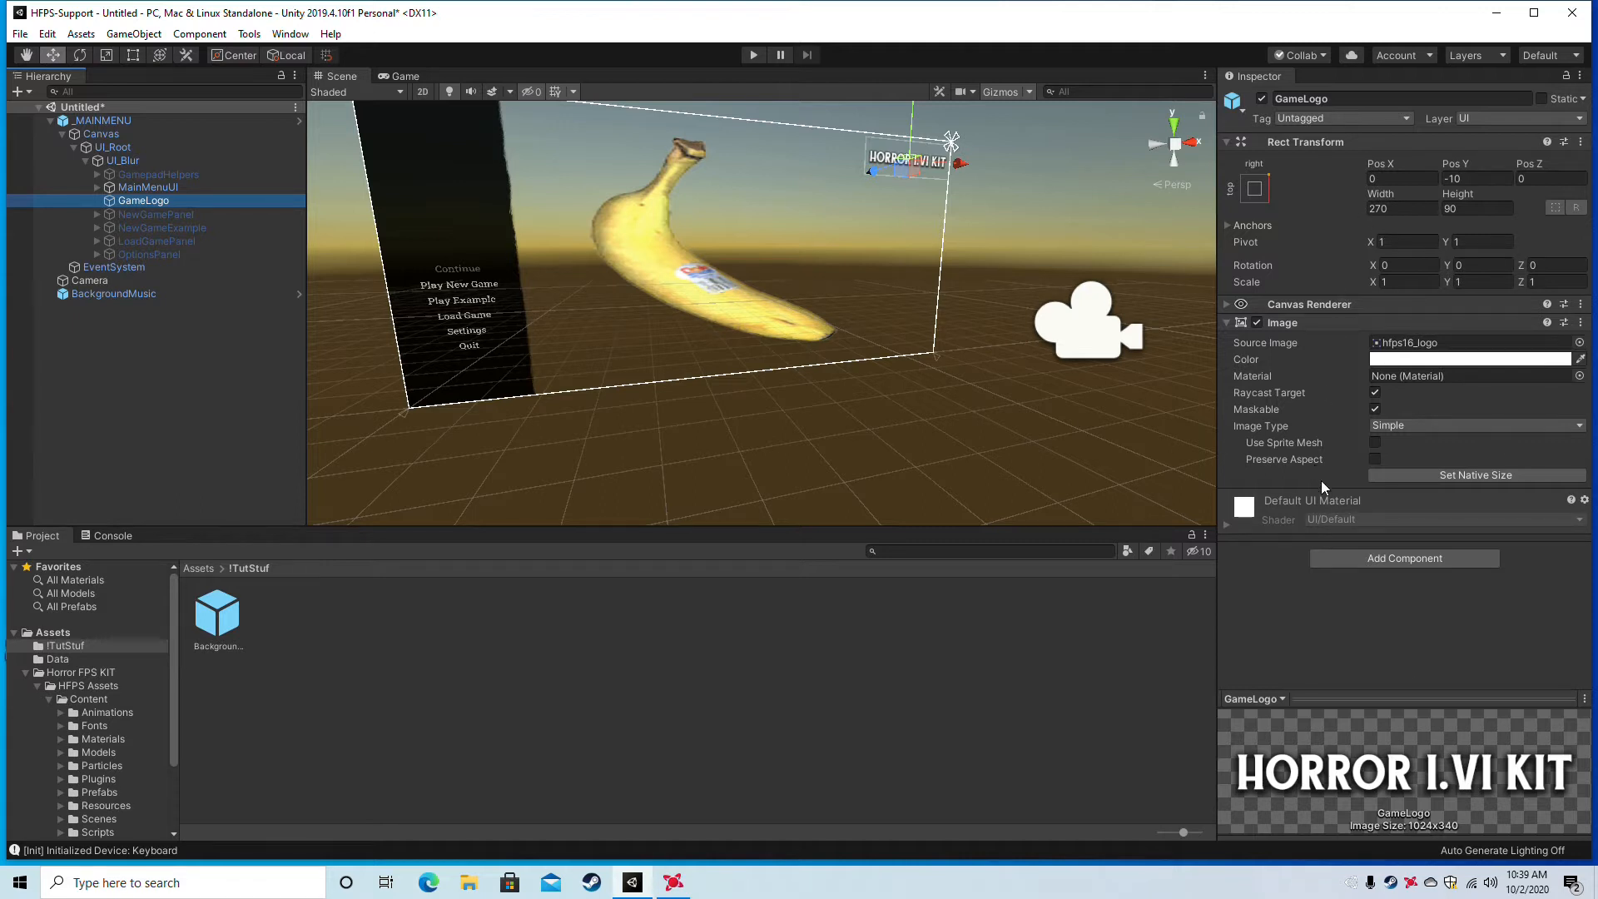
{"action": "left_click", "coordinate": [1257, 323]}
Try to add a Text component directly to the GameLogo object.
{"action": "left_click", "coordinate": [1360, 509]}
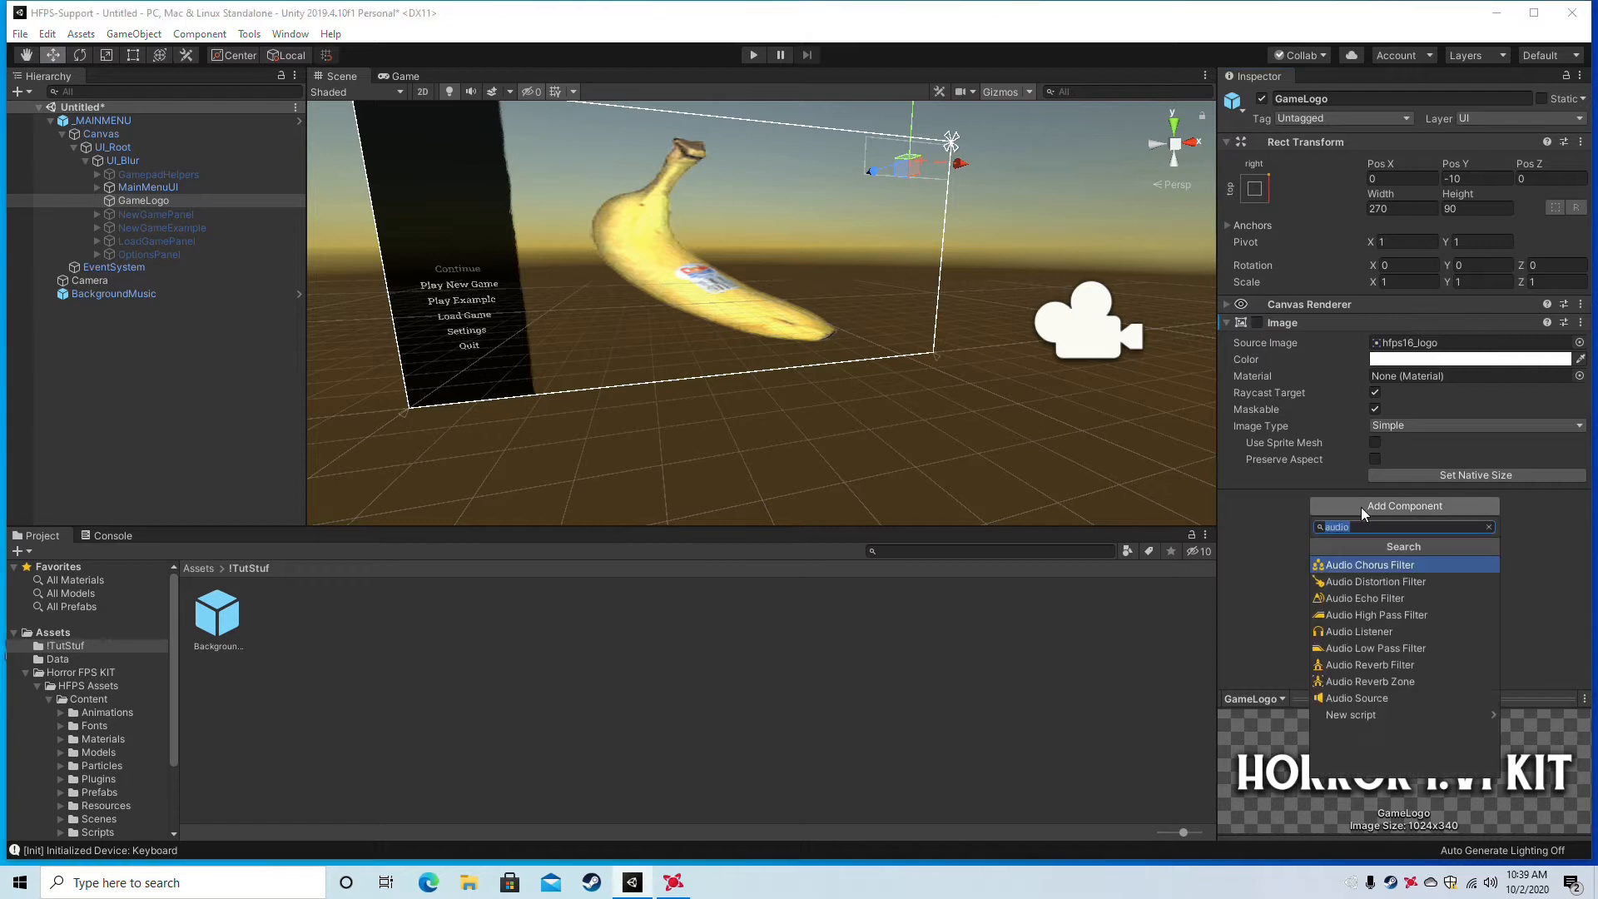
{"action": "type", "text": "rte"}
{"action": "key", "text": "BackSpace"}
{"action": "key", "text": "BackSpace"}
{"action": "key", "text": "BackSpace"}
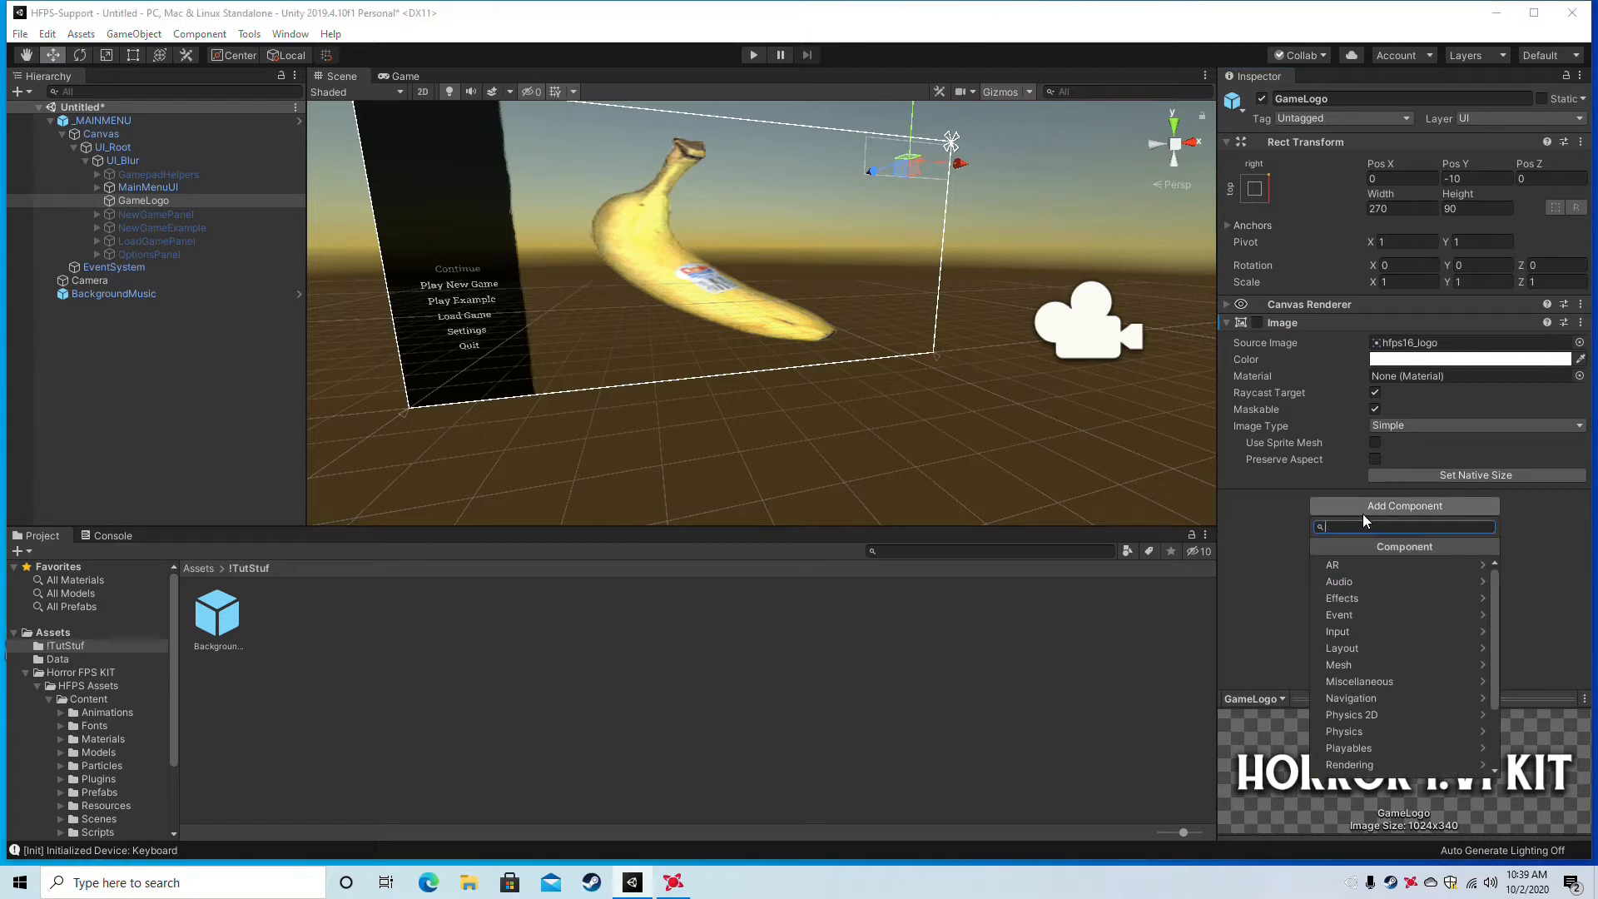
{"action": "type", "text": "tex"}
{"action": "left_click", "coordinate": [1342, 568]}
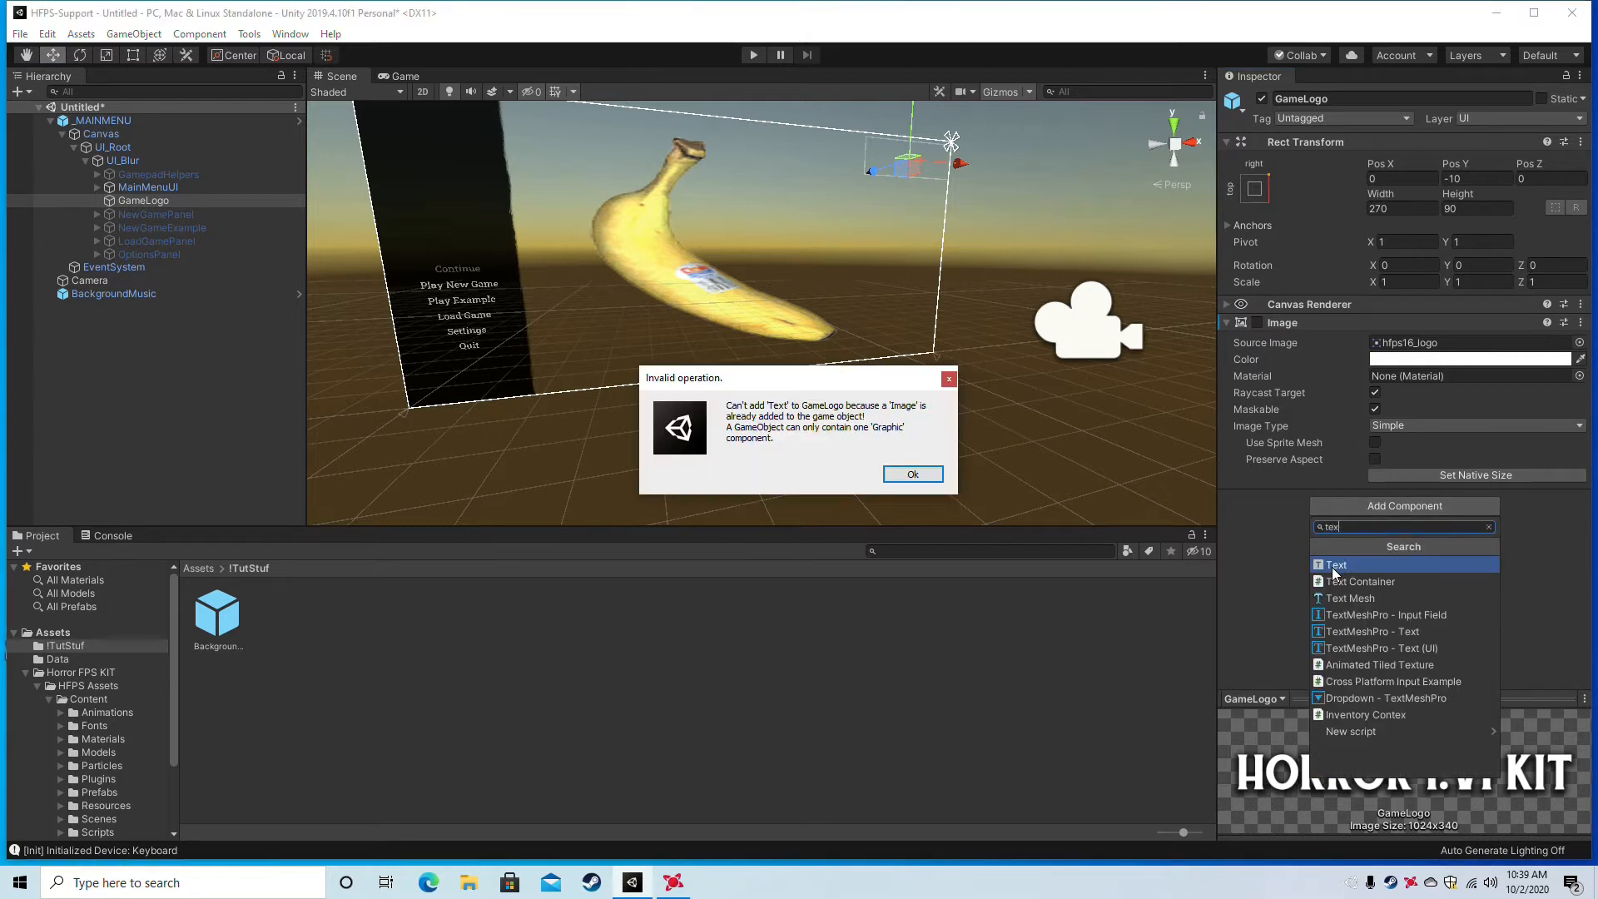
{"action": "left_click", "coordinate": [913, 473]}
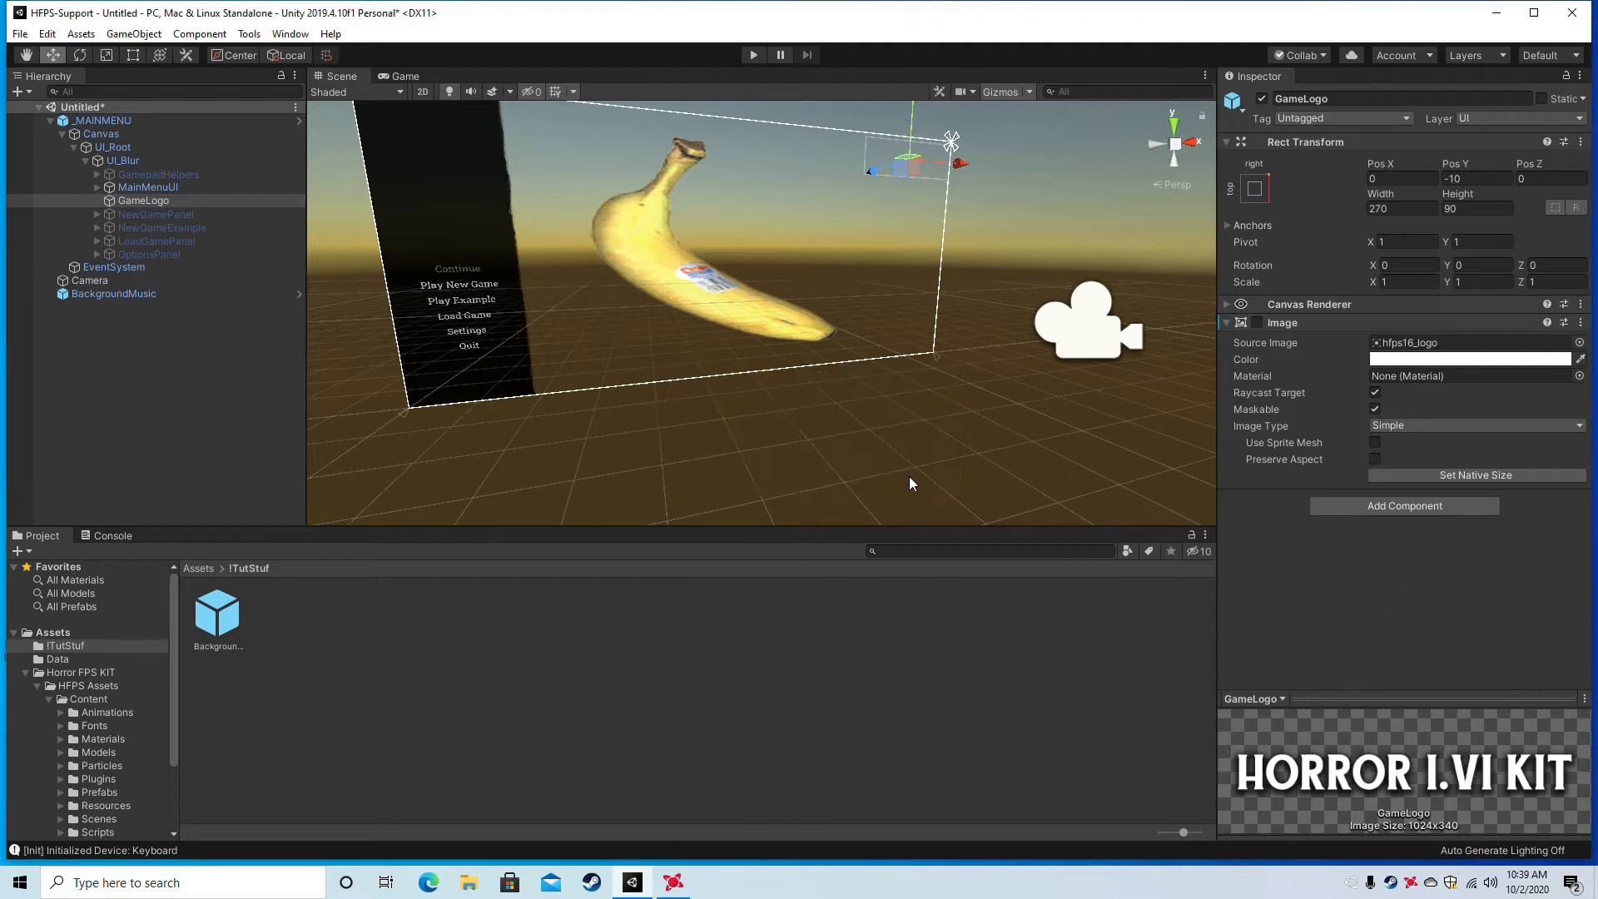
Create a UI Text object as a child of GameLogo with the text "Tut Game".
{"action": "right_click", "coordinate": [157, 200]}
{"action": "mouse_move", "coordinate": [227, 521]}
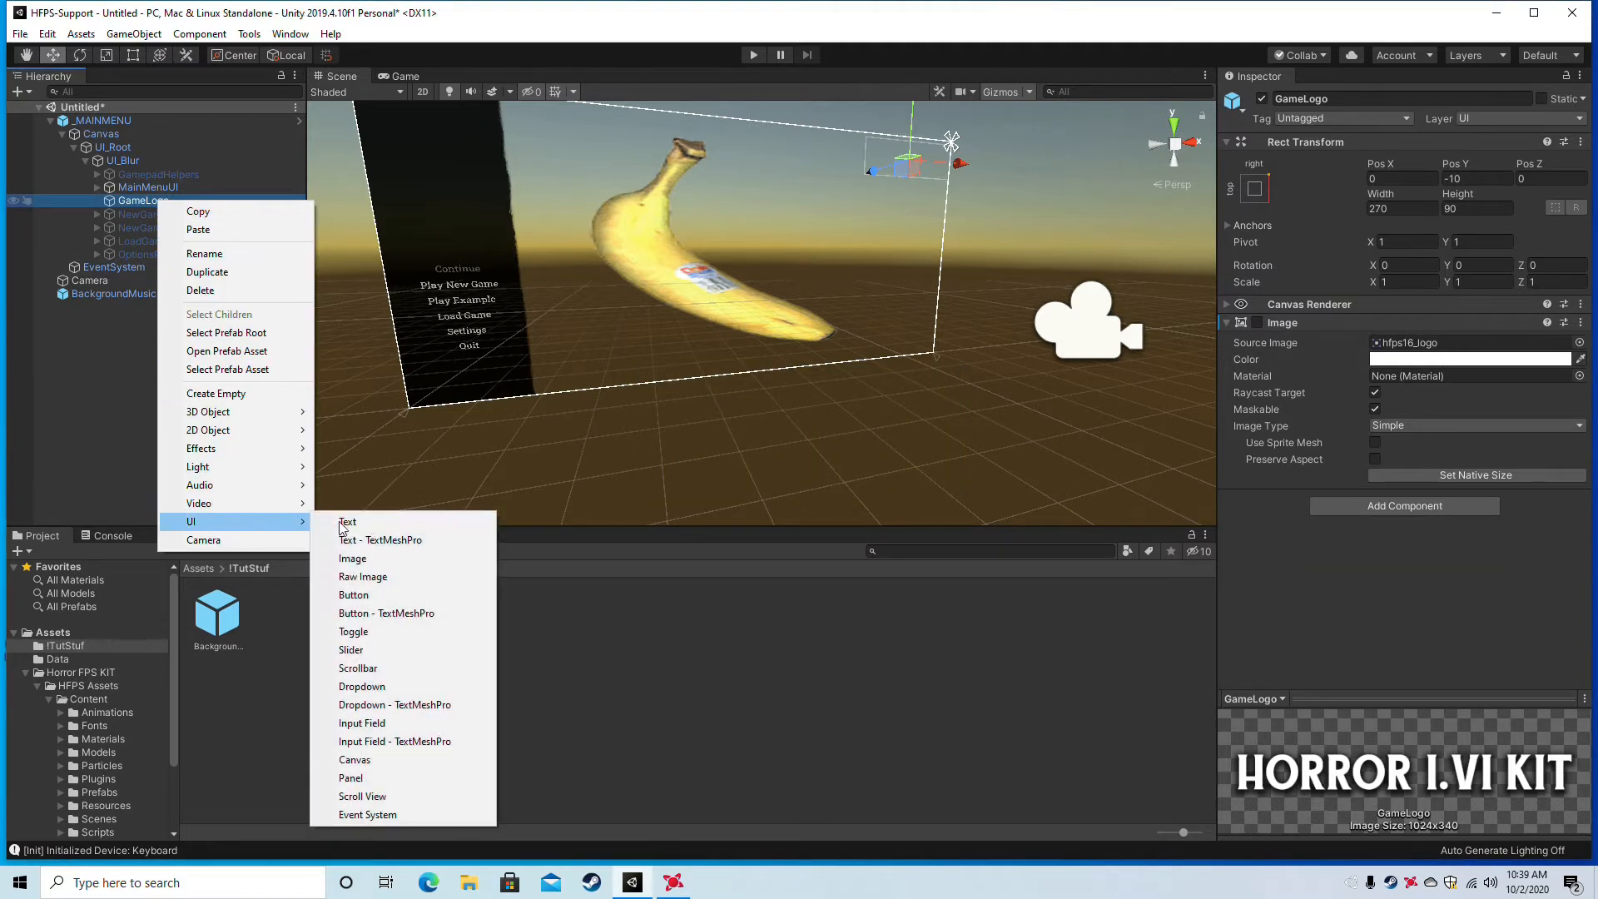
{"action": "left_click", "coordinate": [367, 521]}
{"action": "left_click", "coordinate": [1325, 362]}
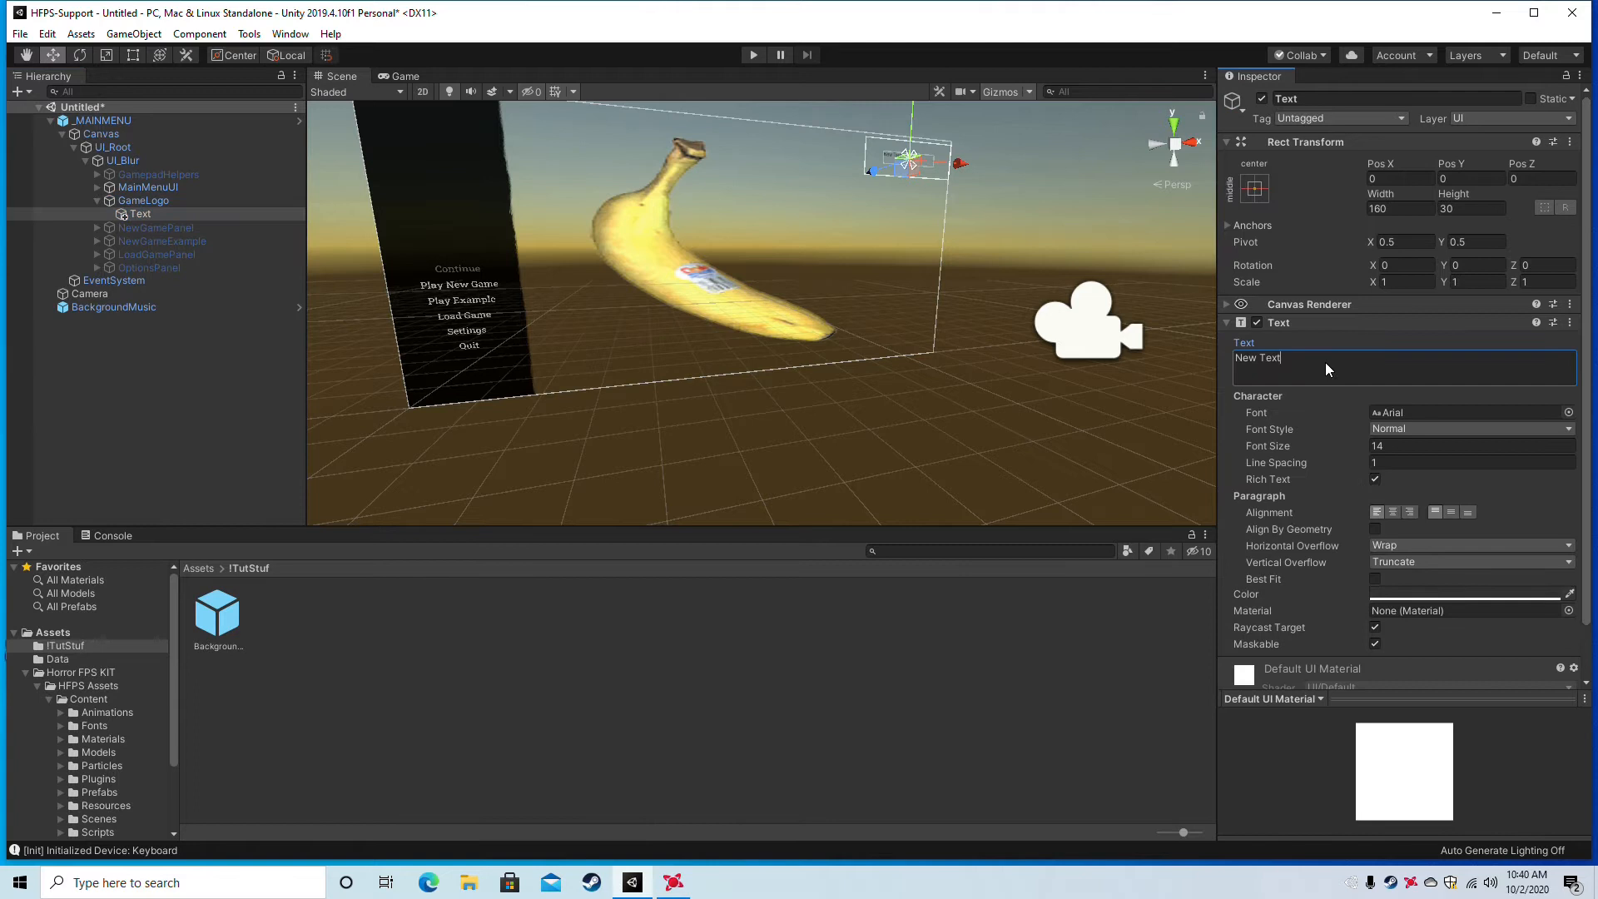
{"action": "type", "text": "Tut Game"}
Set the Tut Game text's font size to 26 and its font style to Bold And Italic.
{"action": "left_click", "coordinate": [1393, 444]}
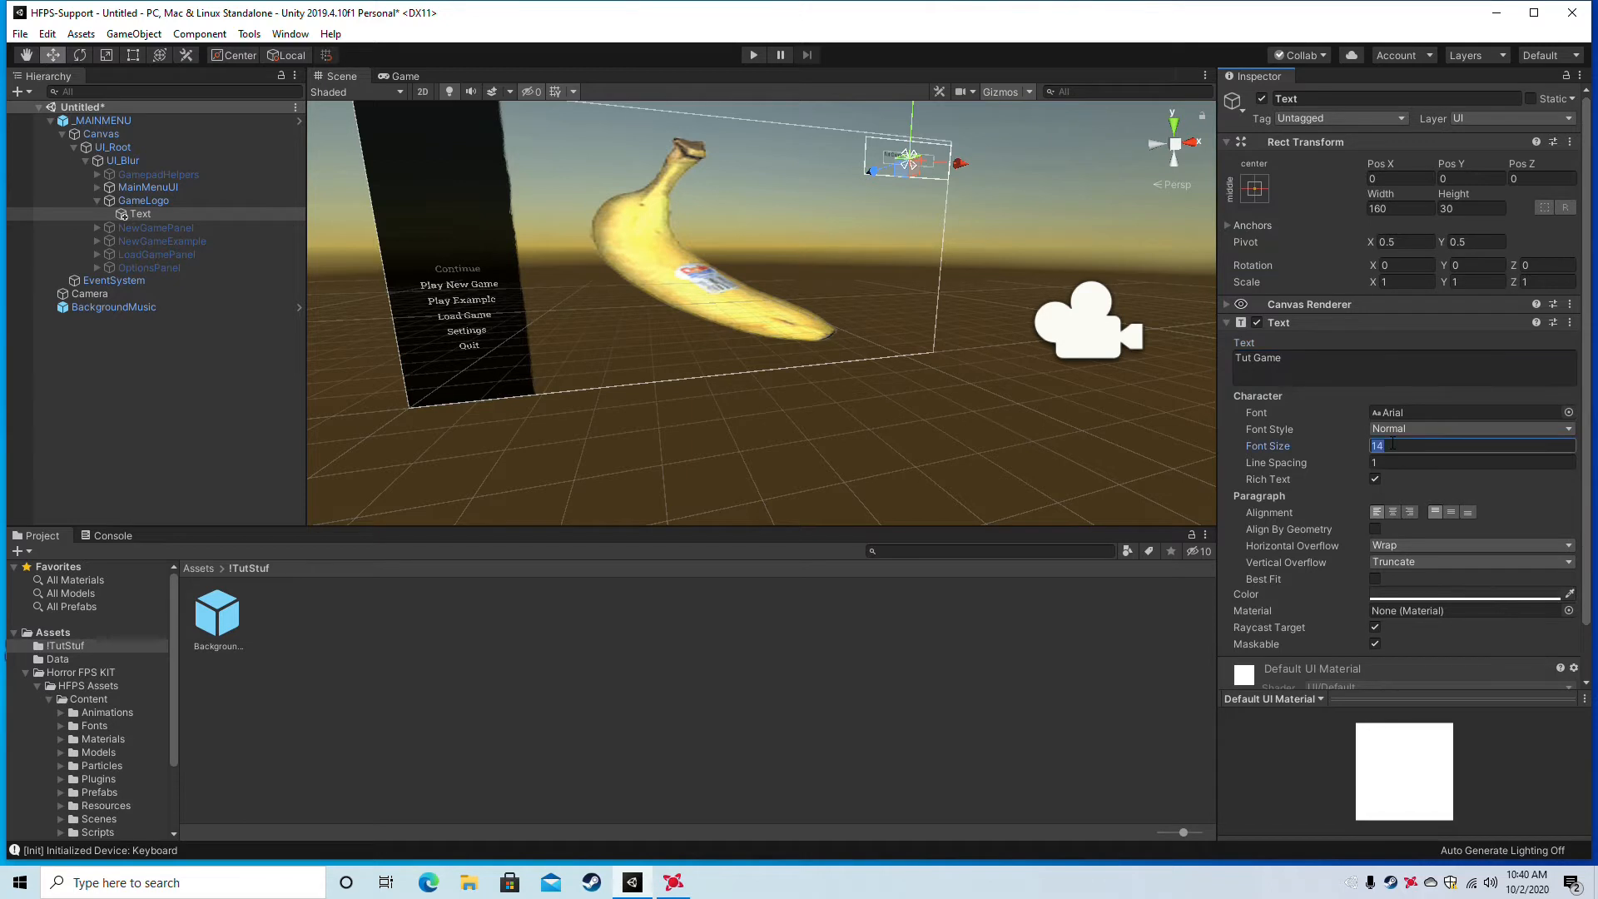
{"action": "type", "text": "50"}
{"action": "left_click_drag", "start_coordinate": [1197, 336], "coordinate": [963, 157], "text": "alt"}
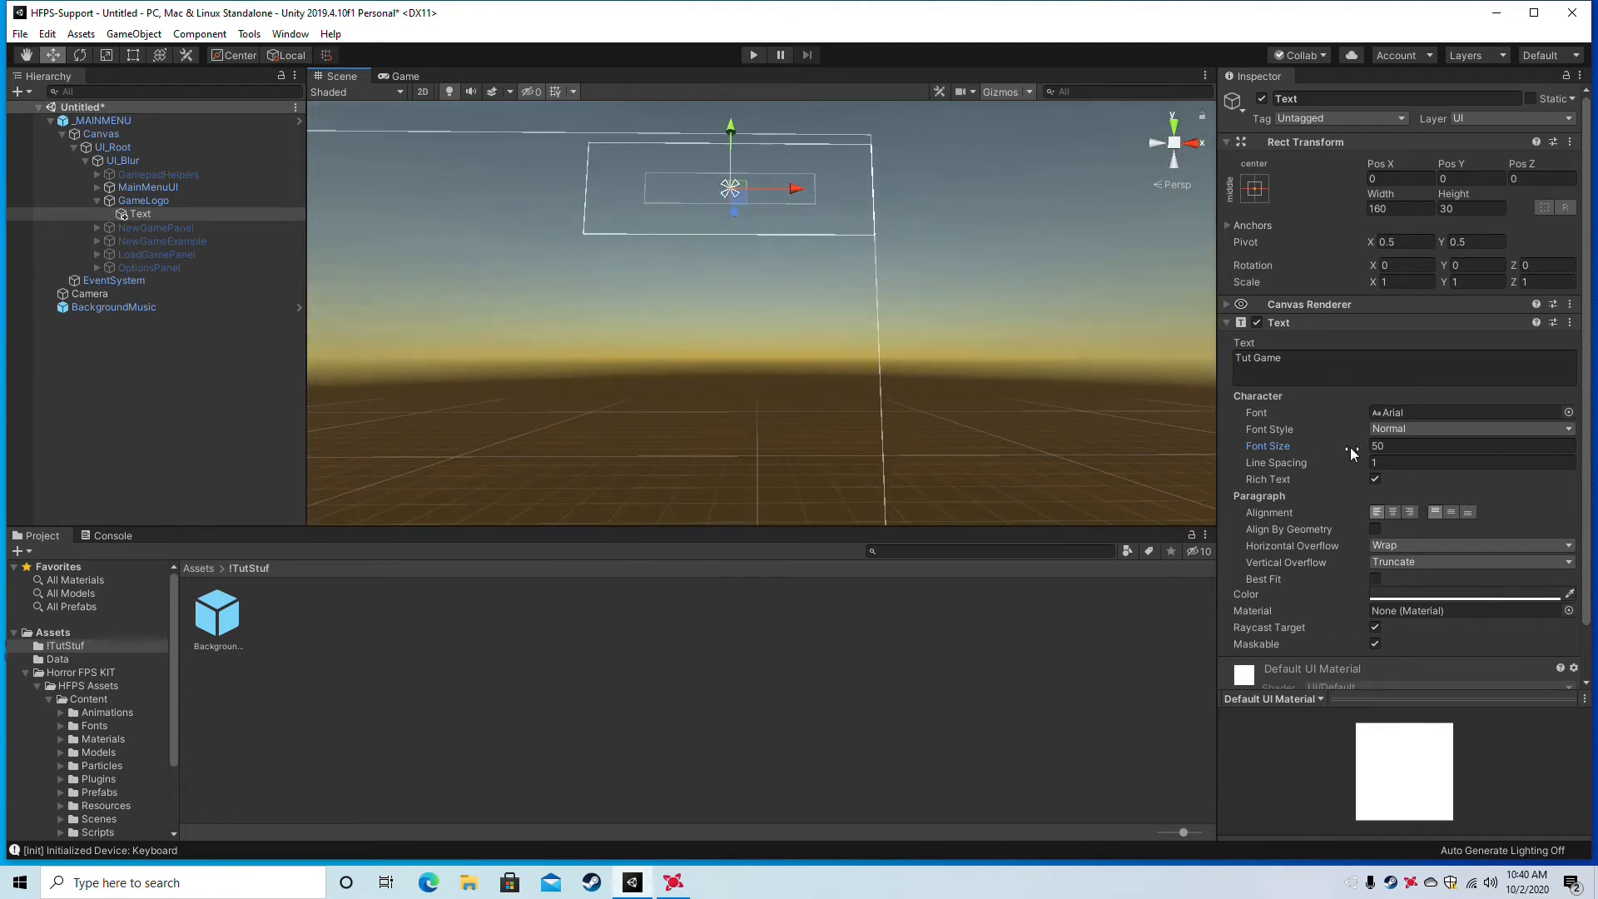
{"action": "left_click_drag", "start_coordinate": [1350, 442], "coordinate": [1327, 442]}
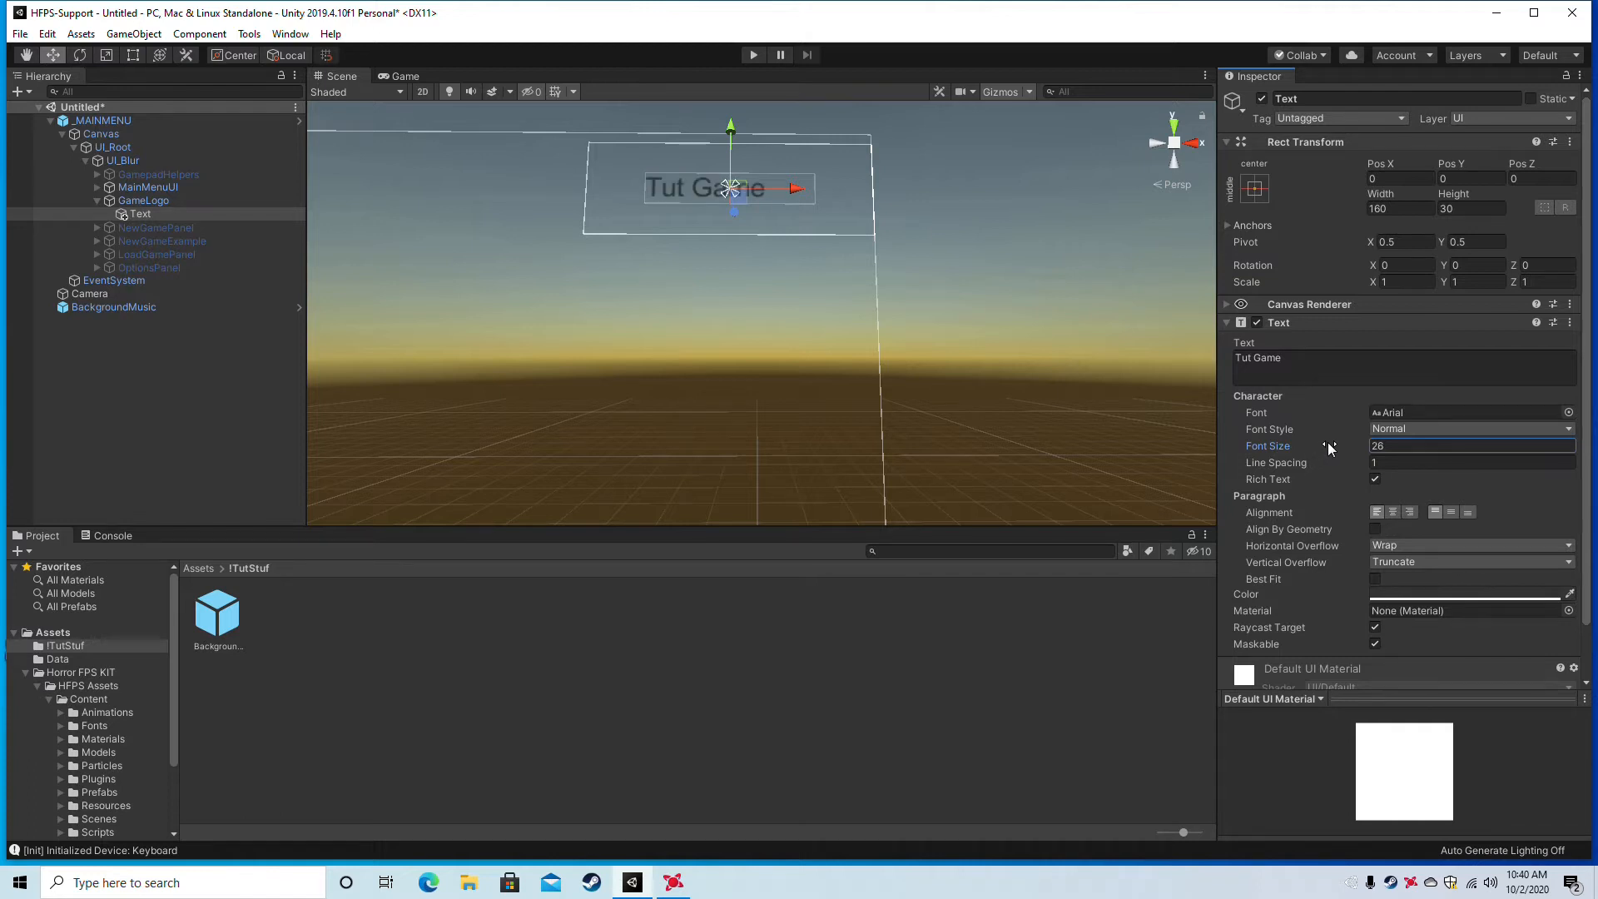
{"action": "left_click", "coordinate": [1402, 427]}
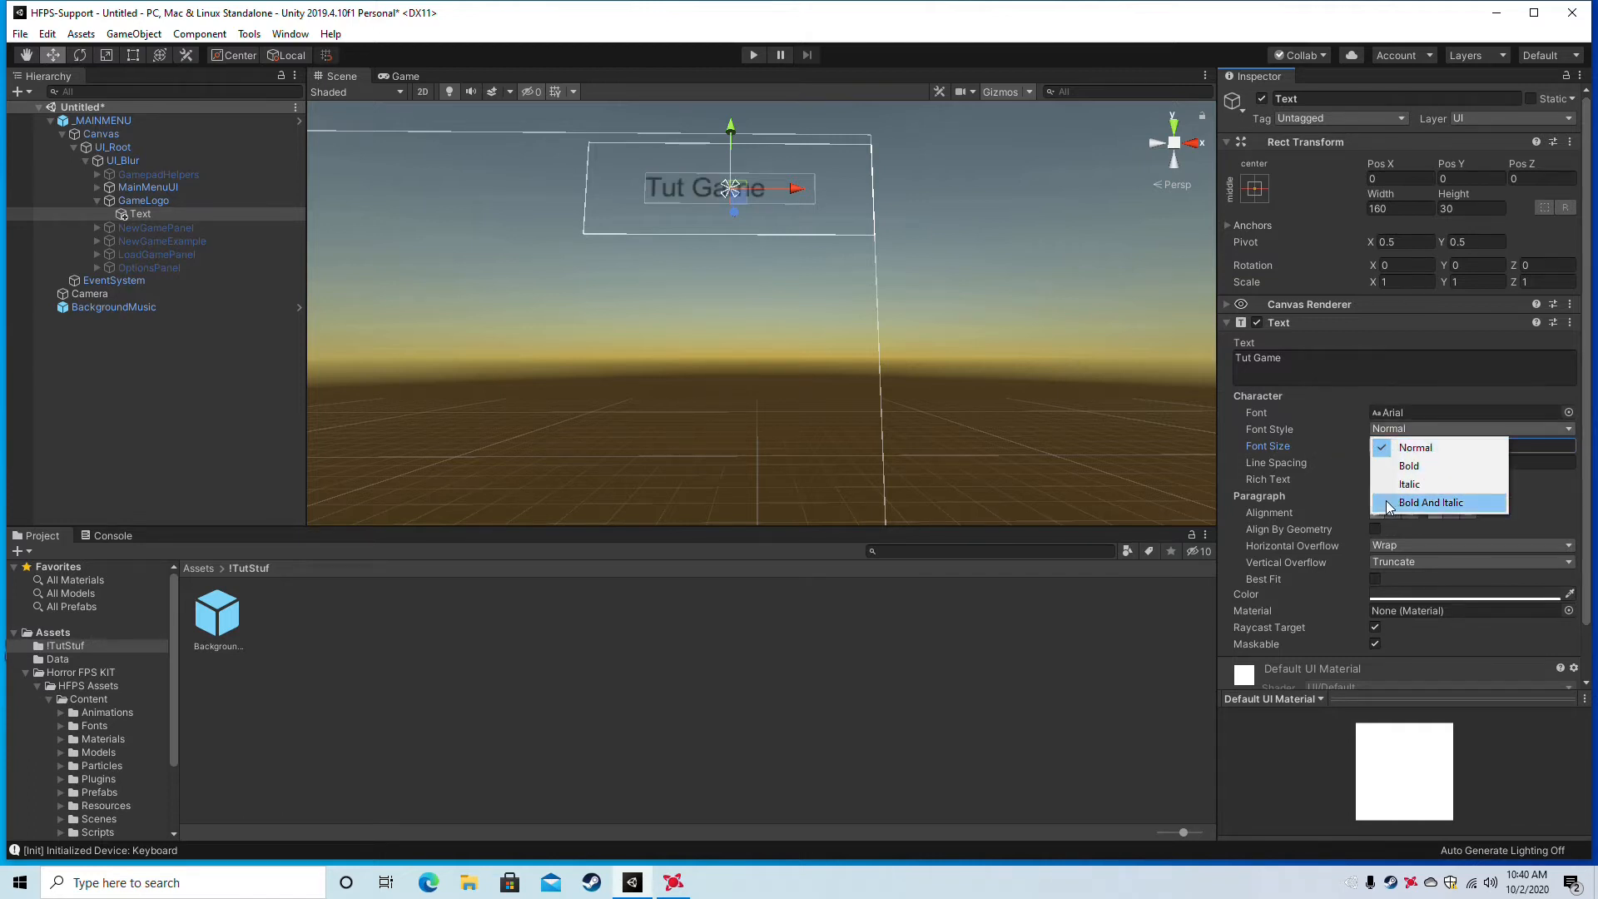
{"action": "left_click", "coordinate": [1415, 504]}
Change the Tut Game text's colour to orange and play-test the main menu.
{"action": "scroll", "coordinate": [1420, 614], "scroll_direction": "down", "scroll_amount": 1}
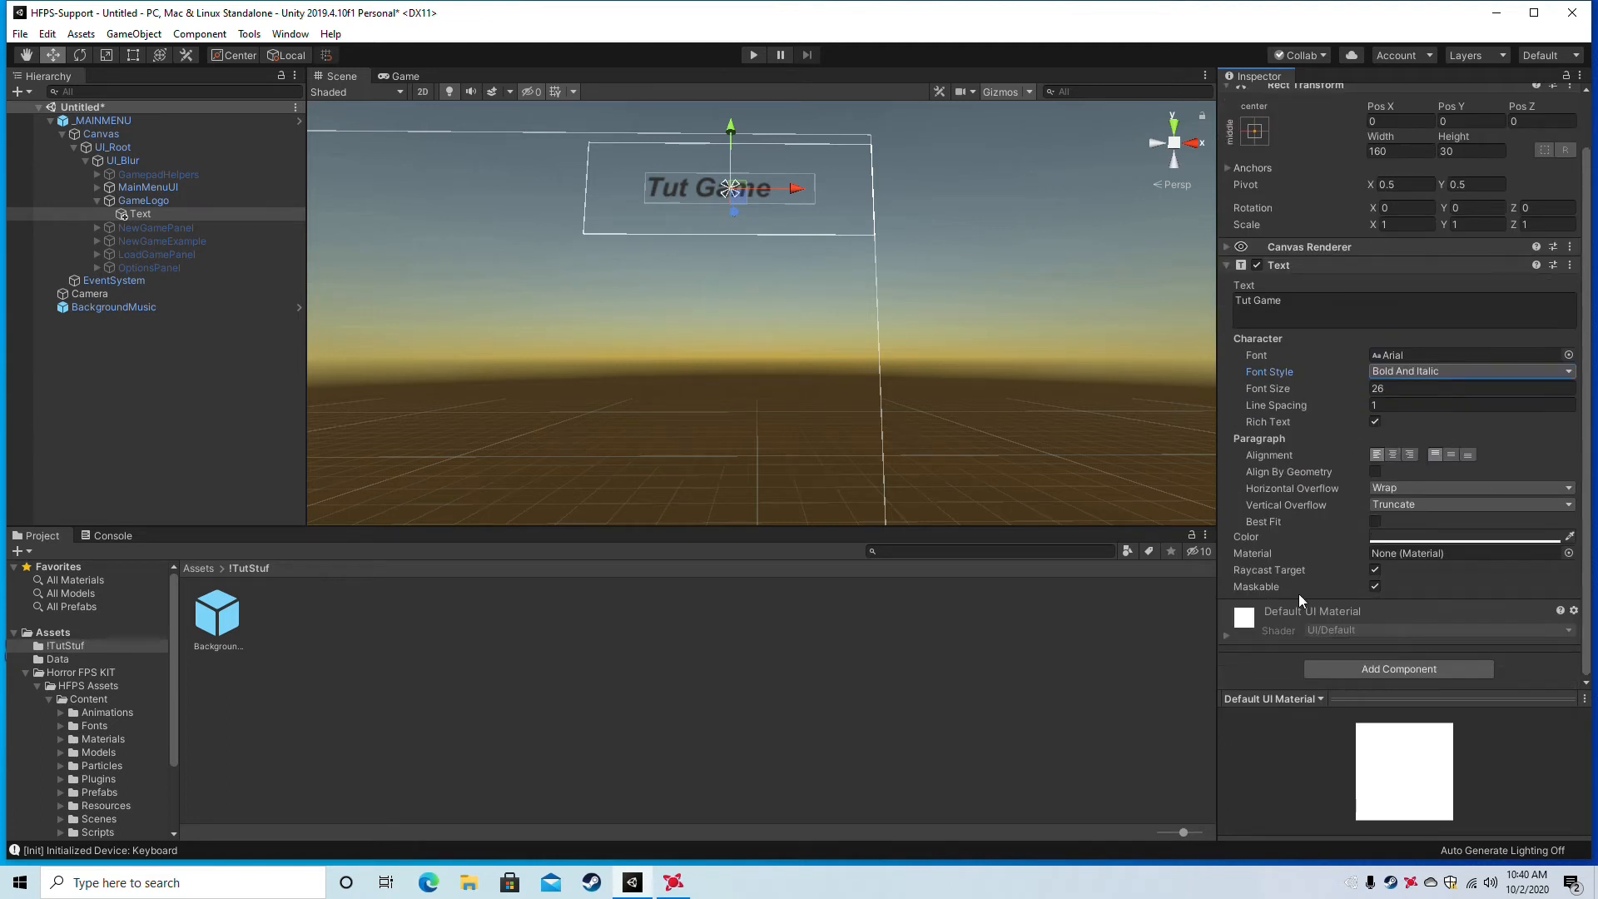
{"action": "left_click", "coordinate": [1568, 538]}
{"action": "left_click", "coordinate": [1541, 537]}
{"action": "left_click_drag", "start_coordinate": [1567, 548], "coordinate": [1556, 505]}
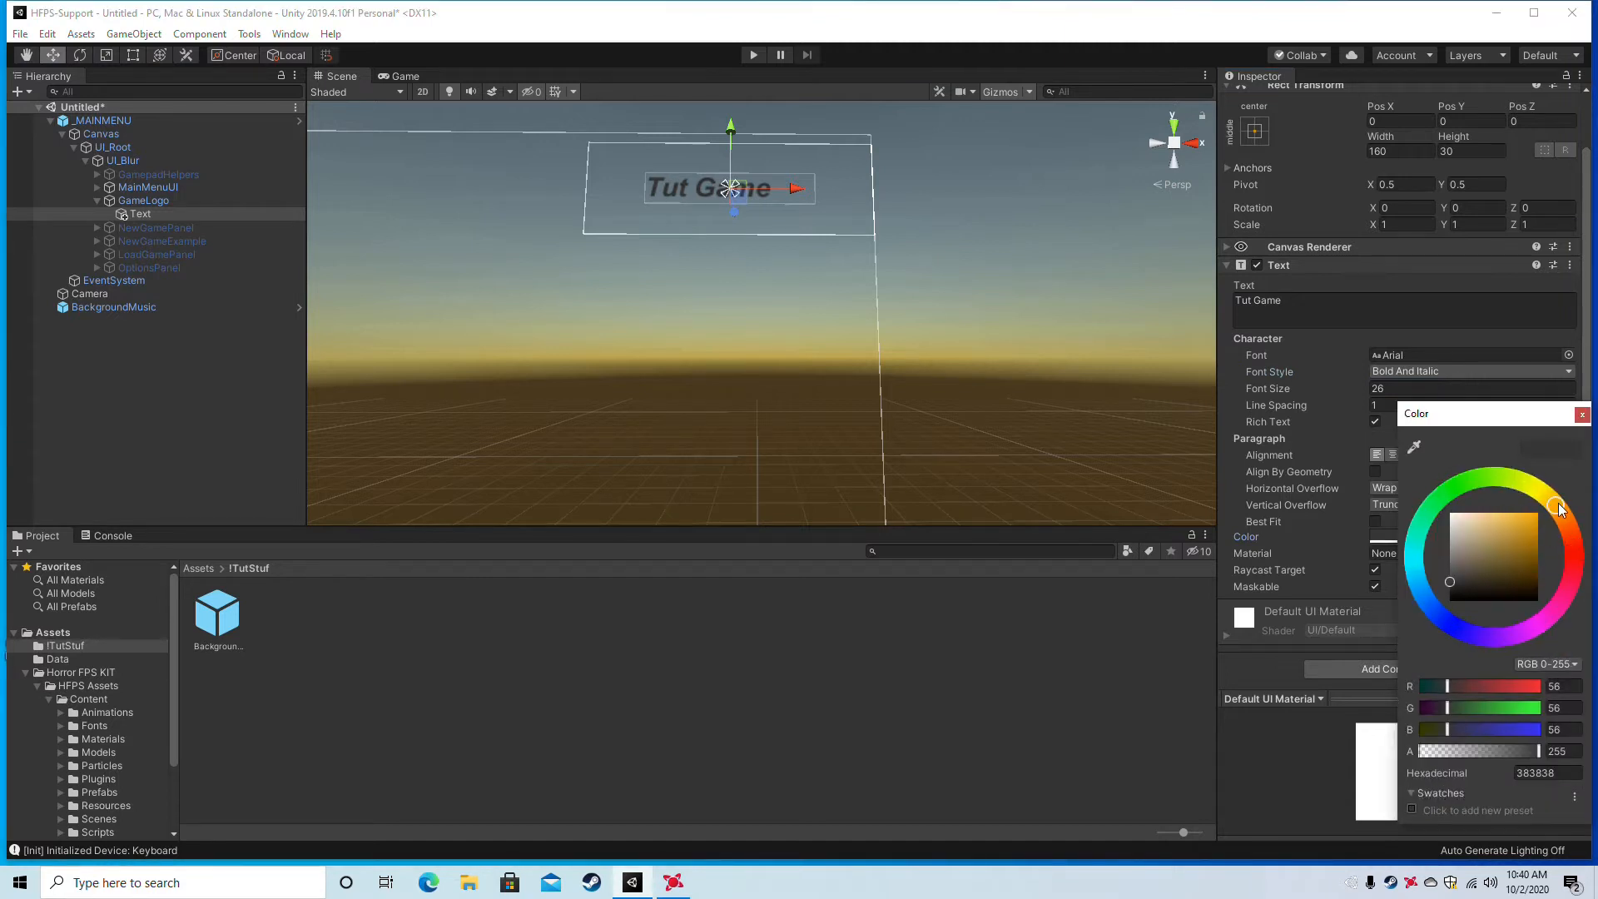
{"action": "left_click_drag", "start_coordinate": [1450, 565], "coordinate": [1555, 503]}
{"action": "left_click", "coordinate": [786, 329]}
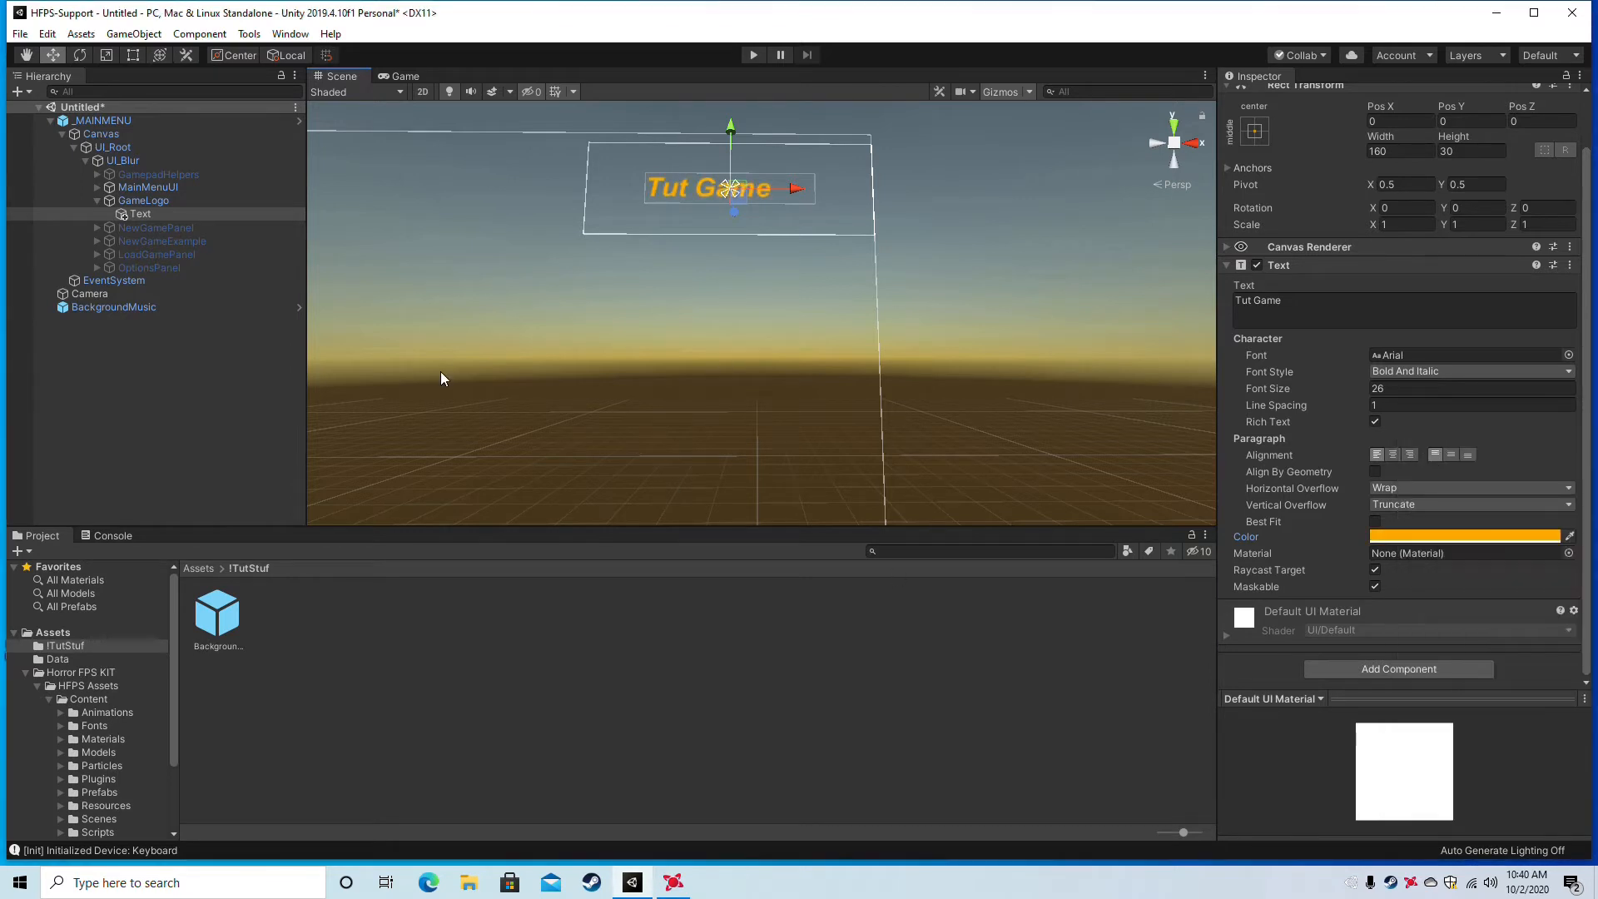
{"action": "left_click", "coordinate": [745, 55]}
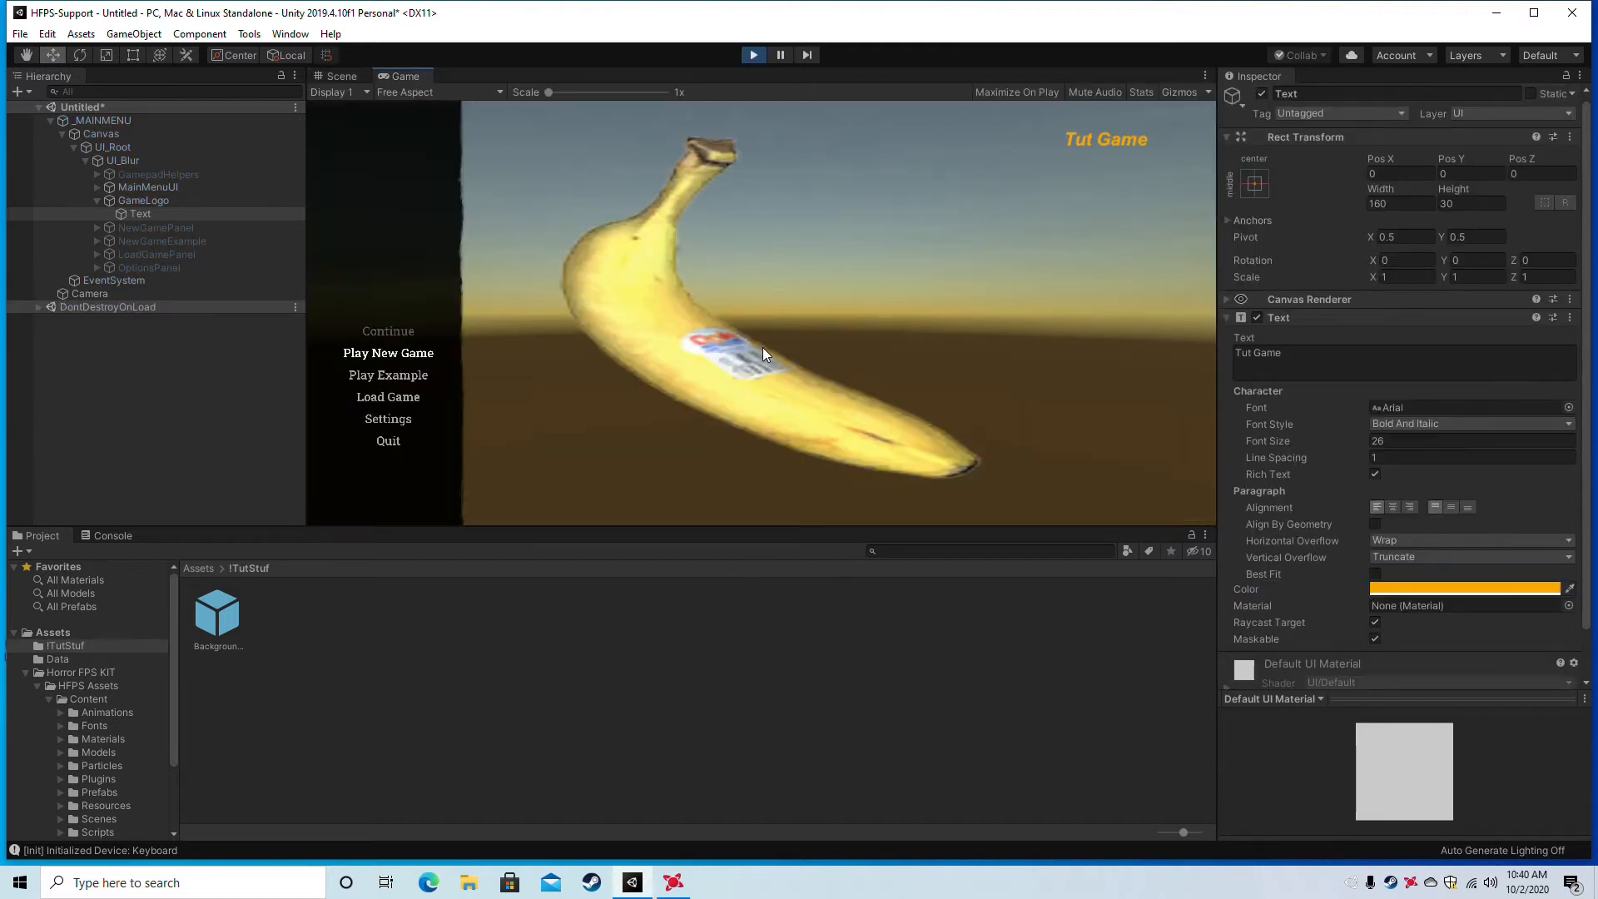
{"action": "left_click", "coordinate": [754, 56]}
{"action": "left_click", "coordinate": [96, 308]}
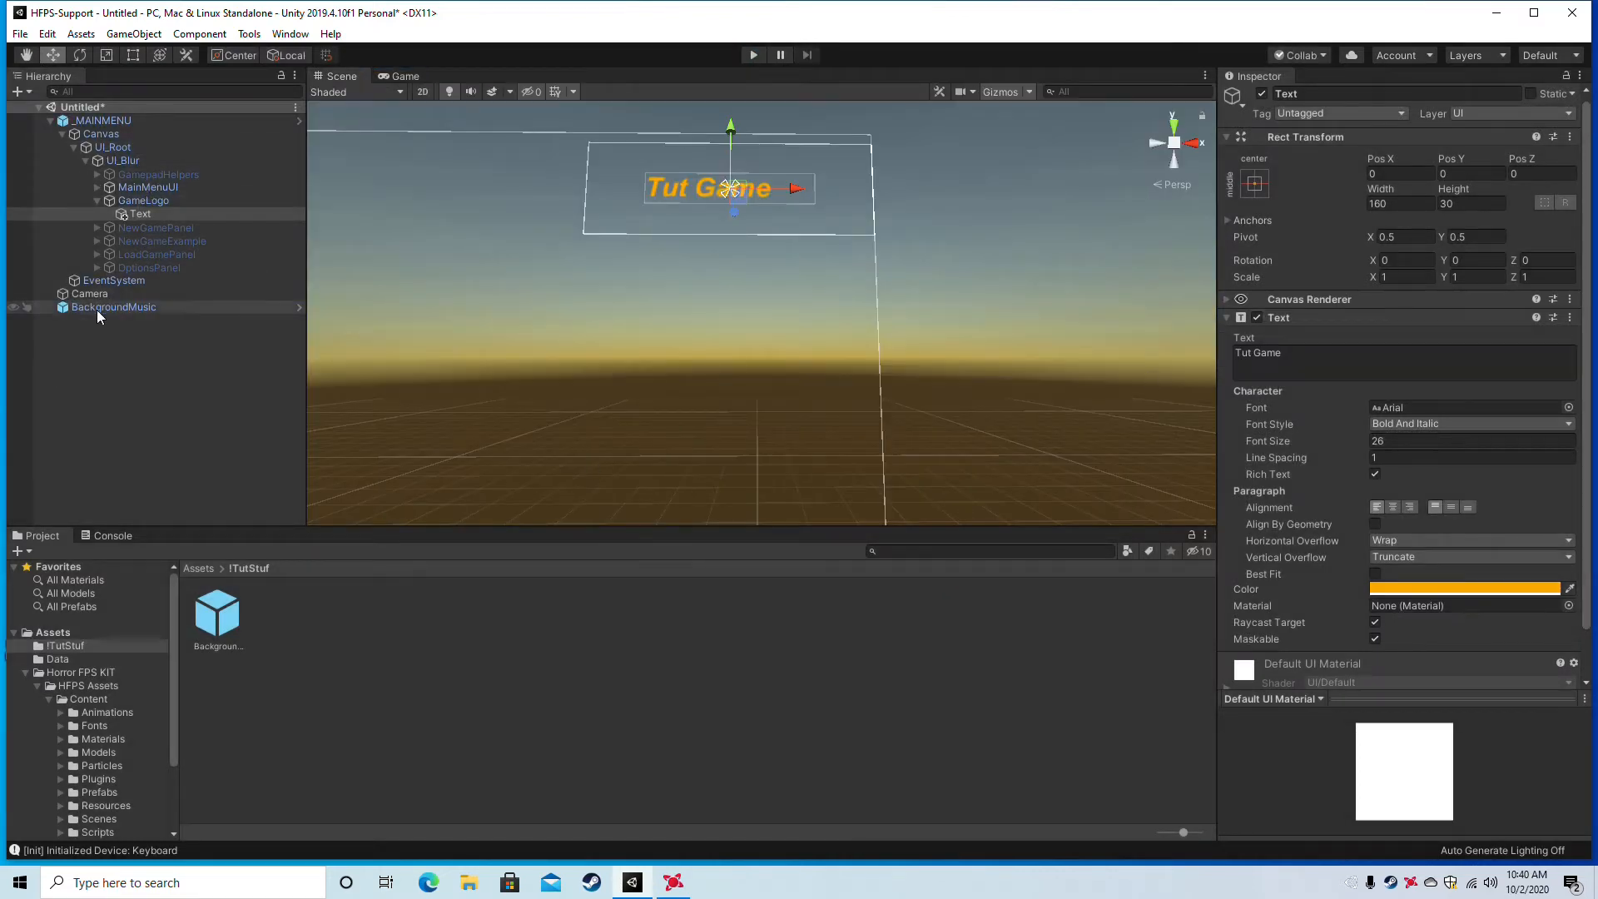
{"action": "left_click", "coordinate": [1579, 275]}
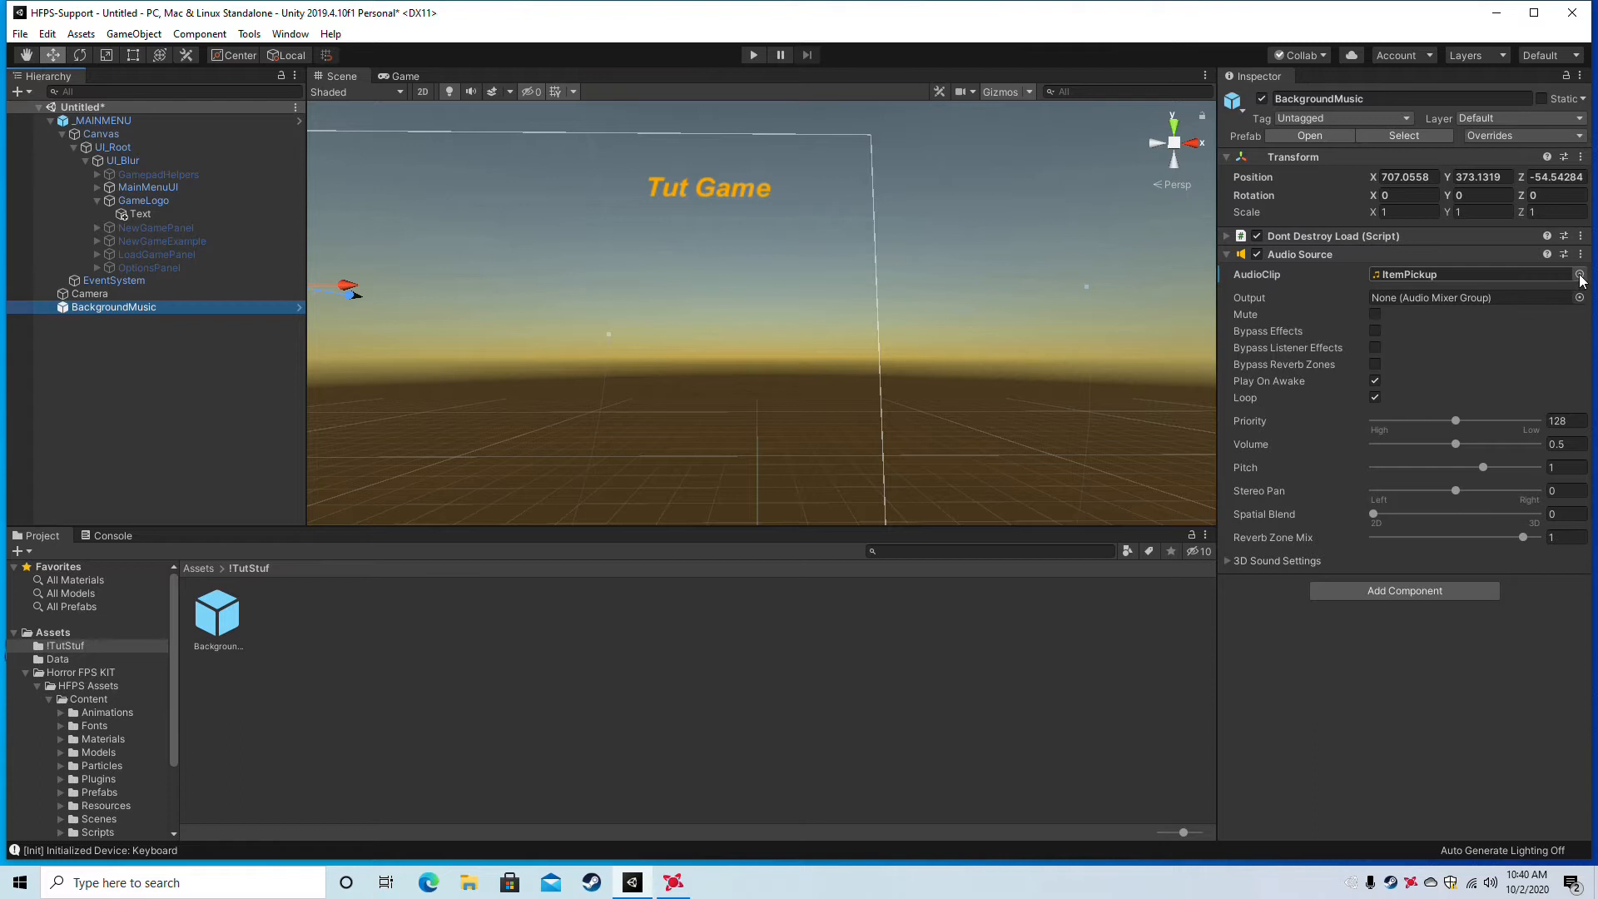
{"action": "left_click_drag", "start_coordinate": [666, 453], "coordinate": [664, 698]}
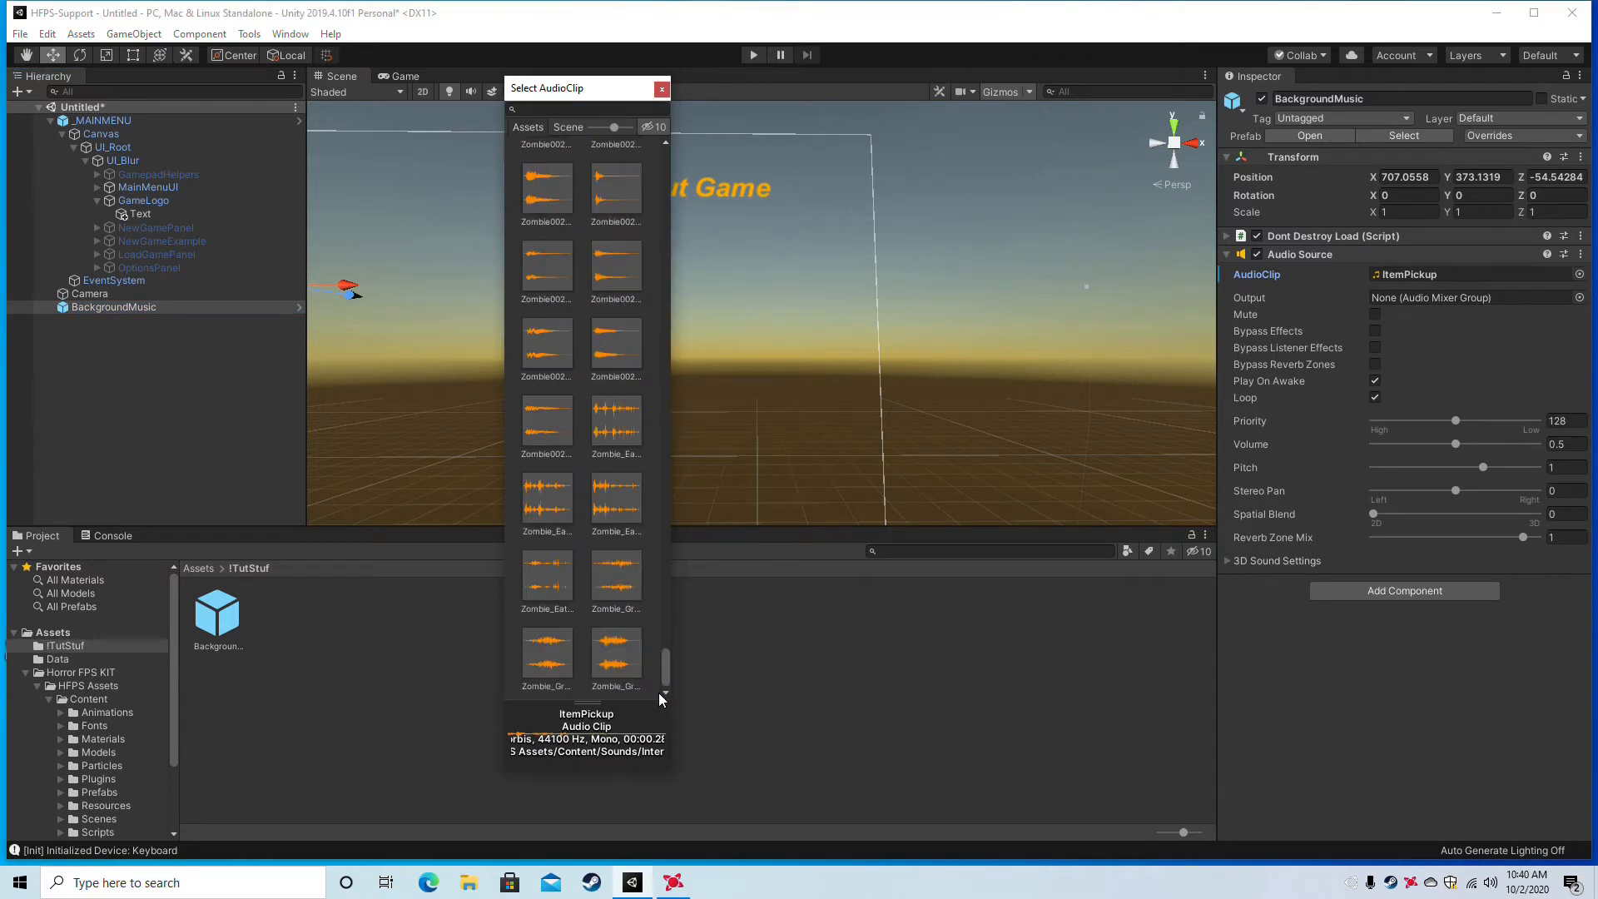
{"action": "left_click", "coordinate": [300, 672]}
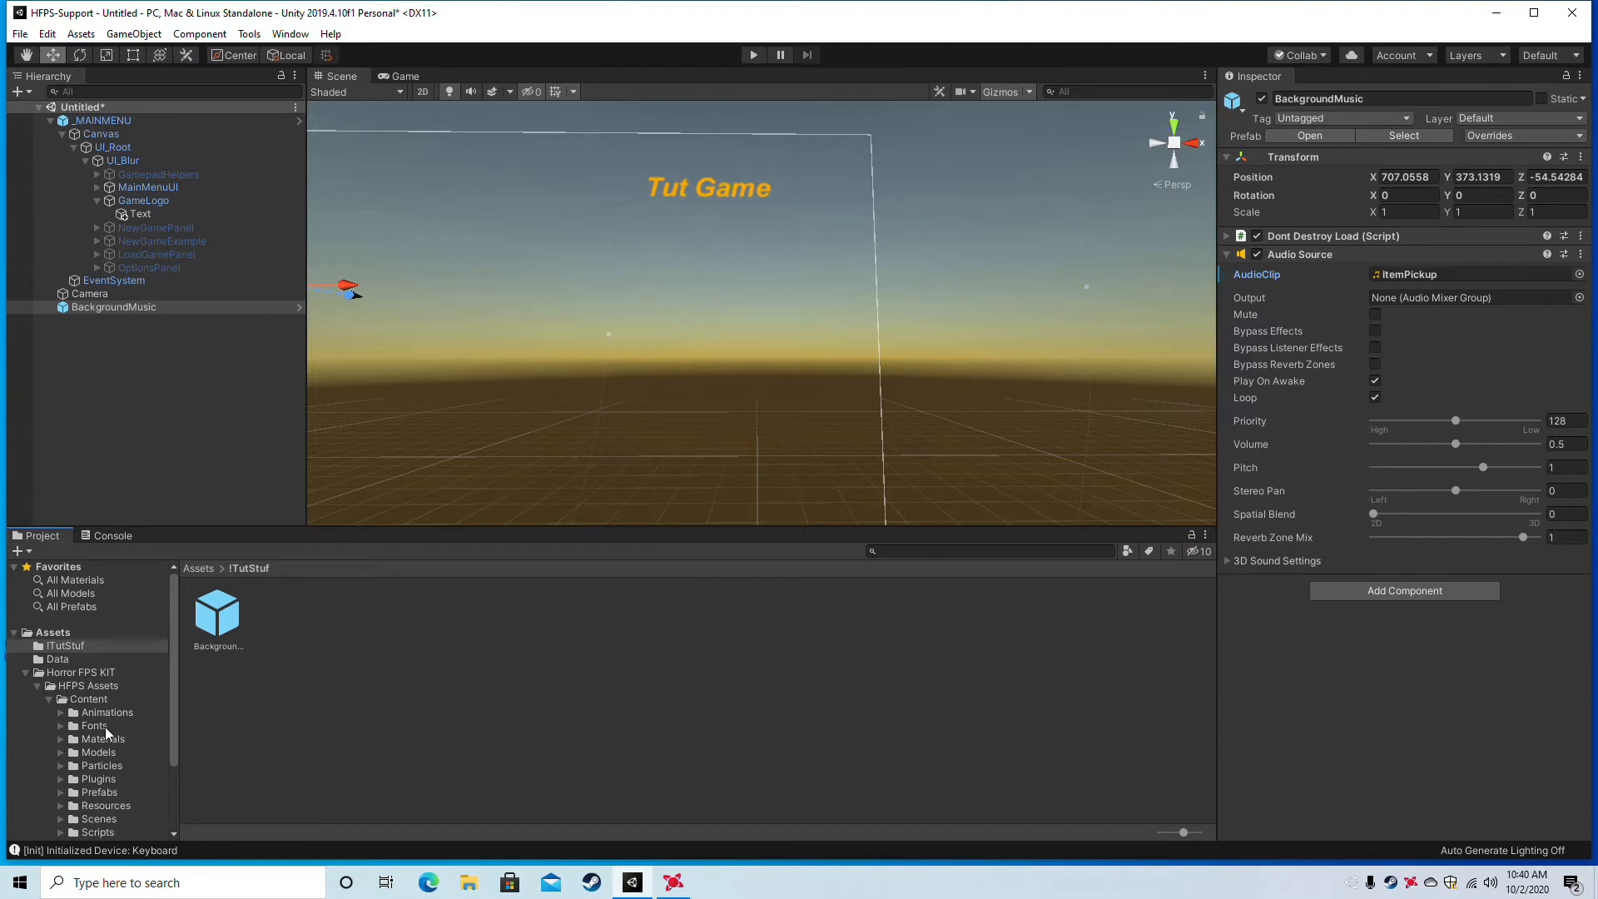
Preview clips in the kit's Sounds/Ambience folder and assign Horror Ambience - Room 02 as the BackgroundMusic object's AudioClip.
{"action": "scroll", "coordinate": [100, 817], "scroll_direction": "down", "scroll_amount": 2}
{"action": "left_click", "coordinate": [98, 807]}
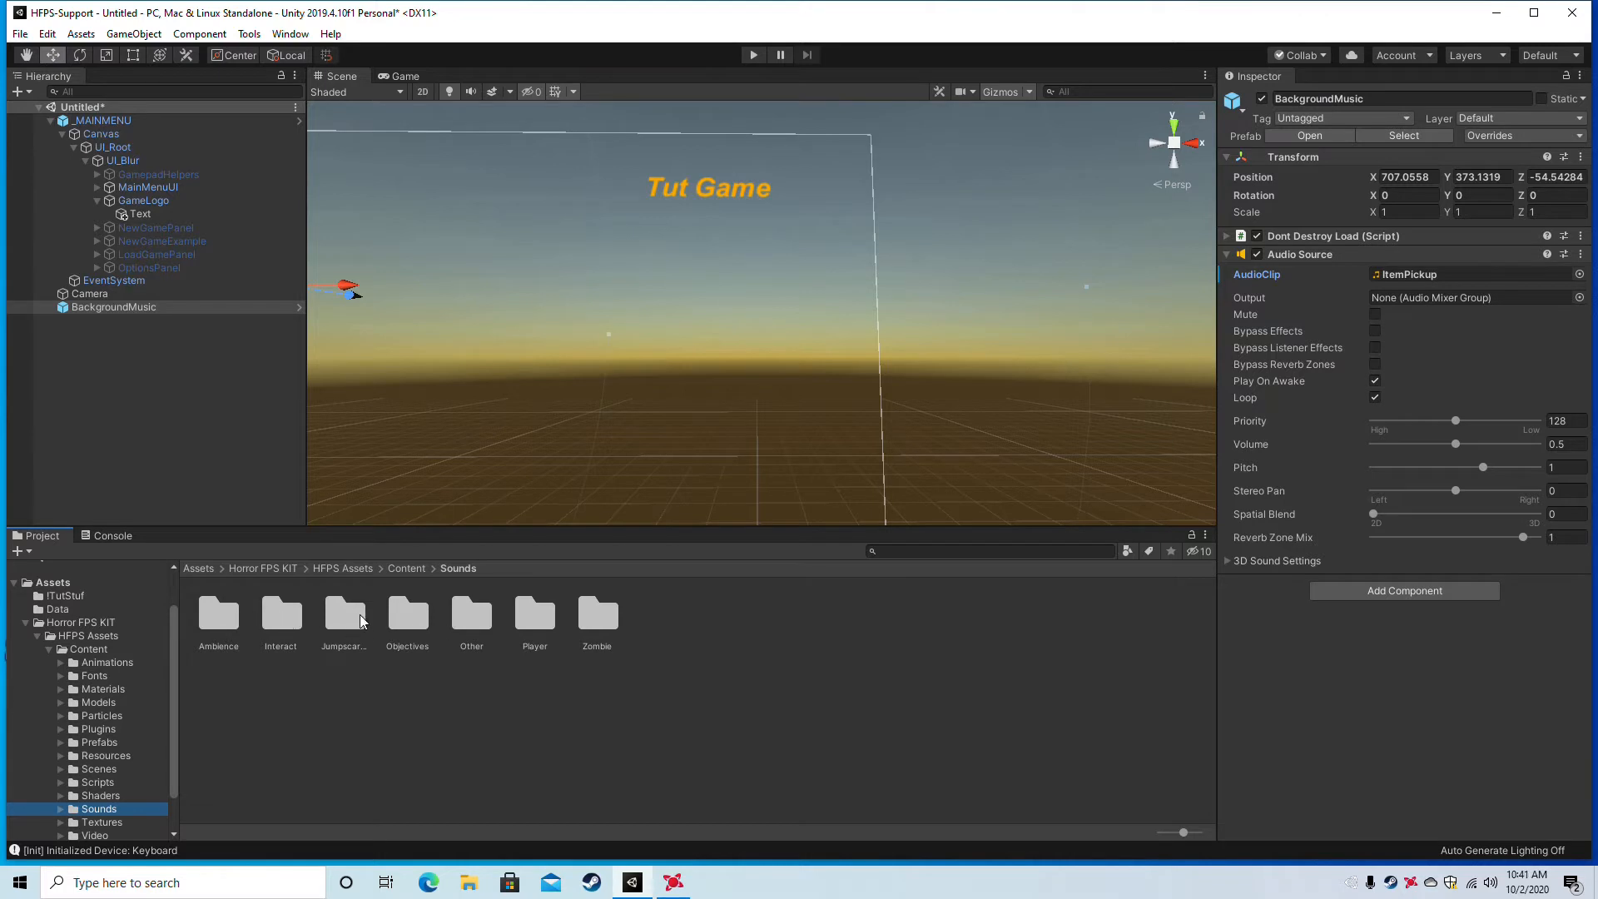
{"action": "double_click", "coordinate": [223, 620]}
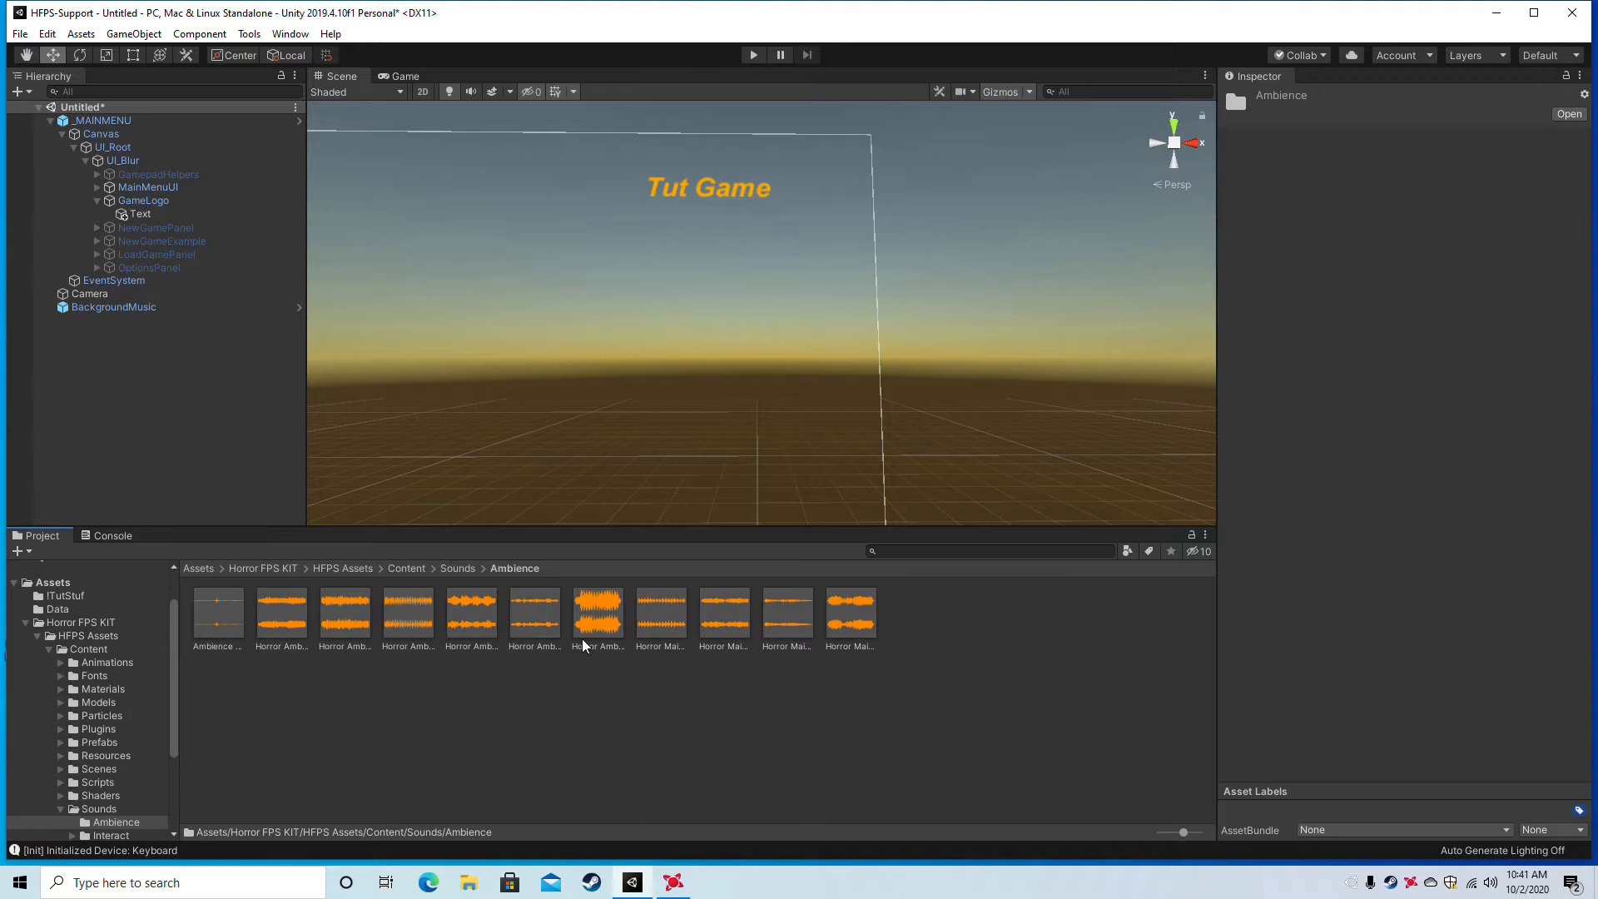
{"action": "left_click", "coordinate": [839, 629]}
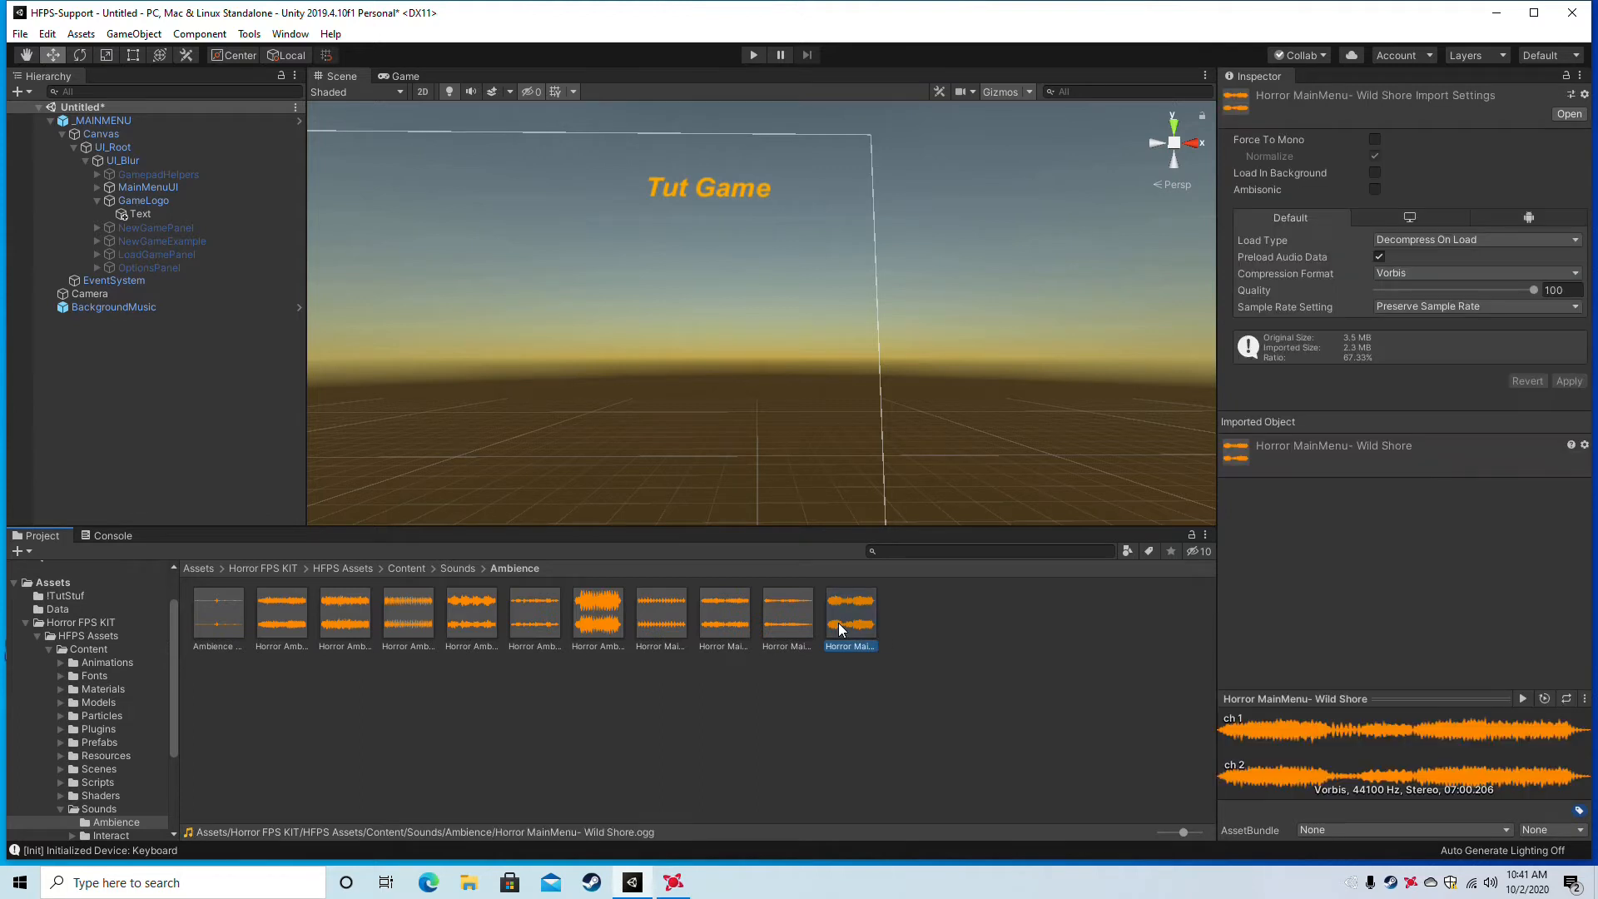
{"action": "left_click", "coordinate": [803, 621]}
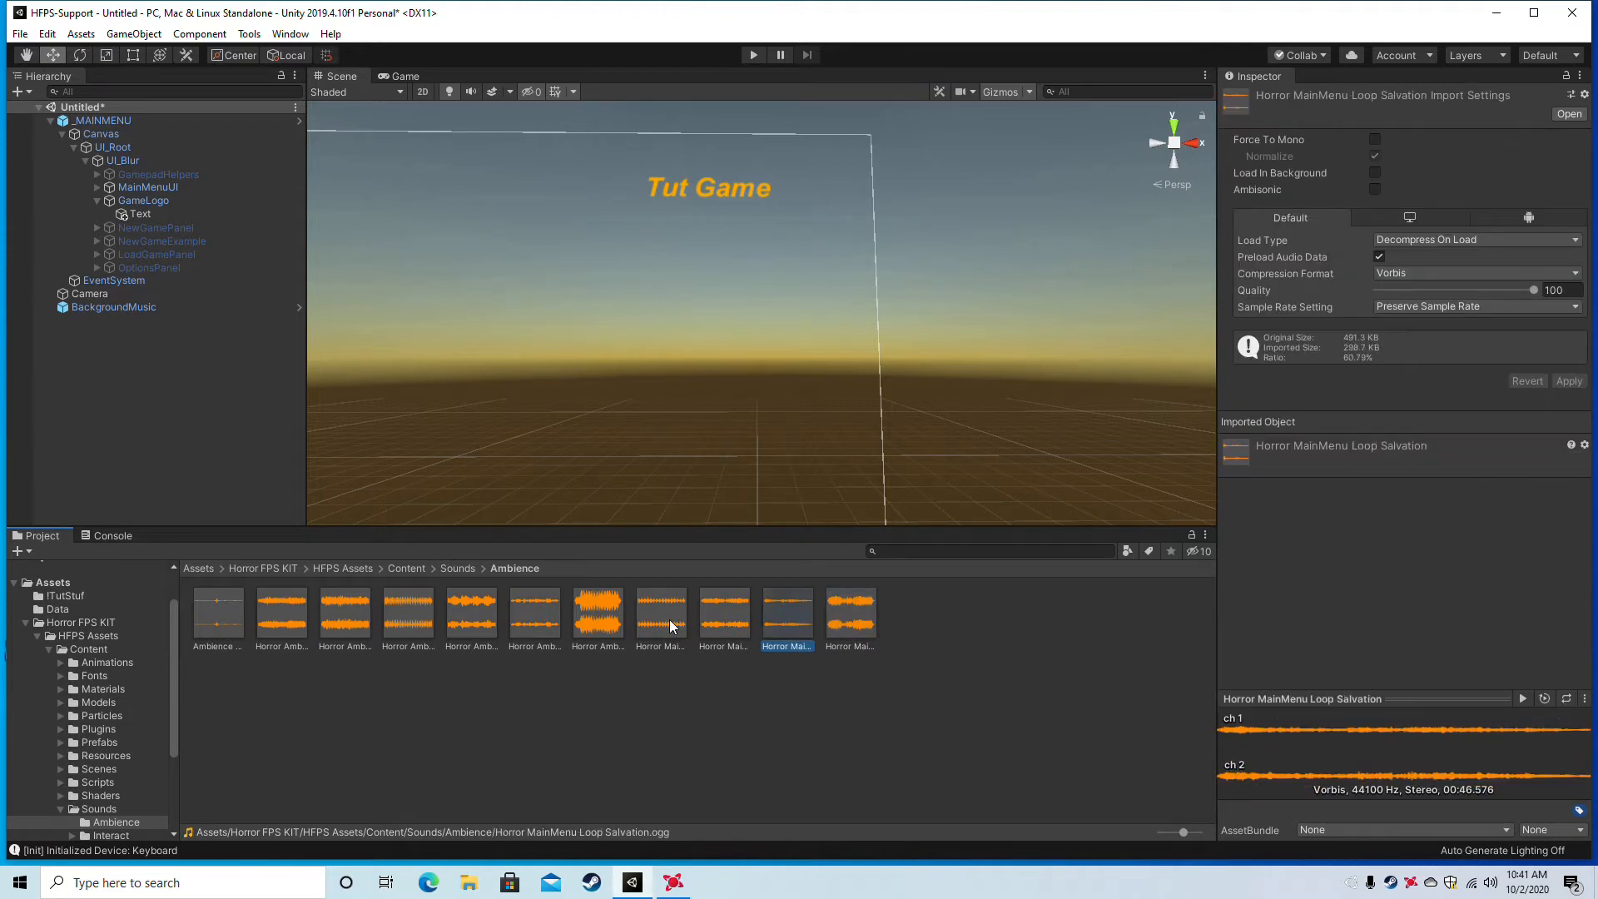
{"action": "left_click", "coordinate": [525, 619]}
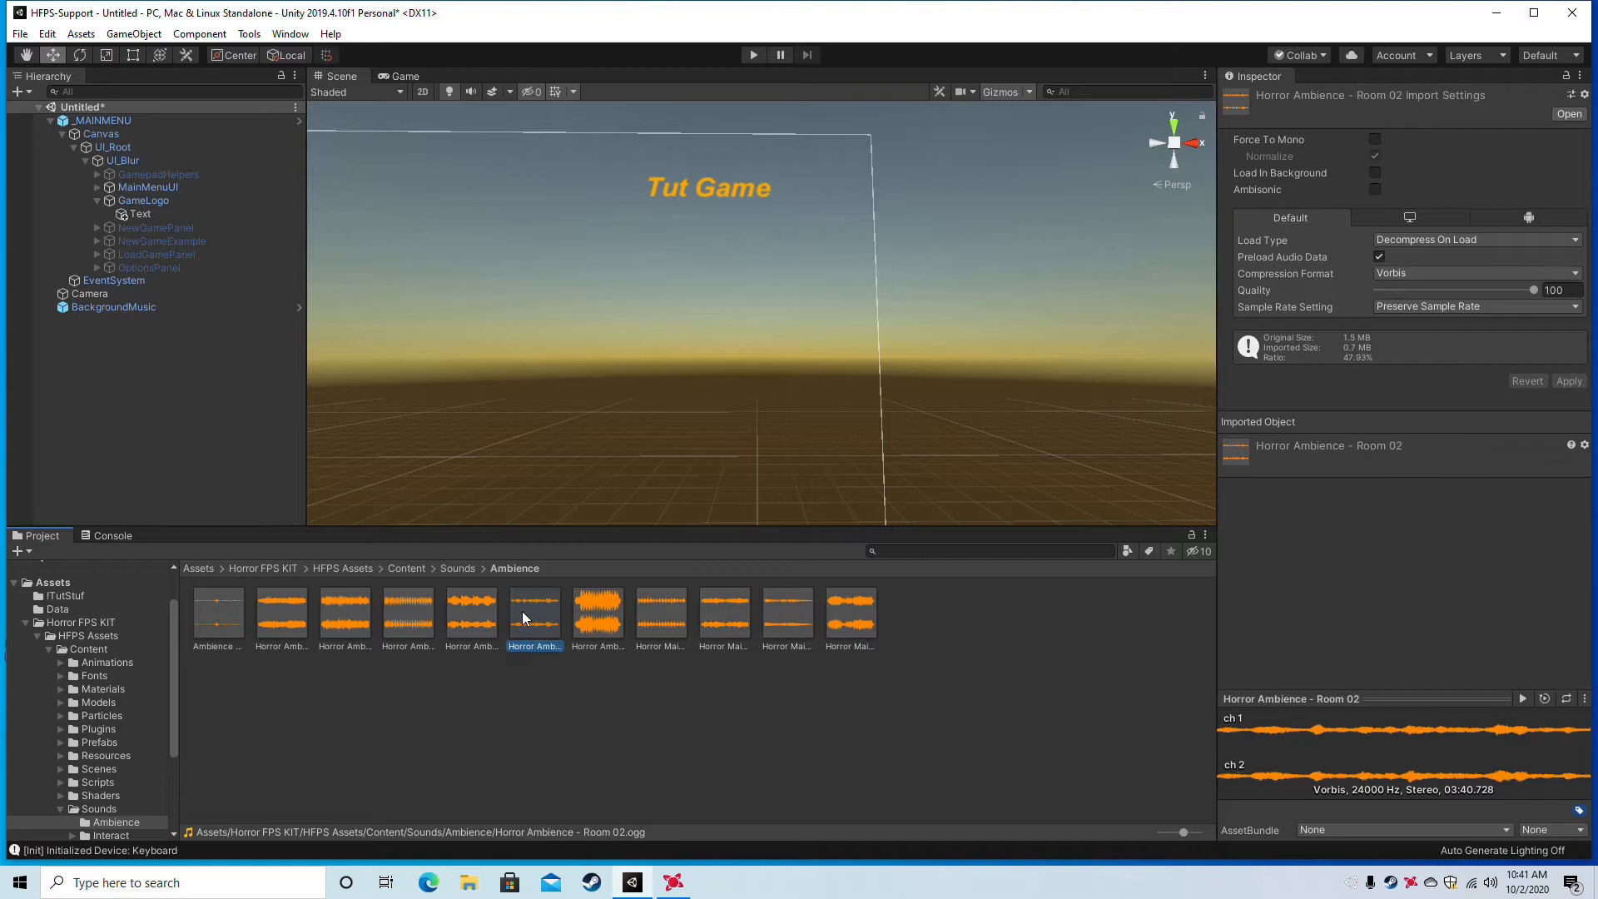
{"action": "left_click", "coordinate": [114, 307]}
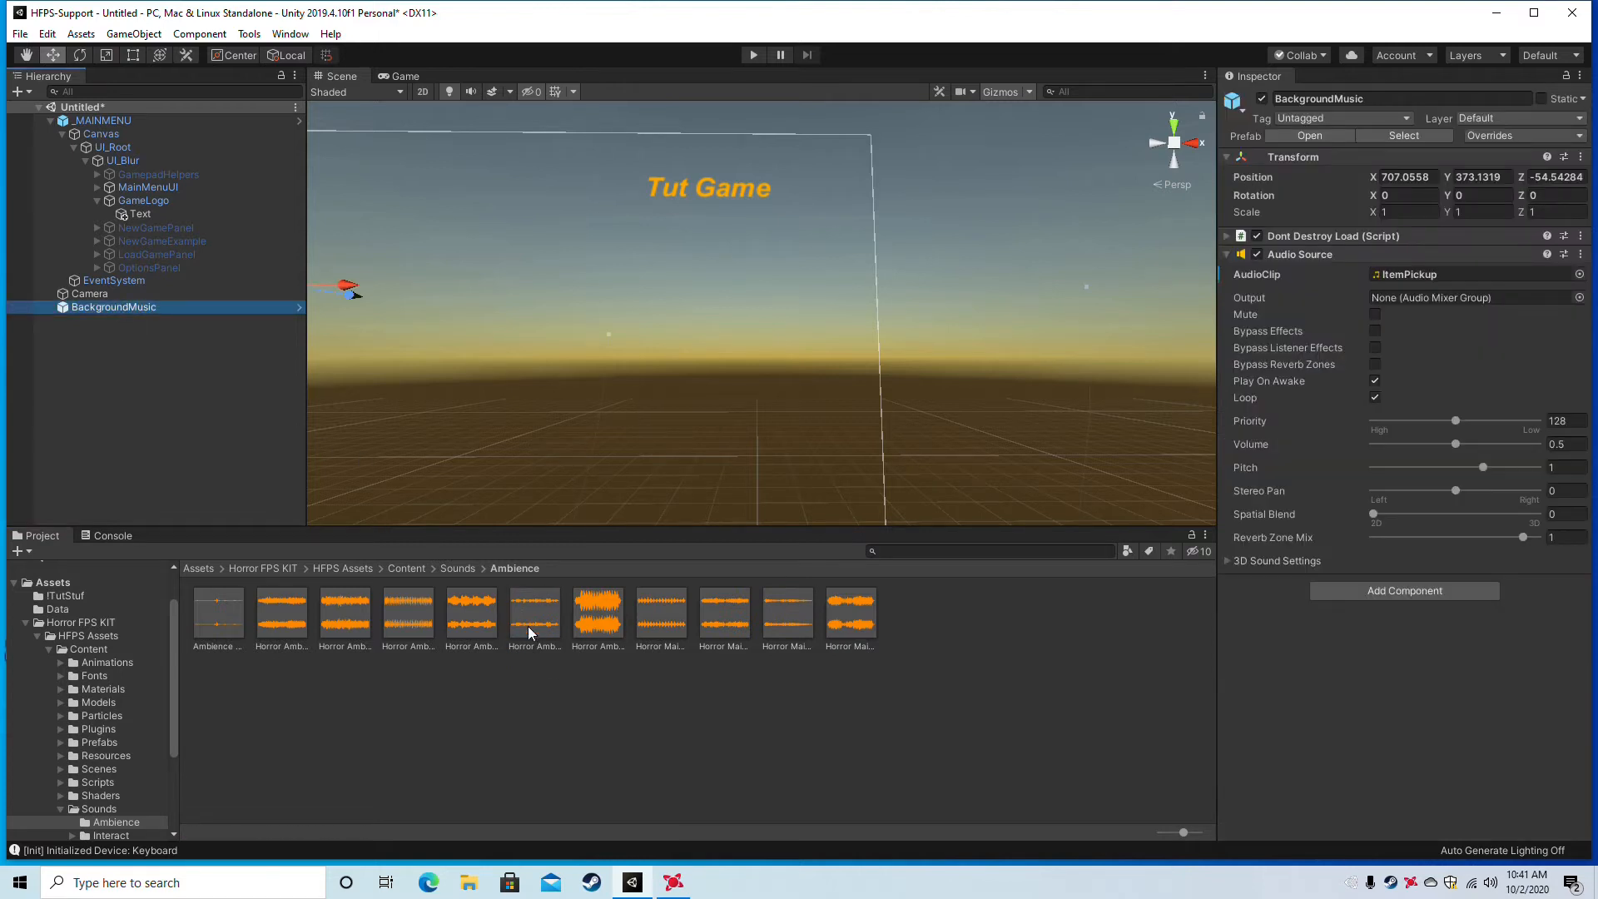
{"action": "left_click_drag", "start_coordinate": [535, 616], "coordinate": [1466, 274]}
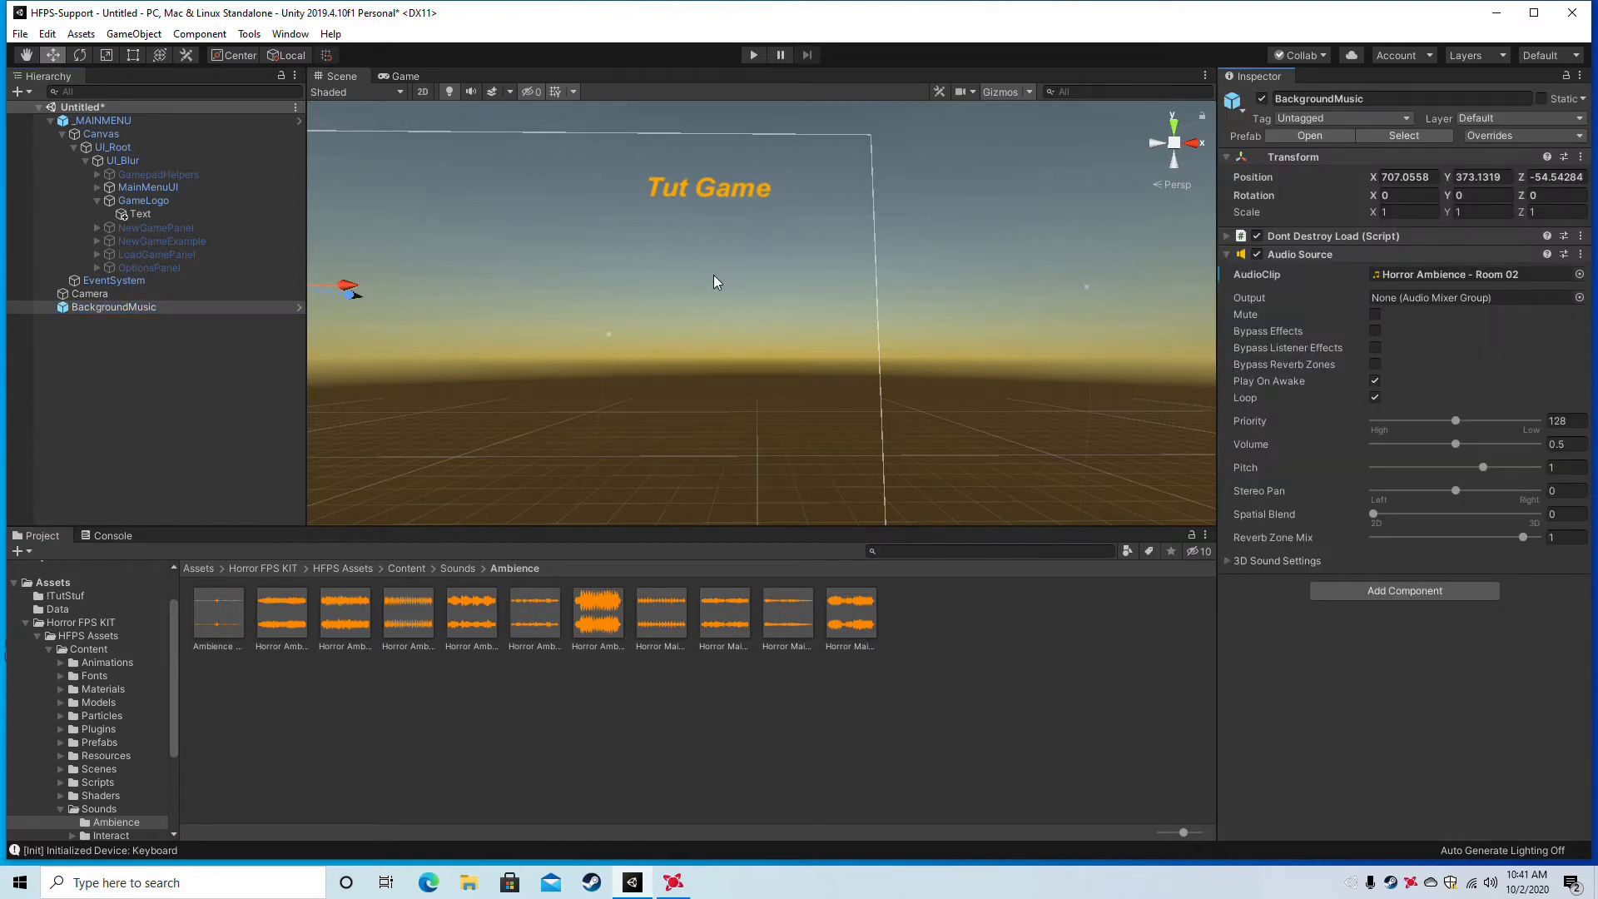
Play-test the main menu with the new ambience track, and return to the full menu canvas in the scene.
{"action": "left_click_drag", "start_coordinate": [714, 260], "coordinate": [720, 289], "text": "alt"}
{"action": "right_click_drag", "start_coordinate": [720, 290], "coordinate": [812, 249]}
{"action": "left_click", "coordinate": [749, 53]}
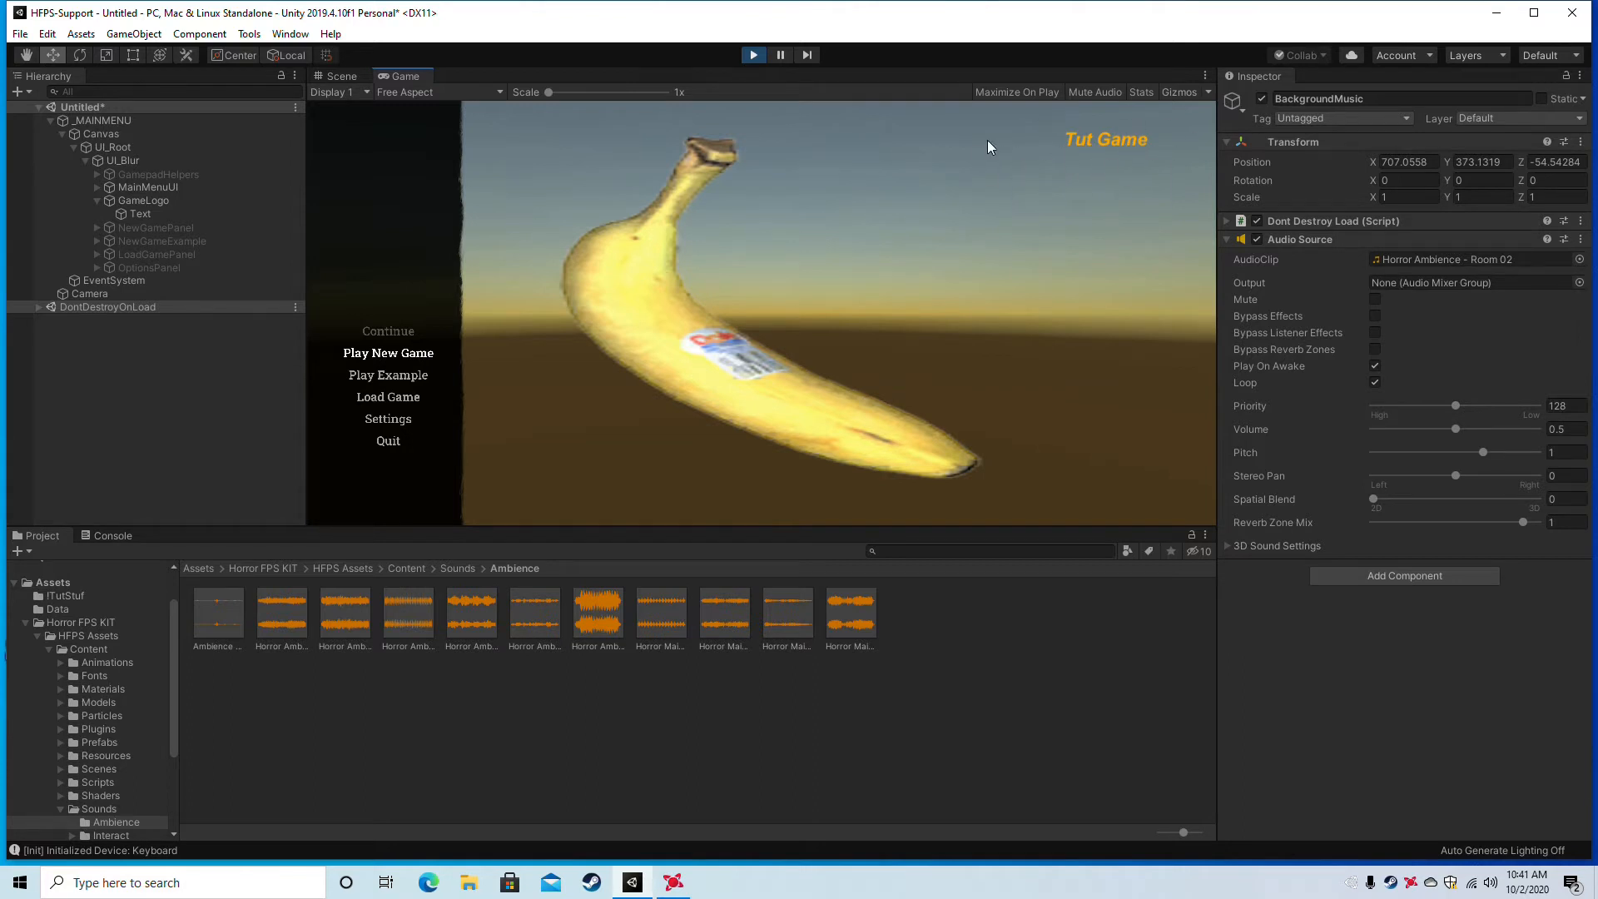
{"action": "left_click", "coordinate": [755, 55]}
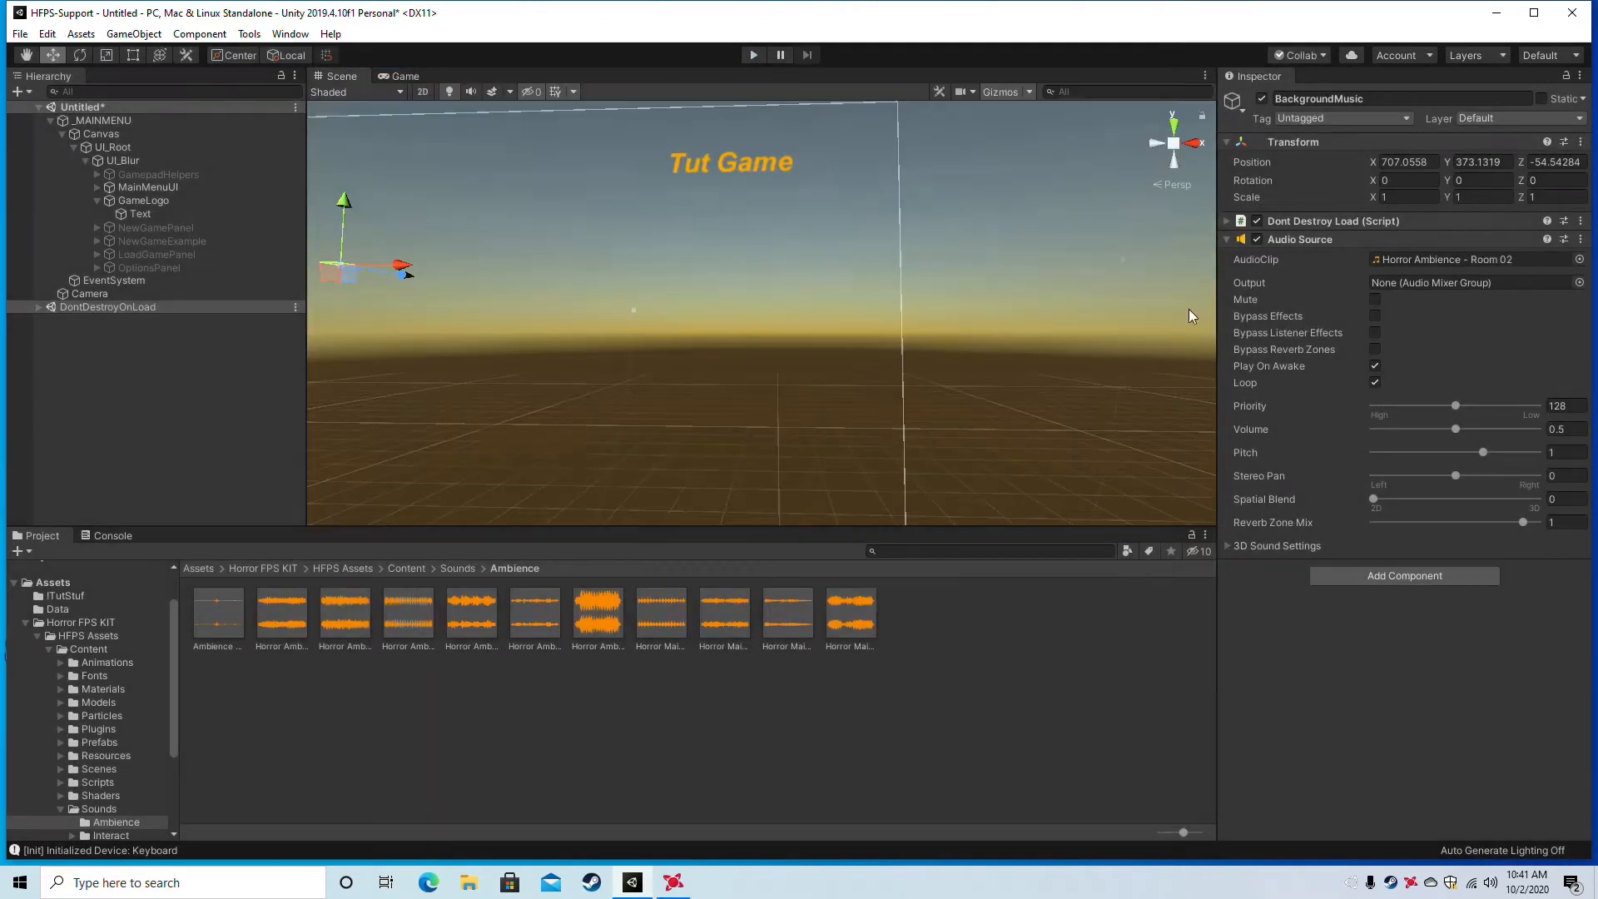
{"action": "right_click_drag", "start_coordinate": [832, 335], "coordinate": [841, 374]}
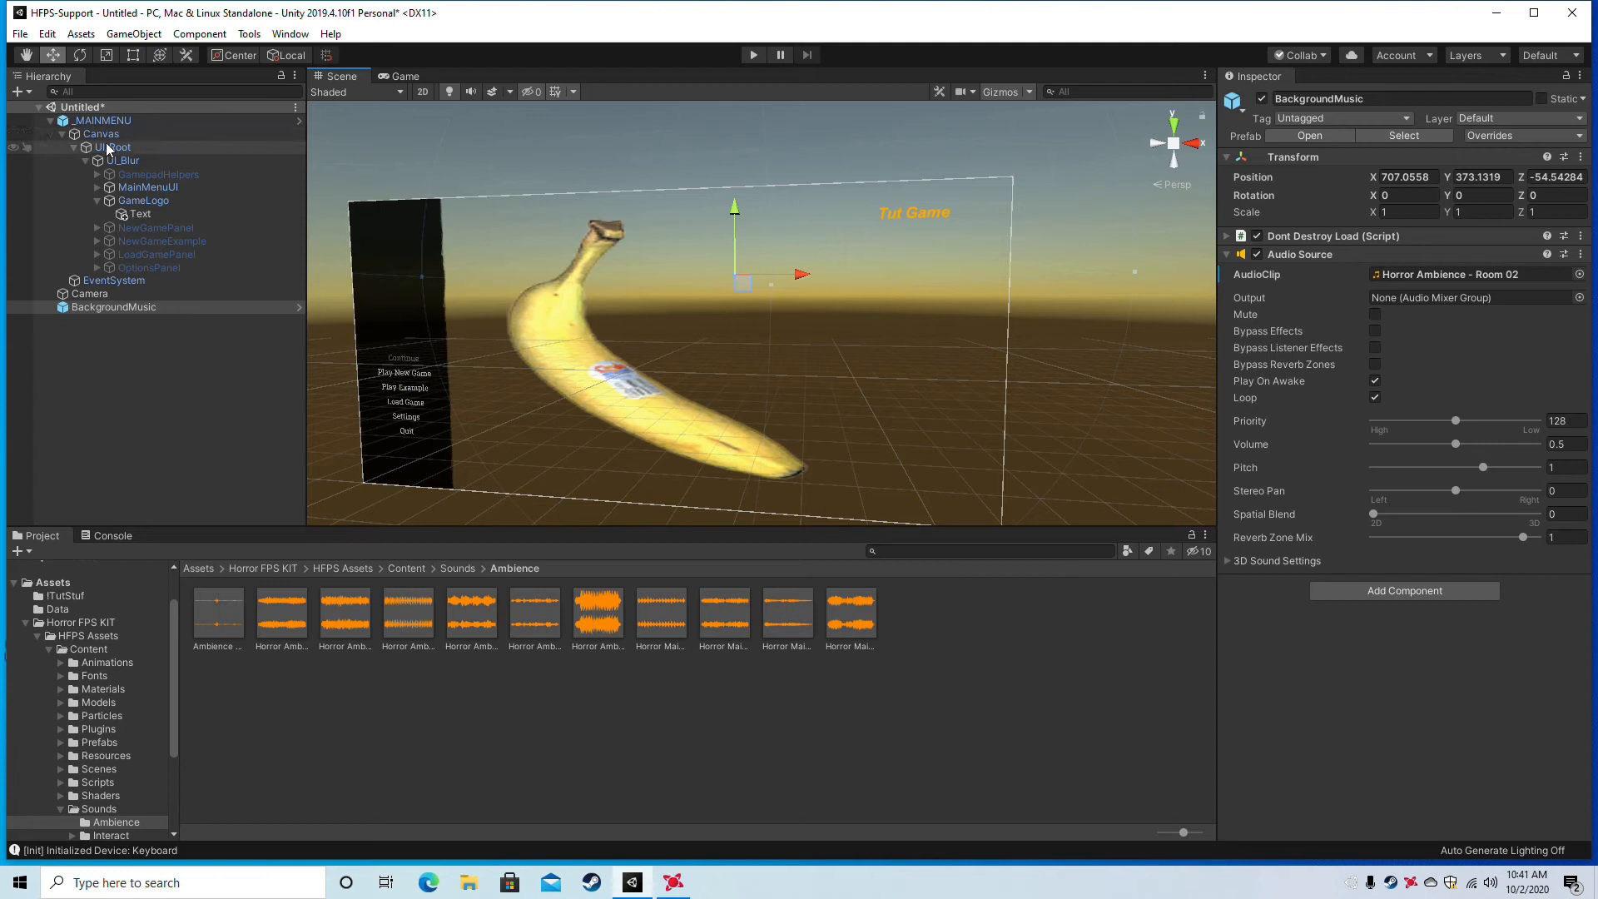
Set the Camera's clear flags to Solid Color and its background colour to black.
{"action": "left_click", "coordinate": [99, 295]}
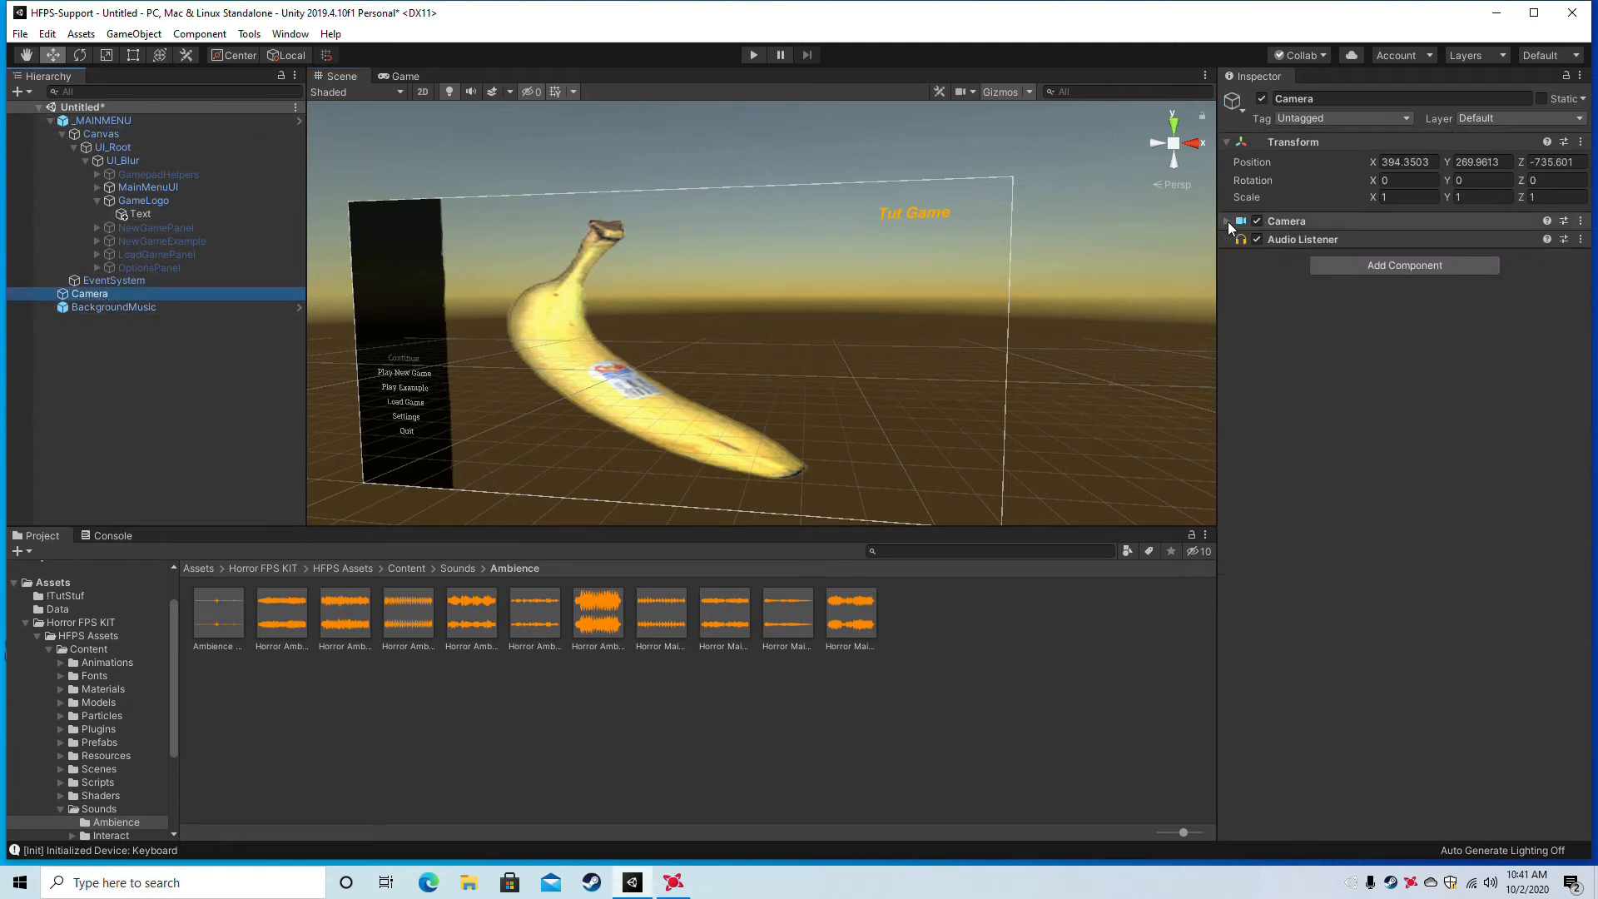
{"action": "left_click", "coordinate": [1227, 222]}
{"action": "left_click", "coordinate": [1485, 242]}
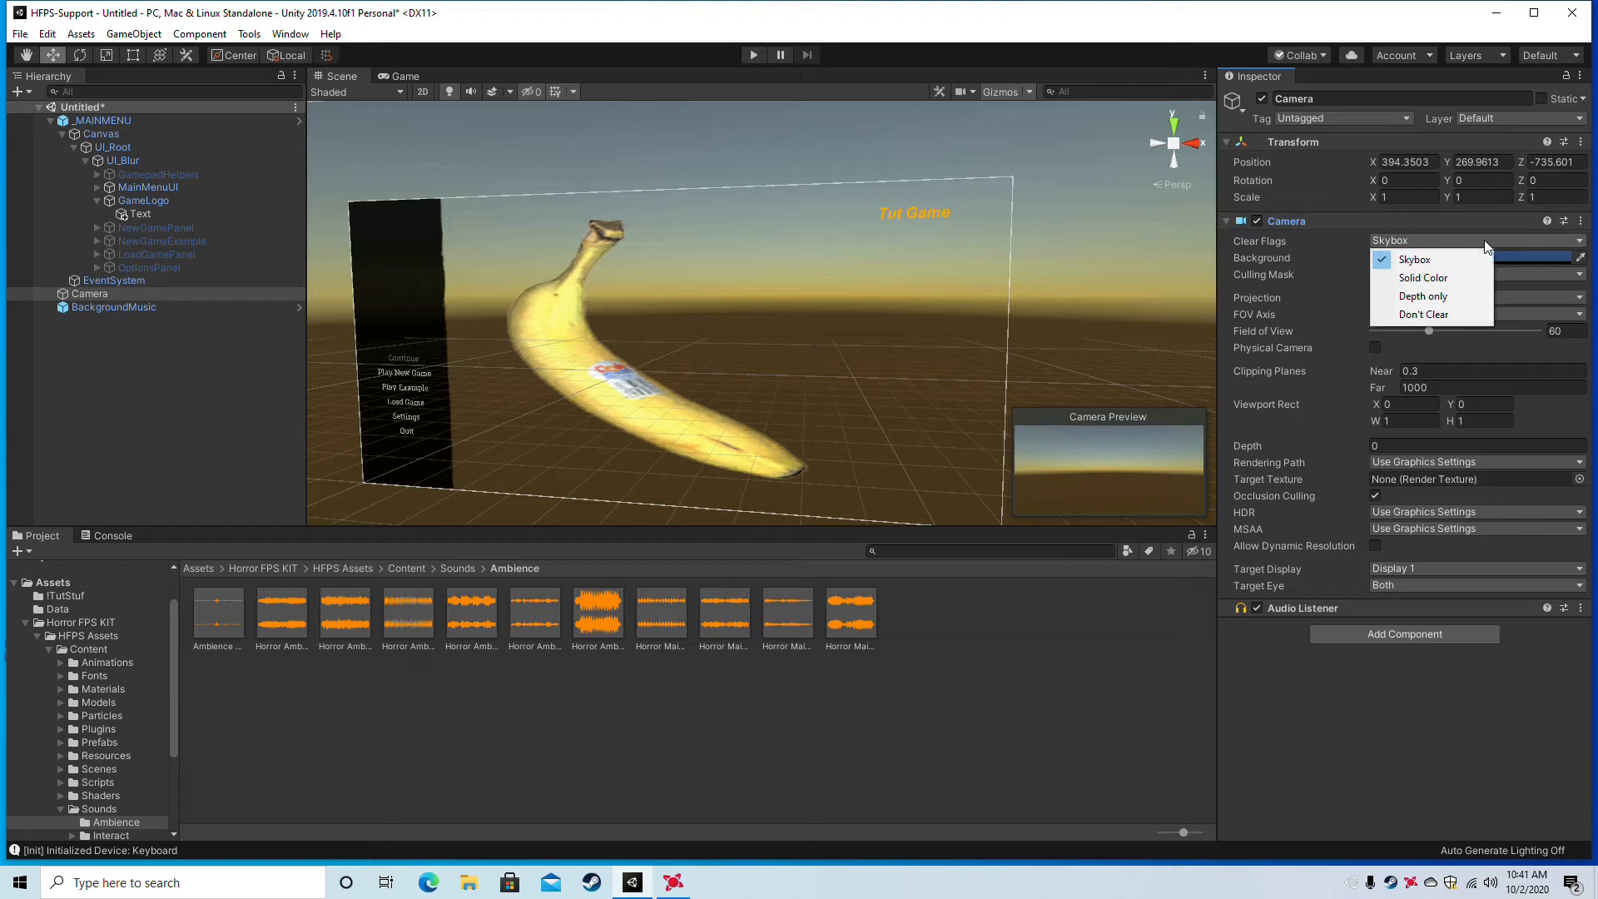
{"action": "left_click", "coordinate": [1408, 281]}
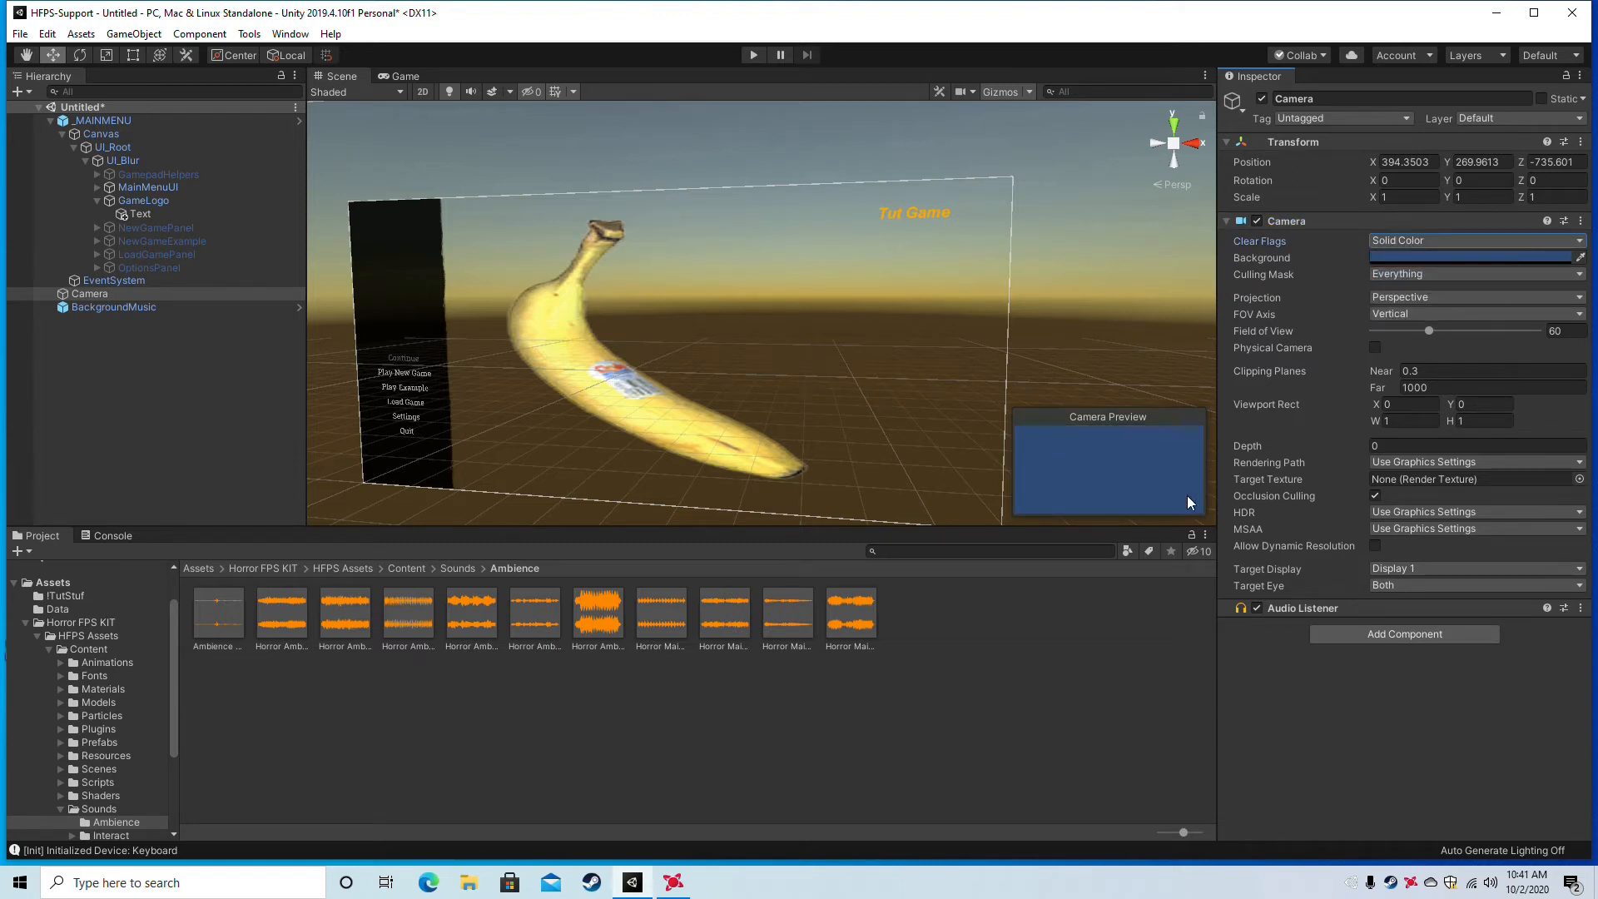
{"action": "left_click", "coordinate": [1544, 258]}
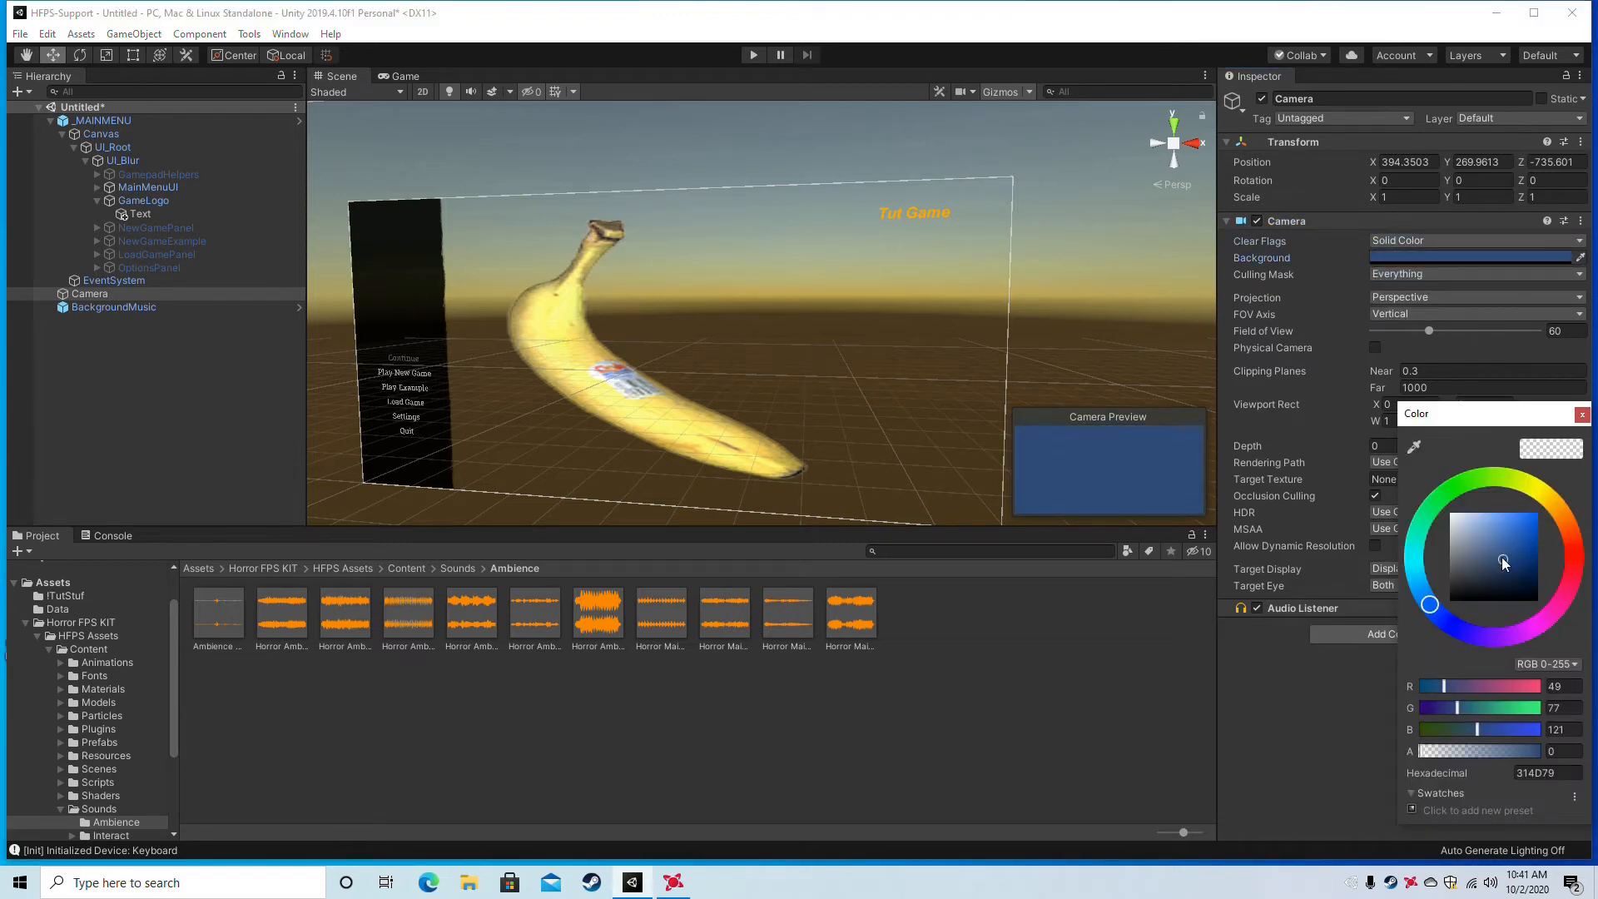
{"action": "left_click_drag", "start_coordinate": [1502, 557], "coordinate": [1440, 616]}
{"action": "left_click", "coordinate": [757, 60]}
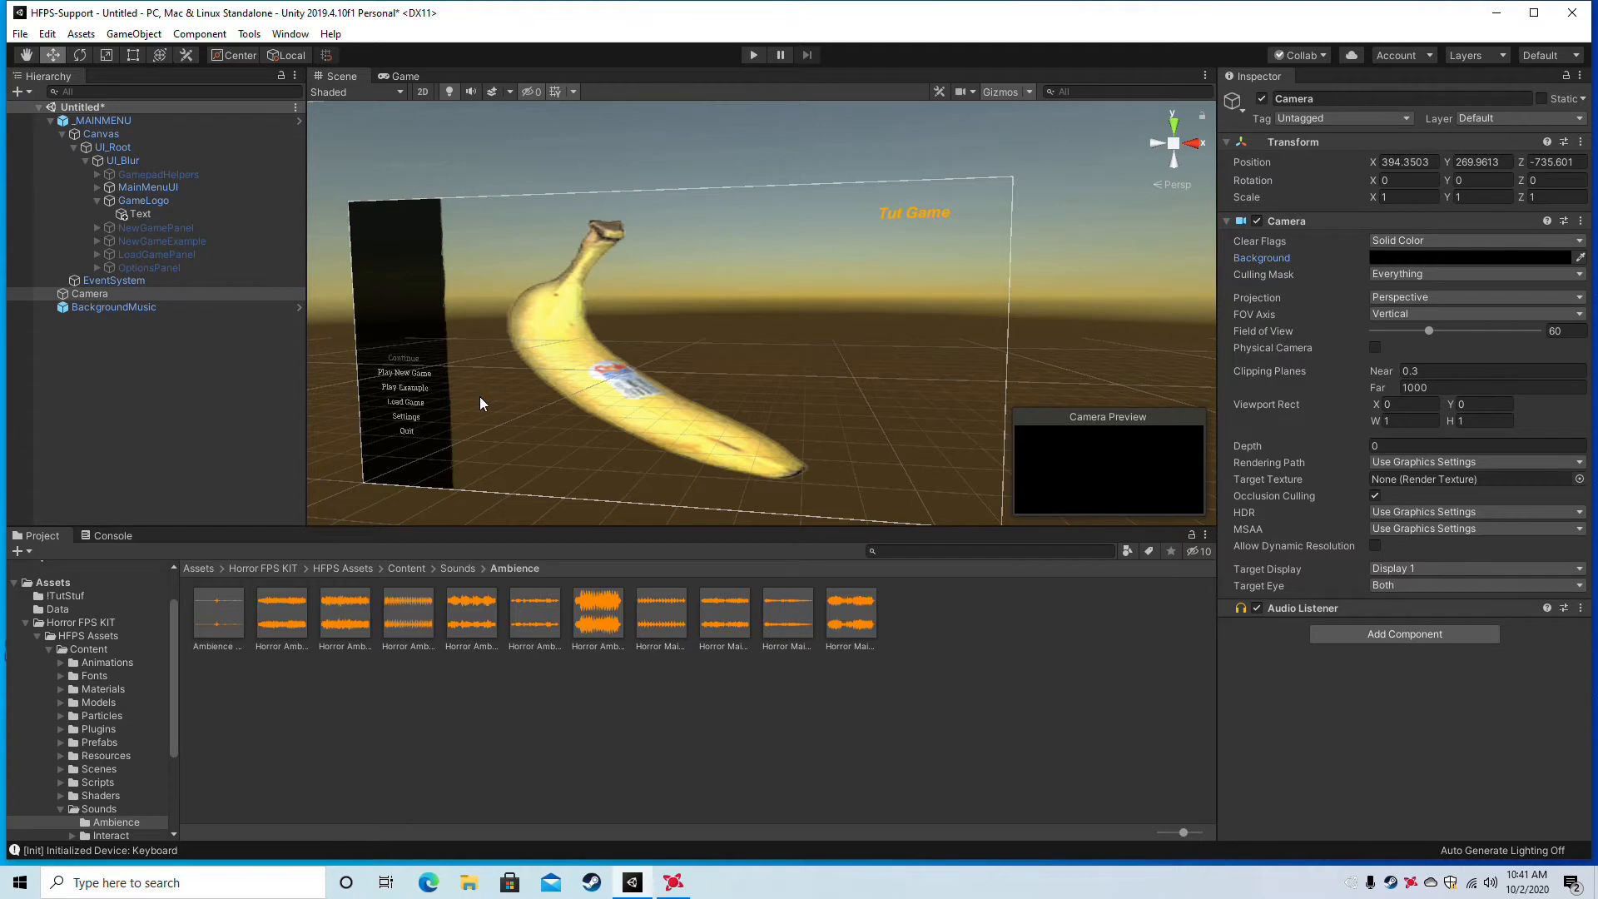
Play-test the main menu with the camera's solid black background, and collapse the _MAINMENU hierarchy.
{"action": "left_click", "coordinate": [755, 54]}
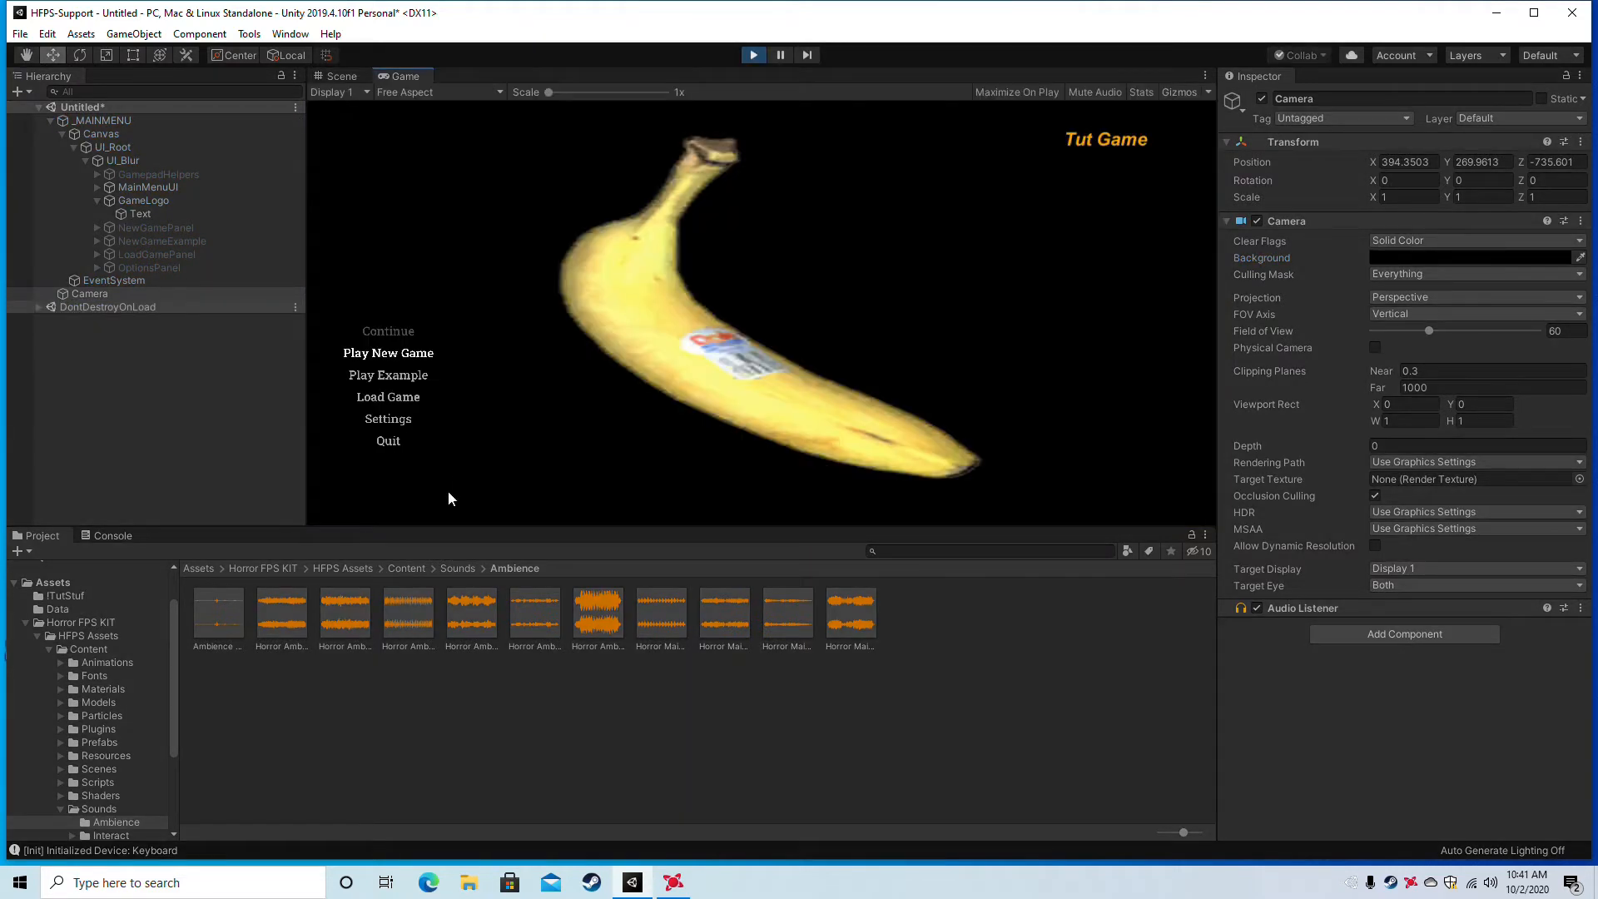
{"action": "left_click", "coordinate": [752, 55]}
{"action": "left_click", "coordinate": [49, 120]}
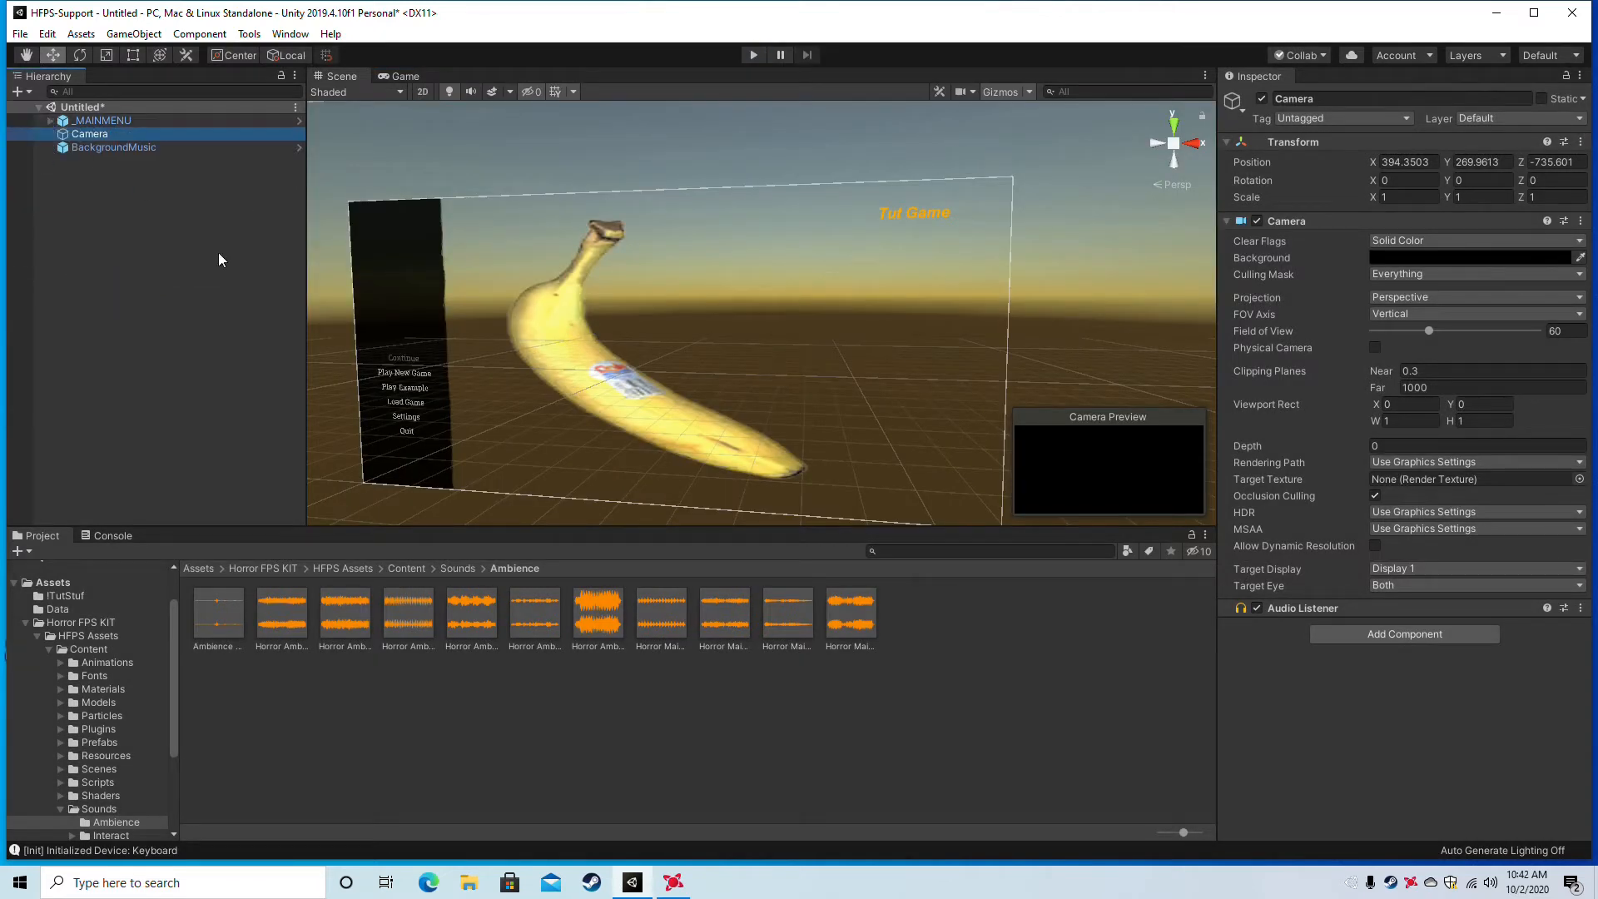
Create a folder named Scenes inside the !TutStuf asset folder.
{"action": "left_click", "coordinate": [24, 623]}
{"action": "left_click", "coordinate": [65, 646]}
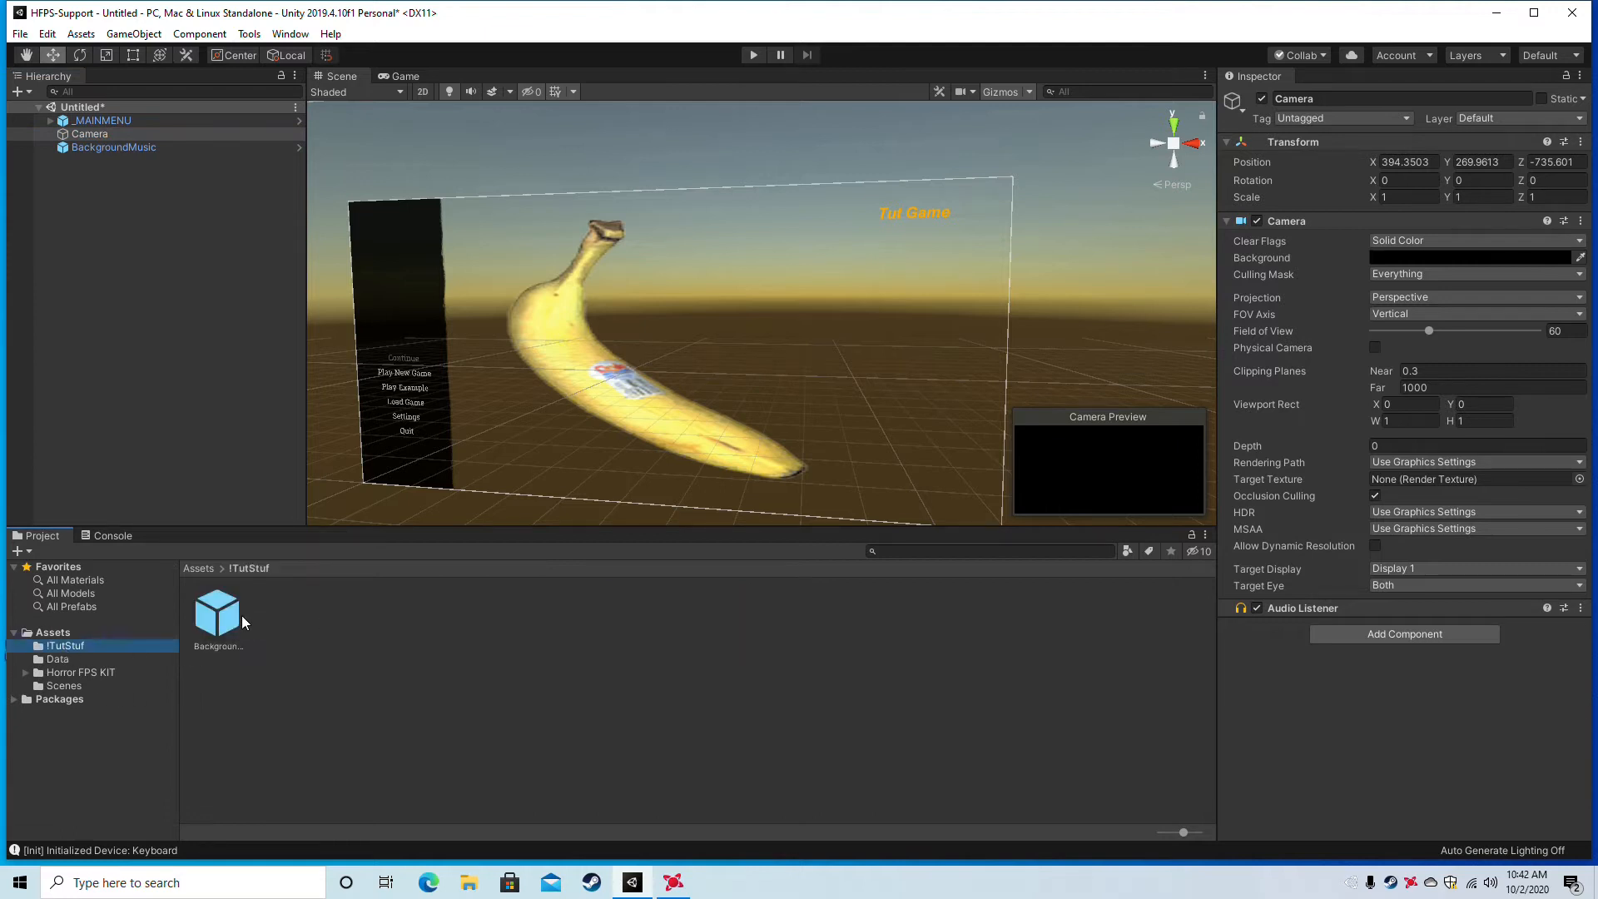
{"action": "right_click", "coordinate": [327, 656]}
{"action": "mouse_move", "coordinate": [405, 243]}
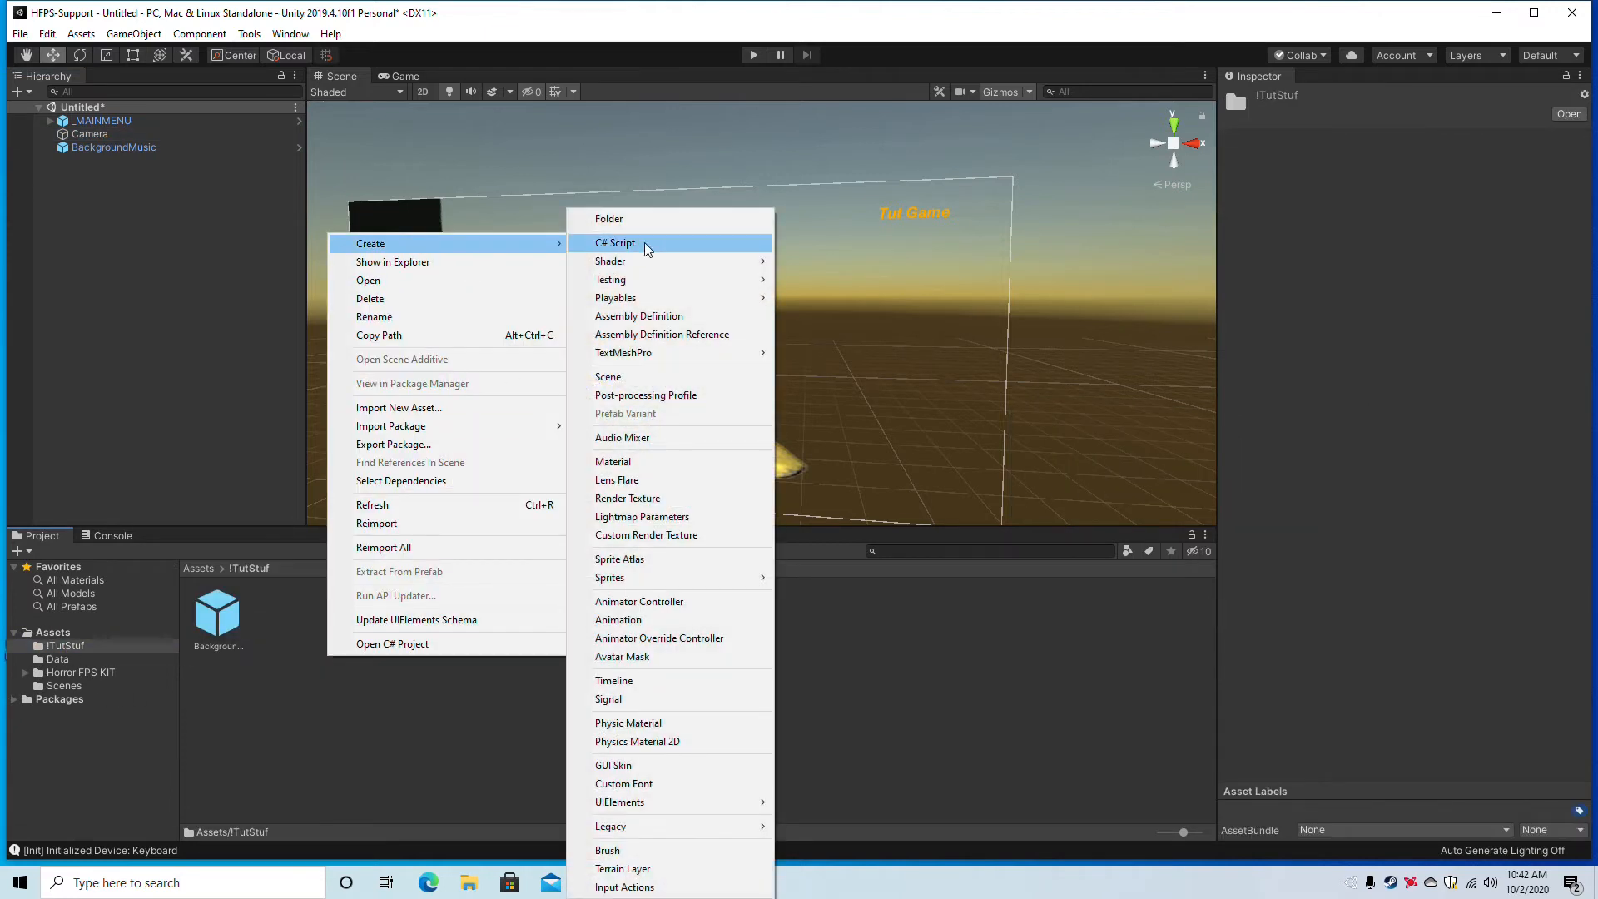
{"action": "left_click", "coordinate": [653, 223]}
{"action": "type", "text": "s"}
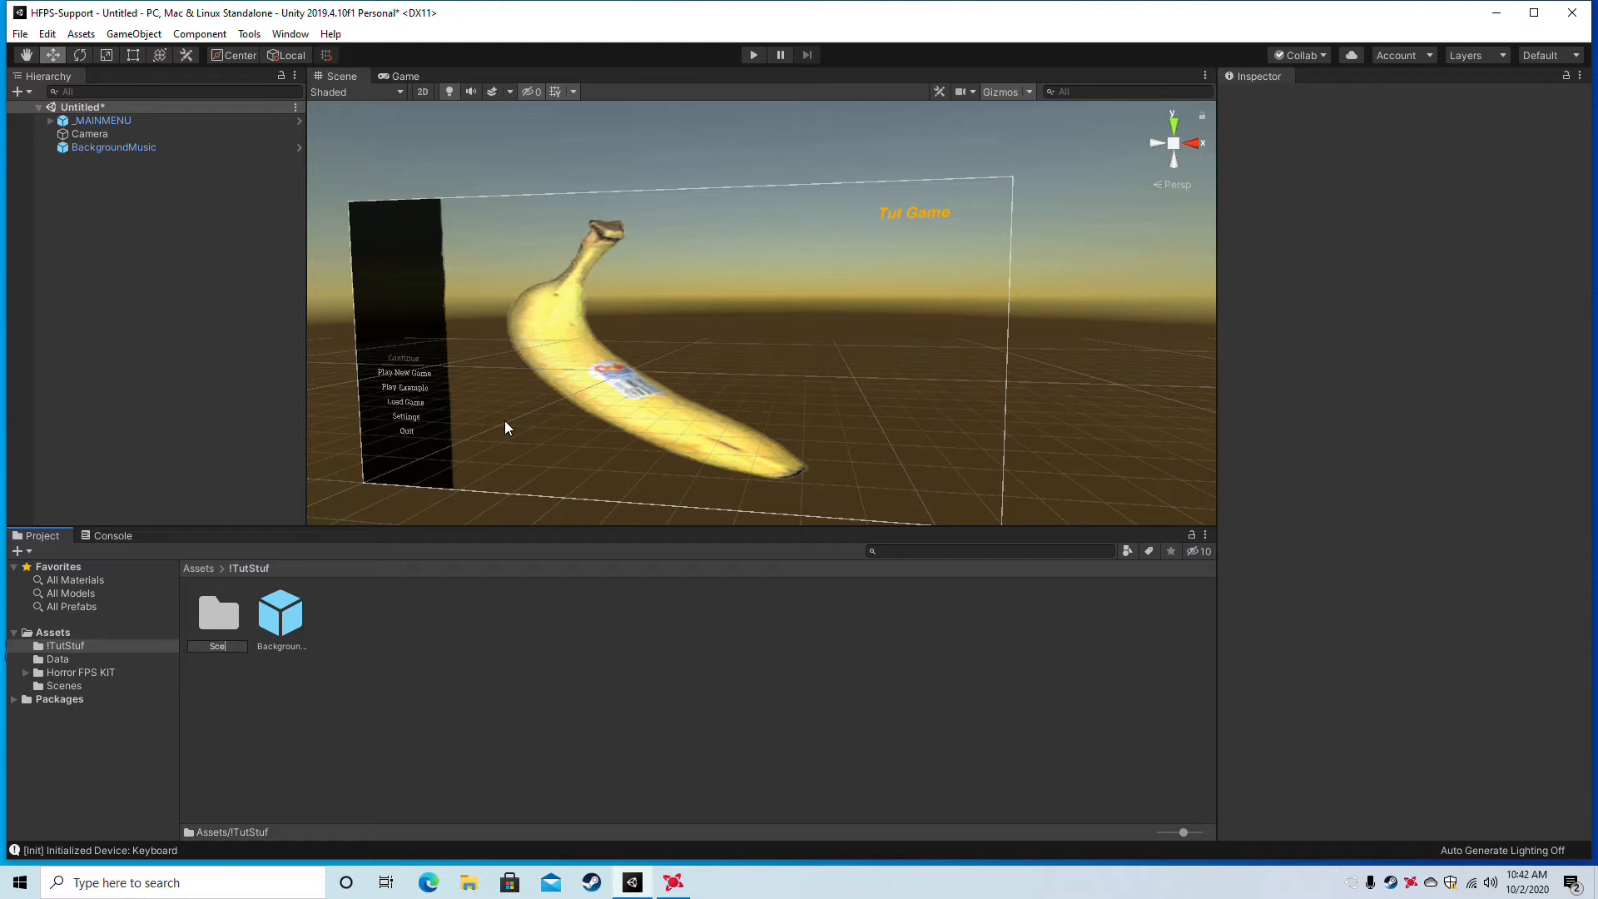
{"action": "key", "text": "Return"}
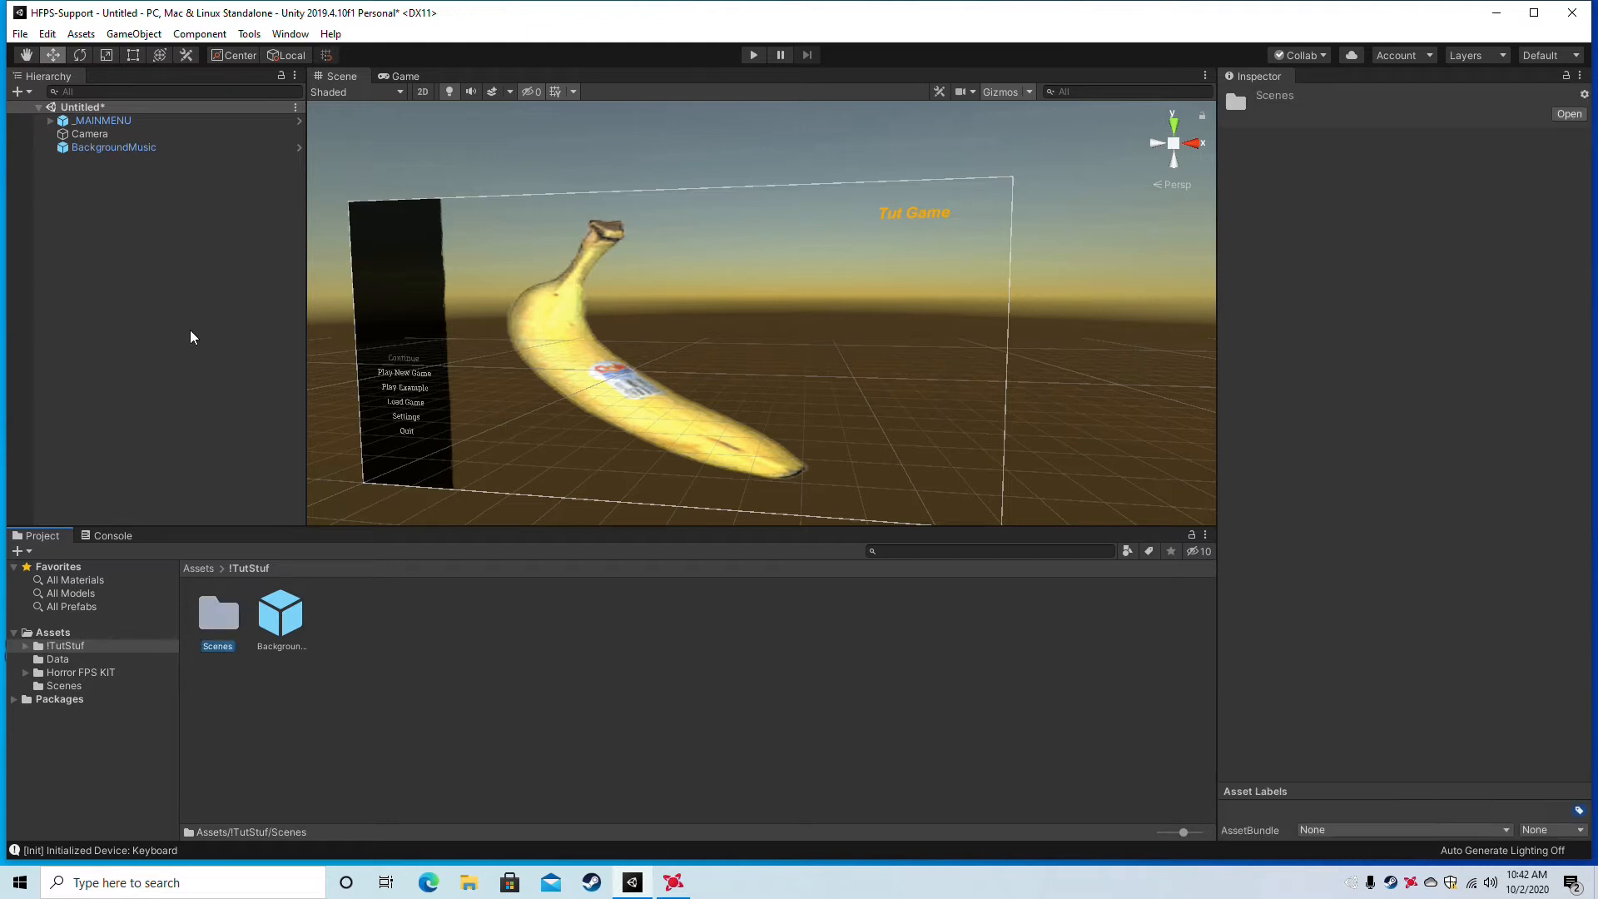
Save the menu scene as NewMainMenu in the !TutStuf/Scenes folder, and open that folder in the project.
{"action": "left_click", "coordinate": [20, 35]}
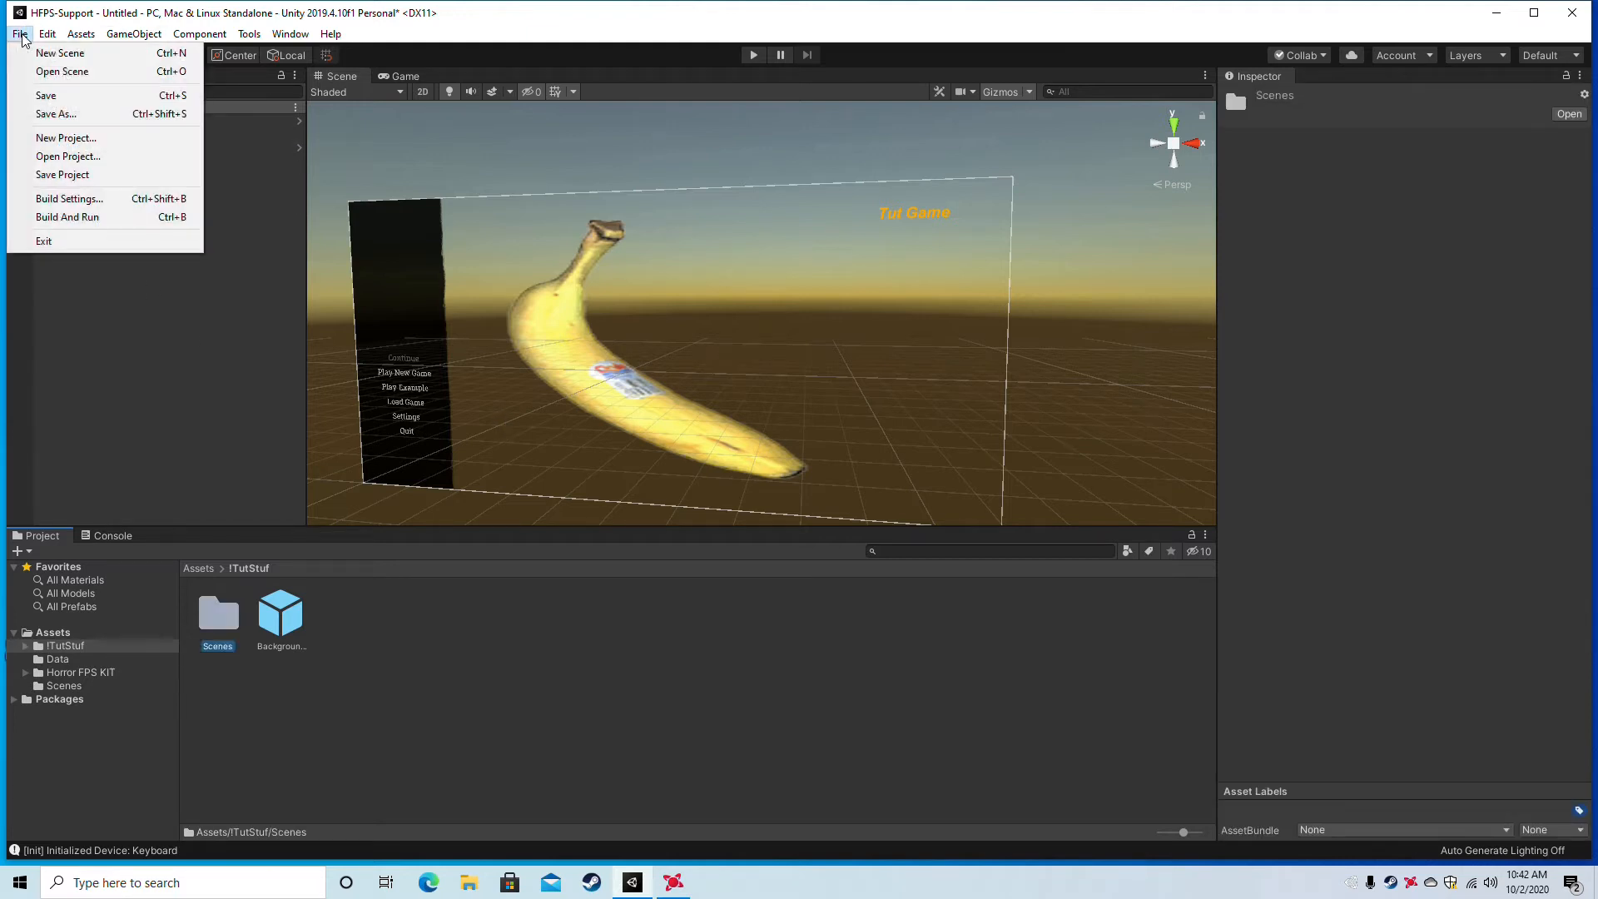
{"action": "left_click", "coordinate": [46, 98]}
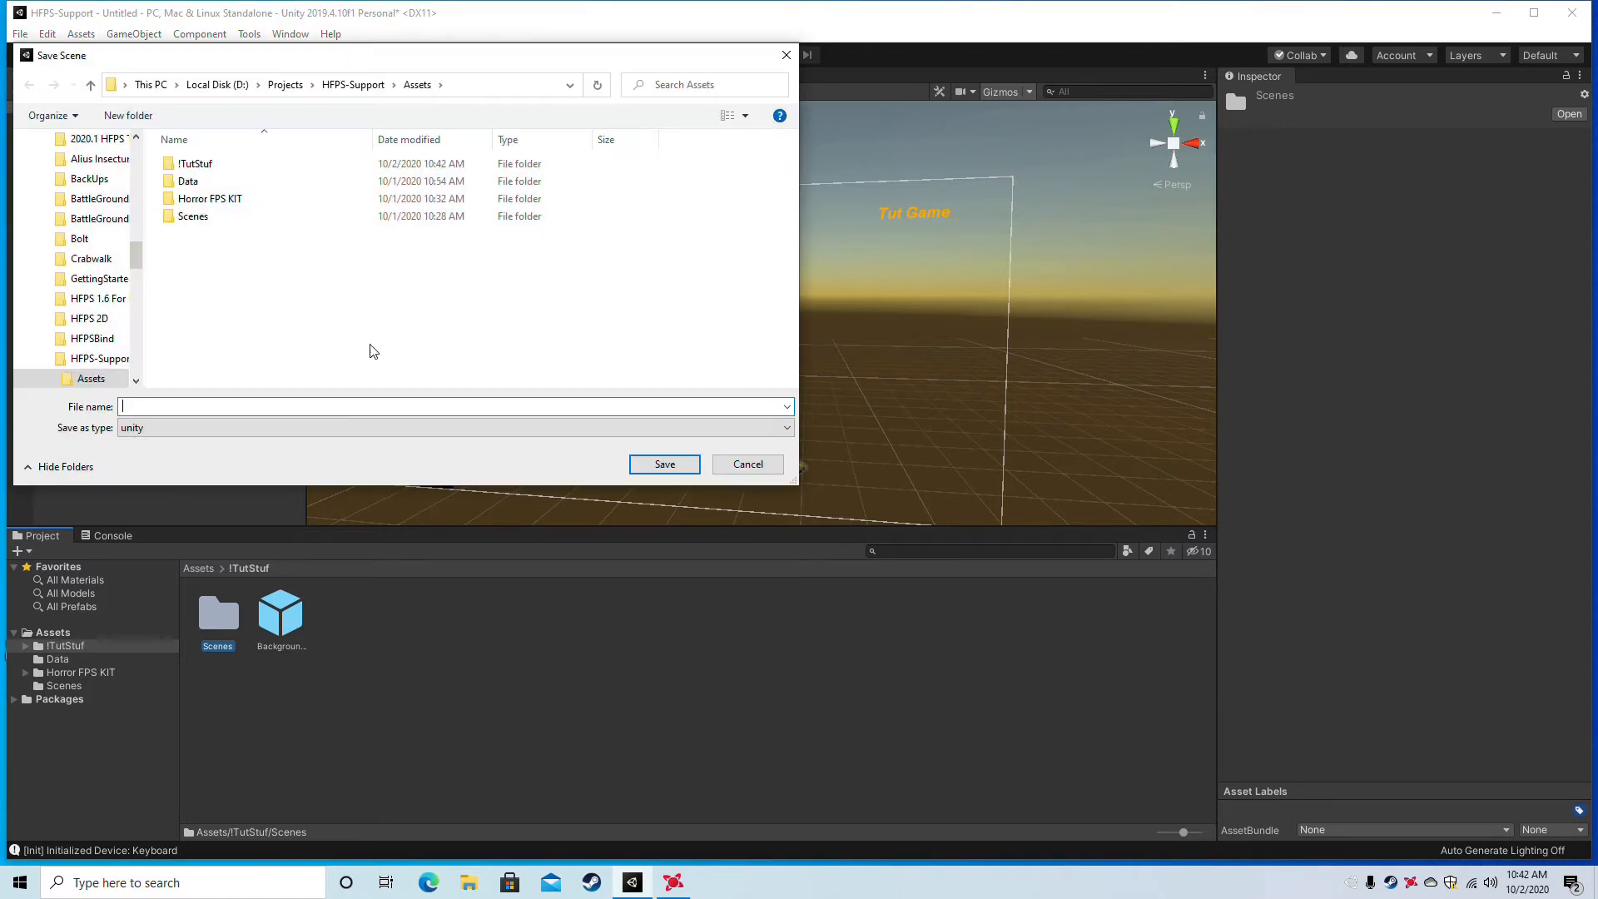
{"action": "type", "text": "NewMainMenu"}
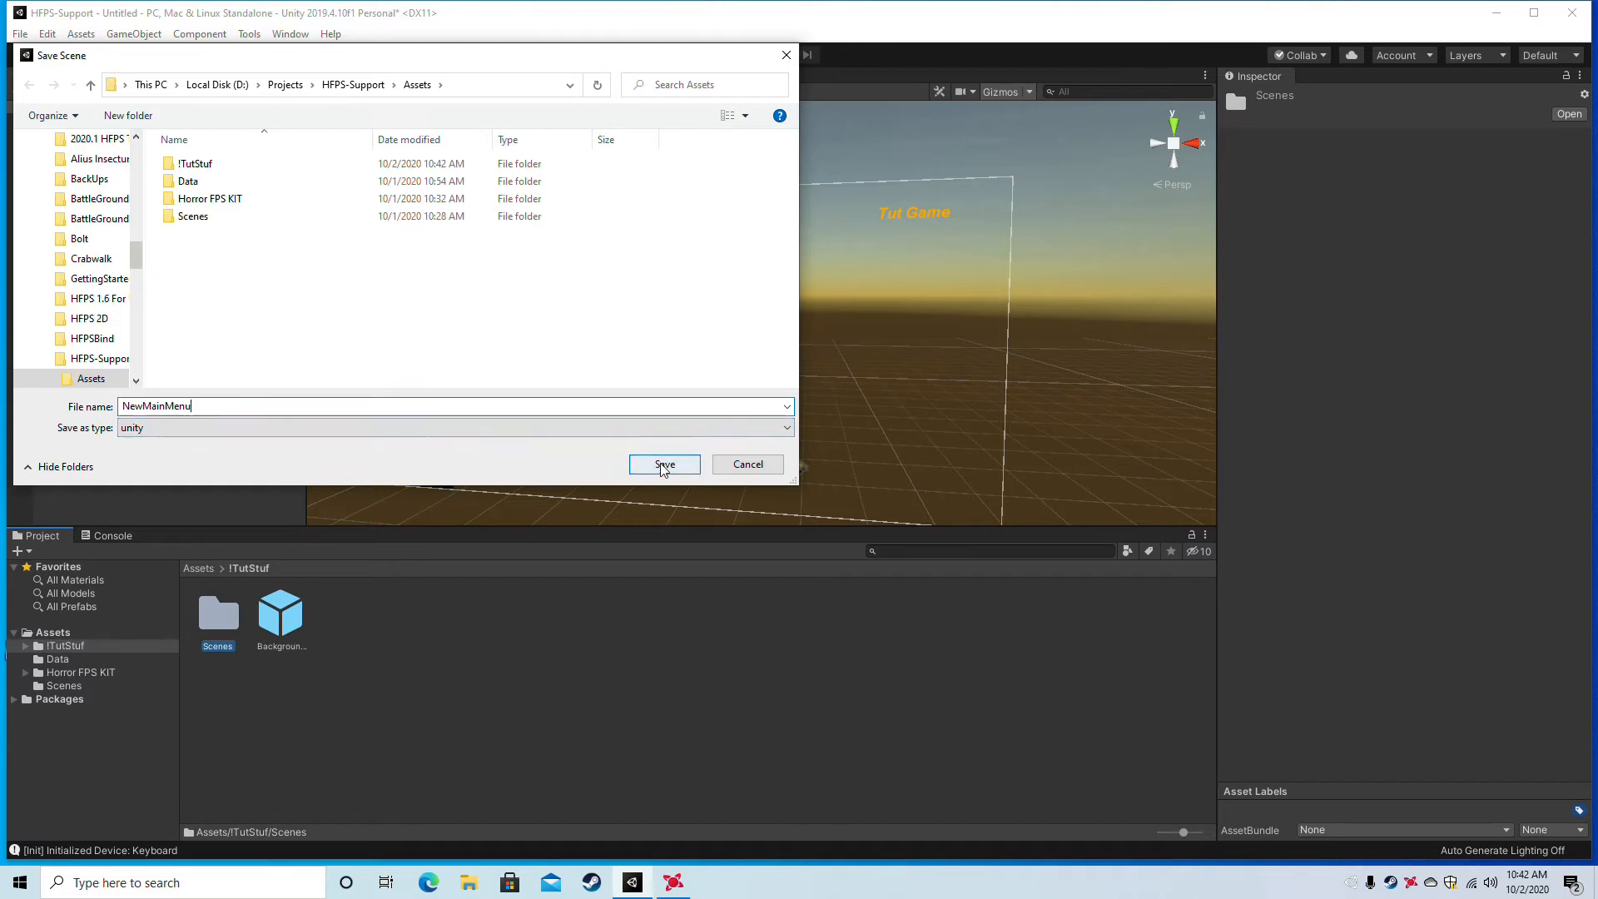
{"action": "double_click", "coordinate": [196, 165]}
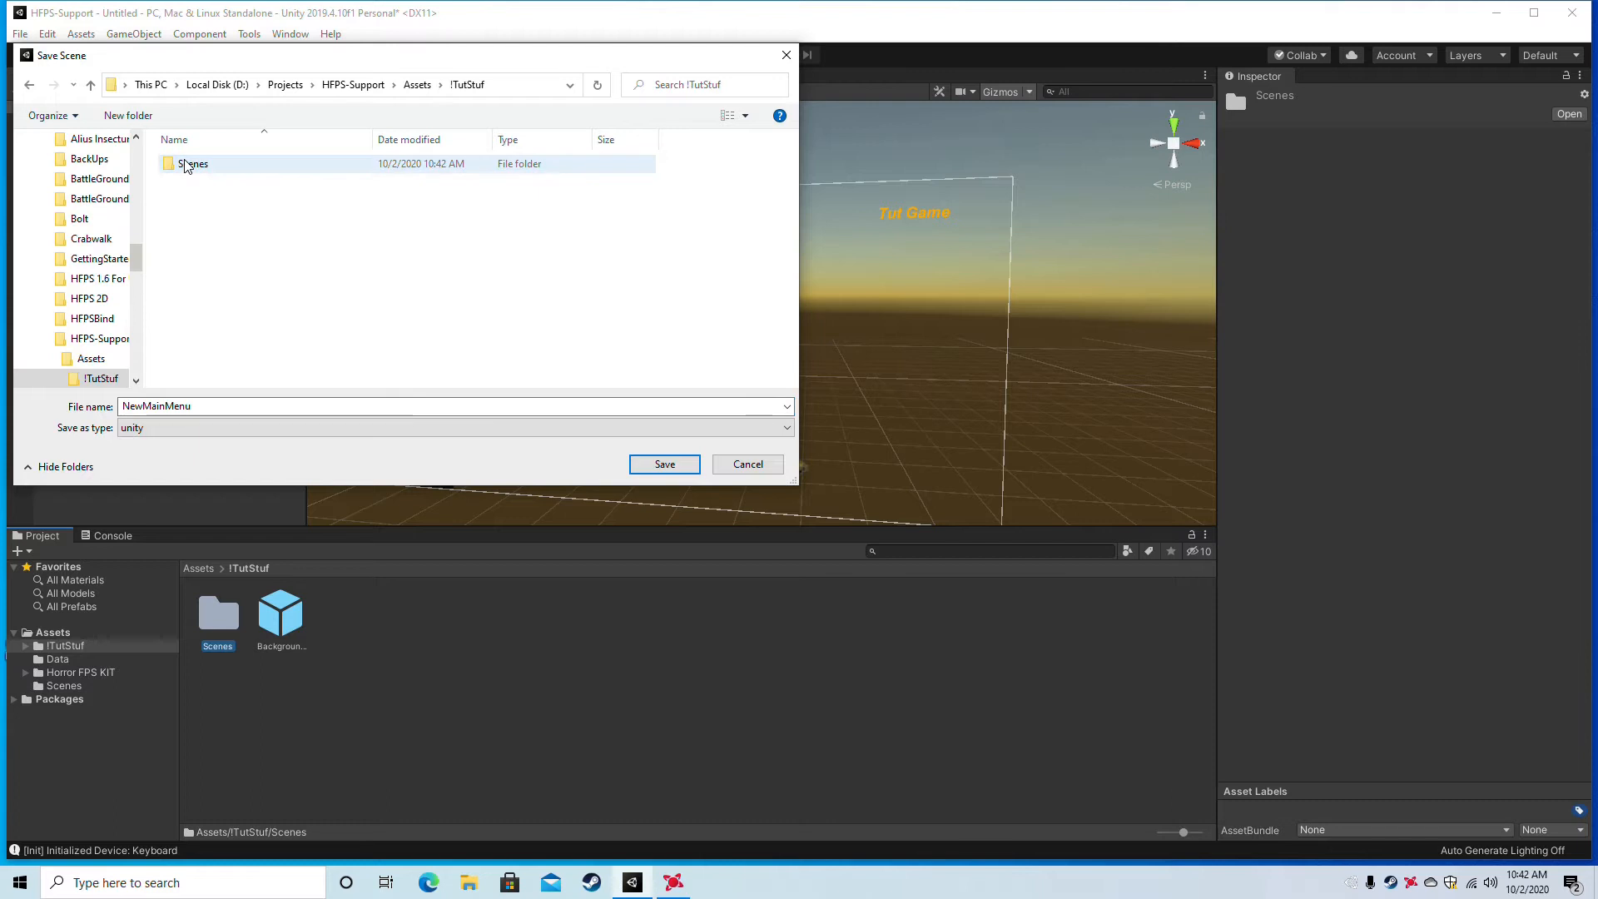
{"action": "left_click", "coordinate": [665, 464]}
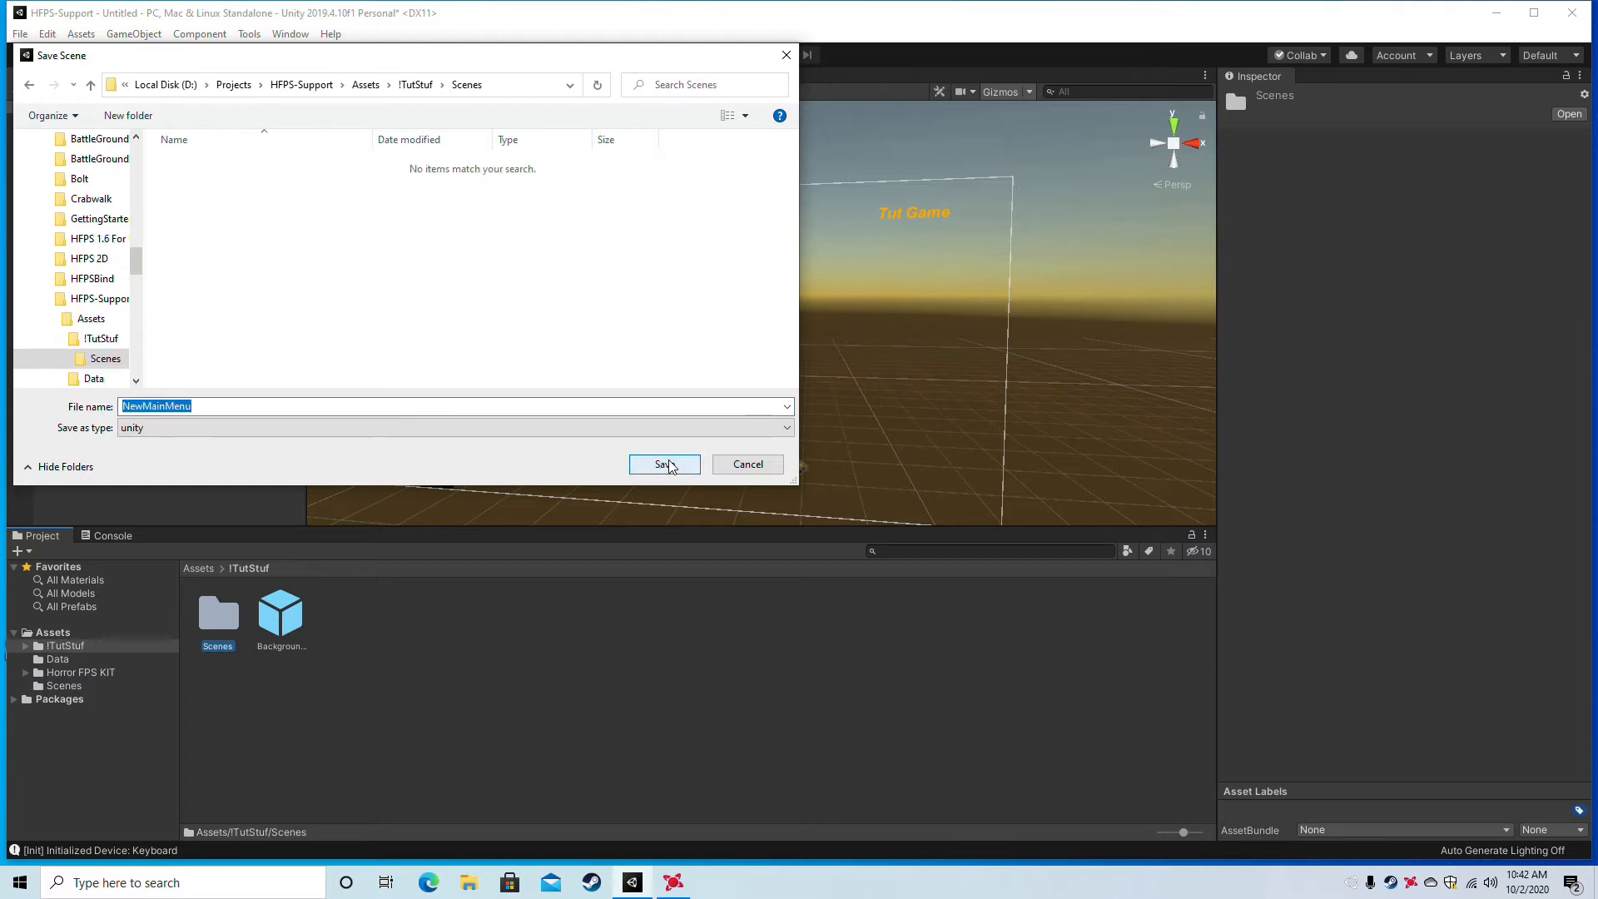
{"action": "left_click", "coordinate": [666, 461]}
{"action": "double_click", "coordinate": [223, 618]}
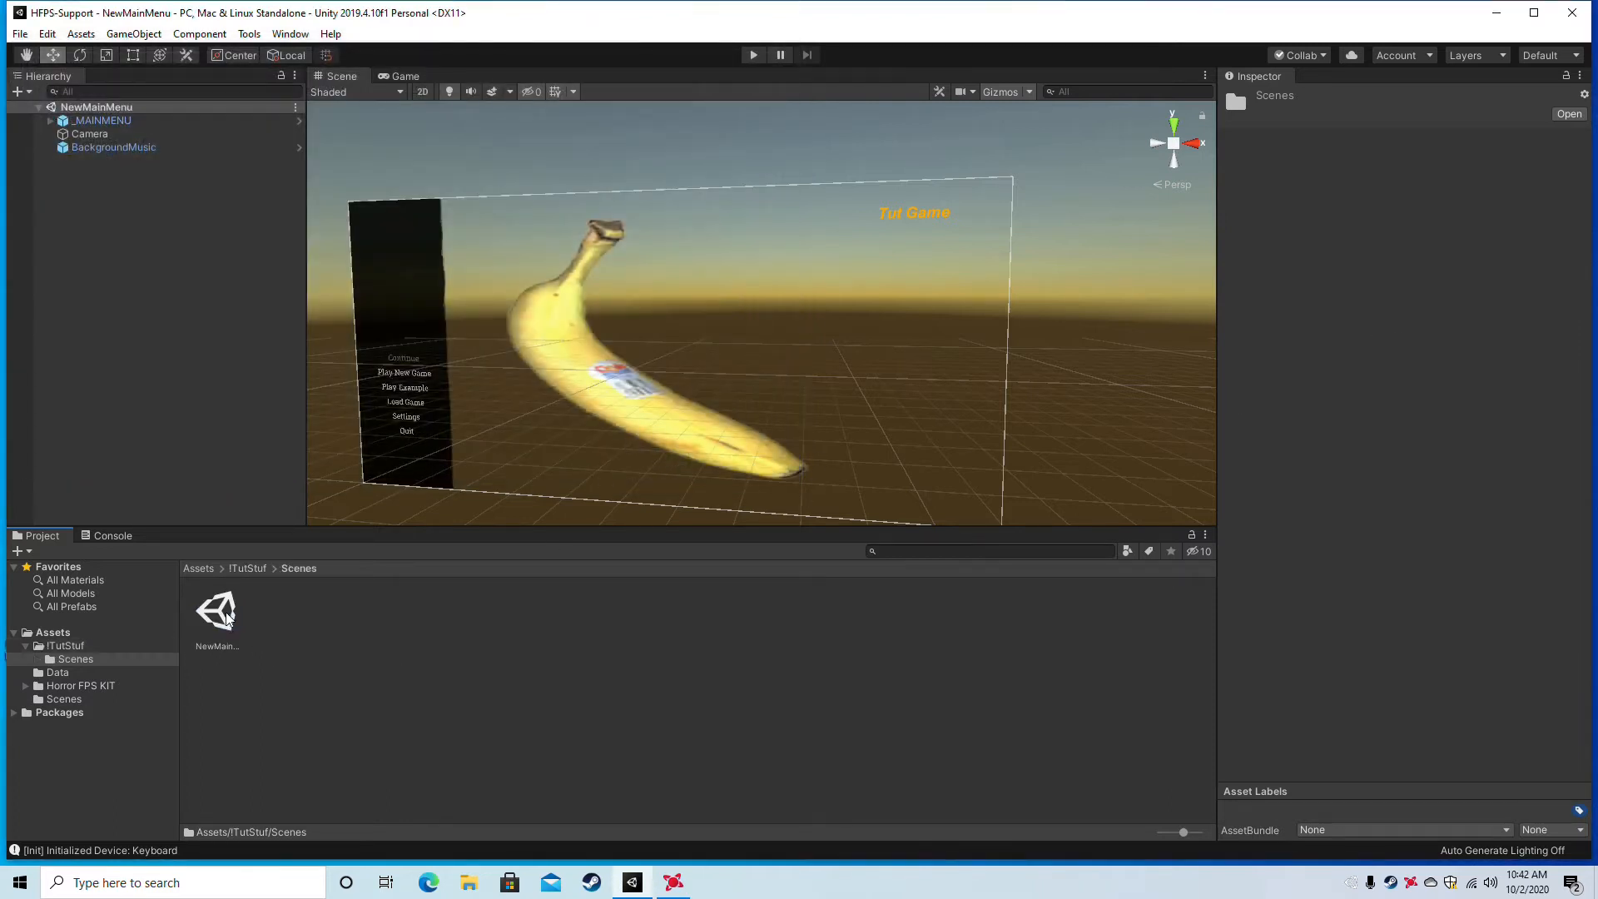
{"action": "left_click_drag", "start_coordinate": [957, 342], "coordinate": [991, 316], "text": "alt"}
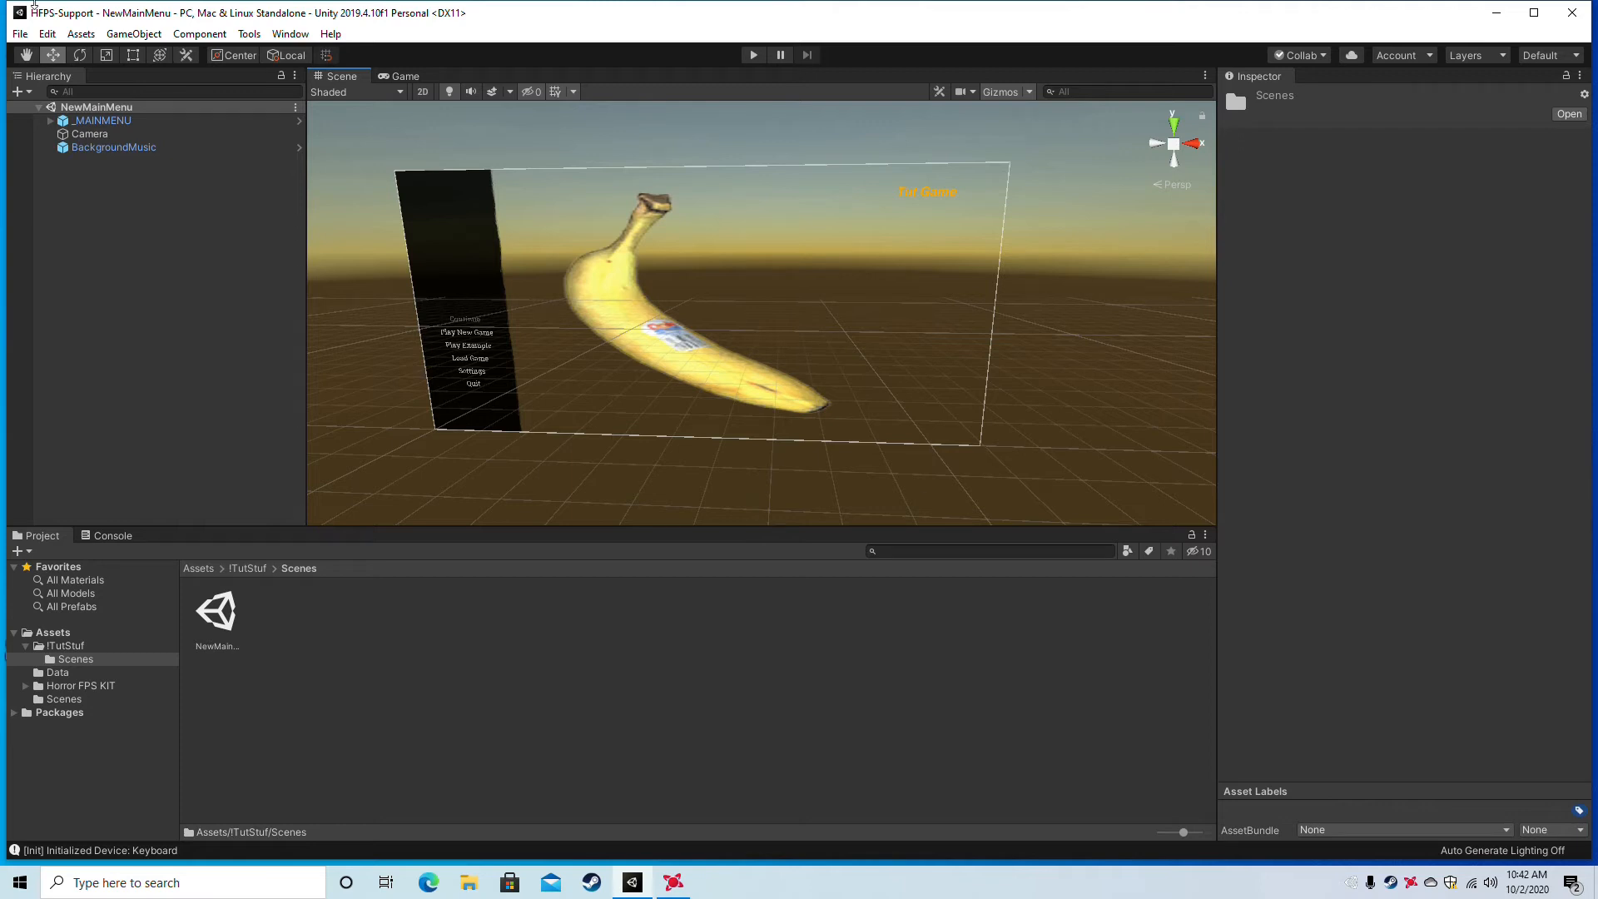
Create a new scene and run the HFPS Kit setup that adds the HEROPLAYER and _GAMEUI objects.
{"action": "left_click", "coordinate": [19, 35]}
{"action": "left_click", "coordinate": [58, 50]}
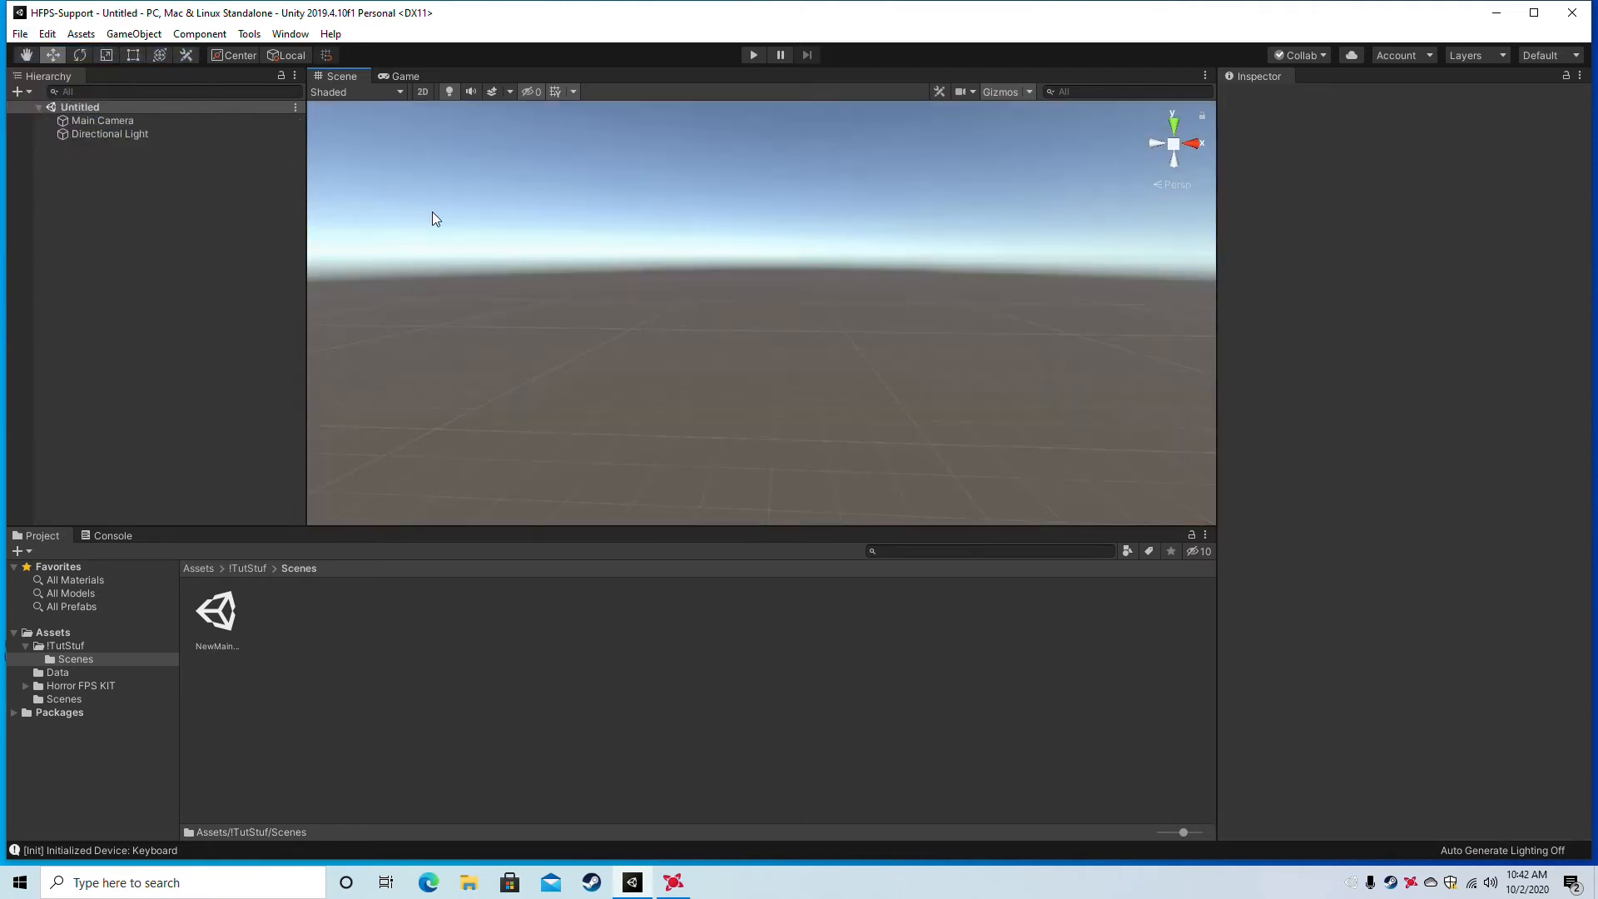
{"action": "left_click", "coordinate": [248, 35]}
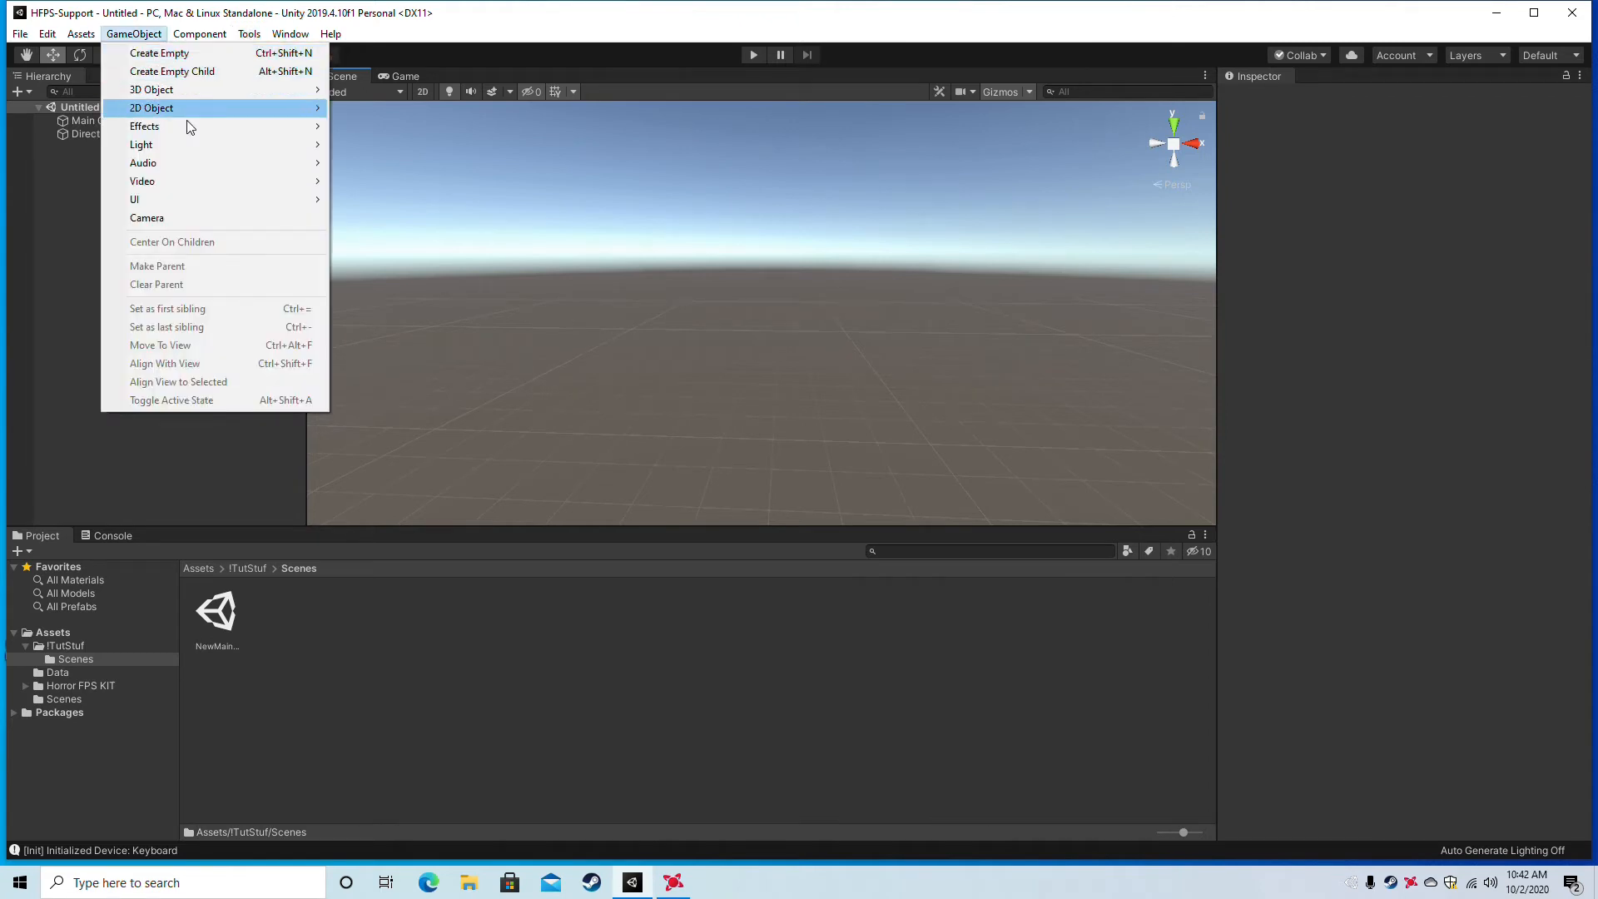
{"action": "mouse_move", "coordinate": [287, 53]}
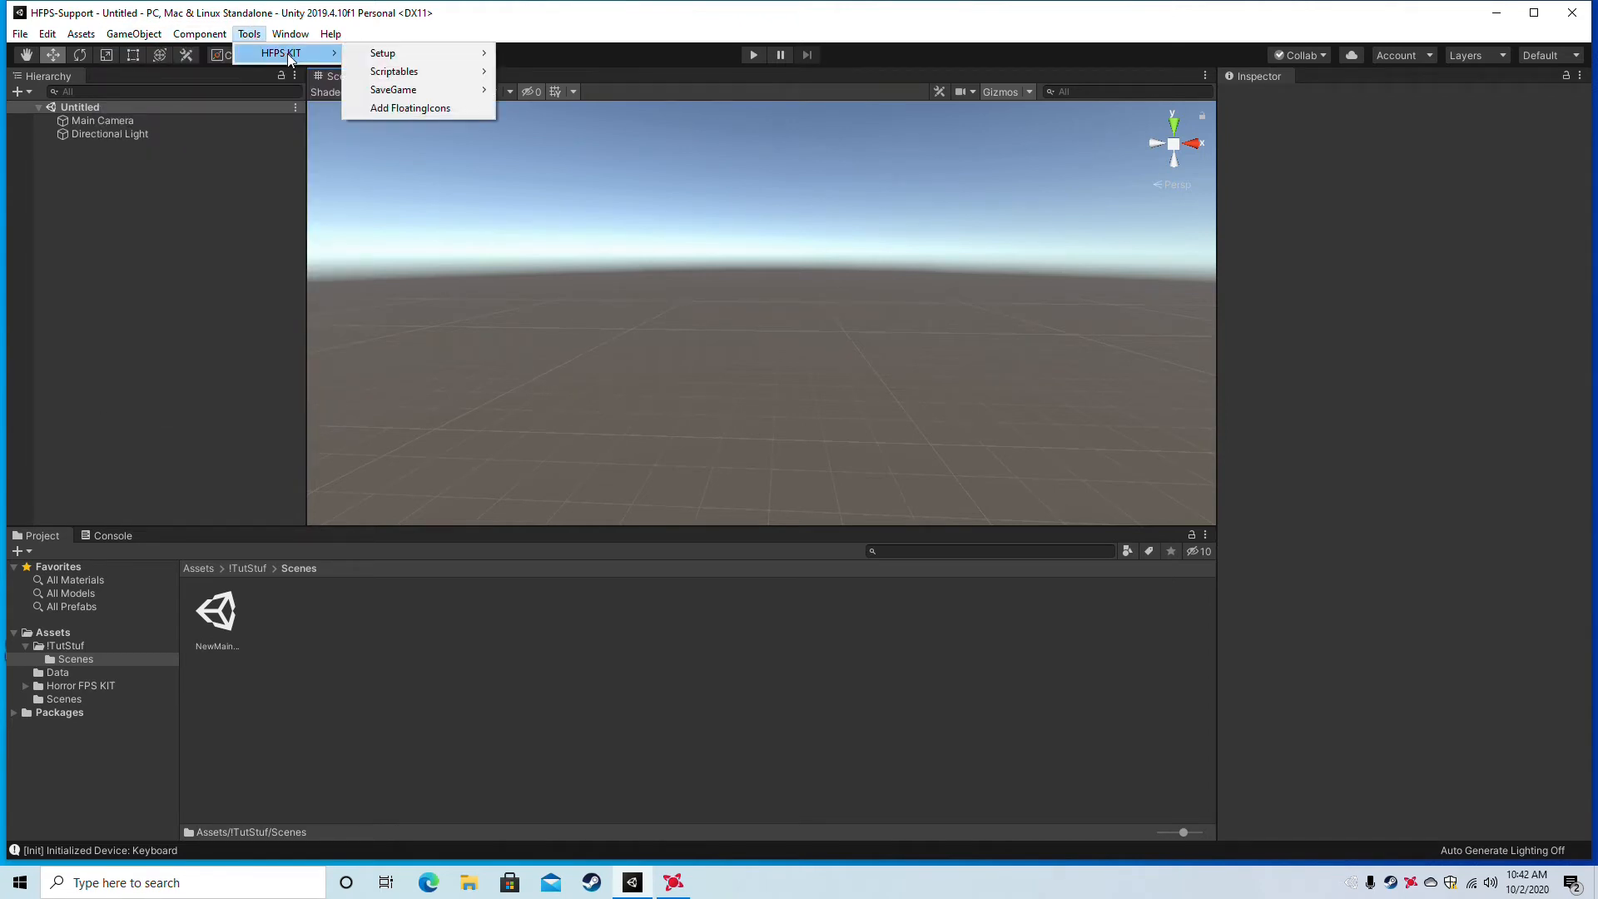
{"action": "mouse_move", "coordinate": [407, 55]}
{"action": "mouse_move", "coordinate": [558, 57]}
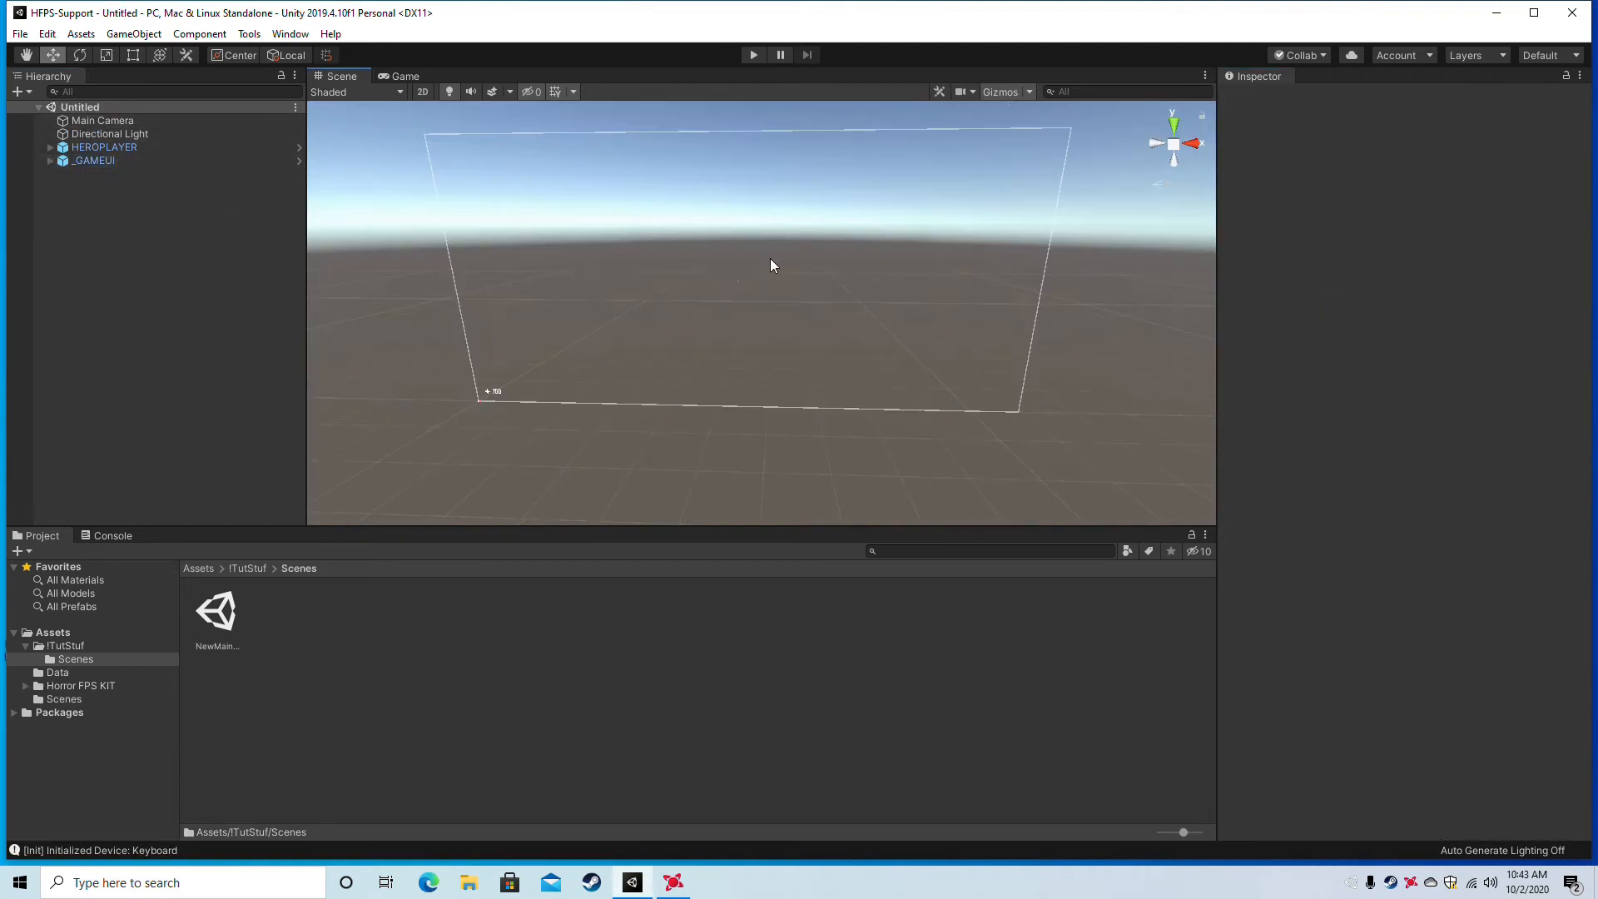
Delete the default Main Camera from the new scene.
{"action": "right_click_drag", "start_coordinate": [770, 260], "coordinate": [690, 280]}
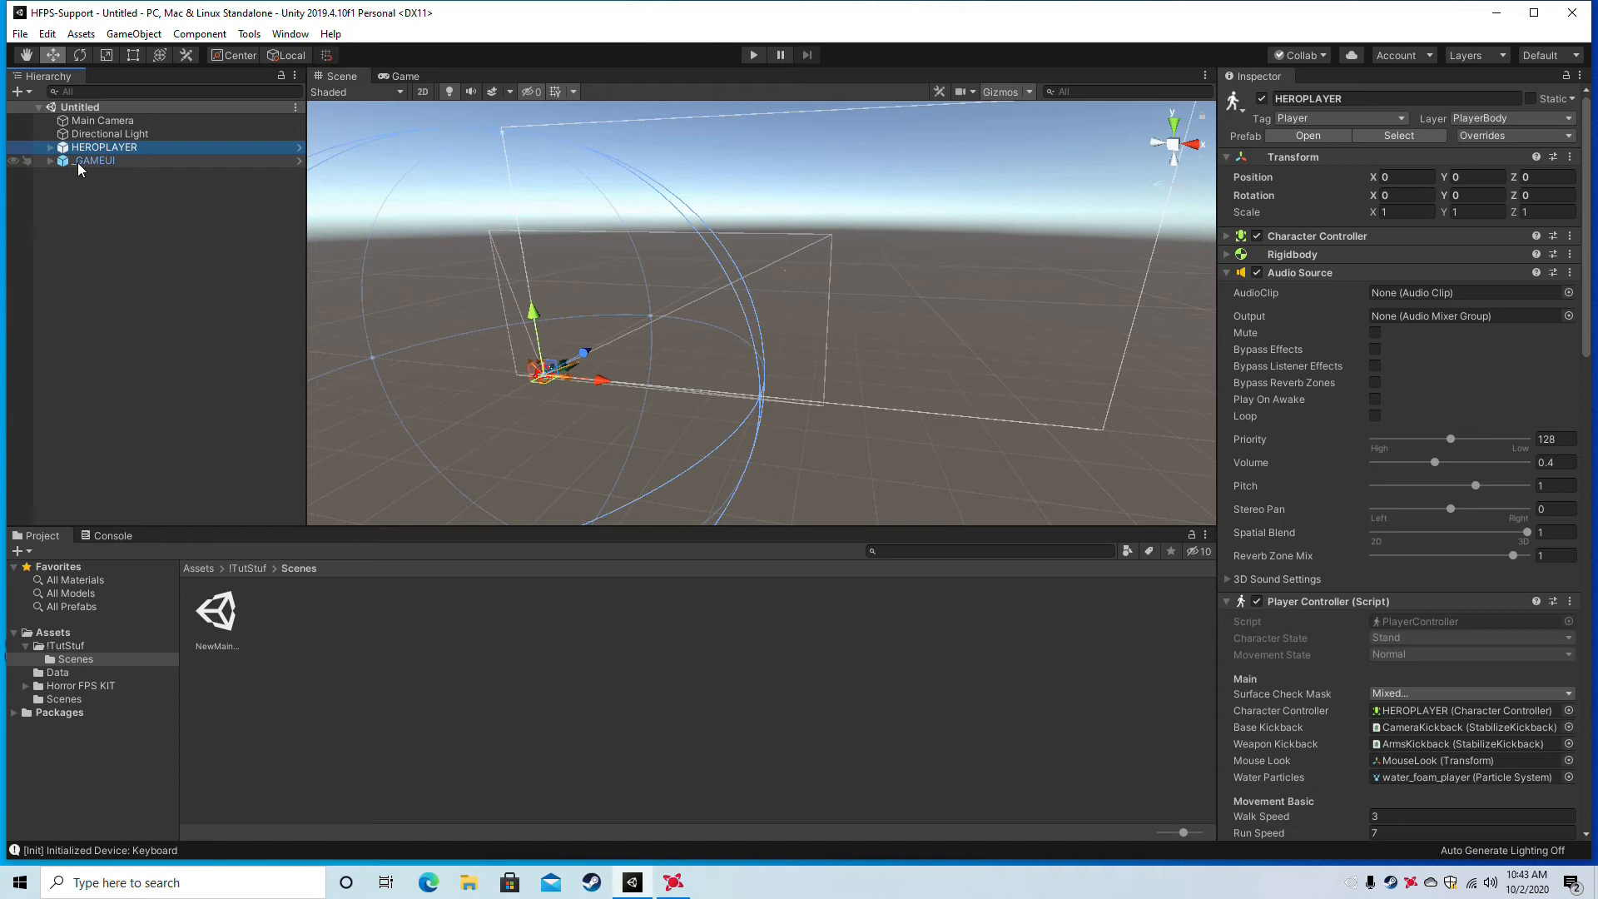
{"action": "left_click", "coordinate": [78, 160]}
{"action": "left_click", "coordinate": [113, 122]}
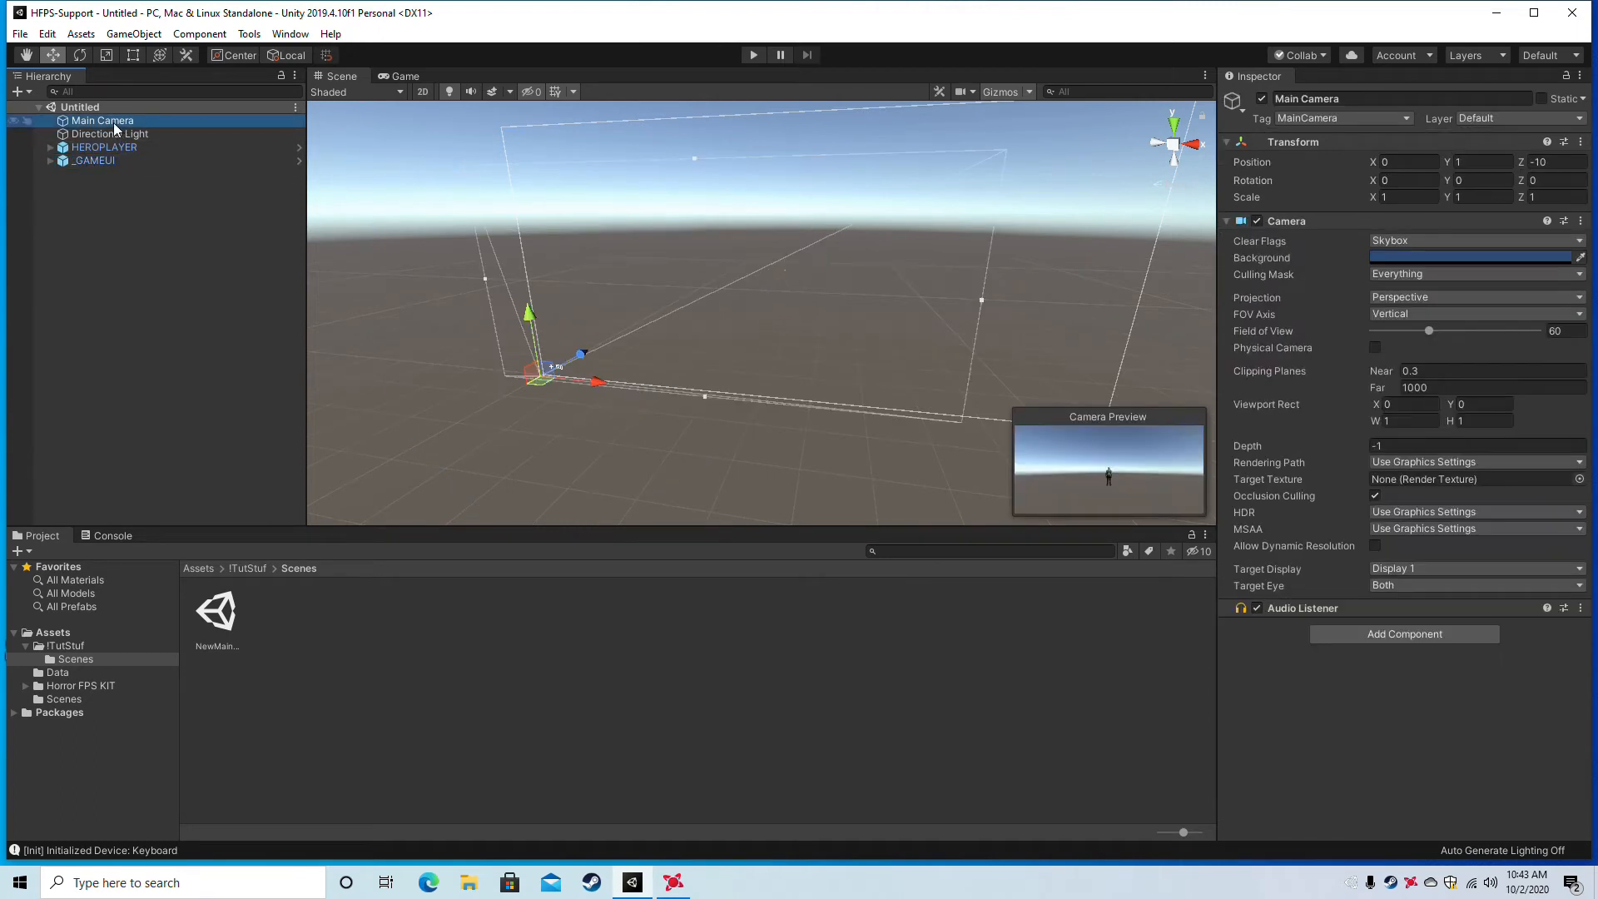
{"action": "key", "text": "Delete"}
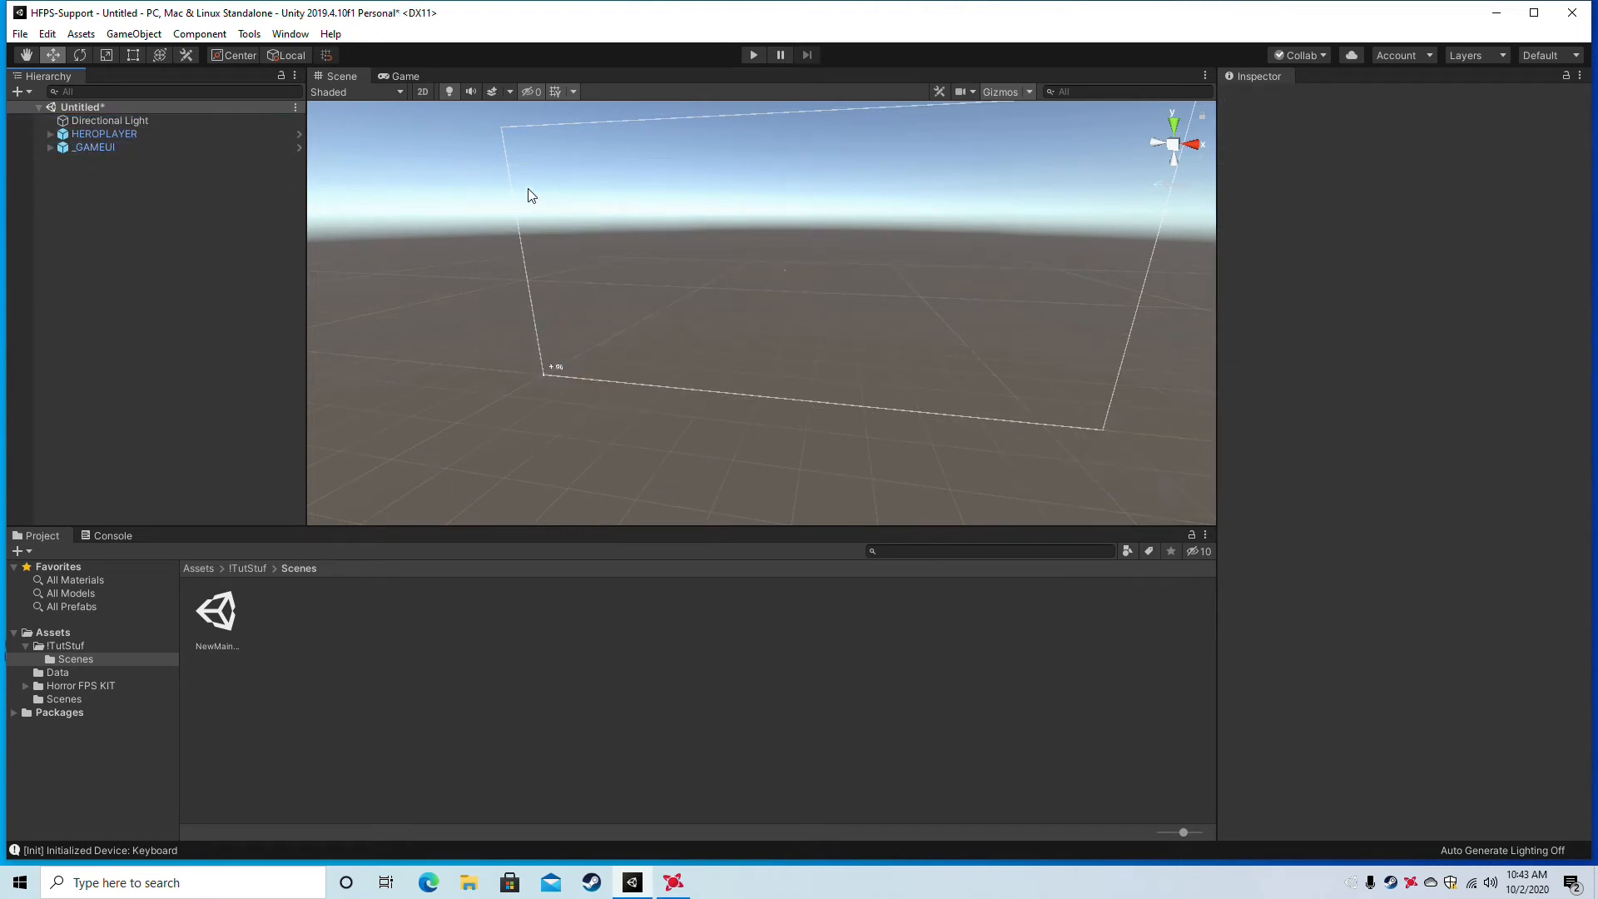
Examine the HEROPLAYER's camera hierarchy from CameraRoot through MouseLook and CameraKickback.
{"action": "left_click", "coordinate": [106, 136]}
{"action": "left_click", "coordinate": [51, 134]}
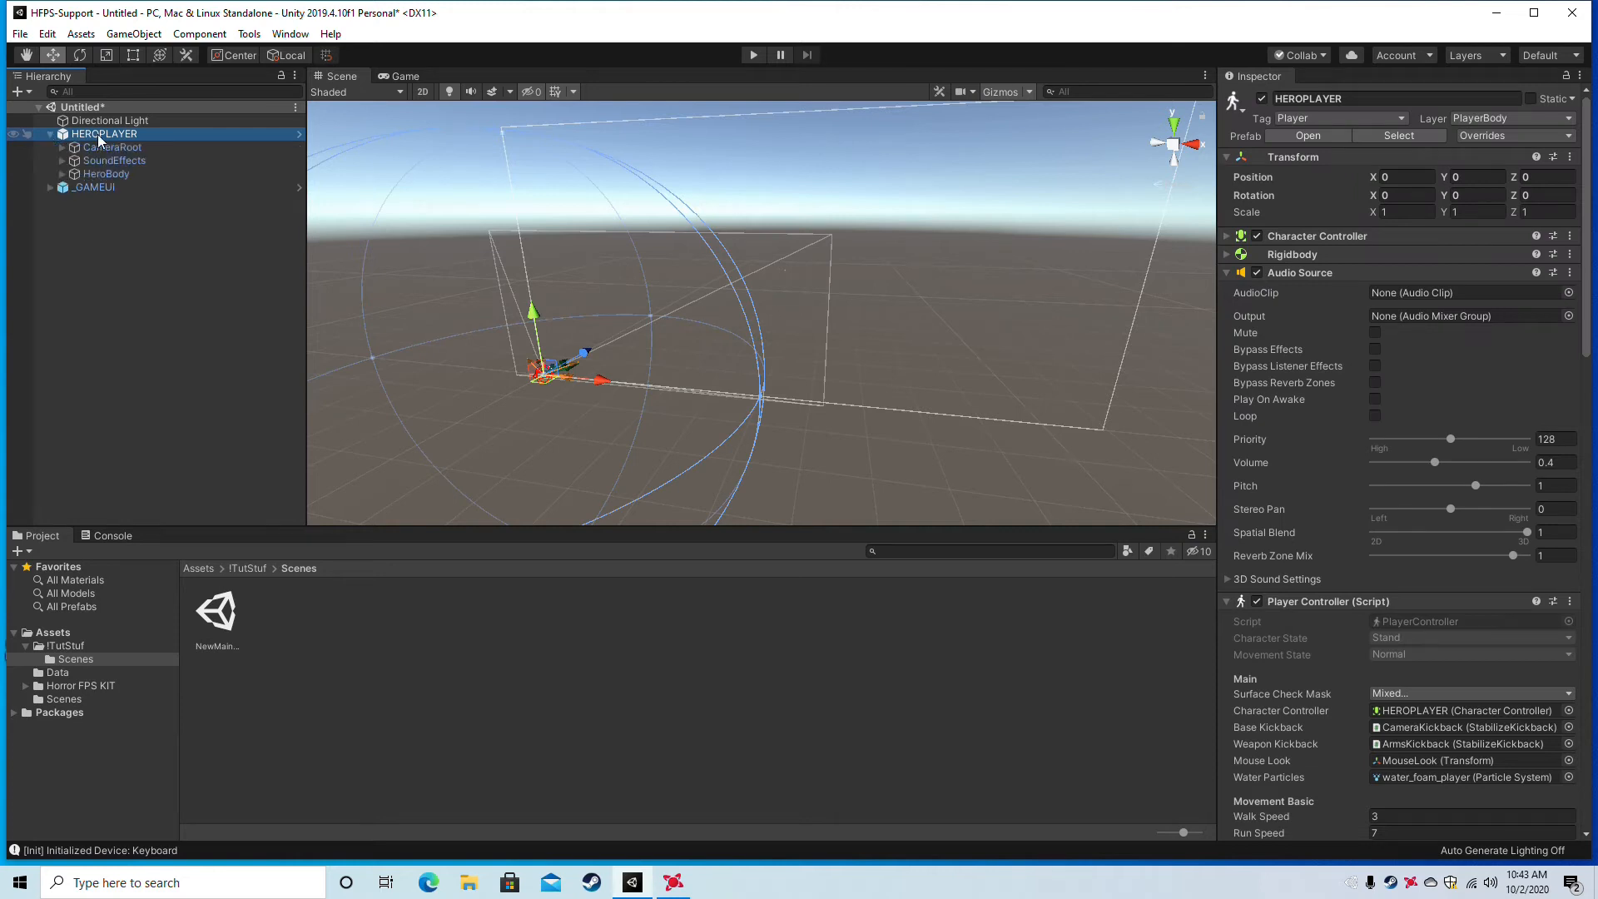
{"action": "left_click", "coordinate": [62, 147]}
{"action": "left_click", "coordinate": [74, 161]}
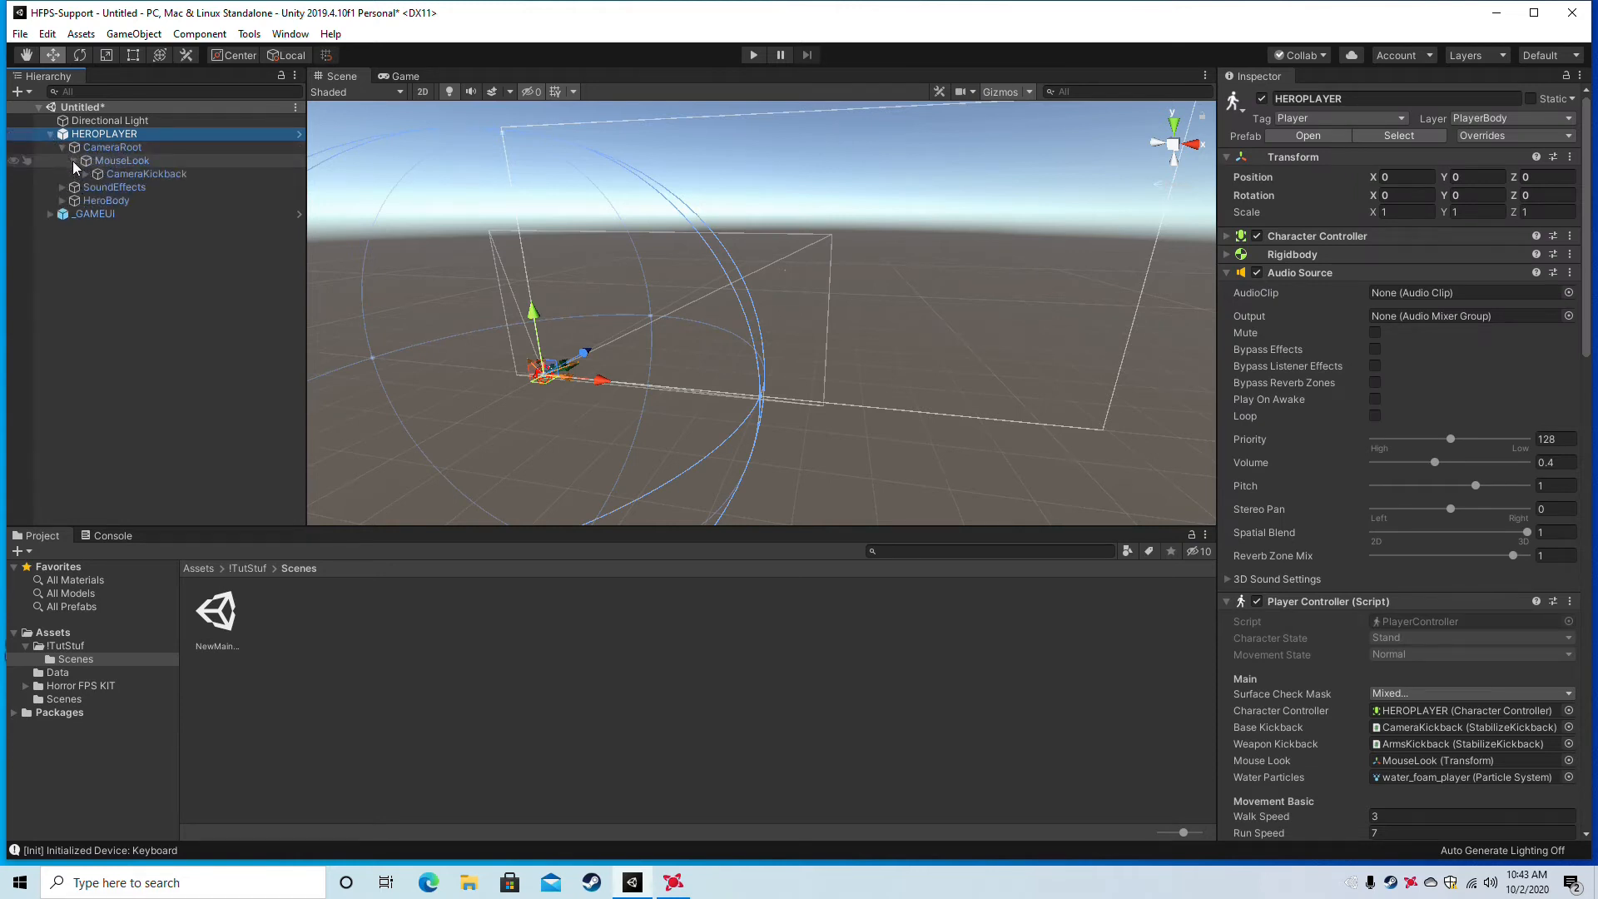
{"action": "left_click", "coordinate": [85, 174]}
{"action": "left_click", "coordinate": [85, 174]}
{"action": "left_click", "coordinate": [74, 161]}
{"action": "left_click", "coordinate": [62, 147]}
{"action": "left_click", "coordinate": [51, 134]}
Inspect the HEROPLAYER object and its HeroBody child, and frame the HeroBody in the scene.
{"action": "right_click_drag", "start_coordinate": [721, 252], "coordinate": [612, 287]}
{"action": "left_click", "coordinate": [99, 134]}
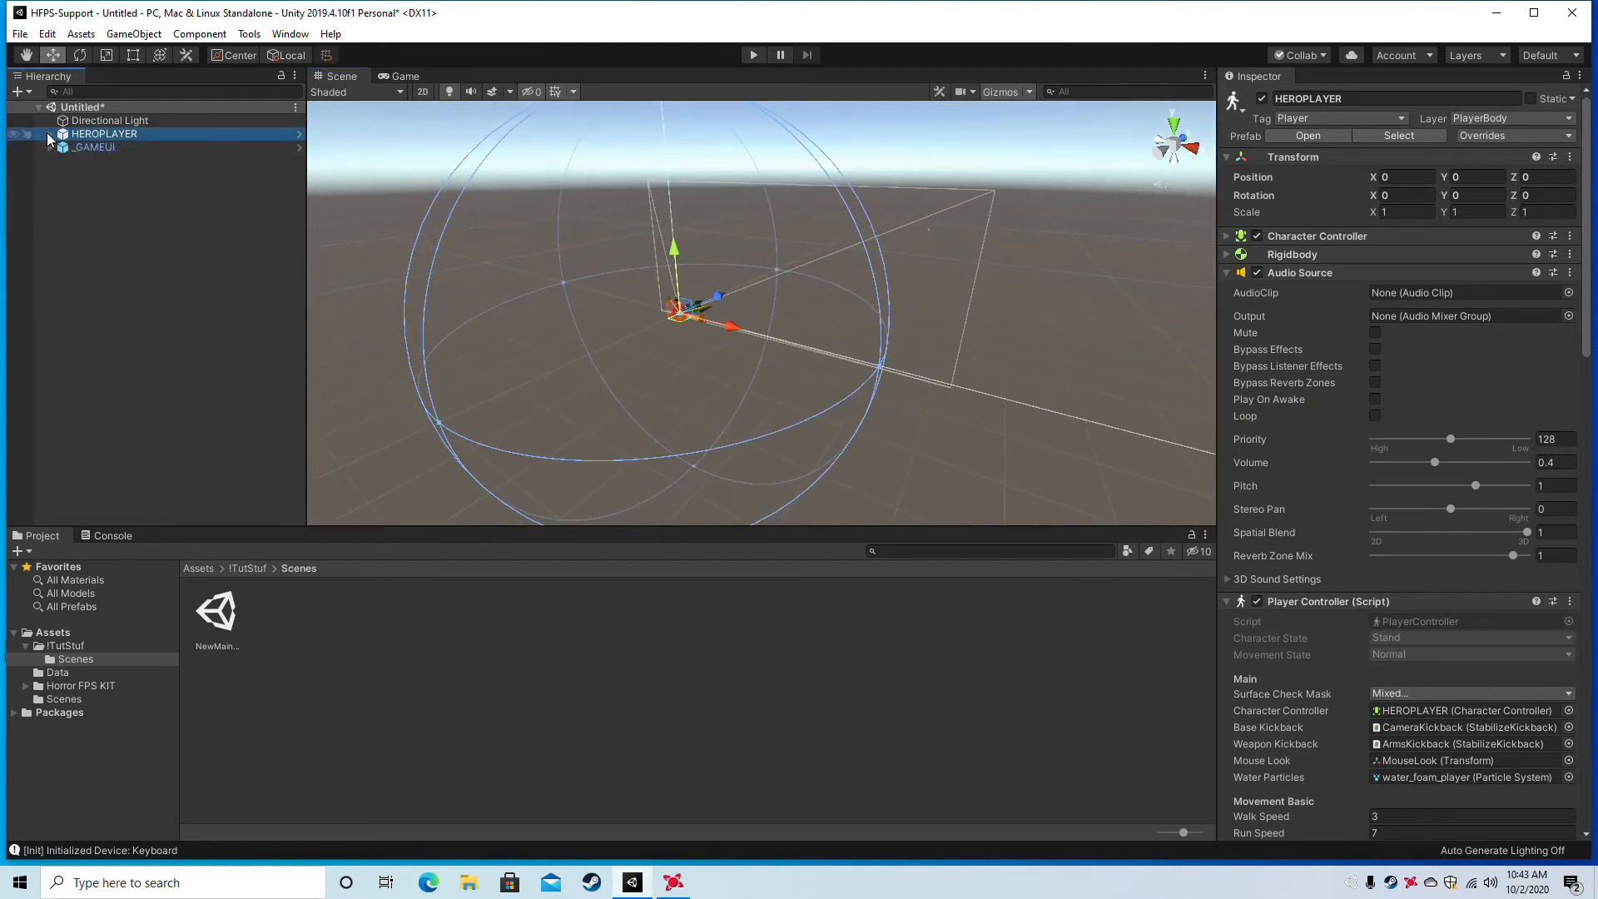
{"action": "left_click", "coordinate": [50, 134], "text": "alt"}
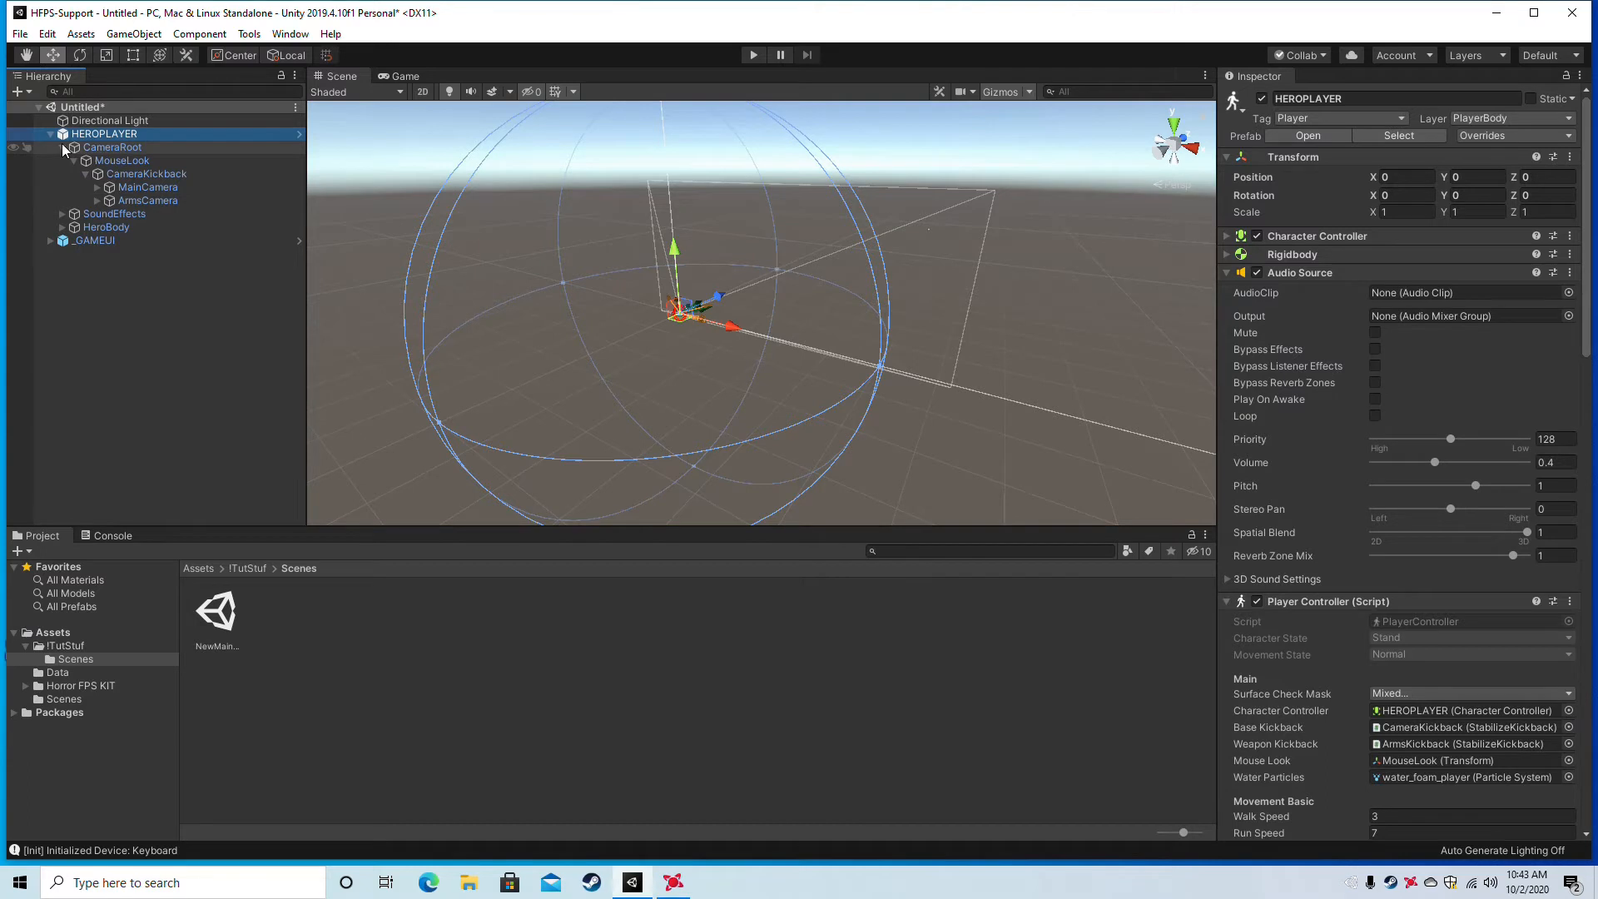
{"action": "left_click", "coordinate": [62, 147]}
{"action": "left_click", "coordinate": [104, 174]}
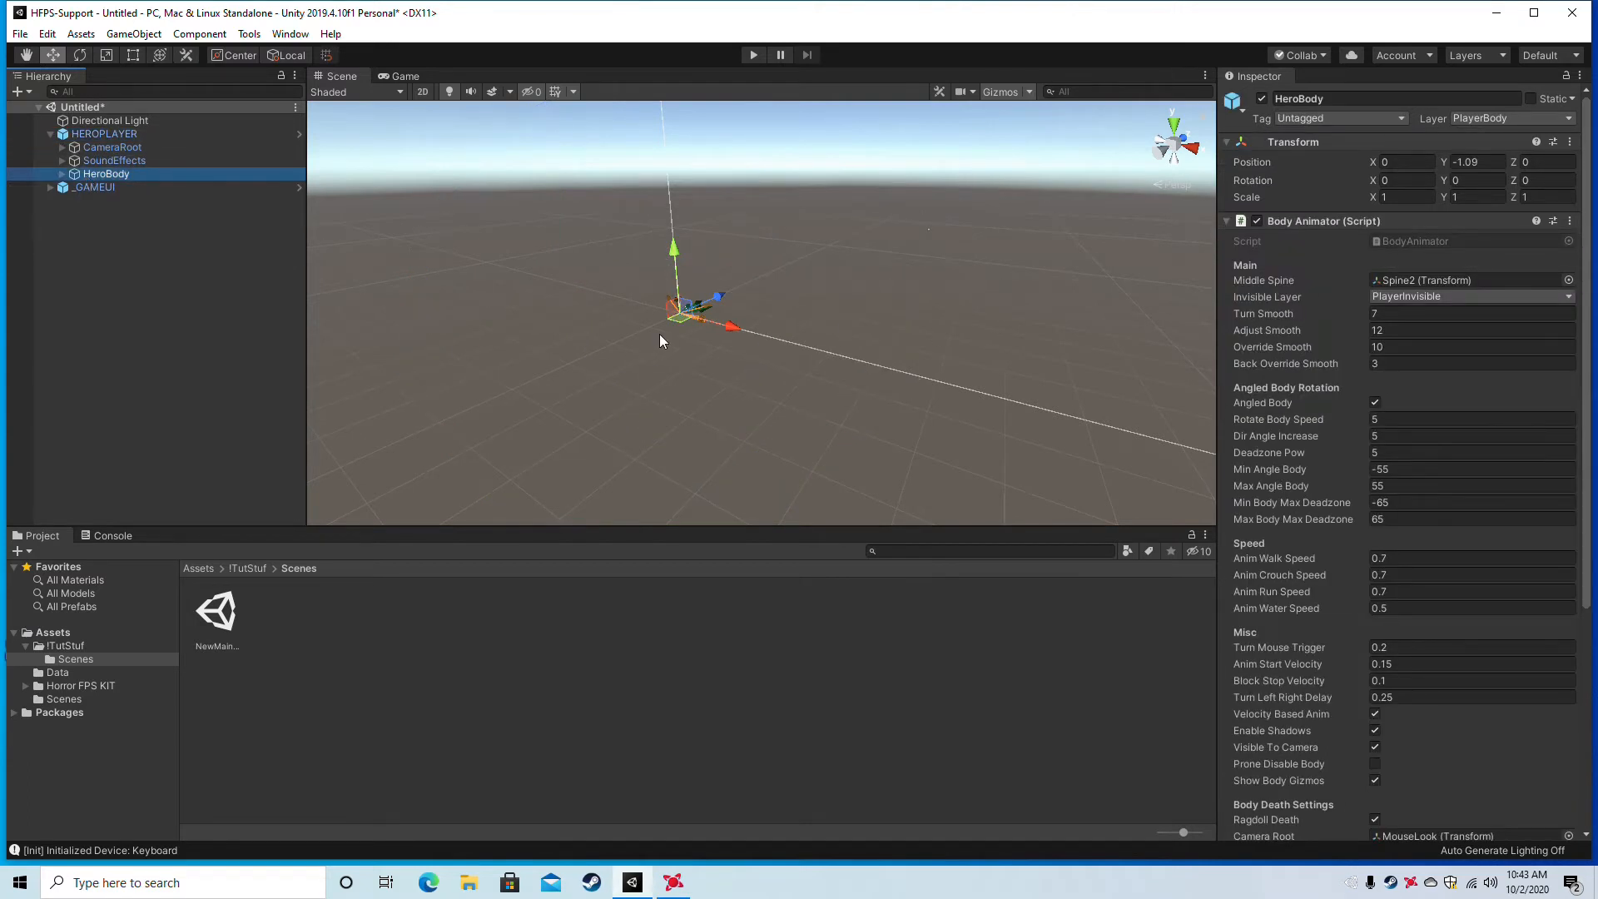
{"action": "left_click", "coordinate": [102, 133]}
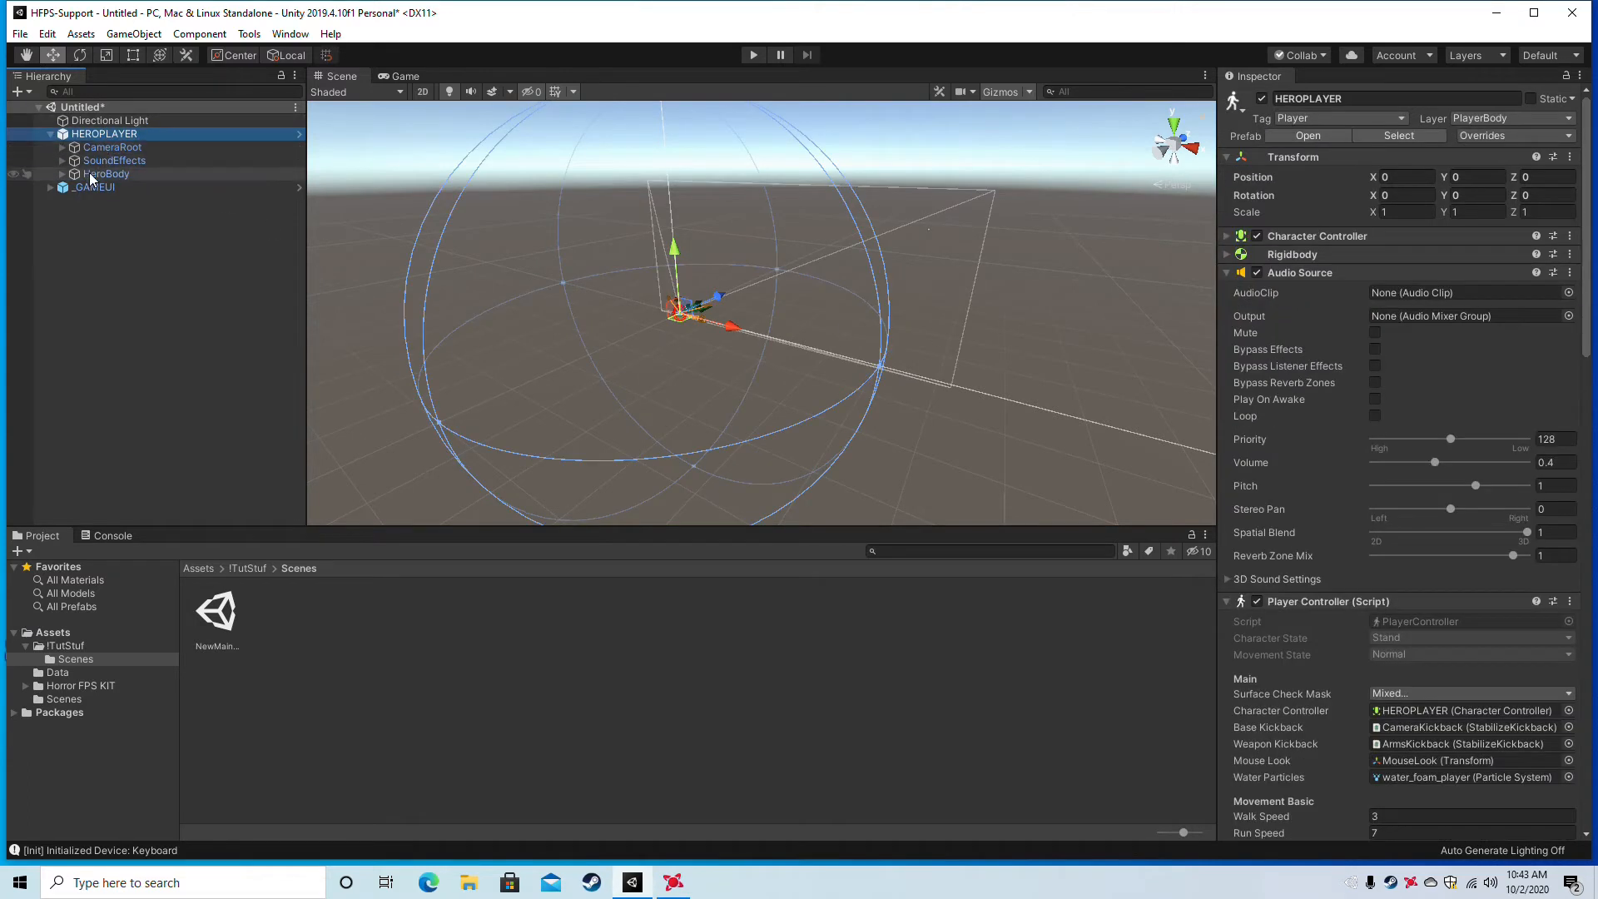
{"action": "left_click", "coordinate": [100, 174]}
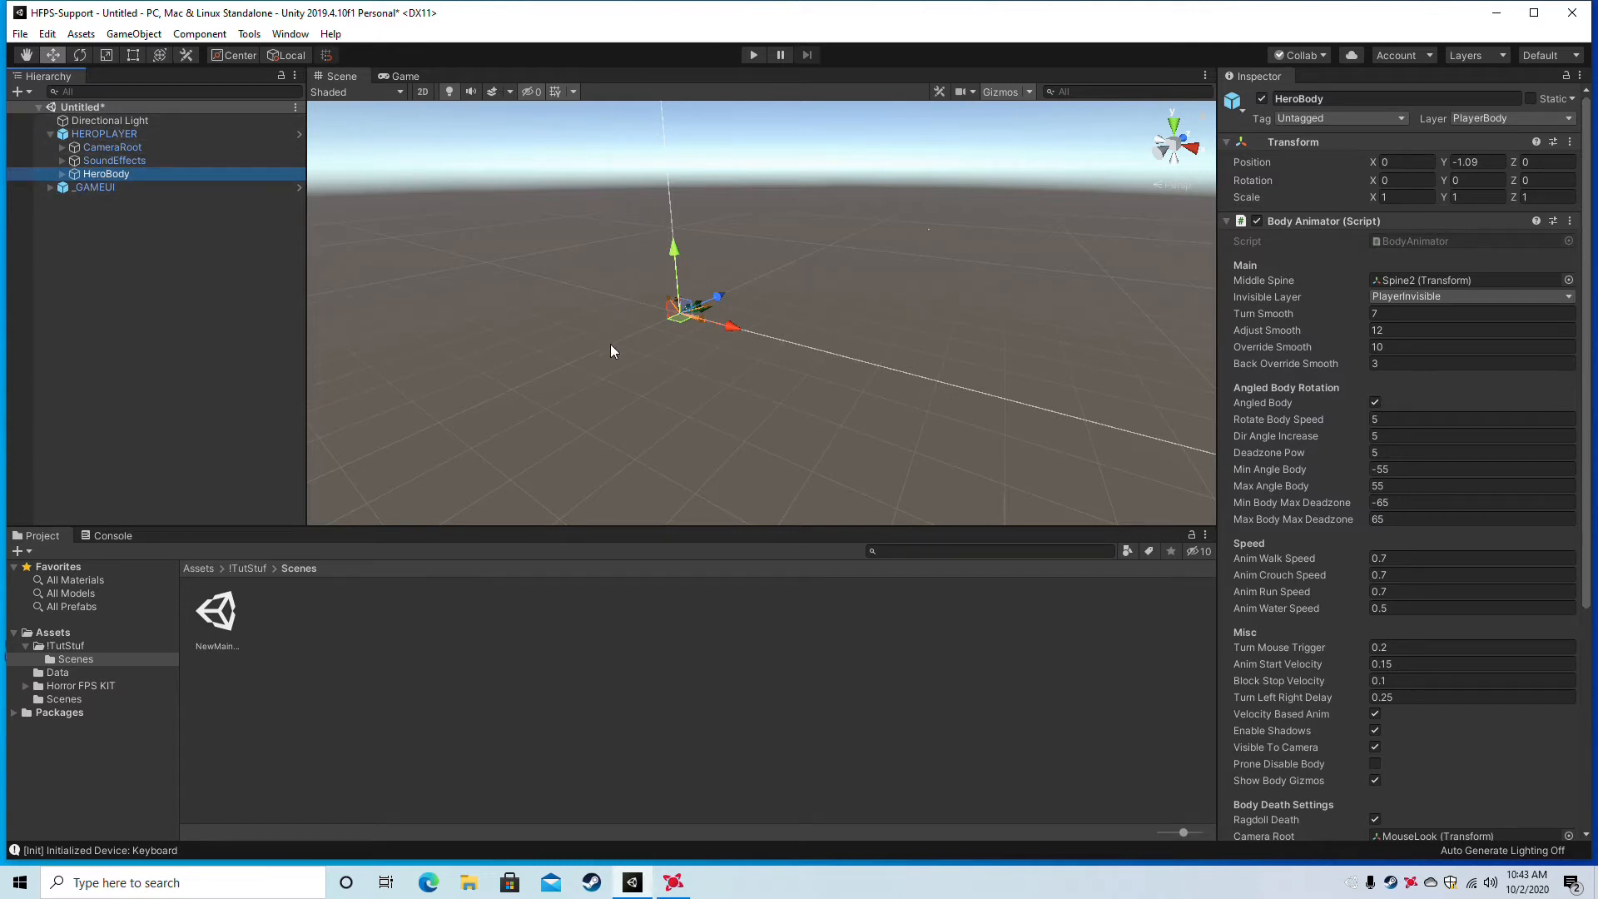
{"action": "key", "text": "f"}
{"action": "left_click_drag", "start_coordinate": [810, 338], "coordinate": [208, 350], "text": "alt"}
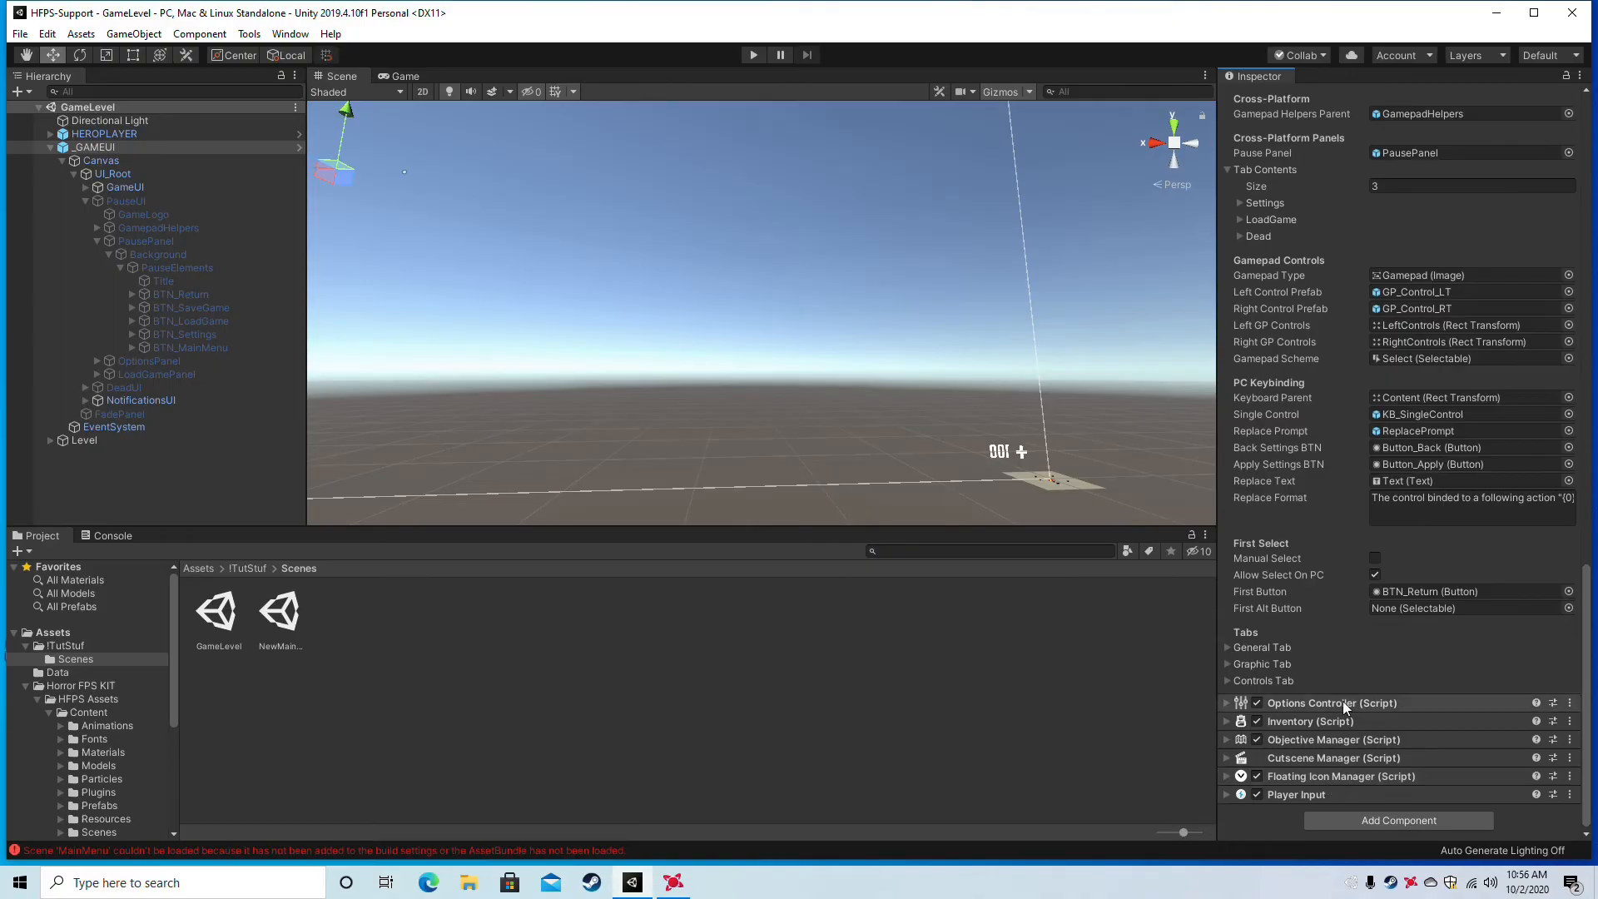
Open the script attached to the _GAMEUI object and search its code for "menu".
{"action": "scroll", "coordinate": [1344, 708], "scroll_direction": "up", "scroll_amount": 20}
{"action": "double_click", "coordinate": [1449, 274]}
{"action": "key", "text": "ctrl+f"}
{"action": "type", "text": "main"}
{"action": "key", "text": "BackSpace"}
{"action": "key", "text": "BackSpace"}
{"action": "key", "text": "BackSpace"}
{"action": "type", "text": "enu"}
{"action": "left_click_drag", "start_coordinate": [1480, 125], "coordinate": [1496, 398]}
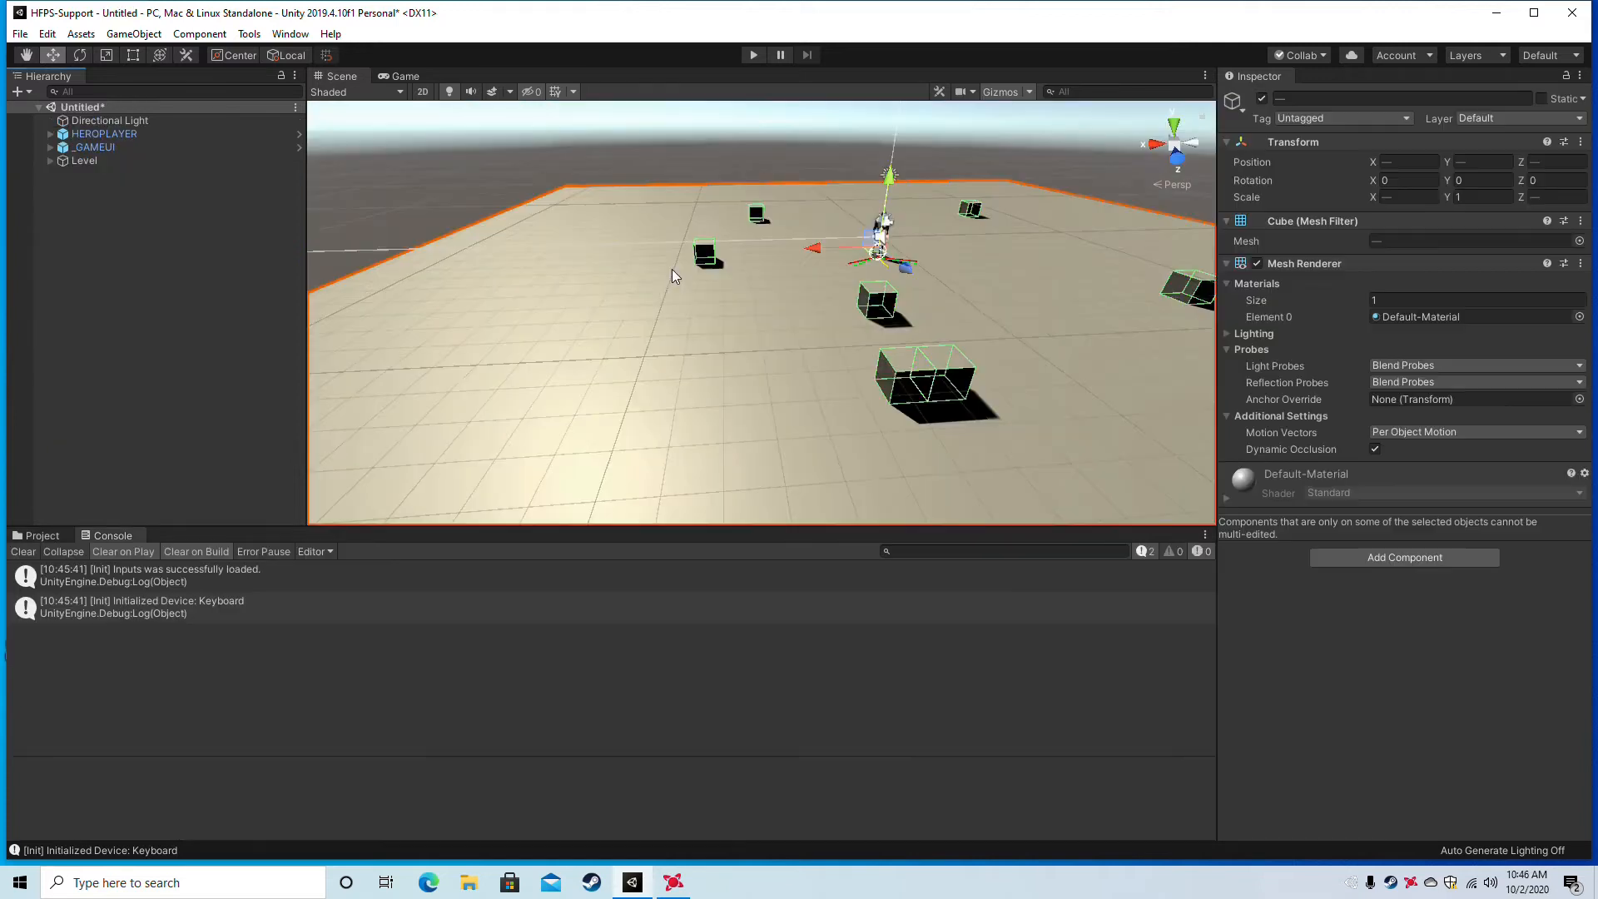
Save the new scene as GameLevel in the !TutStuf/Scenes folder.
{"action": "left_click_drag", "start_coordinate": [671, 272], "coordinate": [588, 260], "text": "alt"}
{"action": "left_click", "coordinate": [20, 33]}
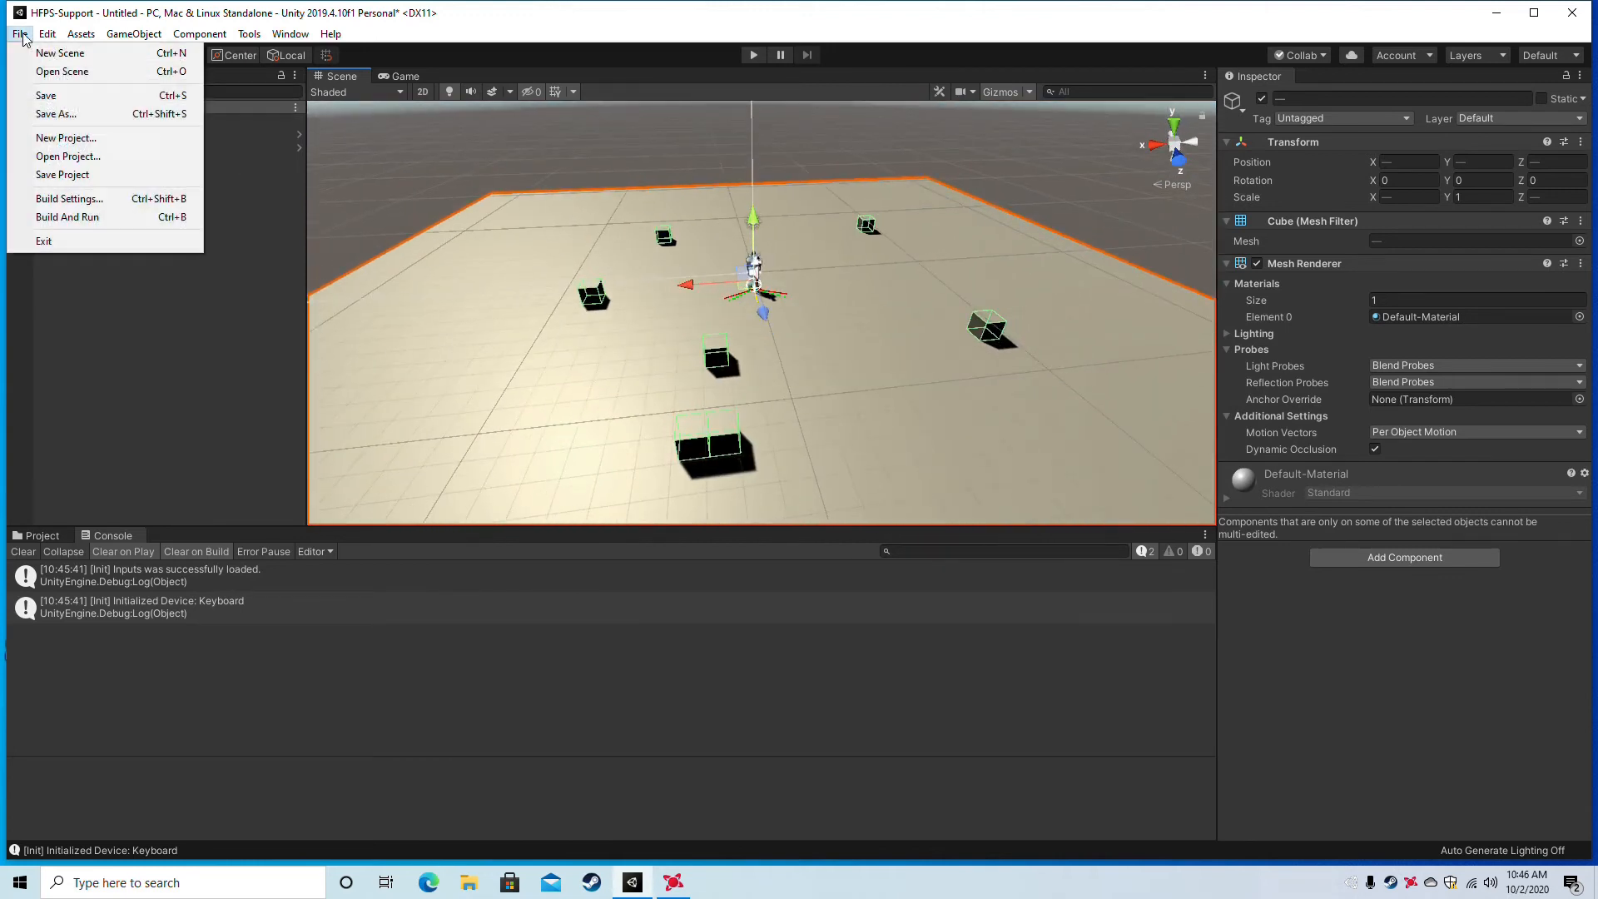
{"action": "left_click", "coordinate": [50, 98]}
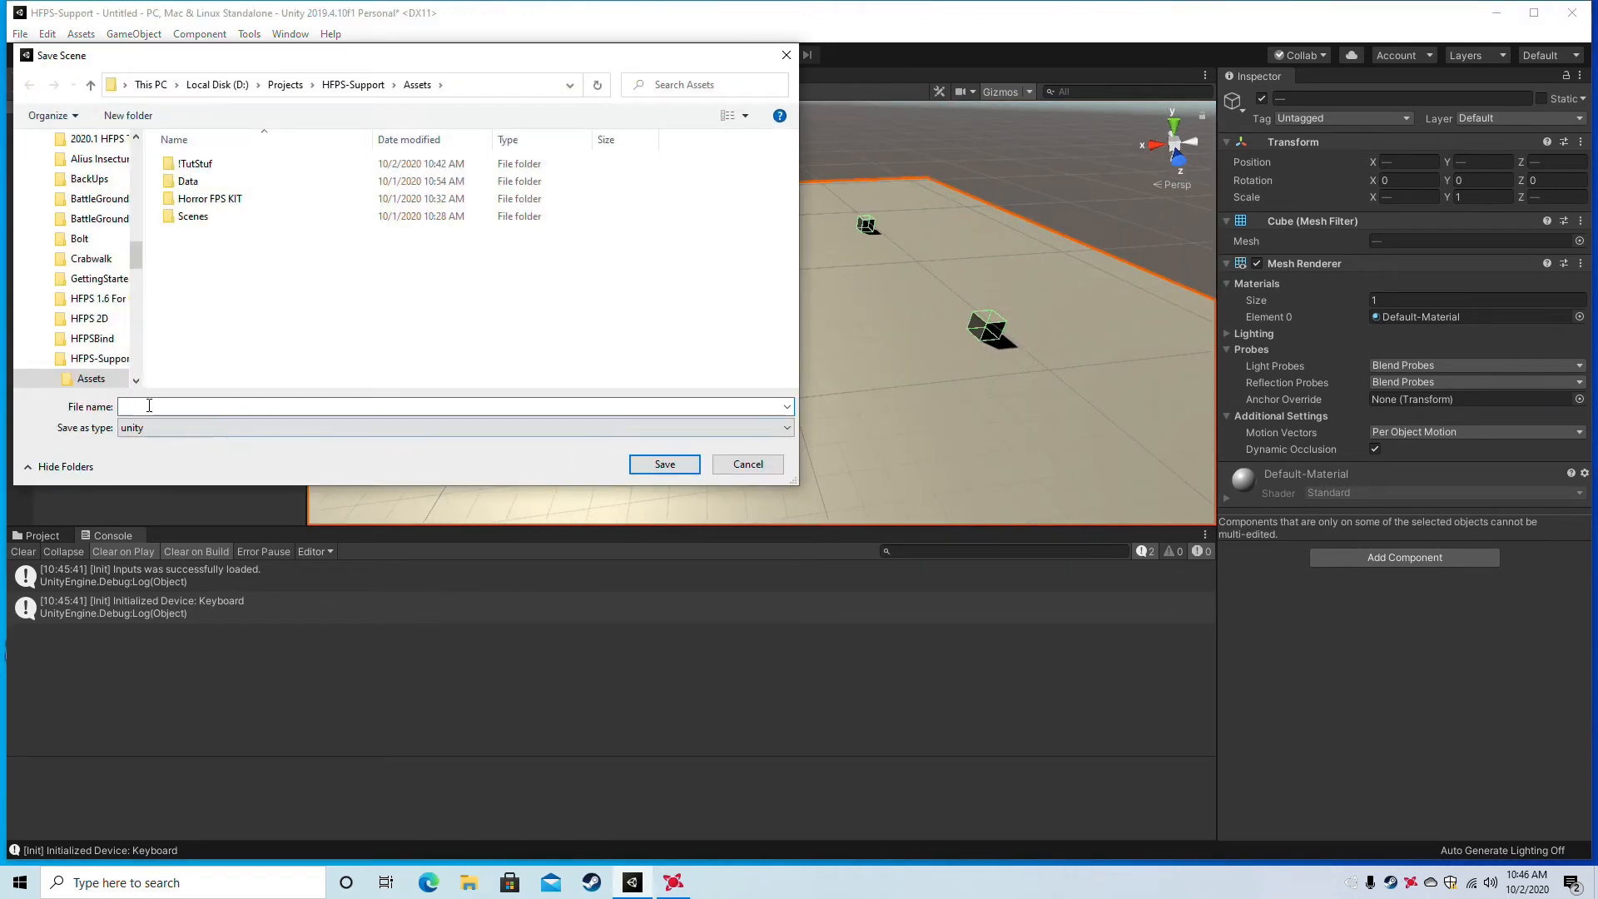
{"action": "type", "text": "Gan"}
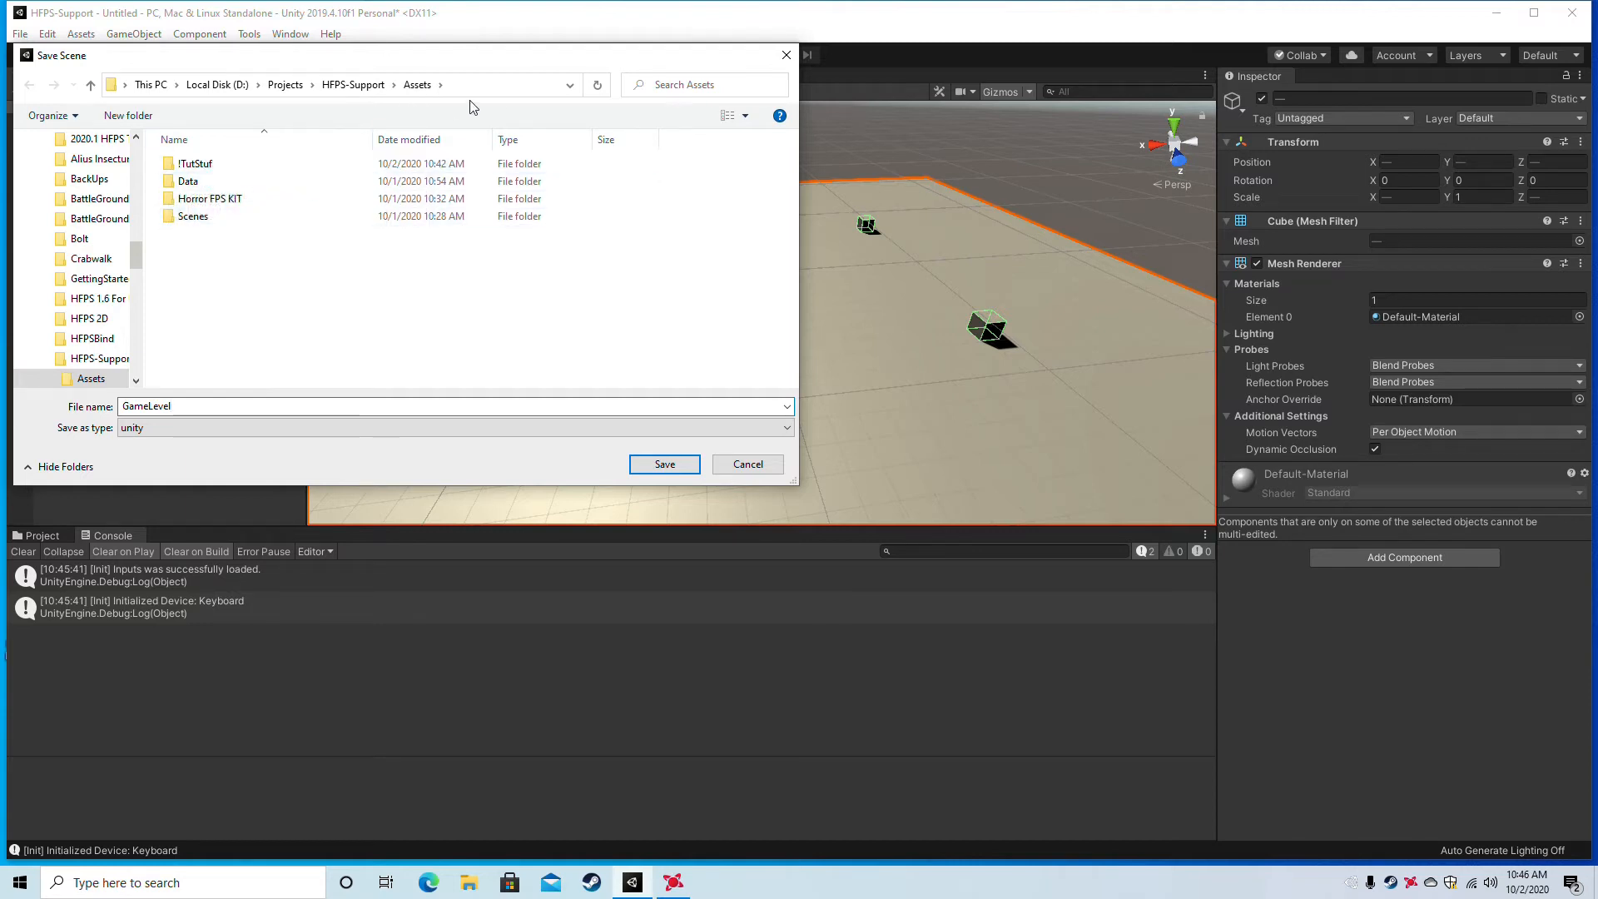
{"action": "double_click", "coordinate": [210, 166]}
{"action": "double_click", "coordinate": [208, 166]}
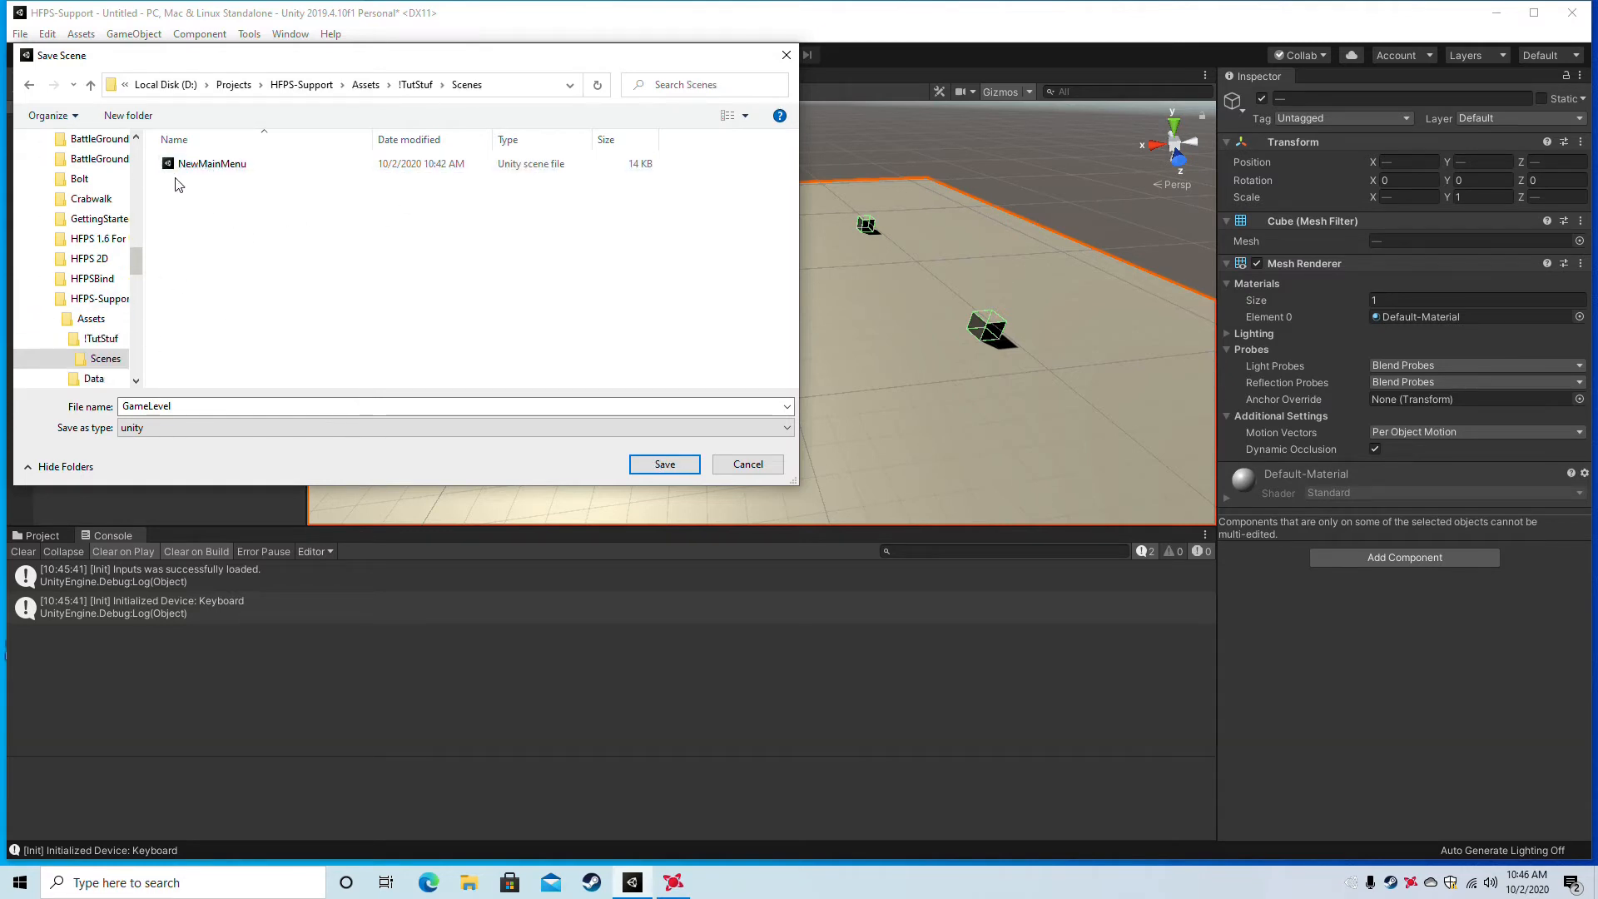
{"action": "left_click", "coordinate": [664, 464]}
{"action": "mouse_move", "coordinate": [866, 272]}
{"action": "left_mouse_down", "text": "alt"}
{"action": "mouse_move", "coordinate": [785, 296]}
{"action": "mouse_move", "coordinate": [869, 279]}
{"action": "left_mouse_up", "text": "alt"}
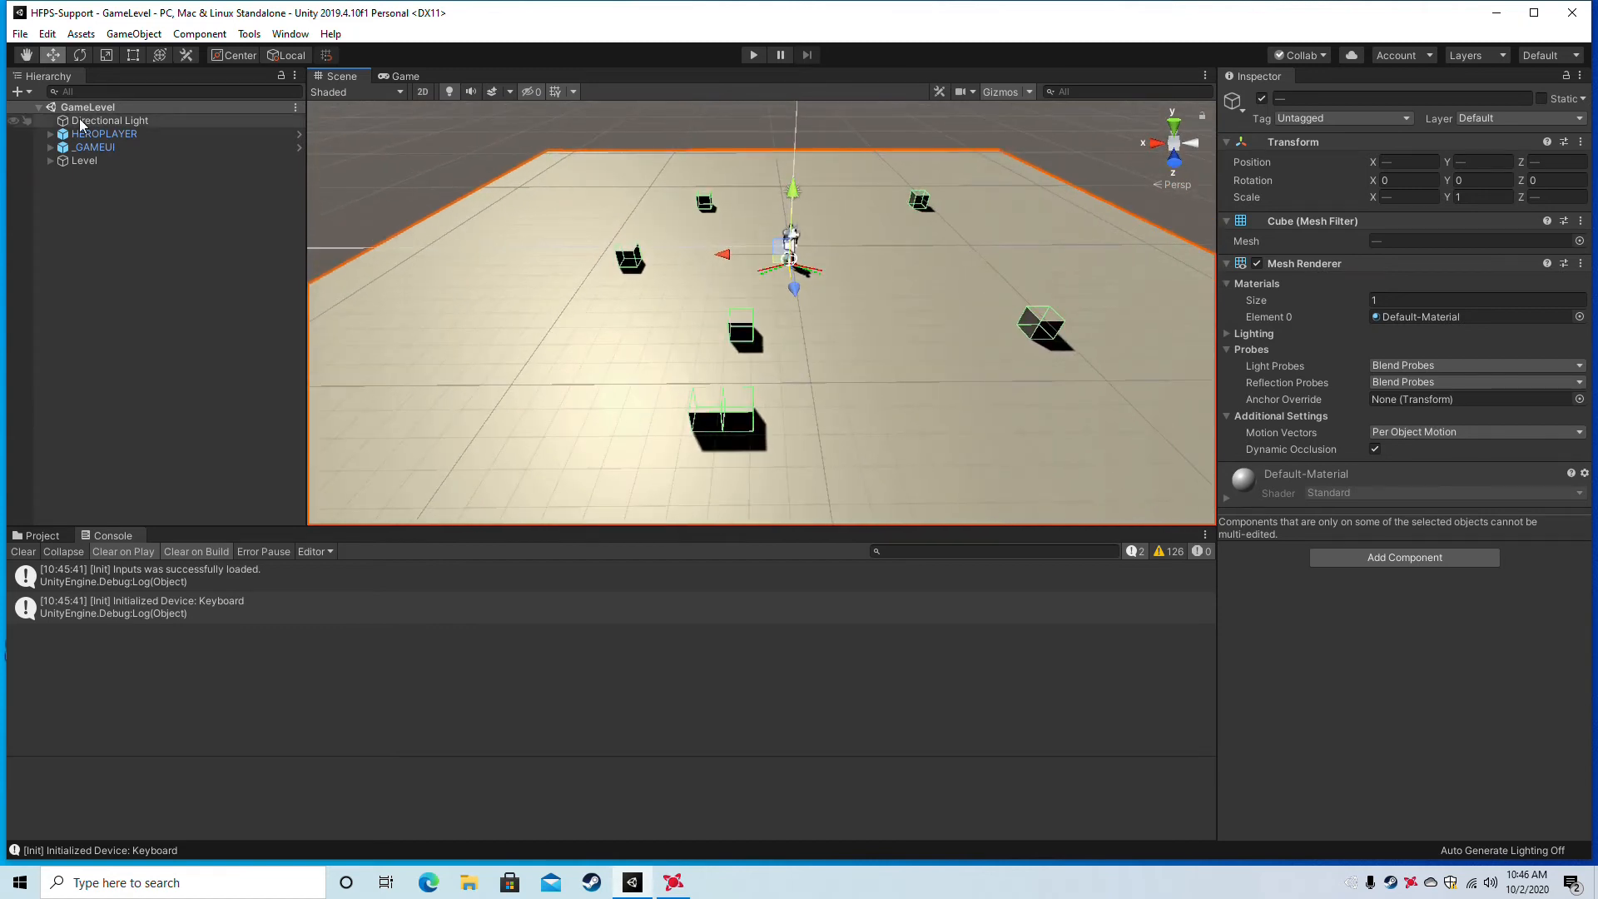
Remove every scene except SceneLoader from the Scenes In Build list in the build settings.
{"action": "left_click", "coordinate": [20, 35]}
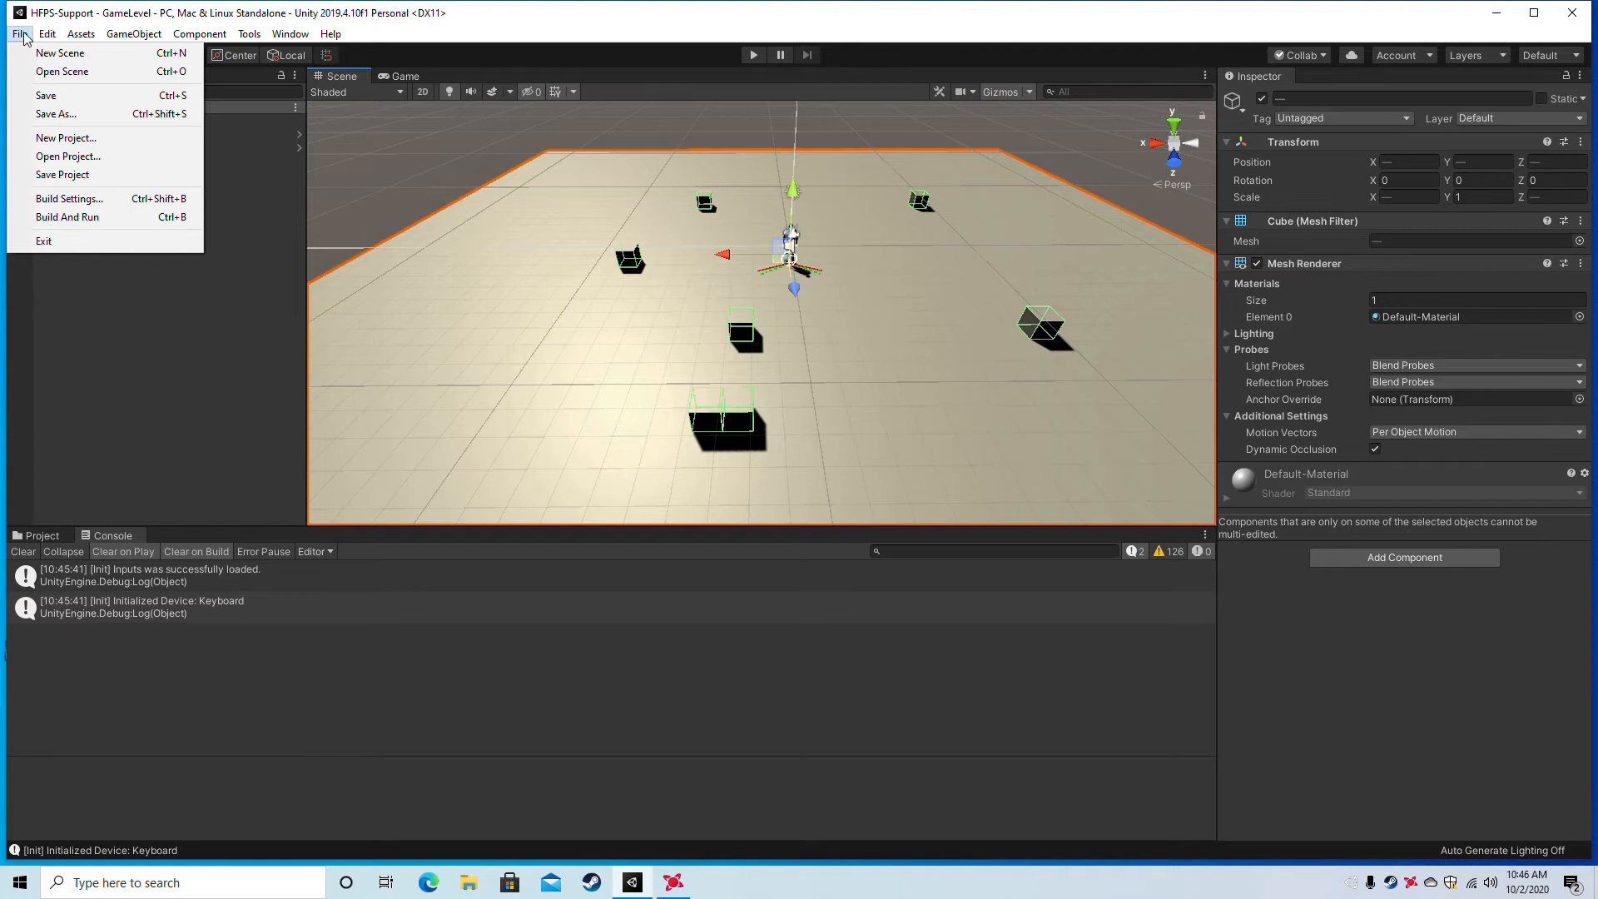
{"action": "left_click", "coordinate": [62, 199]}
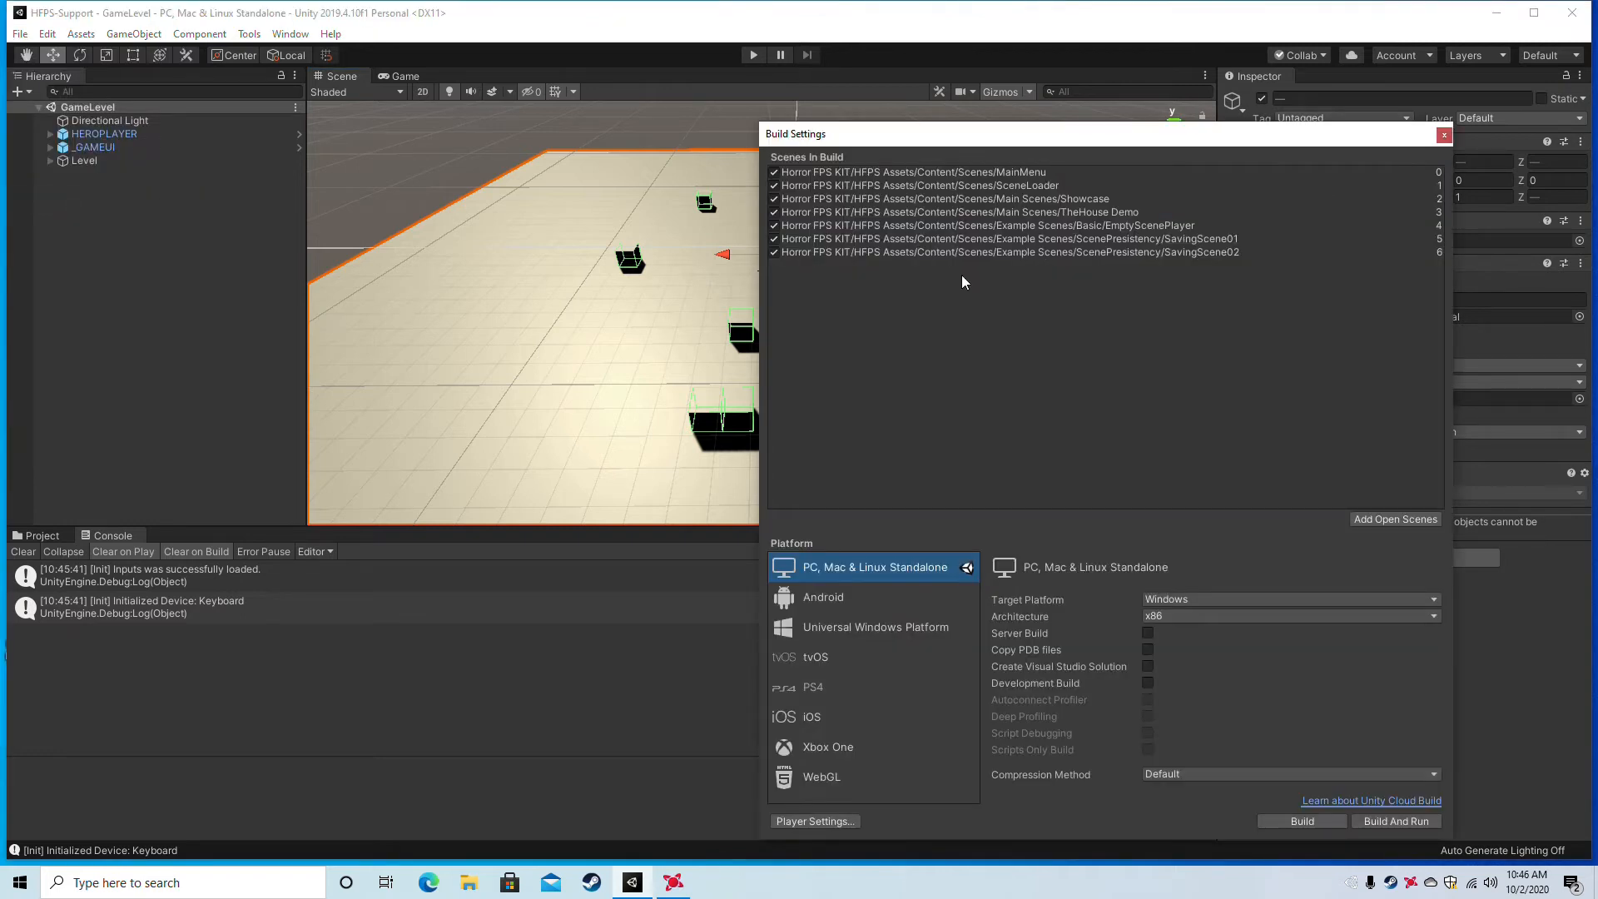
{"action": "left_click", "coordinate": [1021, 172]}
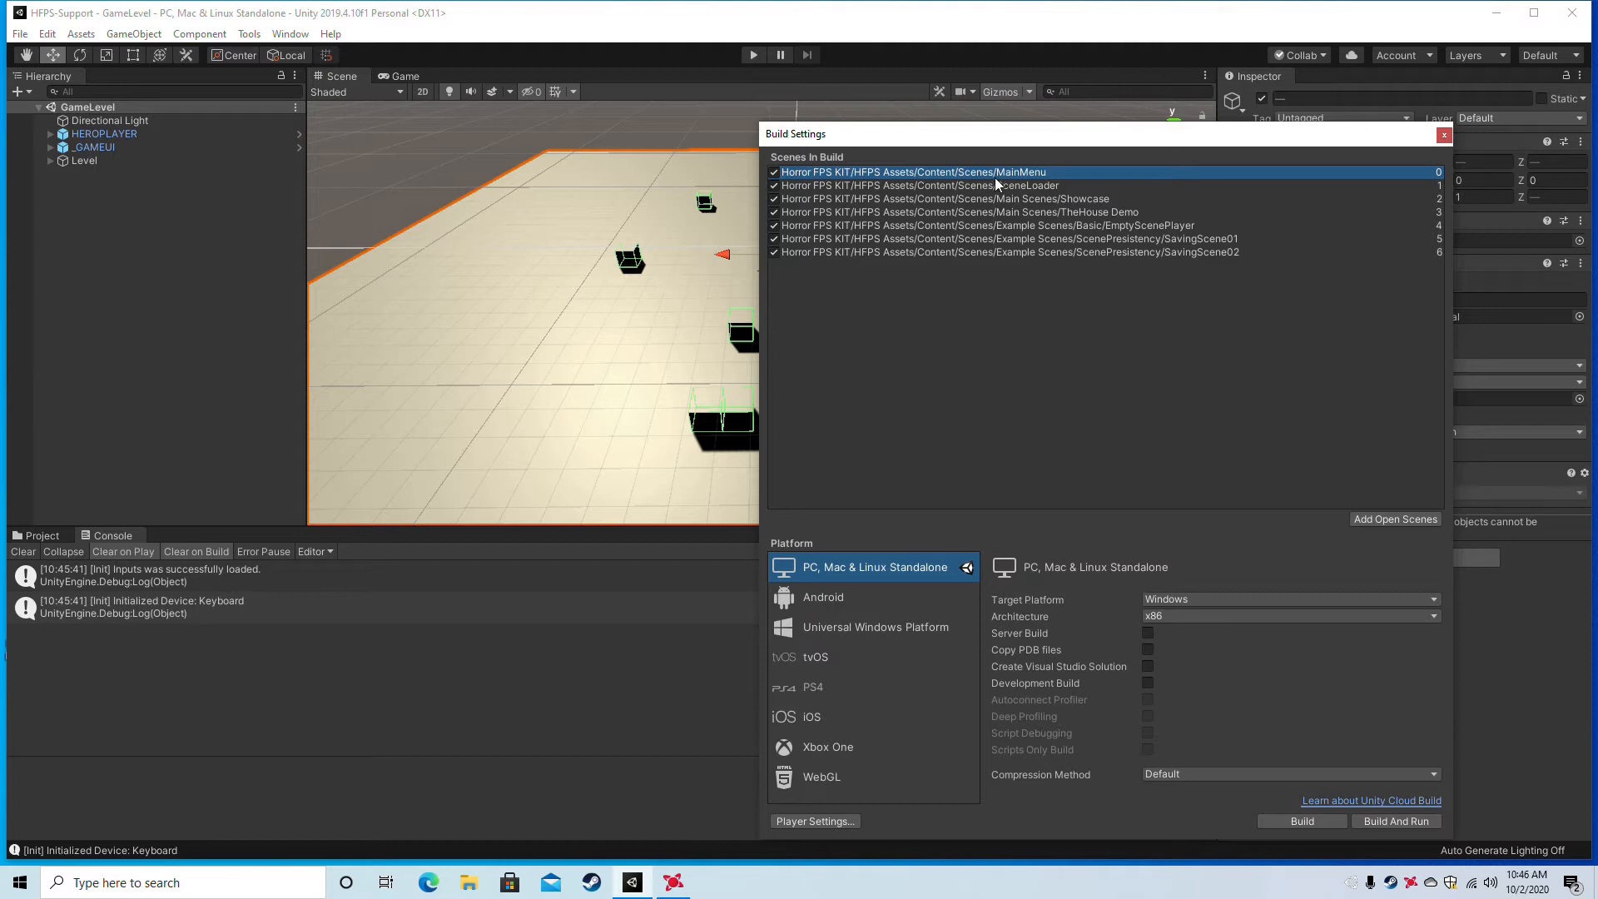
{"action": "left_click", "coordinate": [1012, 200], "text": "ctrl"}
{"action": "left_click", "coordinate": [1011, 212], "text": "ctrl"}
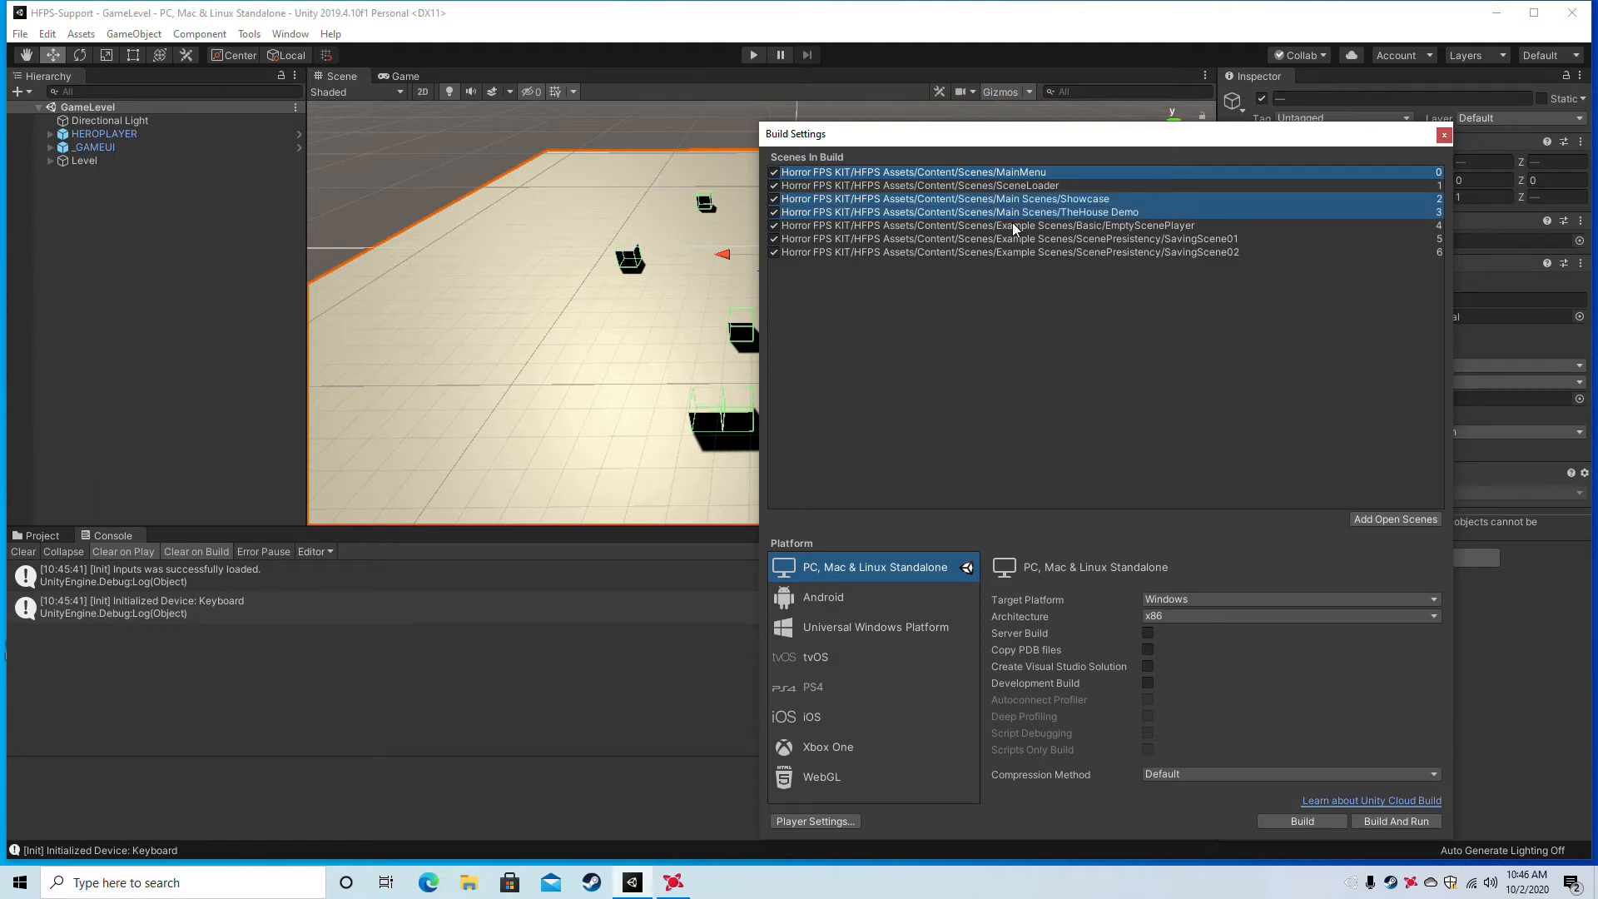
{"action": "left_click", "coordinate": [1012, 224], "text": "ctrl"}
{"action": "left_click", "coordinate": [1011, 238], "text": "ctrl"}
{"action": "left_click", "coordinate": [1011, 252], "text": "ctrl"}
{"action": "key", "text": "Delete"}
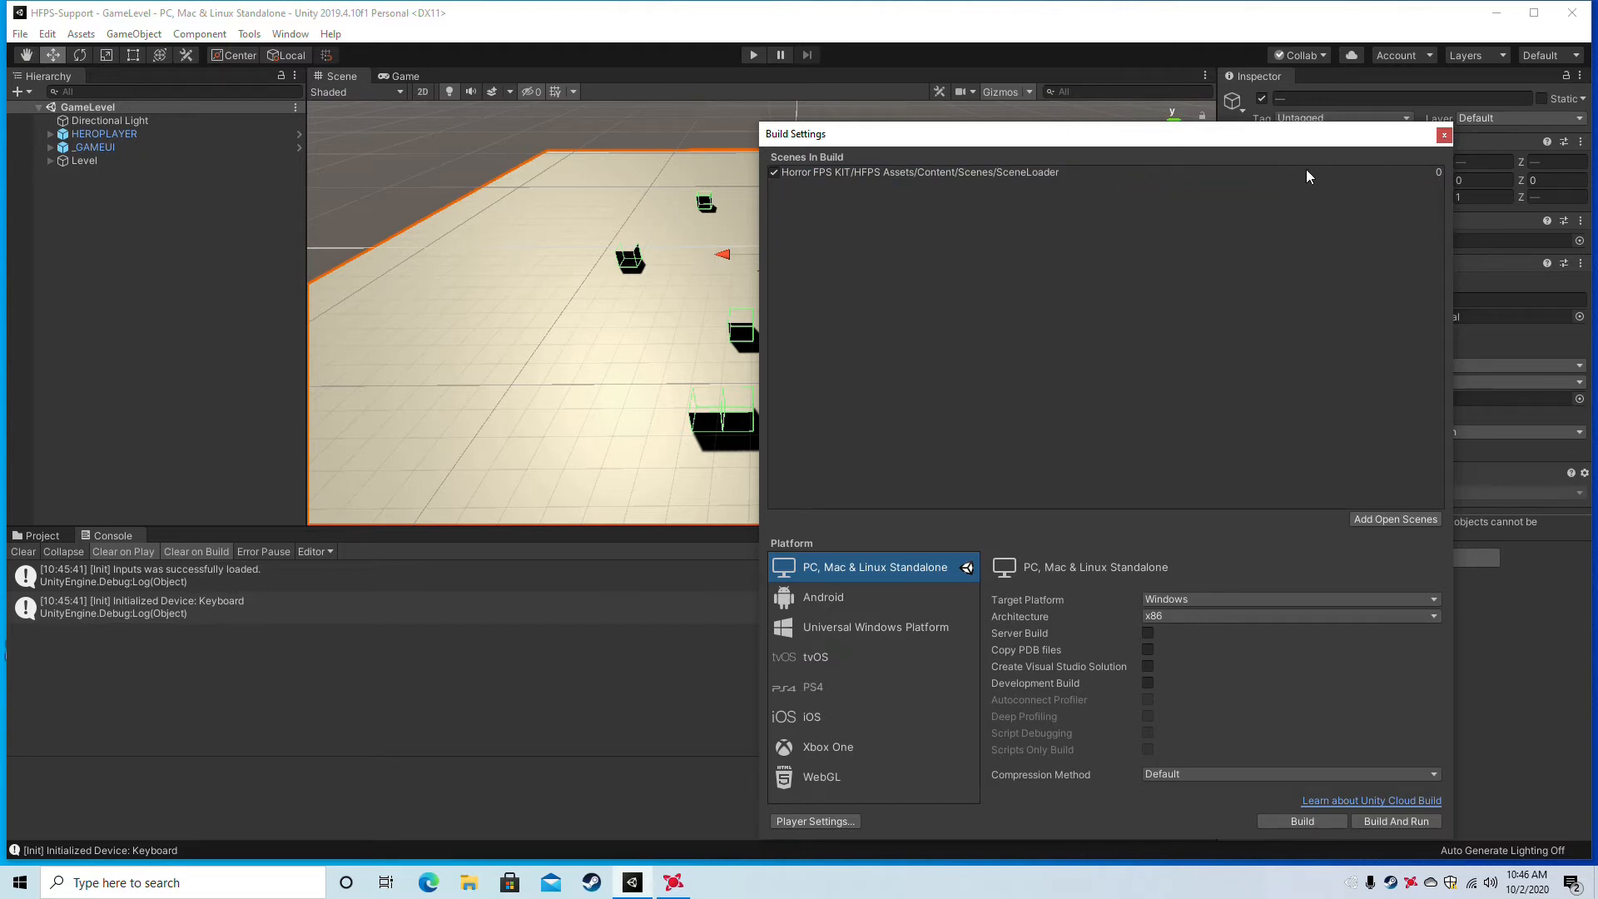
Add NewMainMenu above SceneLoader and GameLevel below it in the Scenes In Build list.
{"action": "left_click_drag", "start_coordinate": [1194, 132], "coordinate": [1225, 88]}
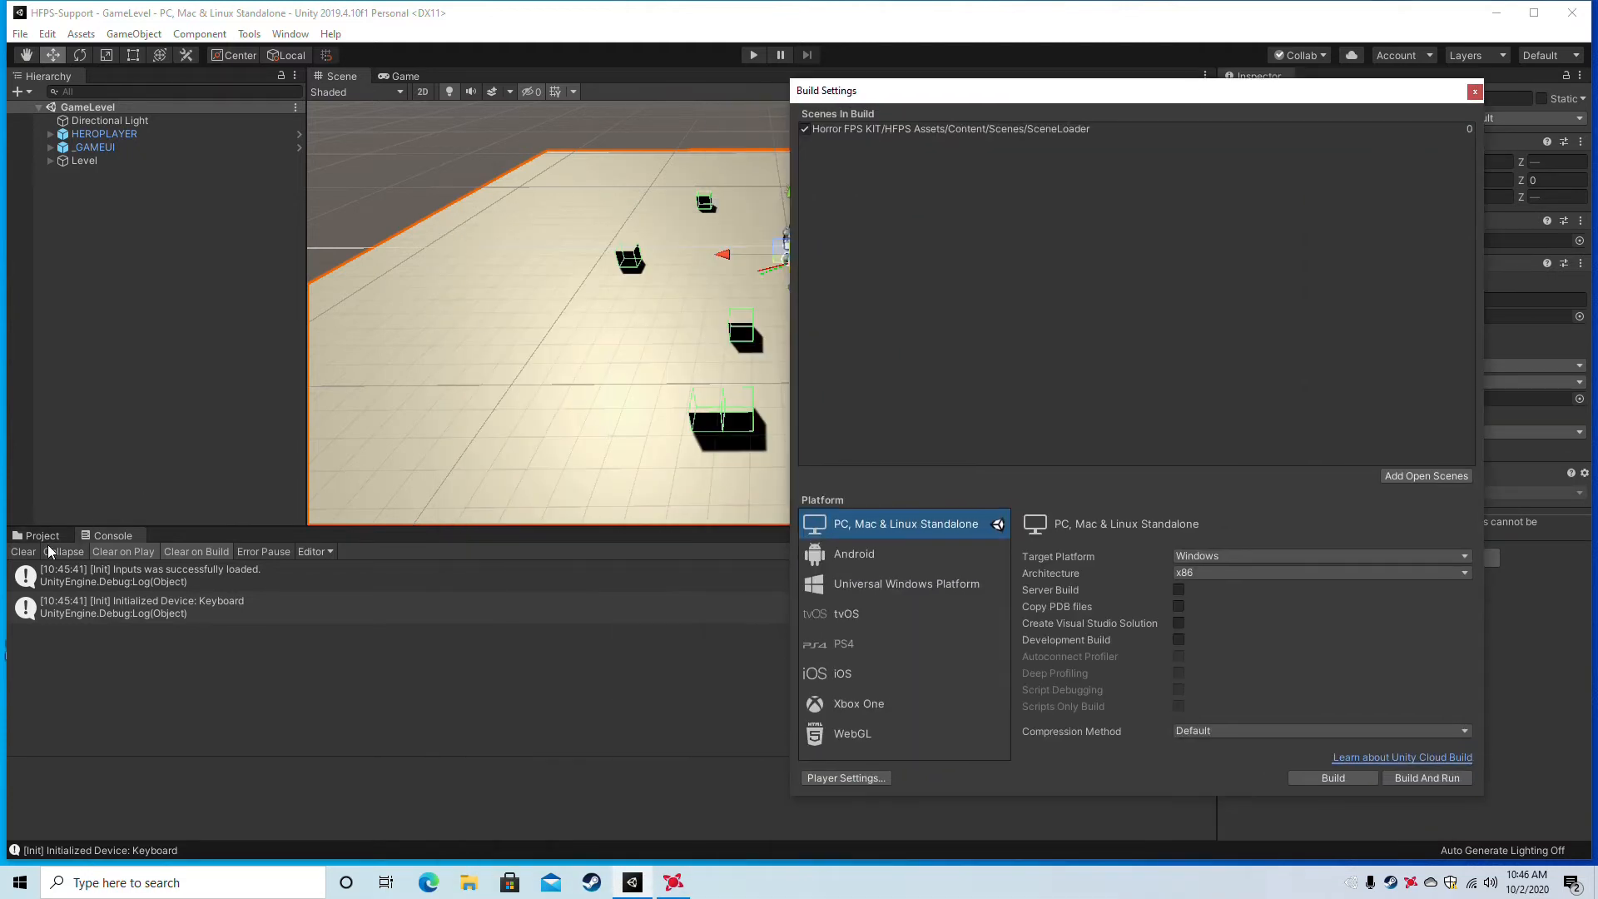
{"action": "left_click", "coordinate": [42, 536]}
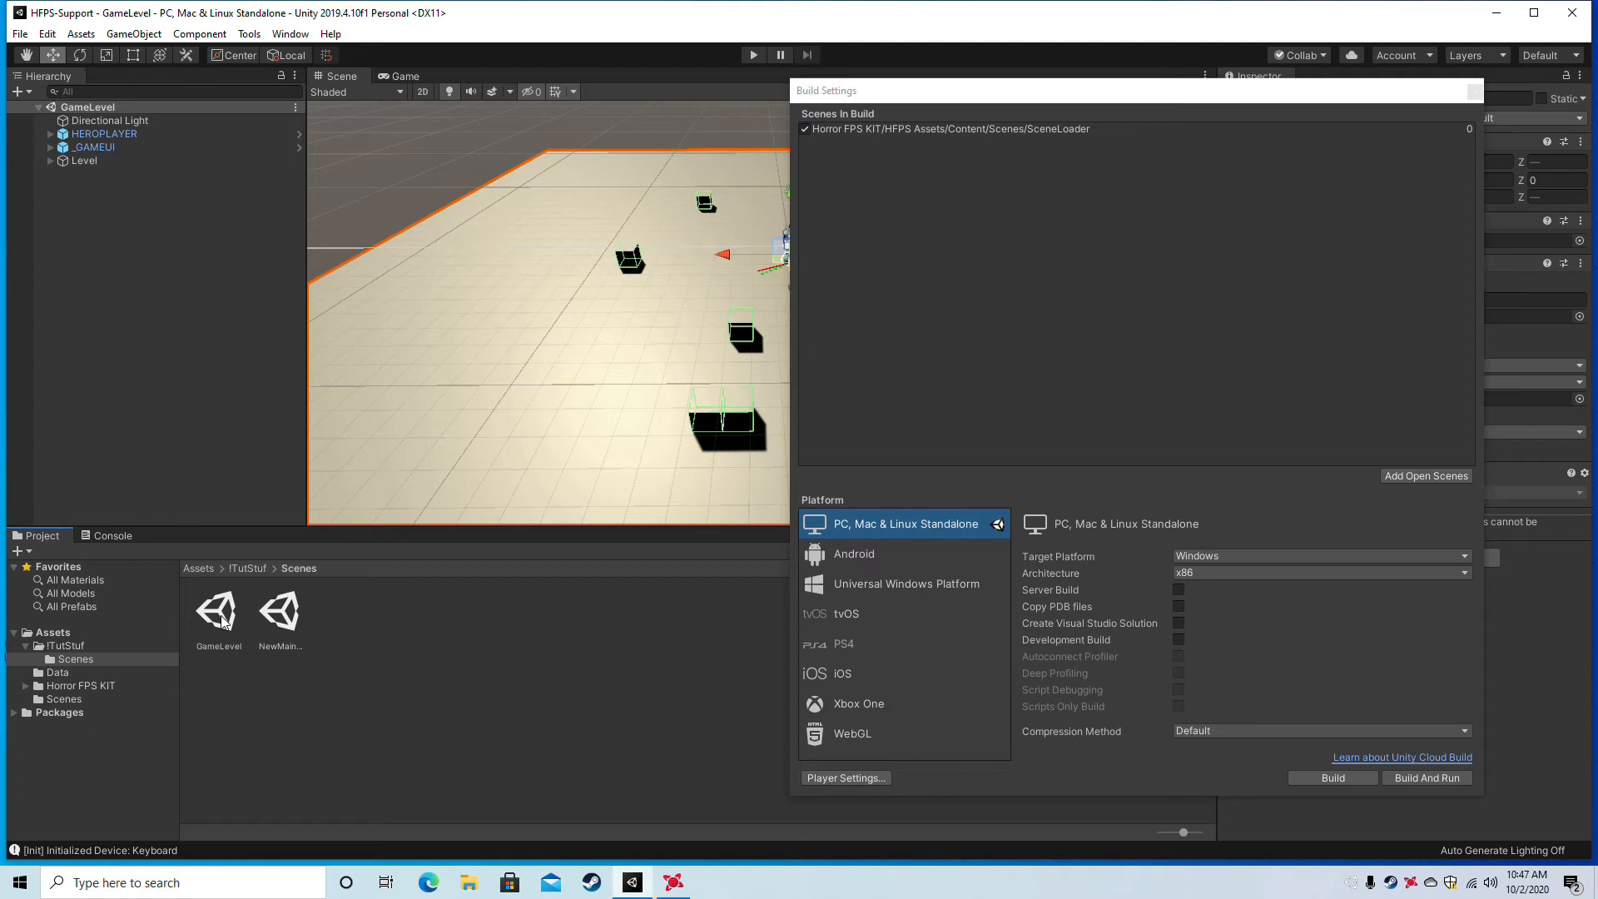
{"action": "left_click_drag", "start_coordinate": [277, 623], "coordinate": [876, 122]}
{"action": "left_click_drag", "start_coordinate": [285, 617], "coordinate": [855, 128]}
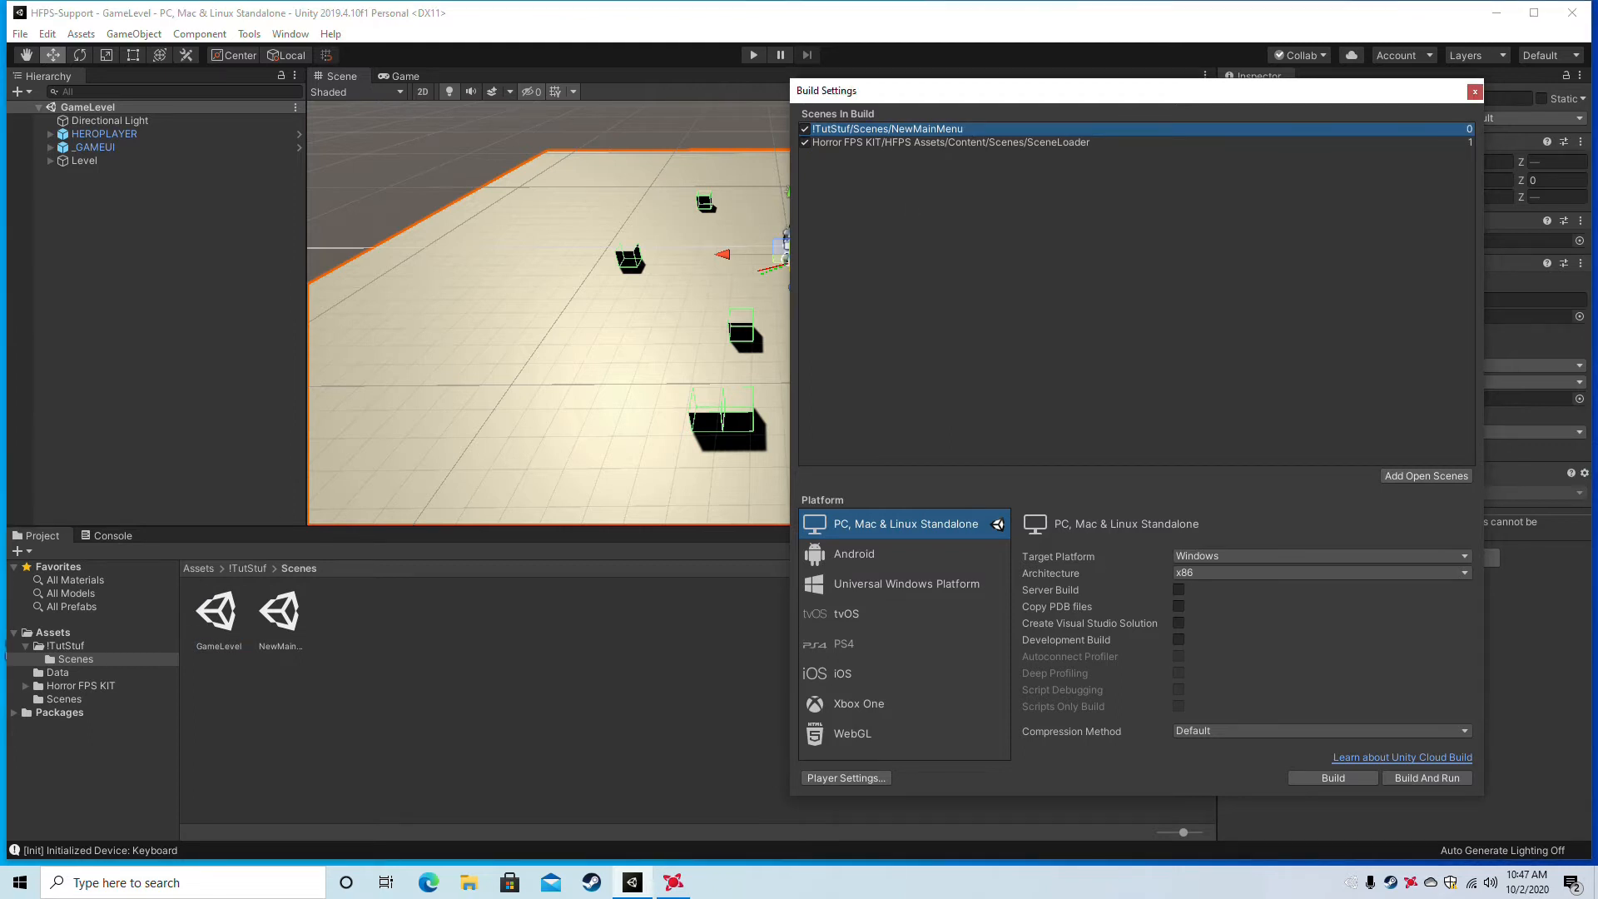
{"action": "left_click_drag", "start_coordinate": [218, 615], "coordinate": [906, 226]}
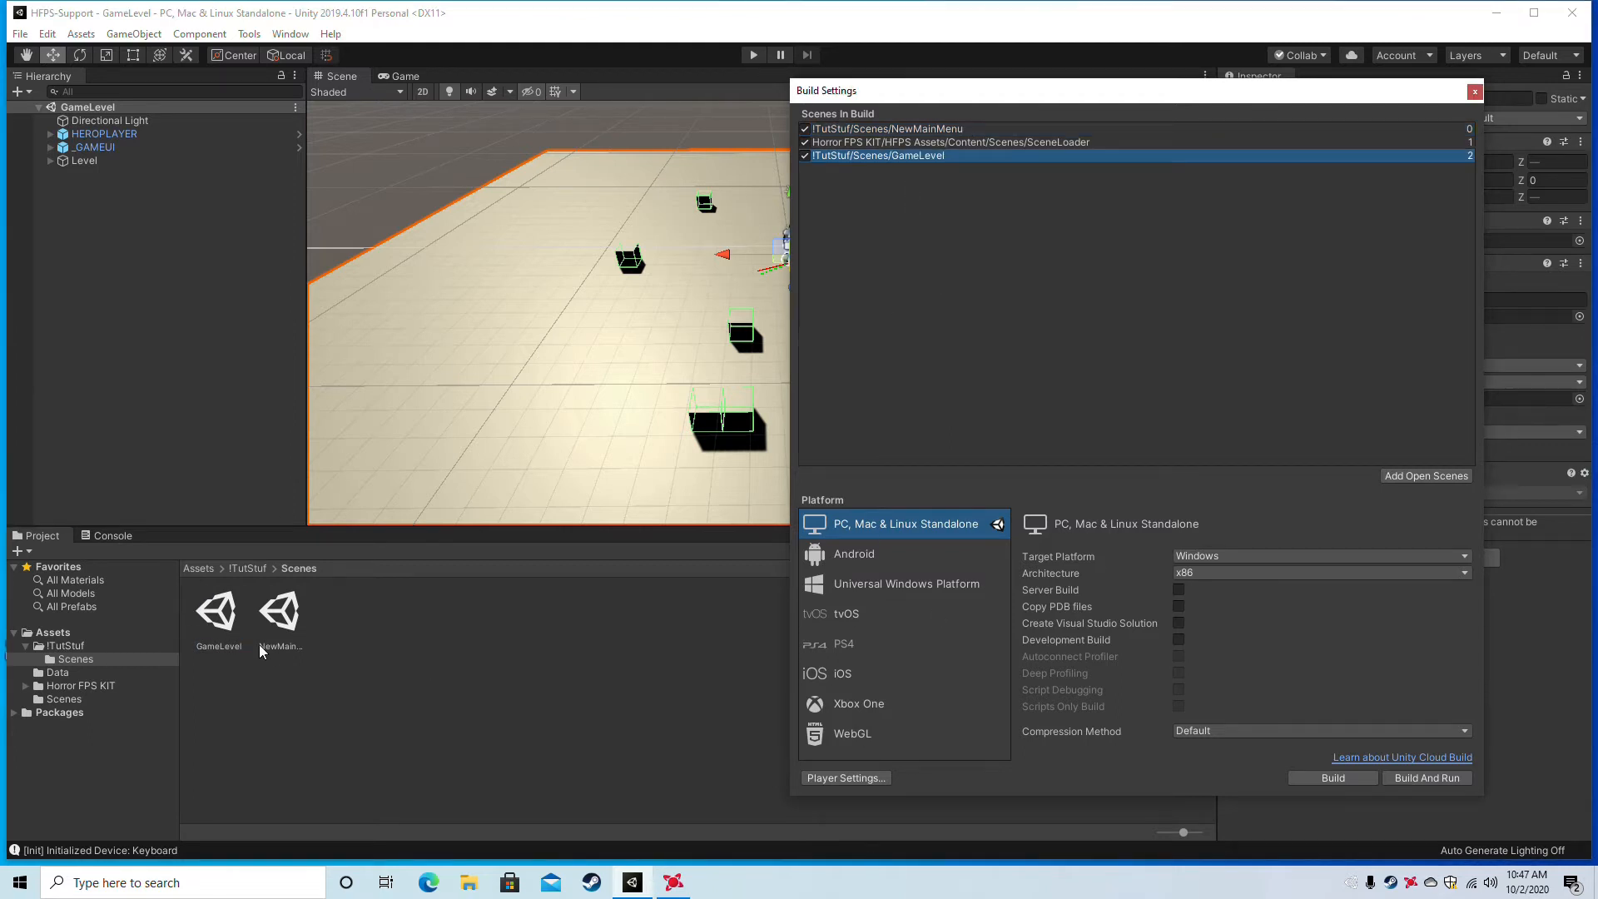
{"action": "left_click_drag", "start_coordinate": [1341, 95], "coordinate": [1214, 94]}
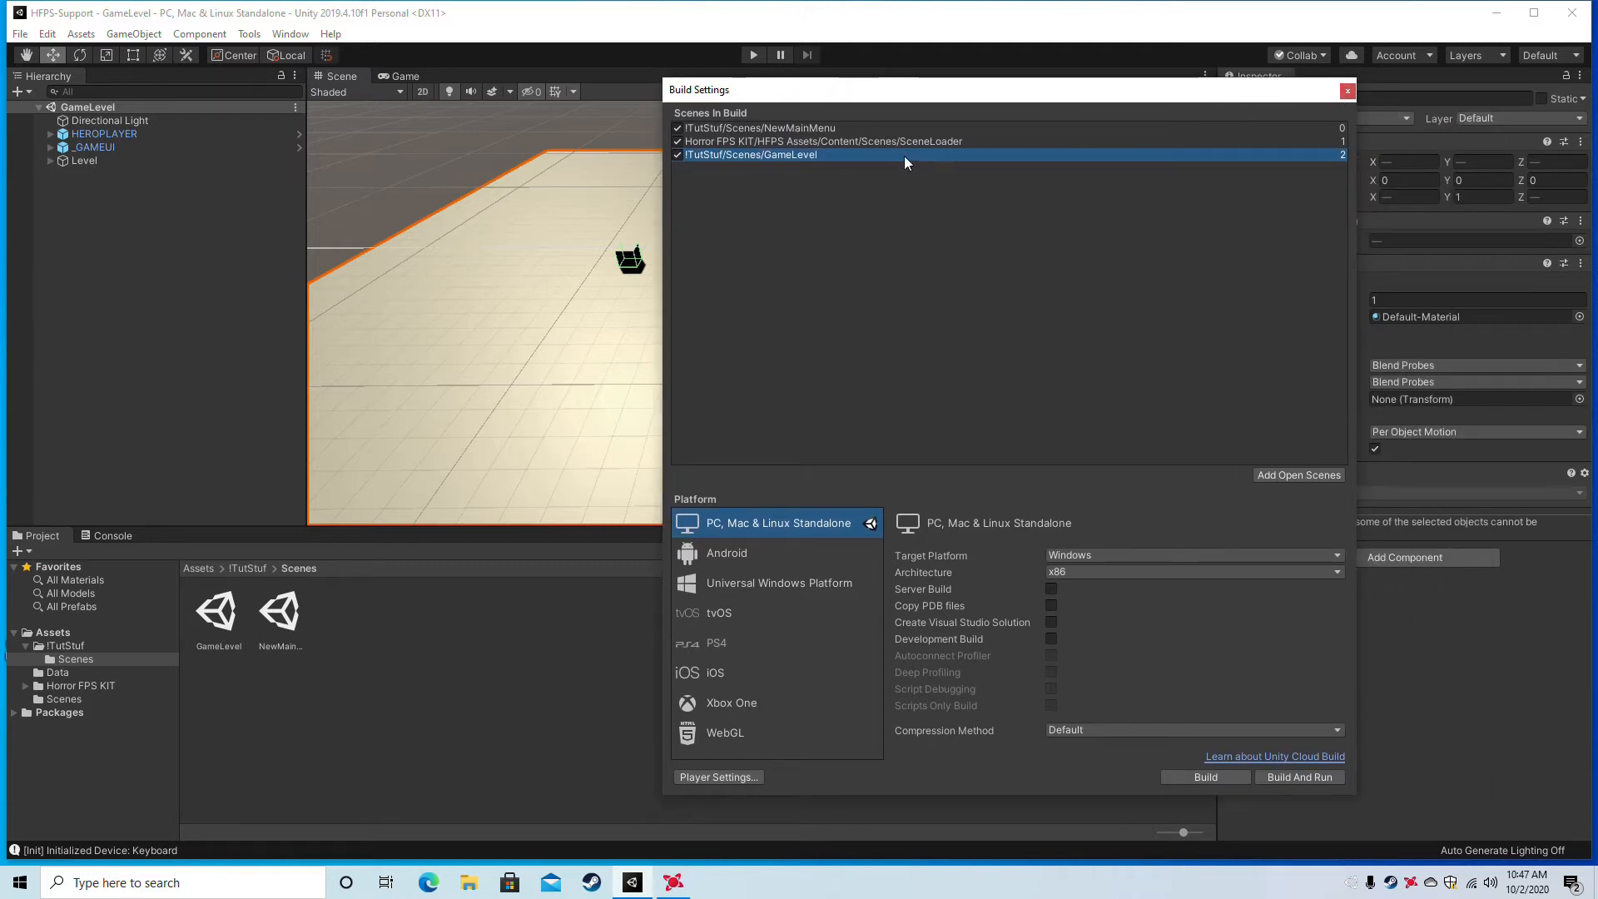
Locate the SceneLoader scene from the build list, close the build settings, and open that scene.
{"action": "left_click", "coordinate": [819, 141]}
{"action": "double_click", "coordinate": [824, 140]}
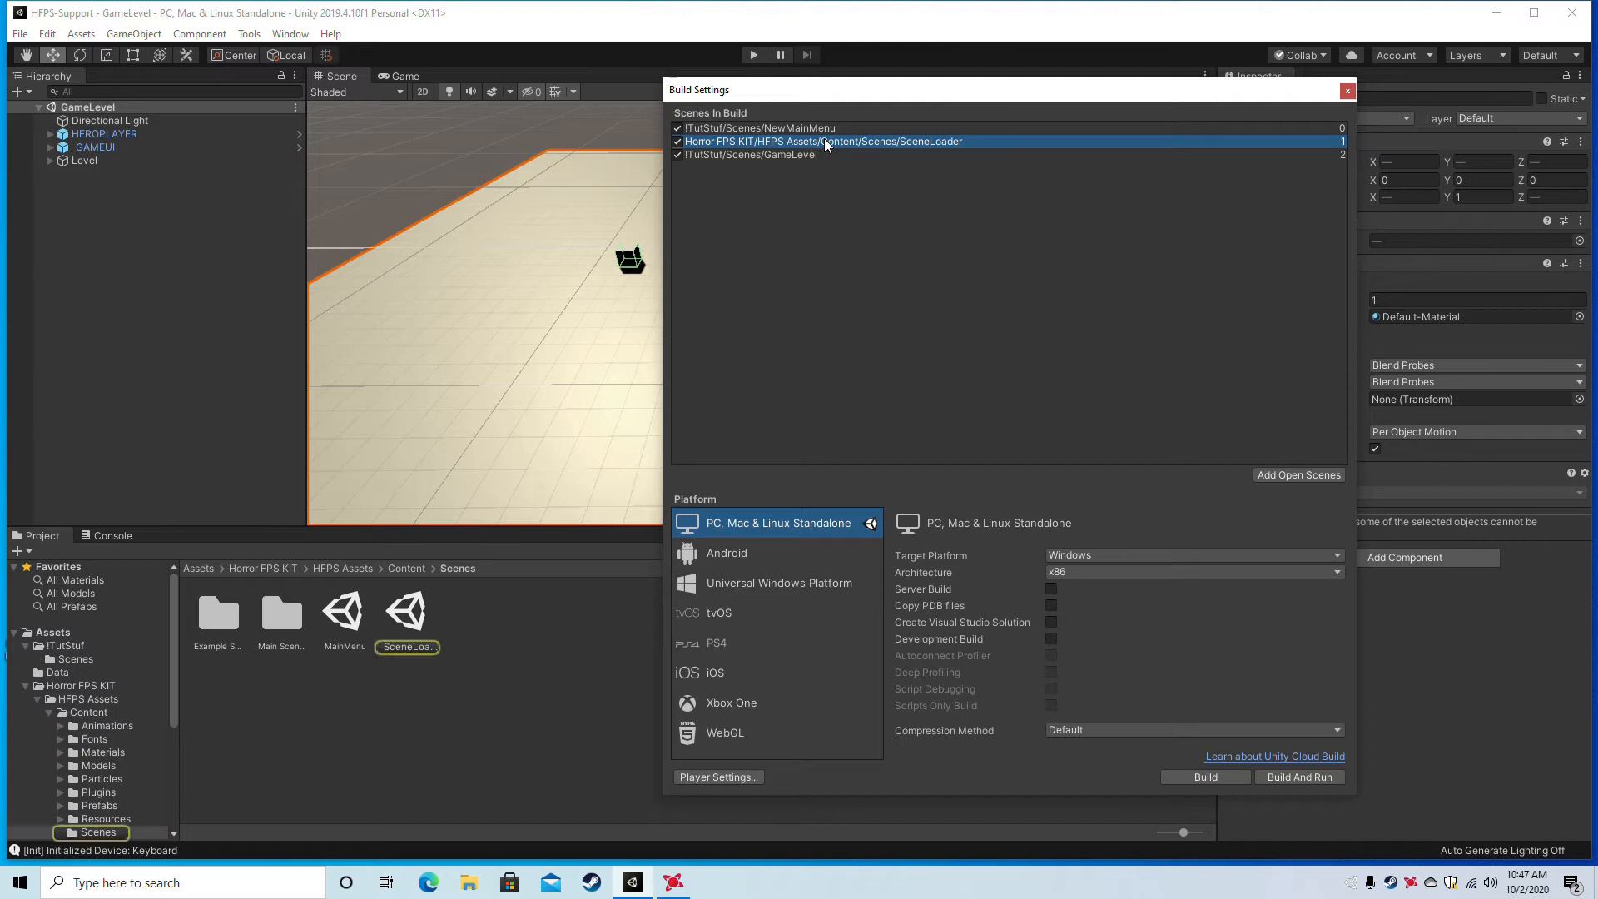
{"action": "left_click", "coordinate": [1348, 91]}
{"action": "left_click", "coordinate": [407, 614]}
{"action": "double_click", "coordinate": [407, 614]}
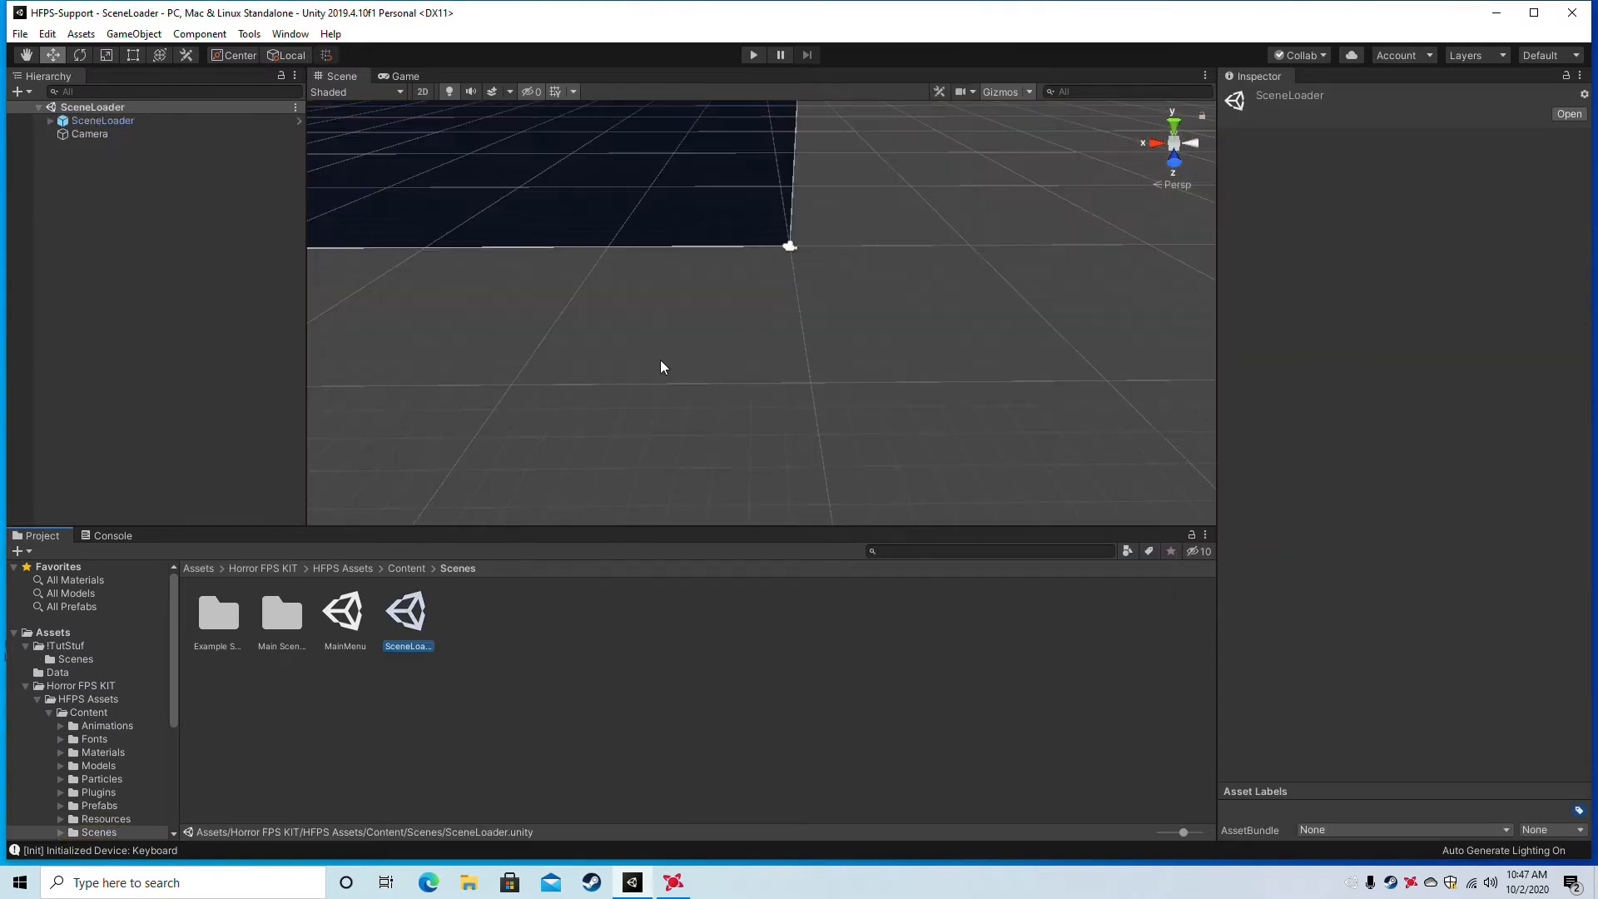
Examine the SceneLoader's LoadingScreen child and the Scene Infos entries in its Scene Loader script.
{"action": "left_click", "coordinate": [65, 123]}
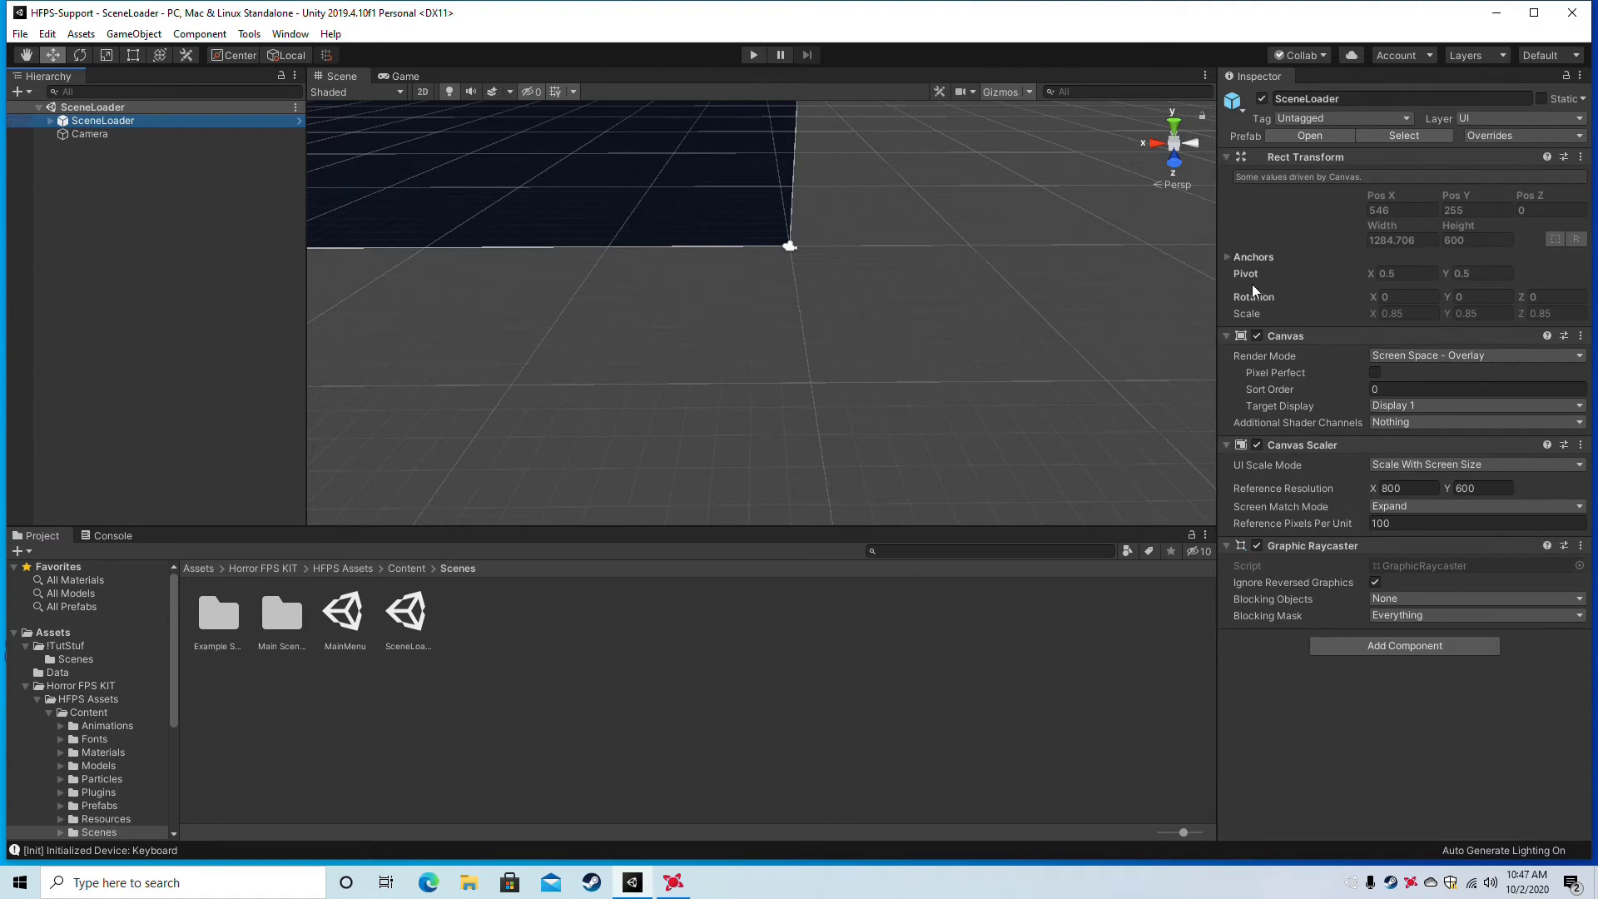
{"action": "left_click", "coordinate": [51, 121]}
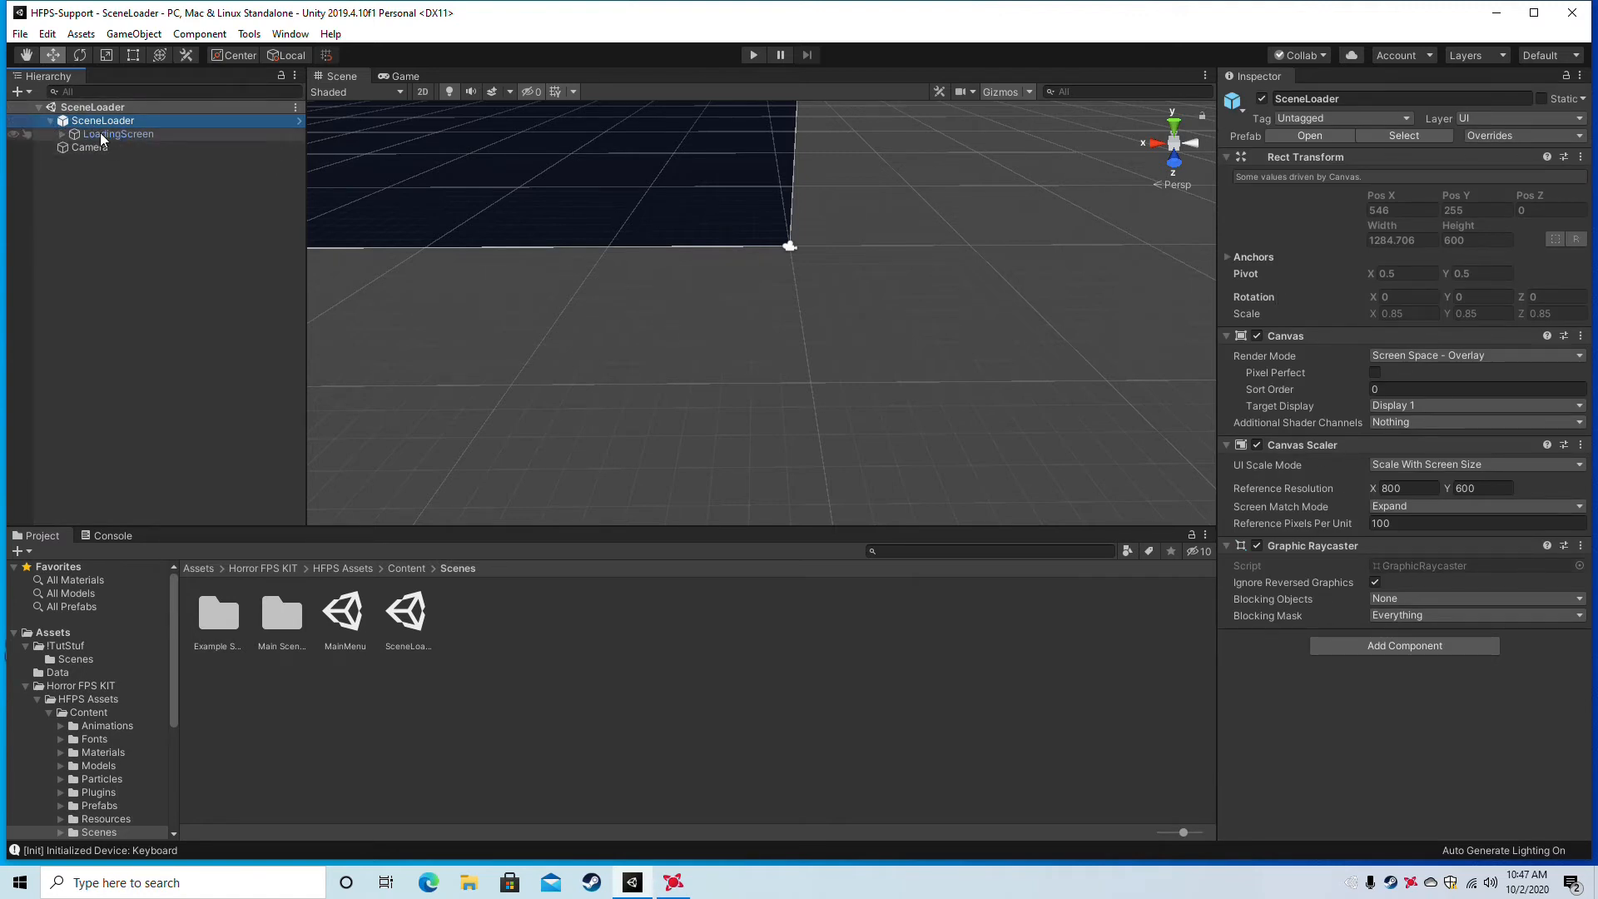
{"action": "left_click", "coordinate": [100, 133]}
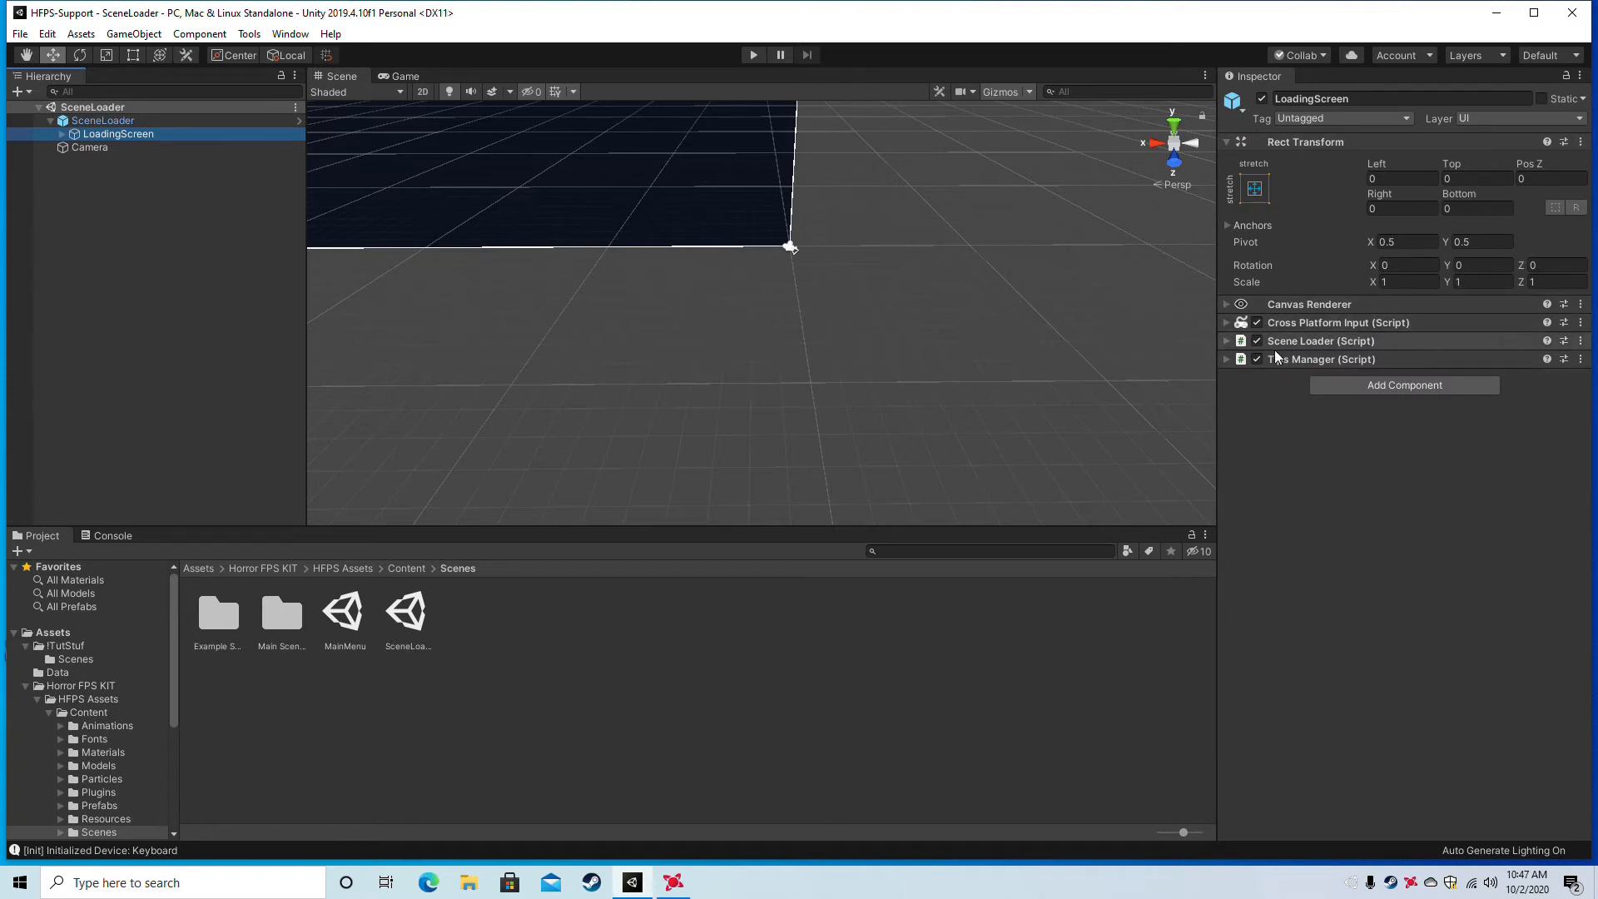
{"action": "left_click", "coordinate": [1226, 342]}
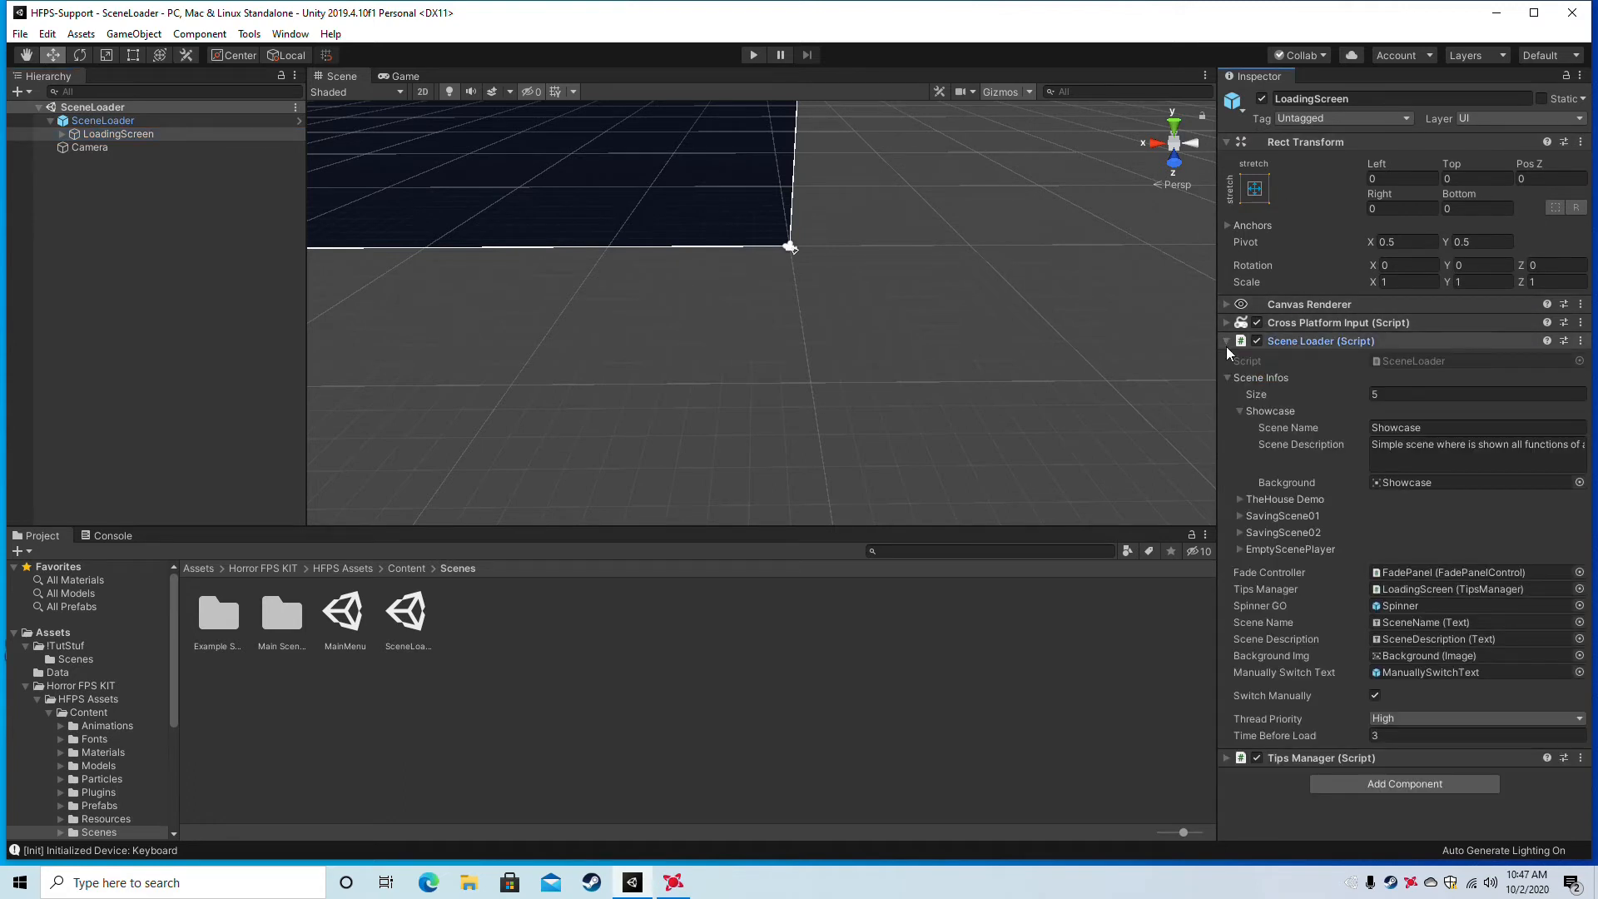
{"action": "left_click", "coordinate": [1241, 411]}
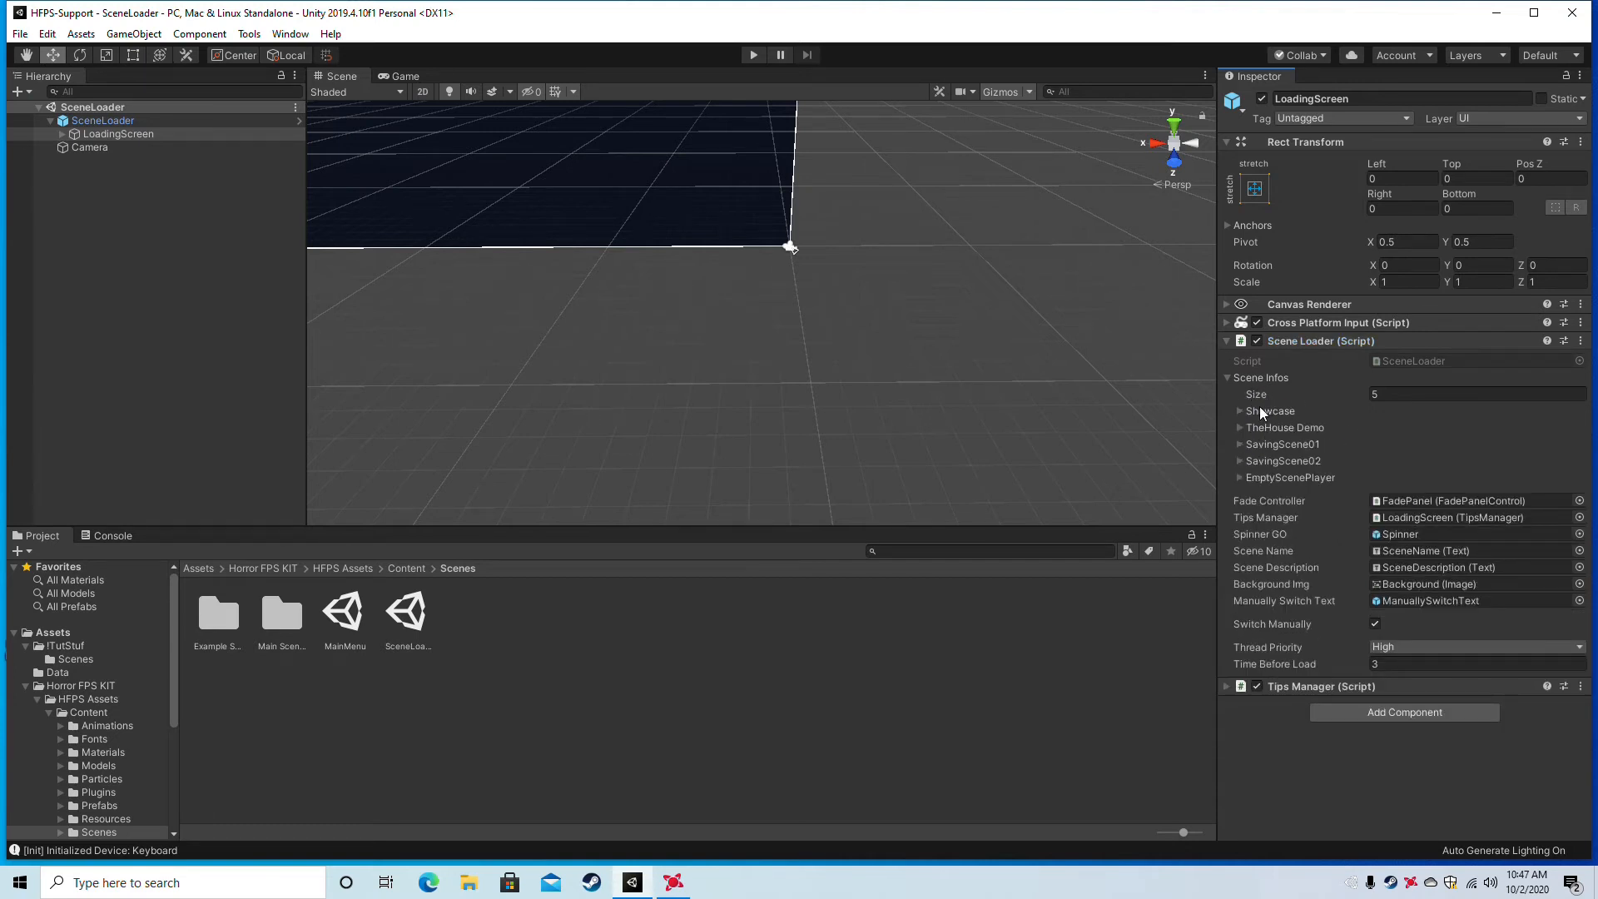
{"action": "left_click", "coordinate": [1233, 410]}
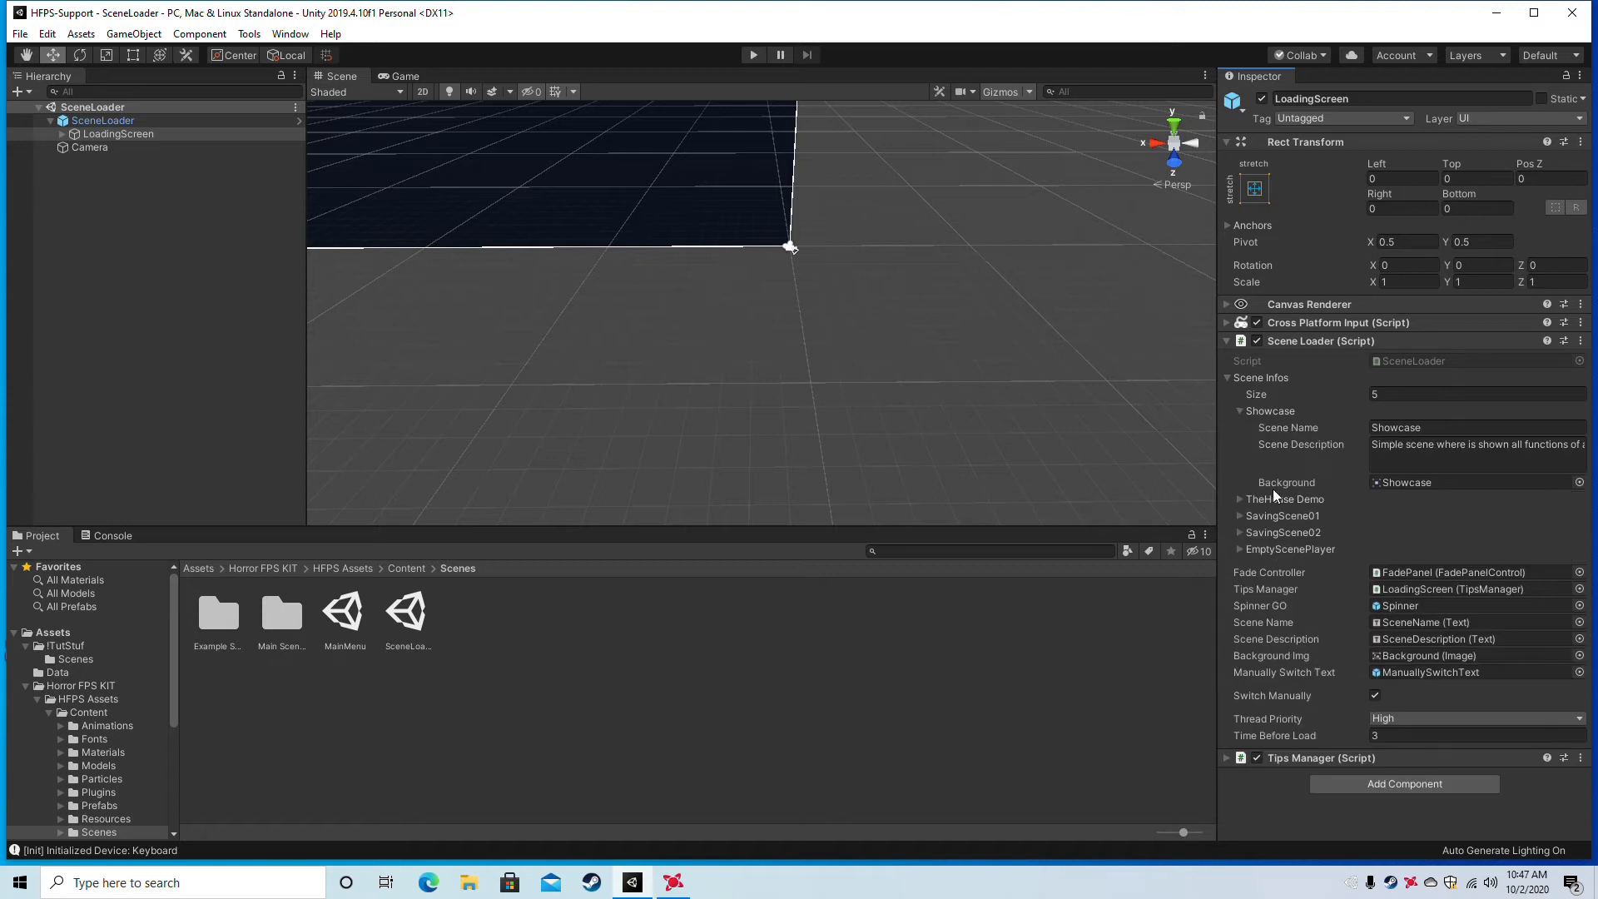
{"action": "left_click", "coordinate": [1239, 411]}
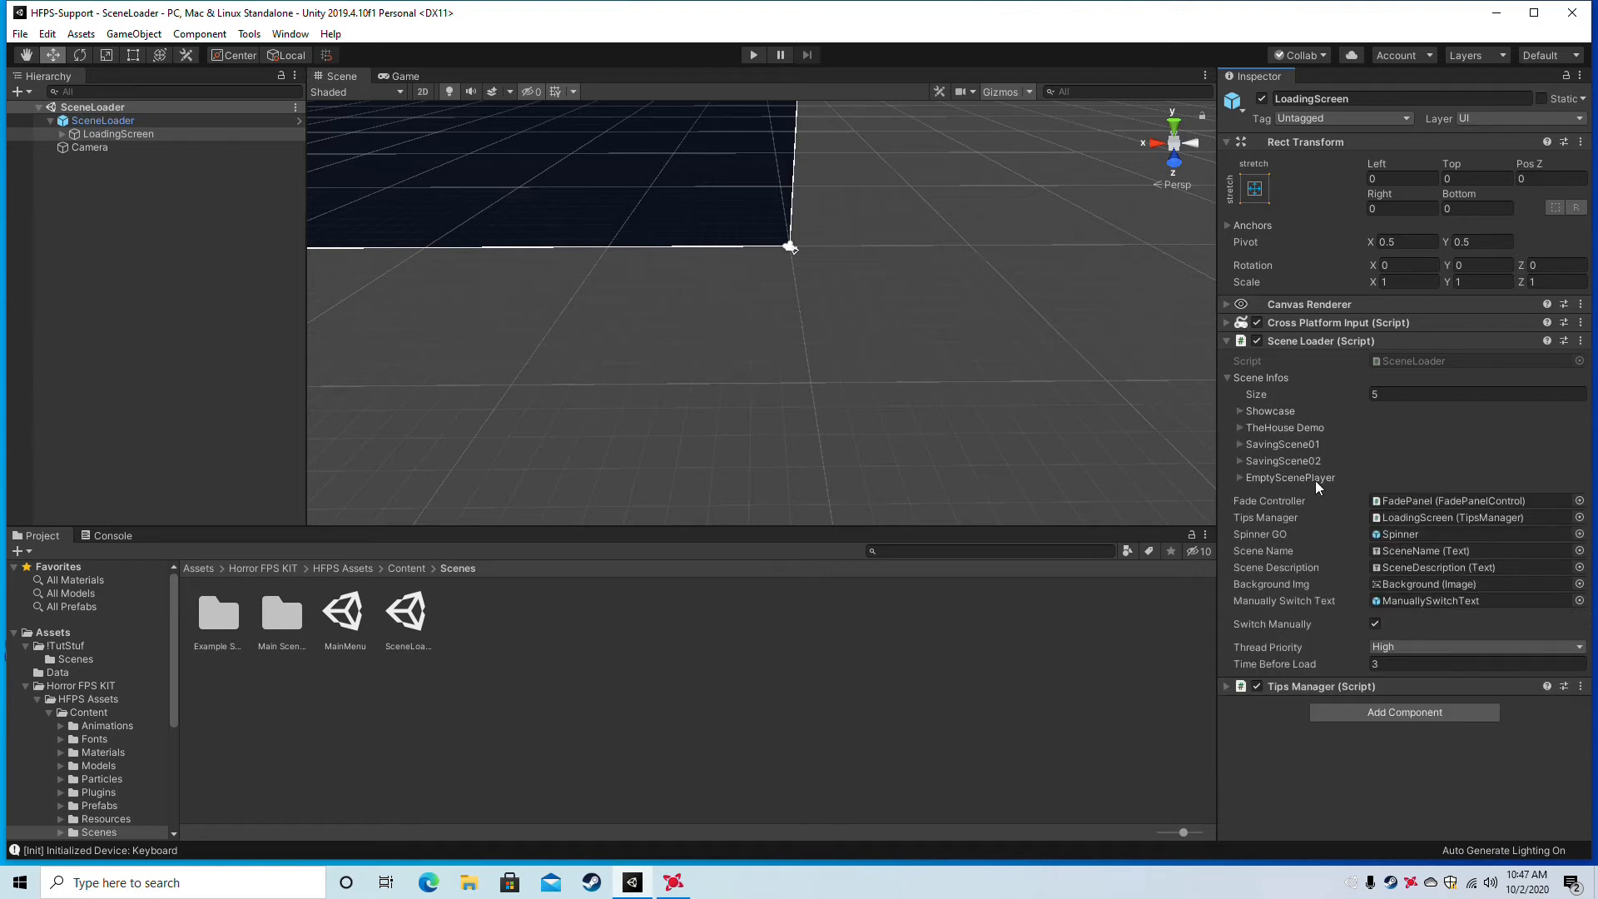
Clear the Scene Infos list by setting its size to 0, and set the size to 1 for one blank entry.
{"action": "left_click", "coordinate": [1389, 393]}
{"action": "type", "text": "0"}
{"action": "key", "text": "Return"}
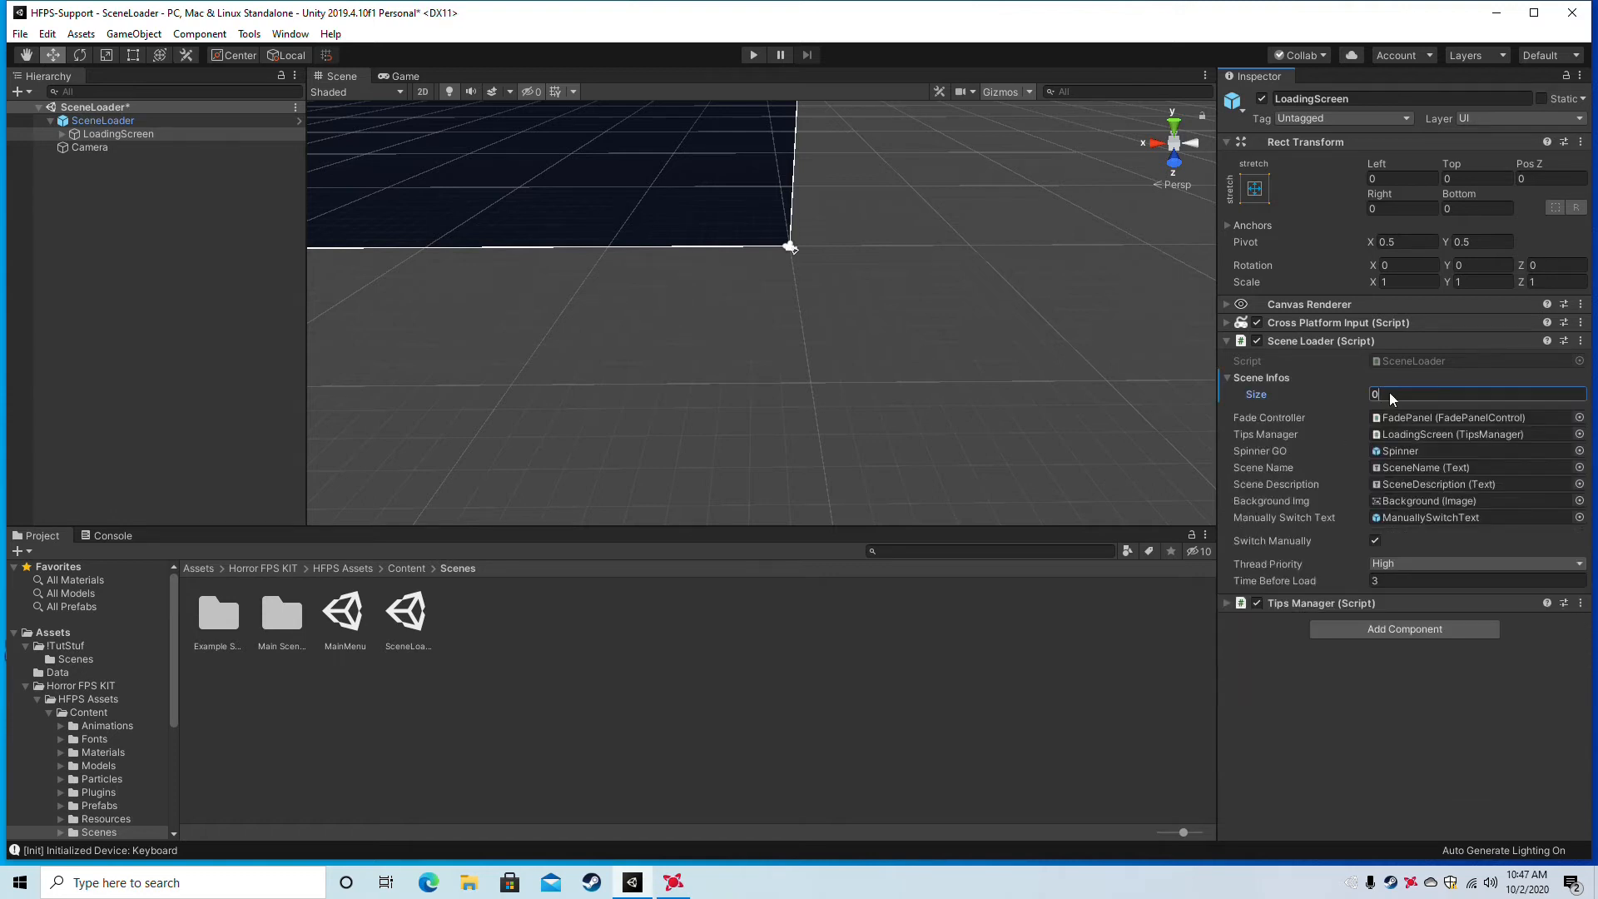
{"action": "type", "text": "1"}
{"action": "key", "text": "Return"}
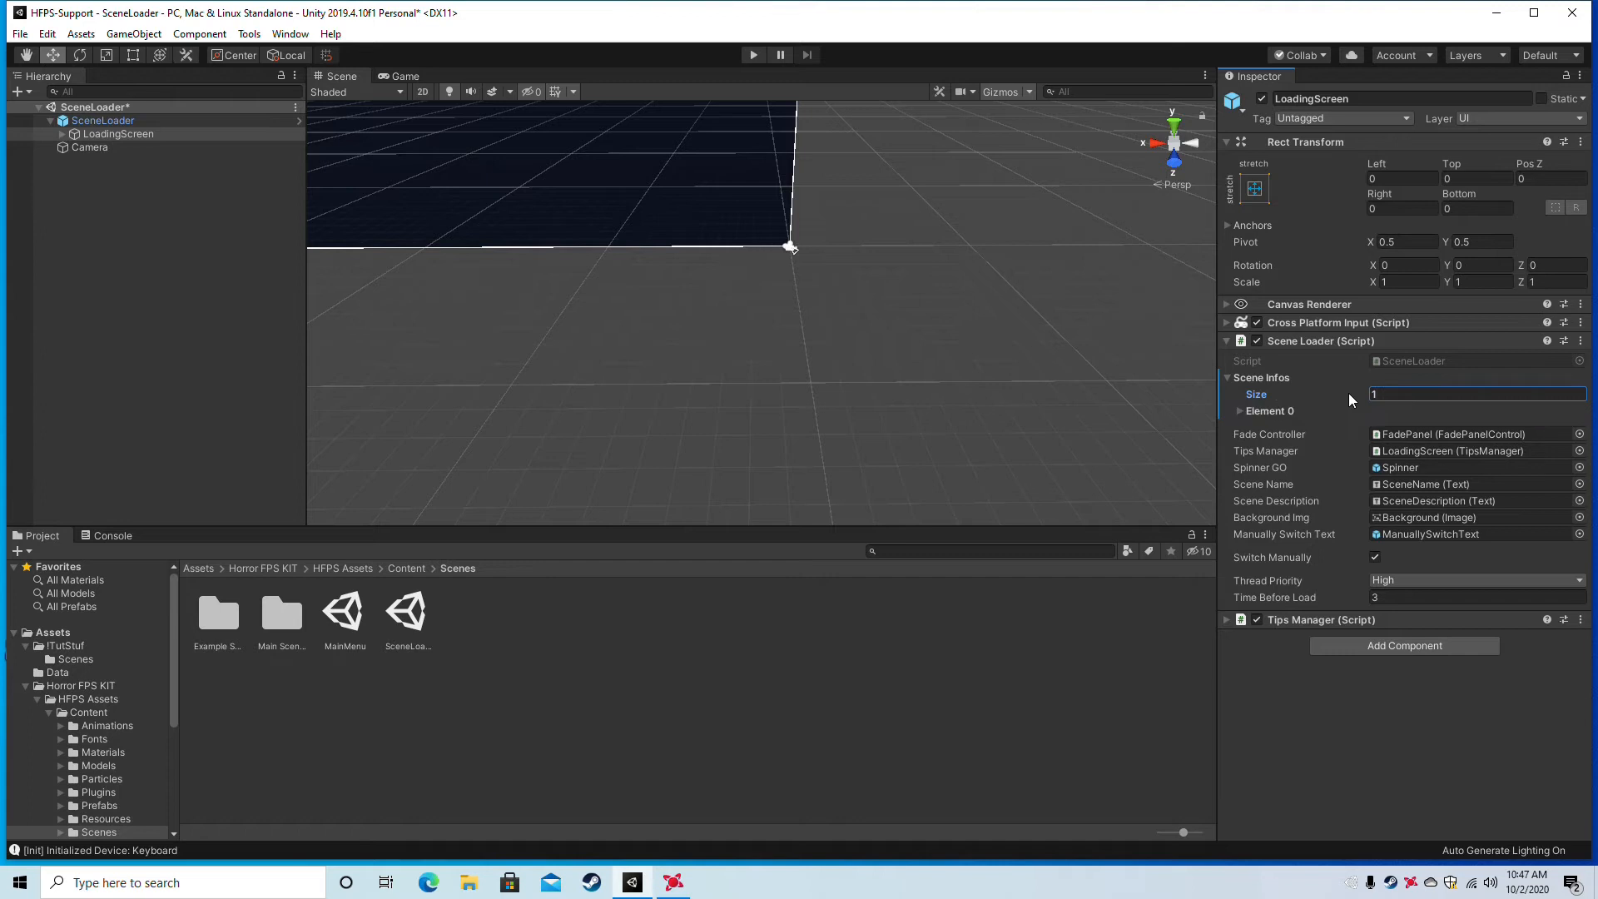
Set the scene name of the single Scene Infos entry to GameLevel, matching the scene file in !TutStuf/Scenes.
{"action": "left_click", "coordinate": [1240, 411]}
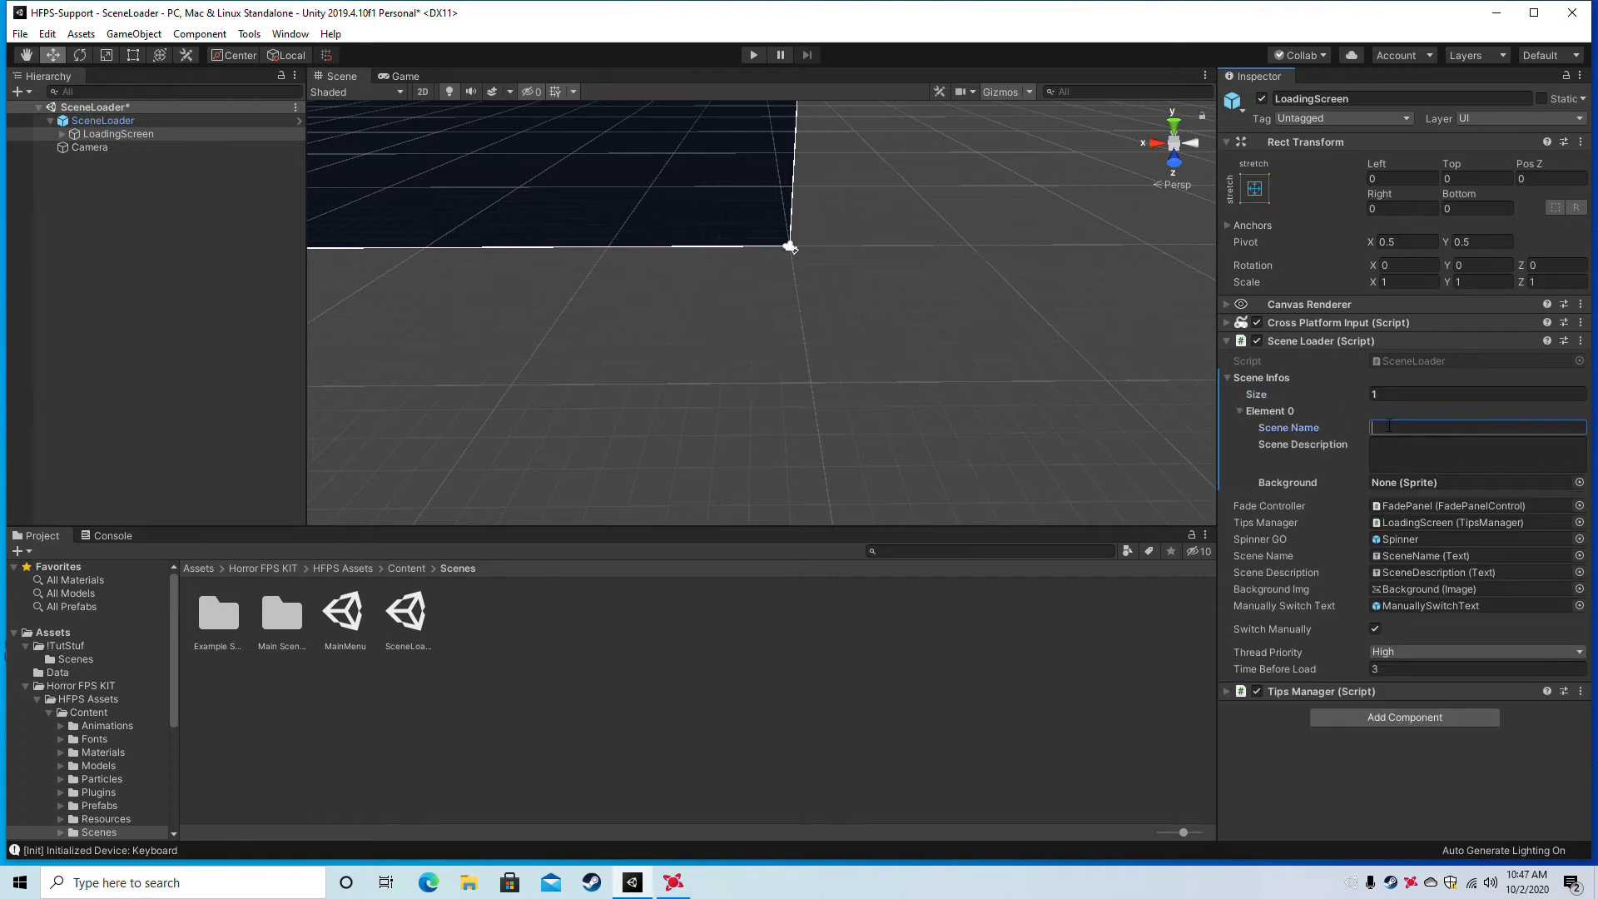
{"action": "type", "text": "S"}
{"action": "key", "text": "BackSpace"}
{"action": "left_click", "coordinate": [68, 659]}
{"action": "left_click", "coordinate": [1381, 427]}
{"action": "type", "text": "GameLevel"}
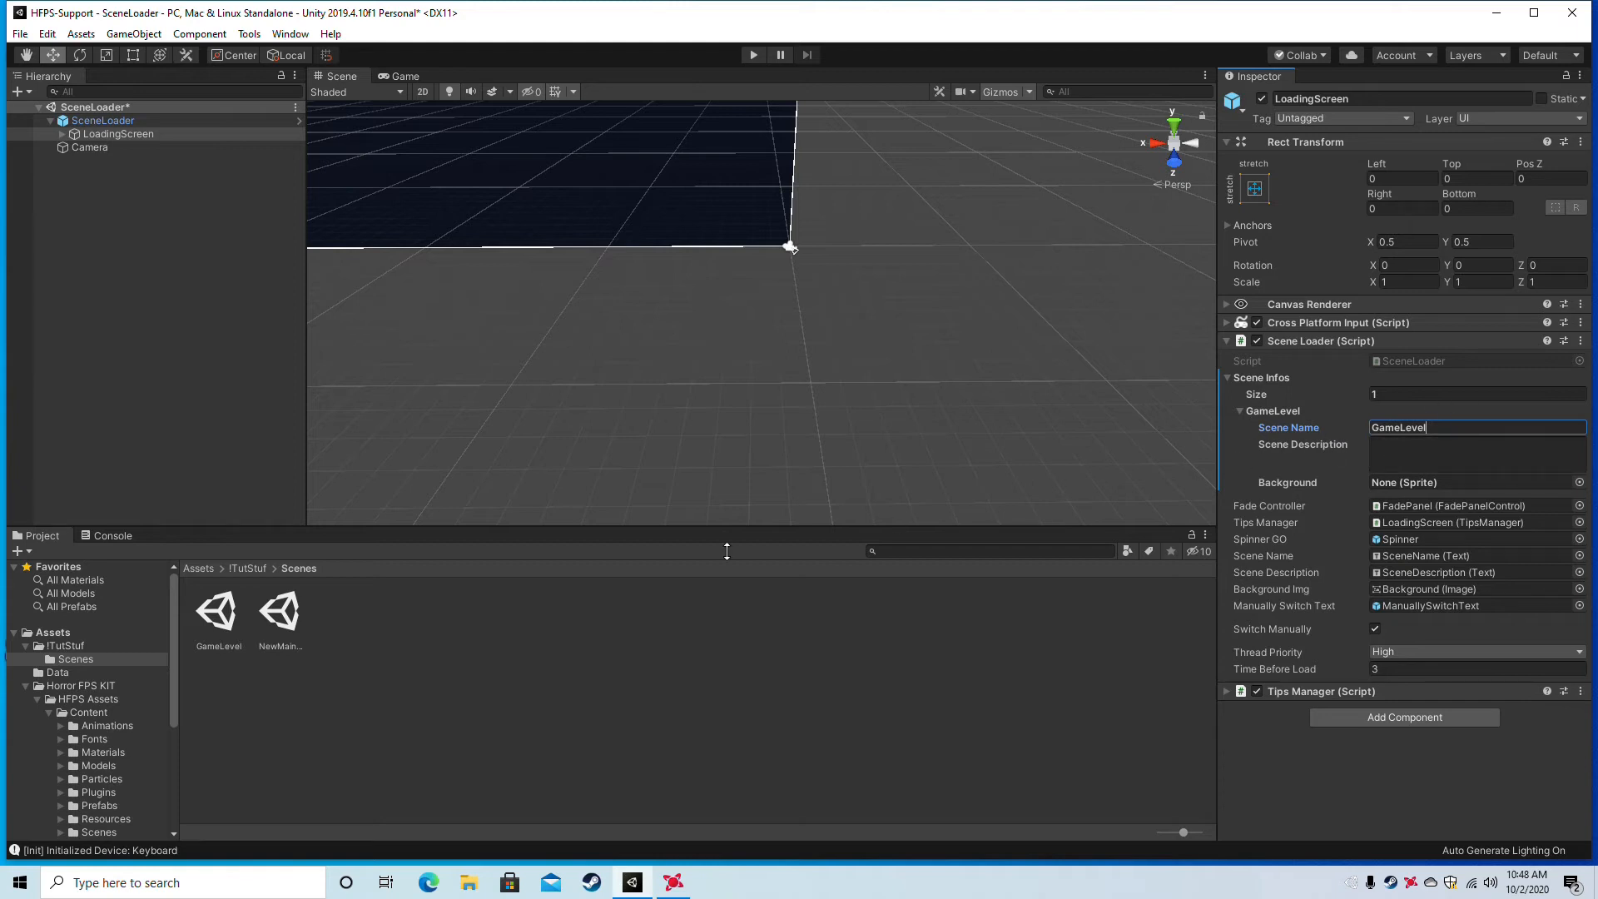
Set the scene description of the GameLevel entry to "Water level".
{"action": "left_click", "coordinate": [1394, 443]}
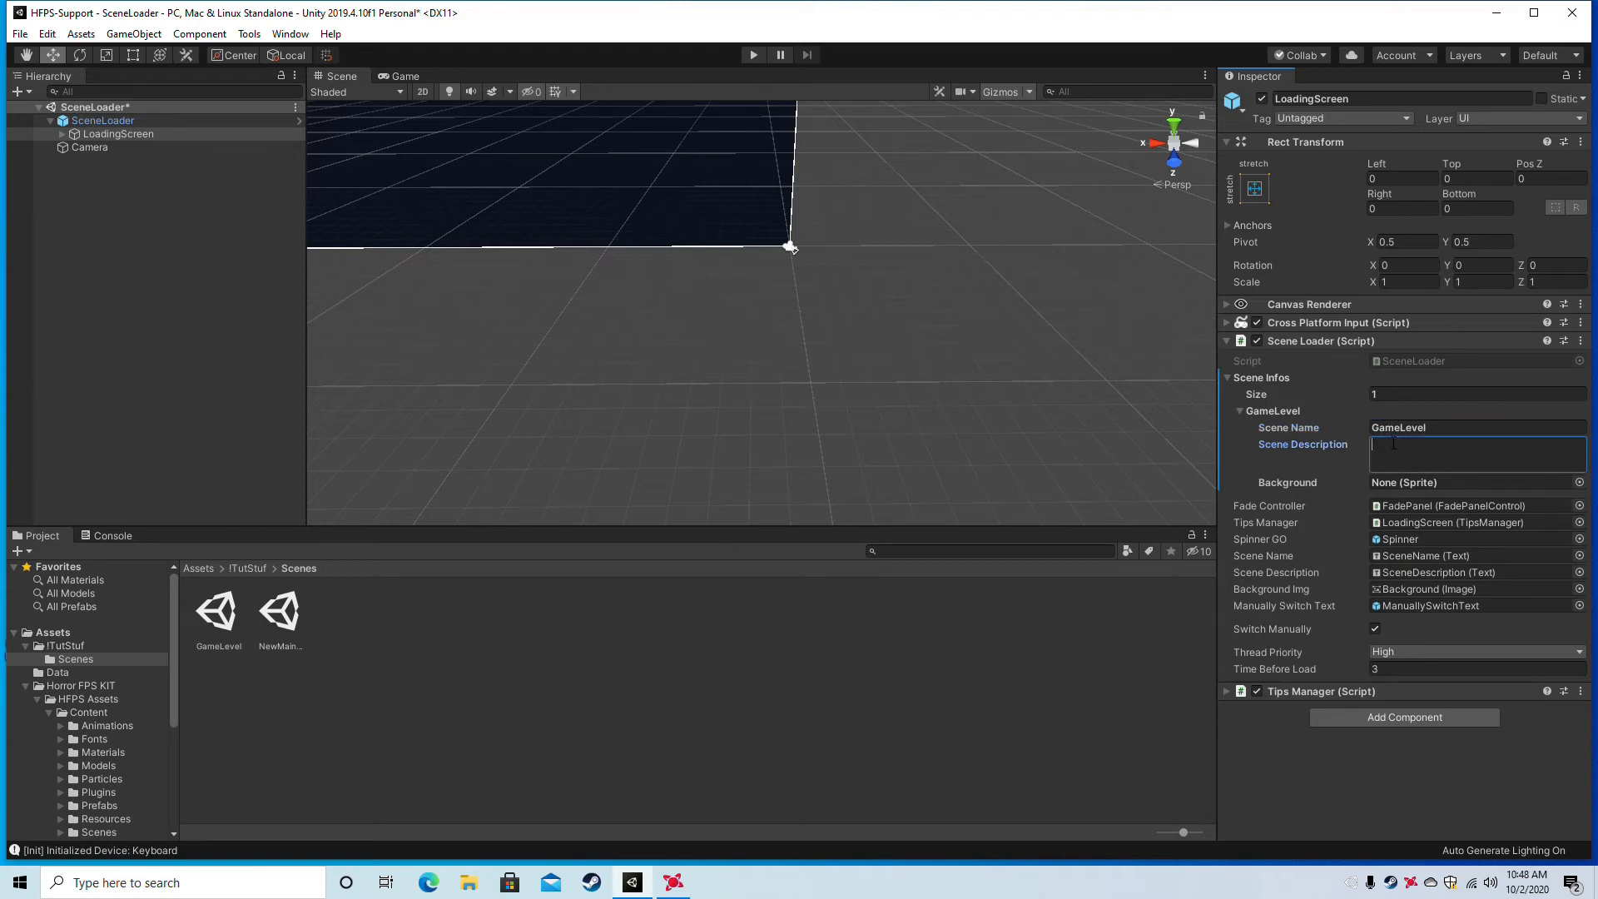
{"action": "type", "text": "a;lksdjfs asldkfjaks d"}
{"action": "key", "text": "BackSpace"}
{"action": "key", "text": "BackSpace"}
{"action": "key", "text": "BackSpace"}
{"action": "key", "text": "BackSpace"}
{"action": "key", "text": "BackSpace"}
{"action": "key", "text": "BackSpace"}
{"action": "key", "text": "BackSpace"}
{"action": "key", "text": "BackSpace"}
{"action": "key", "text": "BackSpace"}
{"action": "key", "text": "BackSpace"}
{"action": "key", "text": "BackSpace"}
{"action": "key", "text": "BackSpace"}
{"action": "key", "text": "BackSpace"}
{"action": "key", "text": "BackSpace"}
{"action": "key", "text": "BackSpace"}
{"action": "key", "text": "BackSpace"}
{"action": "key", "text": "BackSpace"}
{"action": "key", "text": "BackSpace"}
{"action": "key", "text": "BackSpace"}
{"action": "key", "text": "BackSpace"}
Search the sprites for "water" and assign the matching sprite as the GameLevel entry's background.
{"action": "left_click", "coordinate": [1579, 482]}
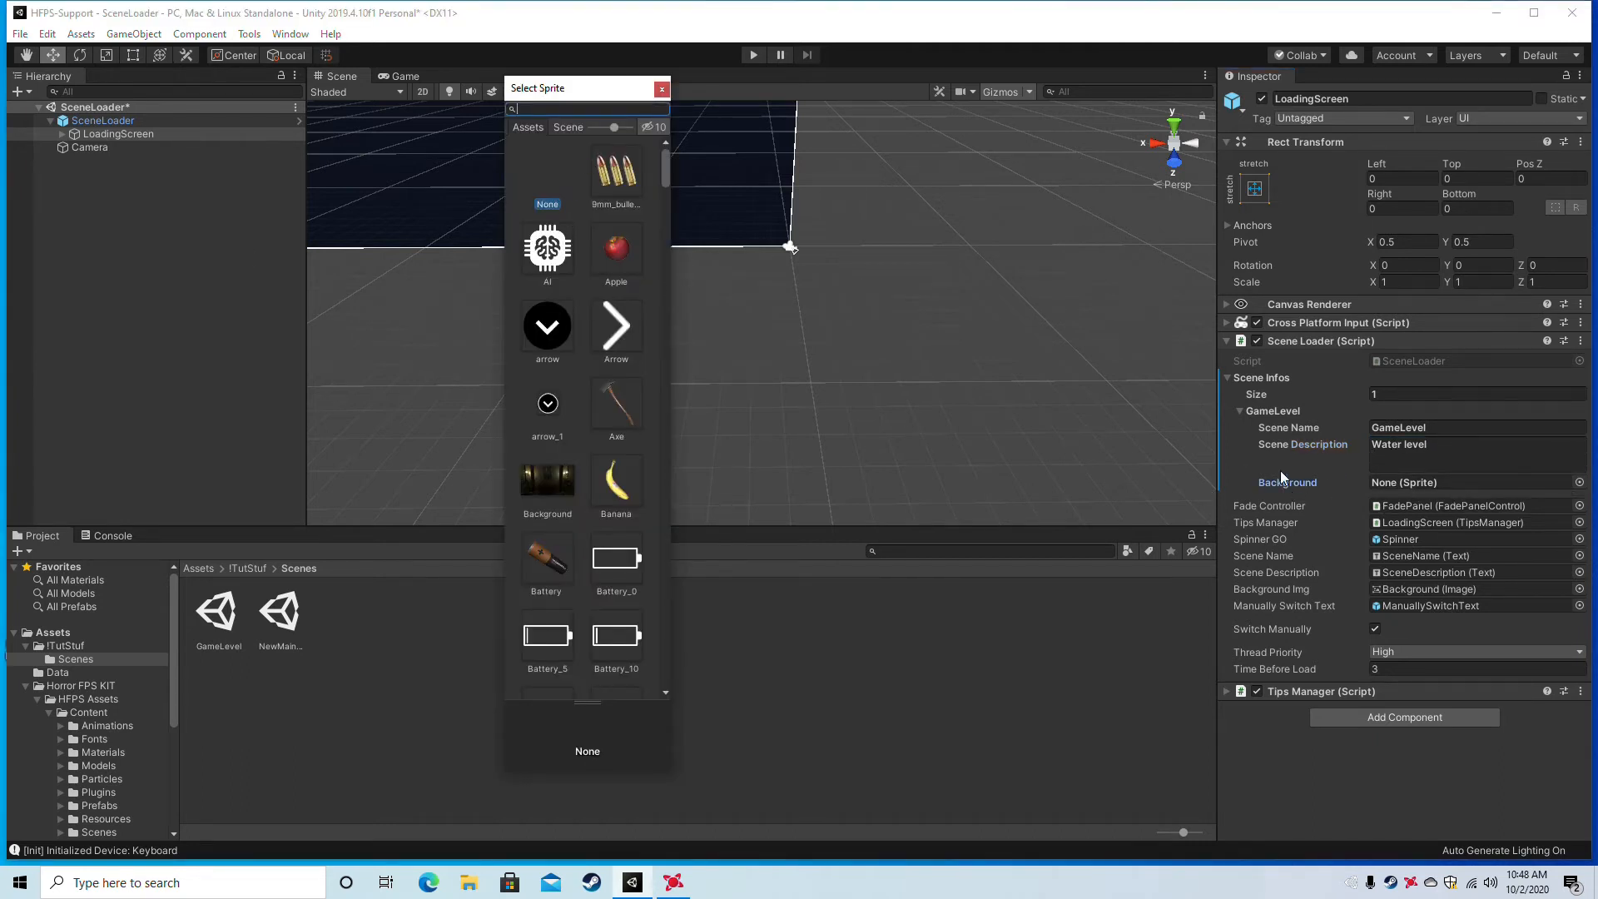
{"action": "scroll", "coordinate": [615, 481], "scroll_direction": "down", "scroll_amount": 10}
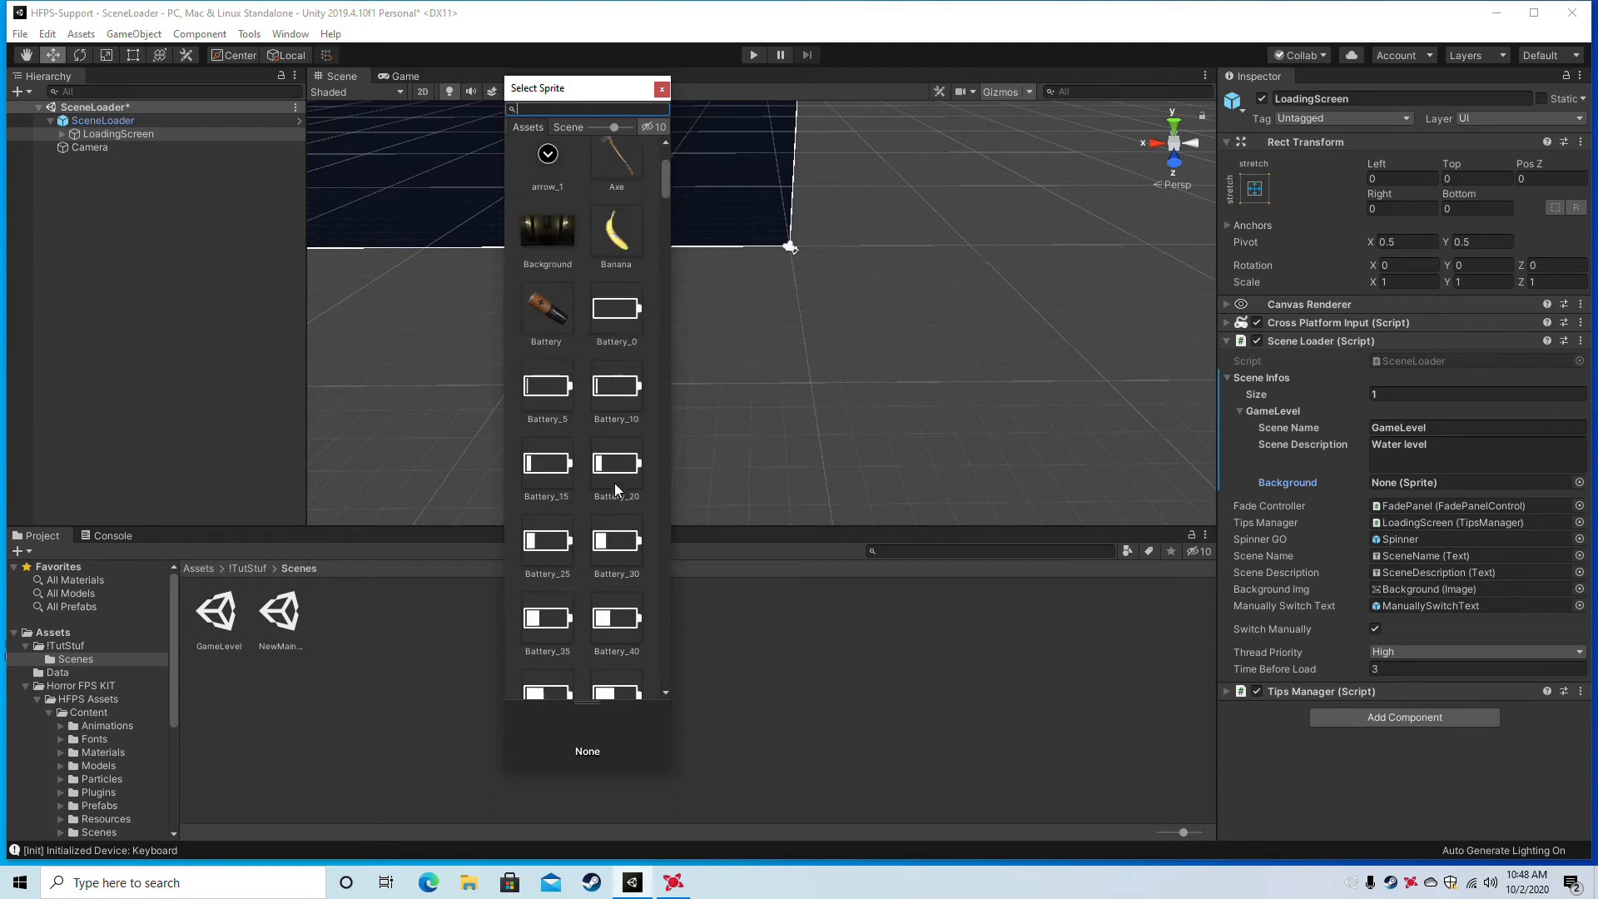
{"action": "scroll", "coordinate": [616, 479], "scroll_direction": "up", "scroll_amount": 10}
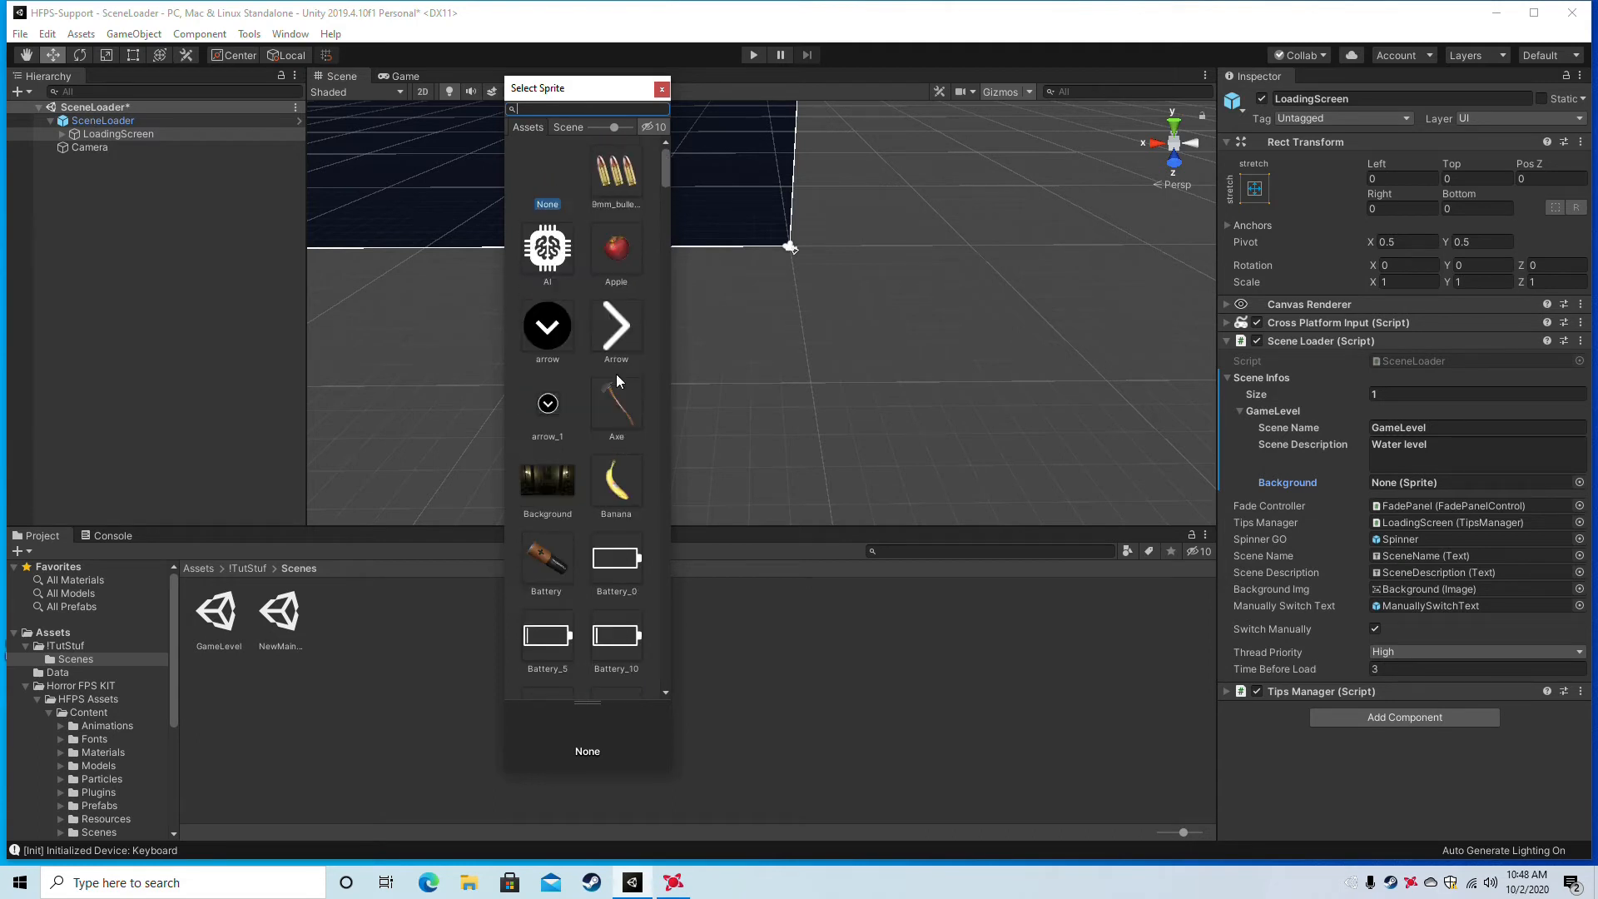
{"action": "type", "text": "water"}
{"action": "double_click", "coordinate": [626, 170]}
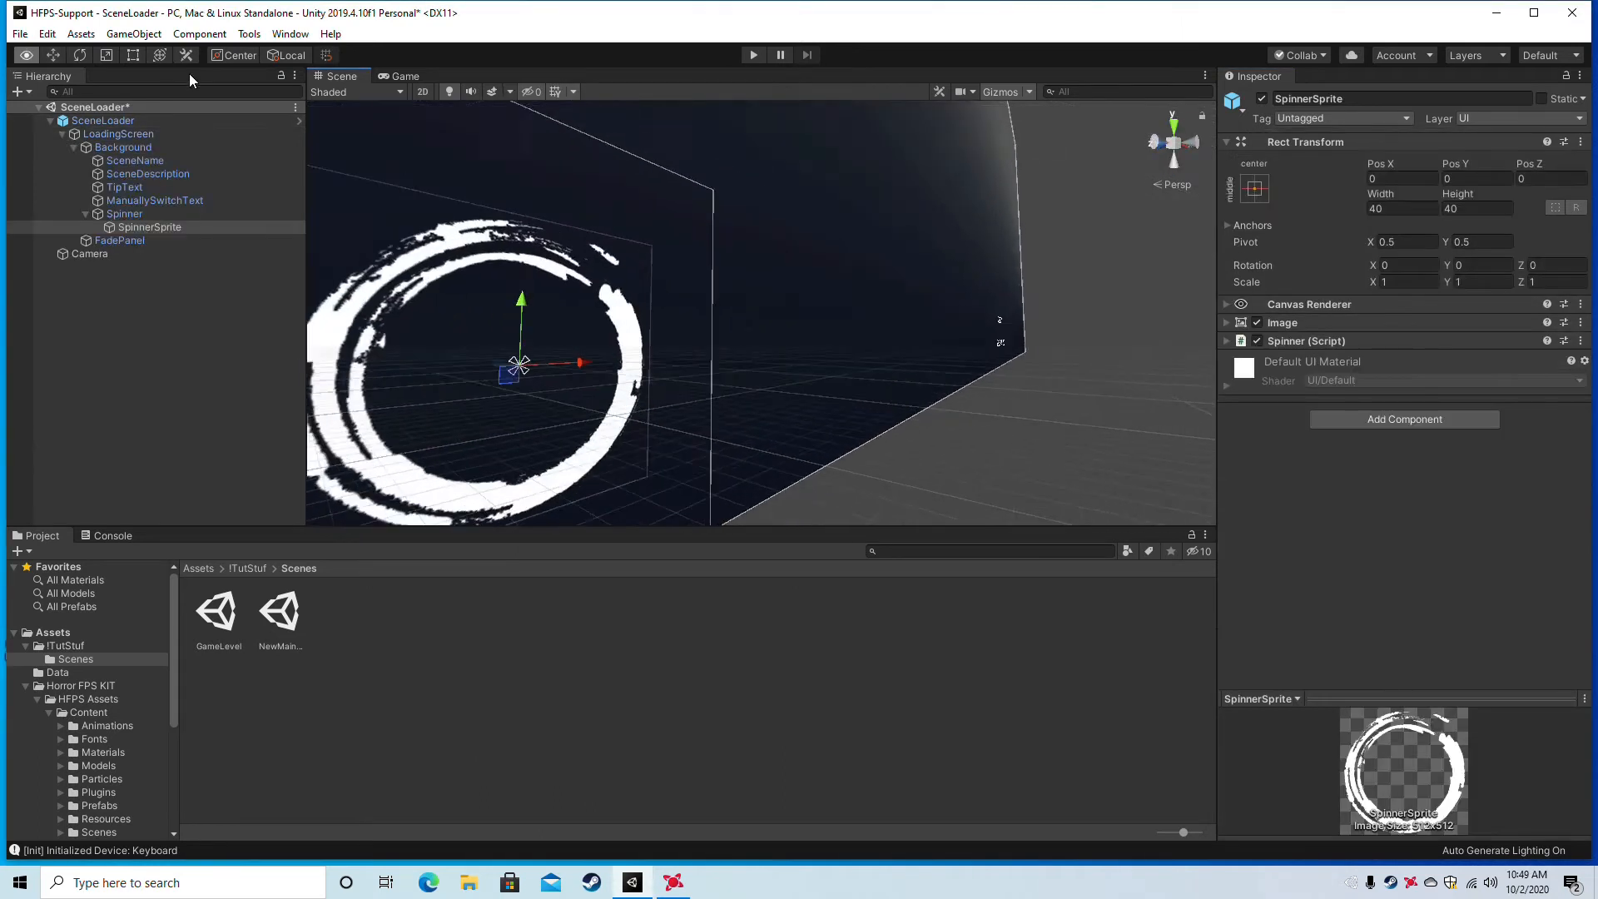
Reduce the Tips list in the LoadingScreen object's Tips Manager to a size of 1.
{"action": "right_click_drag", "start_coordinate": [188, 74], "coordinate": [547, 122]}
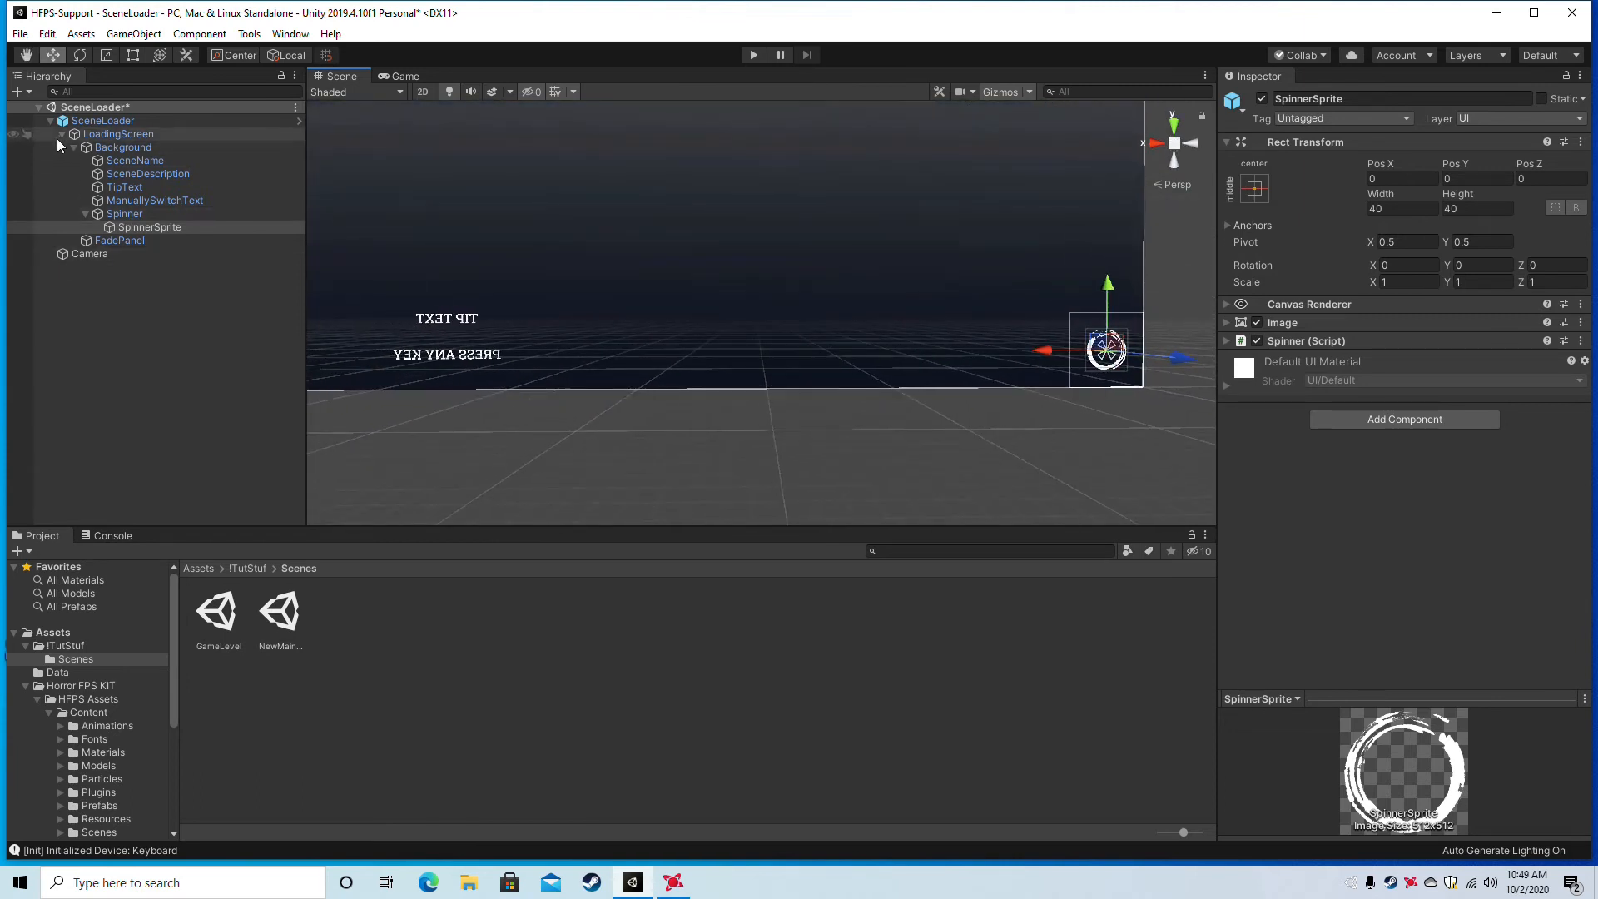
{"action": "left_click", "coordinate": [101, 120]}
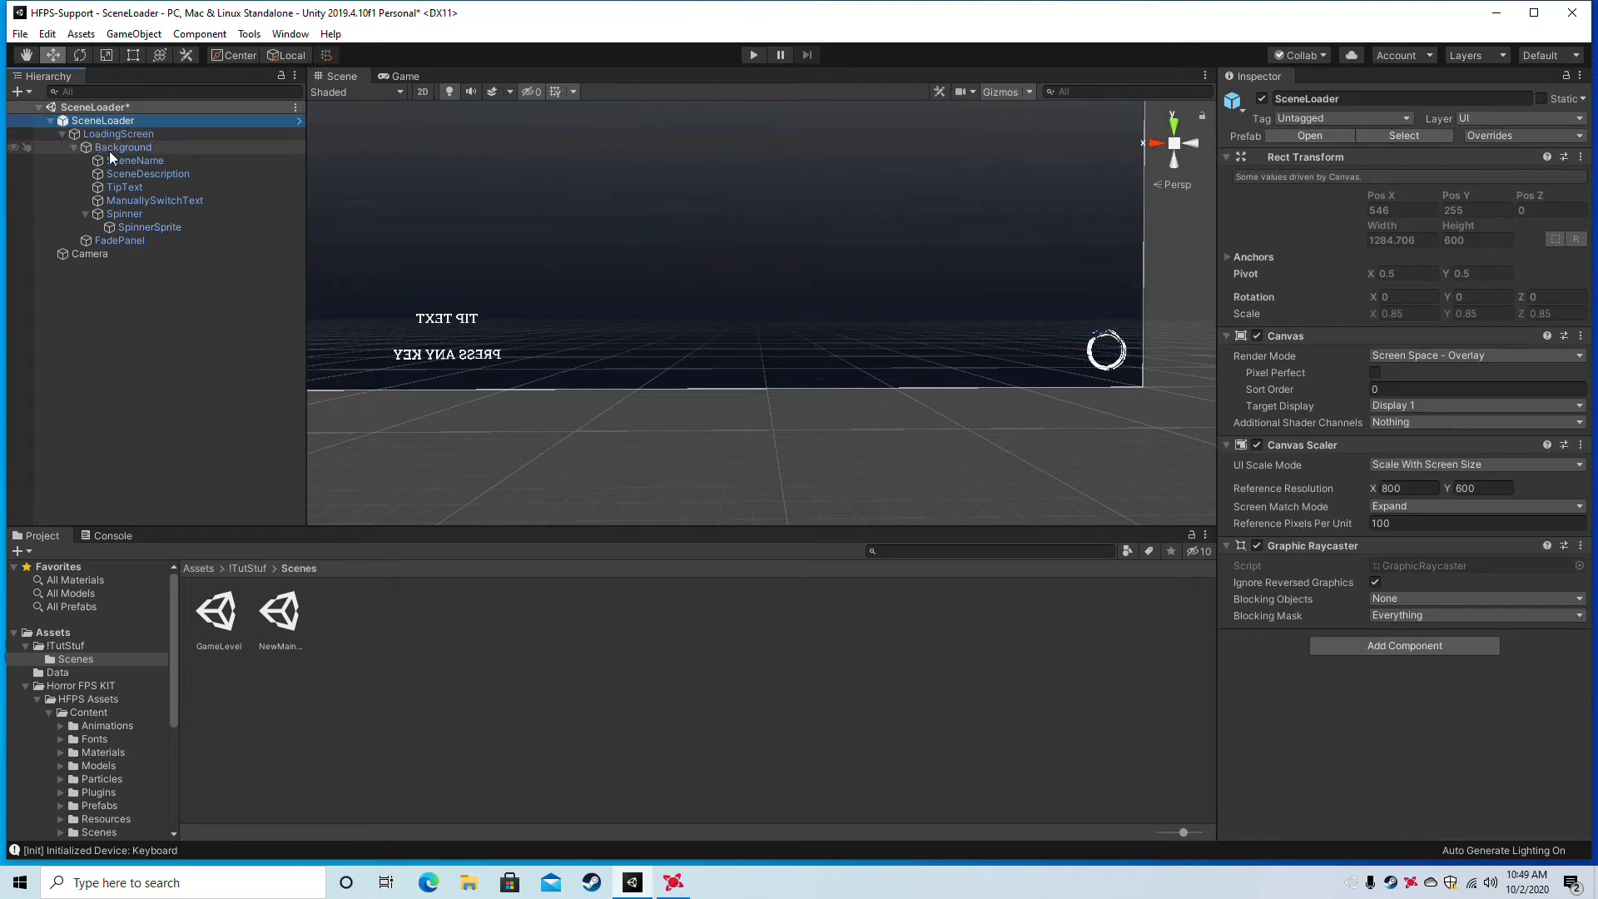
{"action": "left_click", "coordinate": [120, 137]}
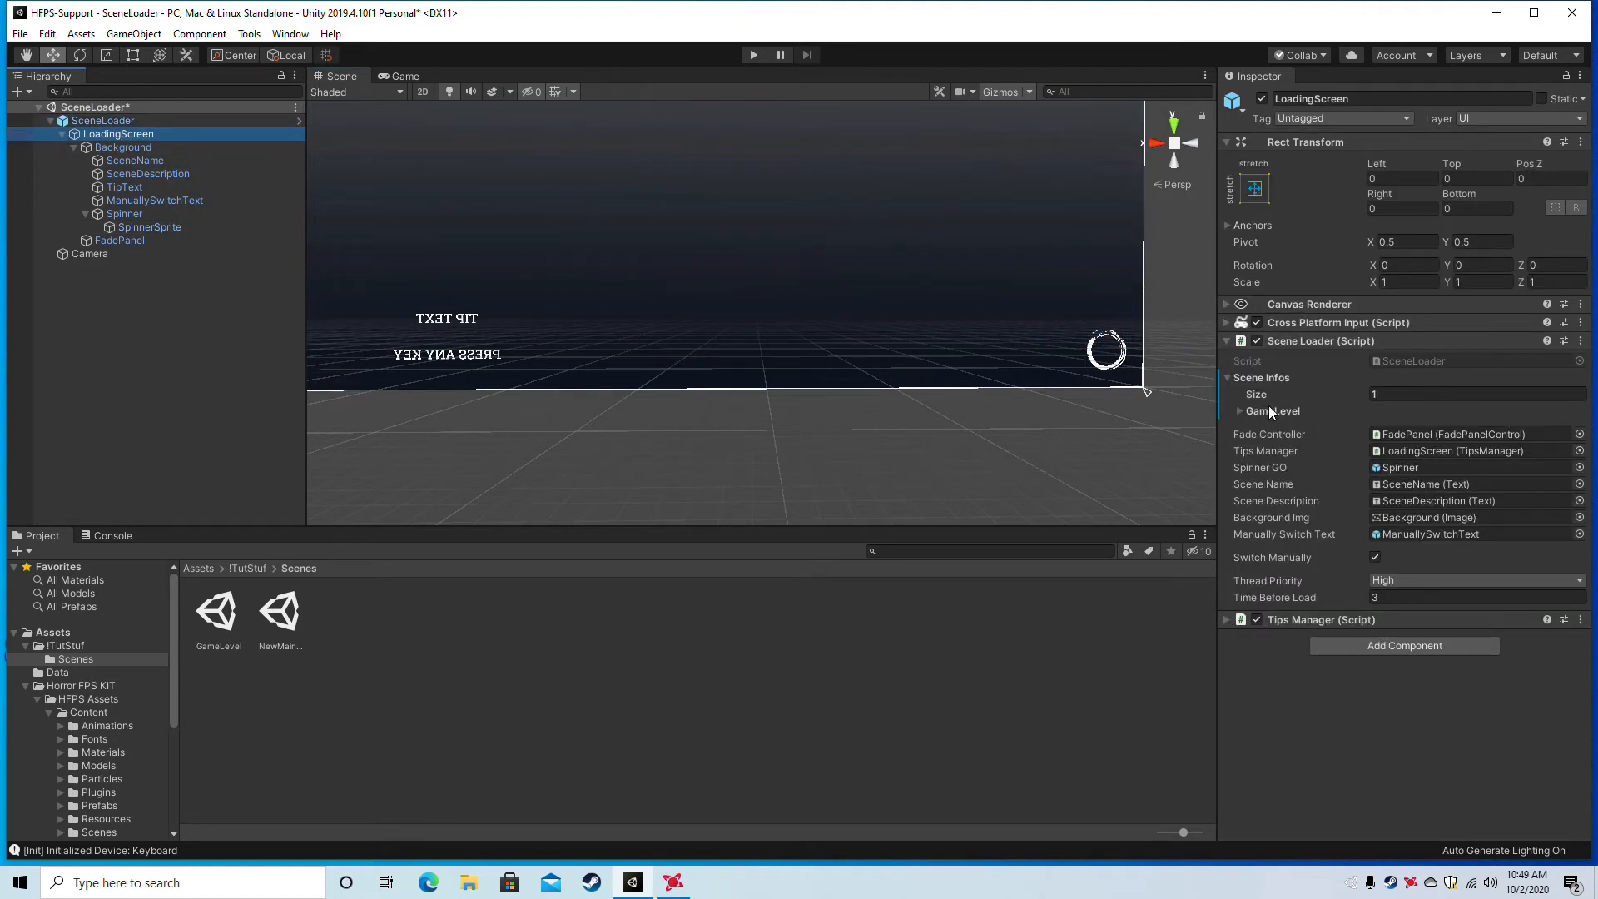
{"action": "left_click", "coordinate": [1239, 411]}
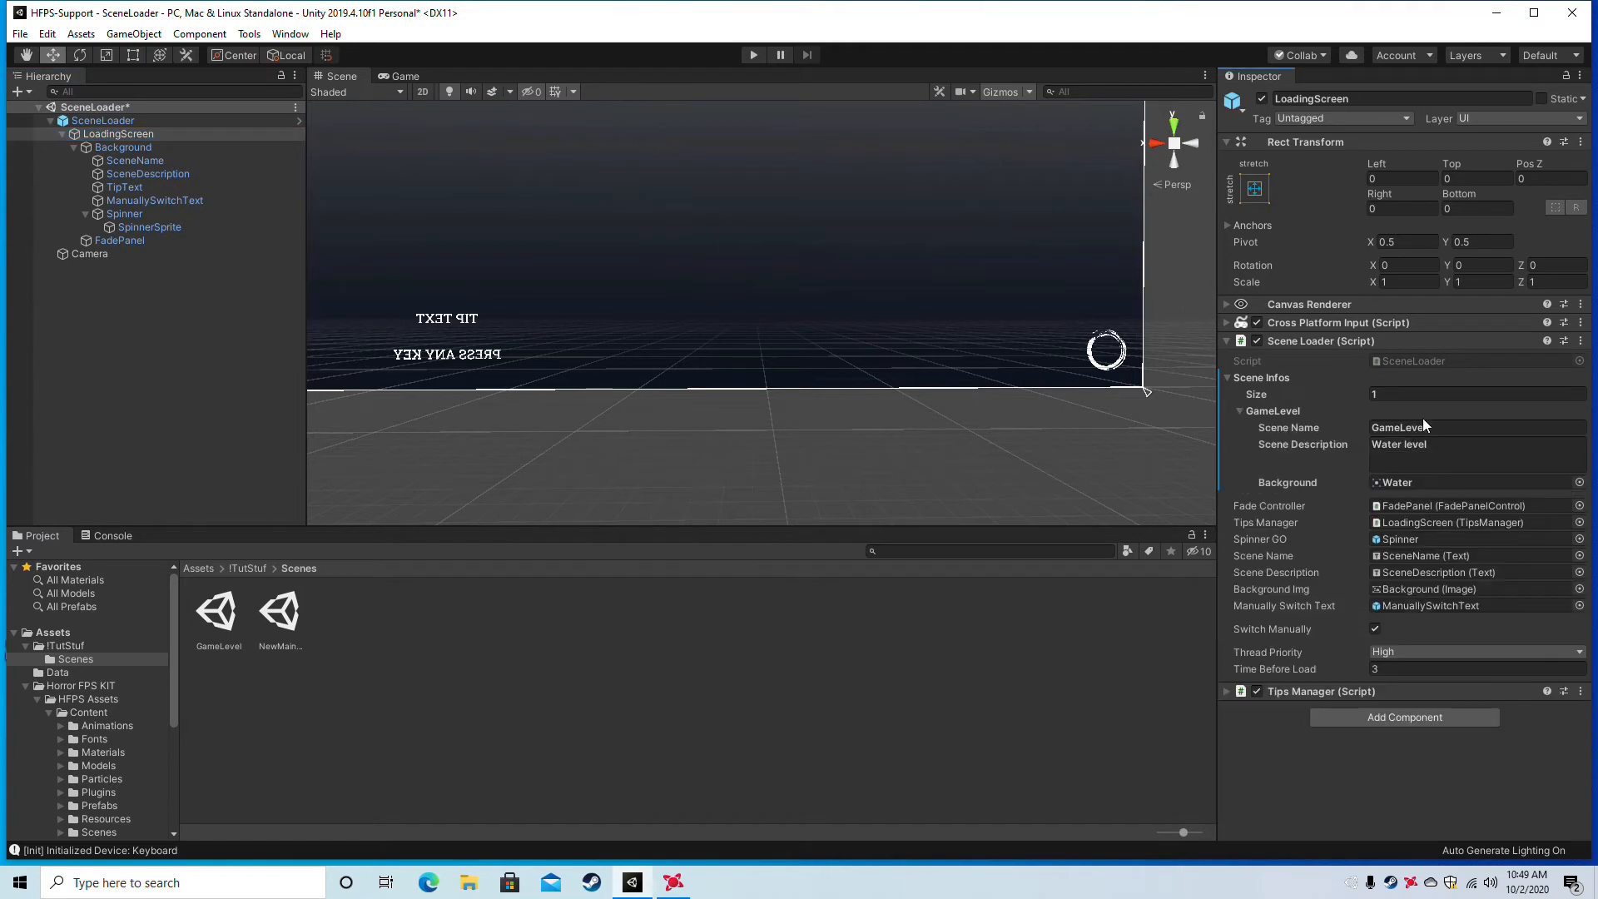
{"action": "left_click", "coordinate": [1354, 445]}
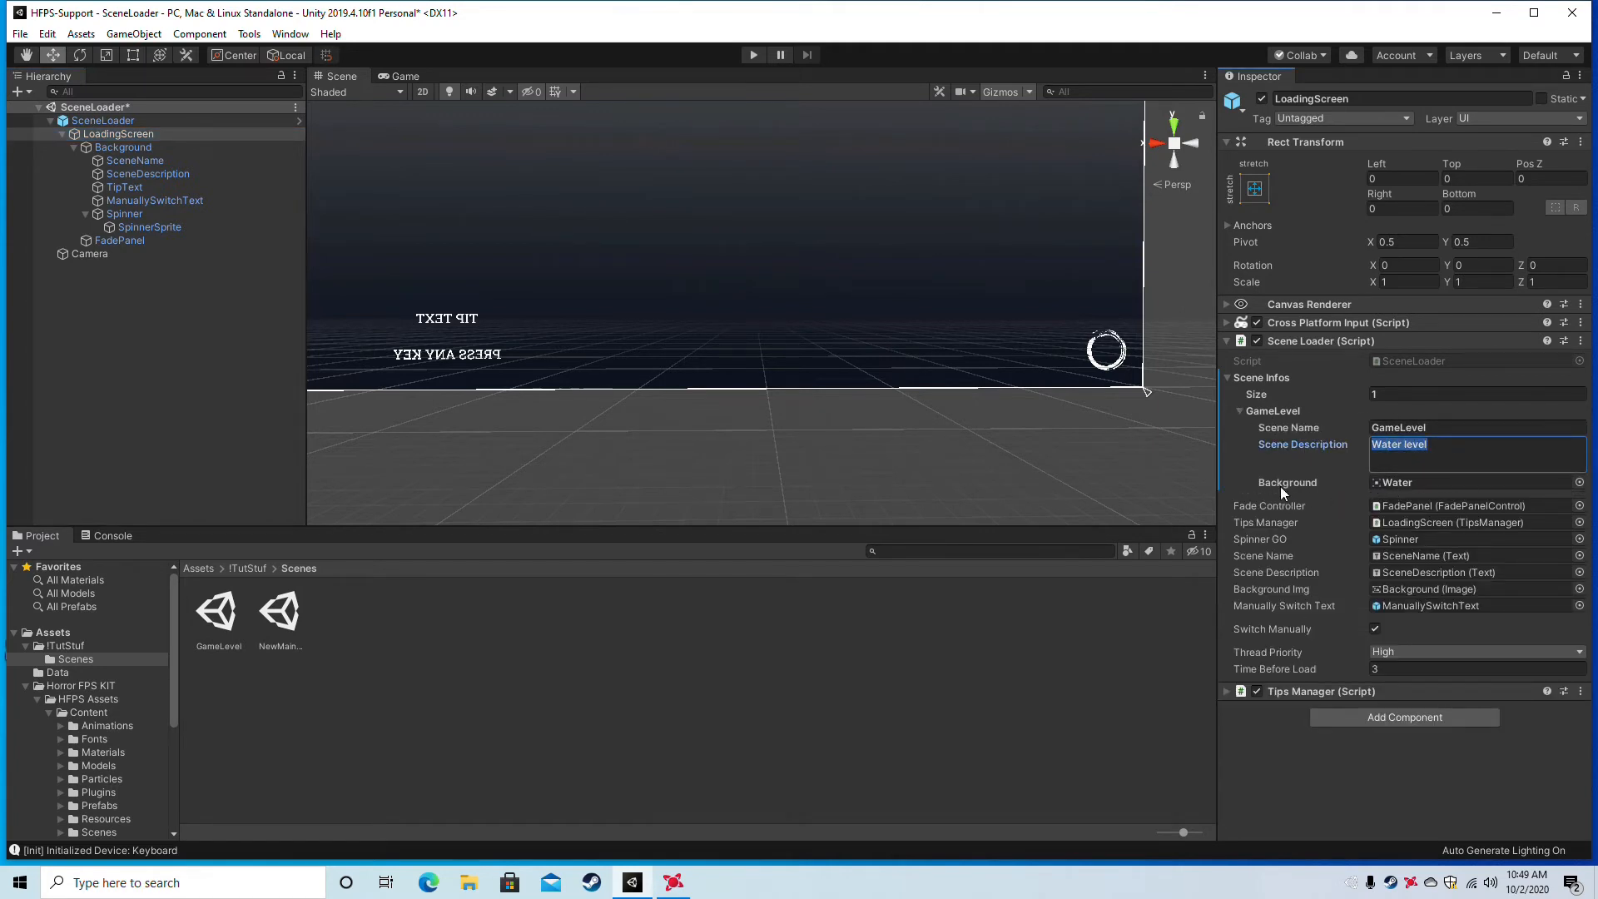
{"action": "left_click", "coordinate": [1227, 691]}
{"action": "scroll", "coordinate": [1321, 746], "scroll_direction": "down", "scroll_amount": 3}
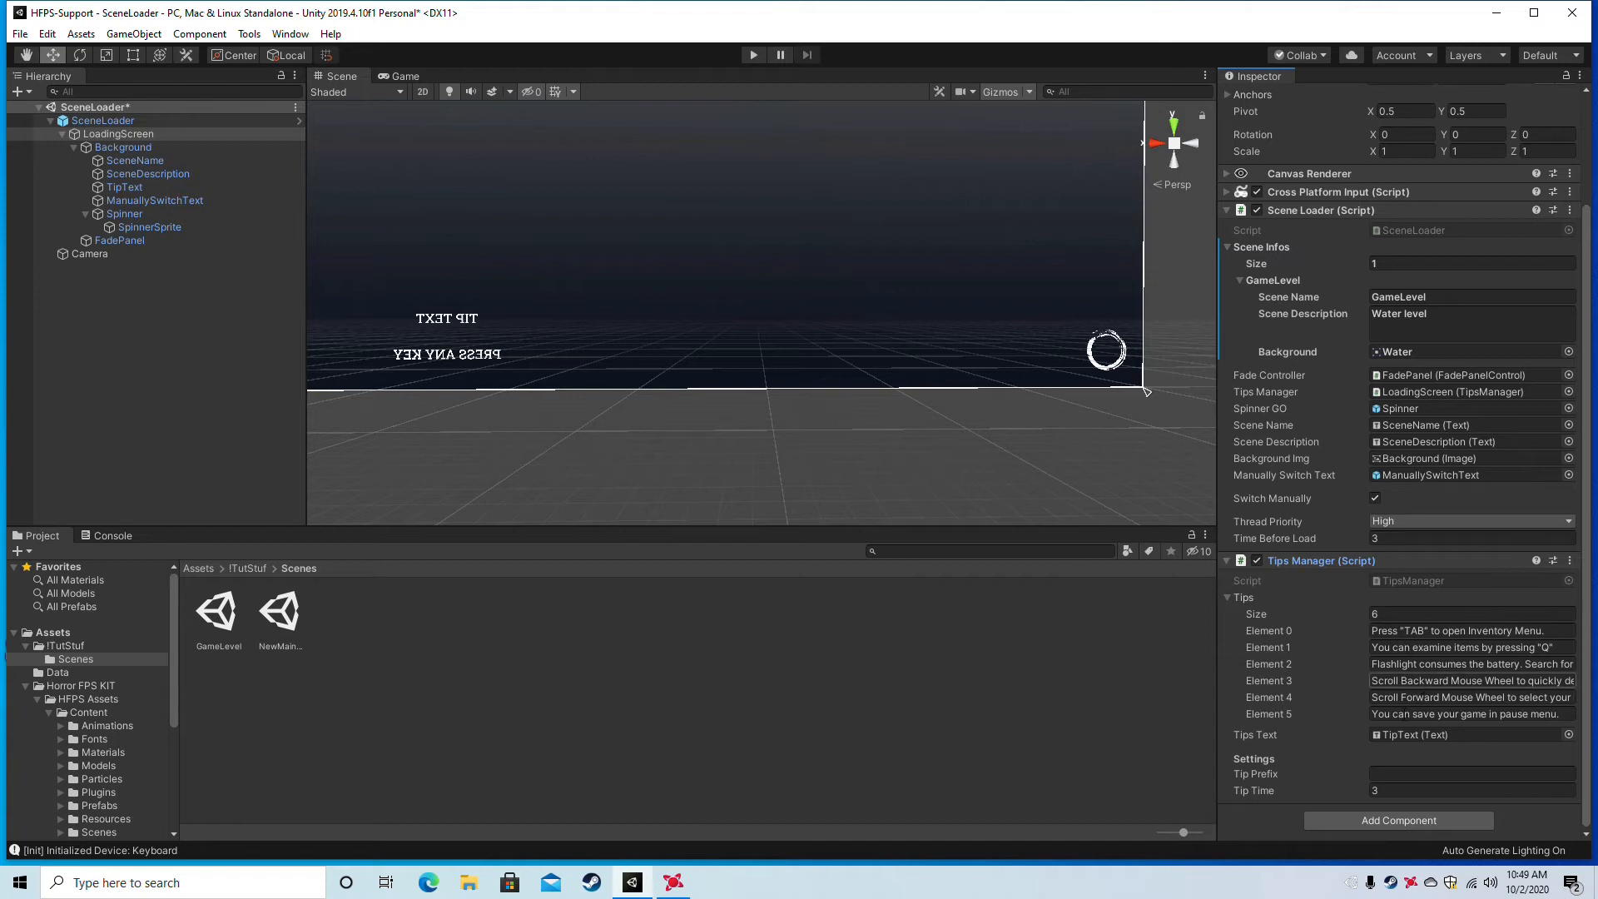
{"action": "left_click", "coordinate": [1397, 613]}
{"action": "type", "text": "1"}
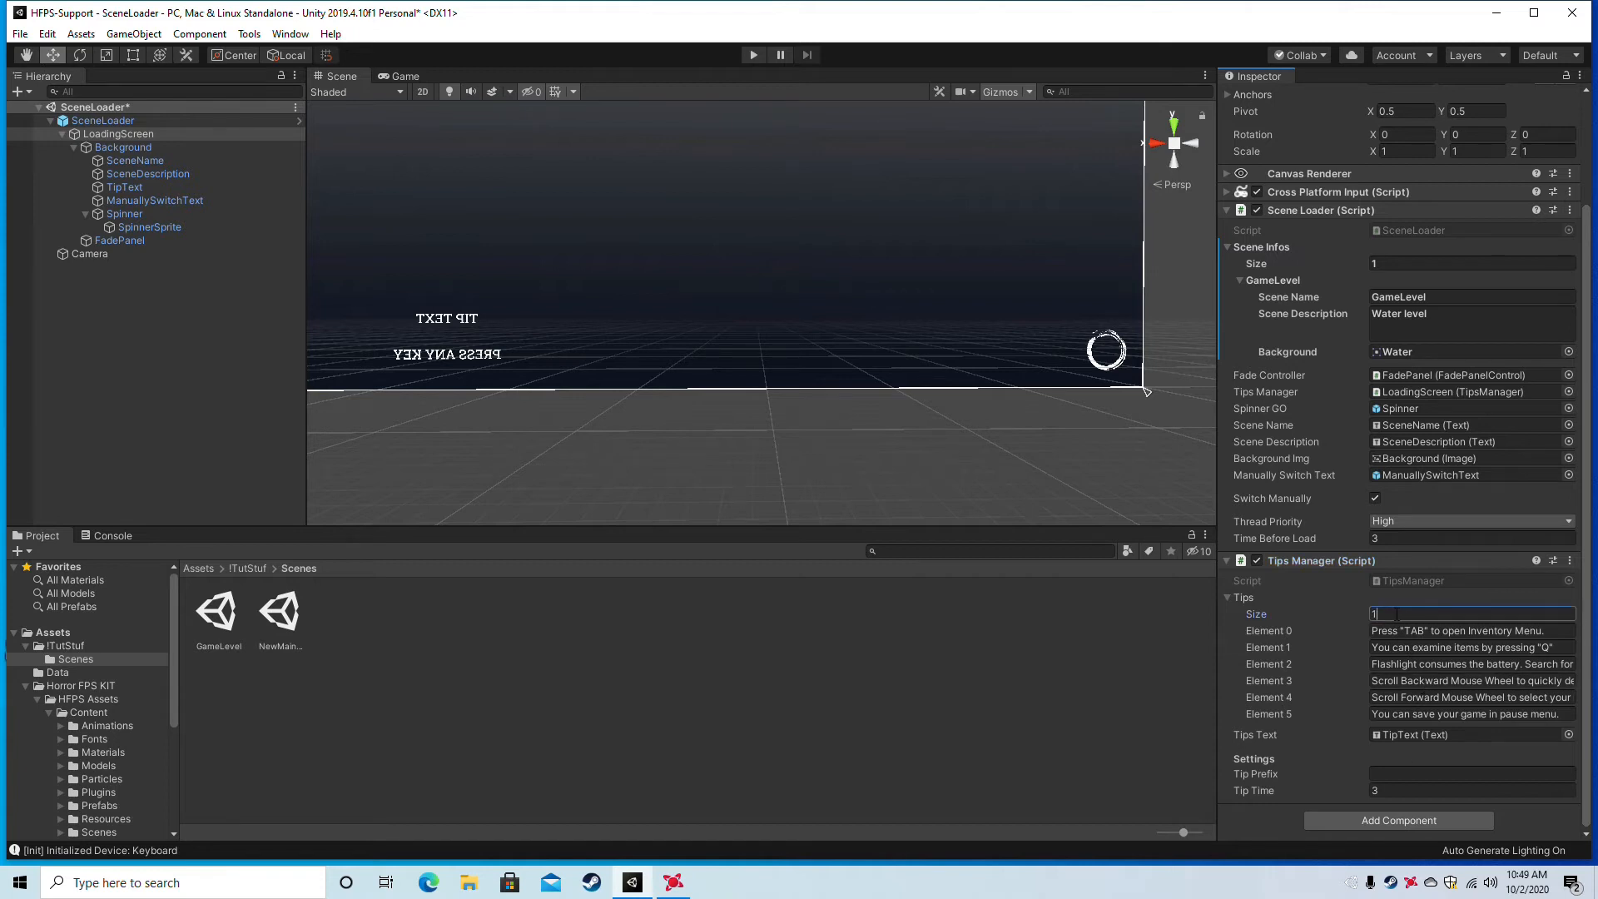
{"action": "key", "text": "Return"}
Set the single remaining loading tip, Element 0, to "Drink Water" and collapse the Tips Manager component.
{"action": "left_click", "coordinate": [1549, 714]}
{"action": "type", "text": "Drink Water"}
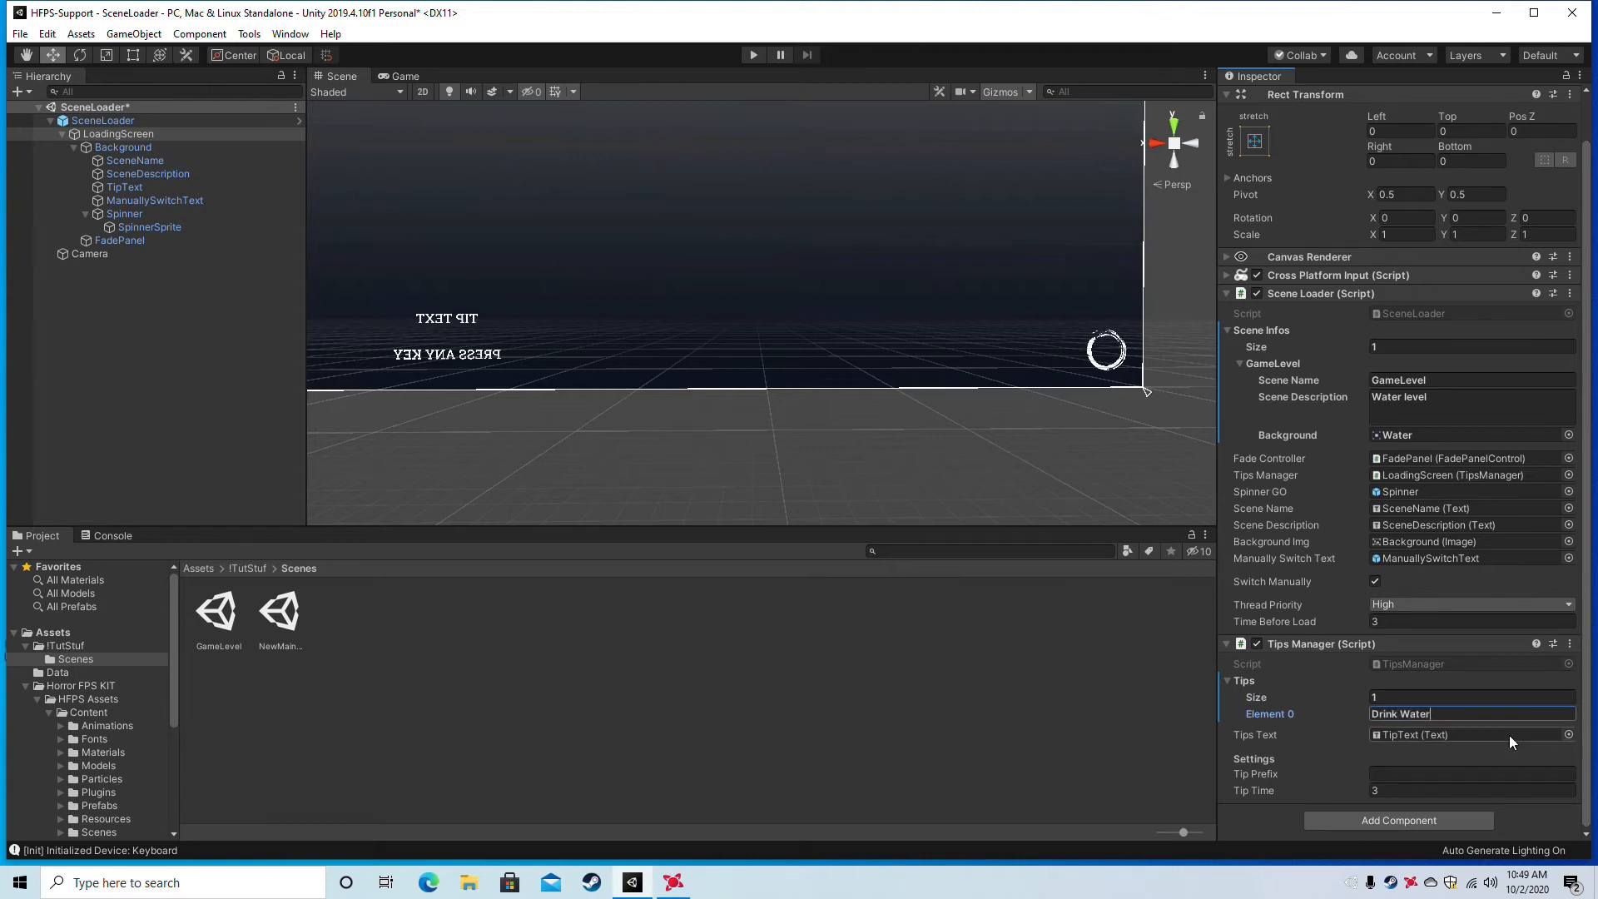
{"action": "left_click", "coordinate": [1227, 643]}
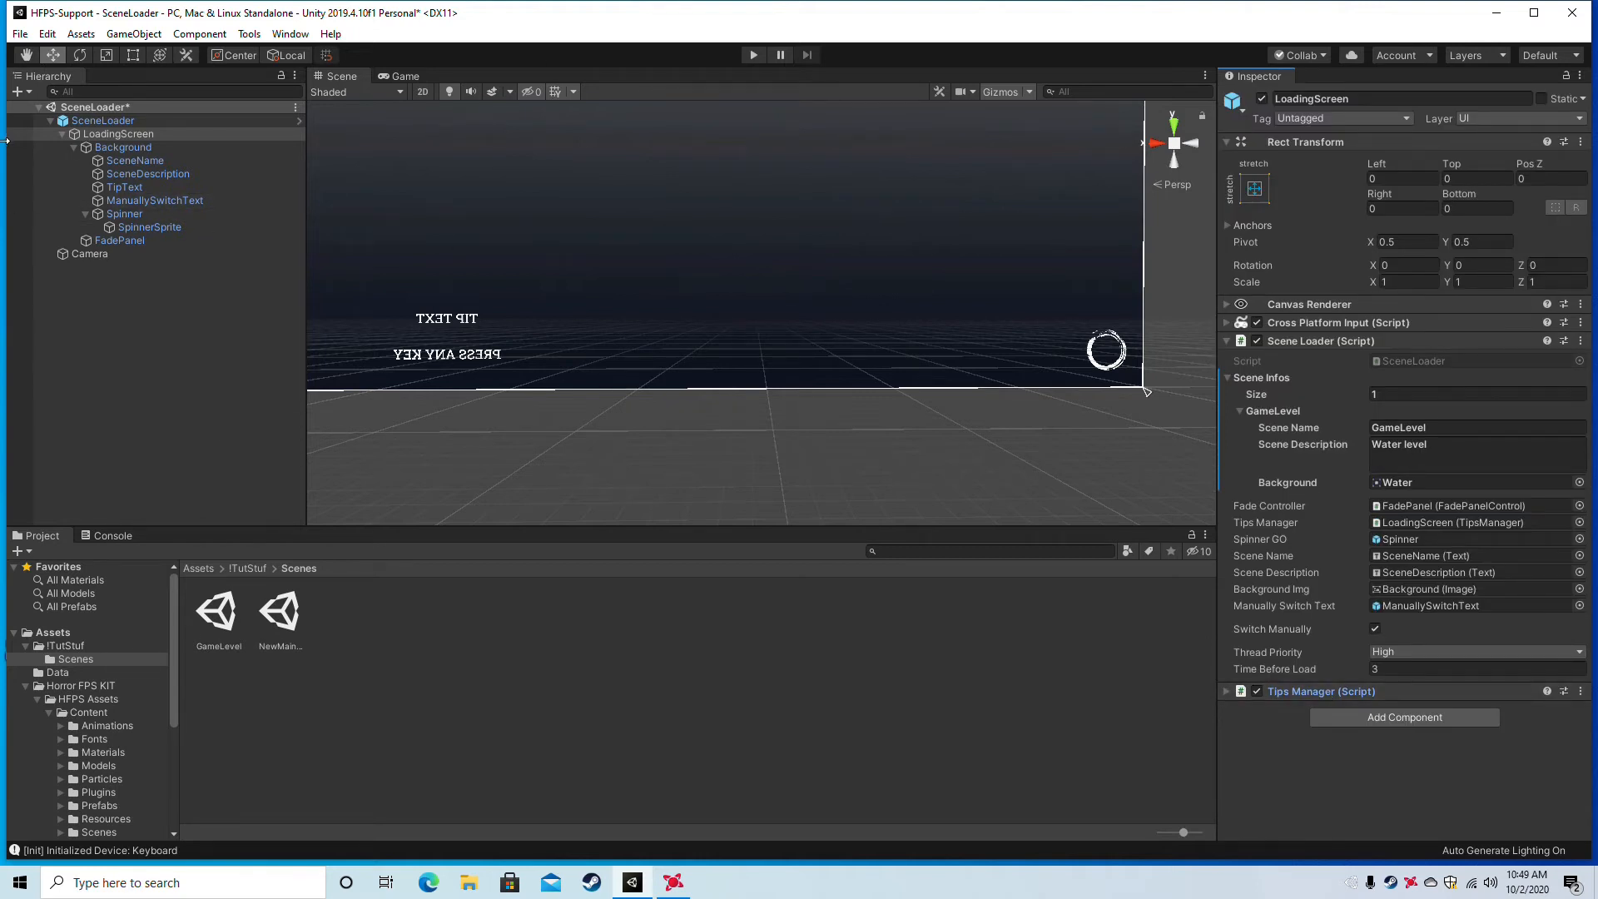
Open the NewMainMenu scene from !TutStuf/Scenes, saving the changes to the SceneLoader scene.
{"action": "left_click", "coordinate": [61, 134]}
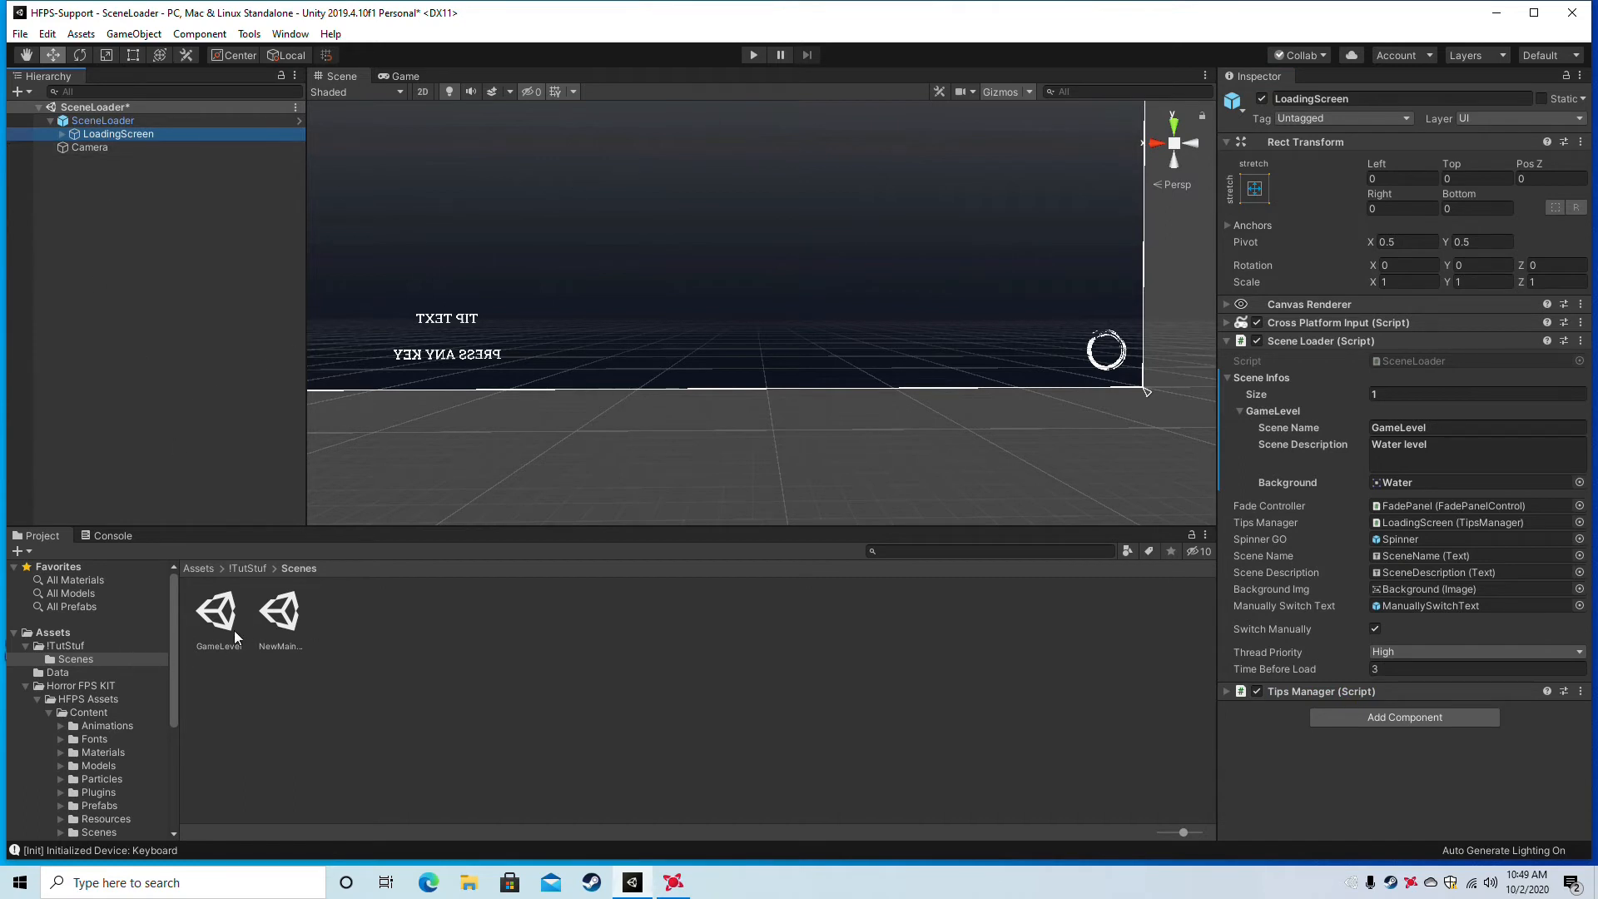
{"action": "double_click", "coordinate": [279, 614]}
{"action": "left_click", "coordinate": [852, 477]}
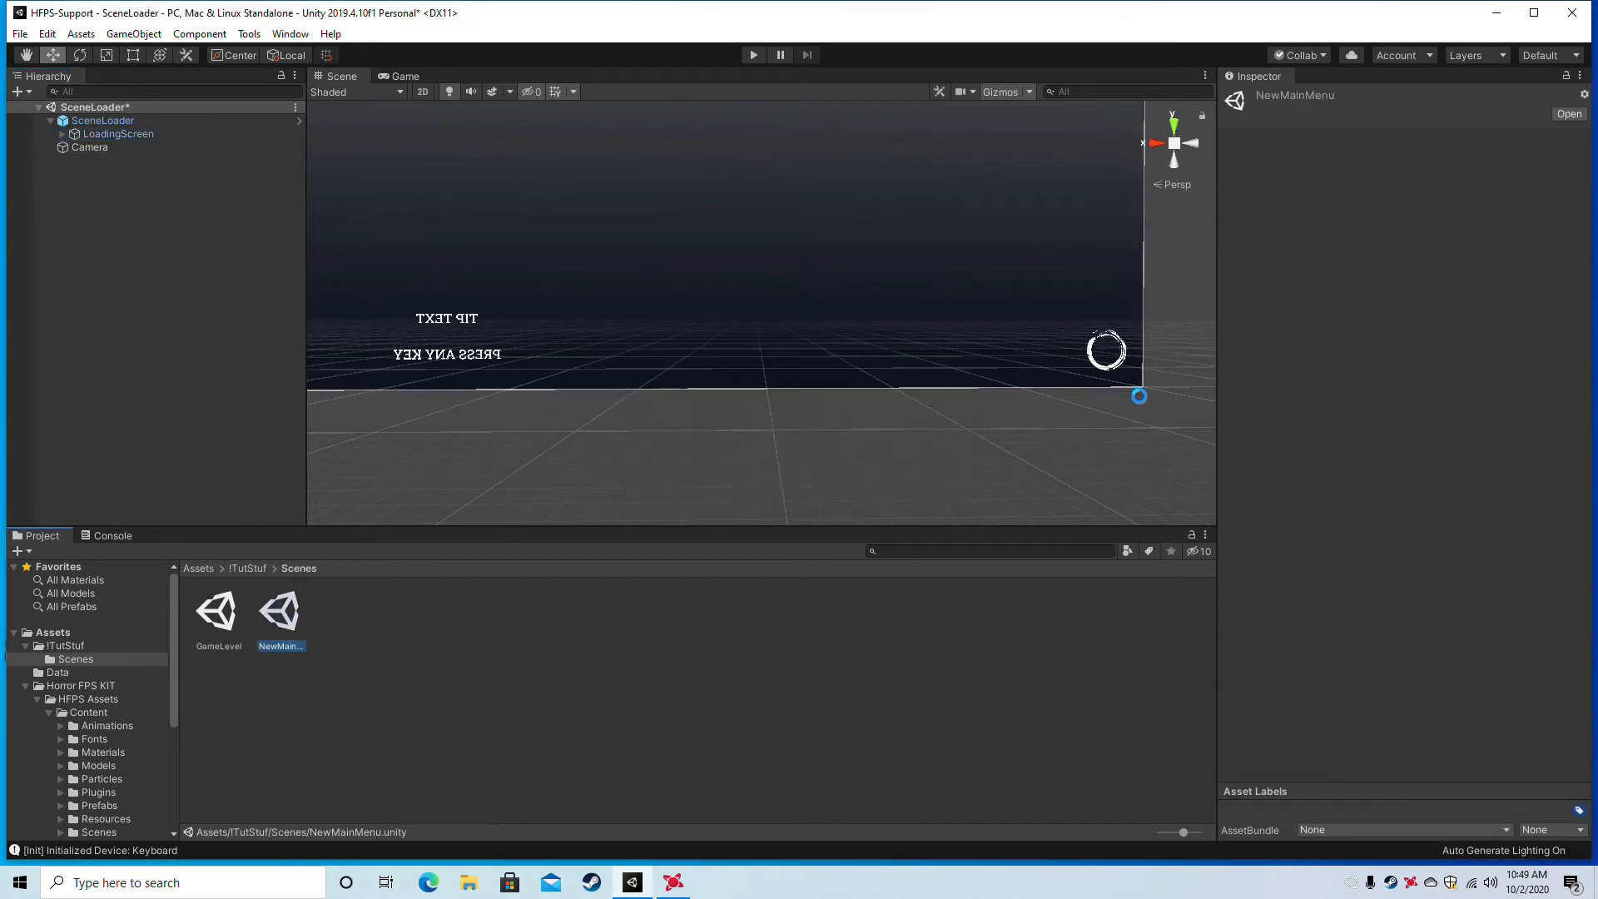
{"action": "right_click_drag", "start_coordinate": [710, 283], "coordinate": [691, 187]}
Play-test the main menu by starting a new game, check the console messages, and stop play mode.
{"action": "left_click", "coordinate": [751, 55]}
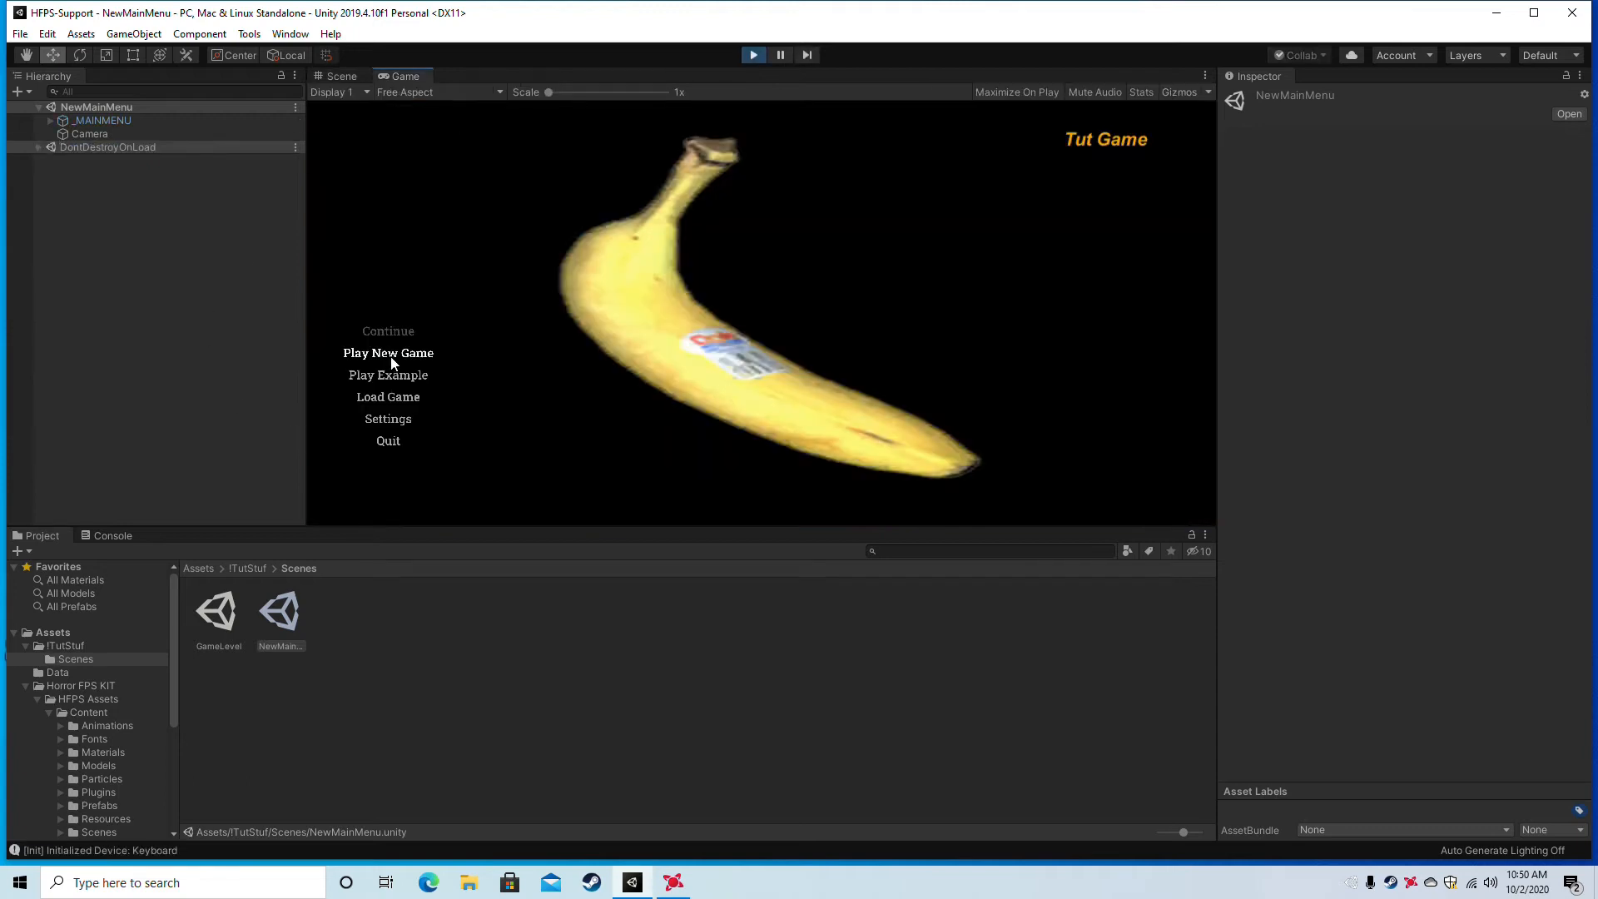
{"action": "left_click", "coordinate": [391, 356]}
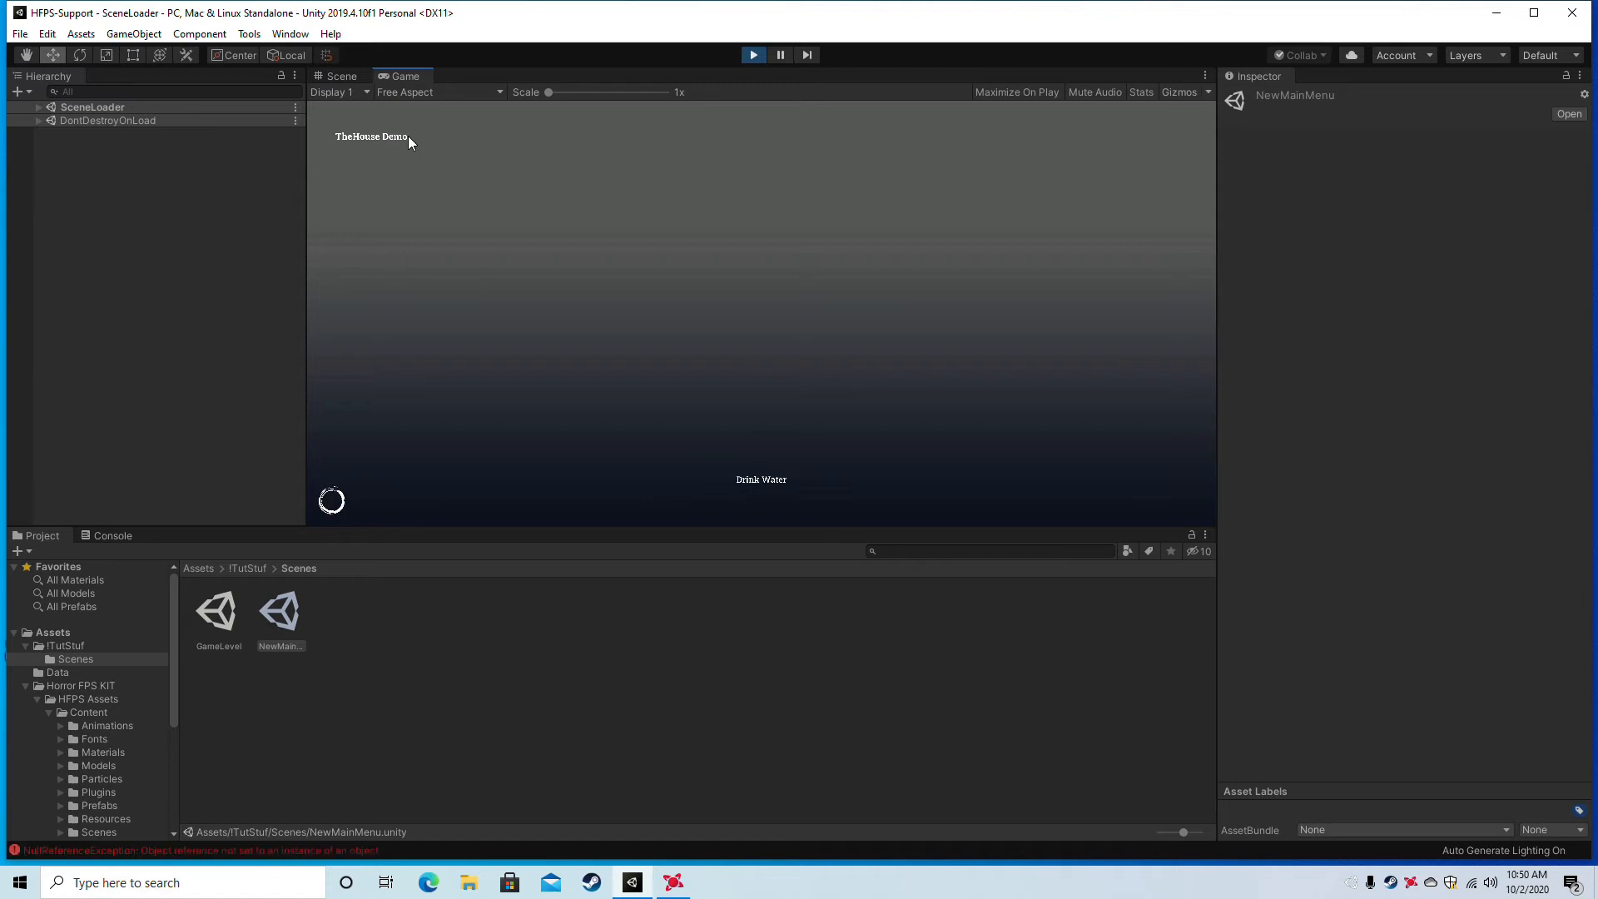
{"action": "left_click", "coordinate": [116, 540]}
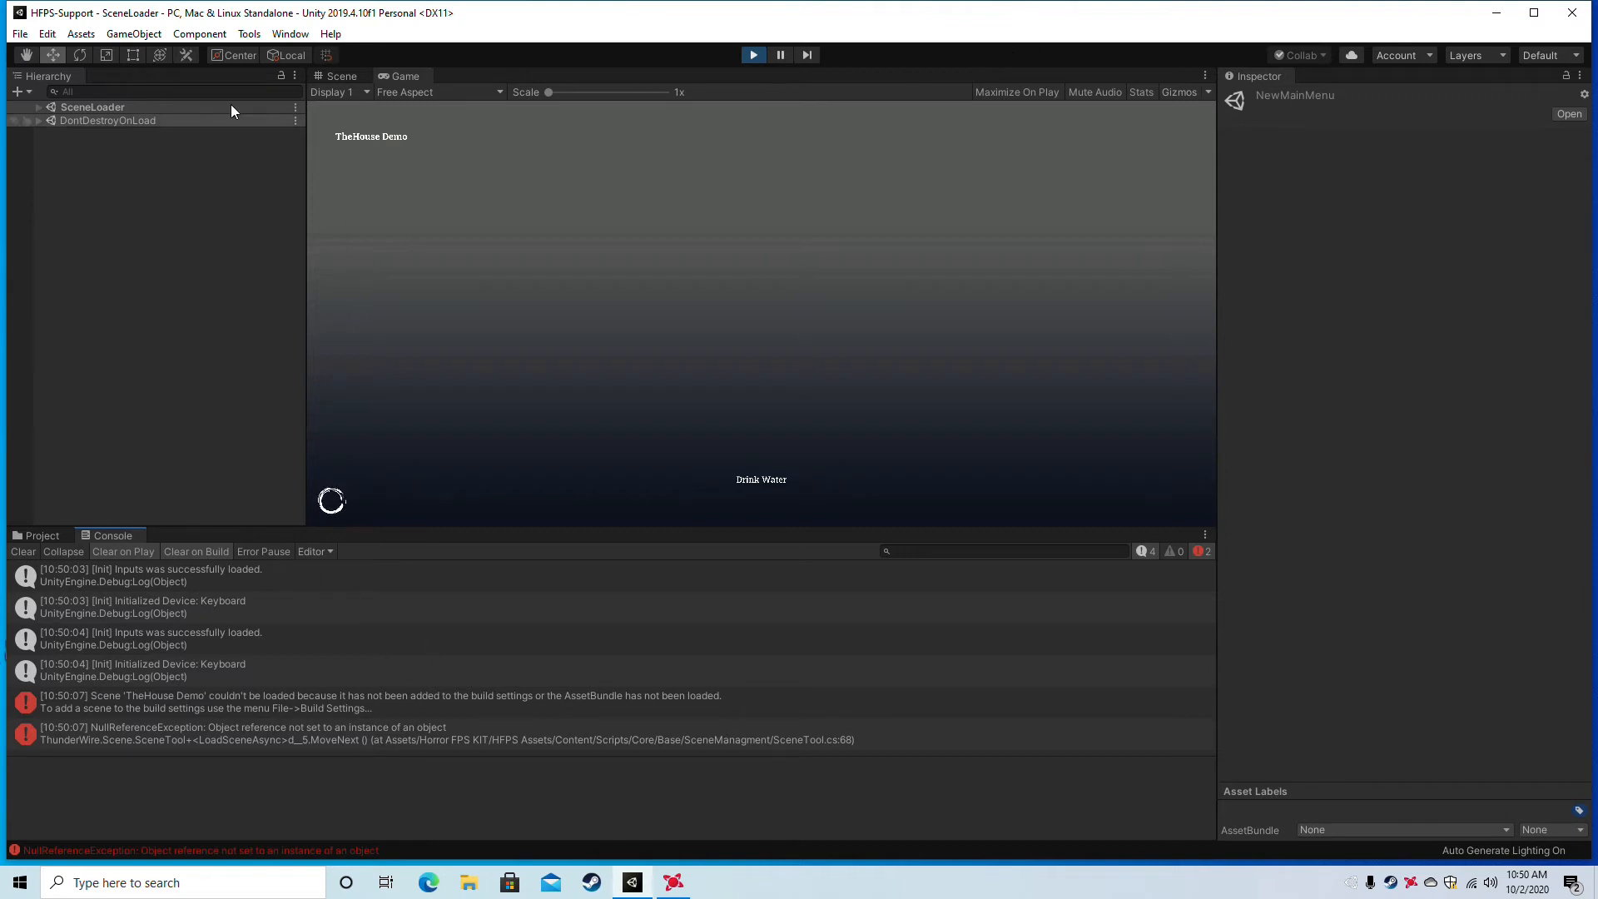
{"action": "left_click", "coordinate": [753, 54]}
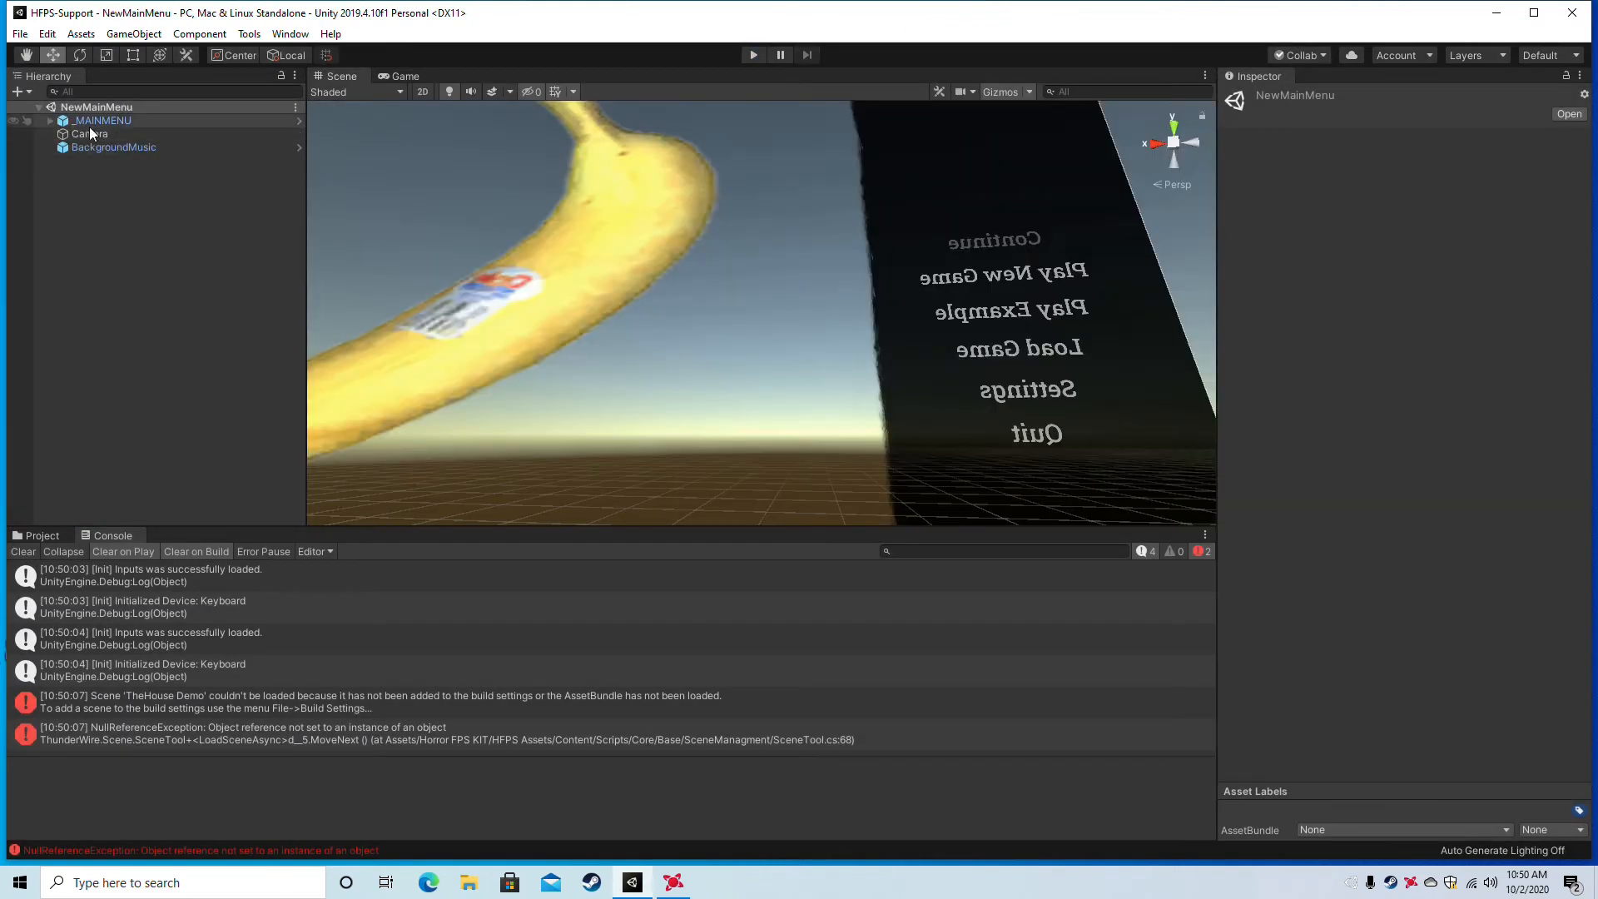
Set the New Game Build Name in the _MAINMENU object's Game Load Manager to GameLevel.
{"action": "left_click", "coordinate": [84, 121]}
{"action": "left_click", "coordinate": [61, 122]}
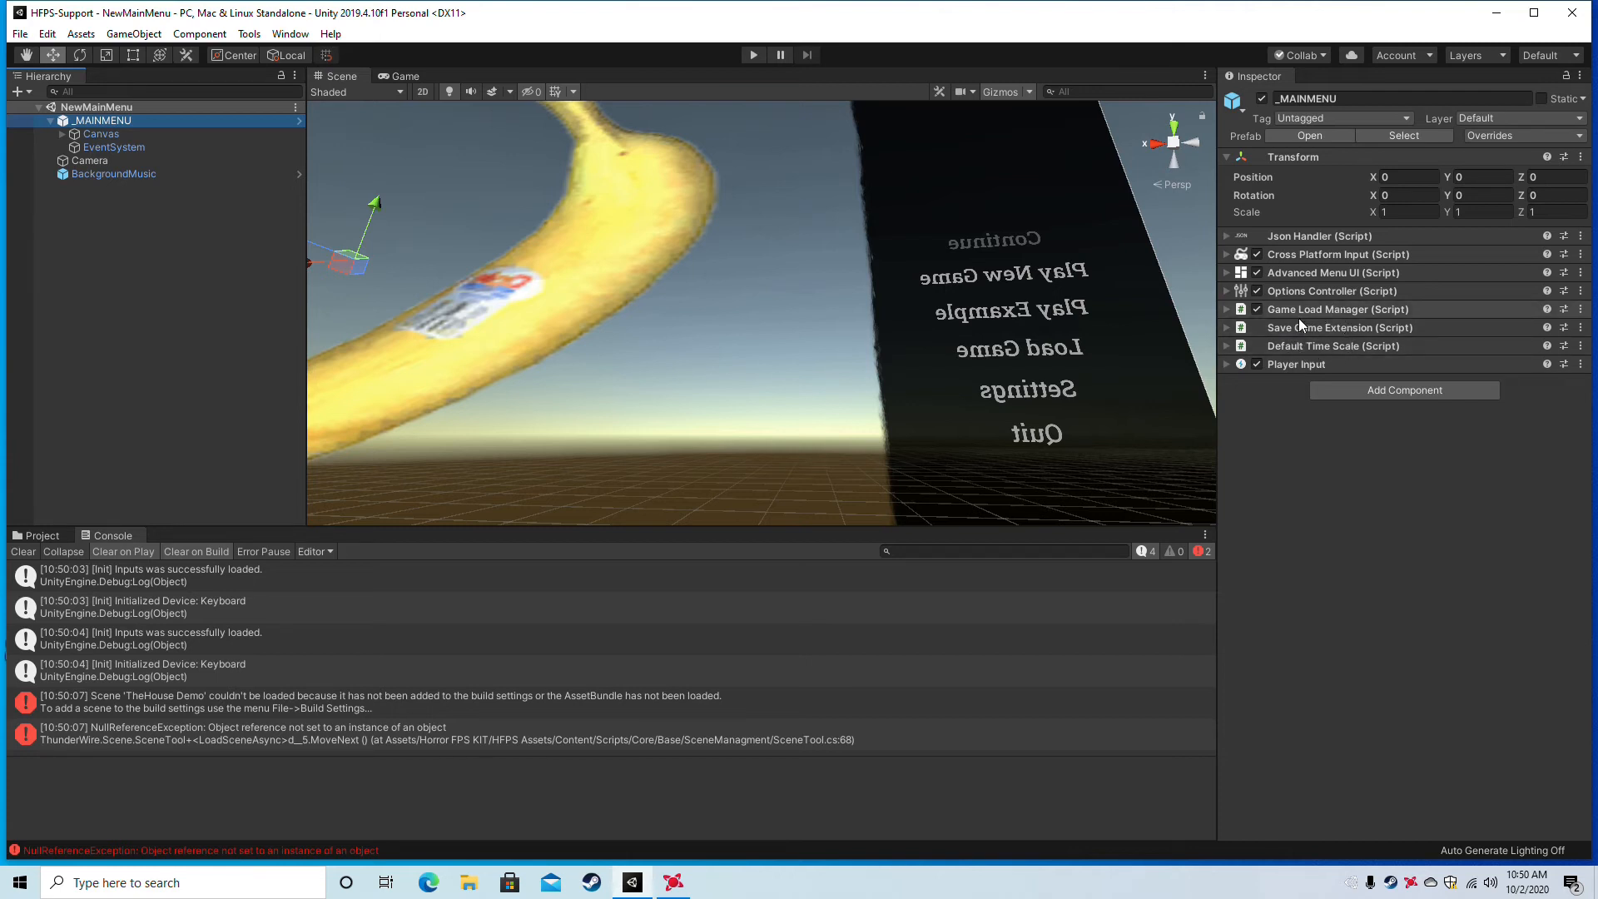
{"action": "left_click", "coordinate": [1229, 328]}
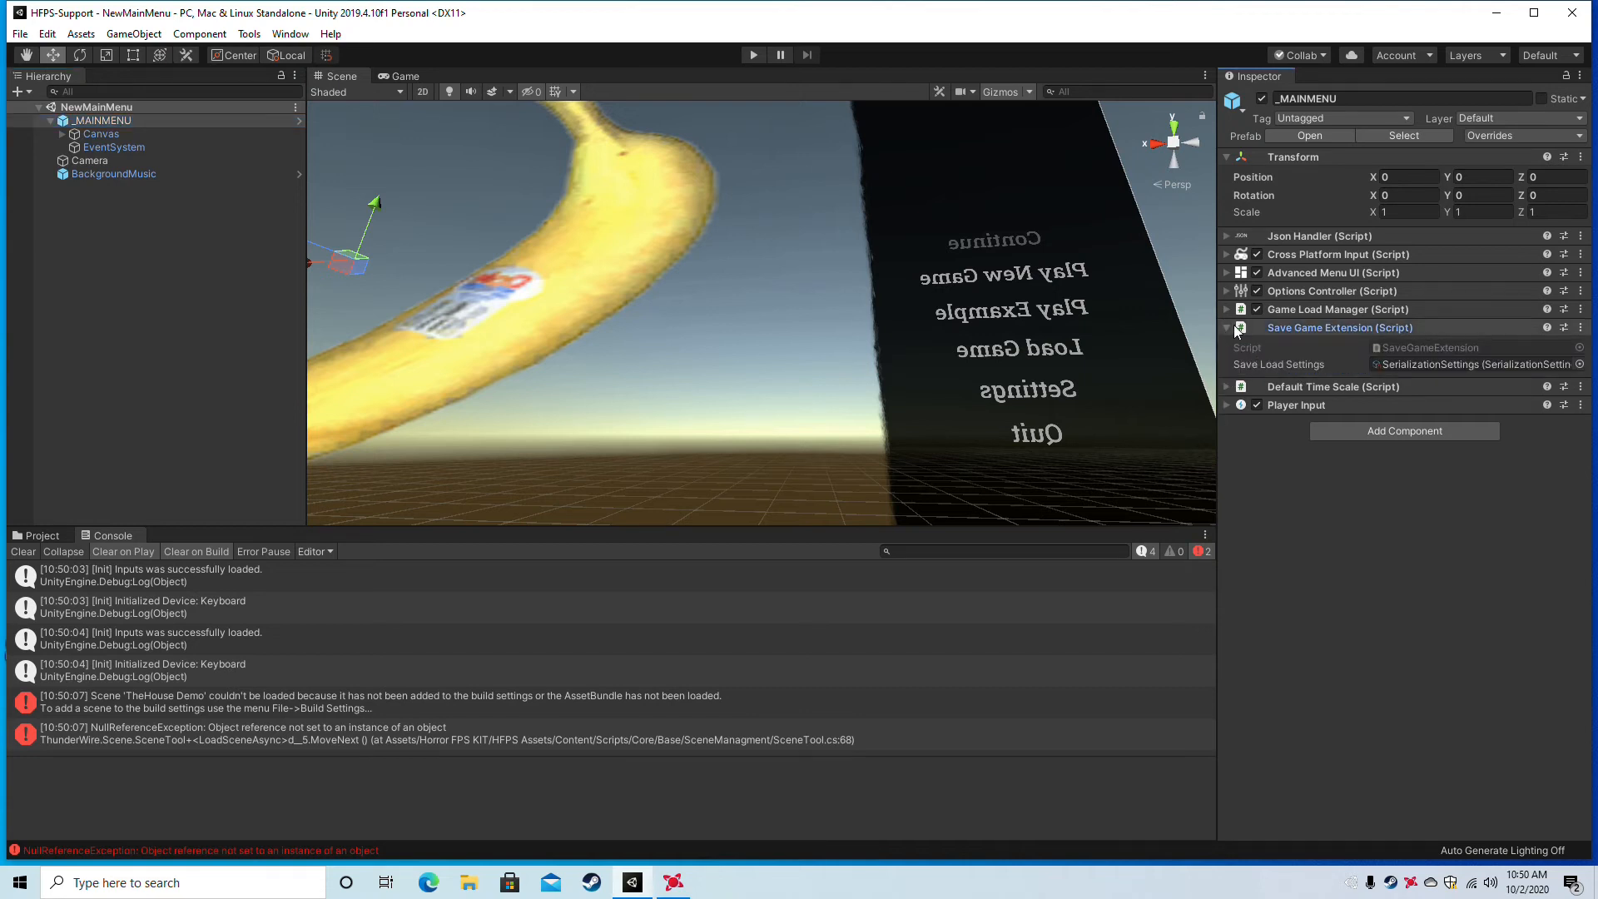
{"action": "left_click", "coordinate": [1227, 327]}
{"action": "left_click", "coordinate": [1227, 309]}
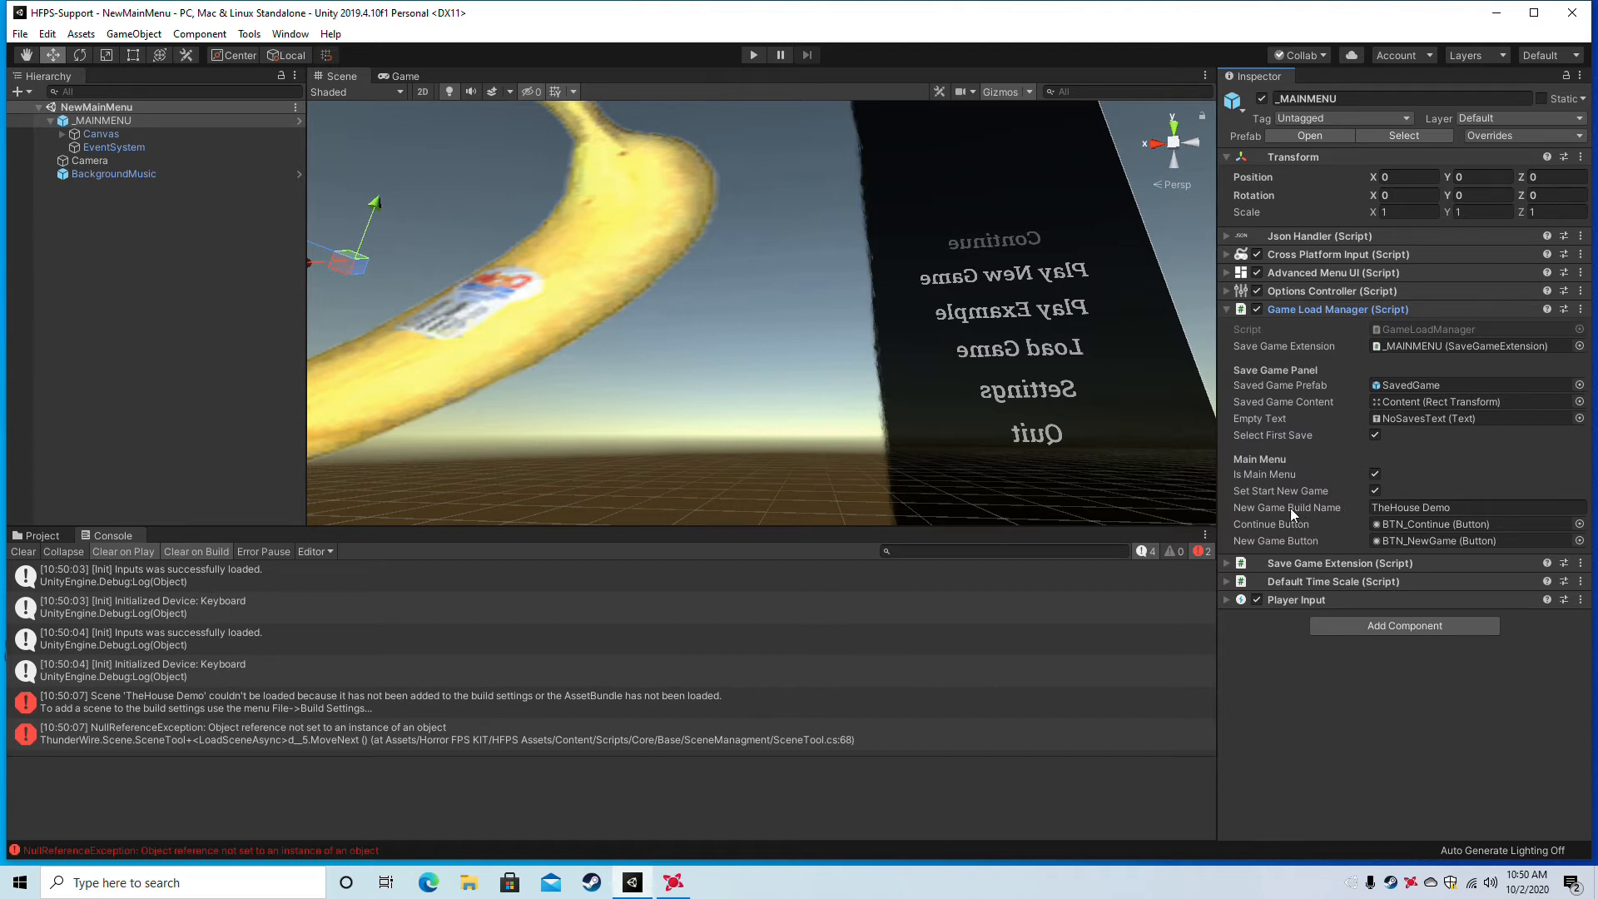
{"action": "left_click", "coordinate": [1463, 506]}
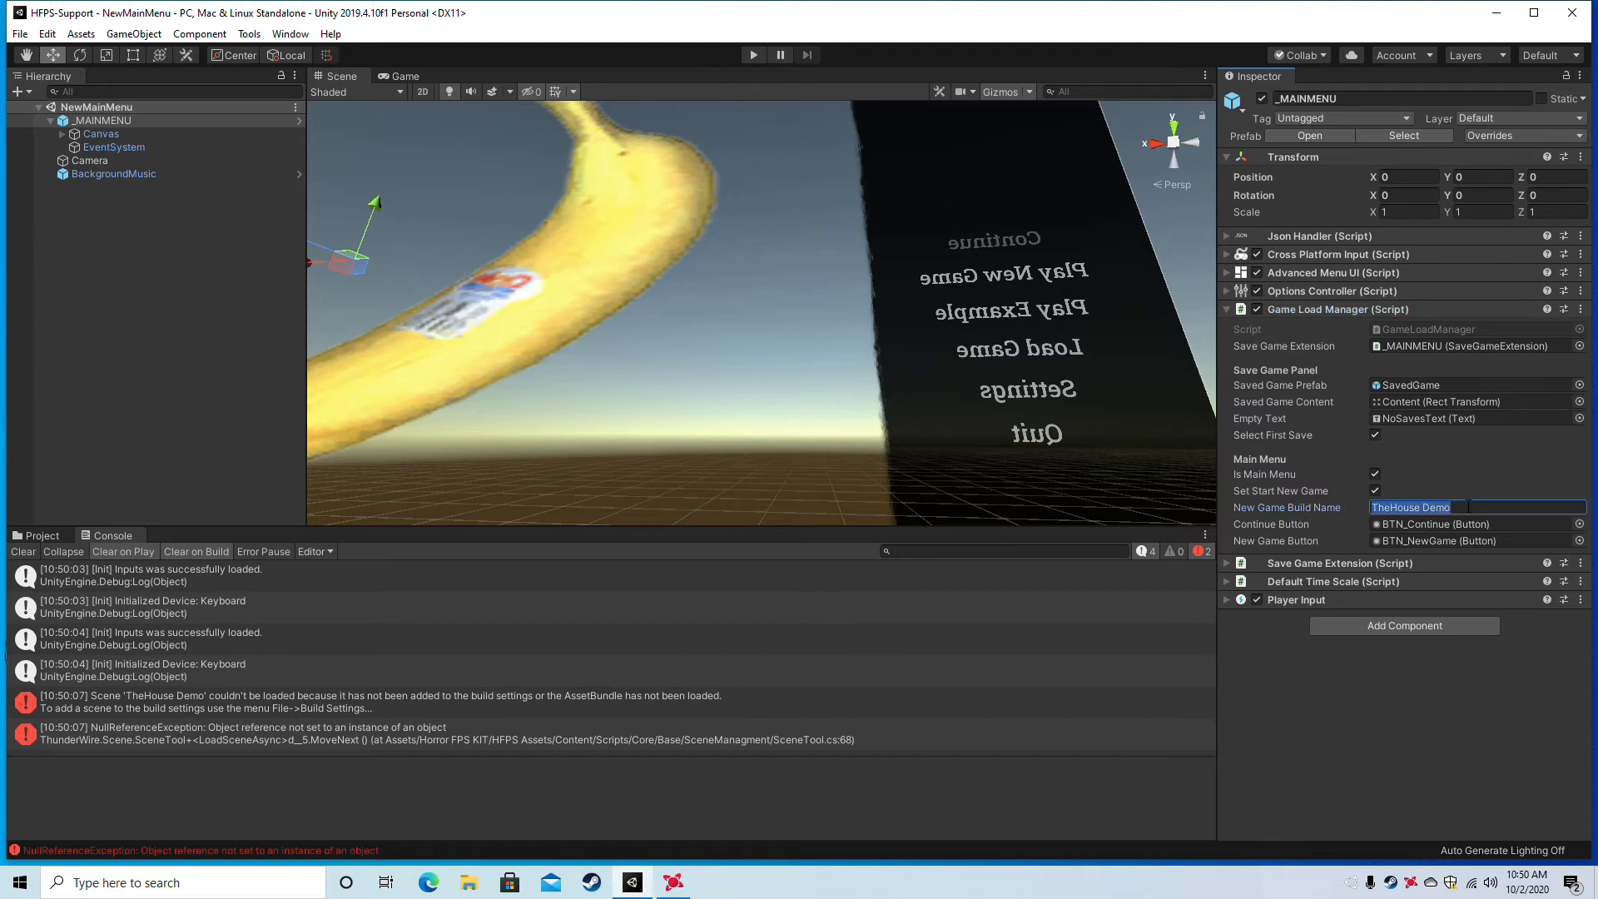
{"action": "type", "text": "GameLevel"}
{"action": "key", "text": "Return"}
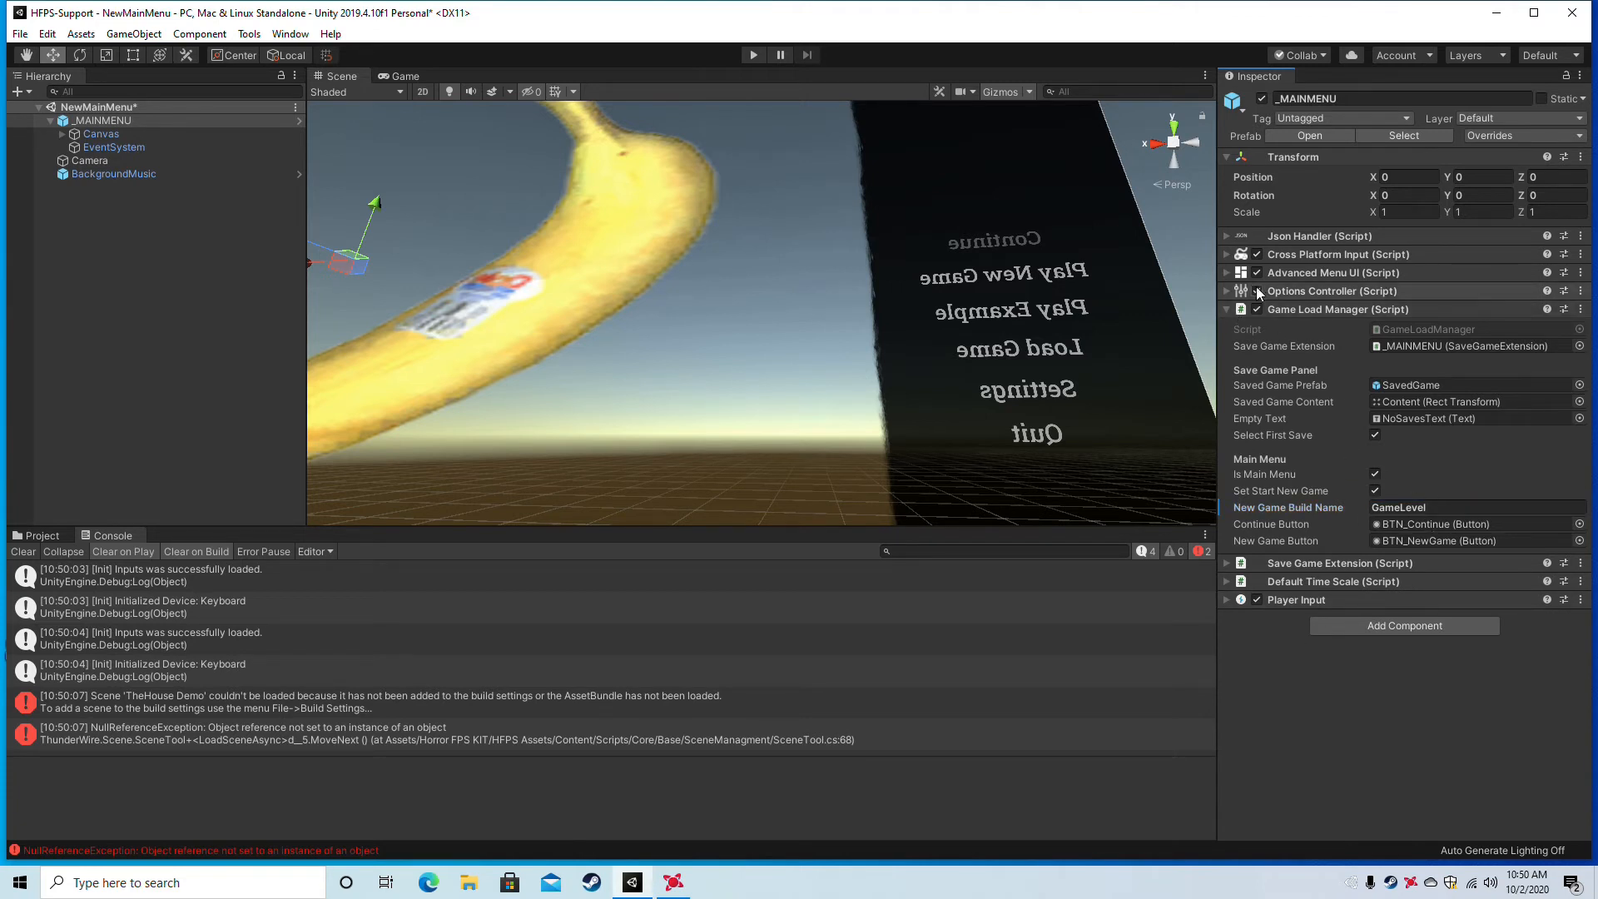
Examine the _MAINMENU object's Advanced Menu UI settings, including the General Tab and the NewGame and Examples tab contents.
{"action": "left_click", "coordinate": [1231, 270]}
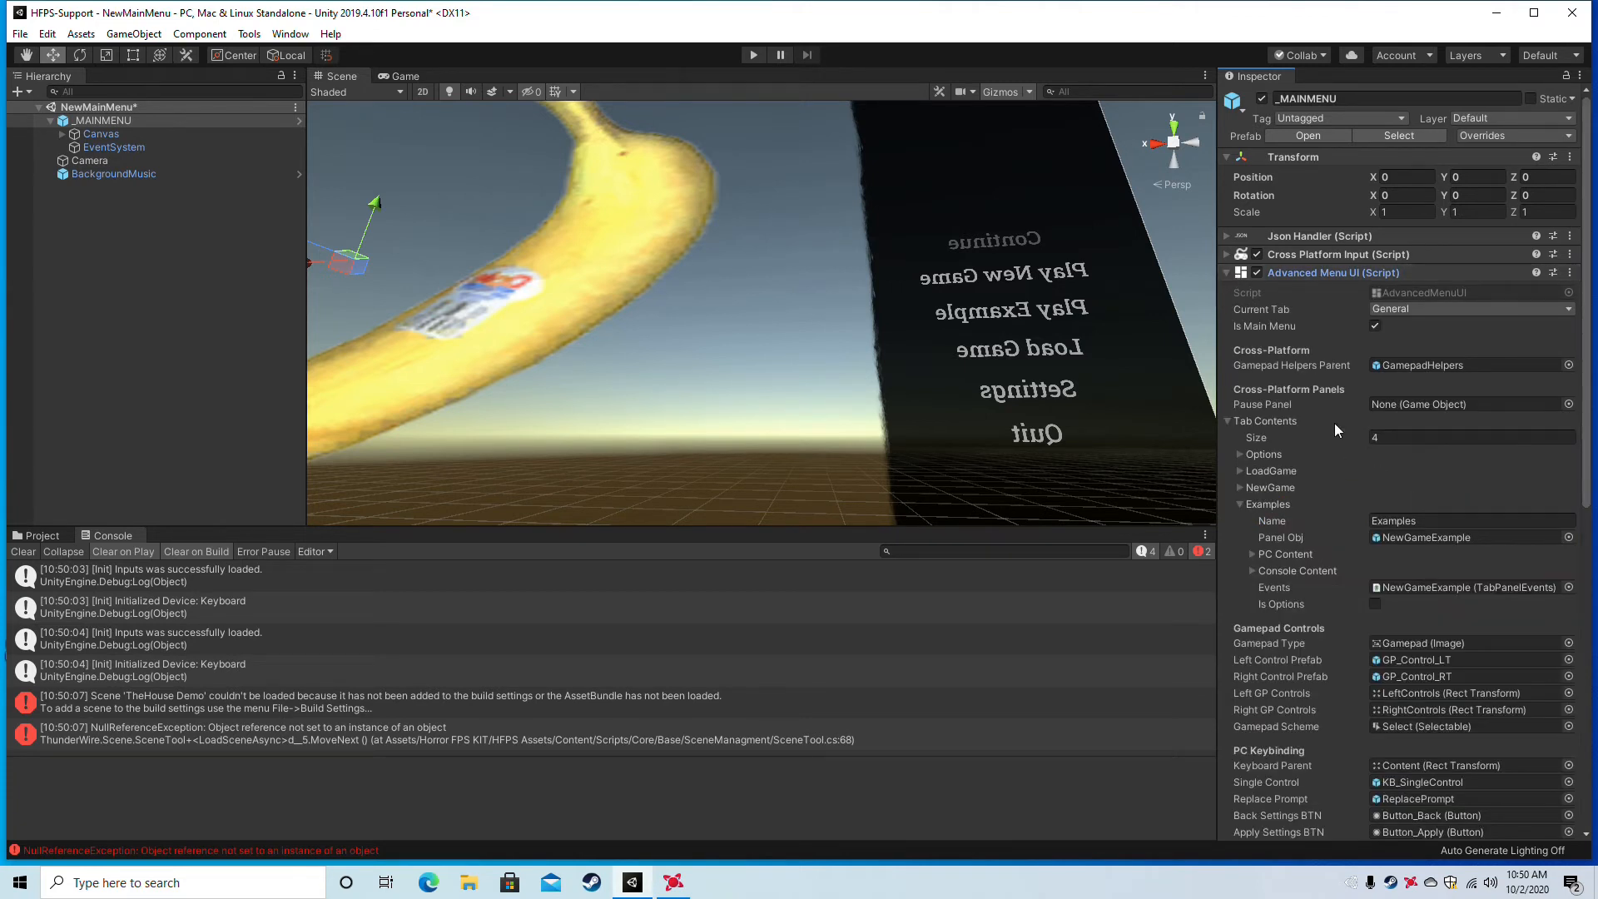
{"action": "left_click", "coordinate": [1228, 422]}
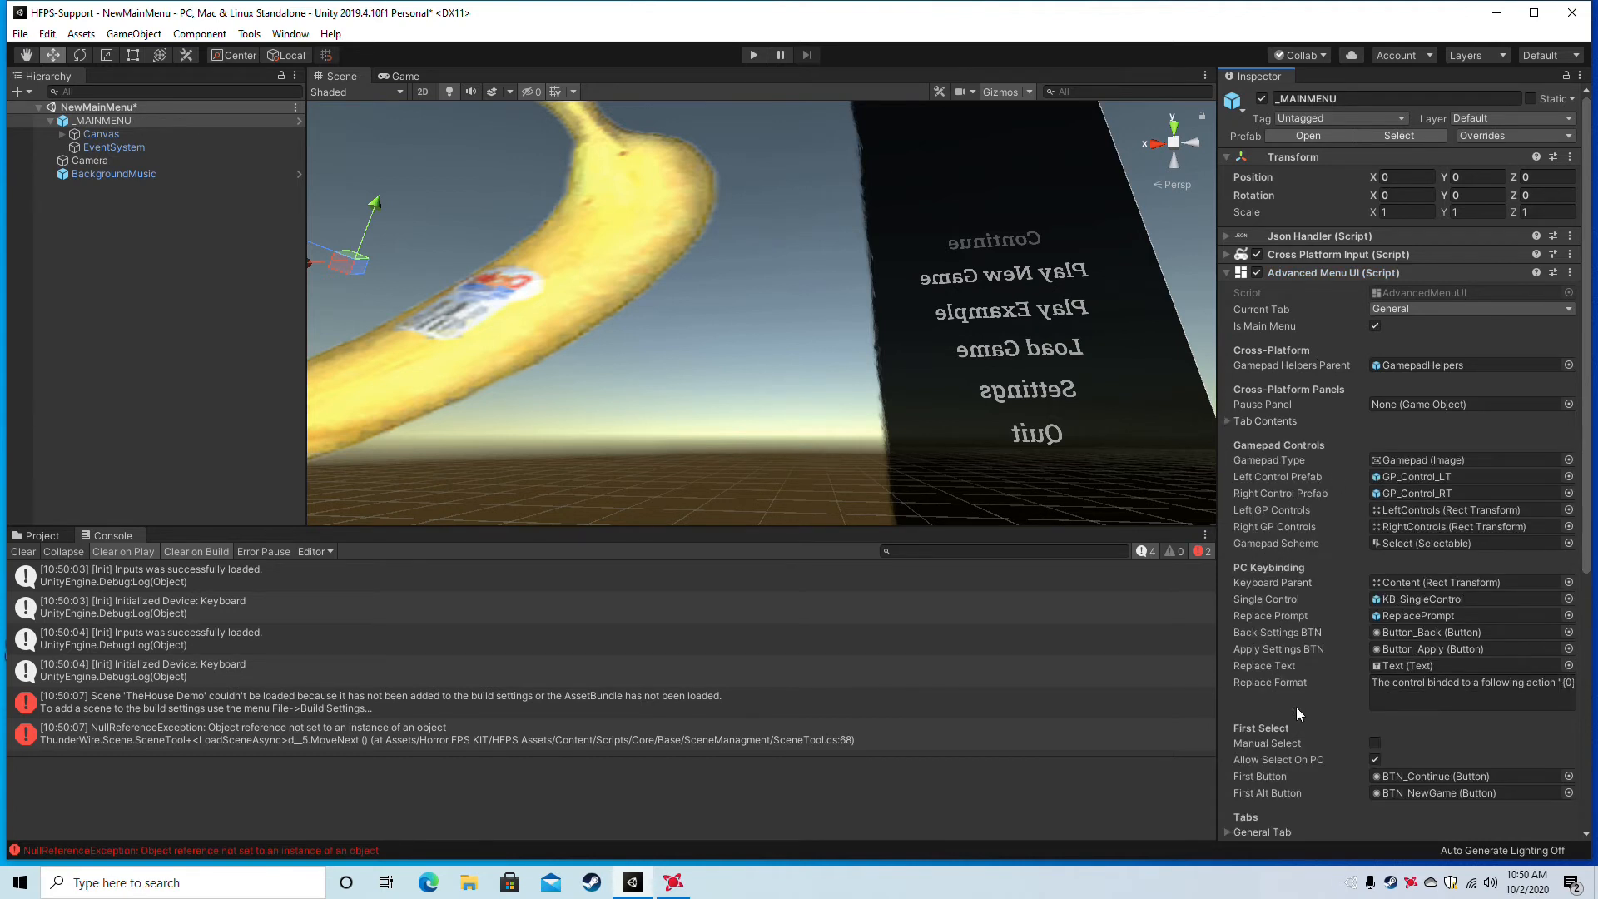
{"action": "scroll", "coordinate": [1297, 710], "scroll_direction": "down", "scroll_amount": 5}
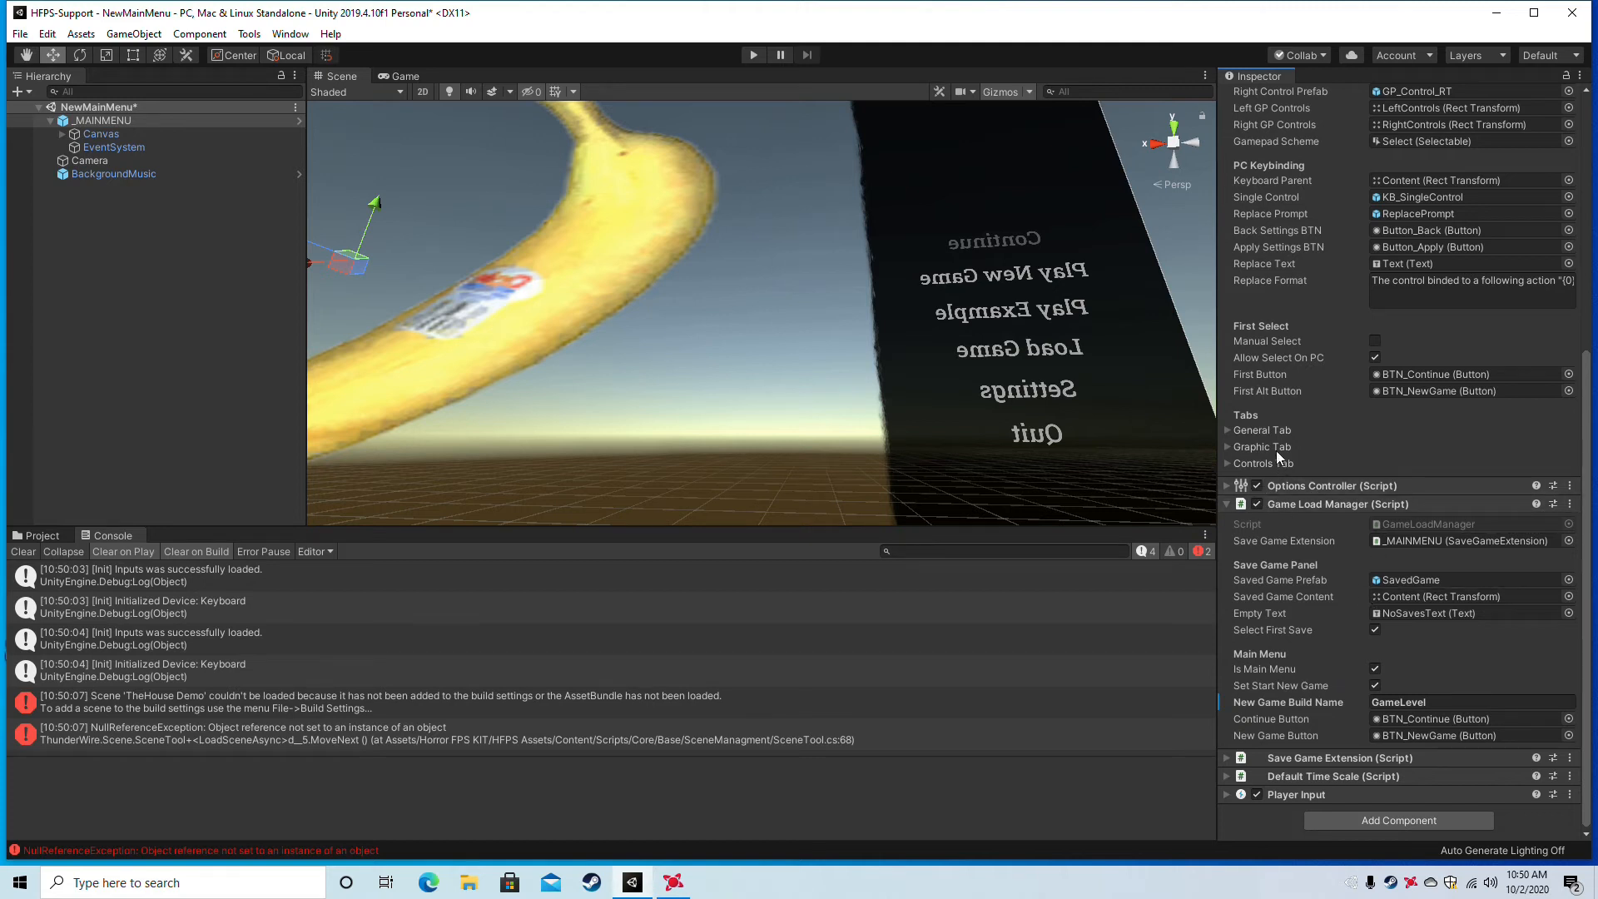
{"action": "scroll", "coordinate": [1317, 427], "scroll_direction": "up", "scroll_amount": 3}
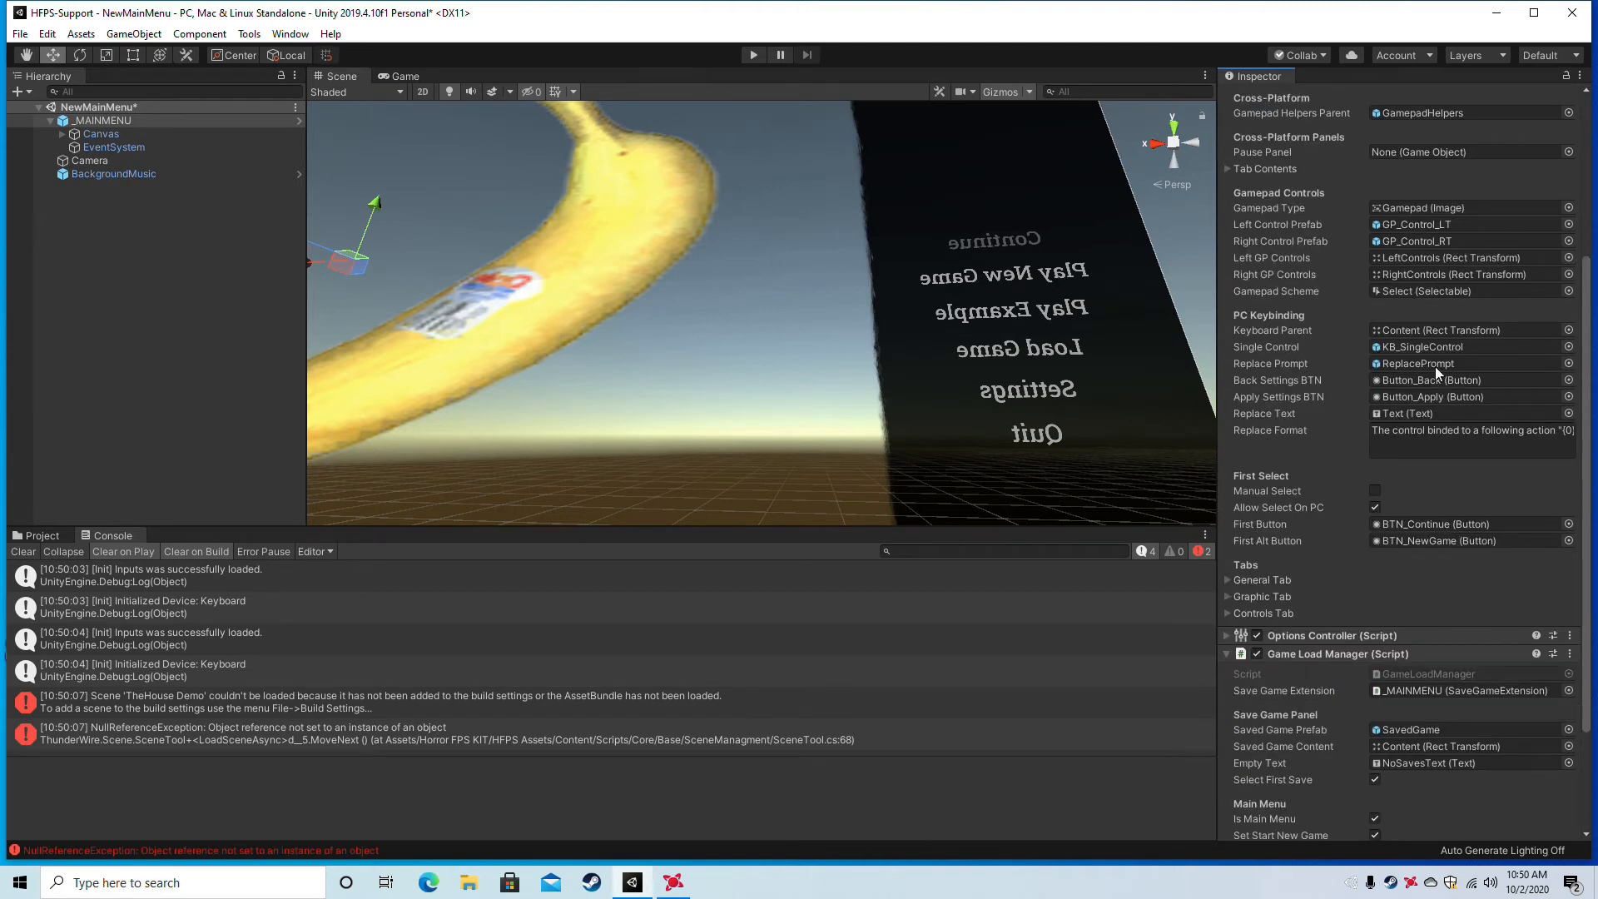
{"action": "scroll", "coordinate": [1290, 325], "scroll_direction": "up", "scroll_amount": 3}
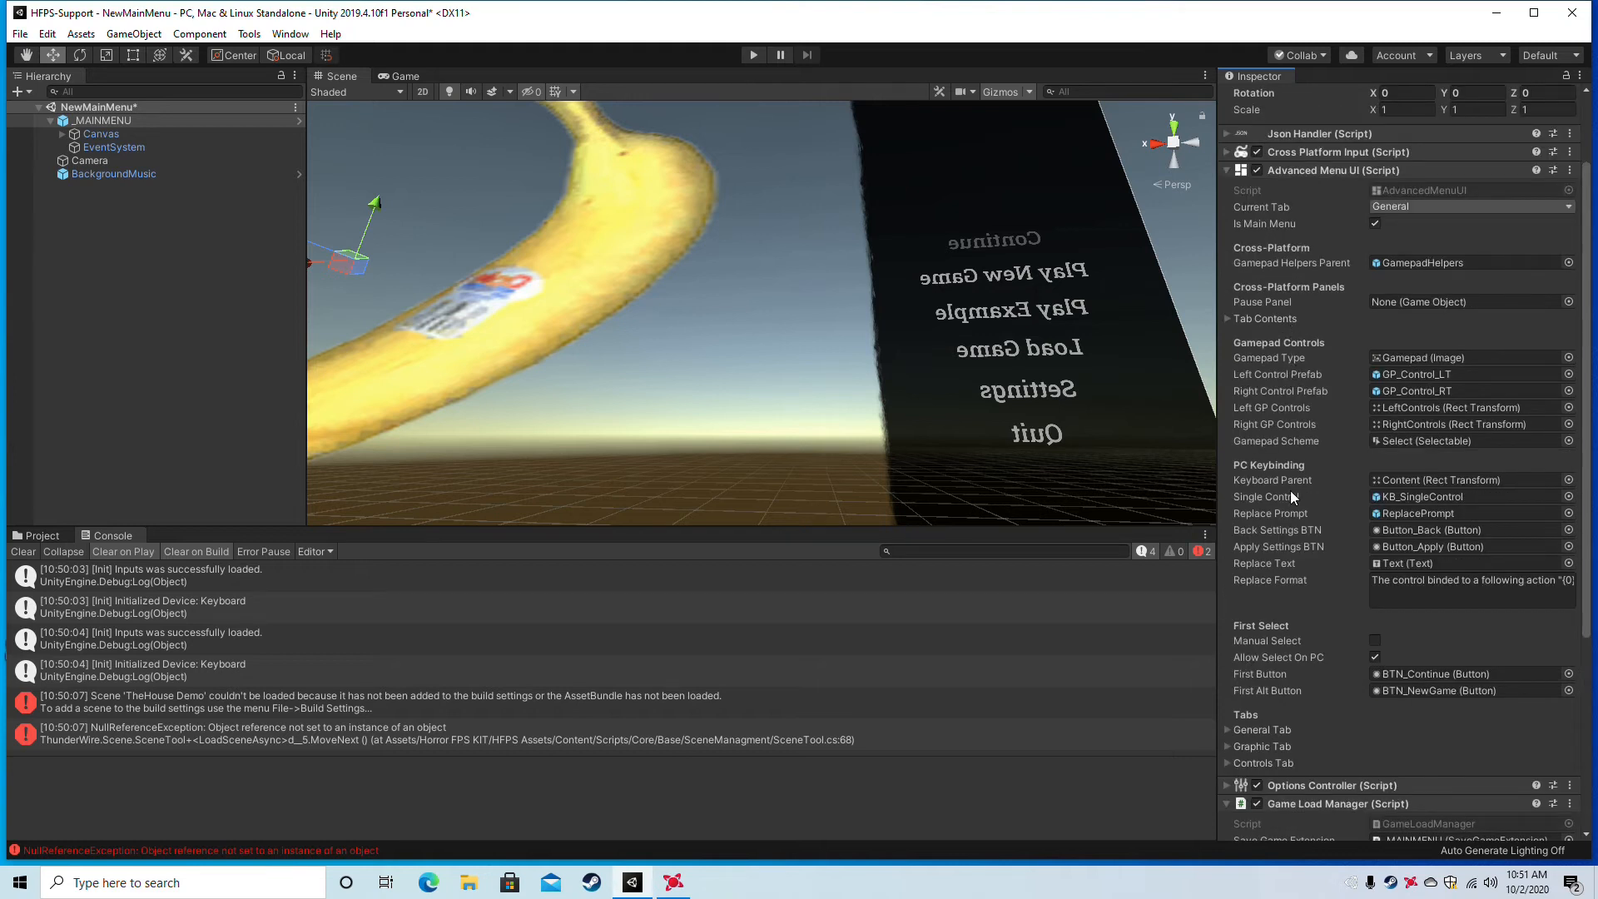
{"action": "left_click", "coordinate": [1227, 731]}
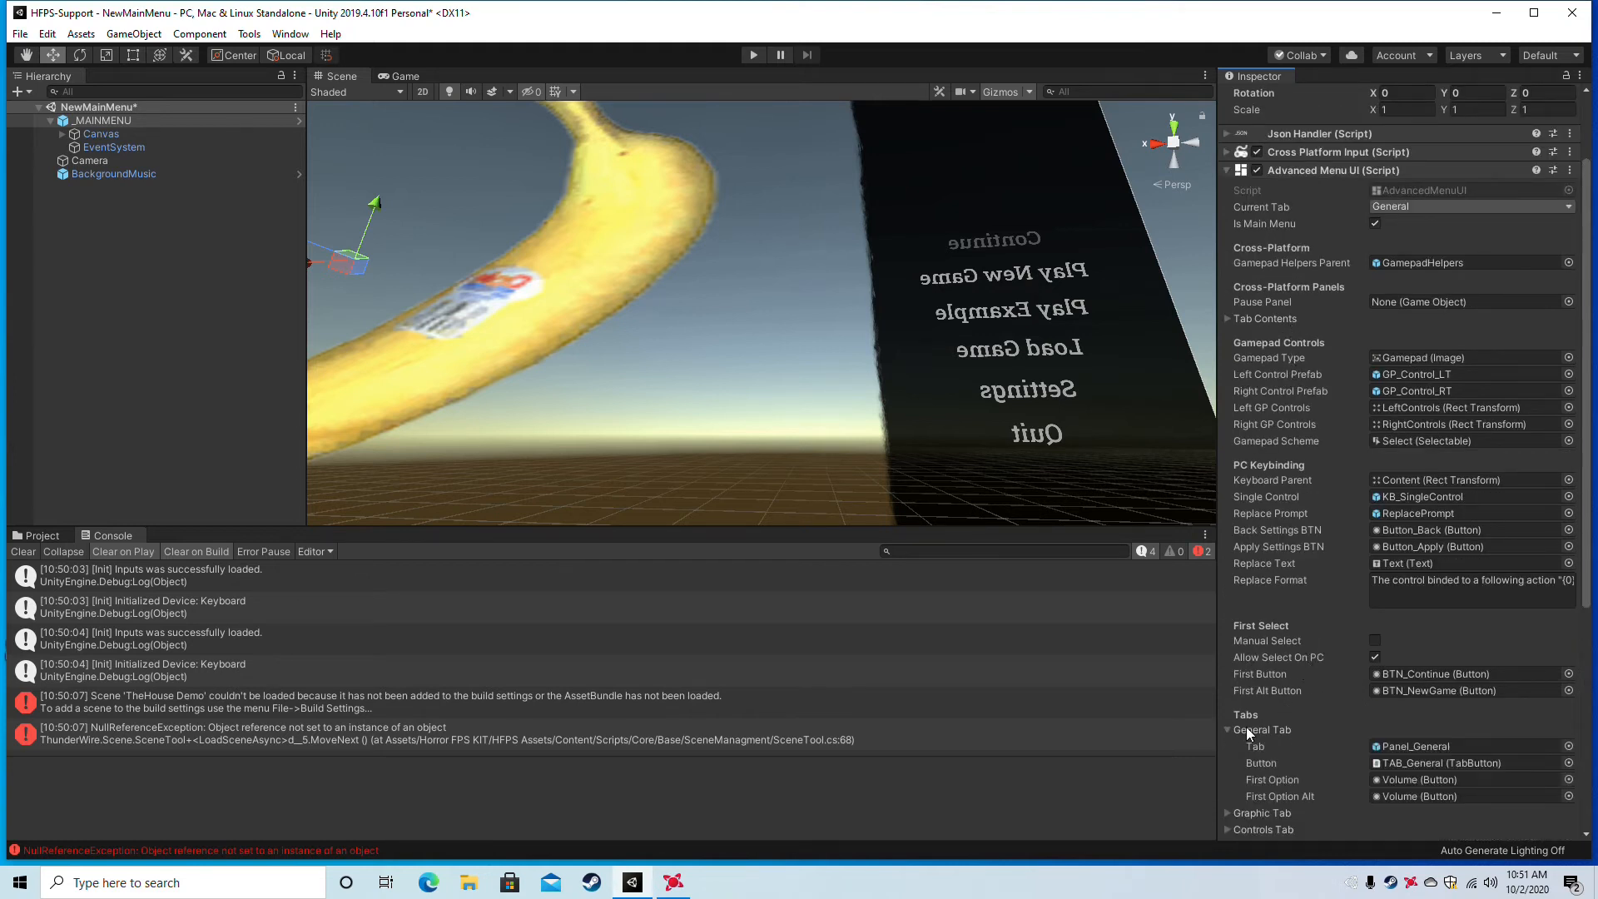
{"action": "scroll", "coordinate": [1246, 726], "scroll_direction": "down", "scroll_amount": 6}
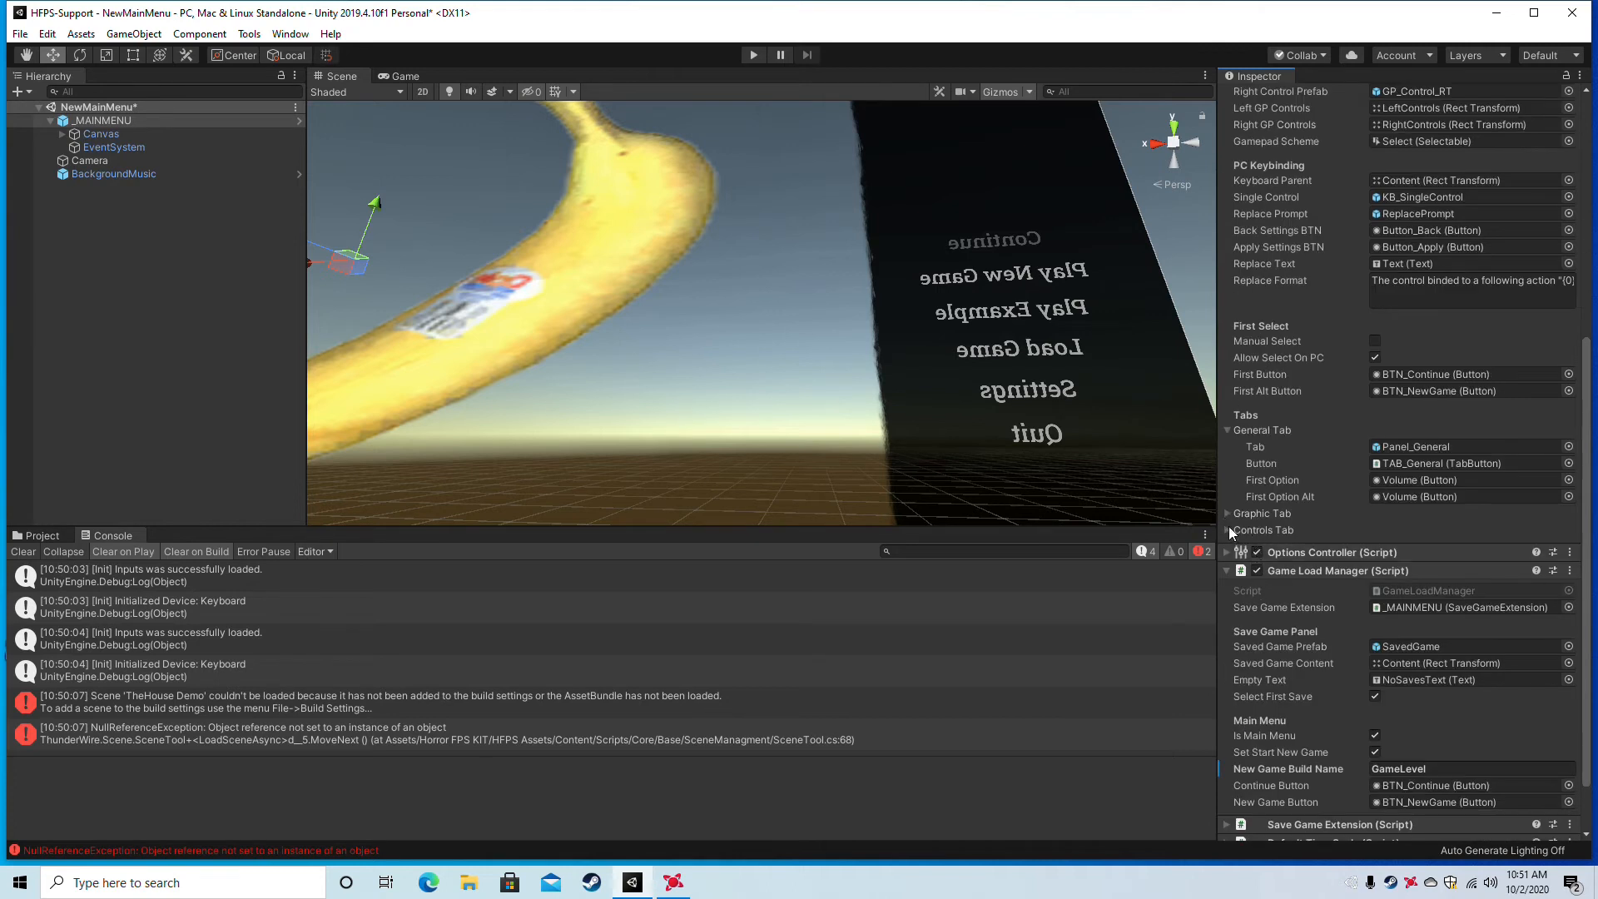
{"action": "left_click", "coordinate": [1227, 430]}
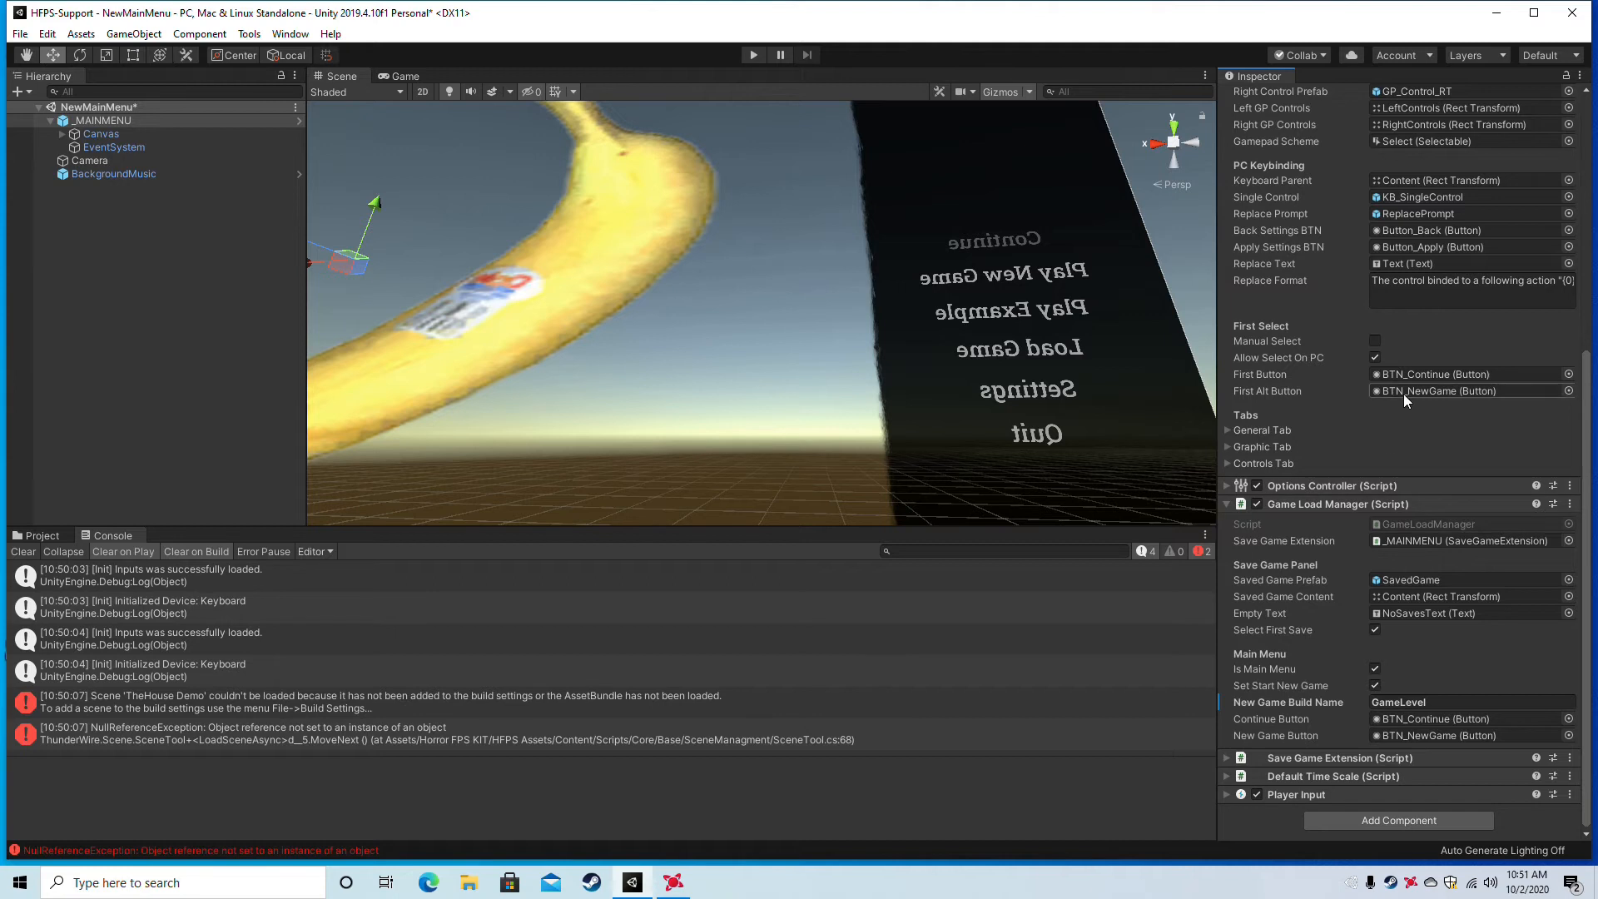
{"action": "scroll", "coordinate": [1410, 387], "scroll_direction": "up", "scroll_amount": 6}
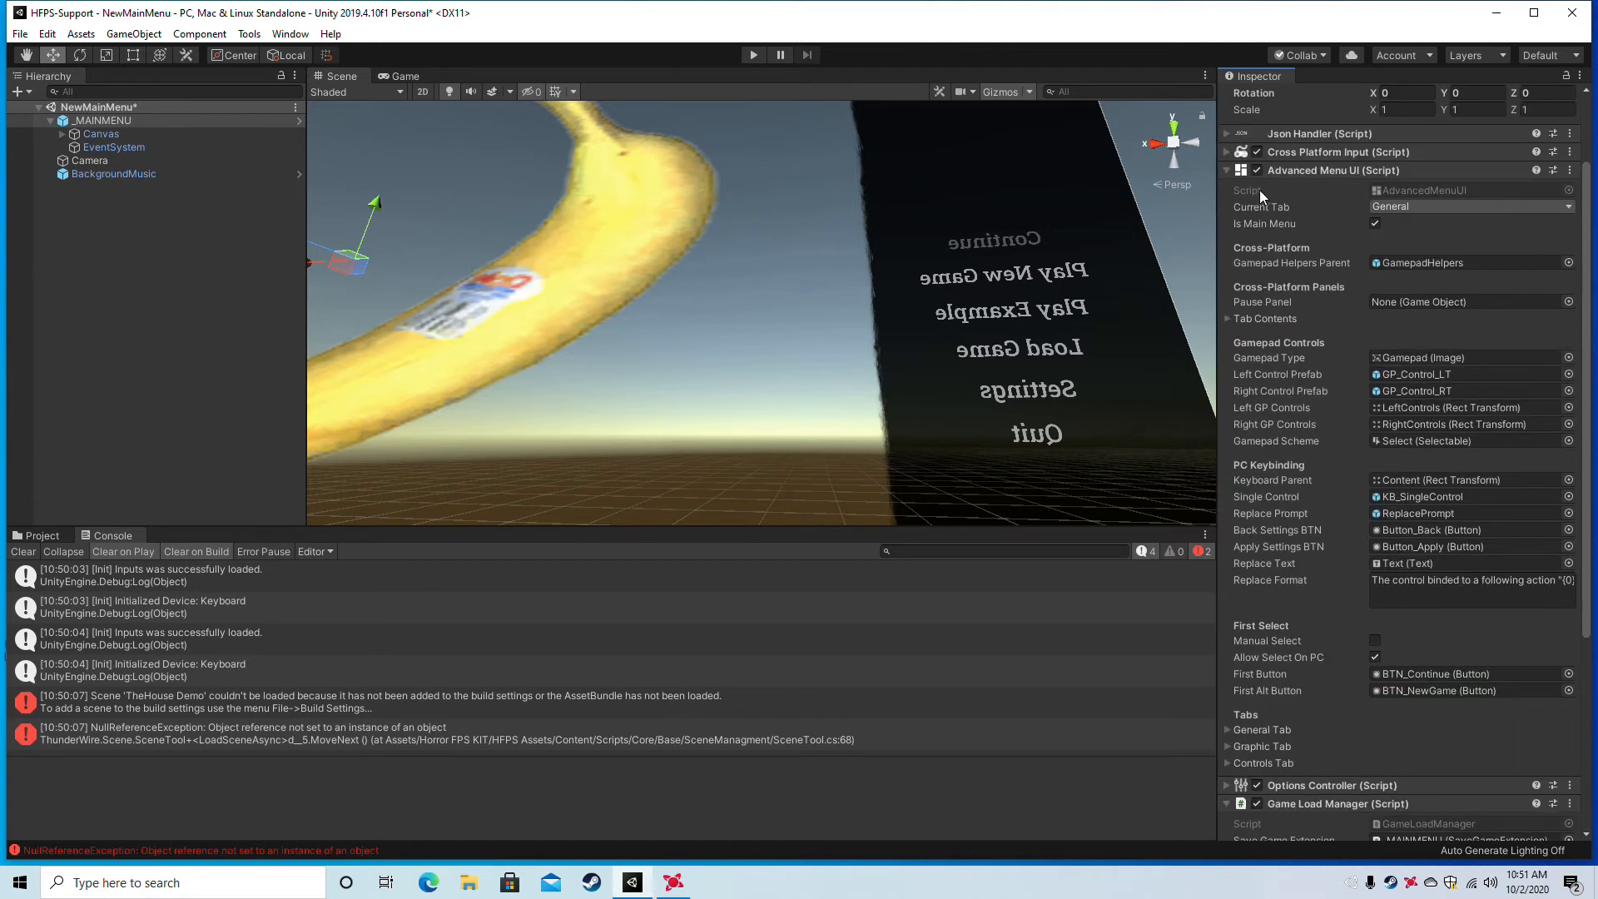
{"action": "left_click", "coordinate": [1228, 319]}
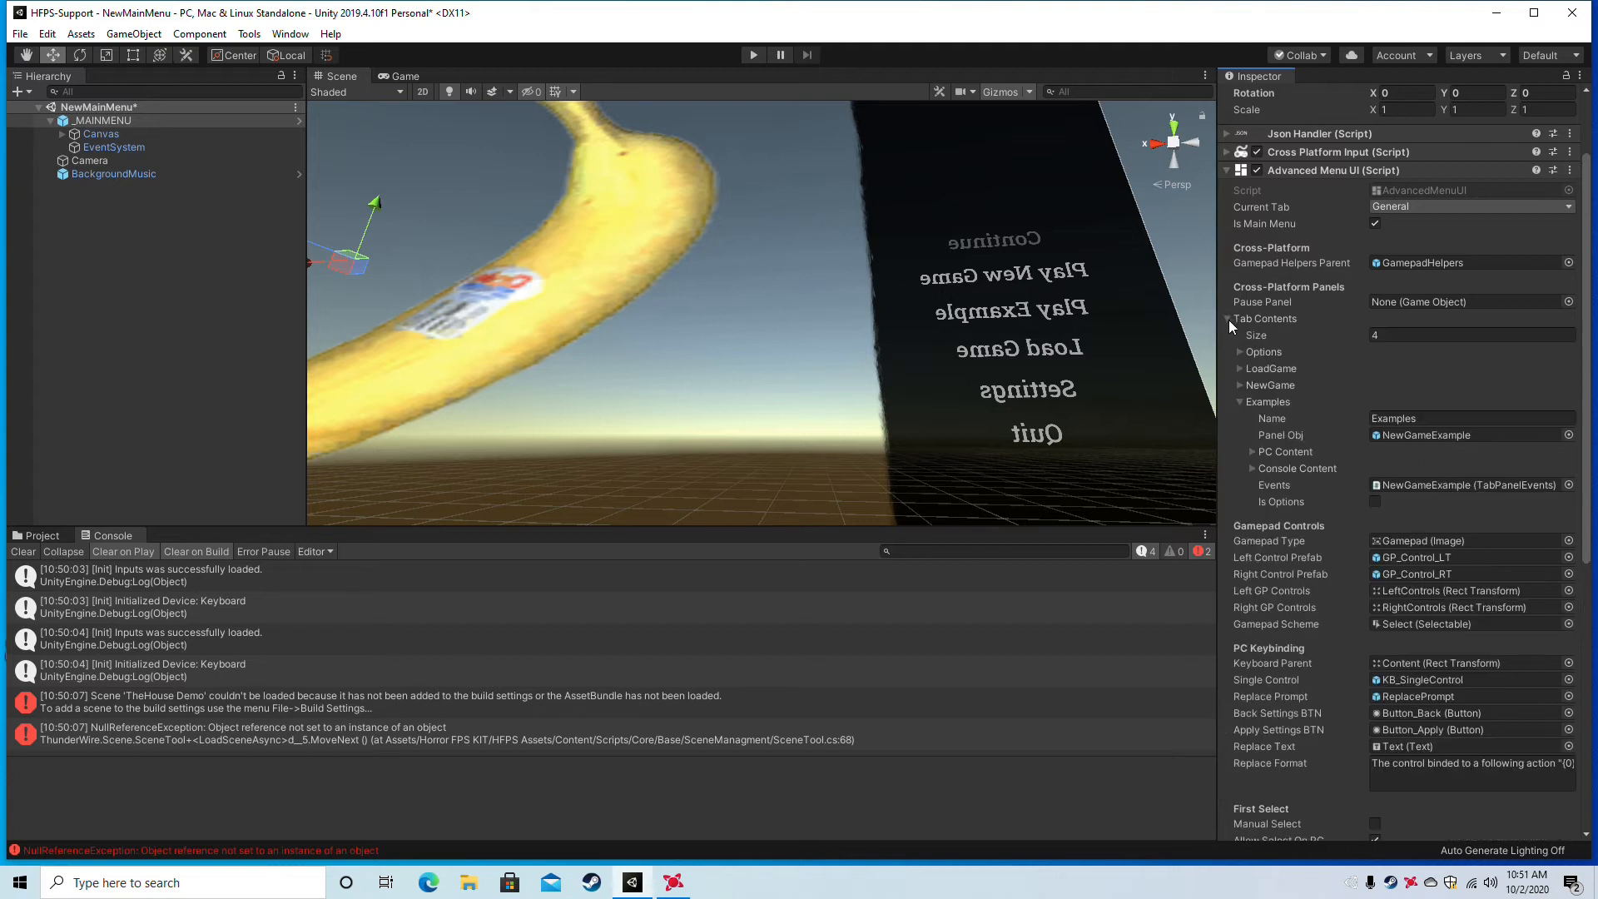
{"action": "left_click", "coordinate": [1241, 400]}
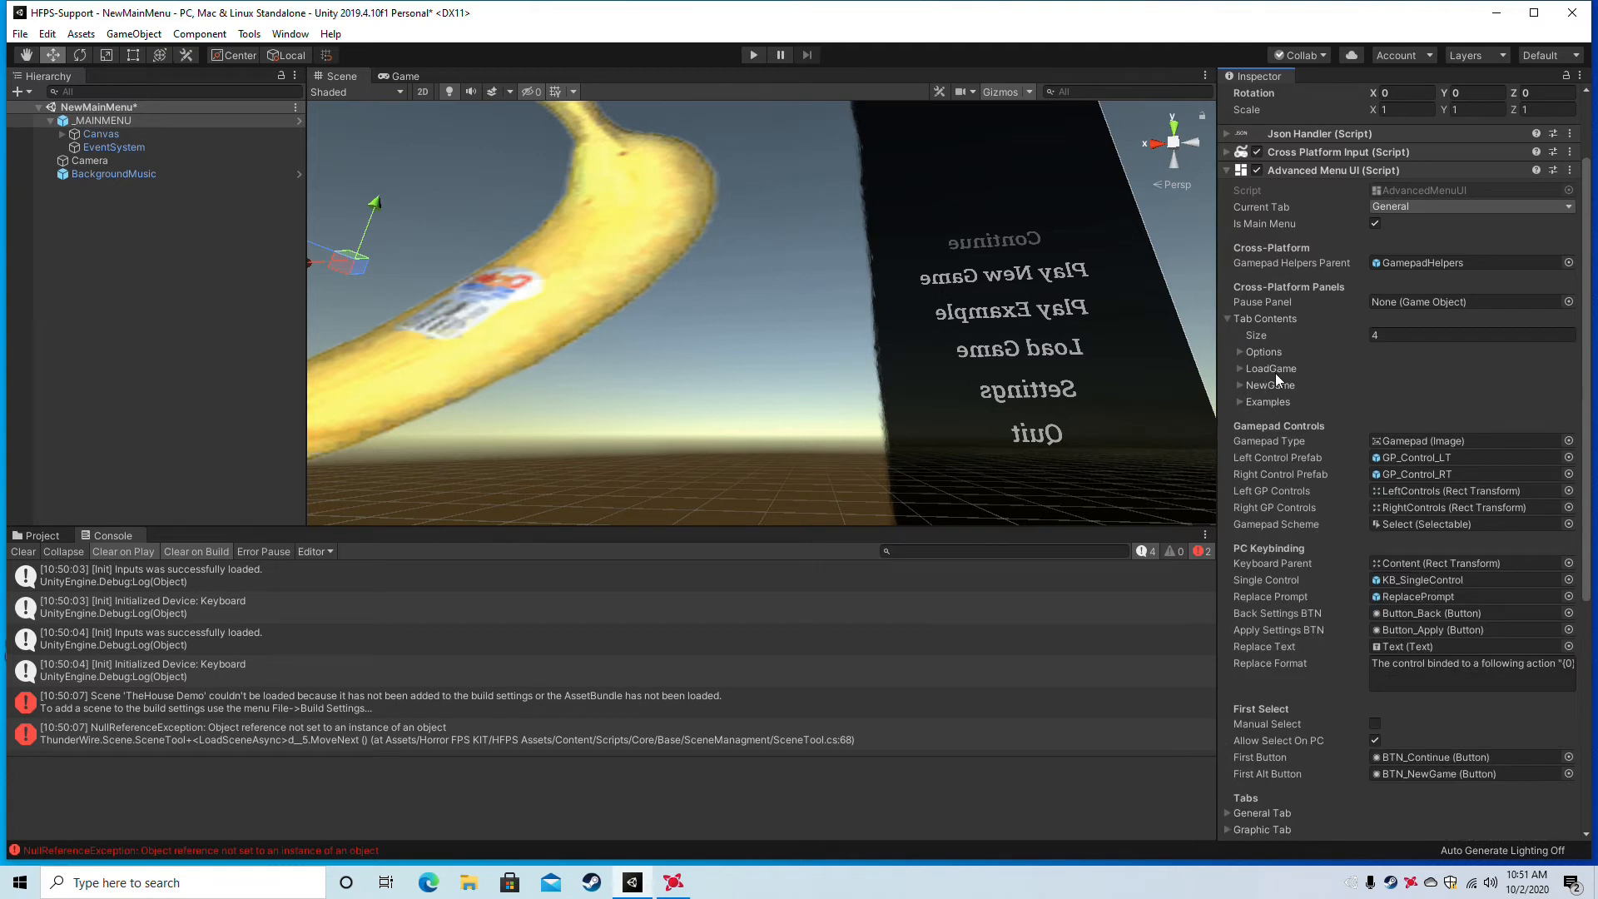
{"action": "left_click", "coordinate": [1273, 381]}
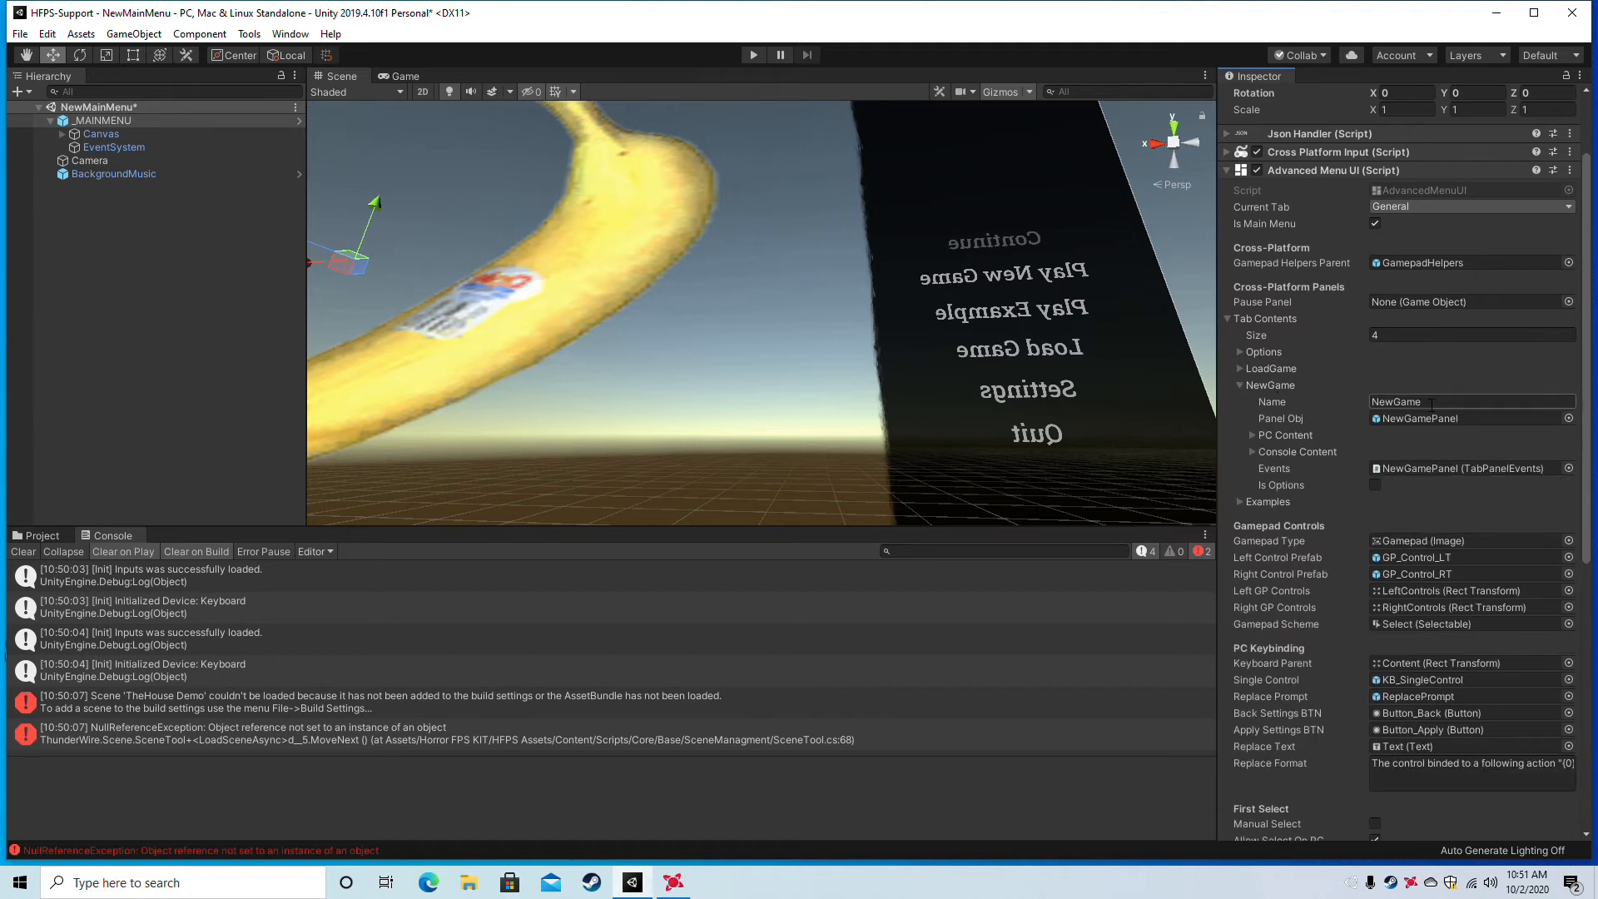
{"action": "left_click", "coordinate": [1240, 502]}
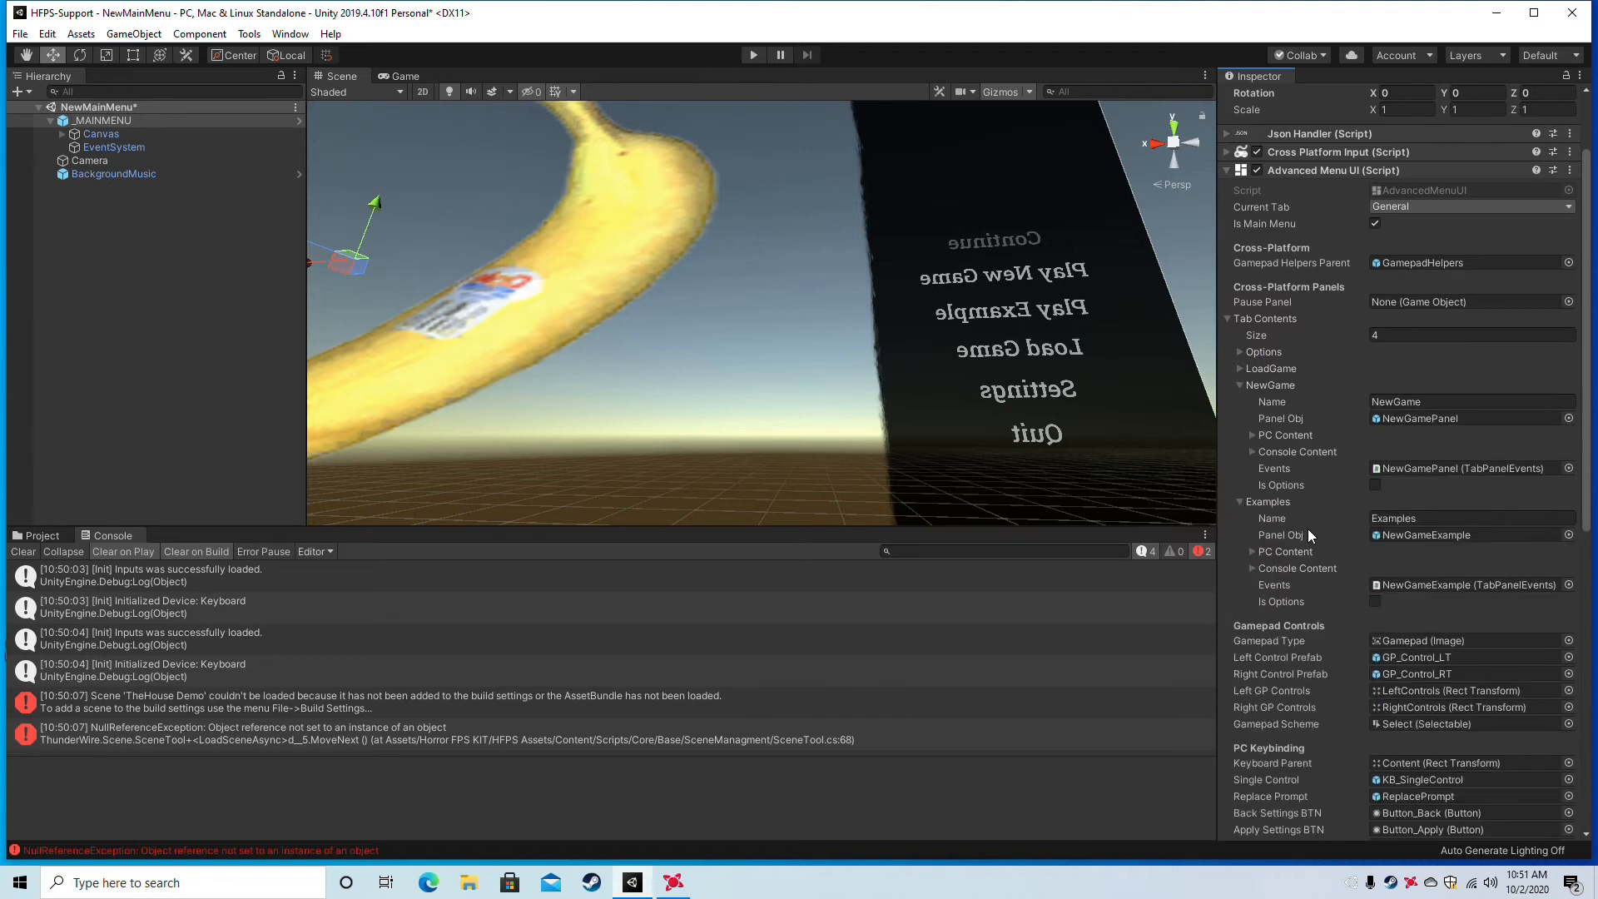
{"action": "left_click", "coordinate": [1250, 550]}
{"action": "left_click", "coordinate": [1251, 550]}
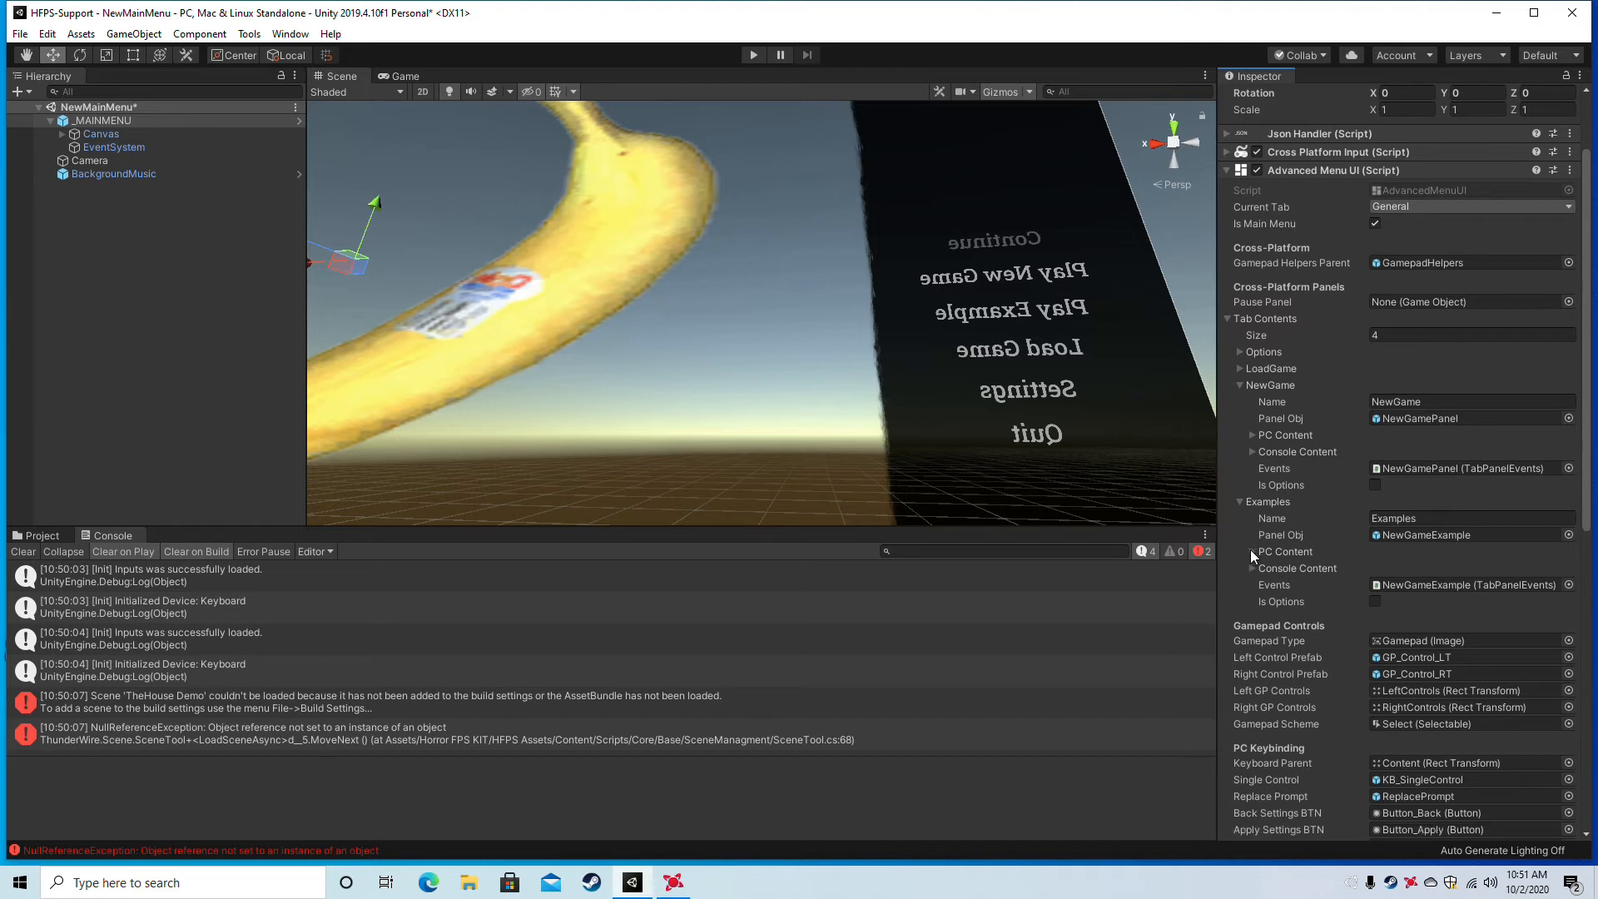
{"action": "left_click", "coordinate": [1228, 316]}
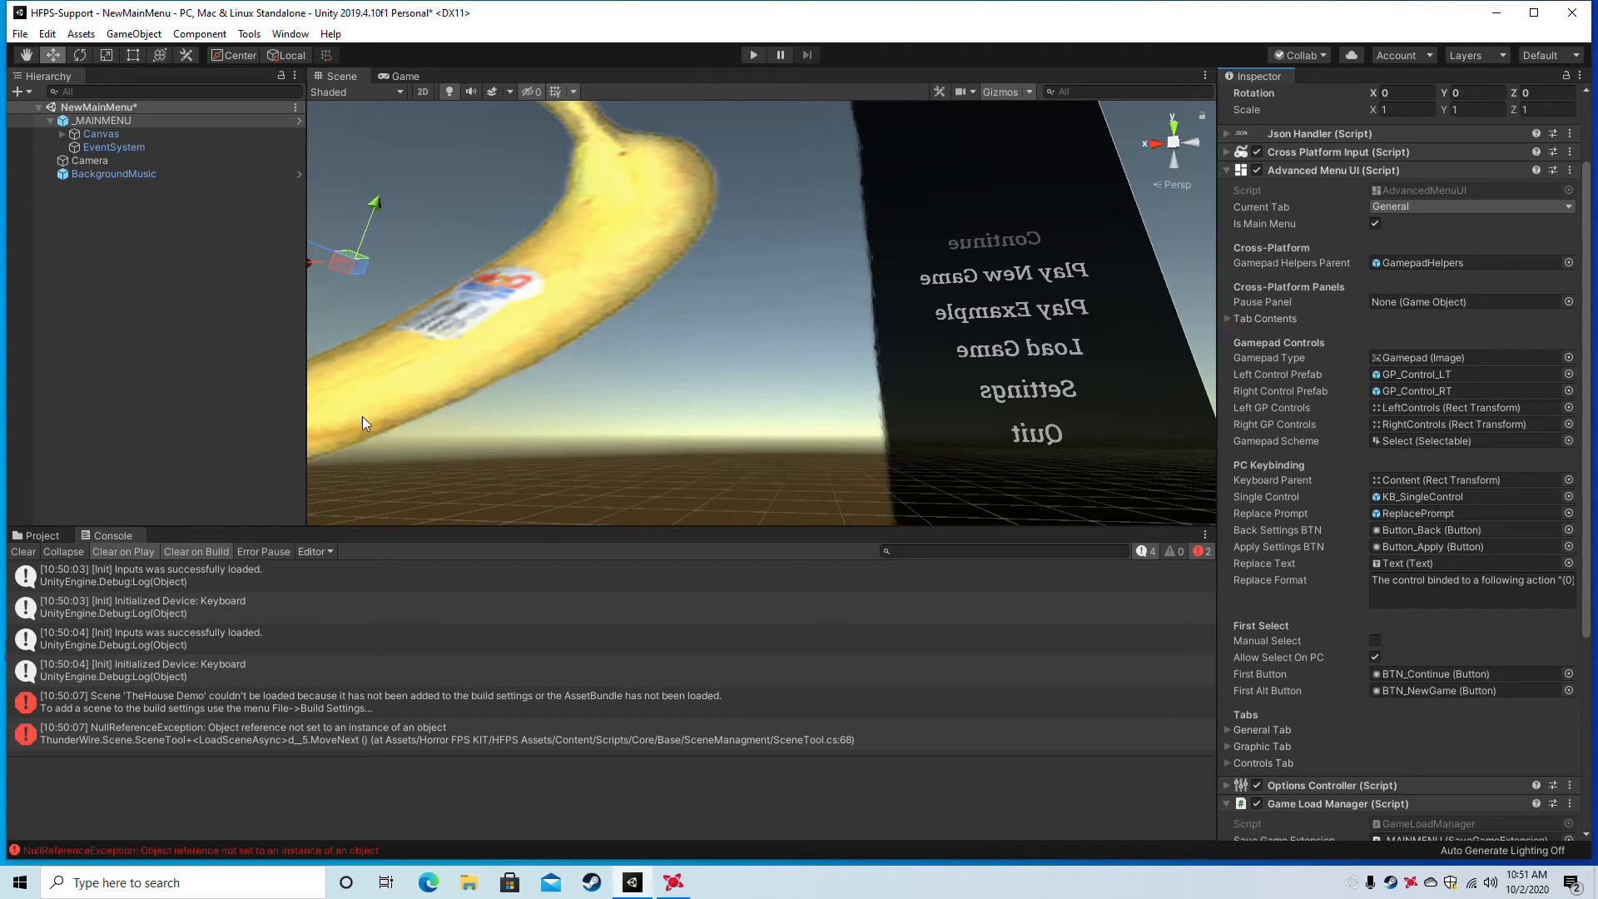
Clear the console and review the Scenes In Build list in the Build Settings.
{"action": "left_click", "coordinate": [25, 551]}
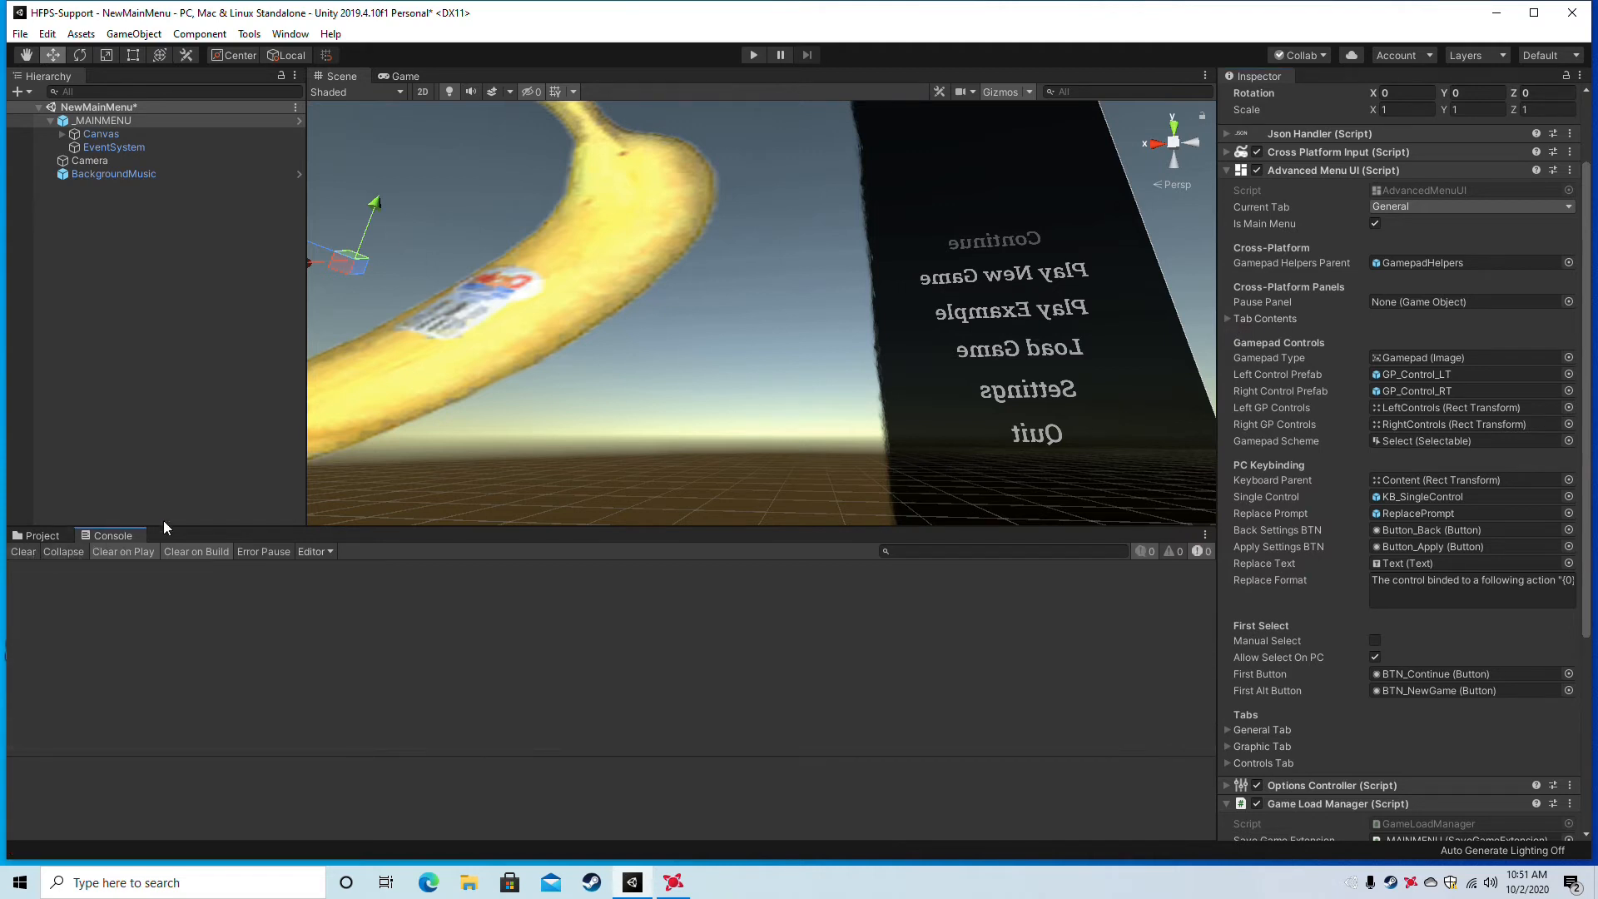
{"action": "left_click", "coordinate": [39, 538]}
{"action": "left_click", "coordinate": [20, 34]}
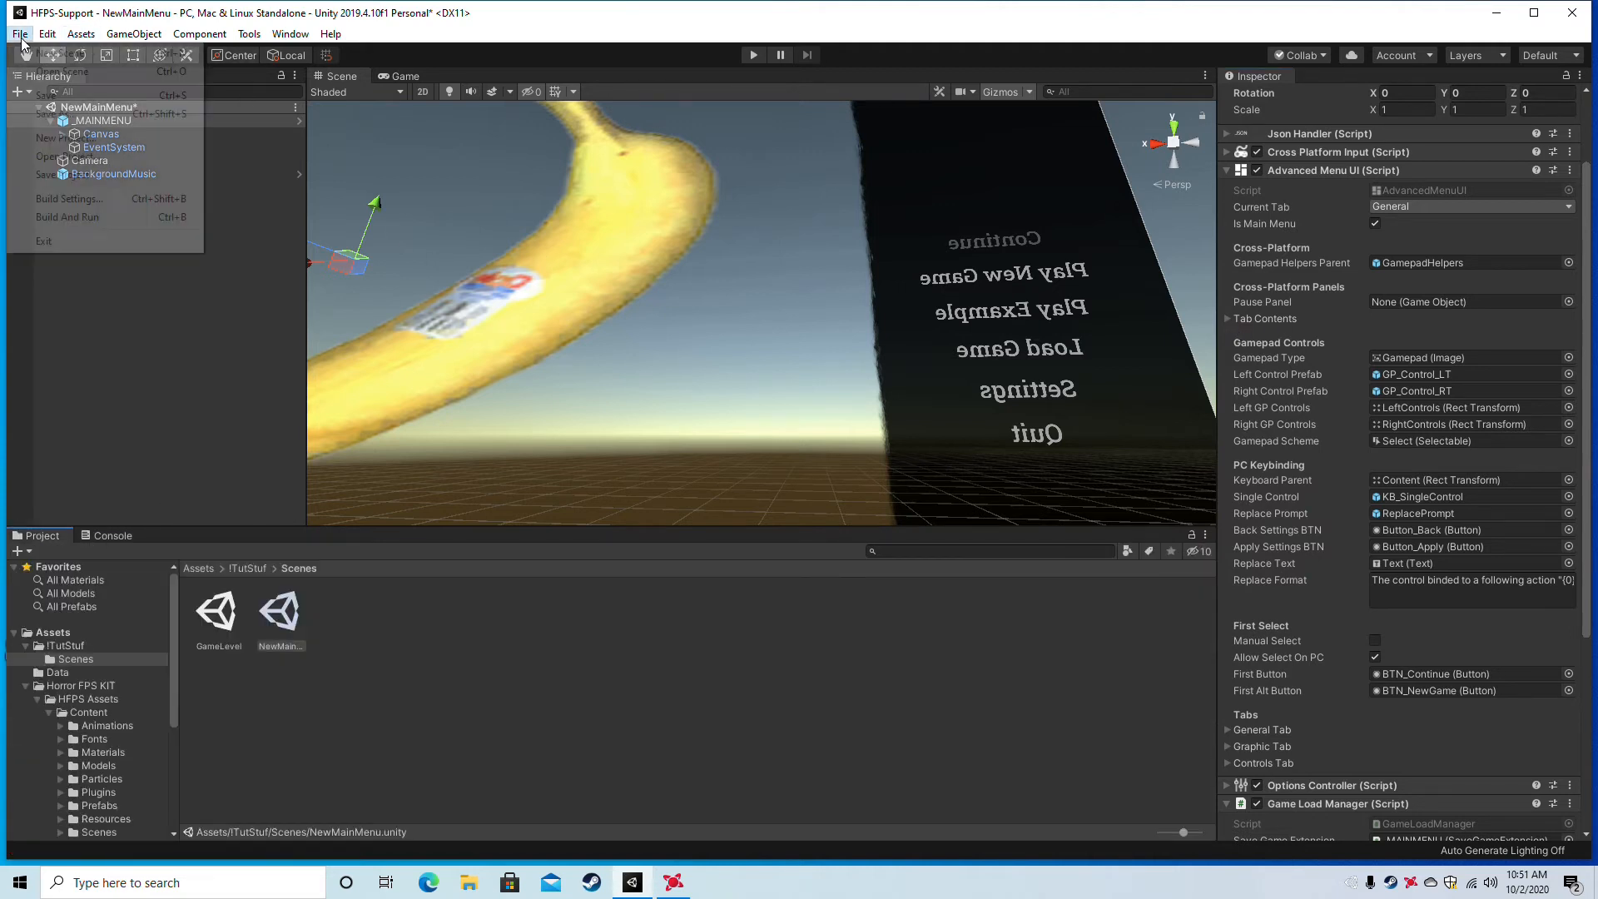
{"action": "left_click", "coordinate": [66, 199]}
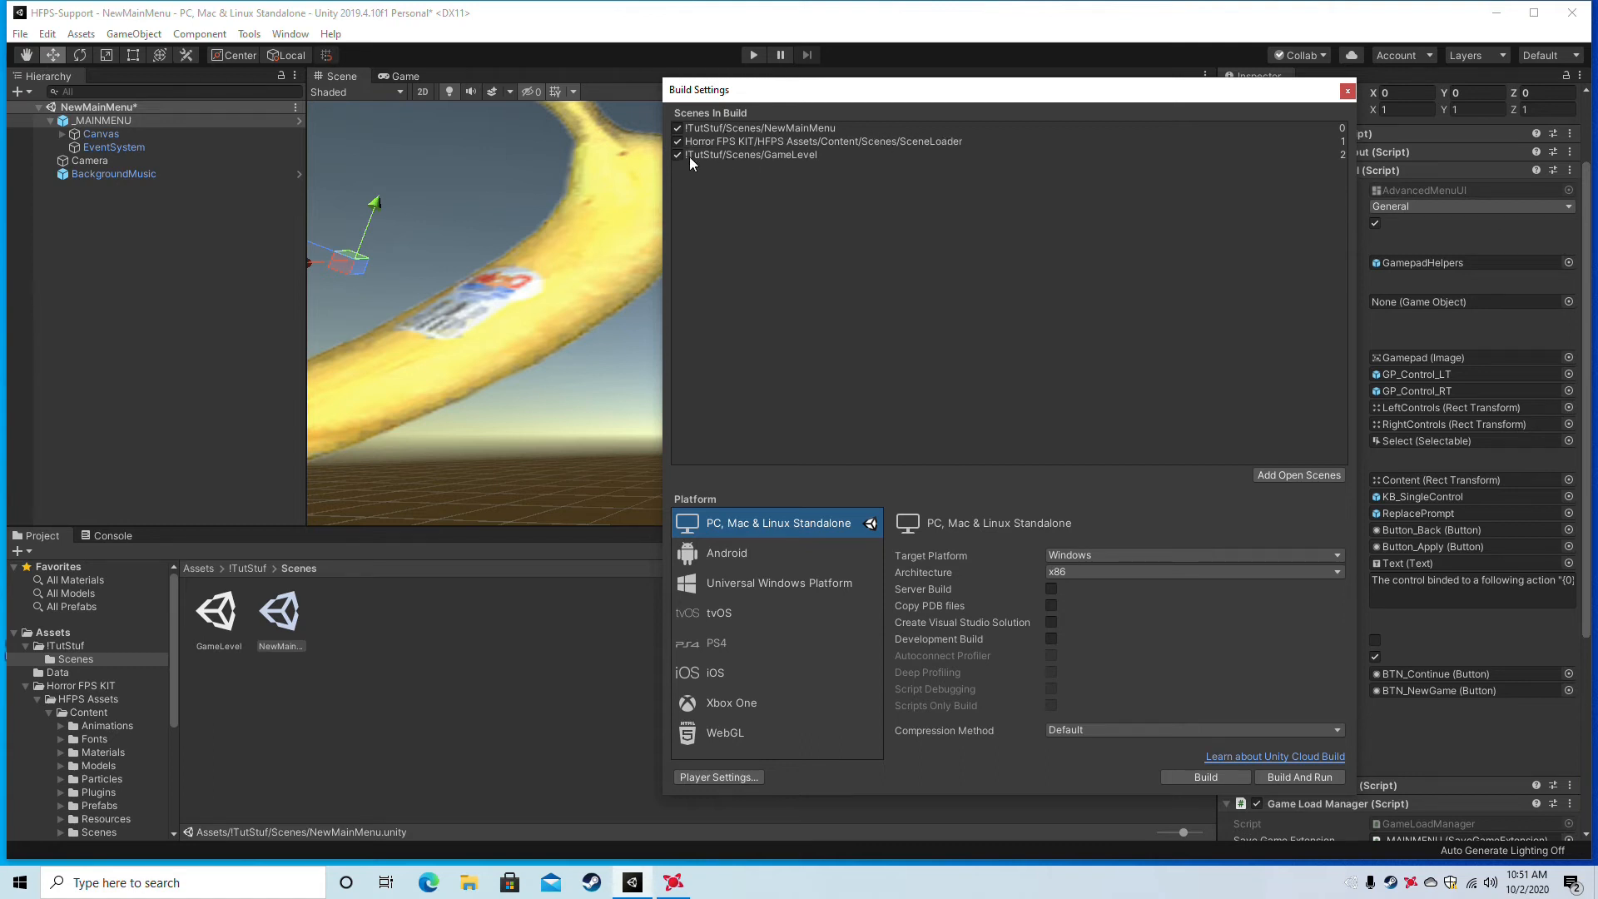
{"action": "left_click", "coordinate": [1348, 91]}
Play-test the main menu by viewing the Play Example panel, returning, and starting a new game through the loading screen into GameLevel.
{"action": "left_click", "coordinate": [756, 53]}
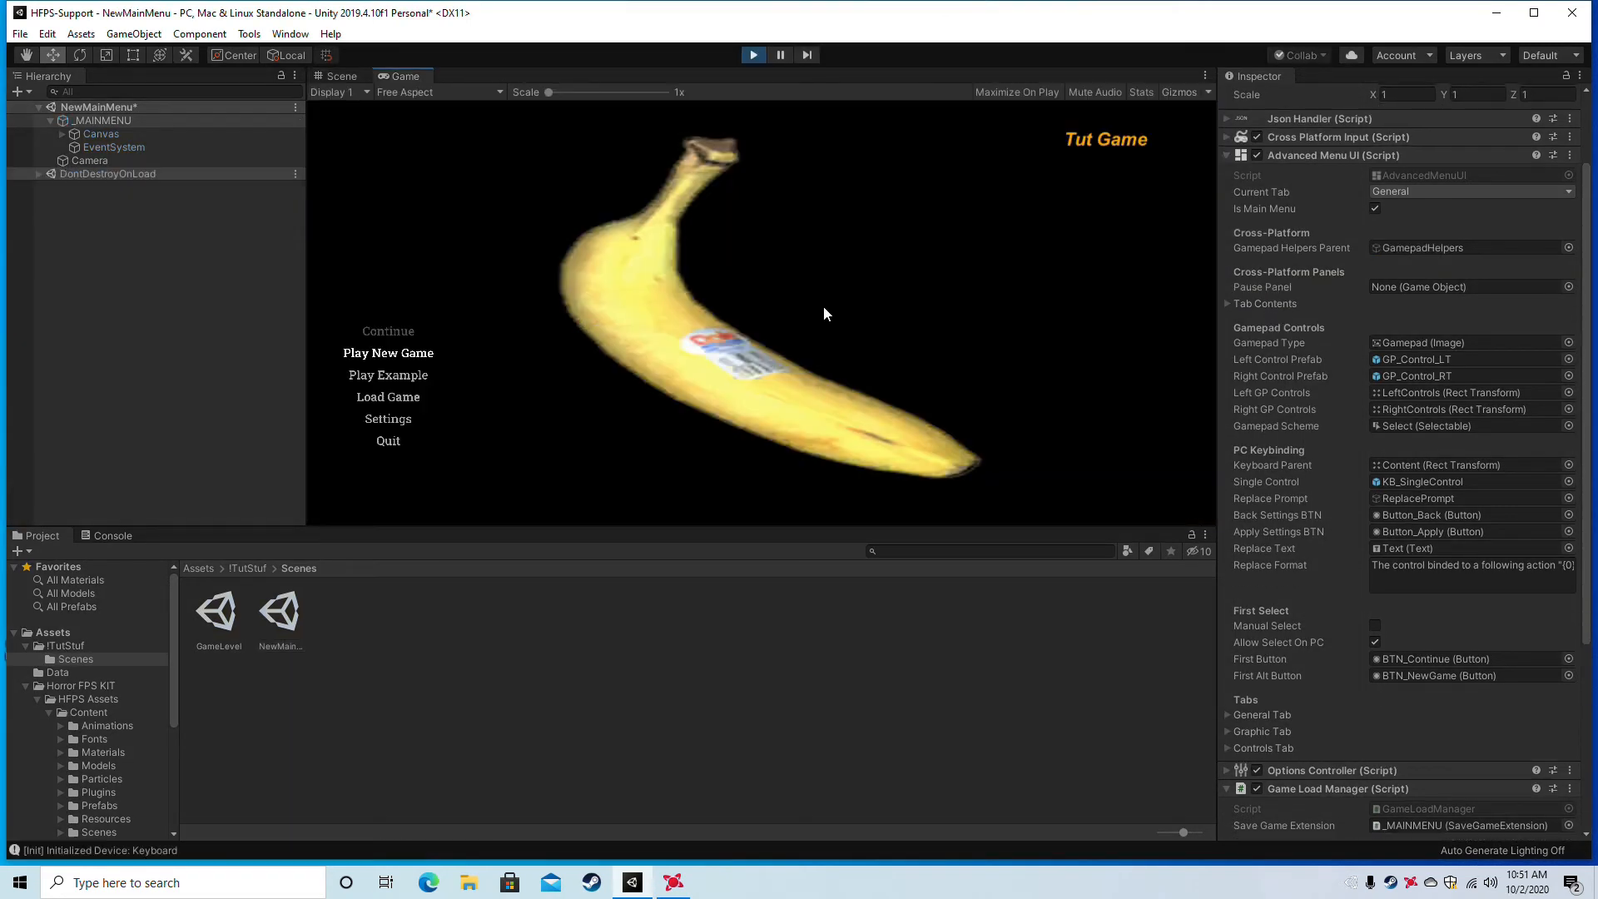
{"action": "left_click", "coordinate": [392, 376]}
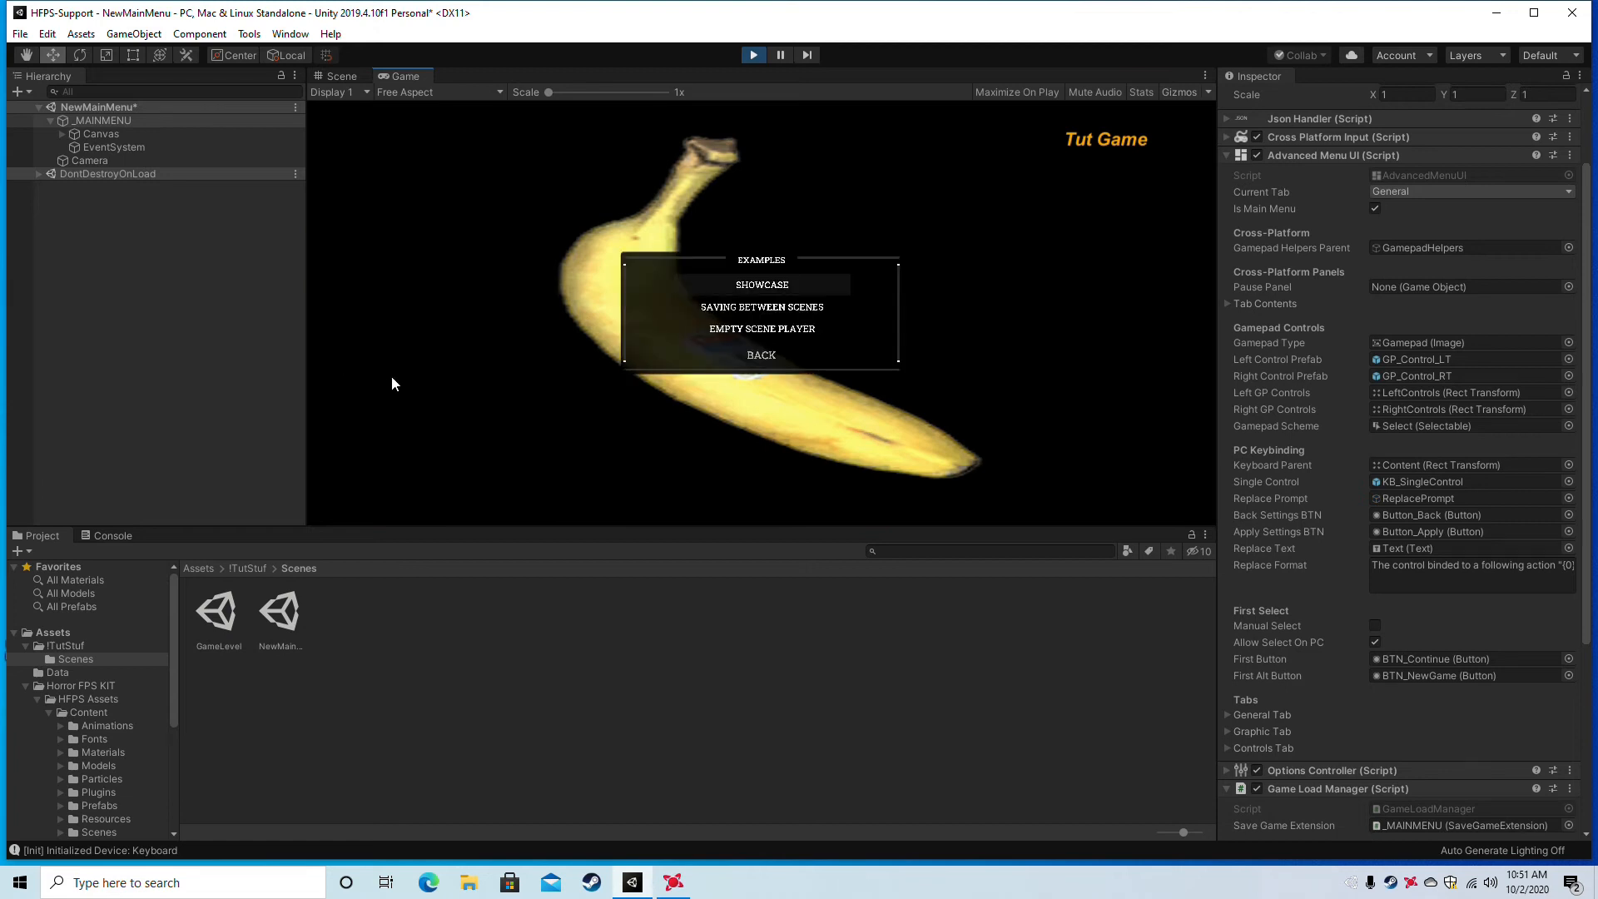
{"action": "left_click", "coordinate": [761, 356]}
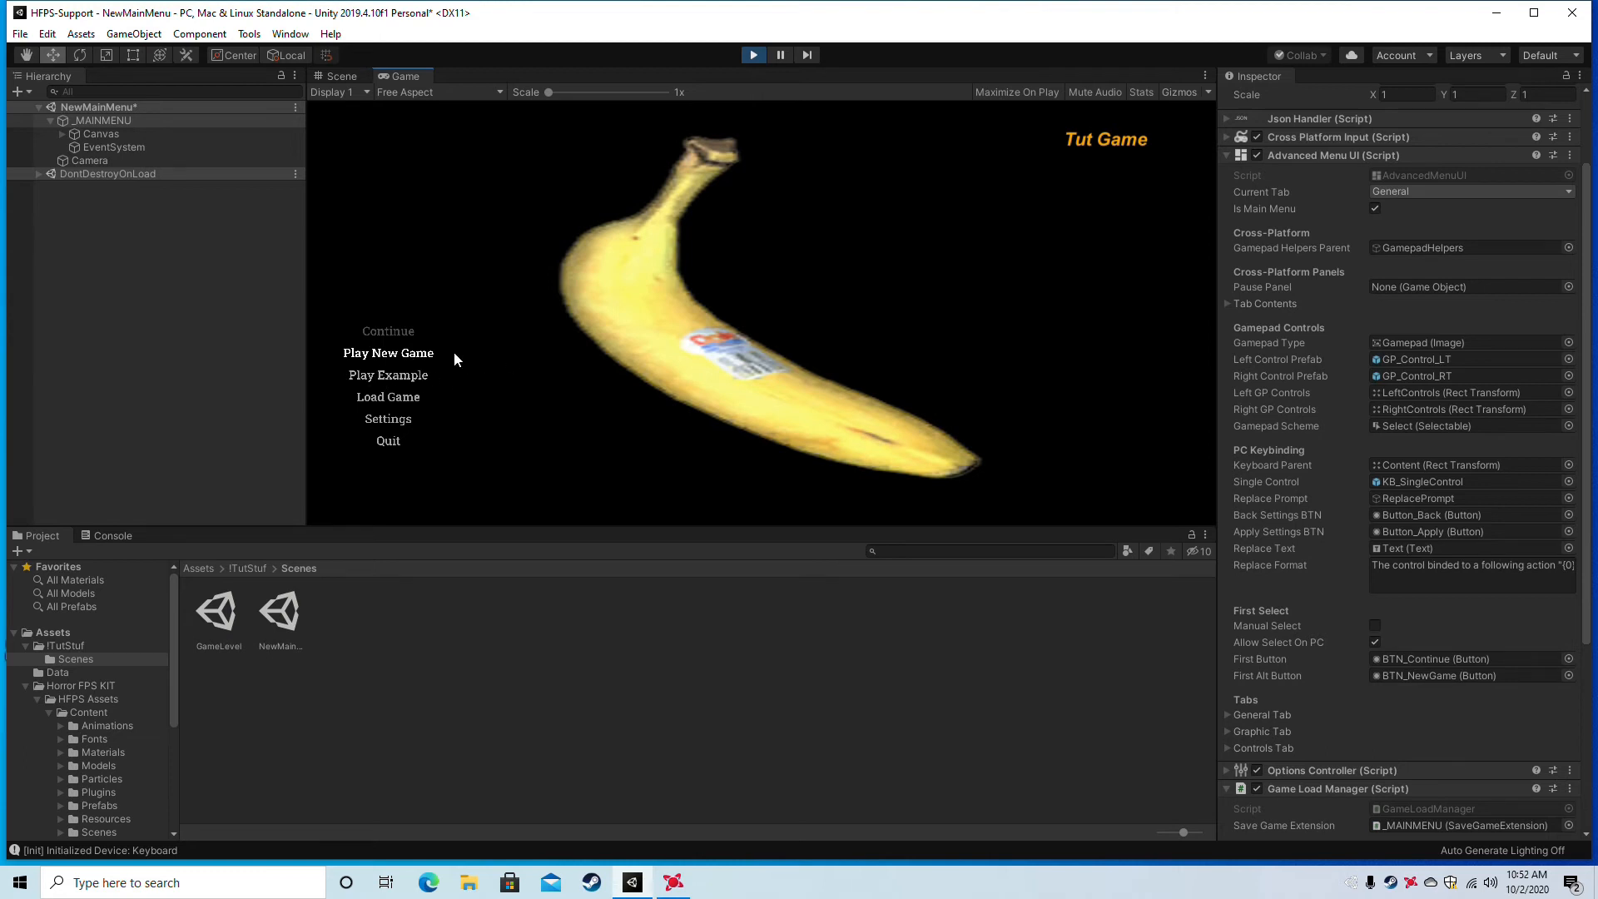
{"action": "left_click", "coordinate": [397, 353]}
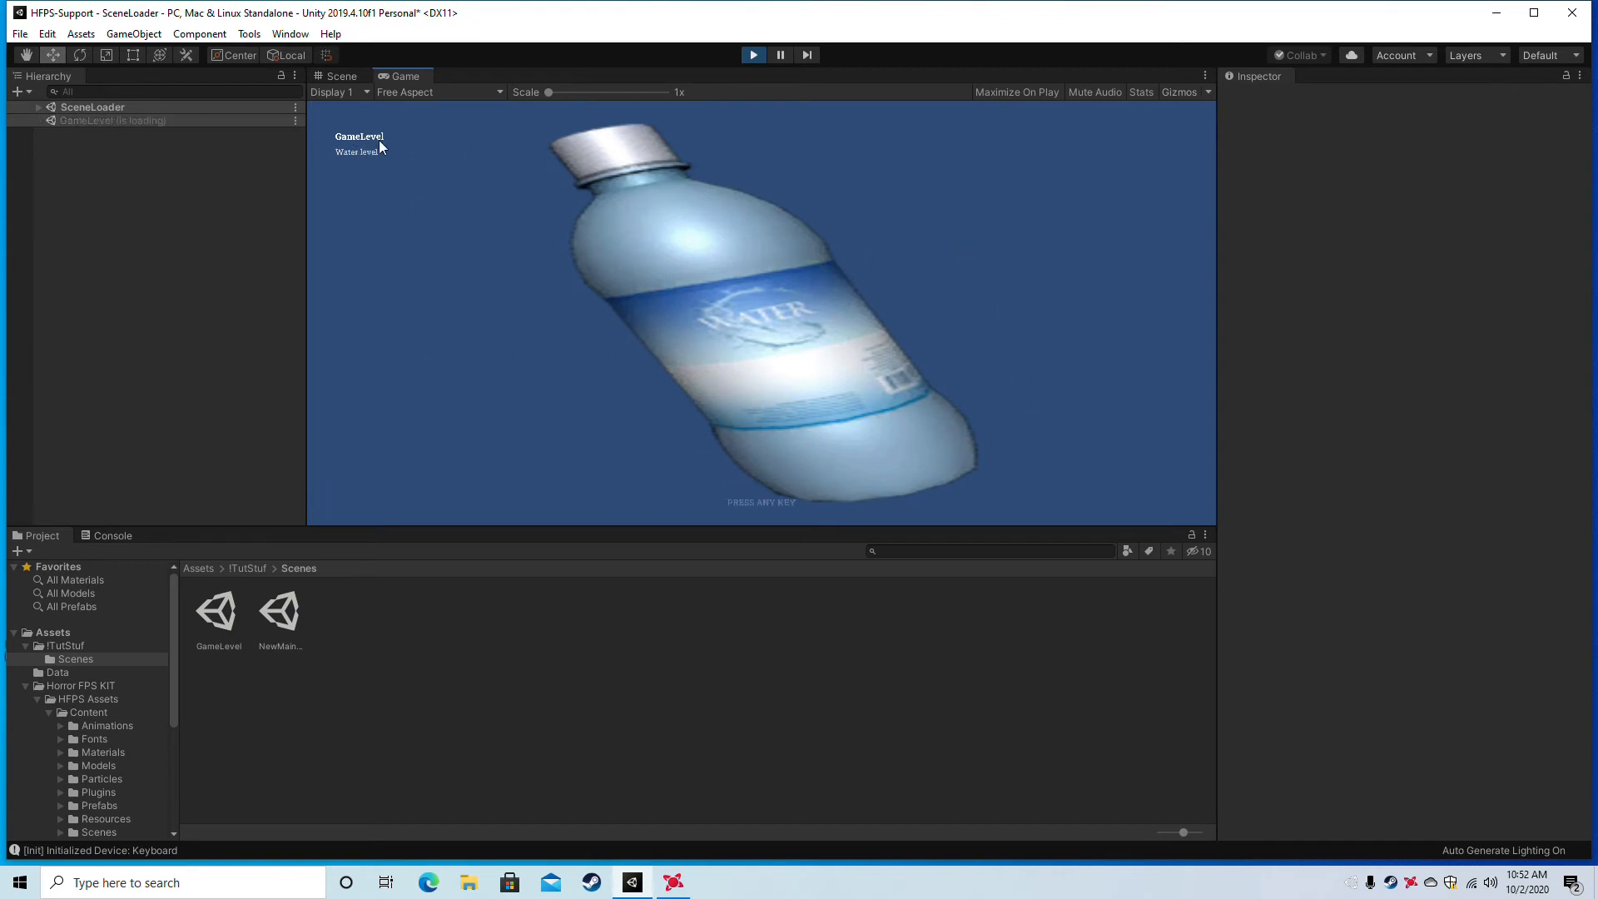
{"action": "key", "text": "space"}
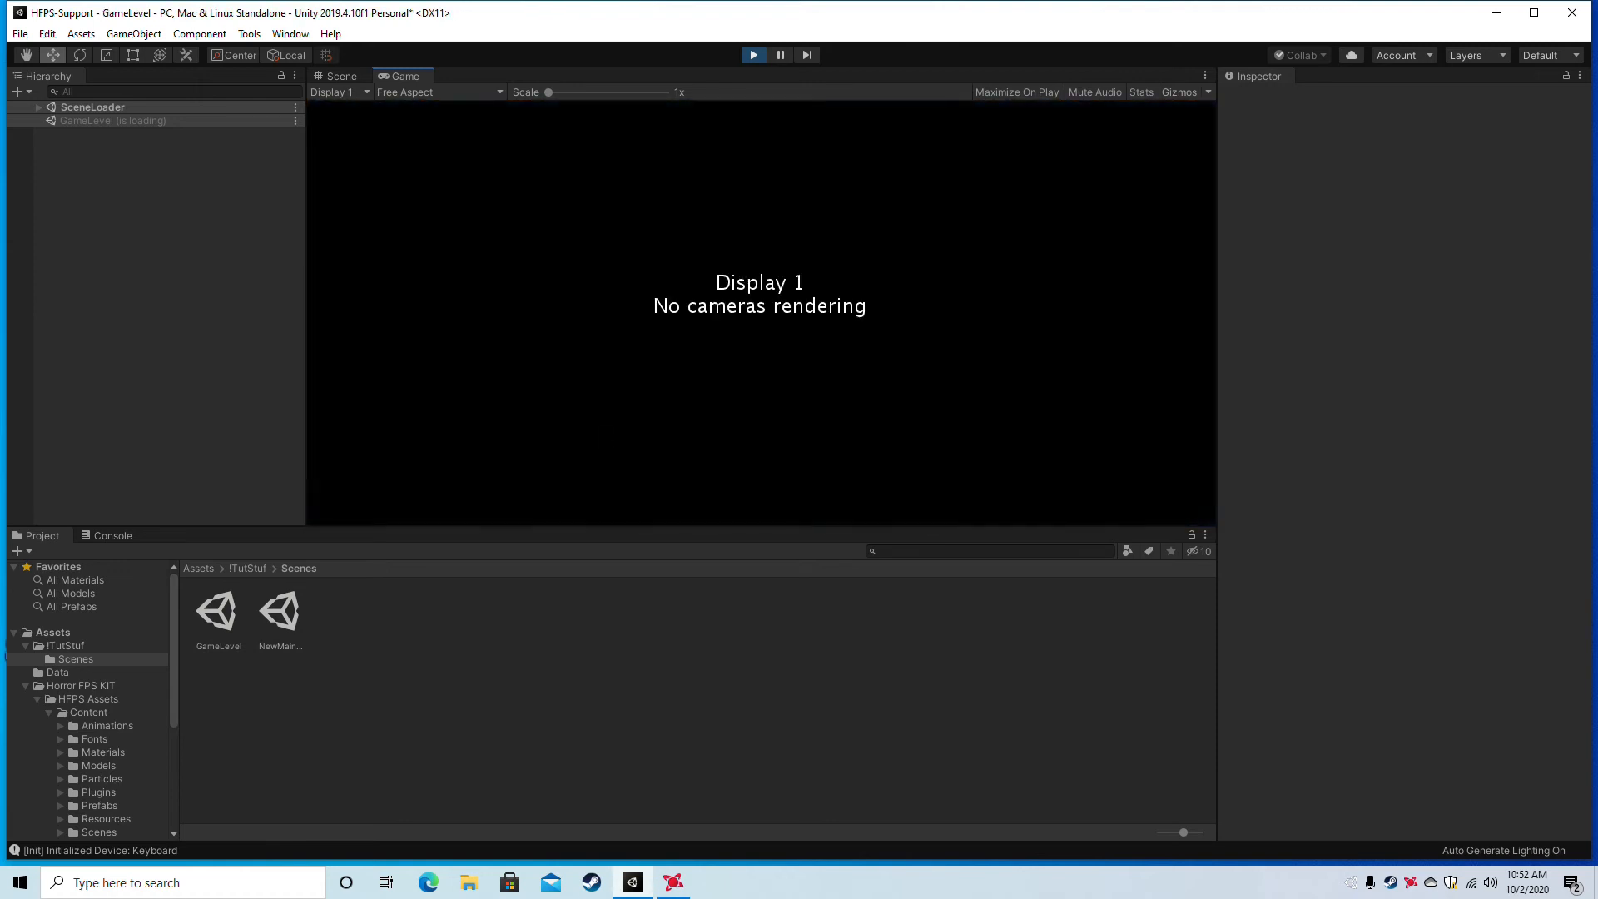
Walk forward in GameLevel, pause and save the game, try returning to the main menu, and stop play mode.
{"action": "key", "text": "w"}
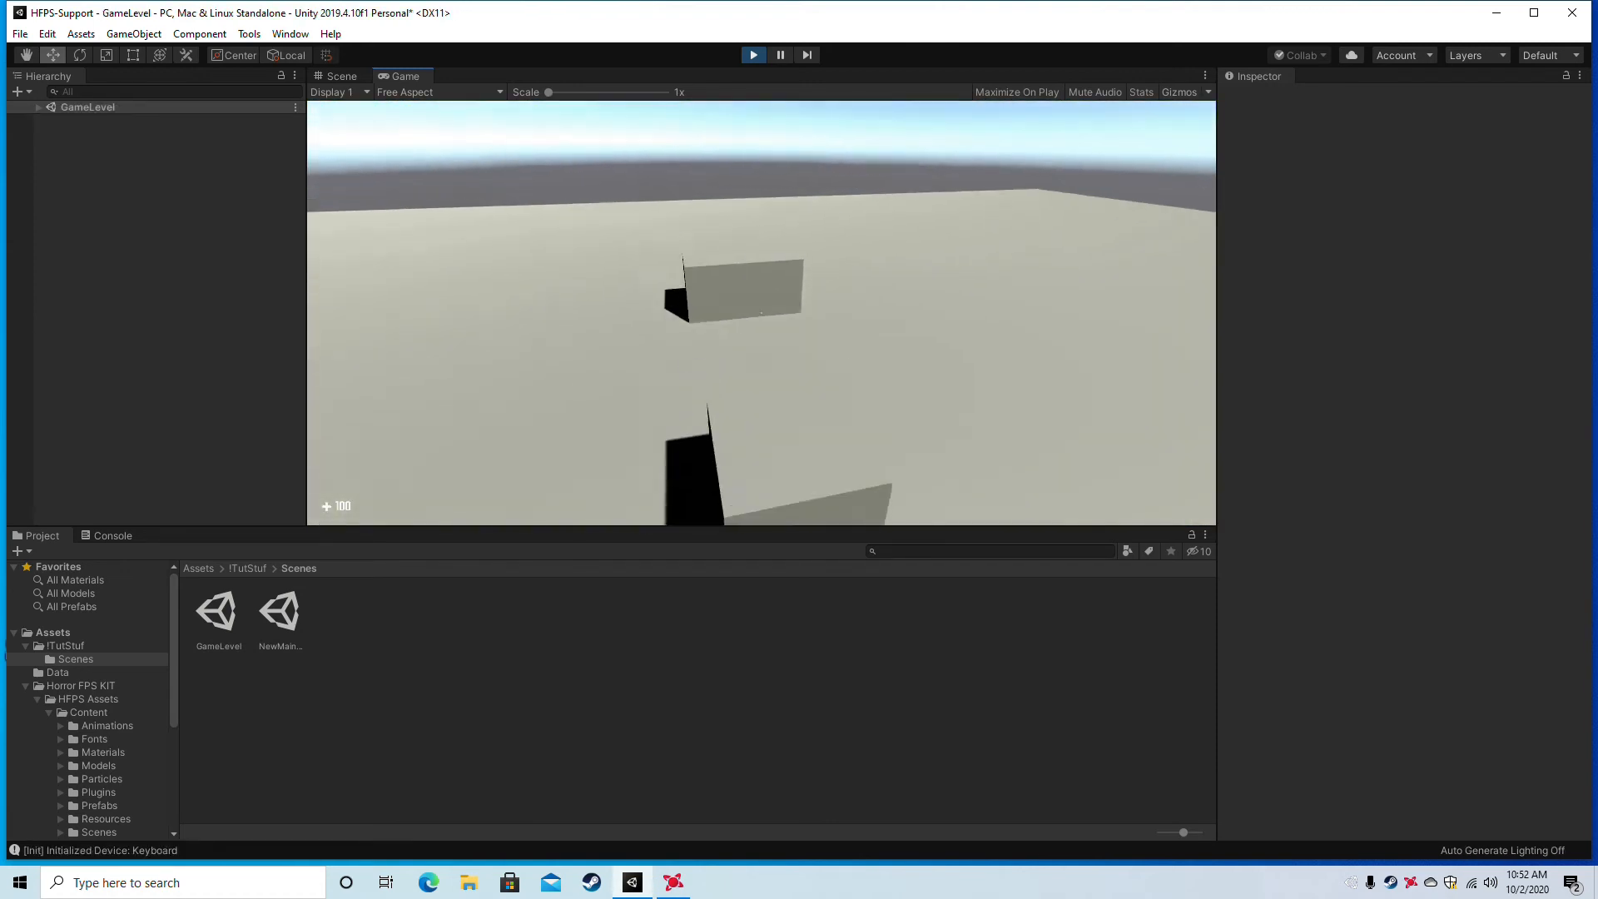
{"action": "key", "text": "Escape"}
{"action": "left_click", "coordinate": [401, 301]}
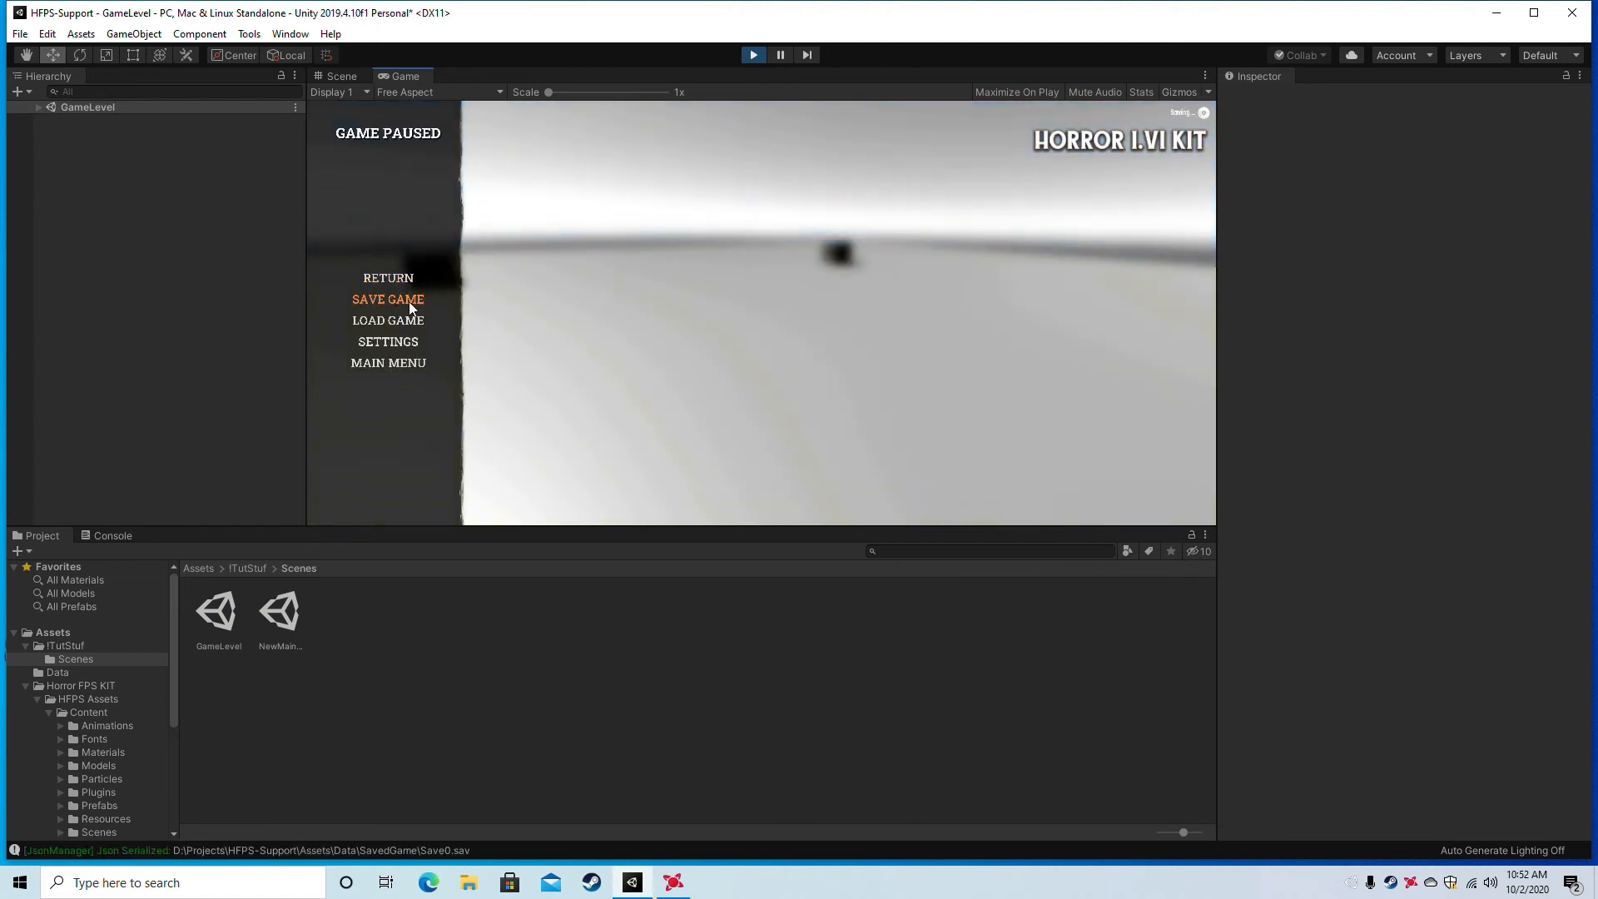
{"action": "left_click", "coordinate": [379, 361]}
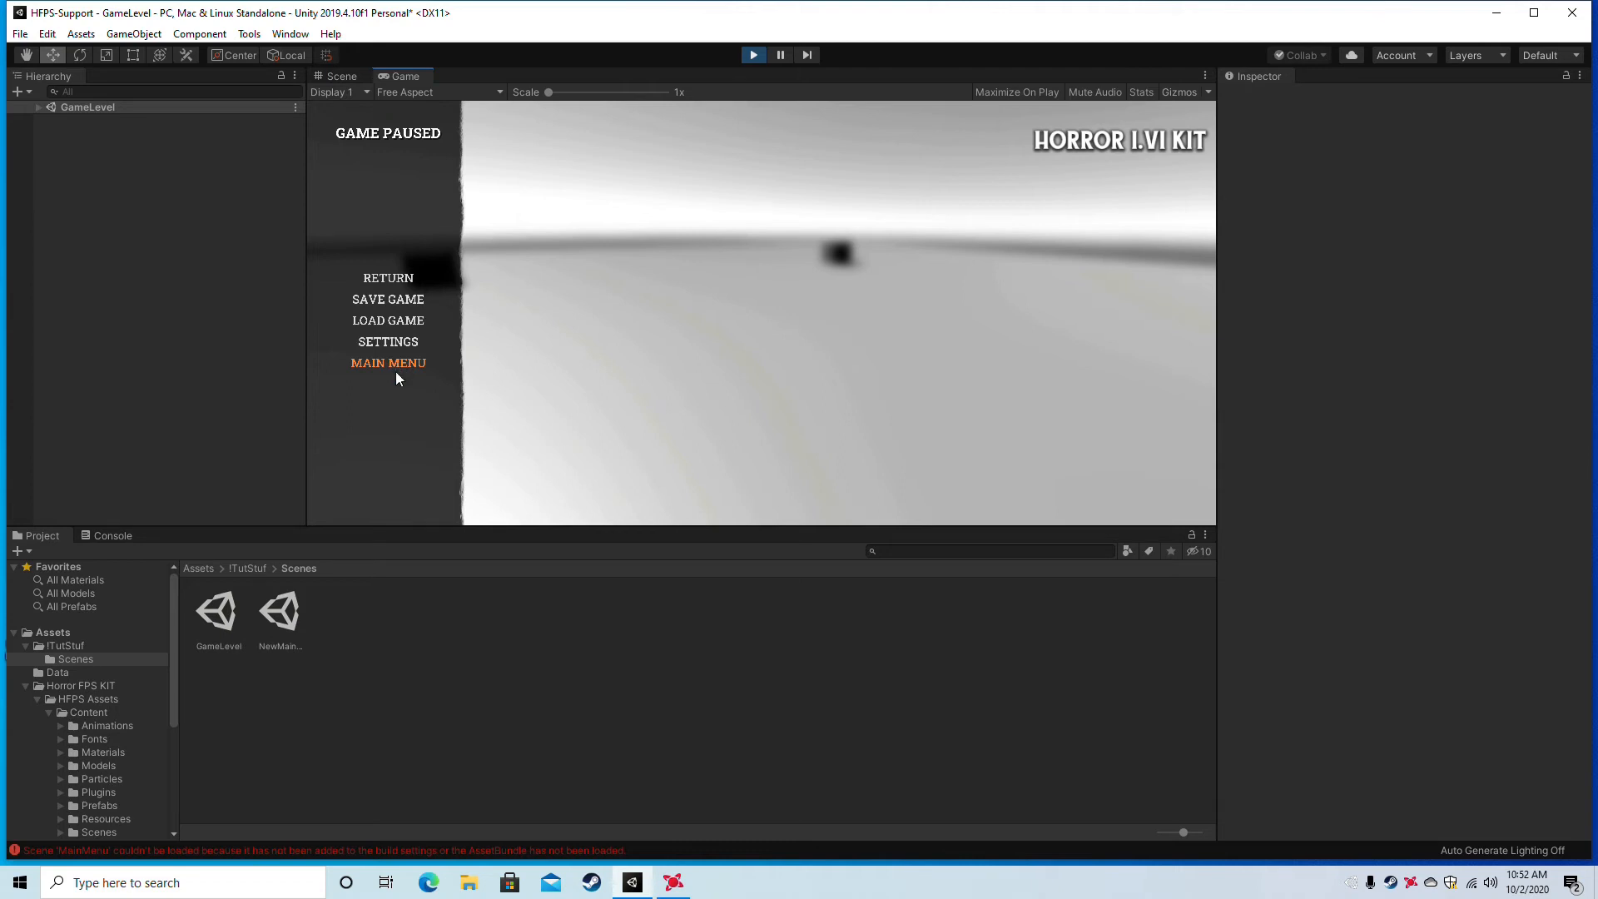
{"action": "left_click", "coordinate": [755, 55]}
Examine the _MAINMENU object's Game Load Manager and Advanced Menu UI settings, including the Examples tab's PC Content.
{"action": "left_click", "coordinate": [51, 121]}
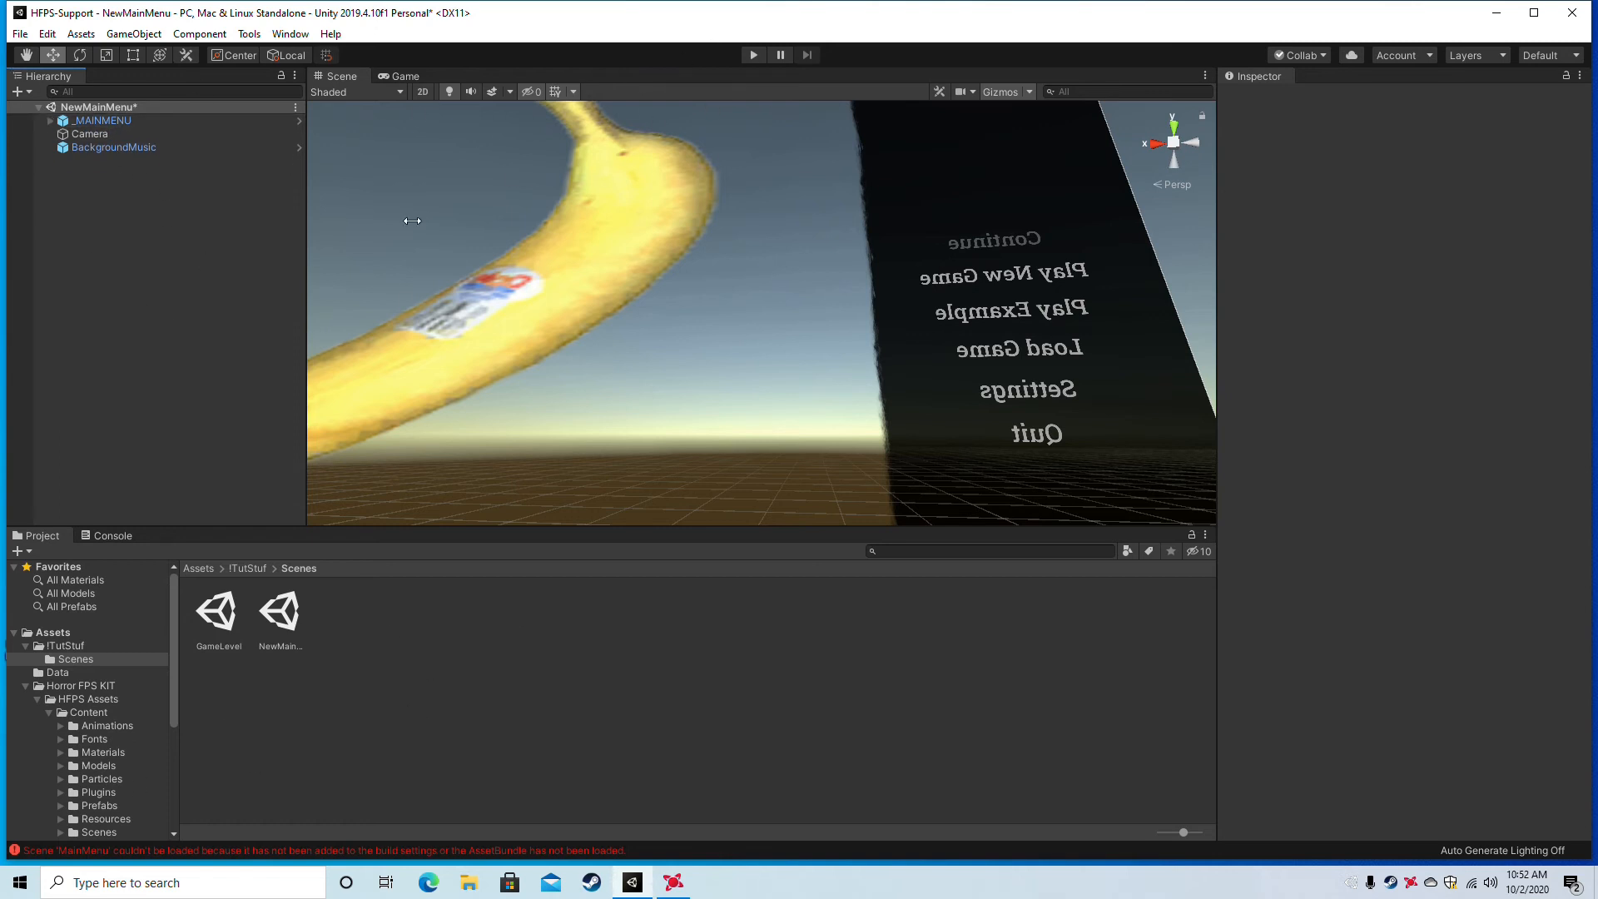
{"action": "right_click_drag", "start_coordinate": [678, 279], "coordinate": [844, 305]}
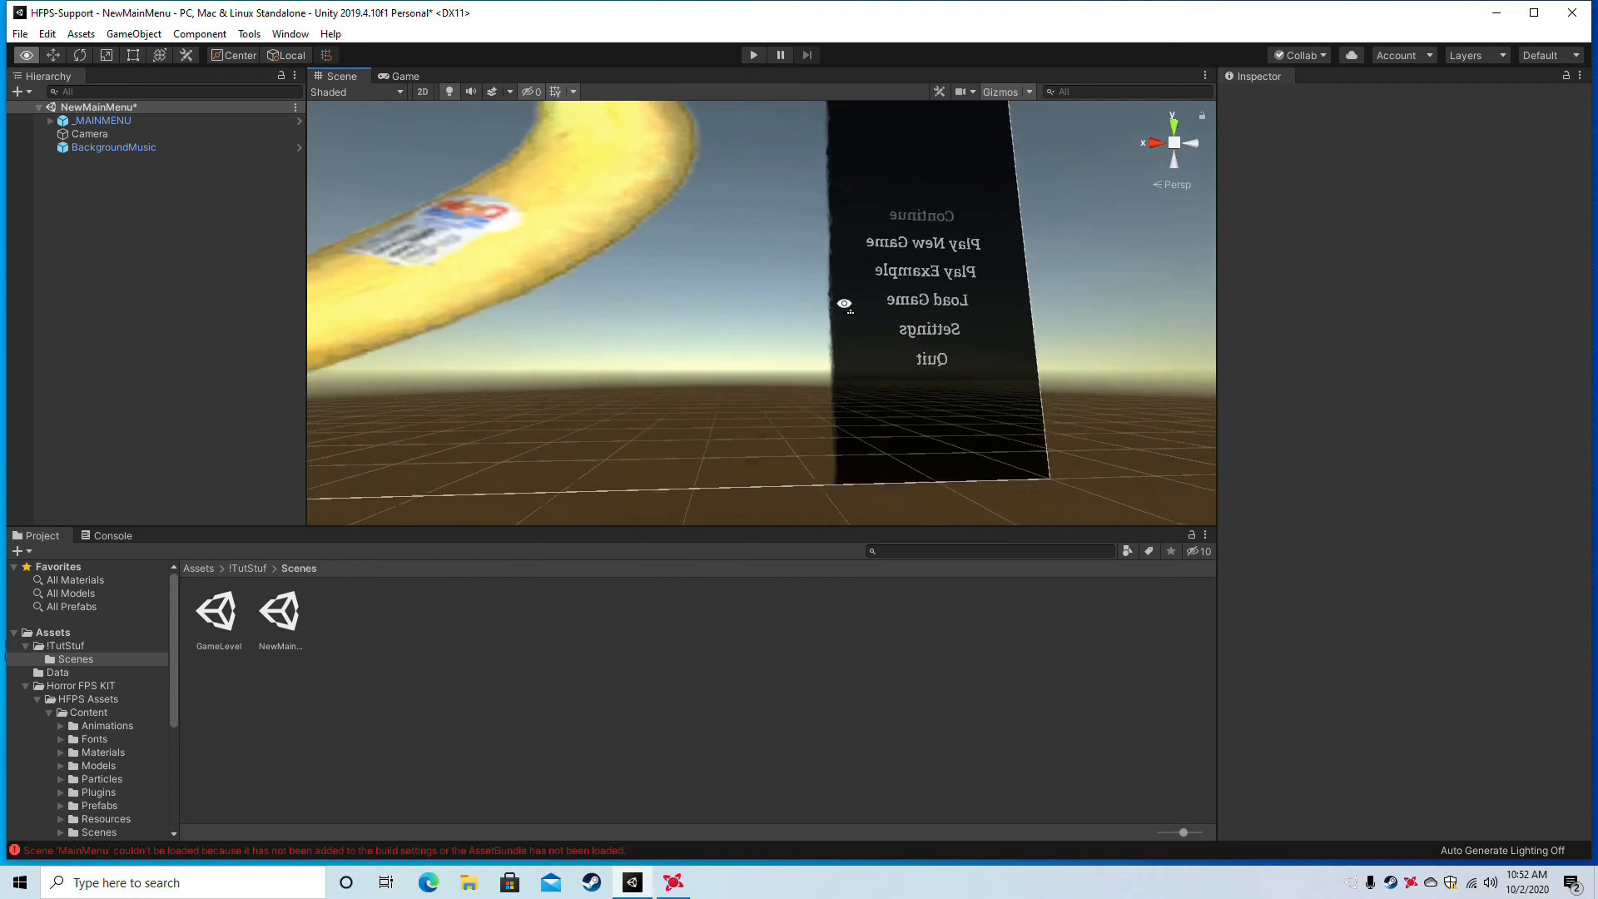
{"action": "left_click", "coordinate": [63, 120]}
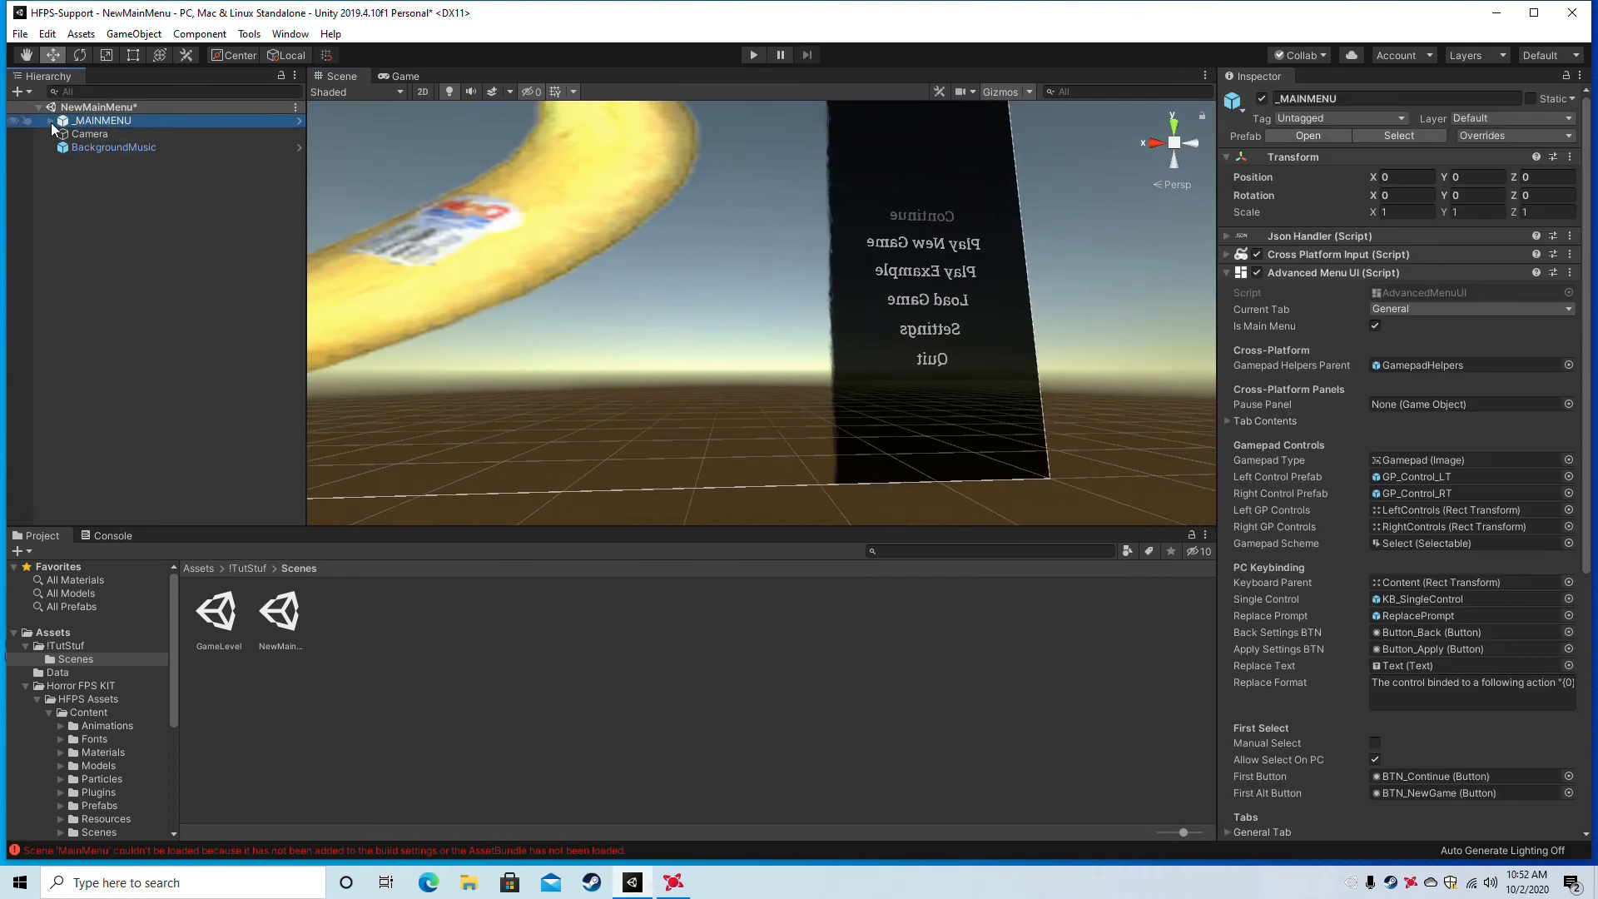
{"action": "left_click", "coordinate": [50, 121]}
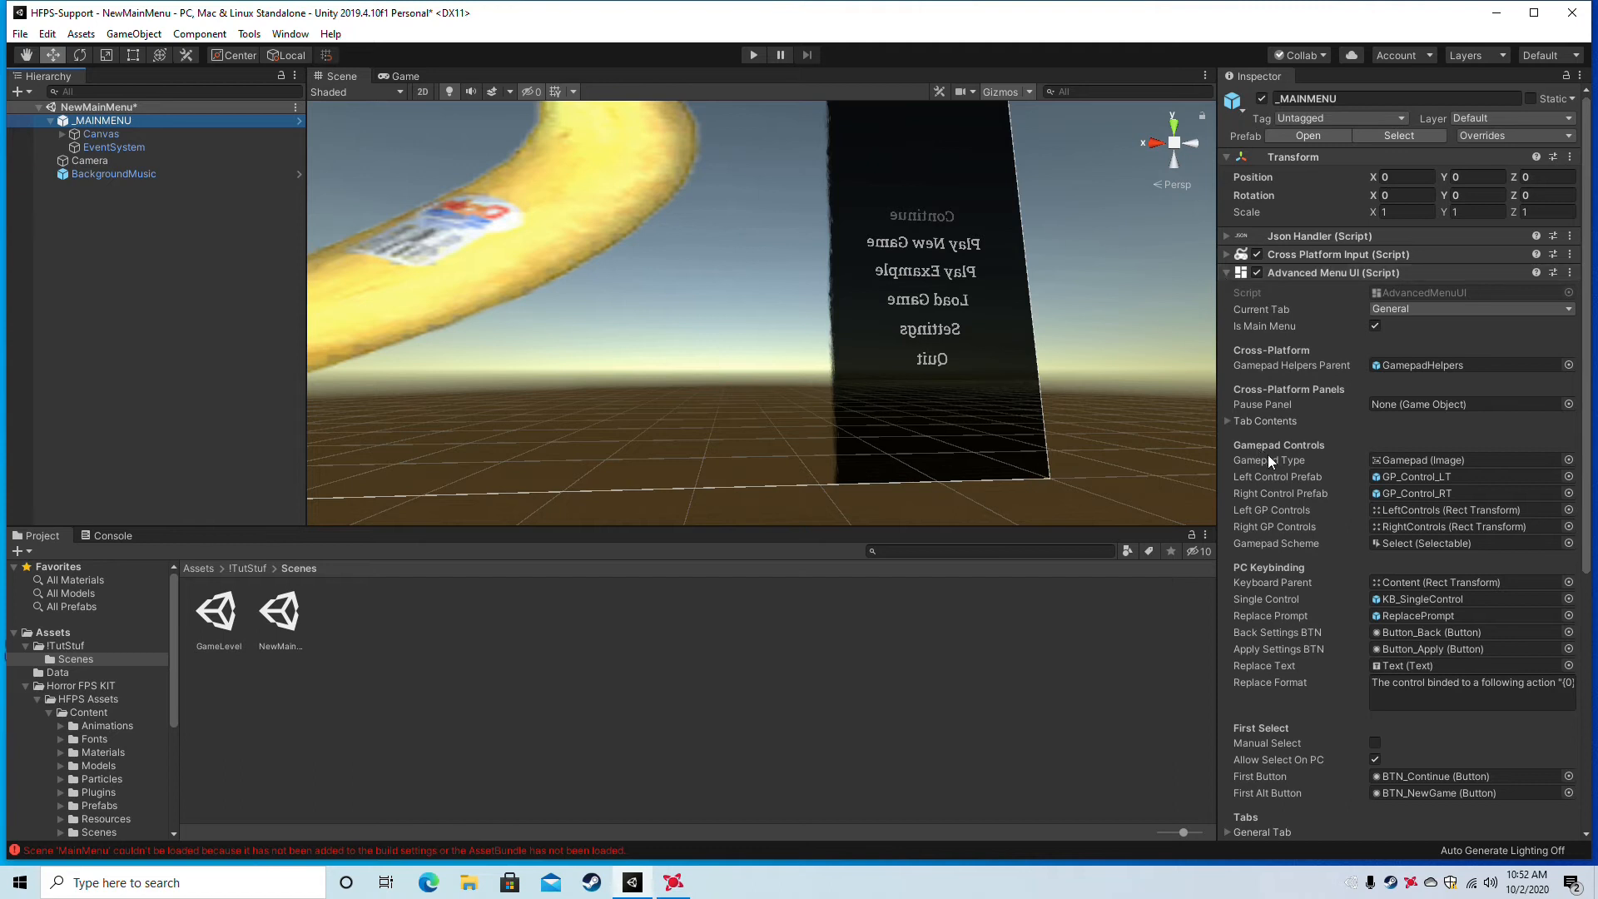
{"action": "scroll", "coordinate": [1293, 621], "scroll_direction": "down", "scroll_amount": 8}
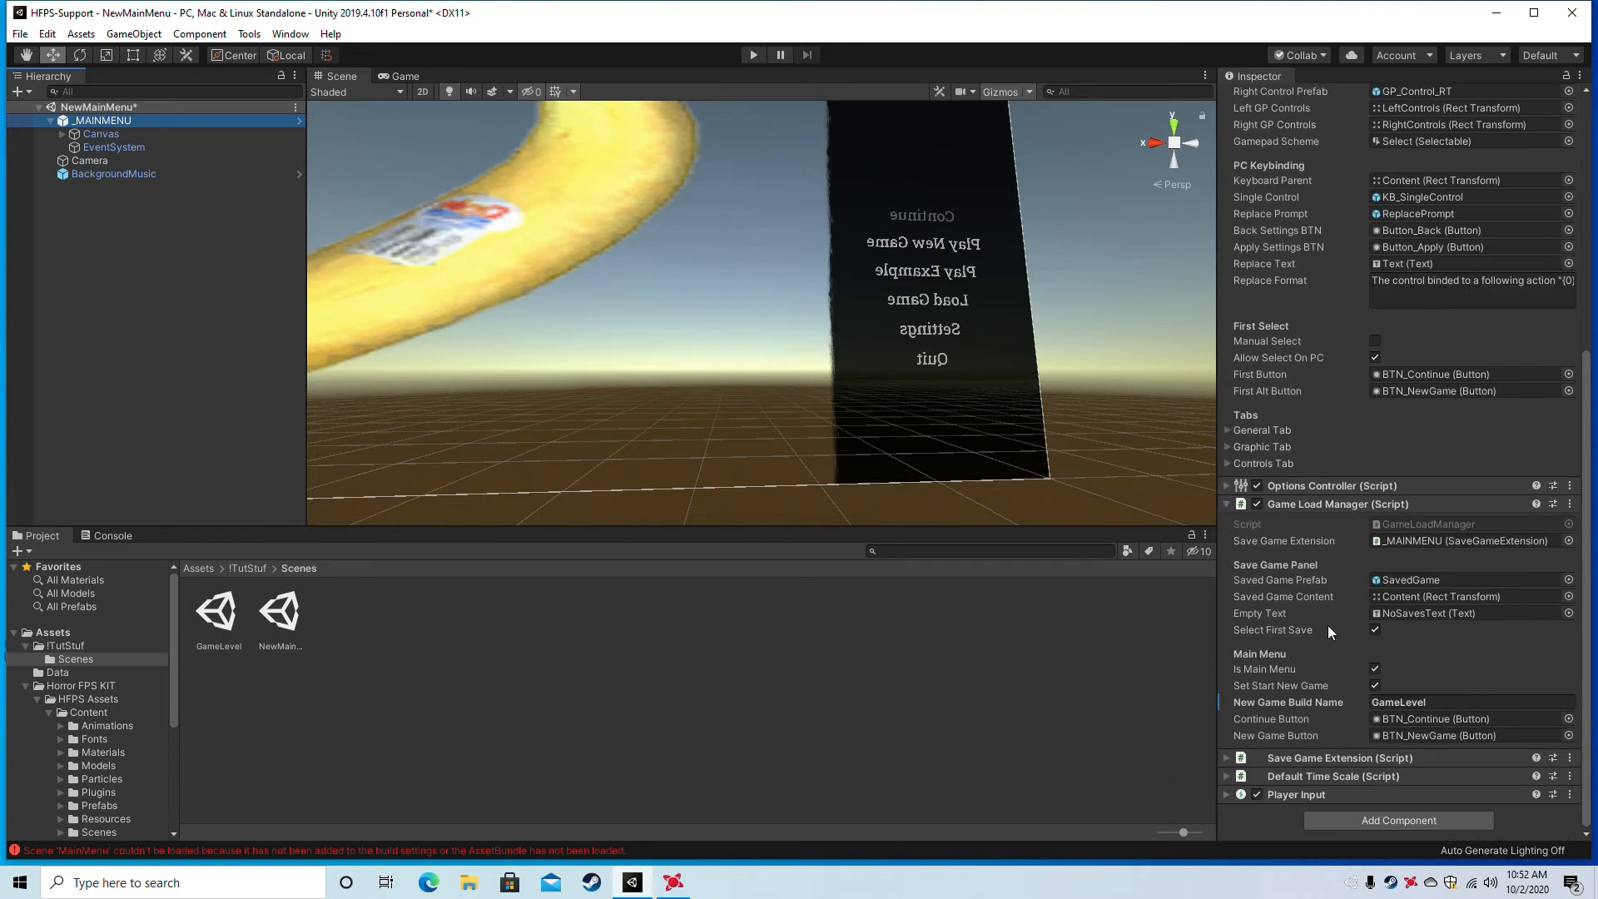
{"action": "scroll", "coordinate": [1326, 657], "scroll_direction": "up", "scroll_amount": 8}
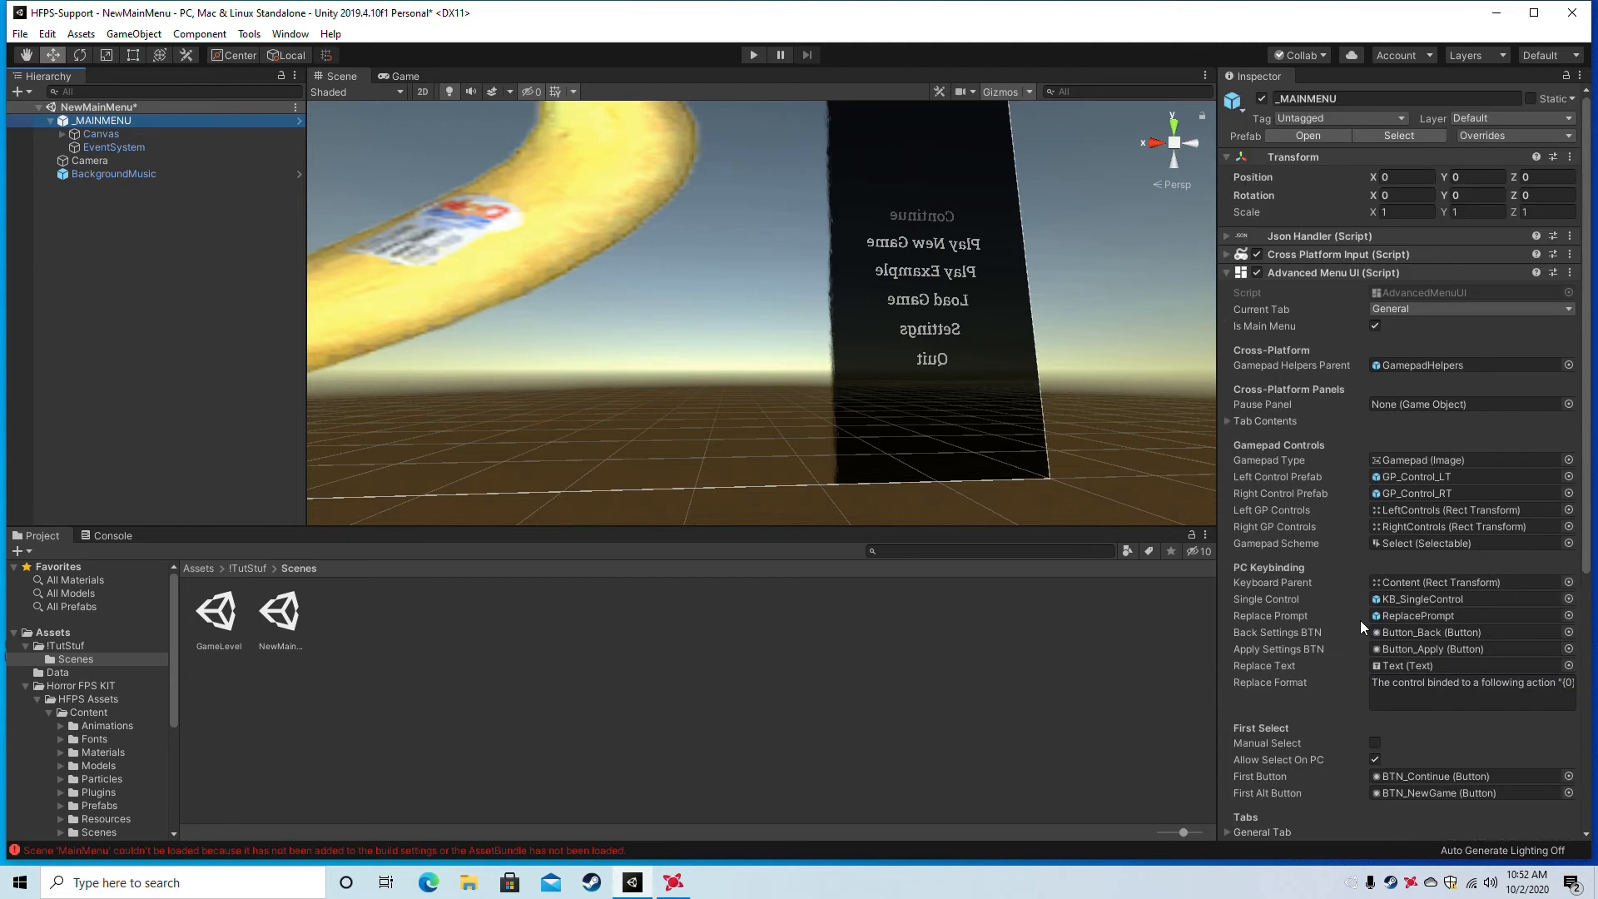
{"action": "left_click", "coordinate": [1228, 421]}
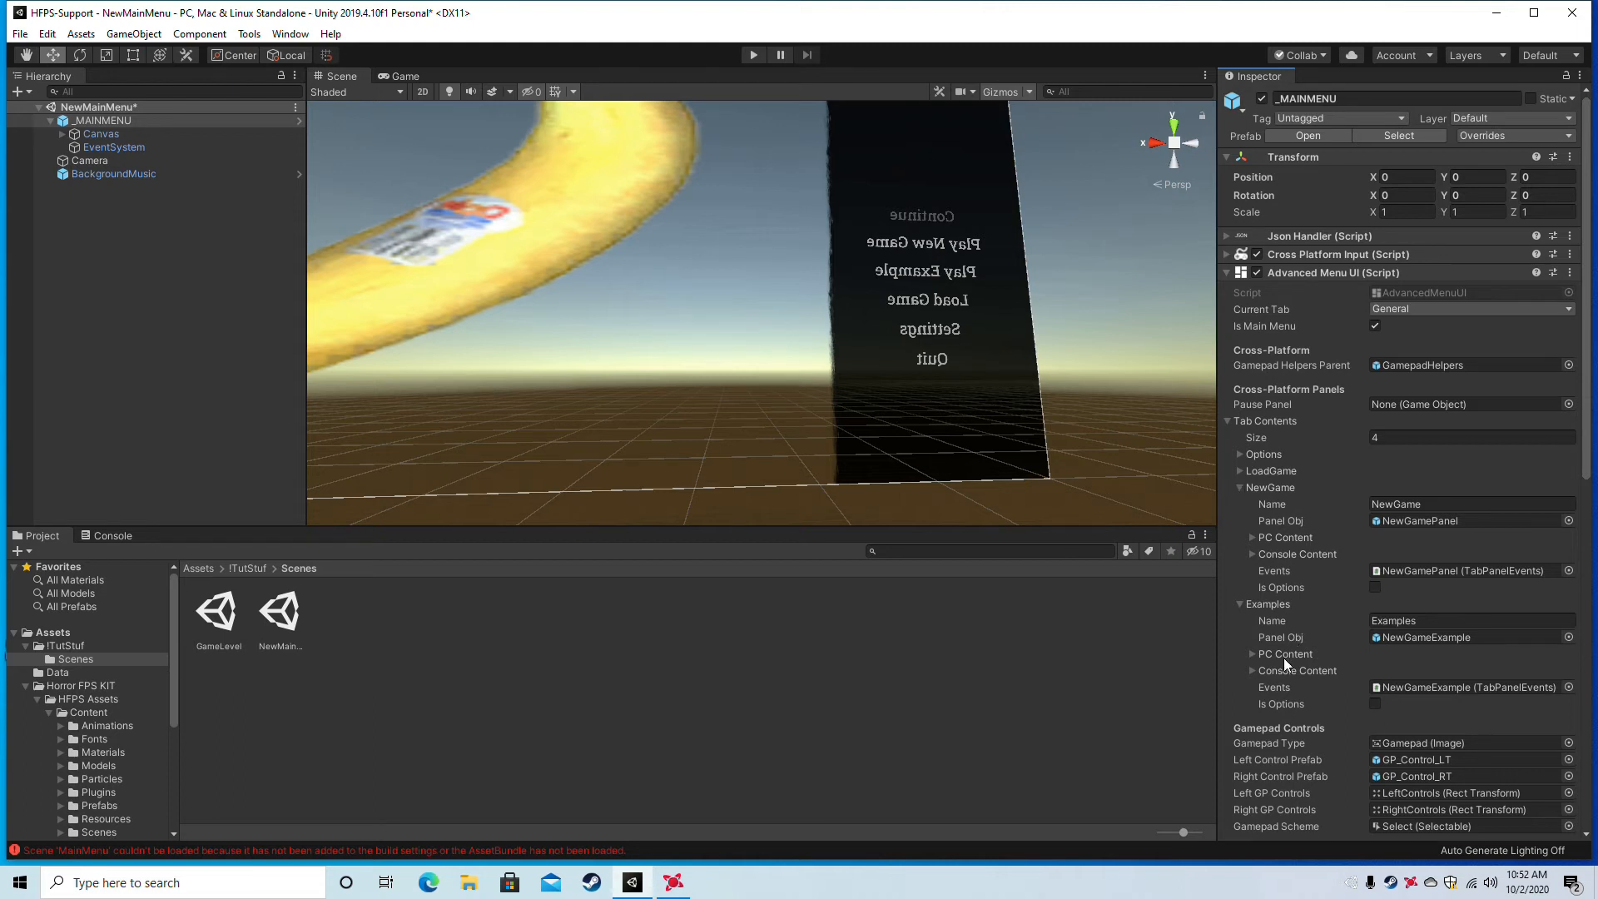
{"action": "left_click", "coordinate": [1251, 654]}
{"action": "scroll", "coordinate": [1274, 670], "scroll_direction": "down", "scroll_amount": 3}
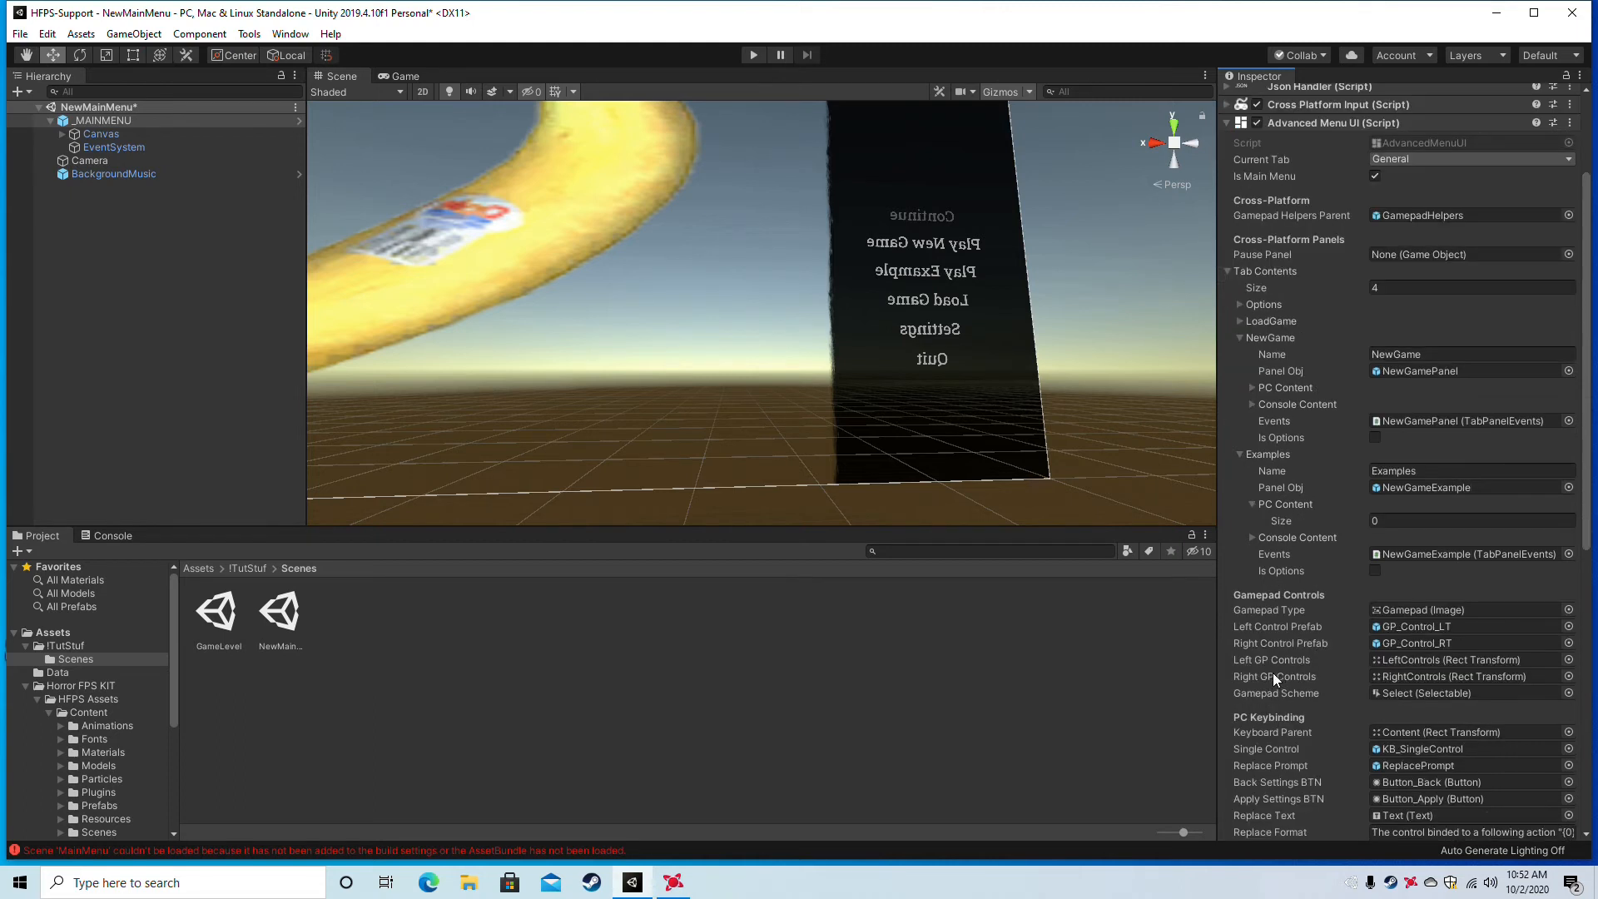
Locate the Examples tab's NewGameExample panel, inspect its Tab Panel Events, and collapse the _MAINMENU hierarchy.
{"action": "left_click", "coordinate": [1452, 487]}
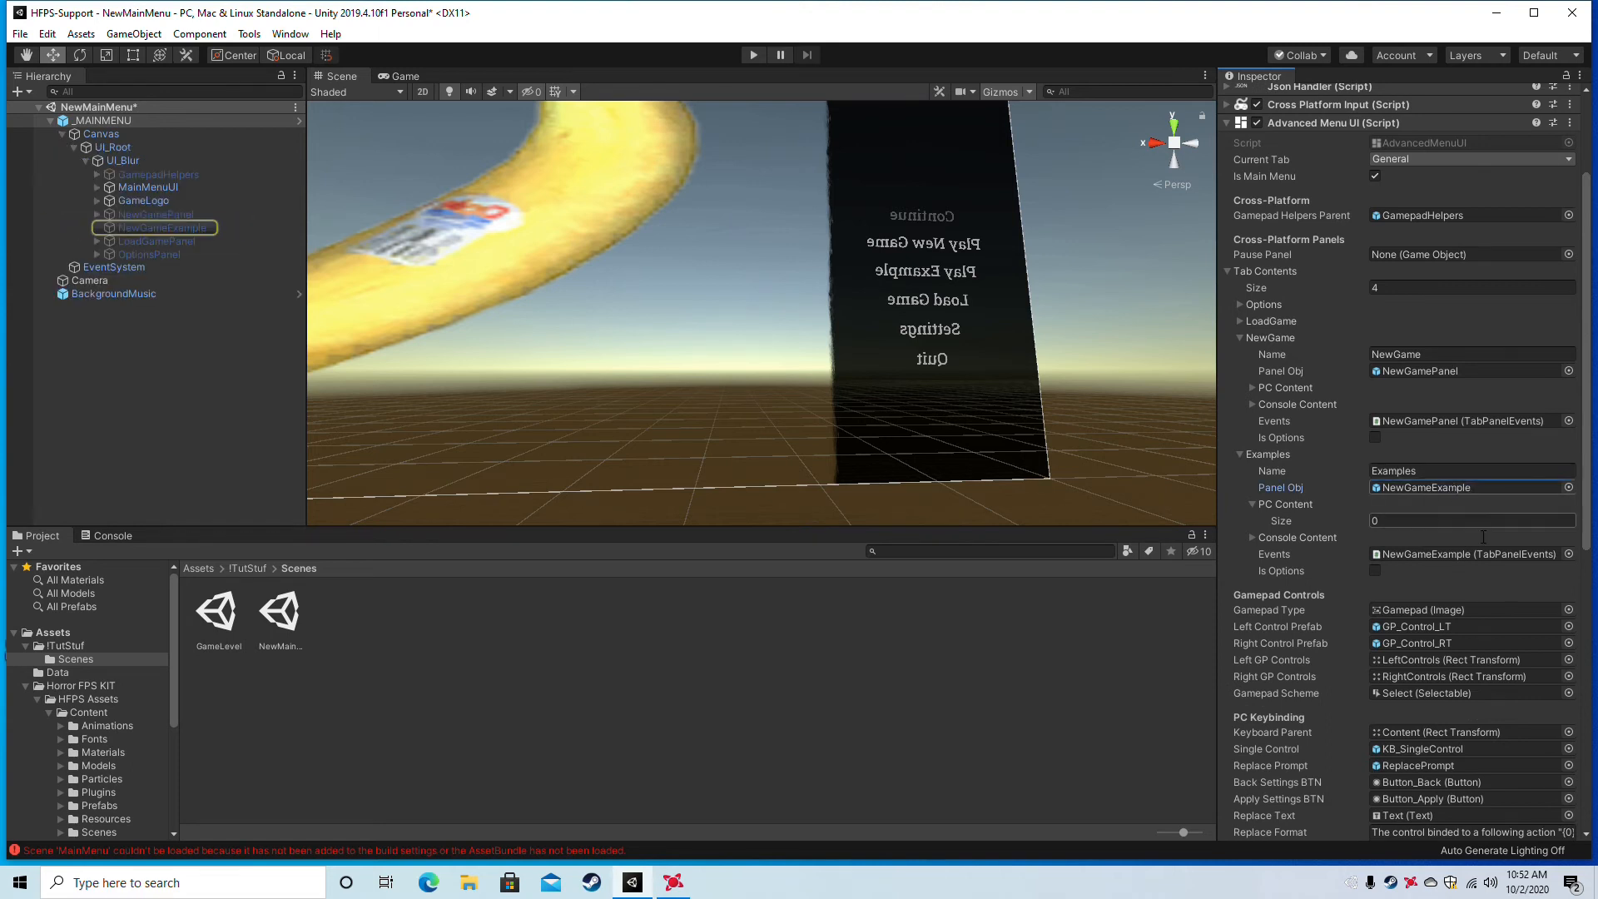
{"action": "left_click", "coordinate": [186, 227]}
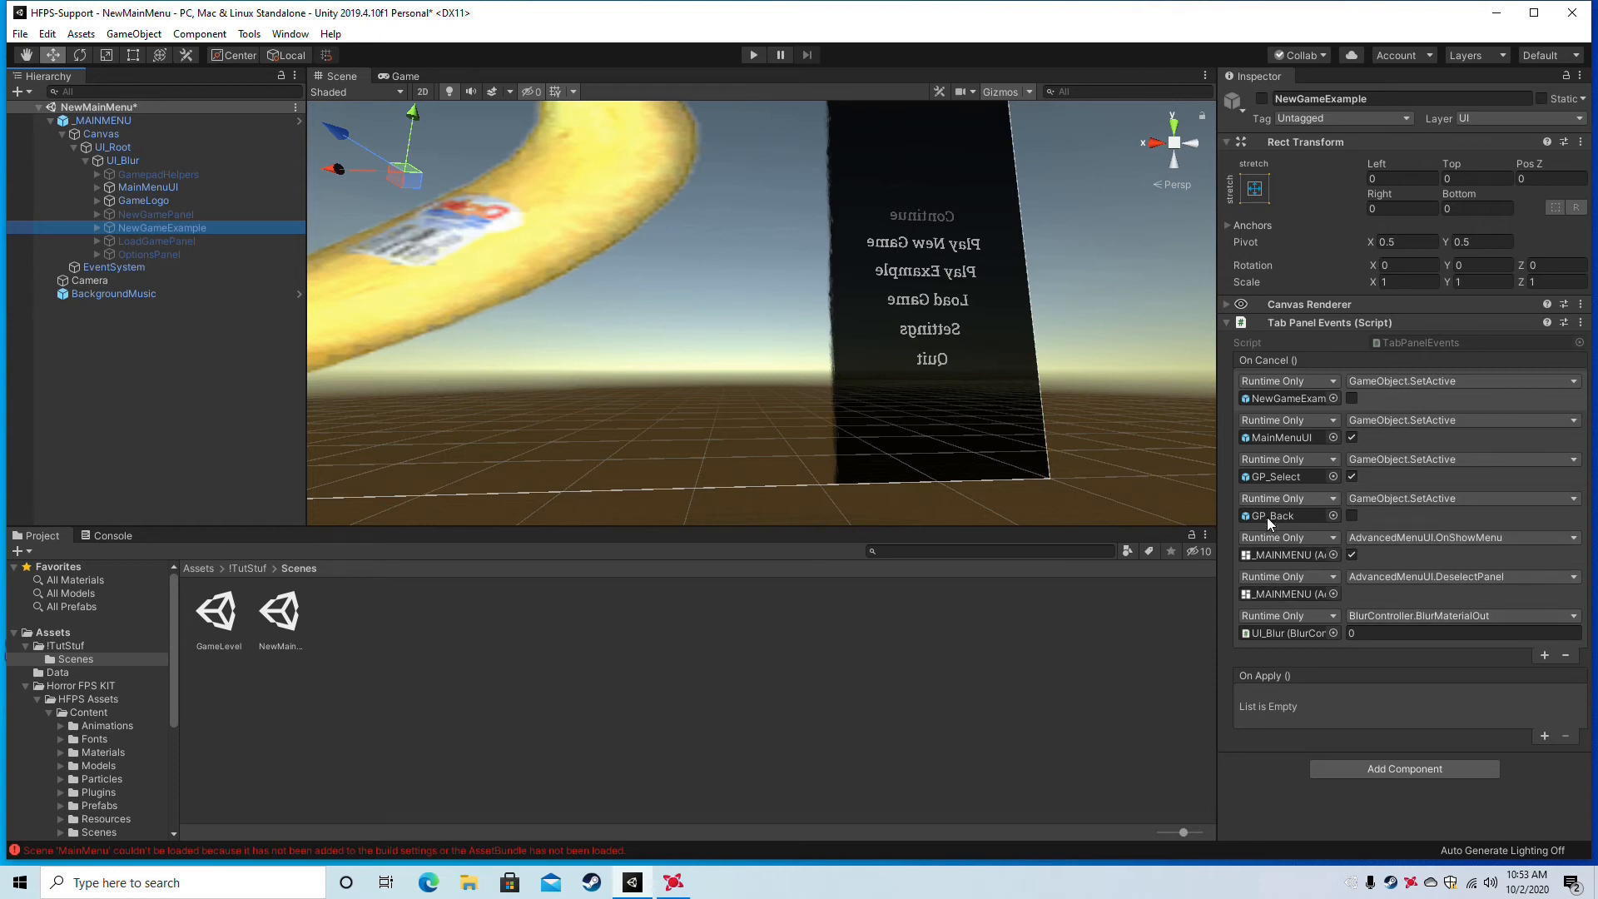
{"action": "left_click", "coordinate": [1227, 322]}
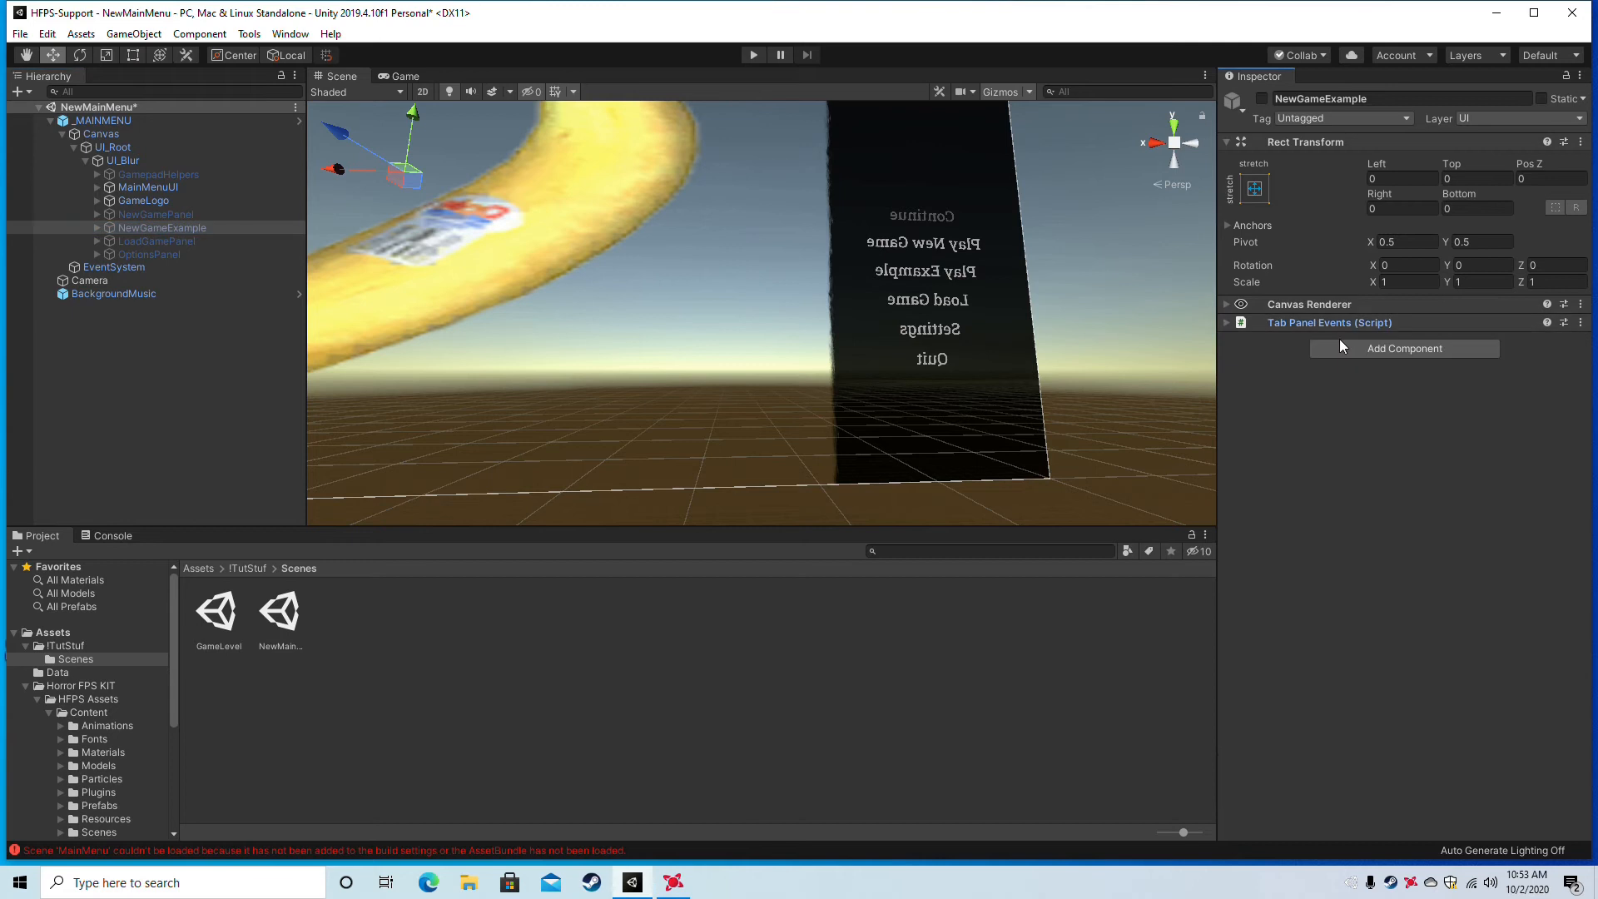
{"action": "left_click", "coordinate": [74, 147]}
{"action": "left_click", "coordinate": [62, 134]}
{"action": "left_click", "coordinate": [50, 120]}
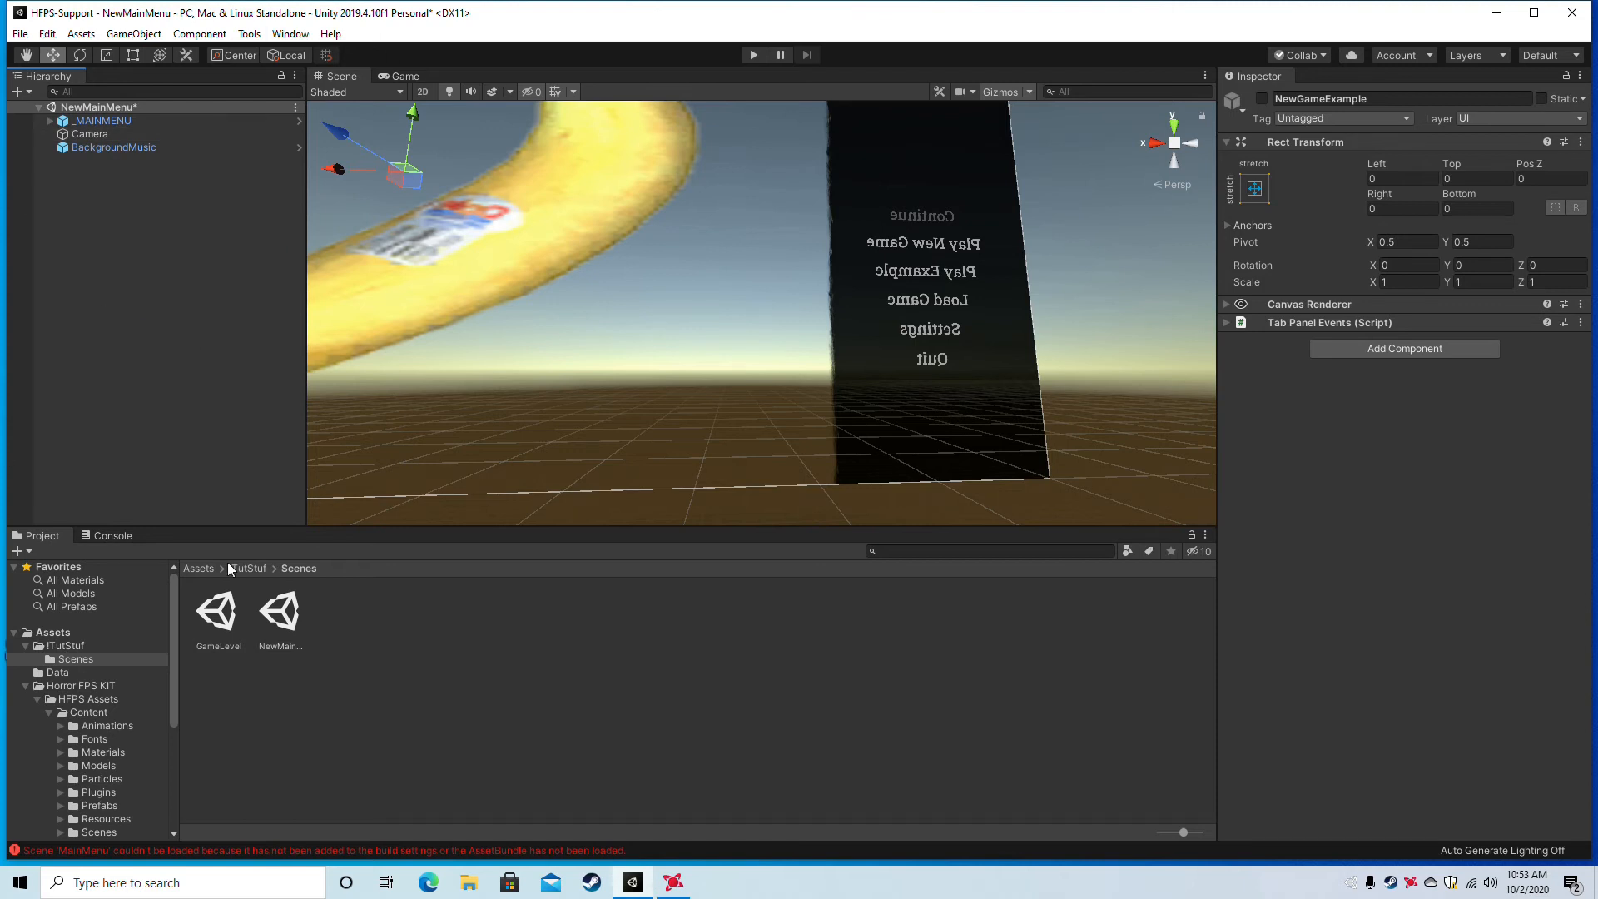
Open the GameLevel scene, saving the changes to NewMainMenu, and select and expand the _GAMEUI object.
{"action": "double_click", "coordinate": [216, 616]}
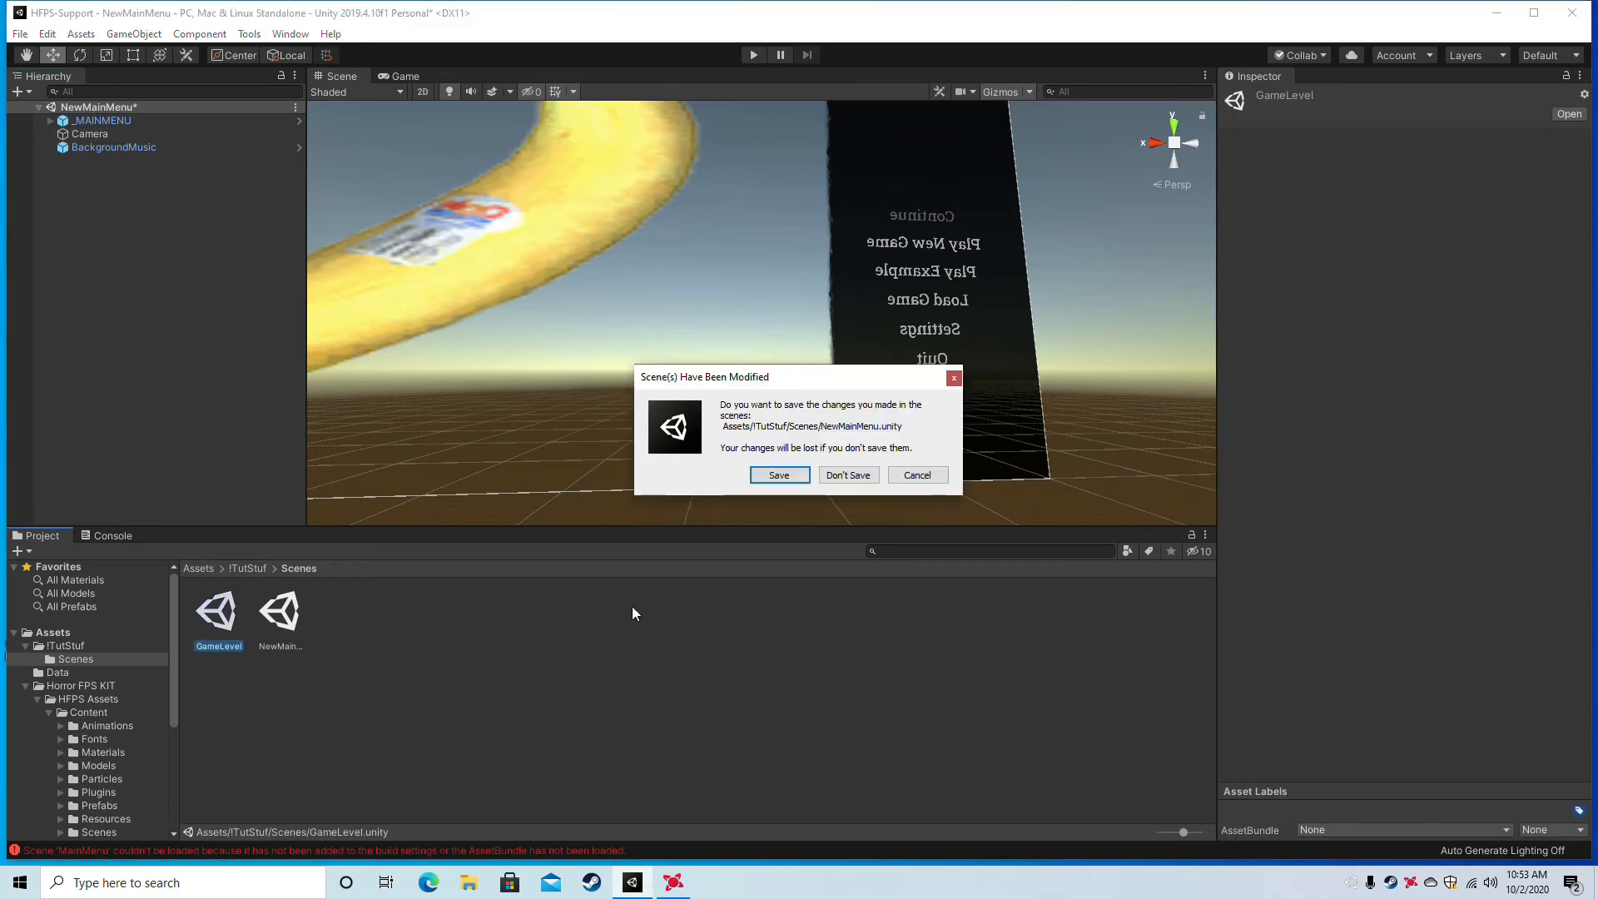
{"action": "left_click", "coordinate": [784, 475]}
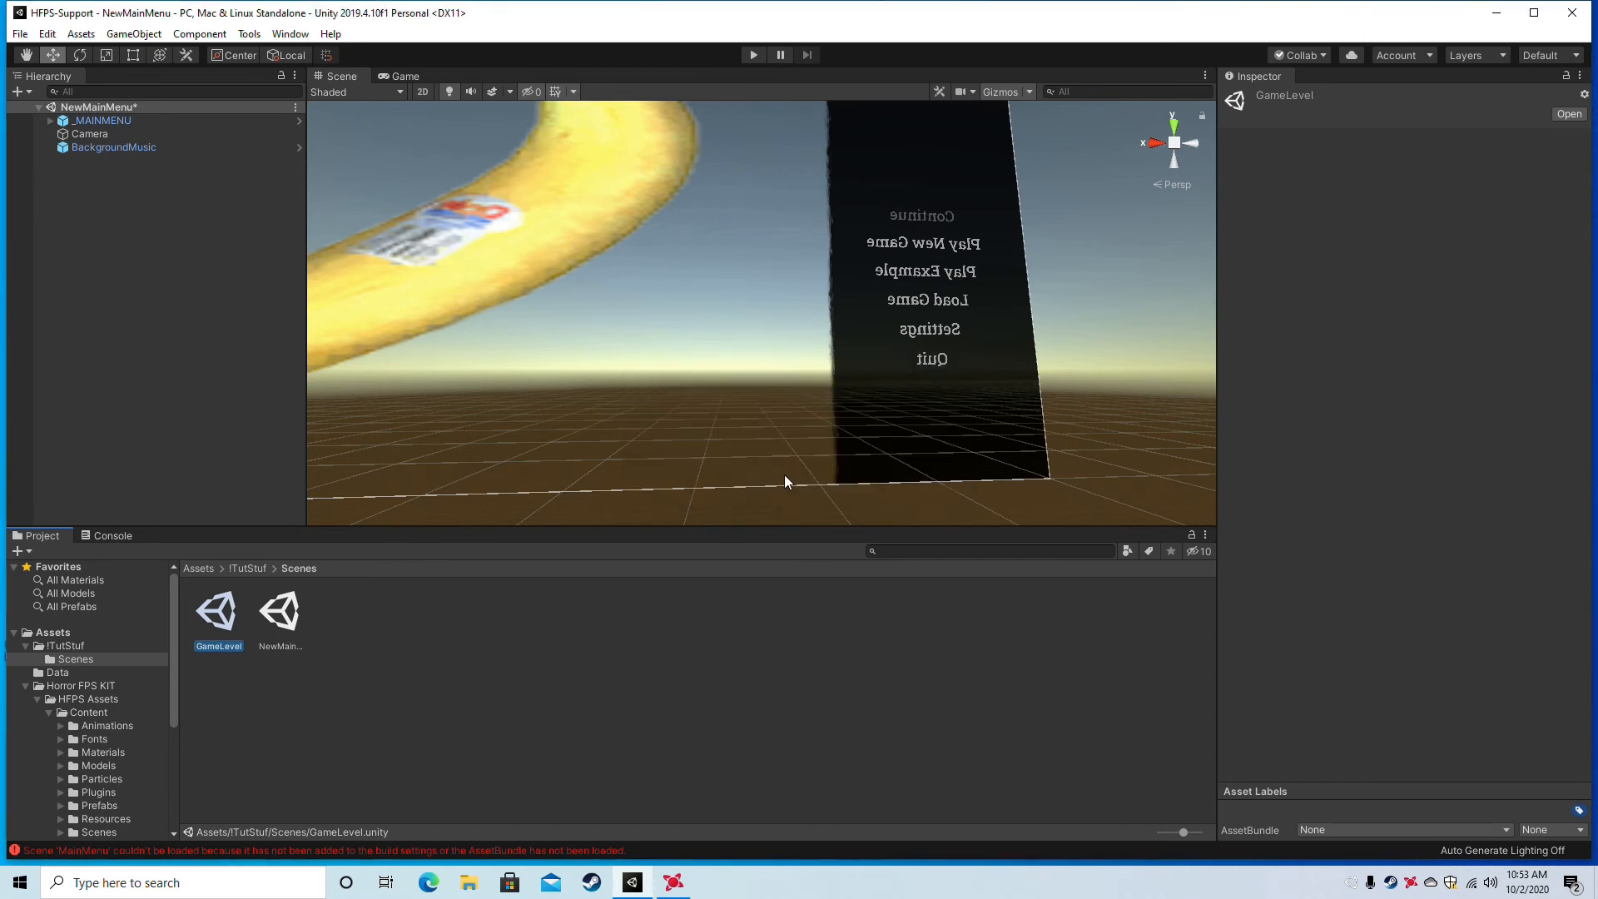
{"action": "left_click", "coordinate": [93, 146]}
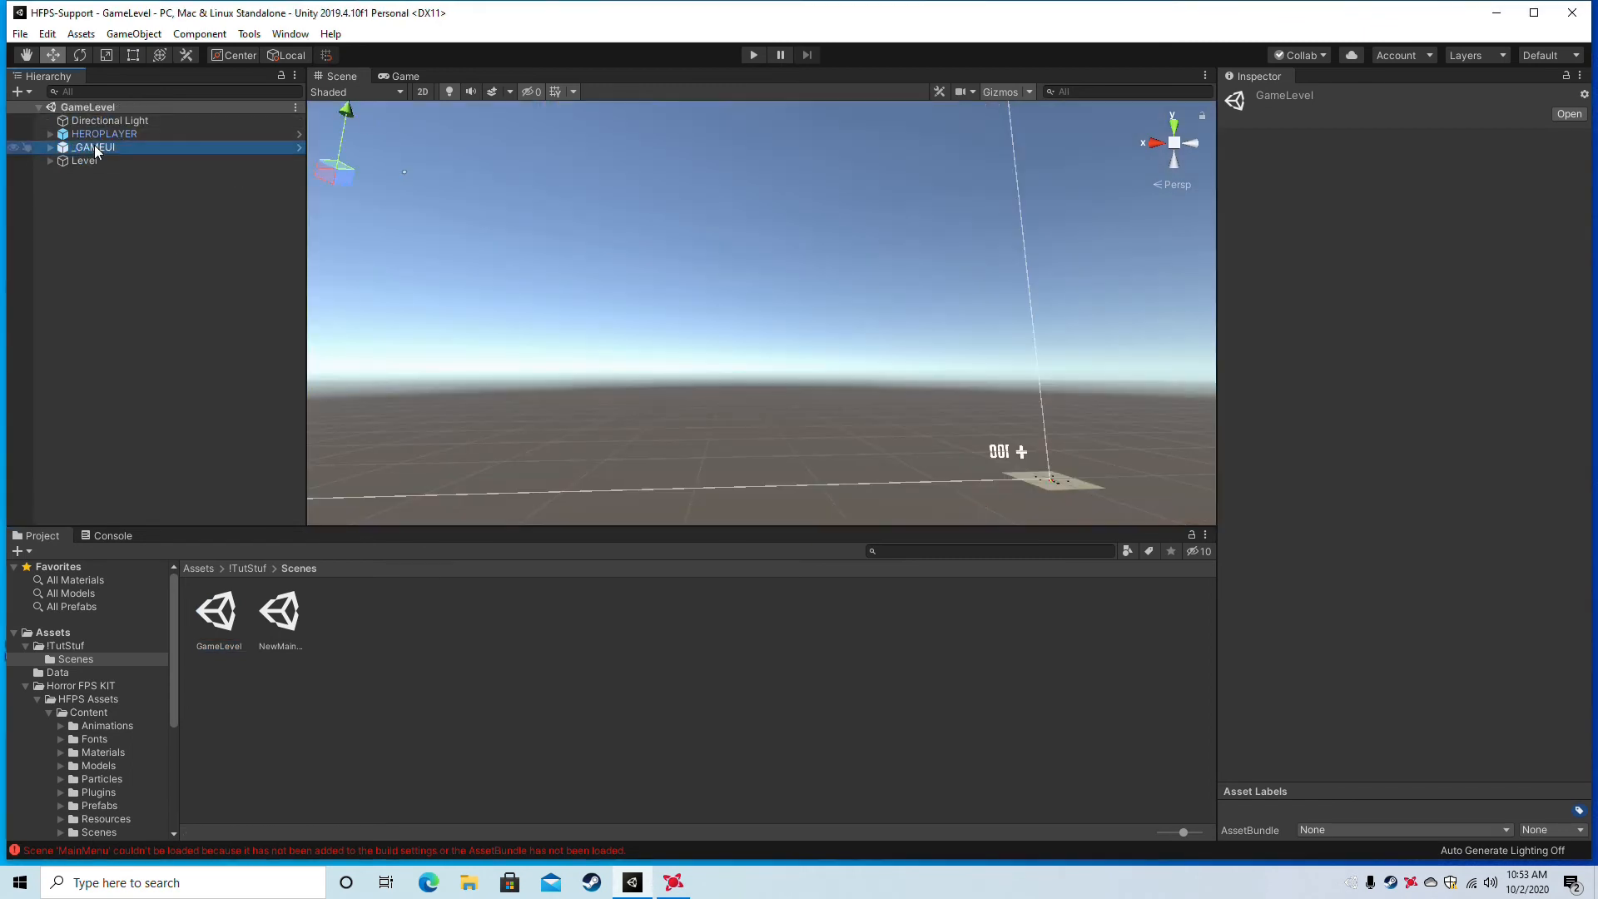
{"action": "left_click", "coordinate": [51, 147]}
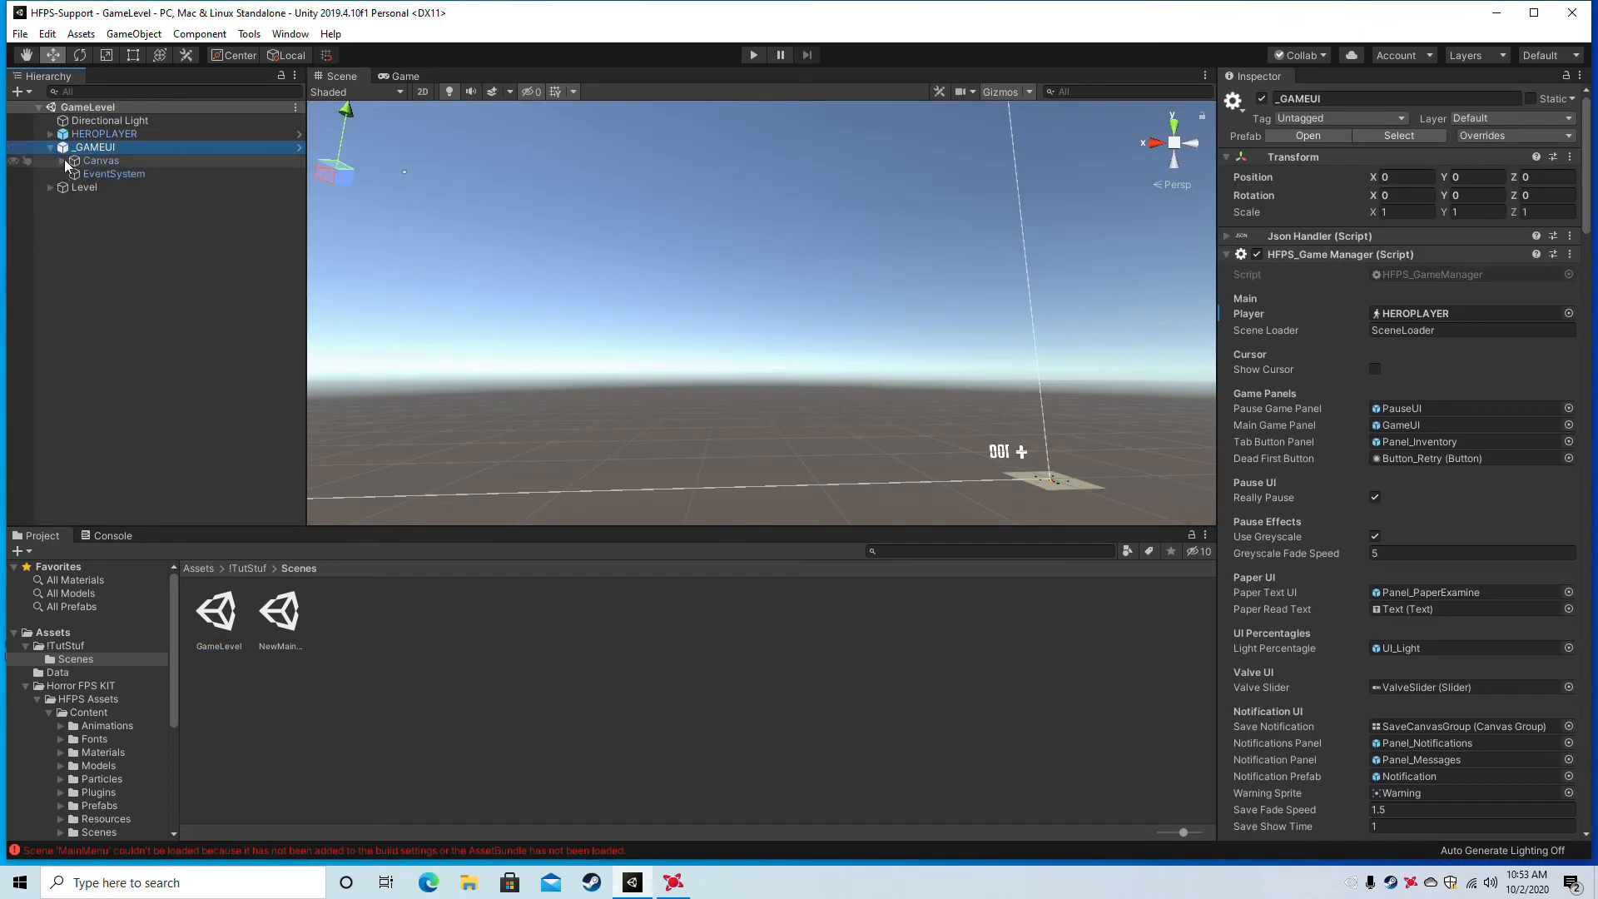
Collapse _GAMEUI's HFPS_Game Manager and Save Game Handler components and review the Advanced Menu UI settings.
{"action": "left_click", "coordinate": [1224, 253]}
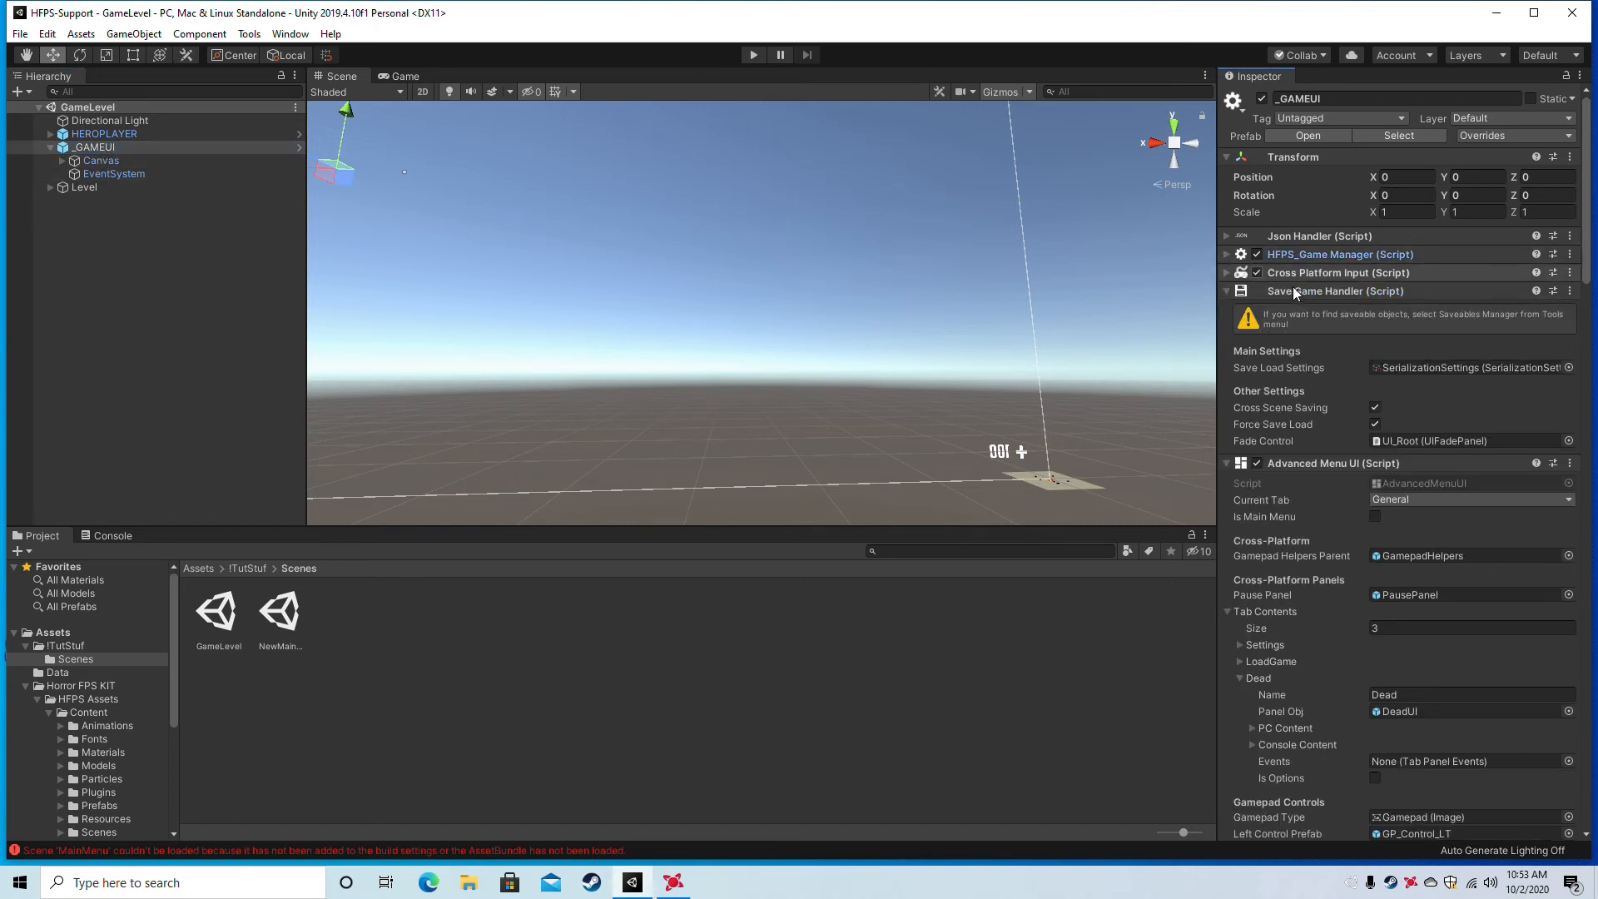
{"action": "left_click", "coordinate": [1225, 290]}
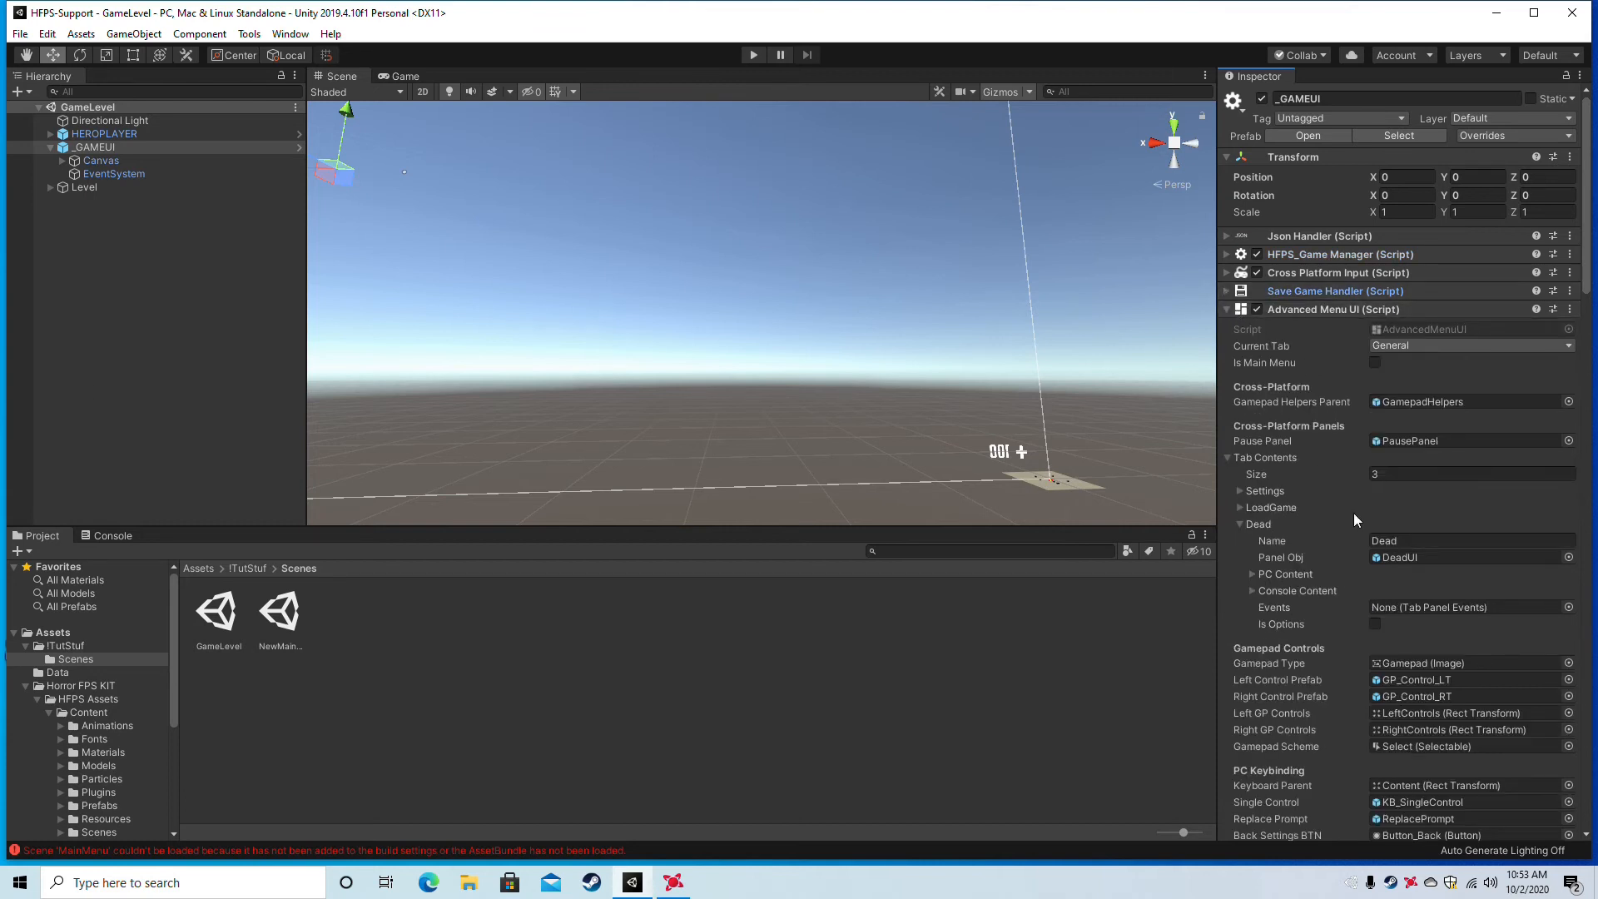
{"action": "scroll", "coordinate": [1349, 557], "scroll_direction": "down", "scroll_amount": 9}
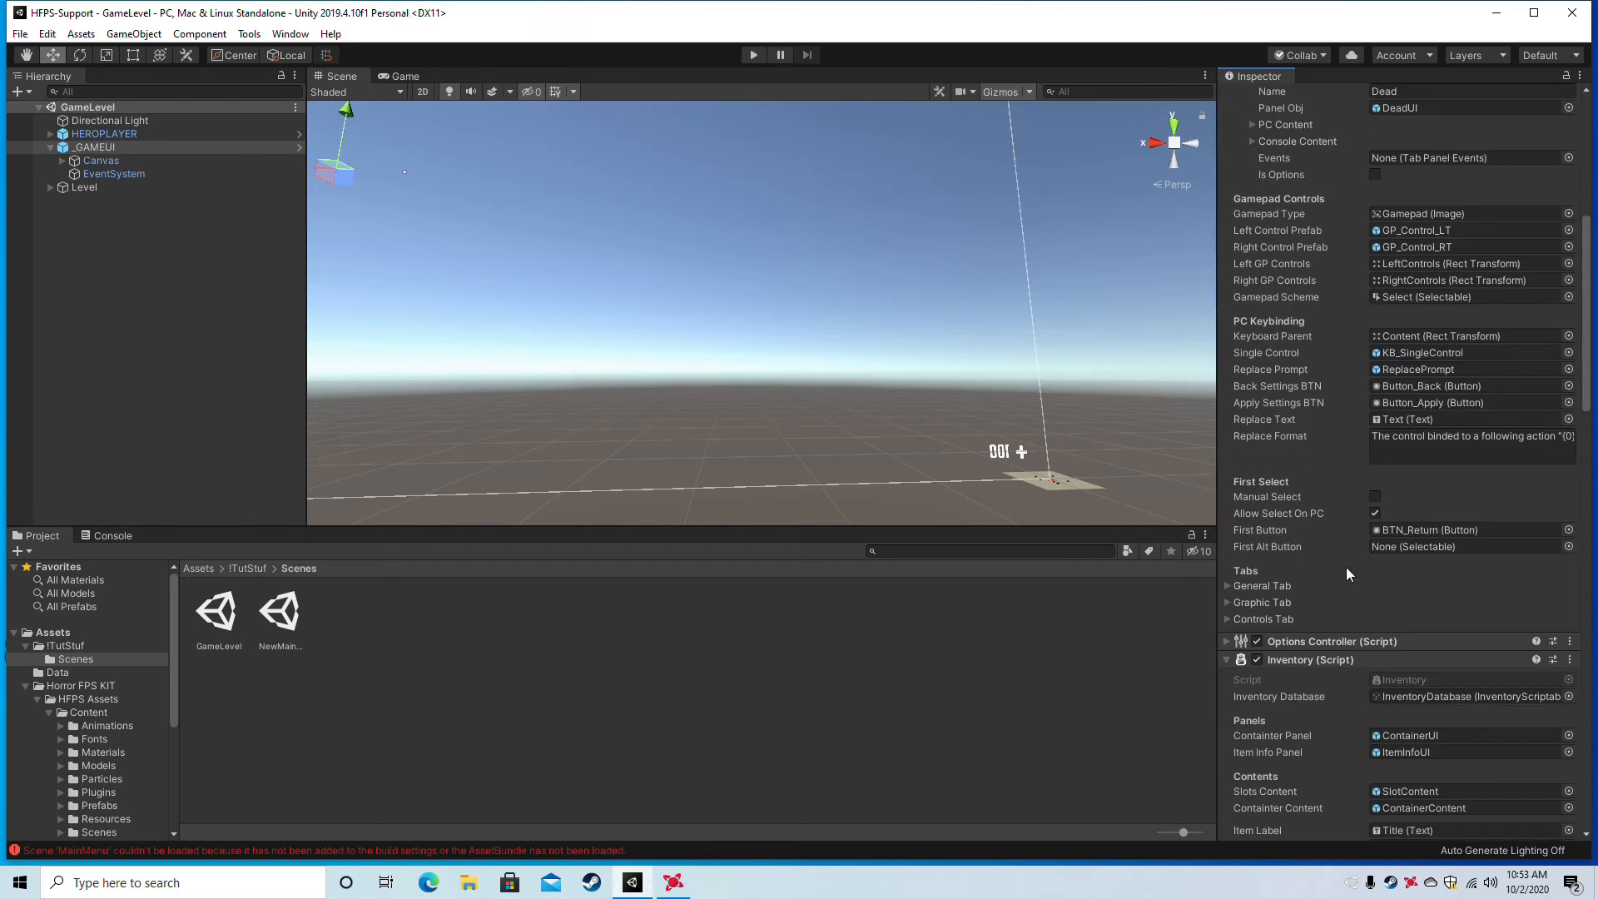
{"action": "scroll", "coordinate": [1347, 567], "scroll_direction": "up", "scroll_amount": 3}
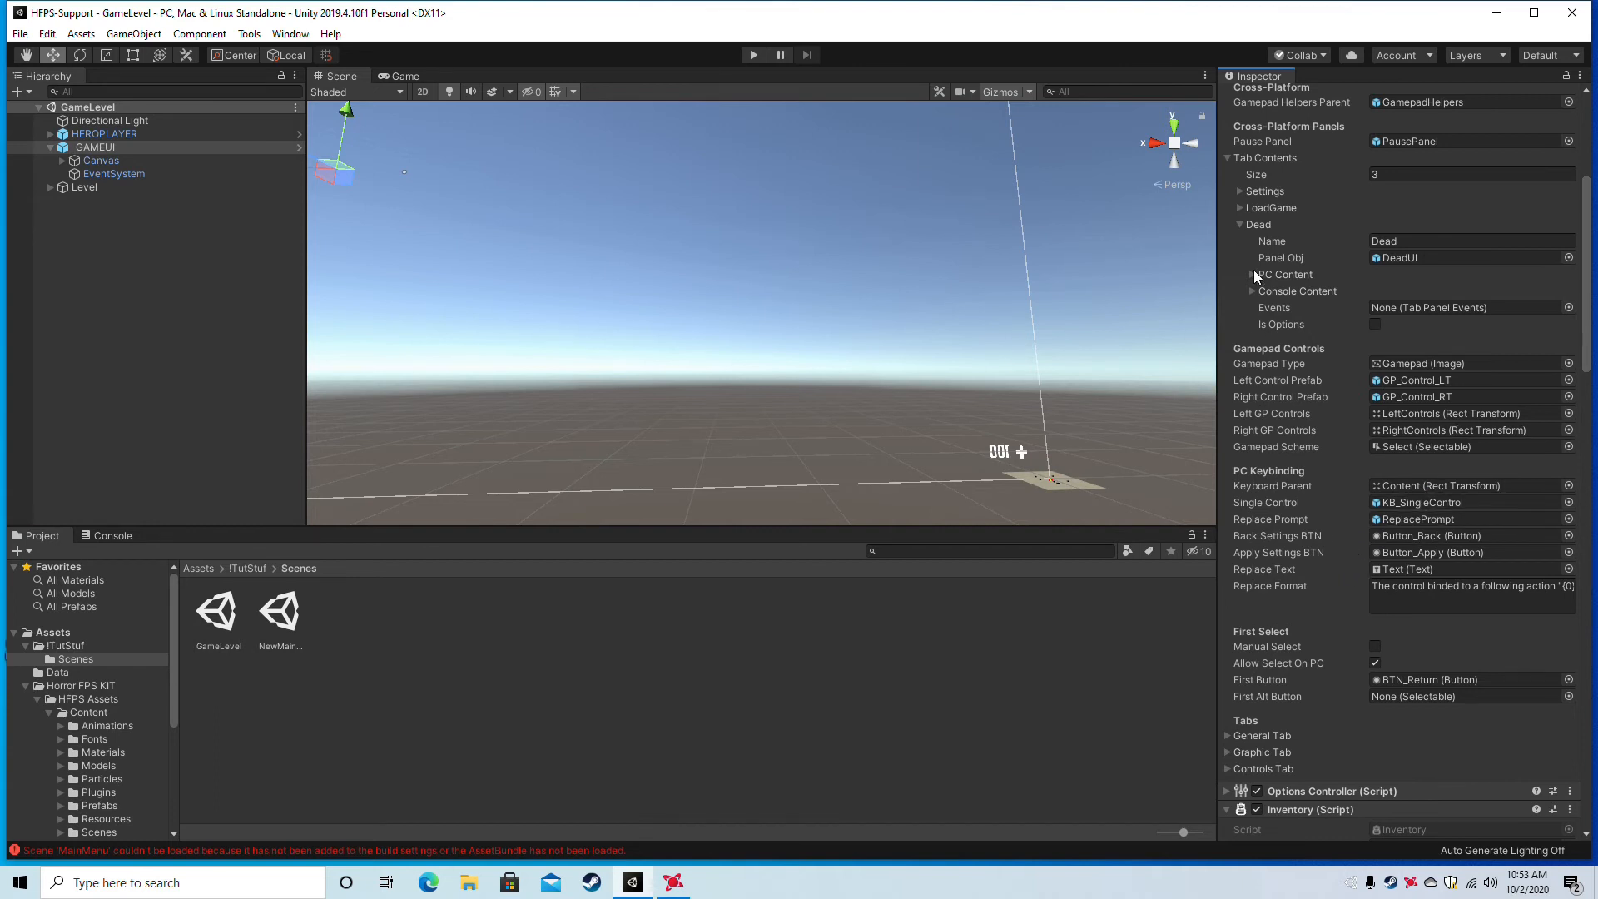
{"action": "scroll", "coordinate": [1307, 688], "scroll_direction": "down", "scroll_amount": 9}
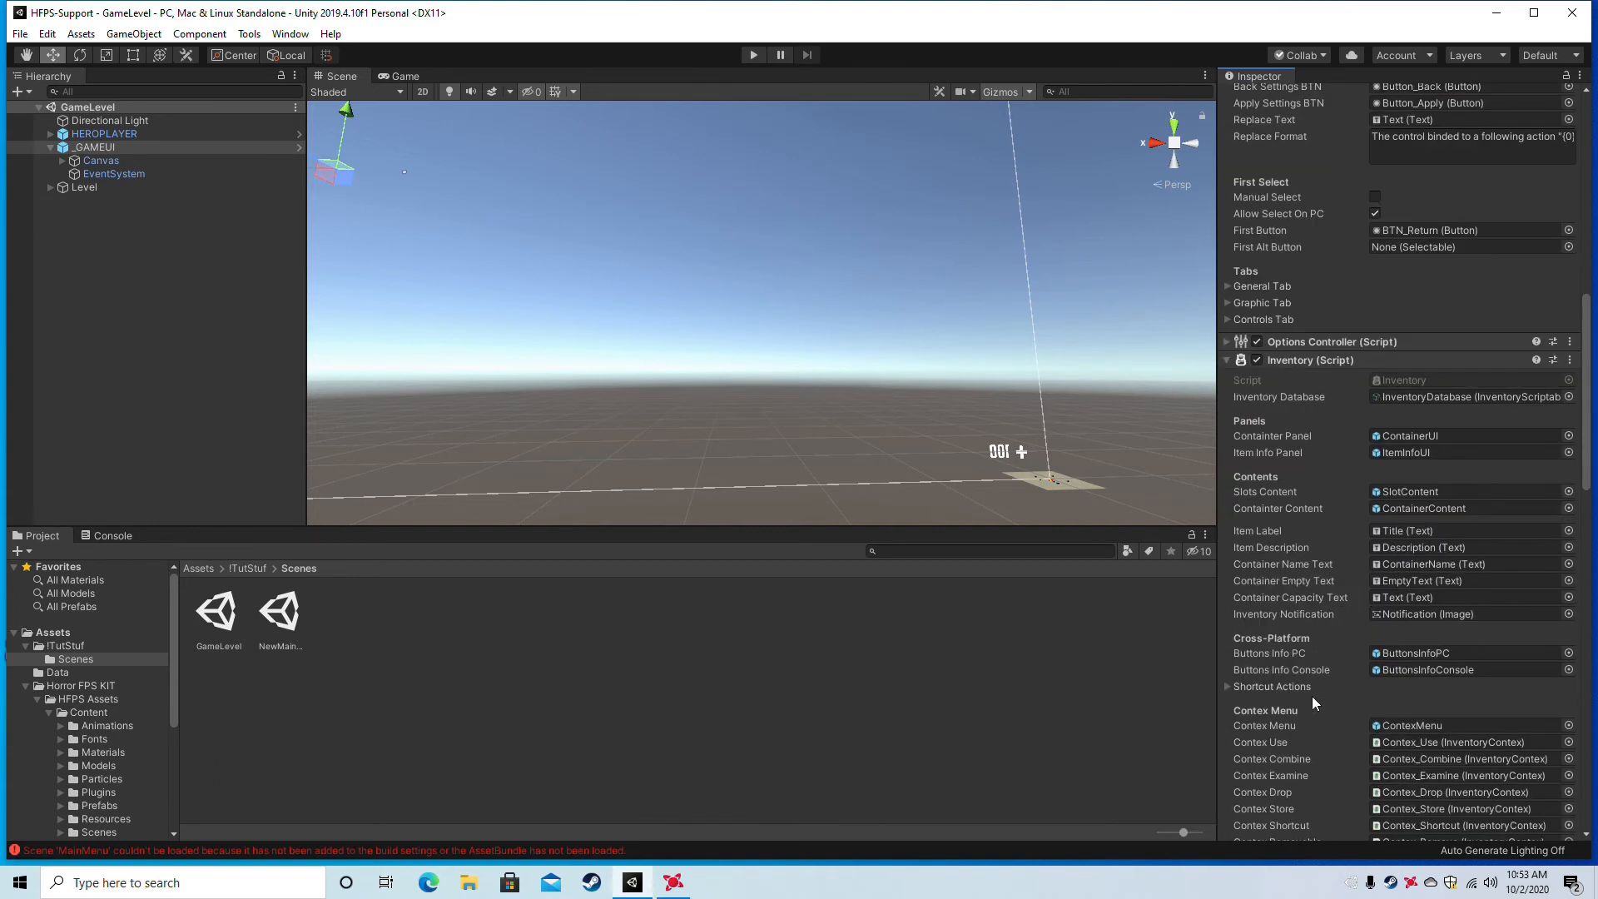
Examine _GAMEUI's Options Controller with its Game Options PC, plus the Inventory, Objective, Cutscene and Floating Icon Manager settings.
{"action": "left_click", "coordinate": [1225, 342]}
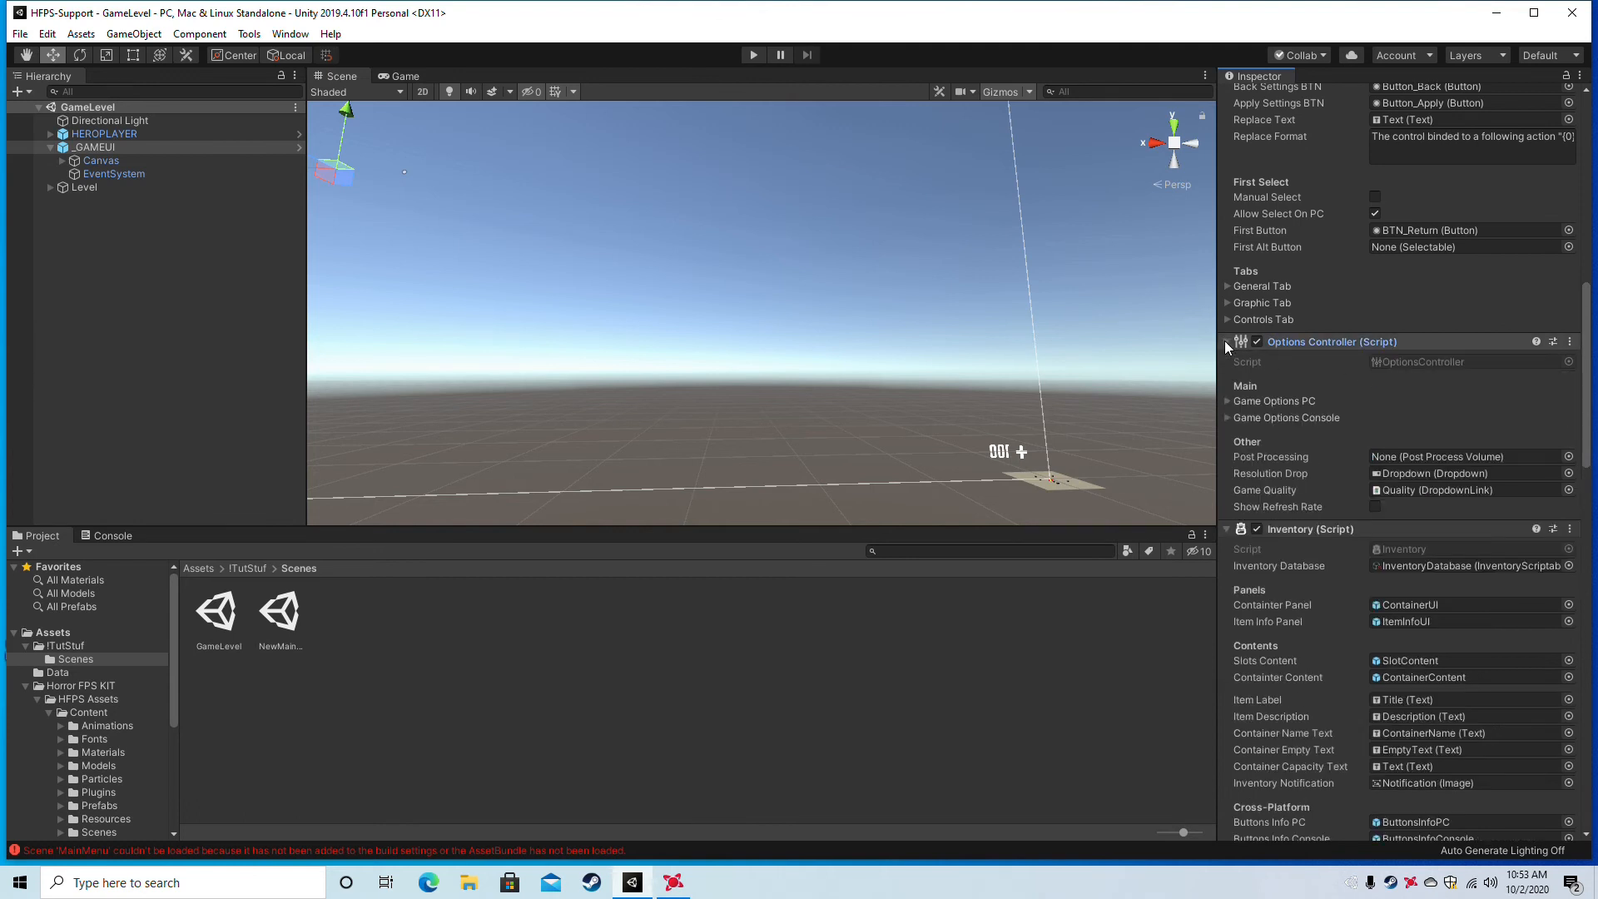
{"action": "left_click", "coordinate": [1229, 401]}
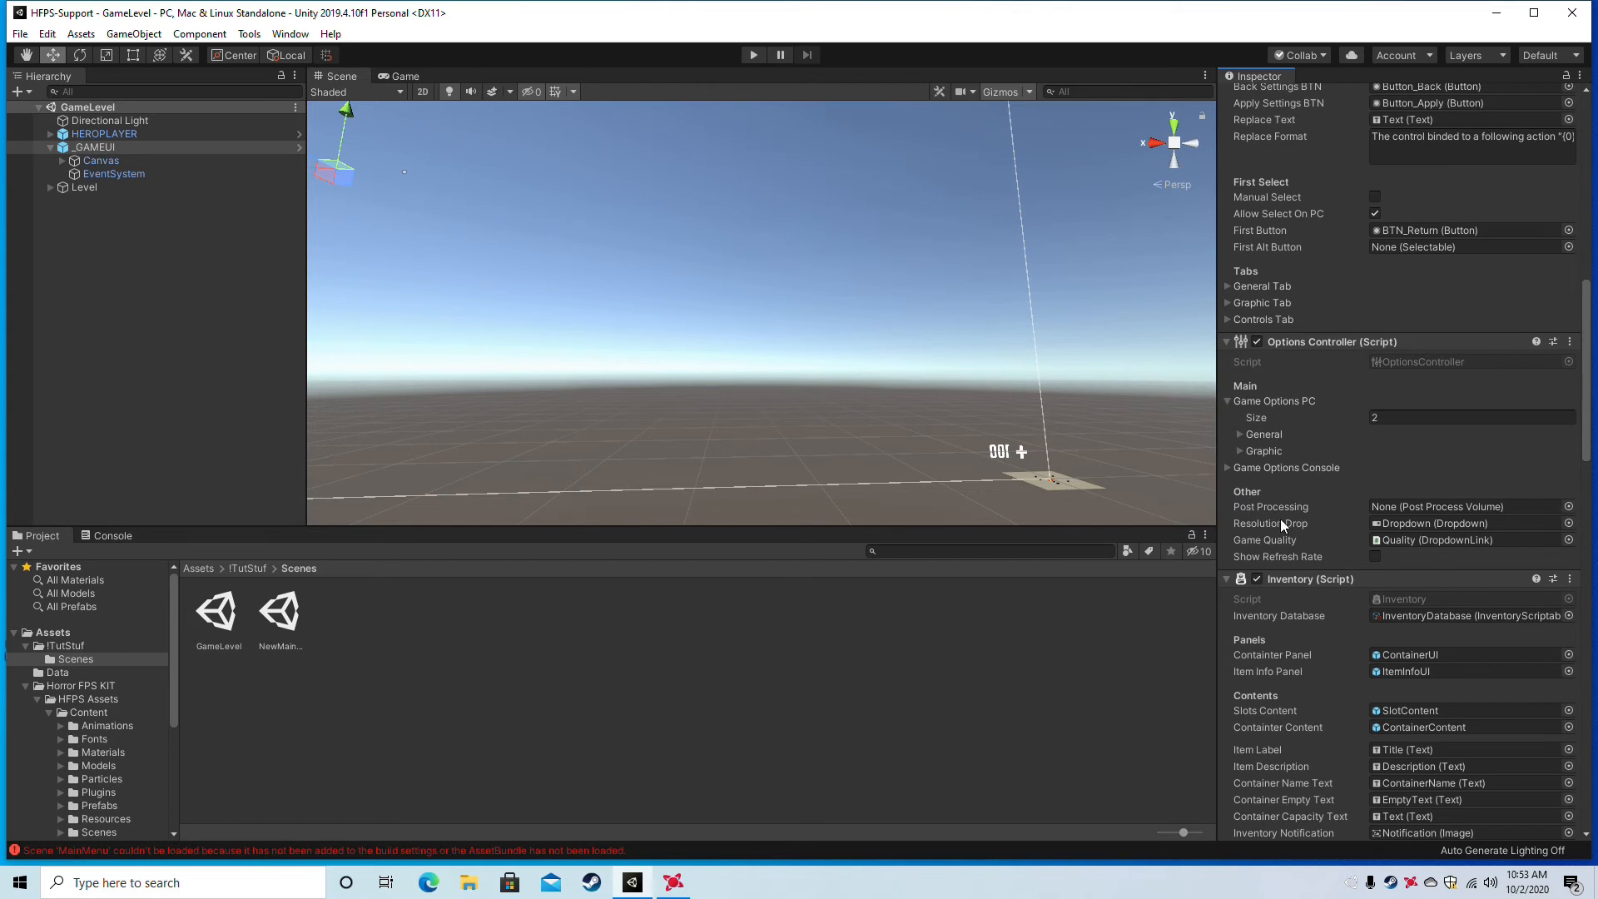
{"action": "scroll", "coordinate": [1355, 608], "scroll_direction": "down", "scroll_amount": 6}
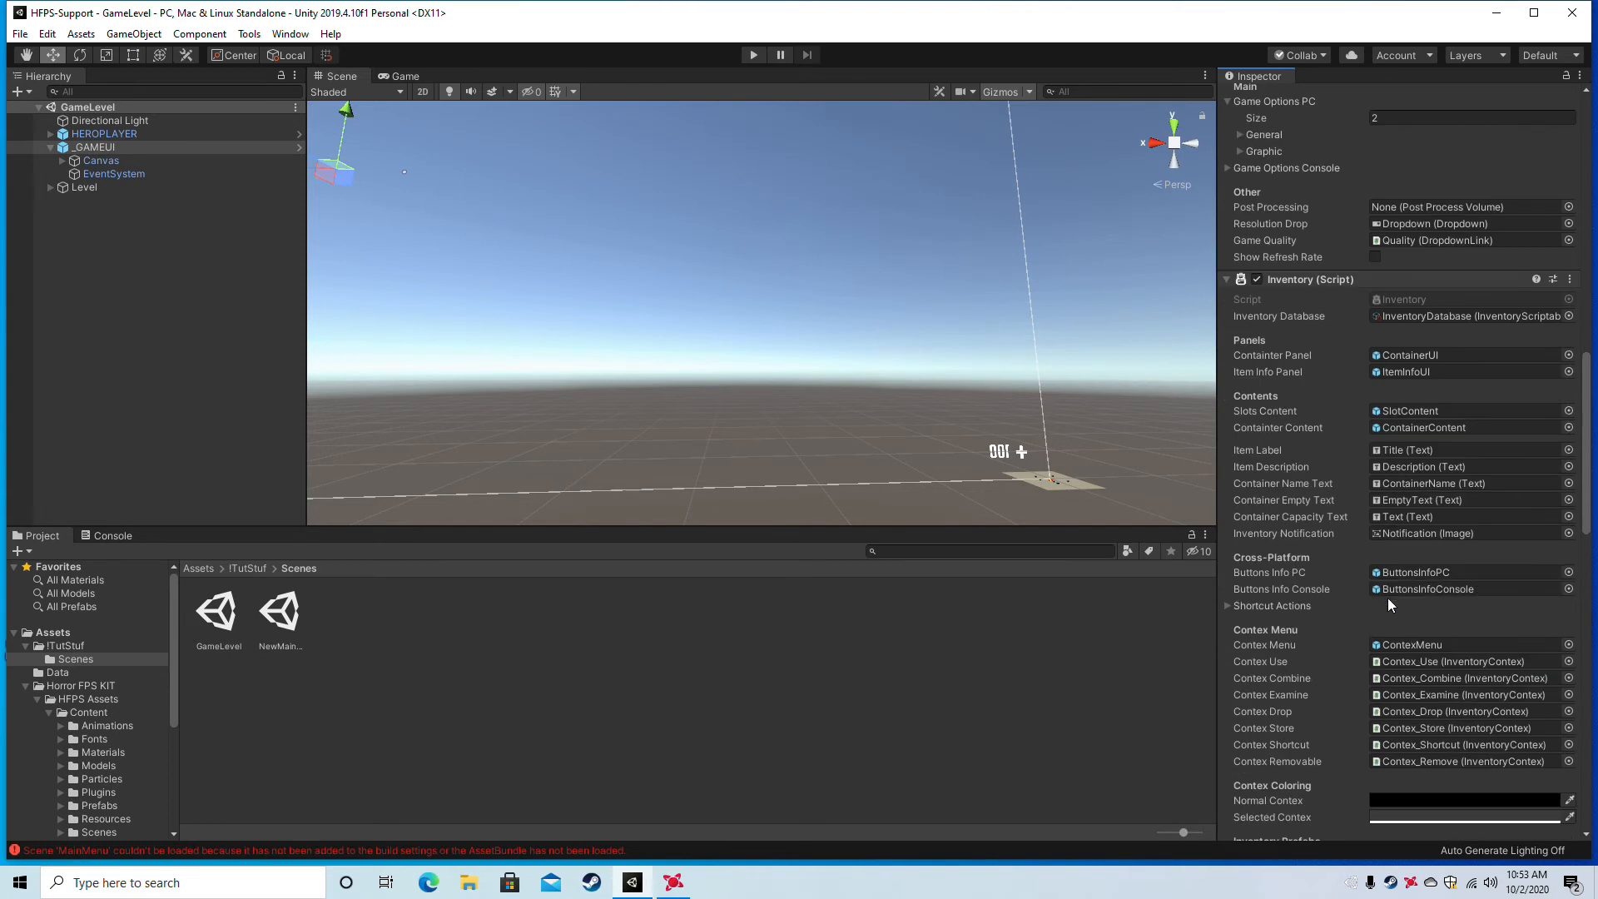
{"action": "scroll", "coordinate": [1387, 599], "scroll_direction": "down", "scroll_amount": 3}
{"action": "scroll", "coordinate": [1386, 603], "scroll_direction": "down", "scroll_amount": 9}
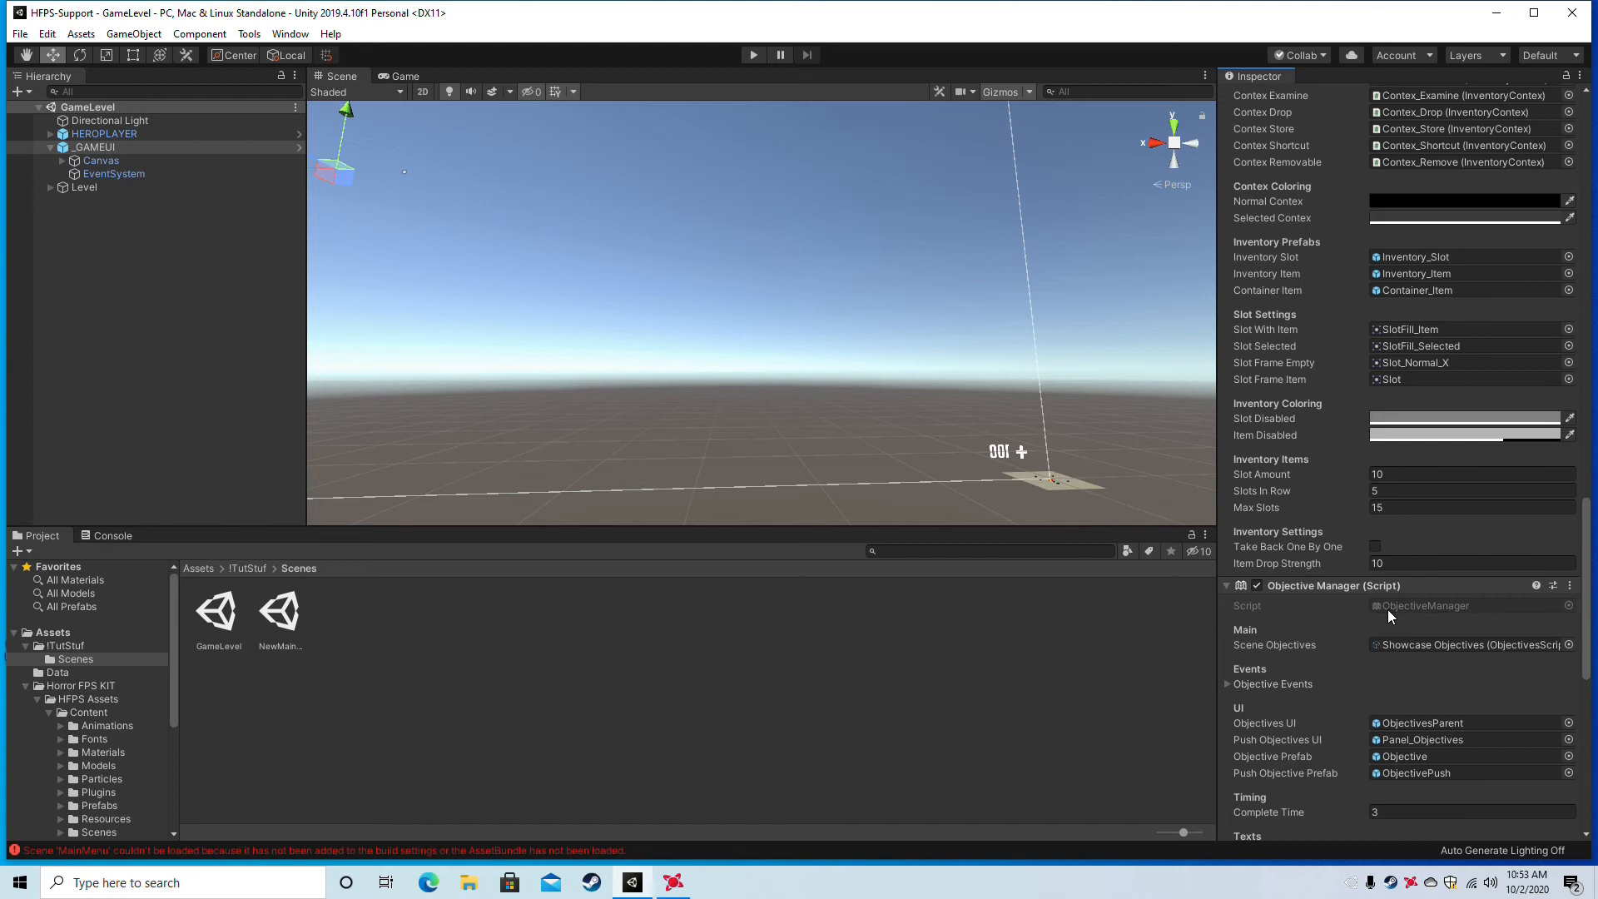
{"action": "scroll", "coordinate": [1387, 608], "scroll_direction": "down", "scroll_amount": 6}
{"action": "scroll", "coordinate": [1386, 610], "scroll_direction": "down", "scroll_amount": 3}
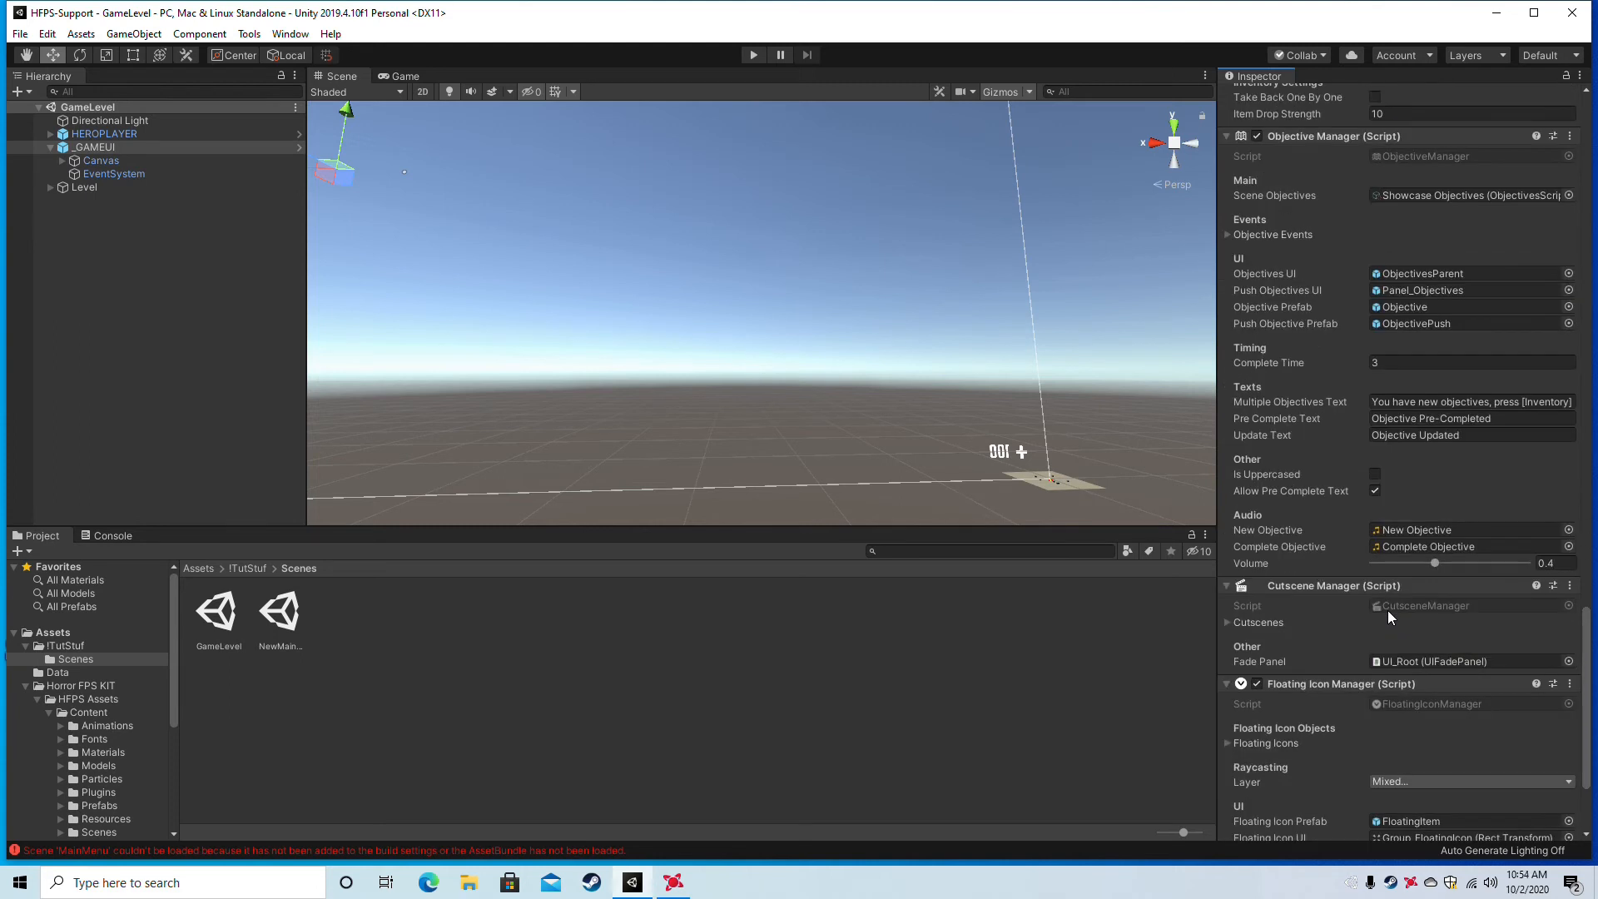
{"action": "scroll", "coordinate": [1387, 611], "scroll_direction": "down", "scroll_amount": 3}
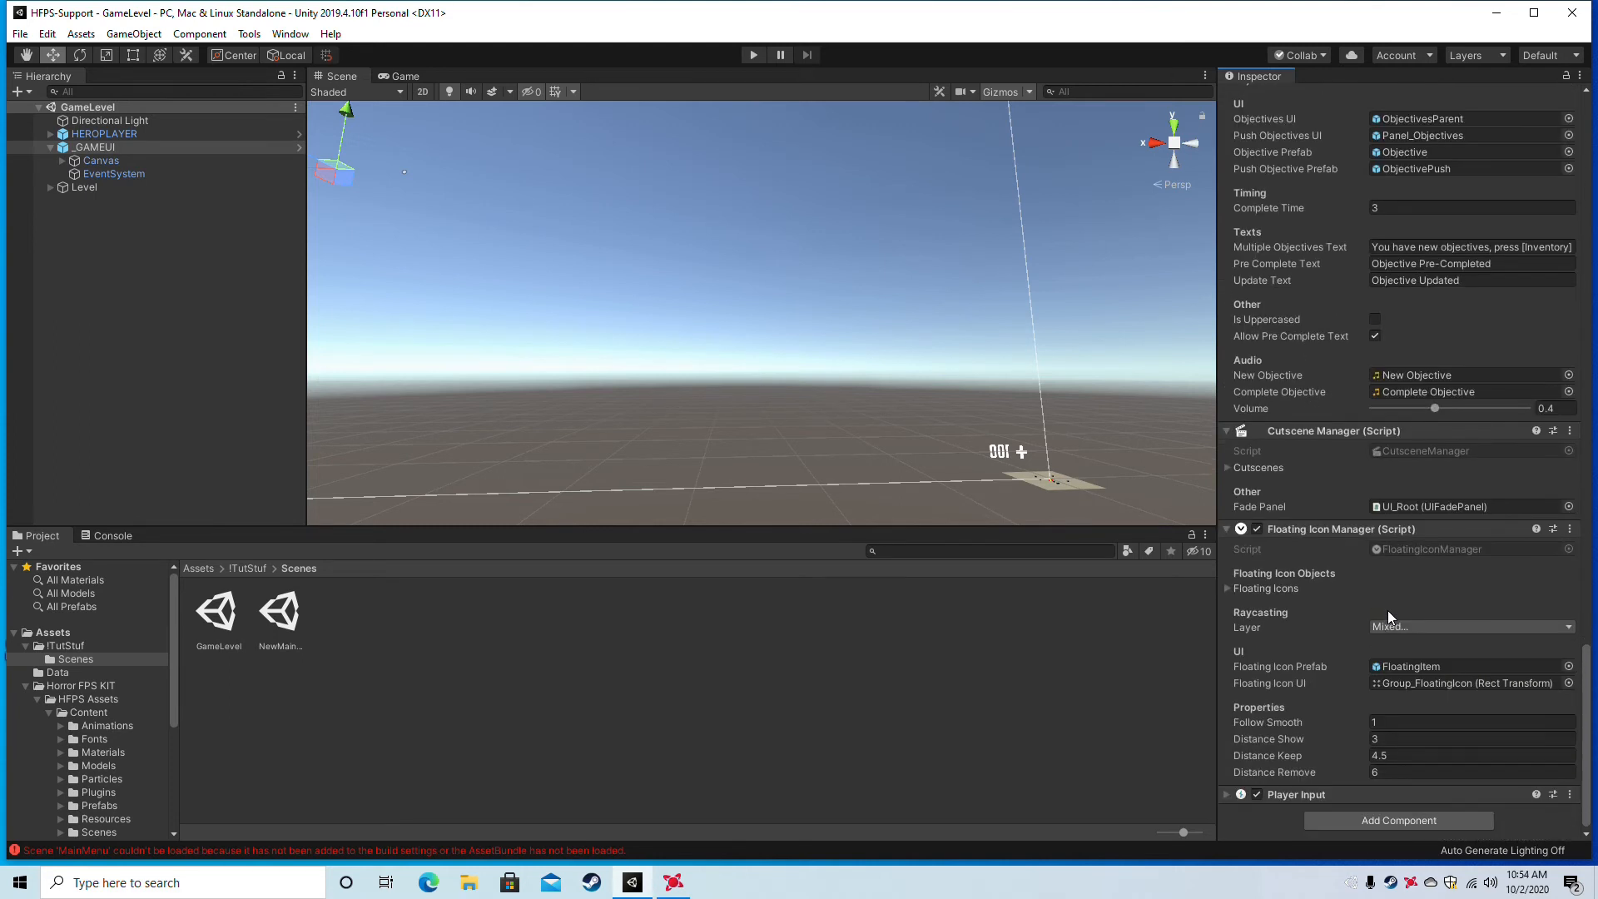
{"action": "scroll", "coordinate": [1355, 696], "scroll_direction": "up", "scroll_amount": 20}
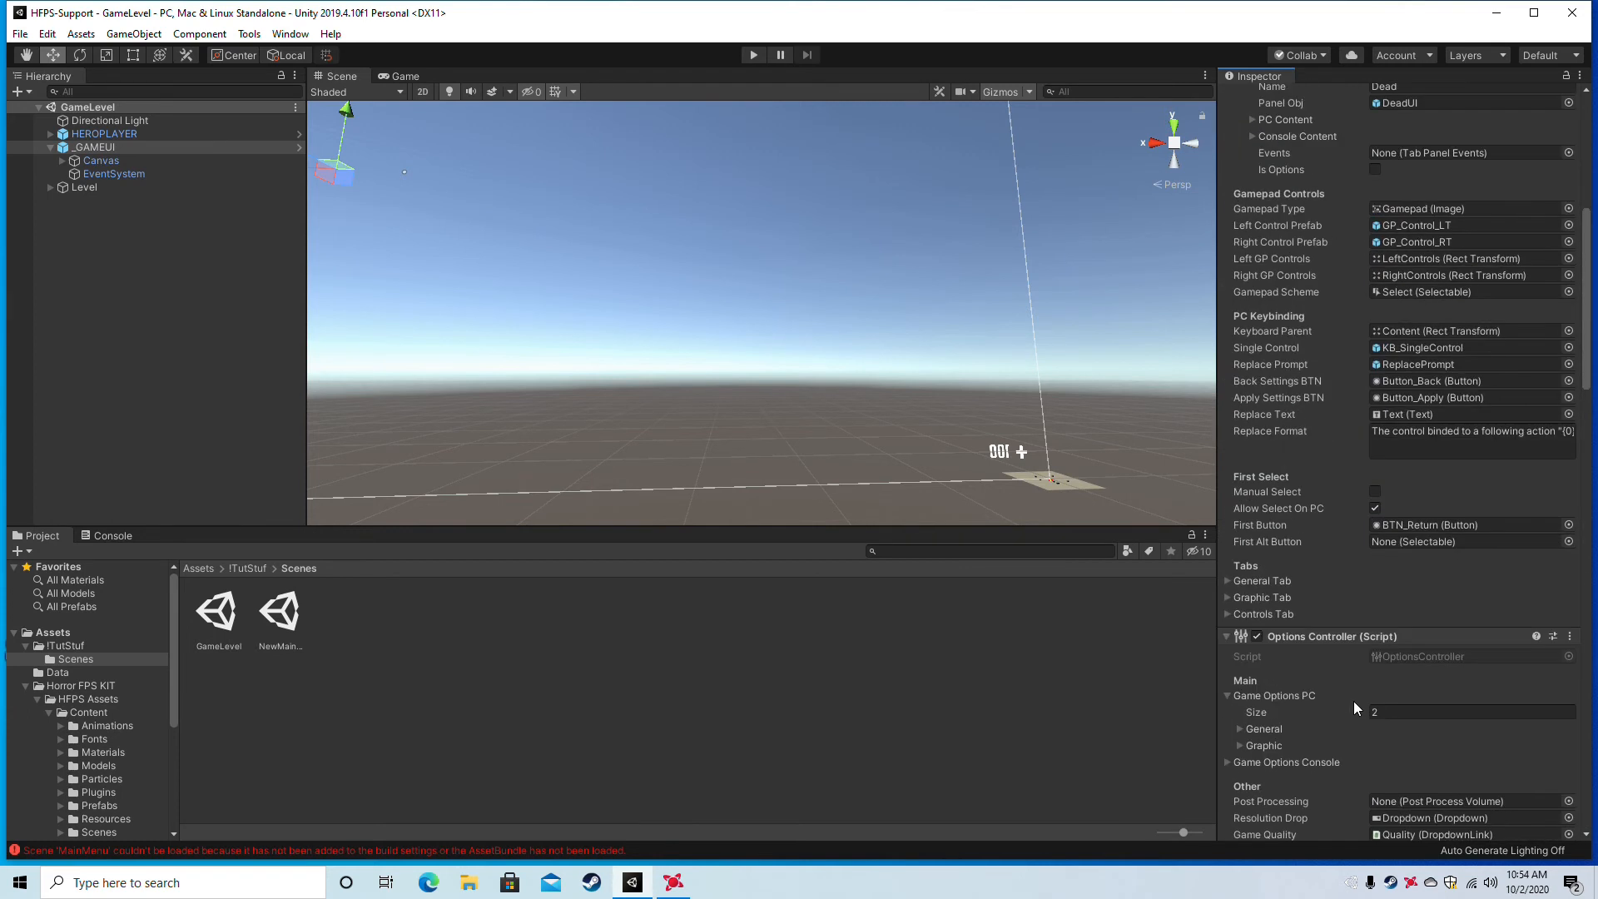
Collapse _GAMEUI's remaining expanded script components, from Advanced Menu UI through Floating Icon Manager.
{"action": "left_click", "coordinate": [1227, 310]}
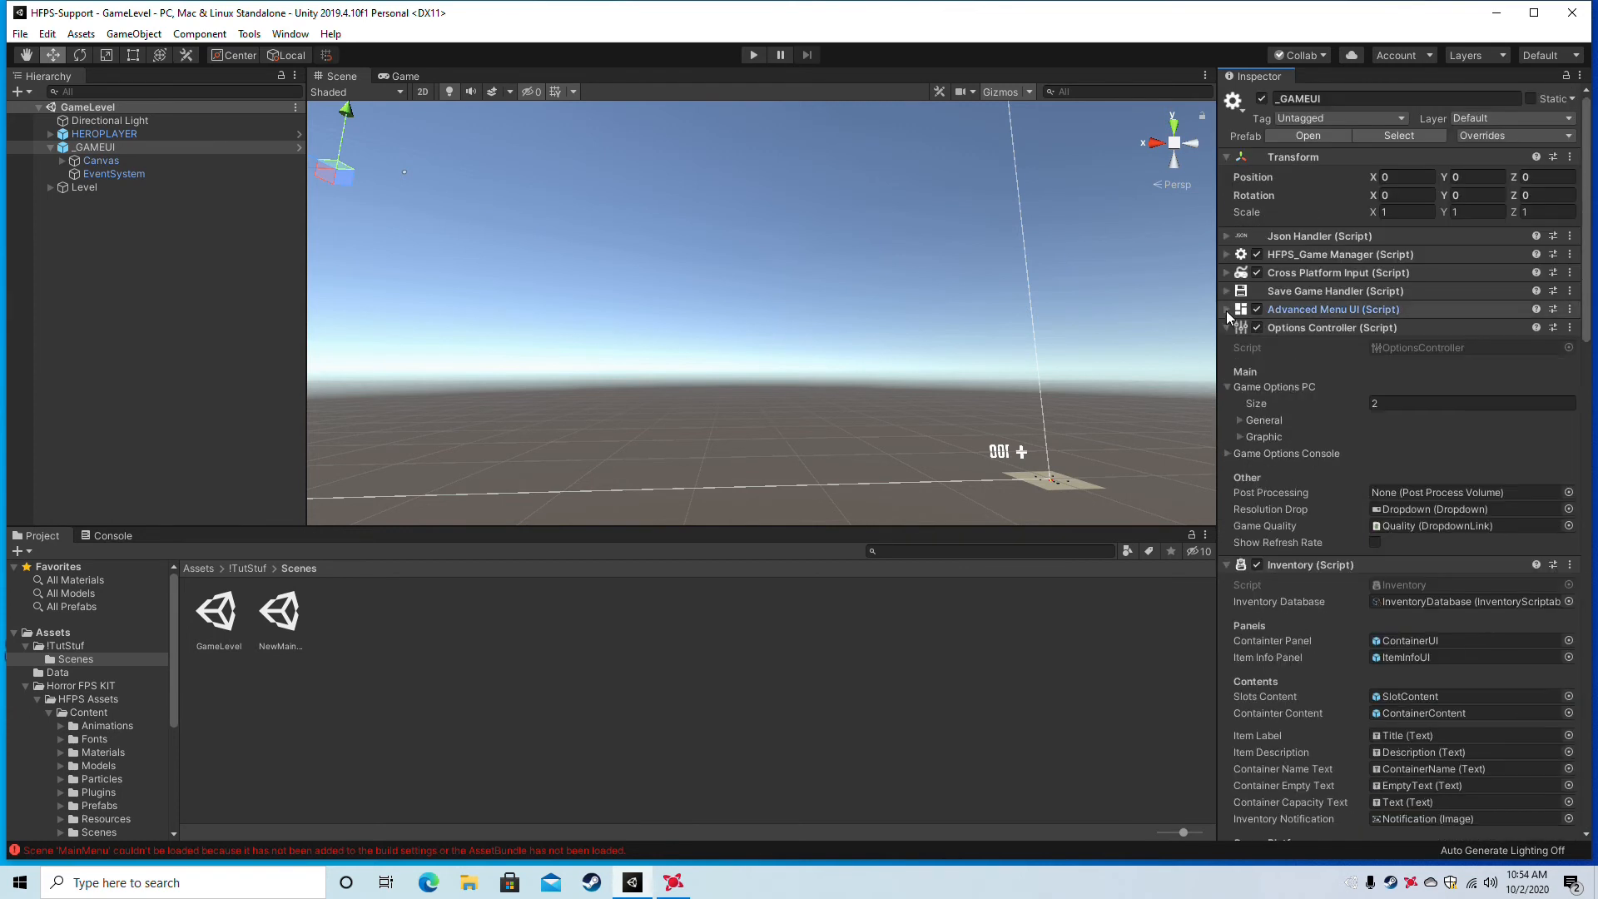
{"action": "left_click", "coordinate": [1227, 327]}
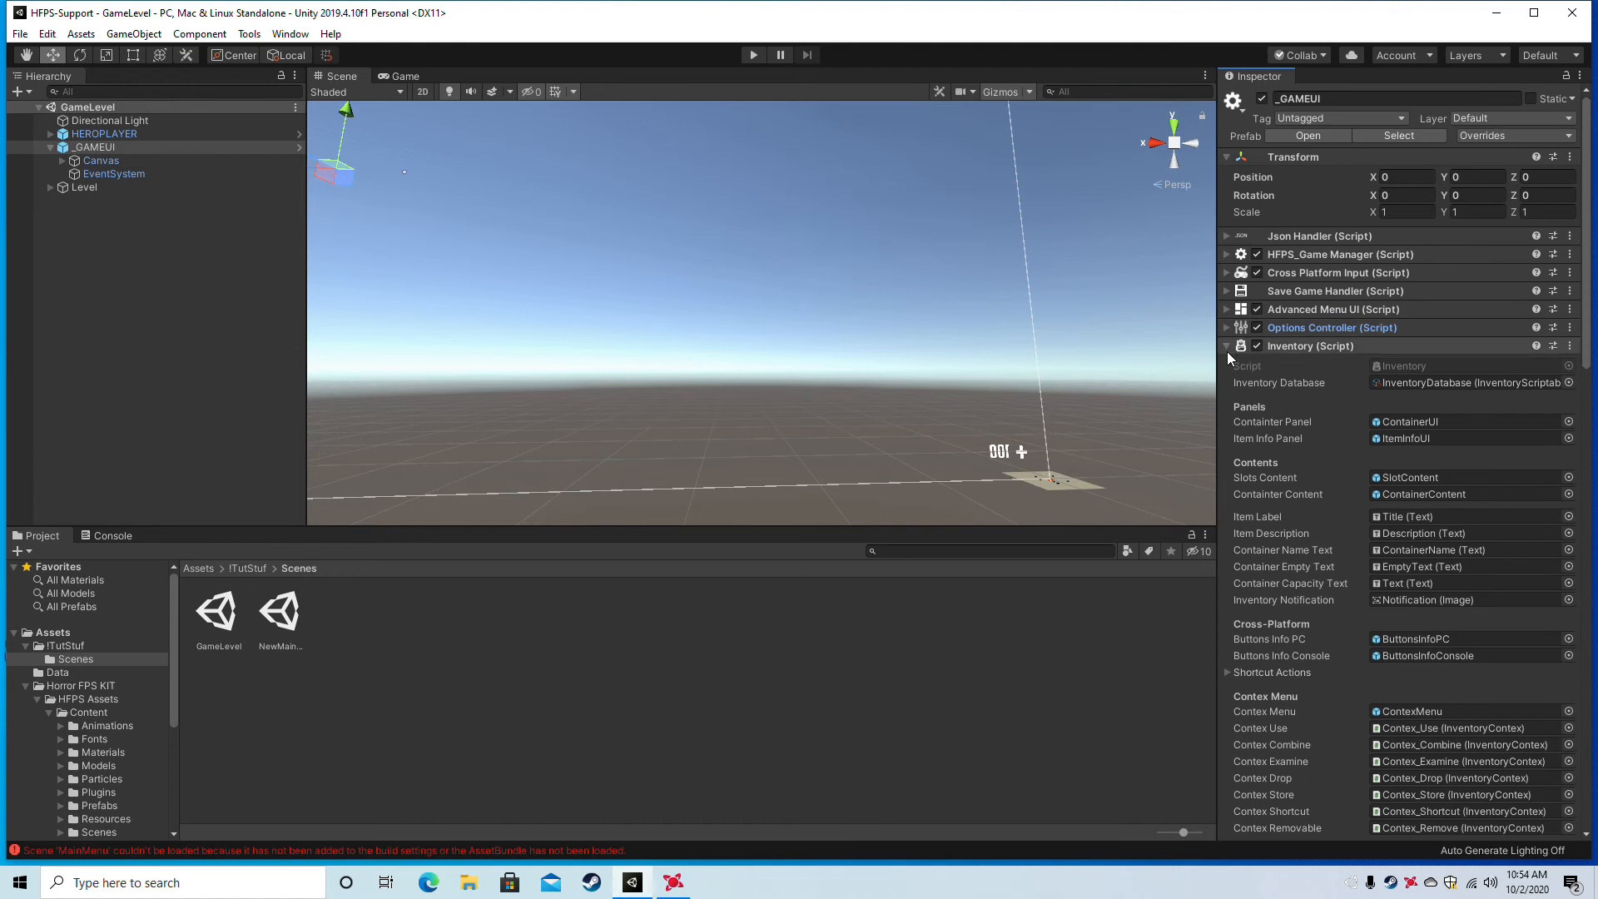
{"action": "left_click", "coordinate": [1227, 346]}
{"action": "left_click", "coordinate": [1227, 364]}
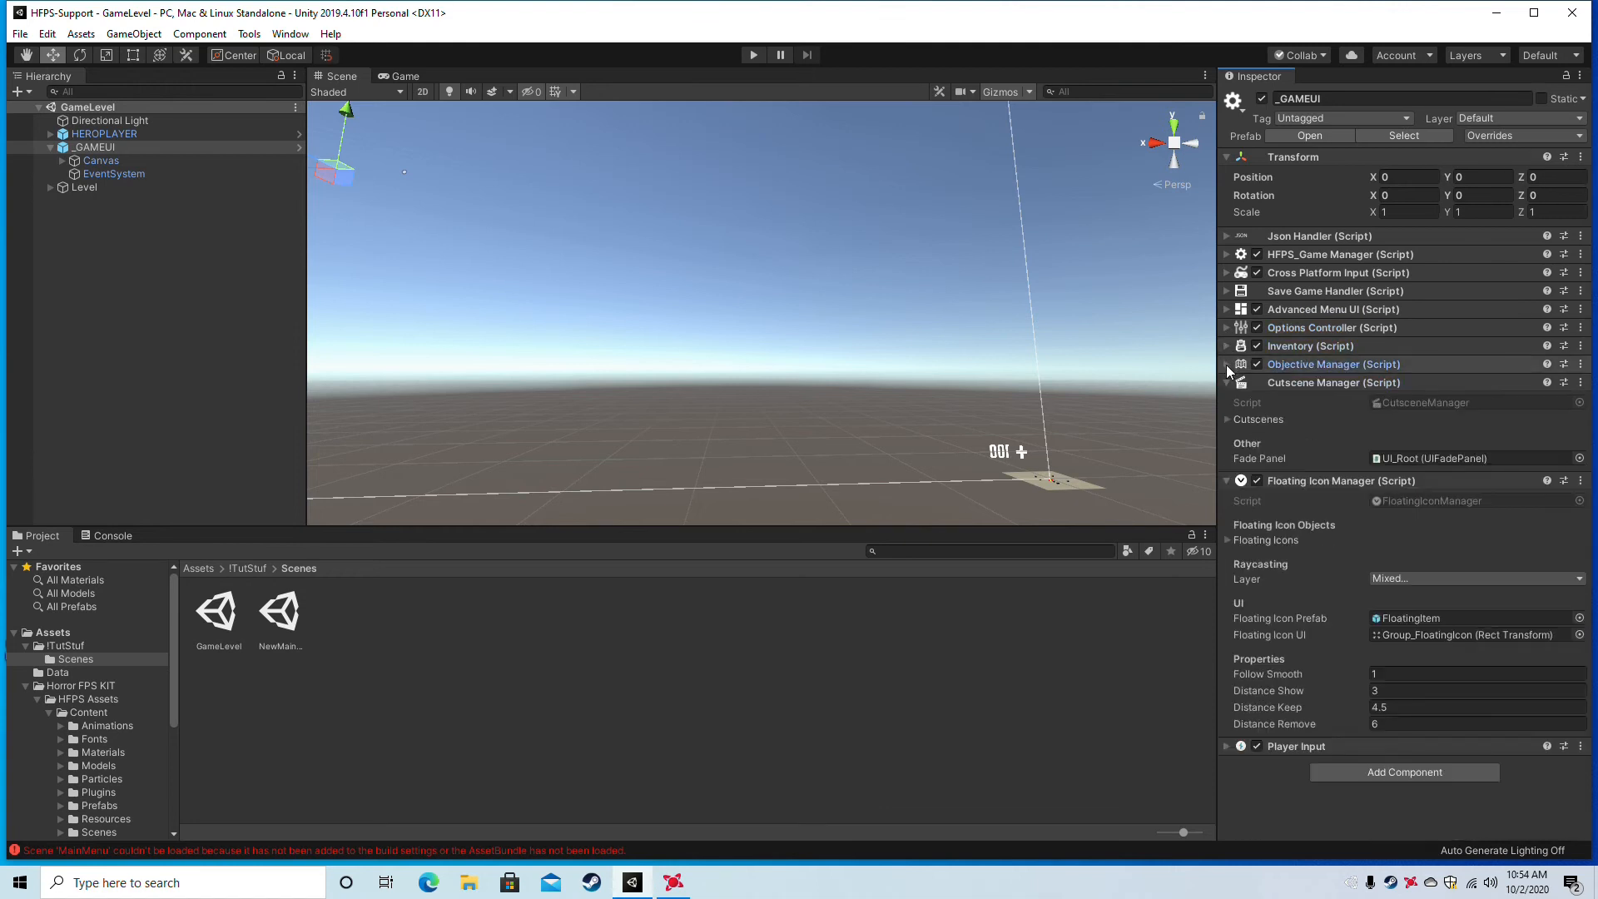
{"action": "left_click", "coordinate": [1227, 383]}
{"action": "left_click", "coordinate": [1227, 403]}
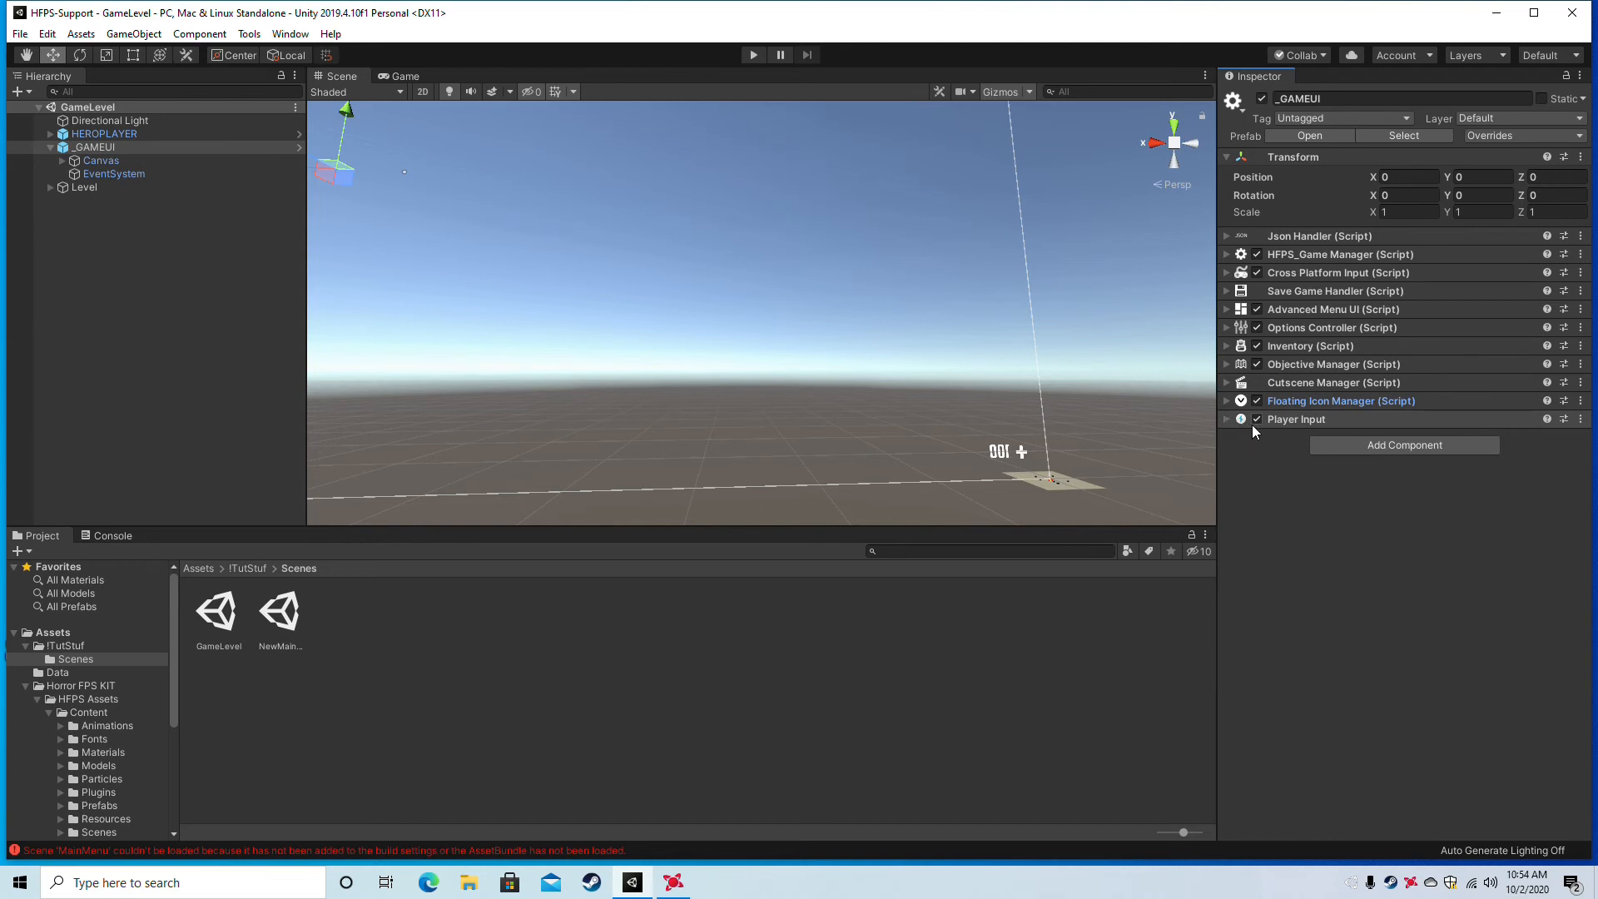
Locate BTN_MainMenu under PauseUI's PauseElements in the _GAMEUI canvas and inspect its On Click event.
{"action": "left_click", "coordinate": [62, 161]}
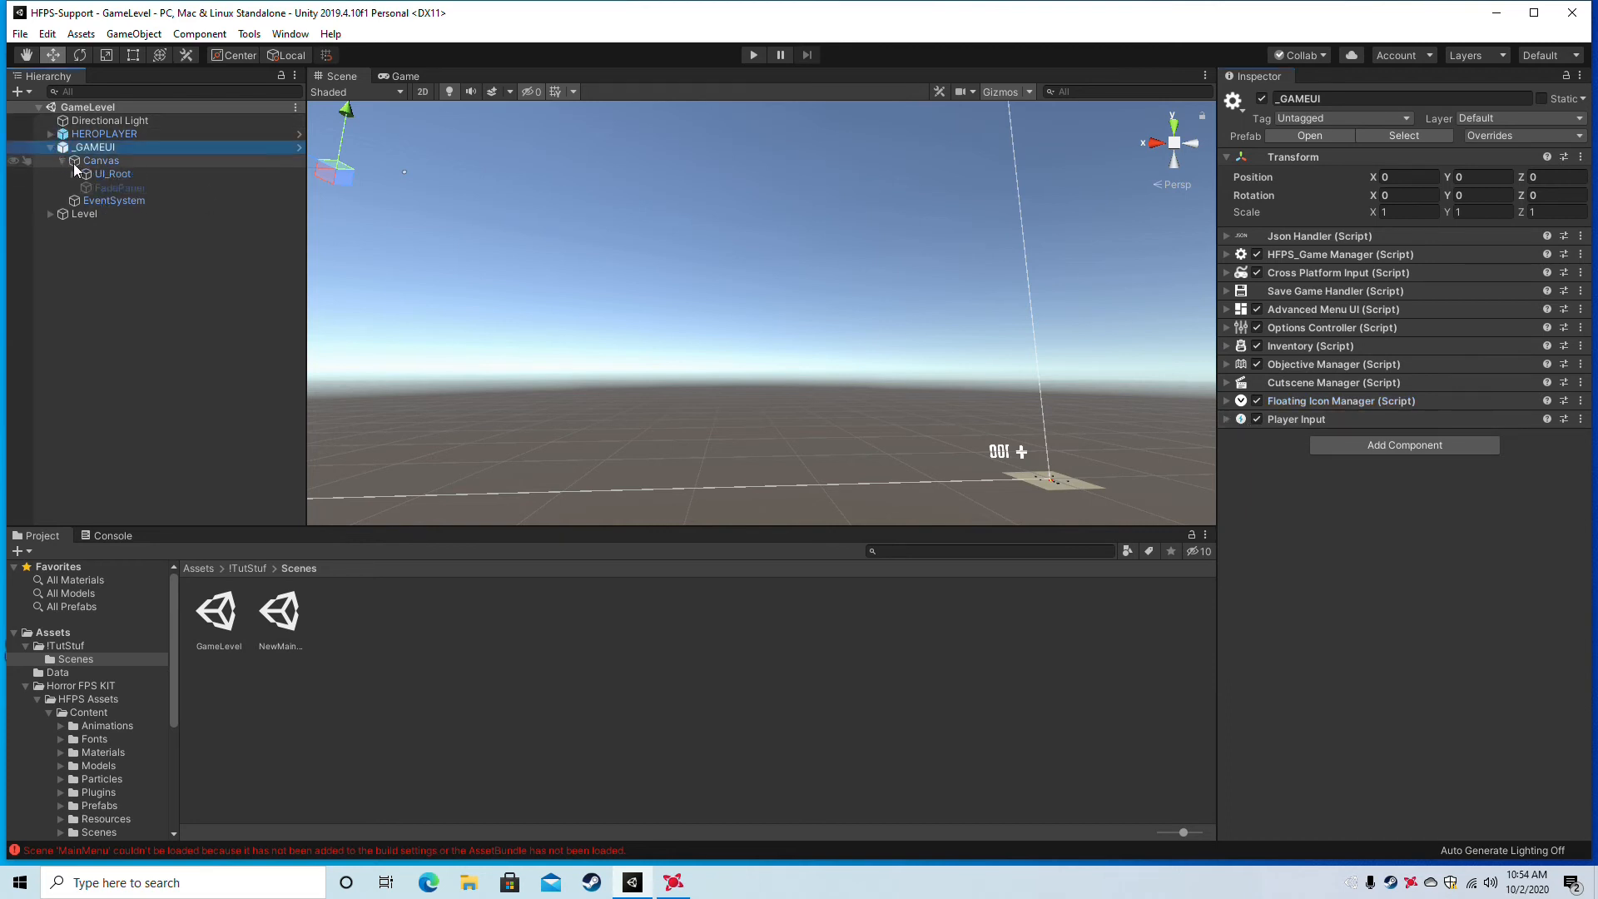
{"action": "left_click", "coordinate": [75, 173]}
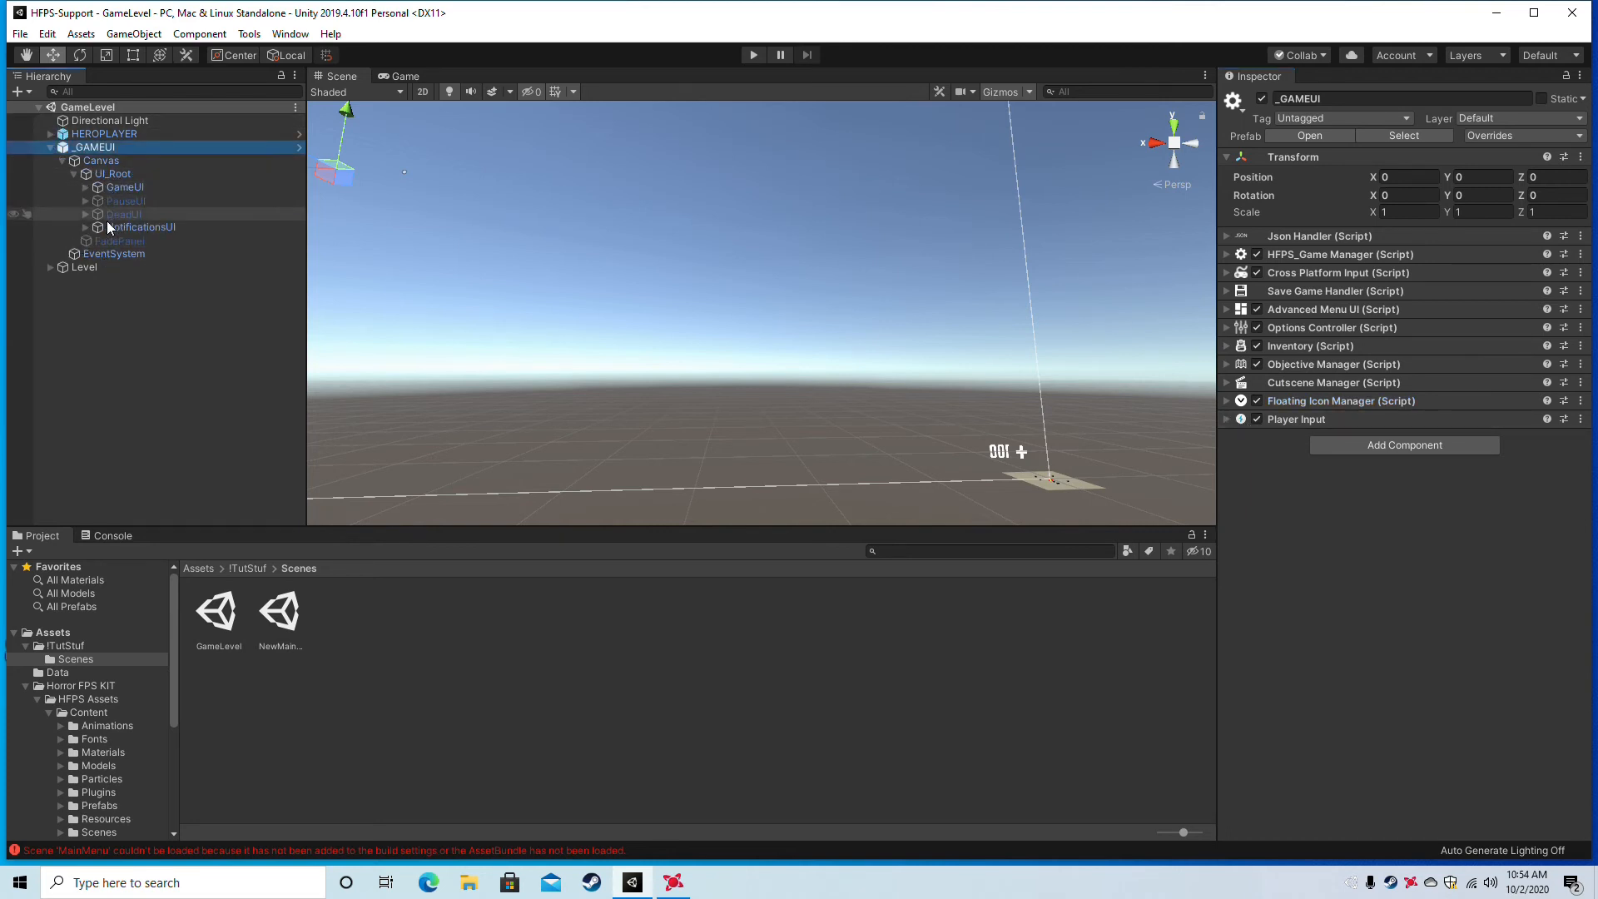
{"action": "left_click", "coordinate": [118, 201]}
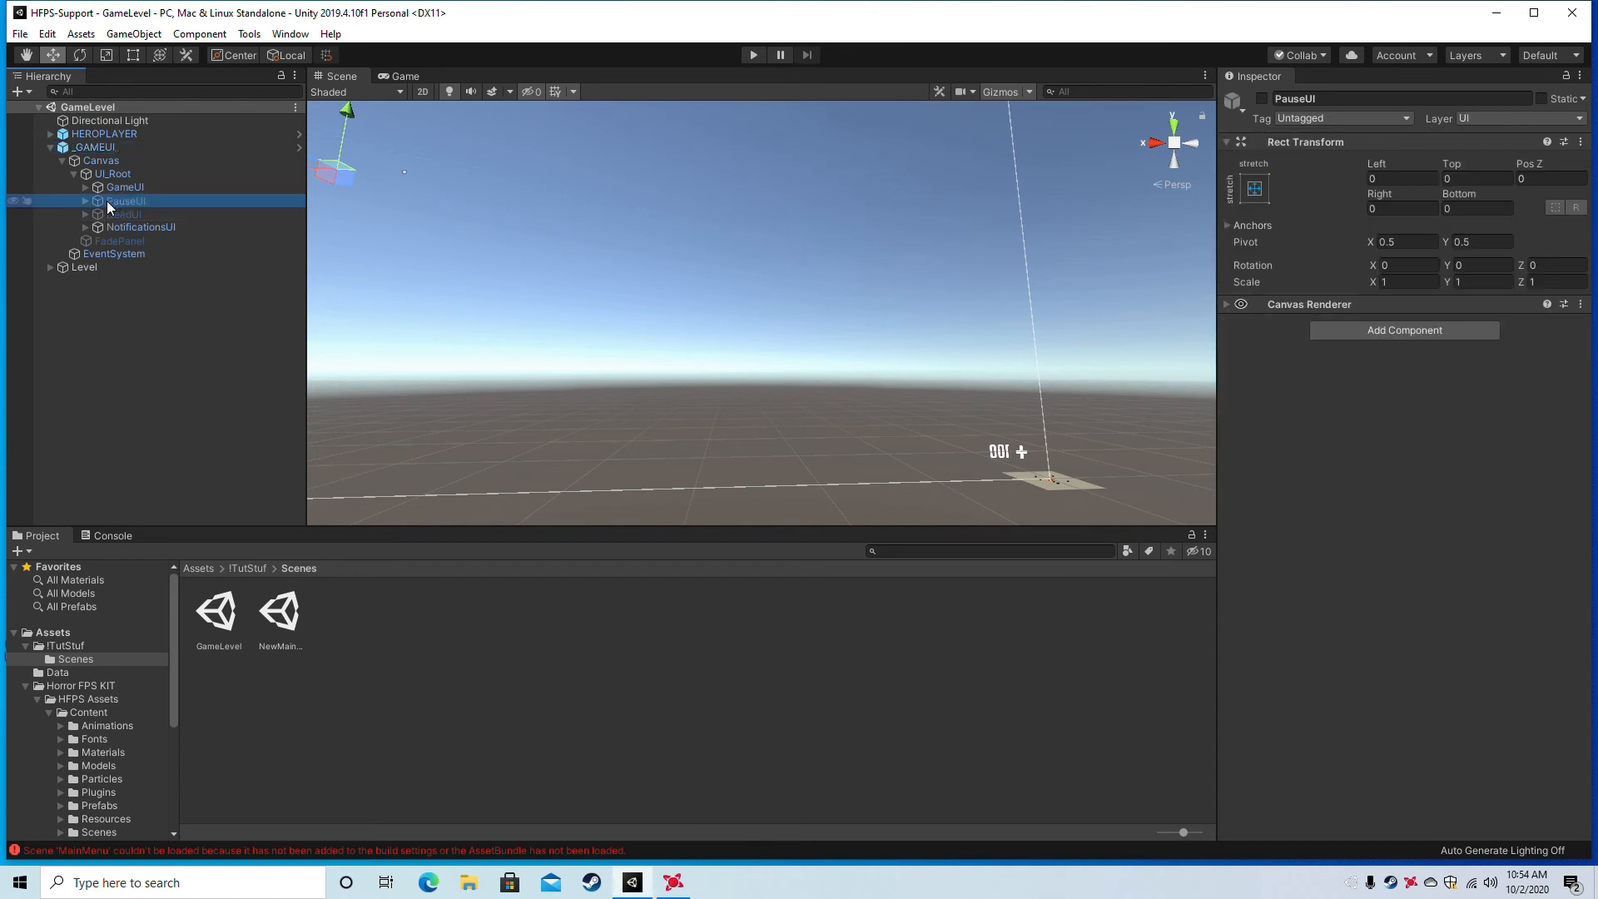
{"action": "left_click", "coordinate": [85, 201]}
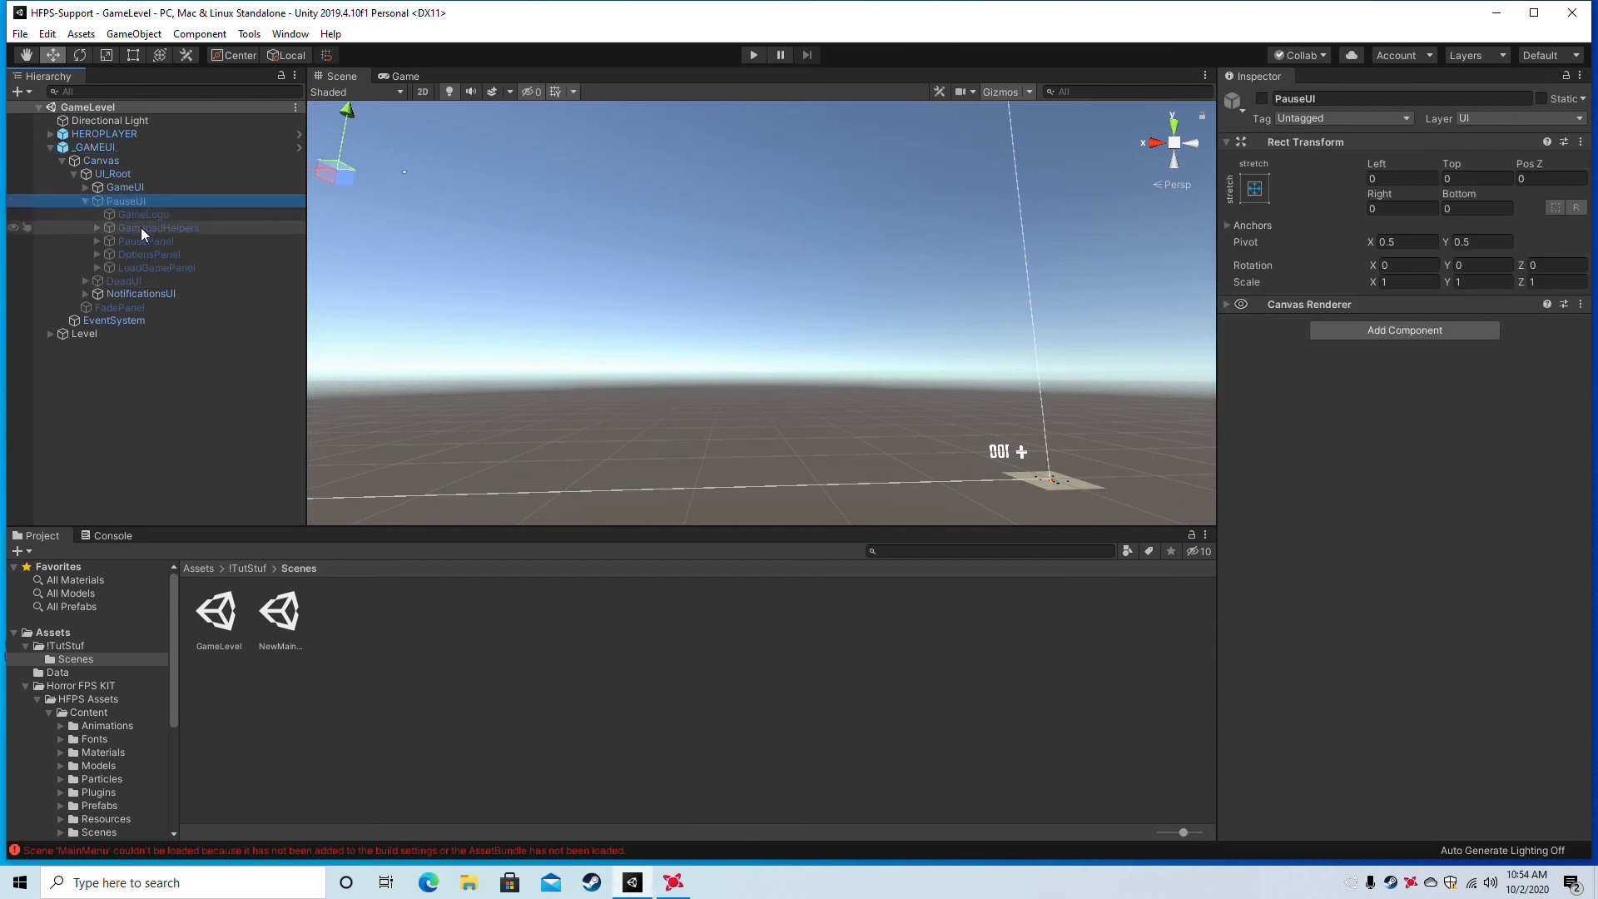
{"action": "left_click", "coordinate": [97, 242]}
{"action": "left_click", "coordinate": [108, 254]}
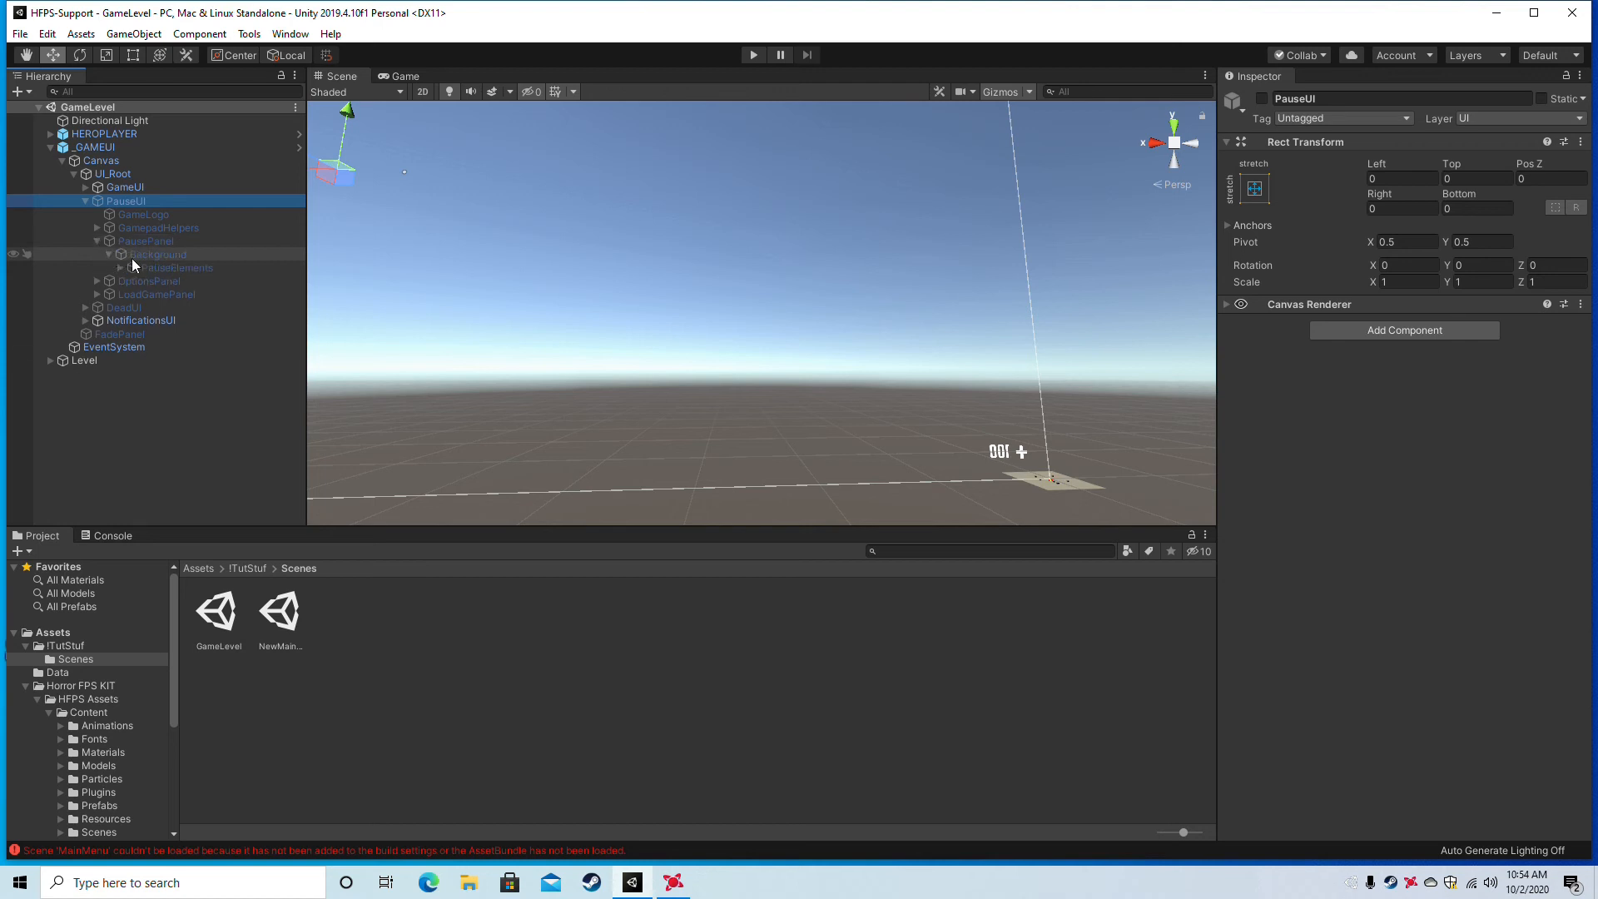
{"action": "left_click", "coordinate": [121, 267]}
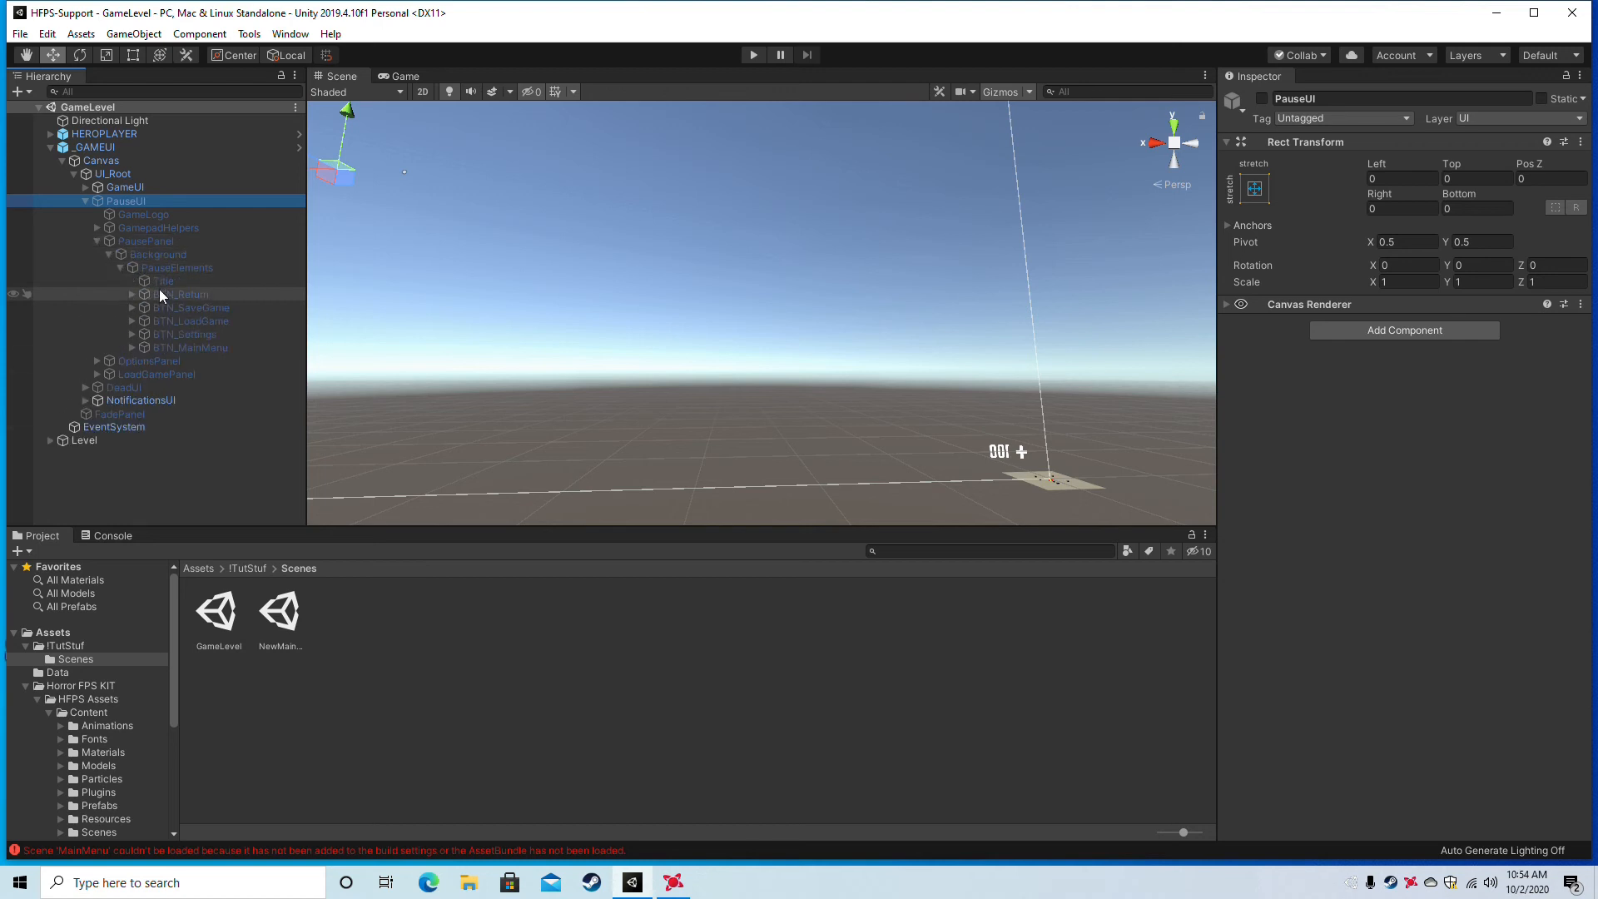
{"action": "left_click", "coordinate": [174, 347]}
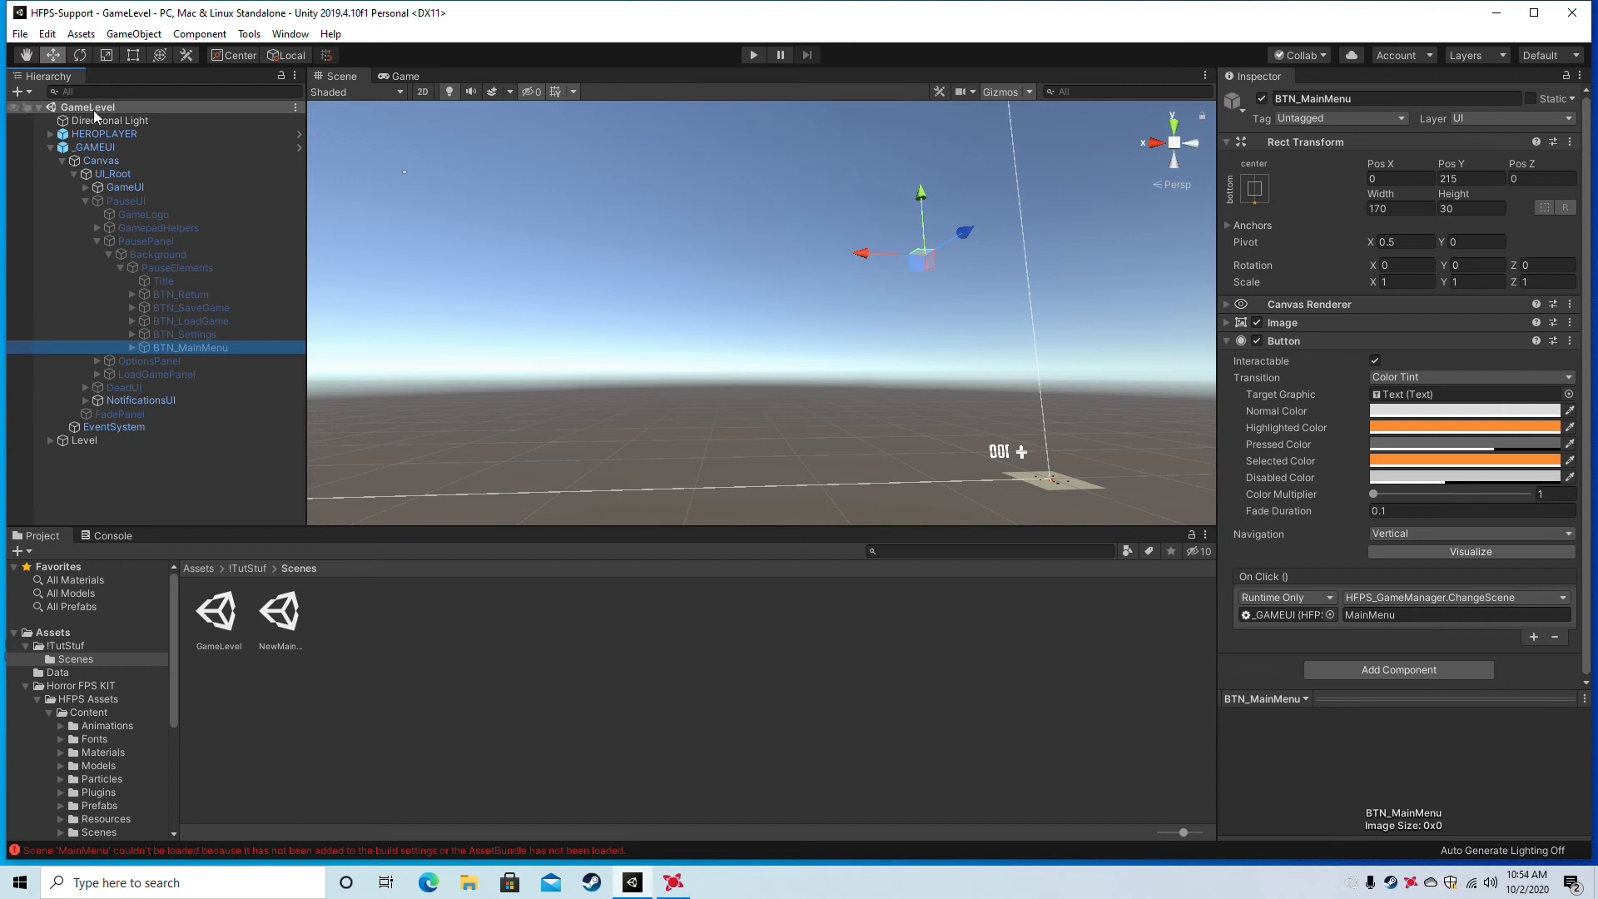
Examine the HFPS_Game Manager settings on _GAMEUI for anything that defines the main menu scene.
{"action": "left_click", "coordinate": [103, 151]}
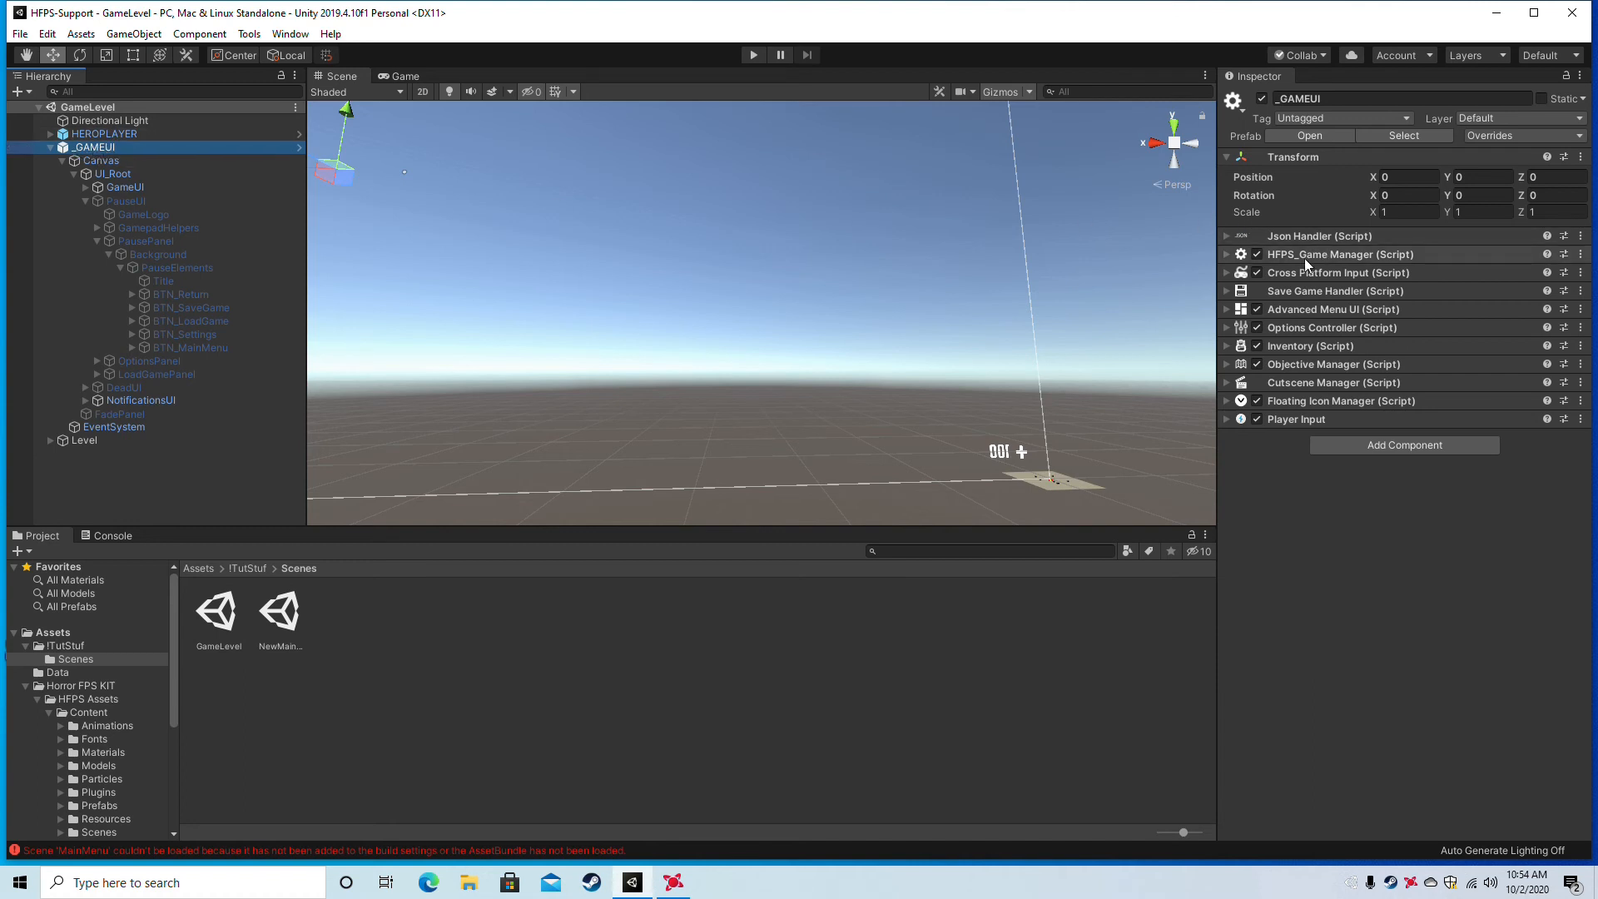
{"action": "left_click", "coordinate": [1227, 255]}
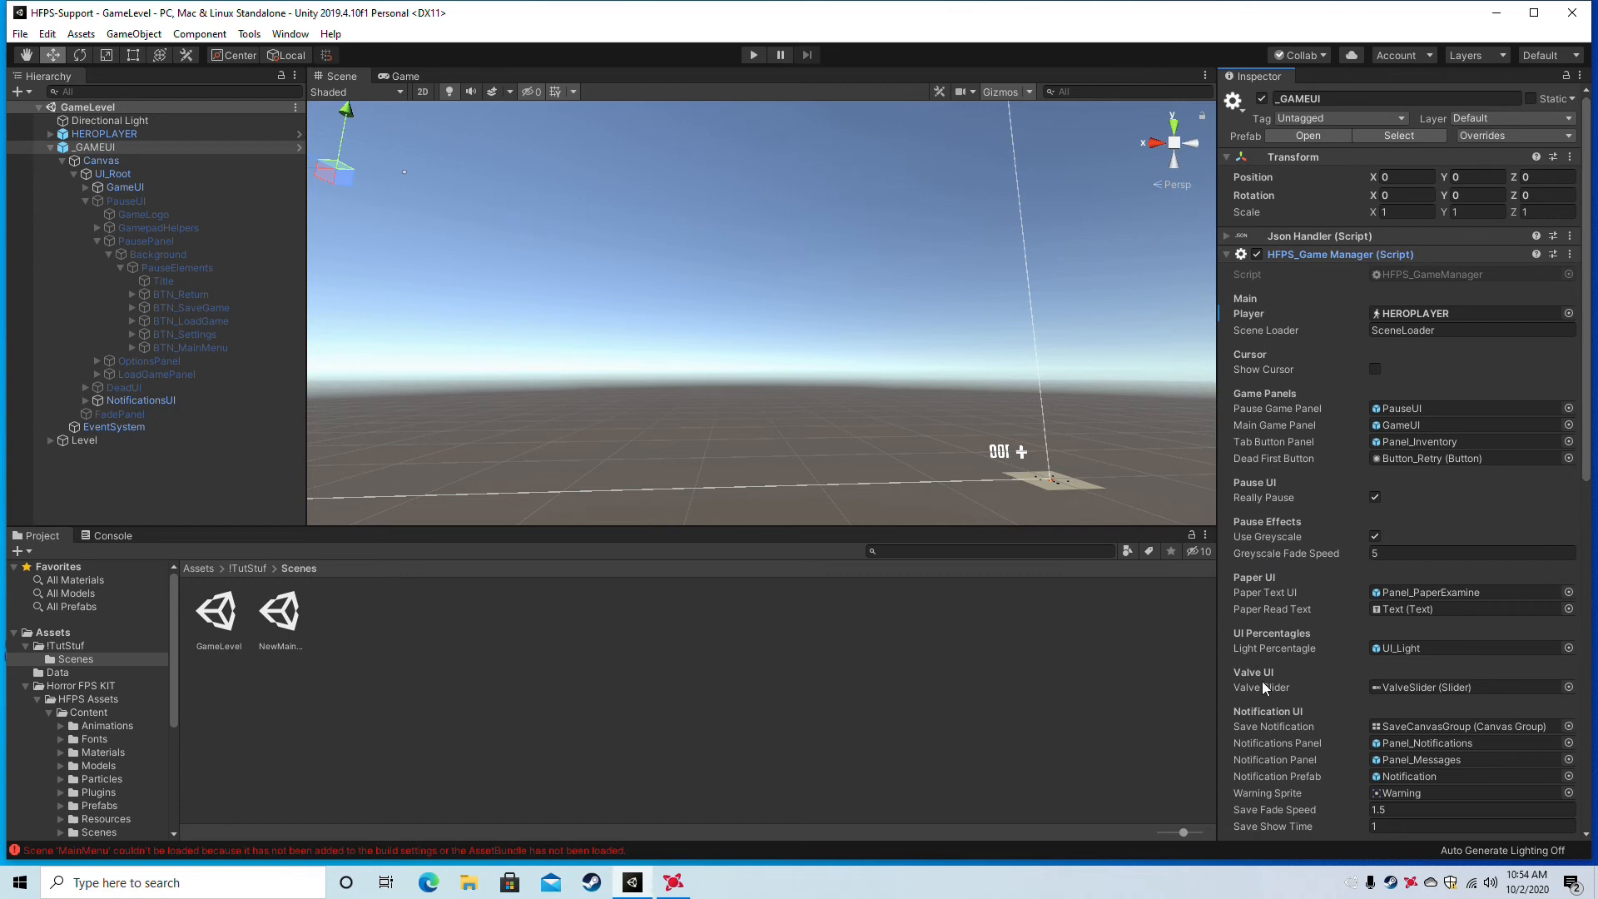
{"action": "scroll", "coordinate": [1266, 691], "scroll_direction": "down", "scroll_amount": 12}
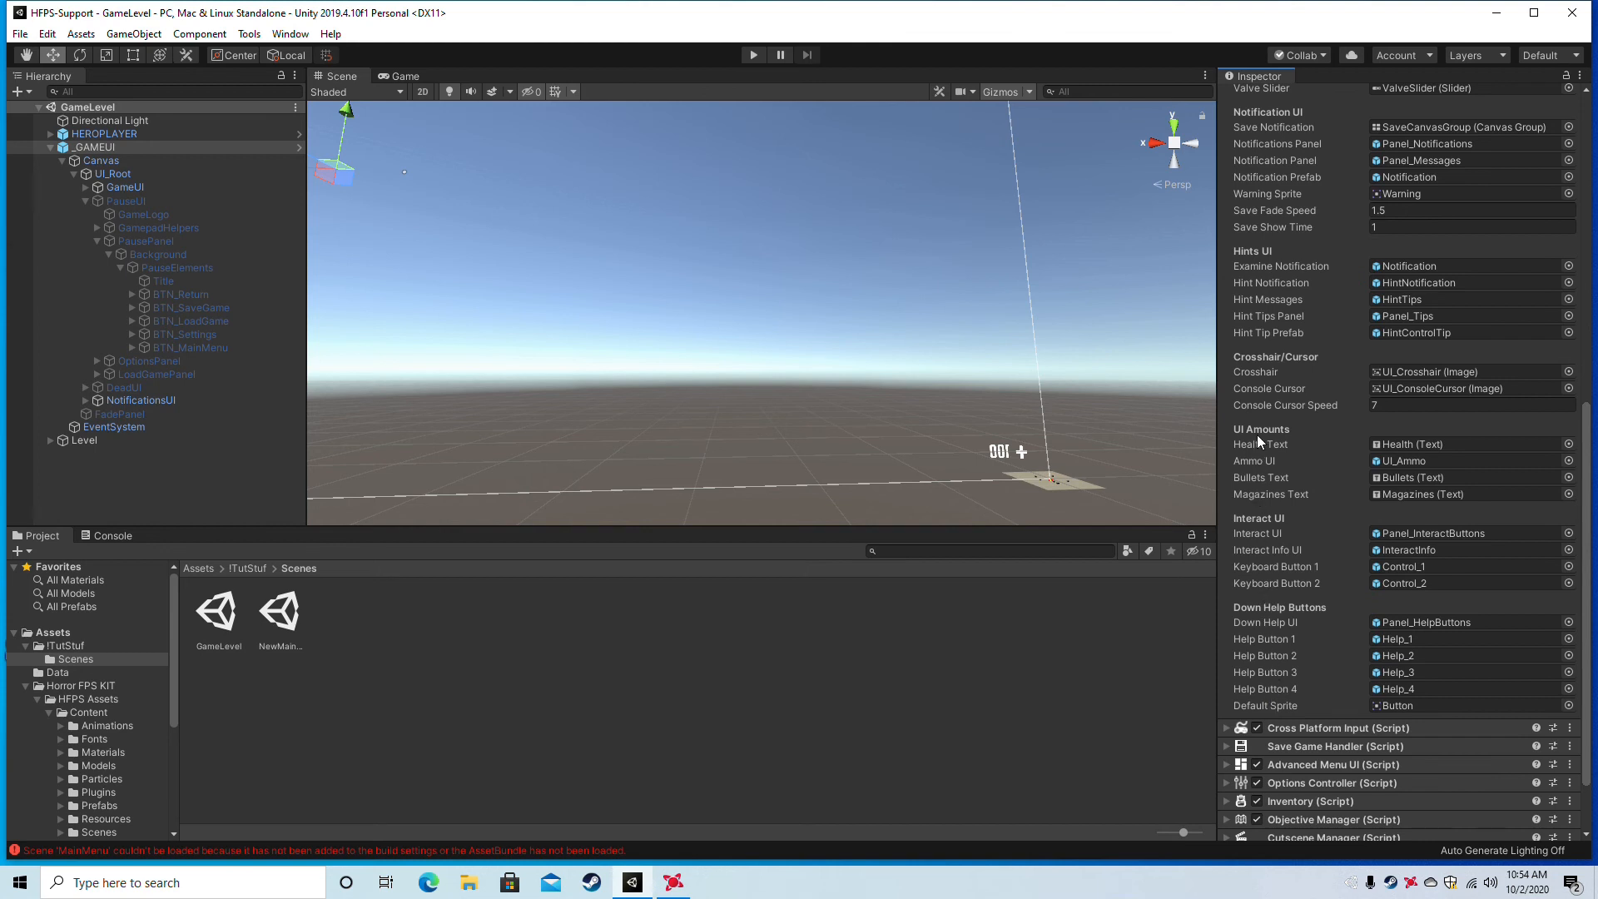
{"action": "scroll", "coordinate": [1276, 463], "scroll_direction": "up", "scroll_amount": 3}
{"action": "scroll", "coordinate": [1276, 456], "scroll_direction": "up", "scroll_amount": 3}
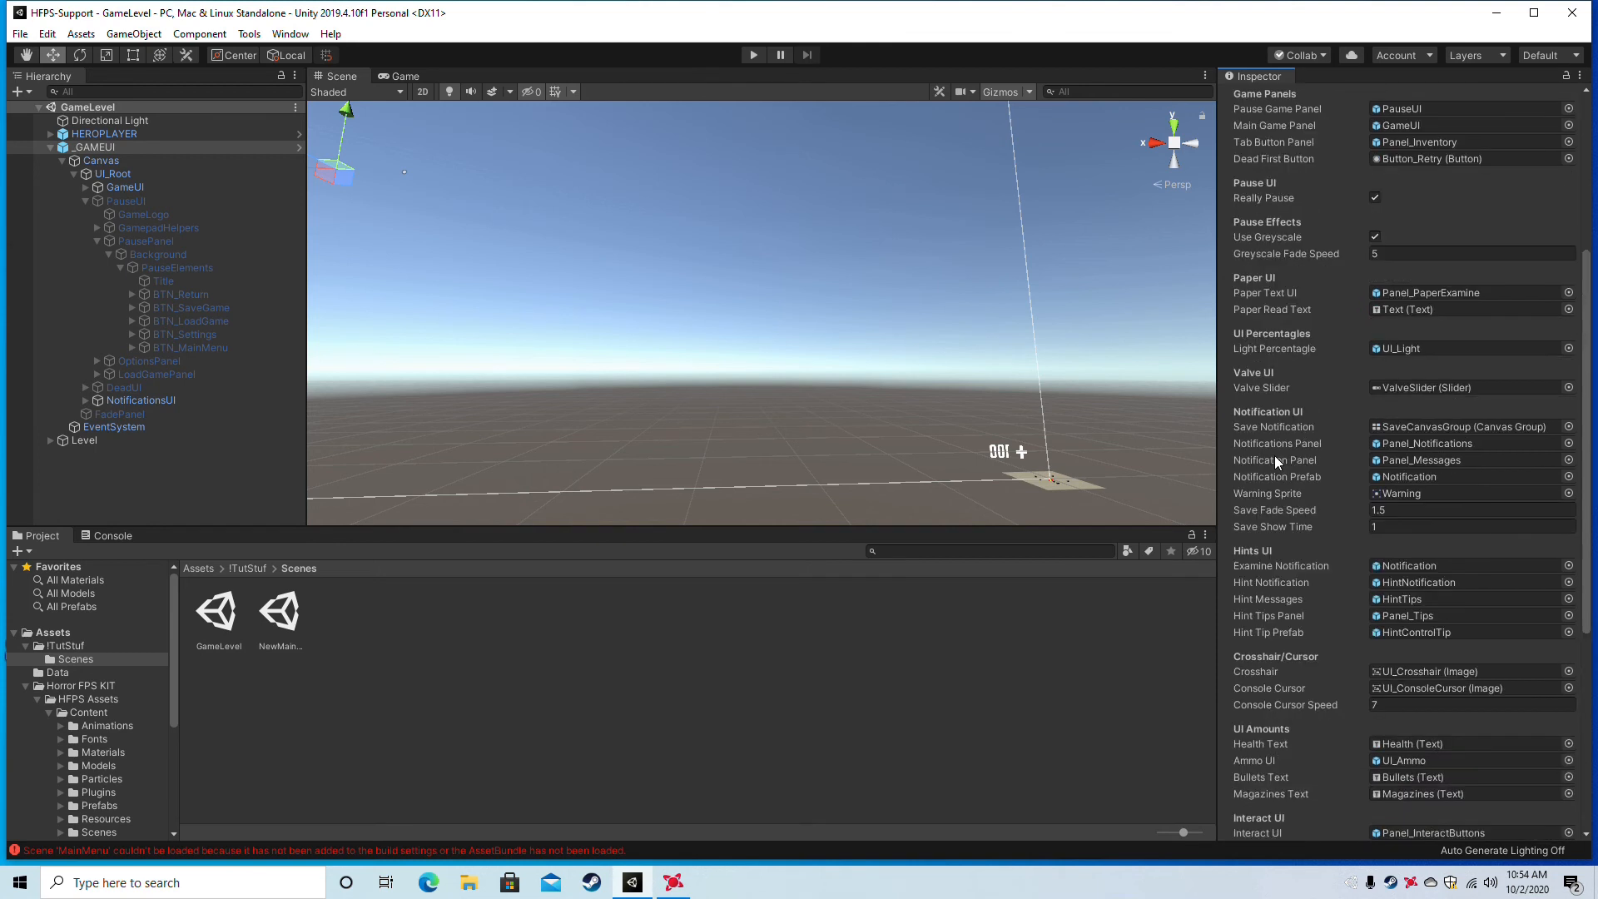
{"action": "scroll", "coordinate": [1277, 469], "scroll_direction": "up", "scroll_amount": 2}
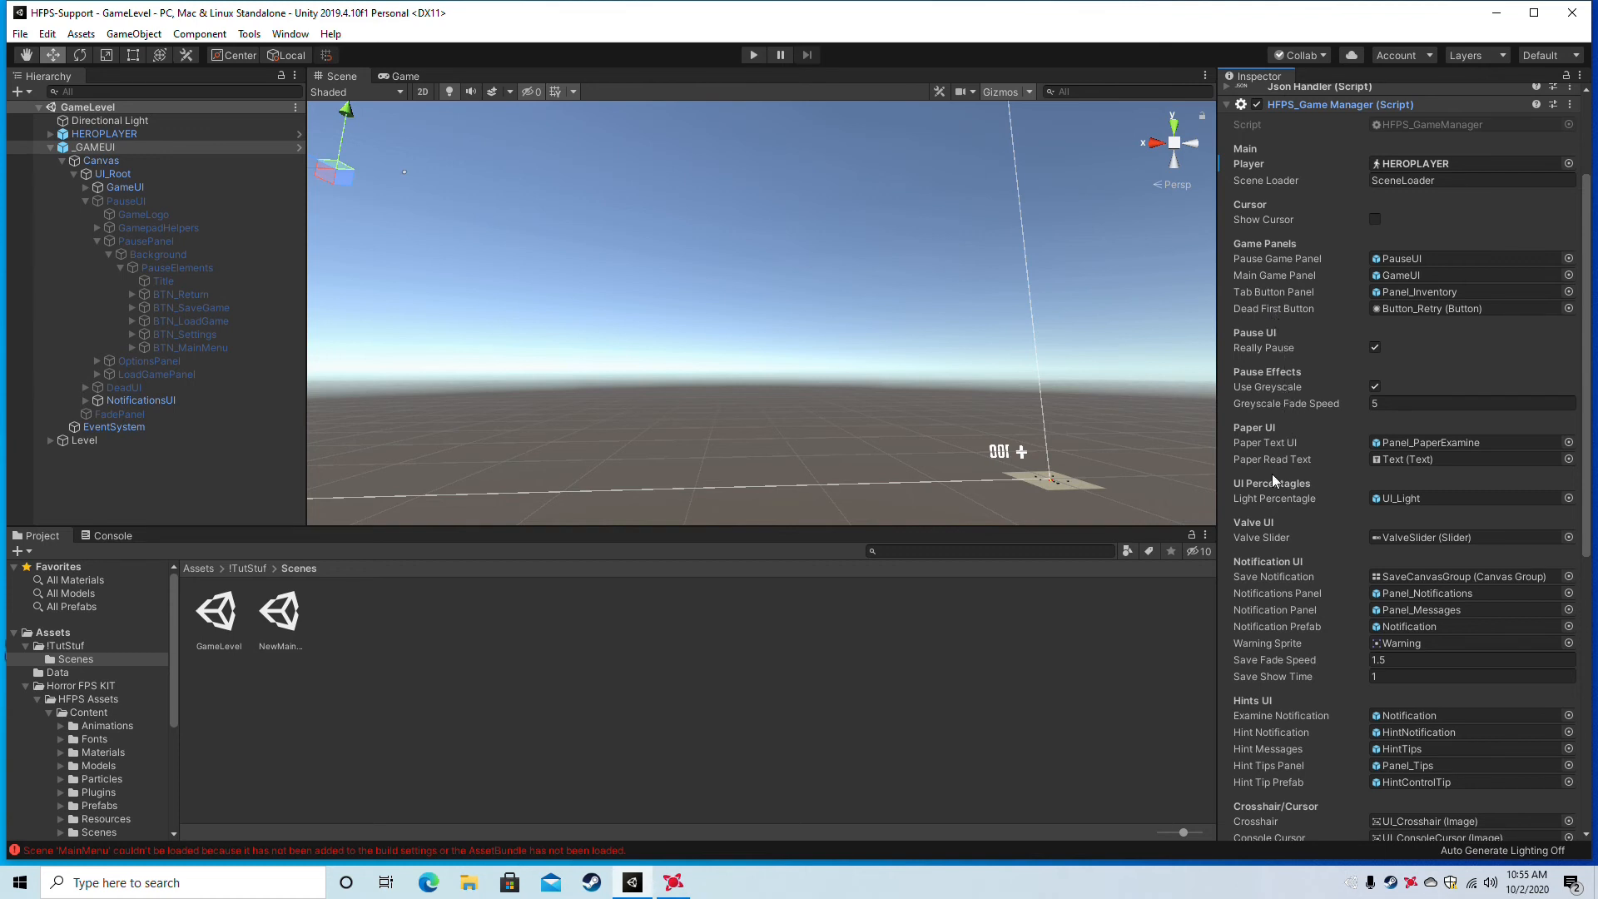
{"action": "scroll", "coordinate": [1272, 479], "scroll_direction": "down", "scroll_amount": 2}
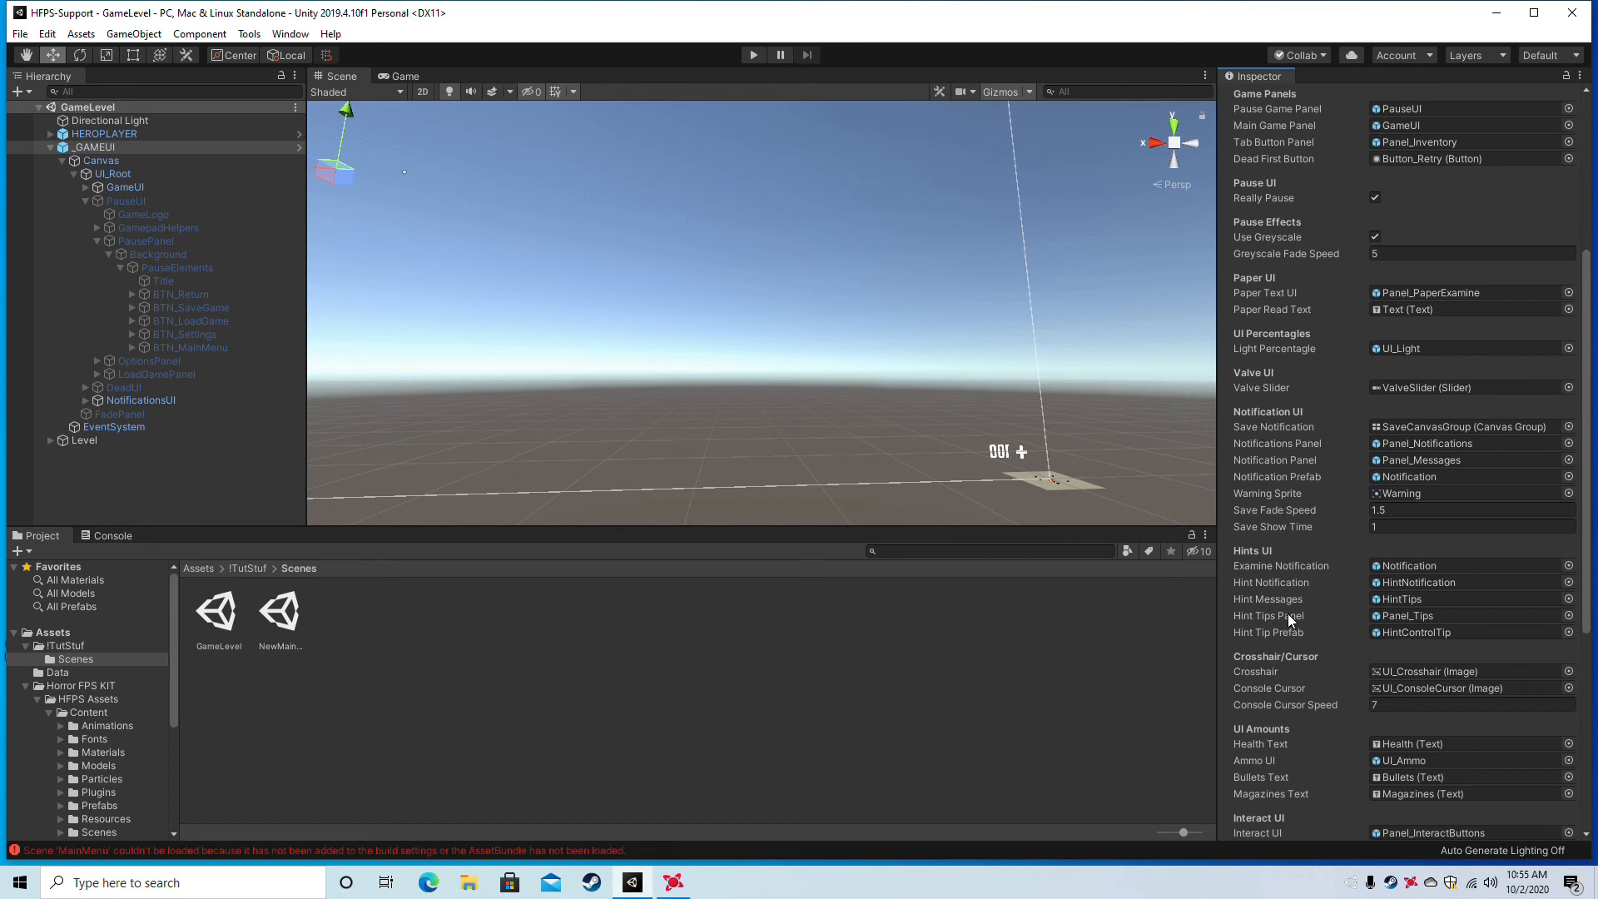
{"action": "scroll", "coordinate": [1289, 620], "scroll_direction": "down", "scroll_amount": 2}
{"action": "scroll", "coordinate": [1291, 692], "scroll_direction": "down", "scroll_amount": 2}
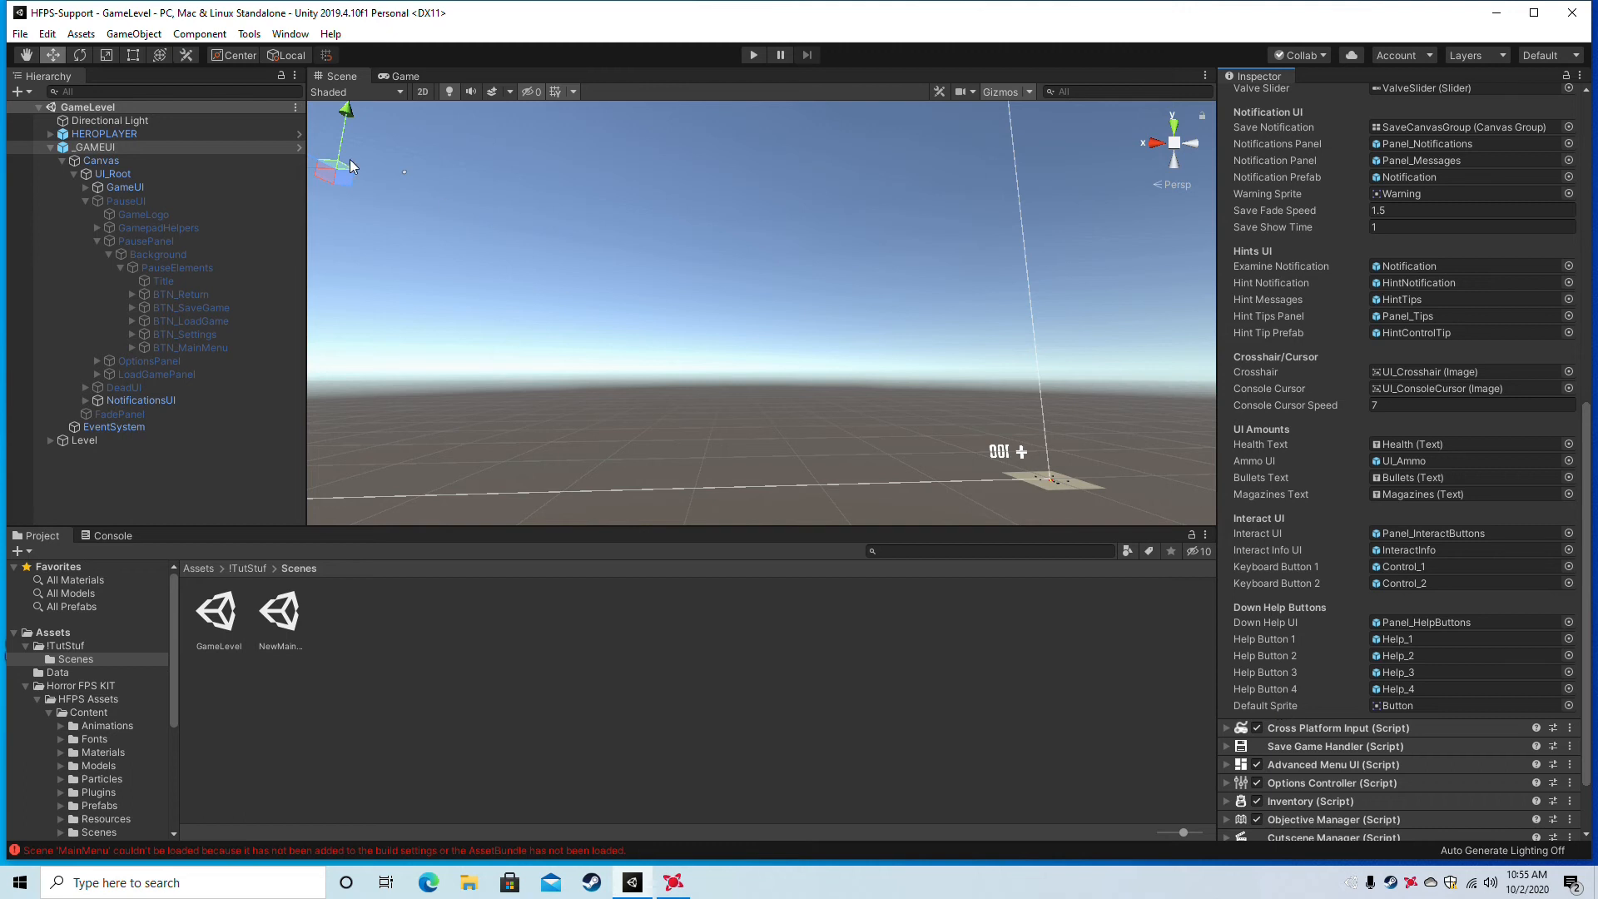
Inspect HEROPLAYER's components, collapsing Player Controller to check the Health Manager settings.
{"action": "left_click", "coordinate": [100, 134]}
{"action": "scroll", "coordinate": [1385, 171], "scroll_direction": "up", "scroll_amount": 4}
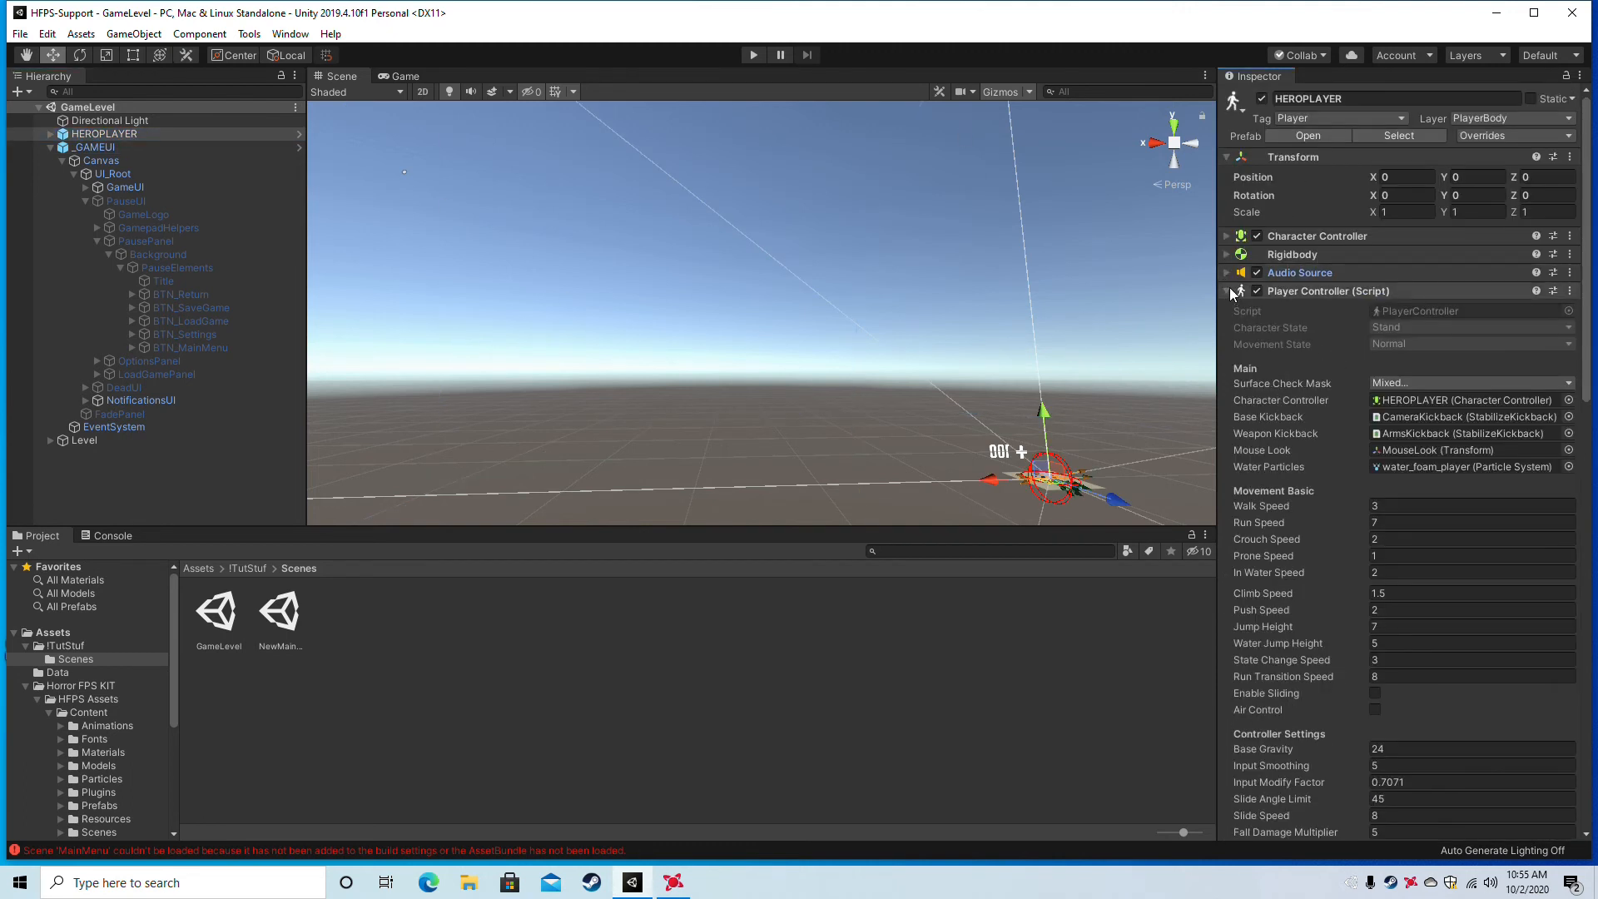
{"action": "left_click", "coordinate": [1240, 291]}
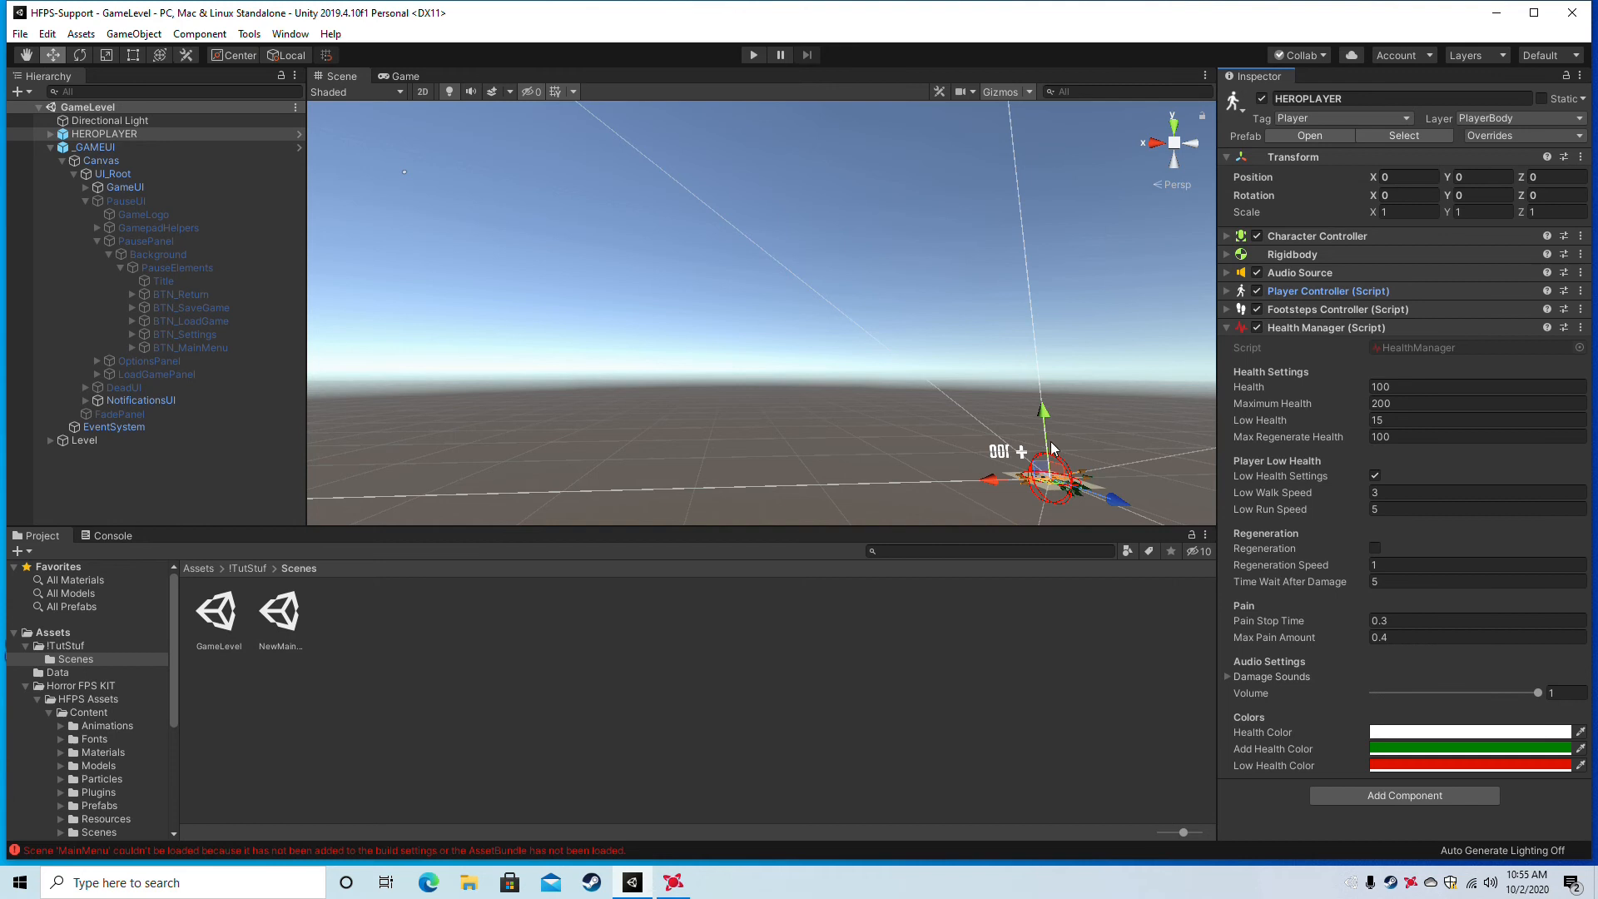
Return to _GAMEUI and recheck its HFPS_Game Manager fields down to the Down Help Buttons.
{"action": "left_click", "coordinate": [94, 147]}
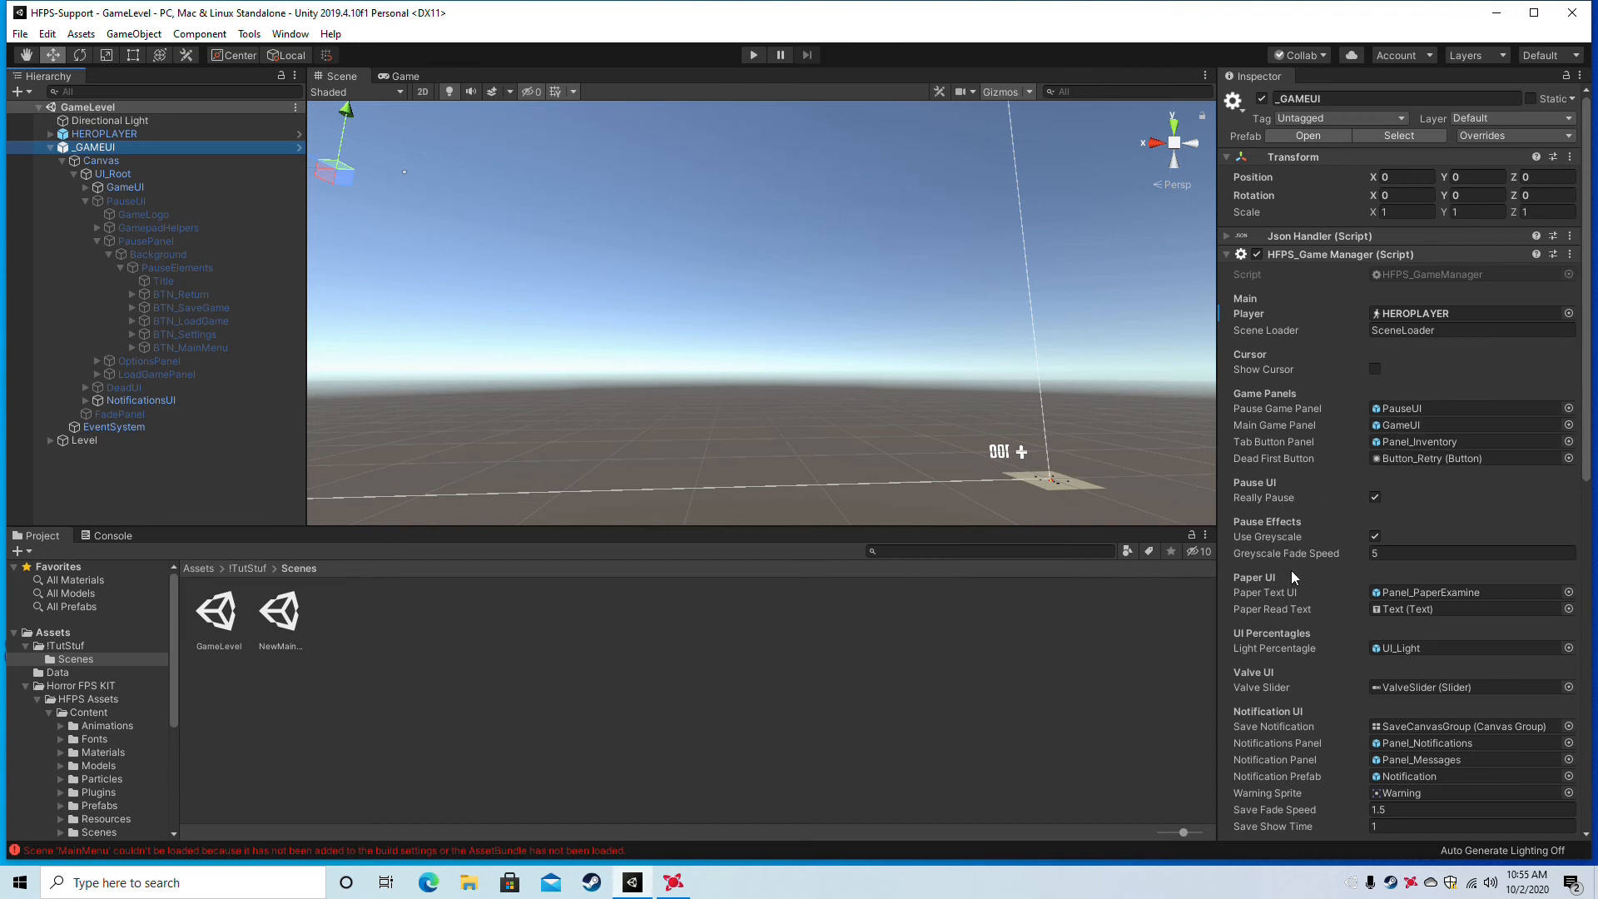
{"action": "scroll", "coordinate": [1291, 571], "scroll_direction": "down", "scroll_amount": 6}
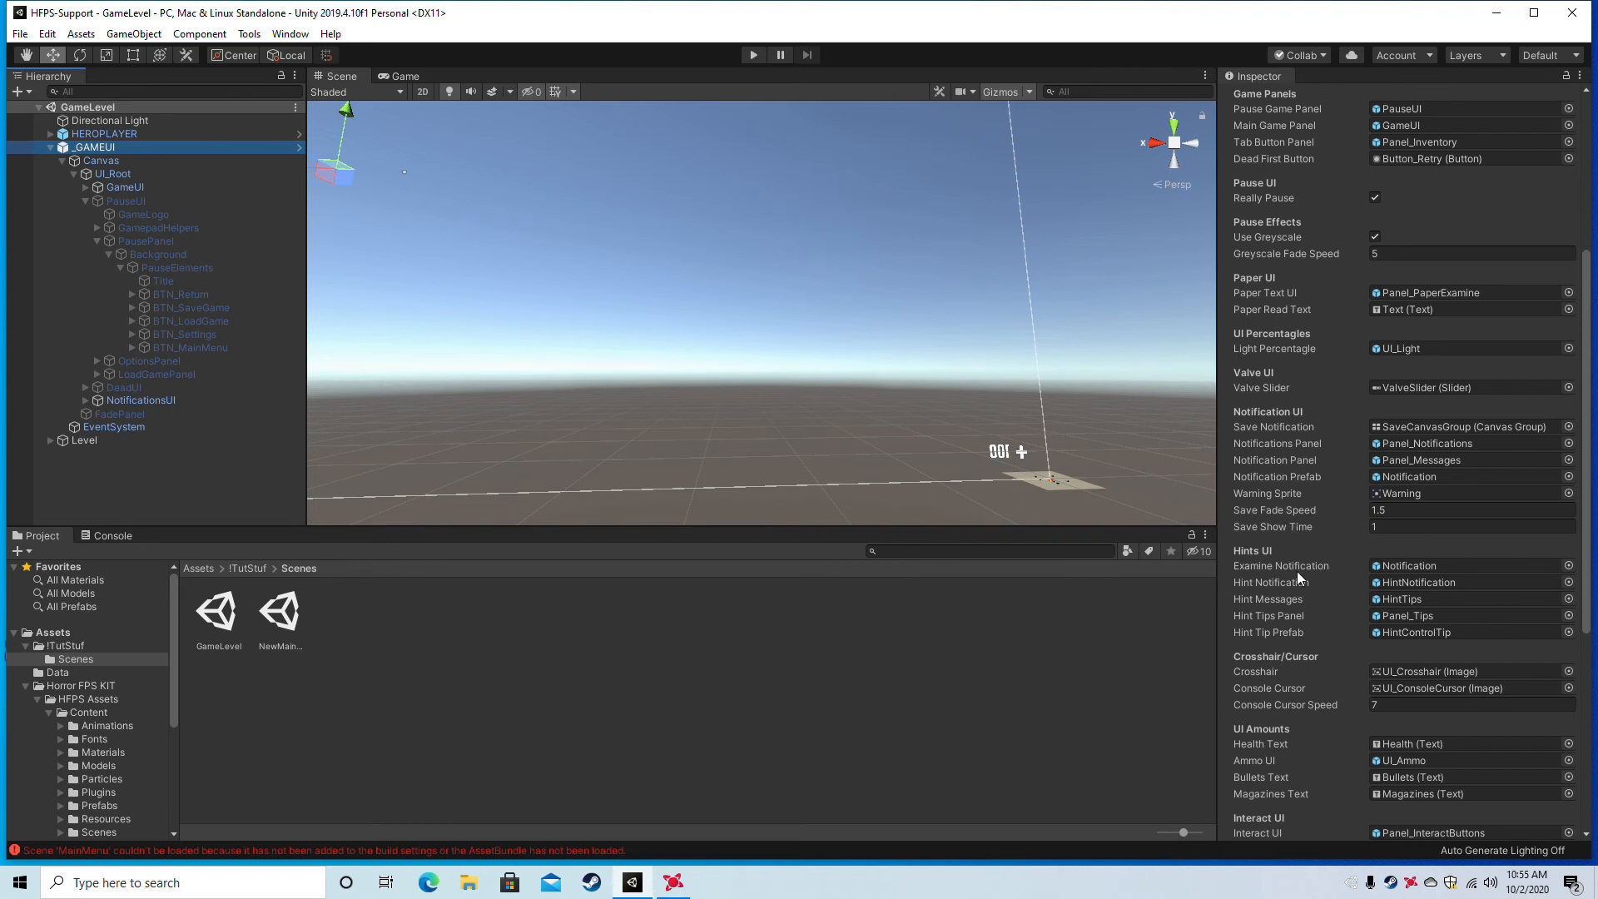
{"action": "scroll", "coordinate": [1312, 661], "scroll_direction": "down", "scroll_amount": 6}
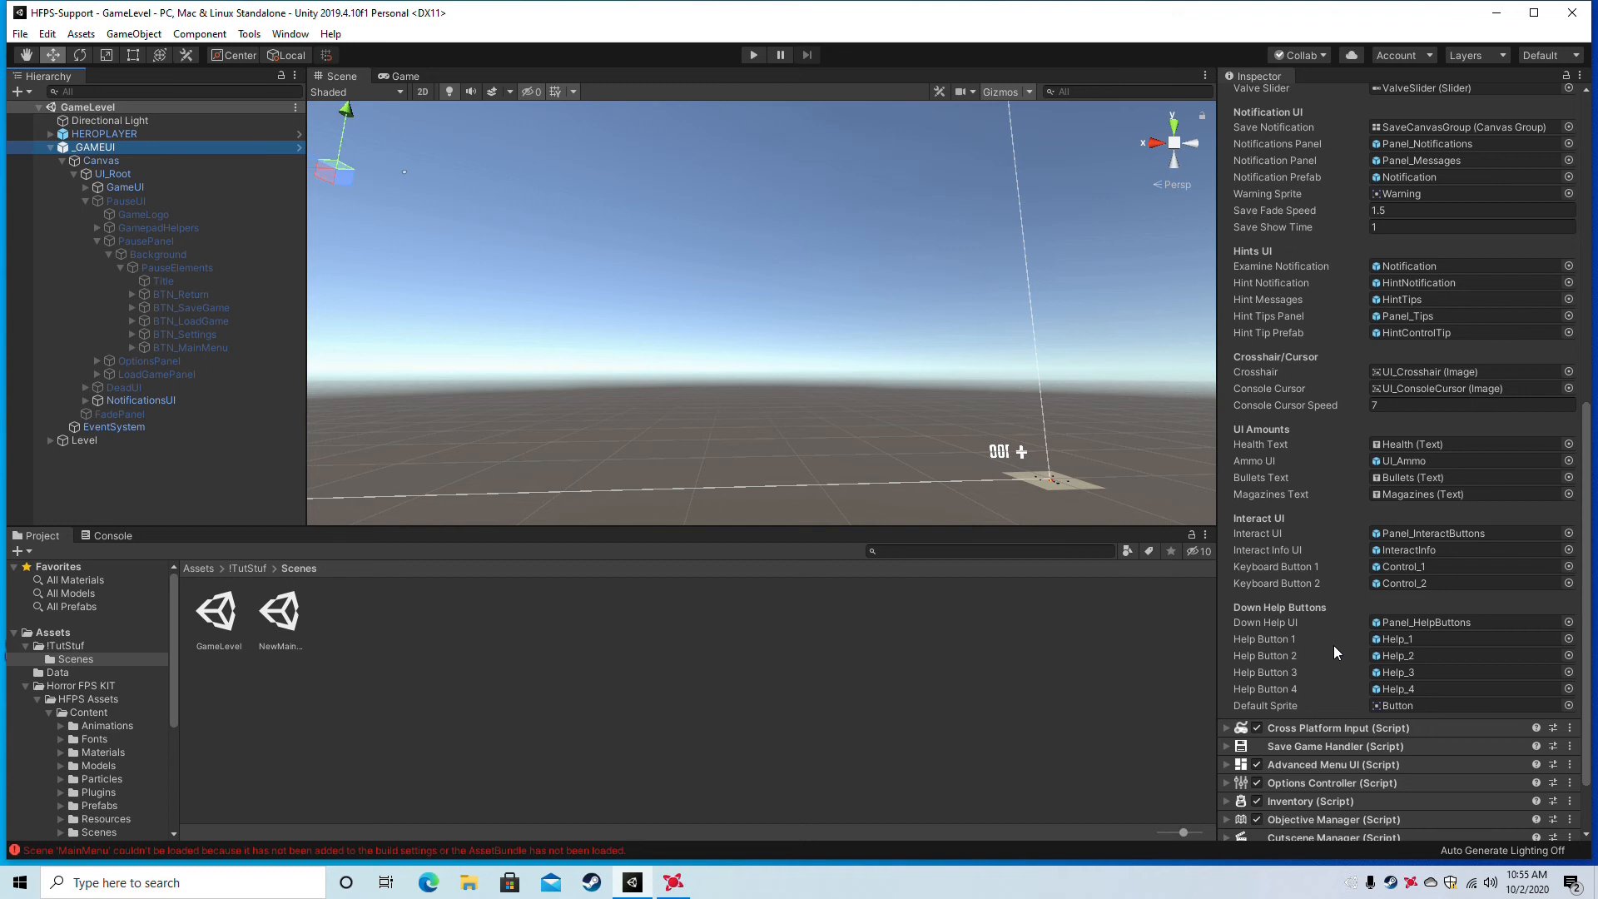
Examine _GAMEUI's Advanced Menu UI settings, from Tab Contents to First Select and Tabs, for a main menu scene reference.
{"action": "scroll", "coordinate": [1333, 645], "scroll_direction": "down", "scroll_amount": 2}
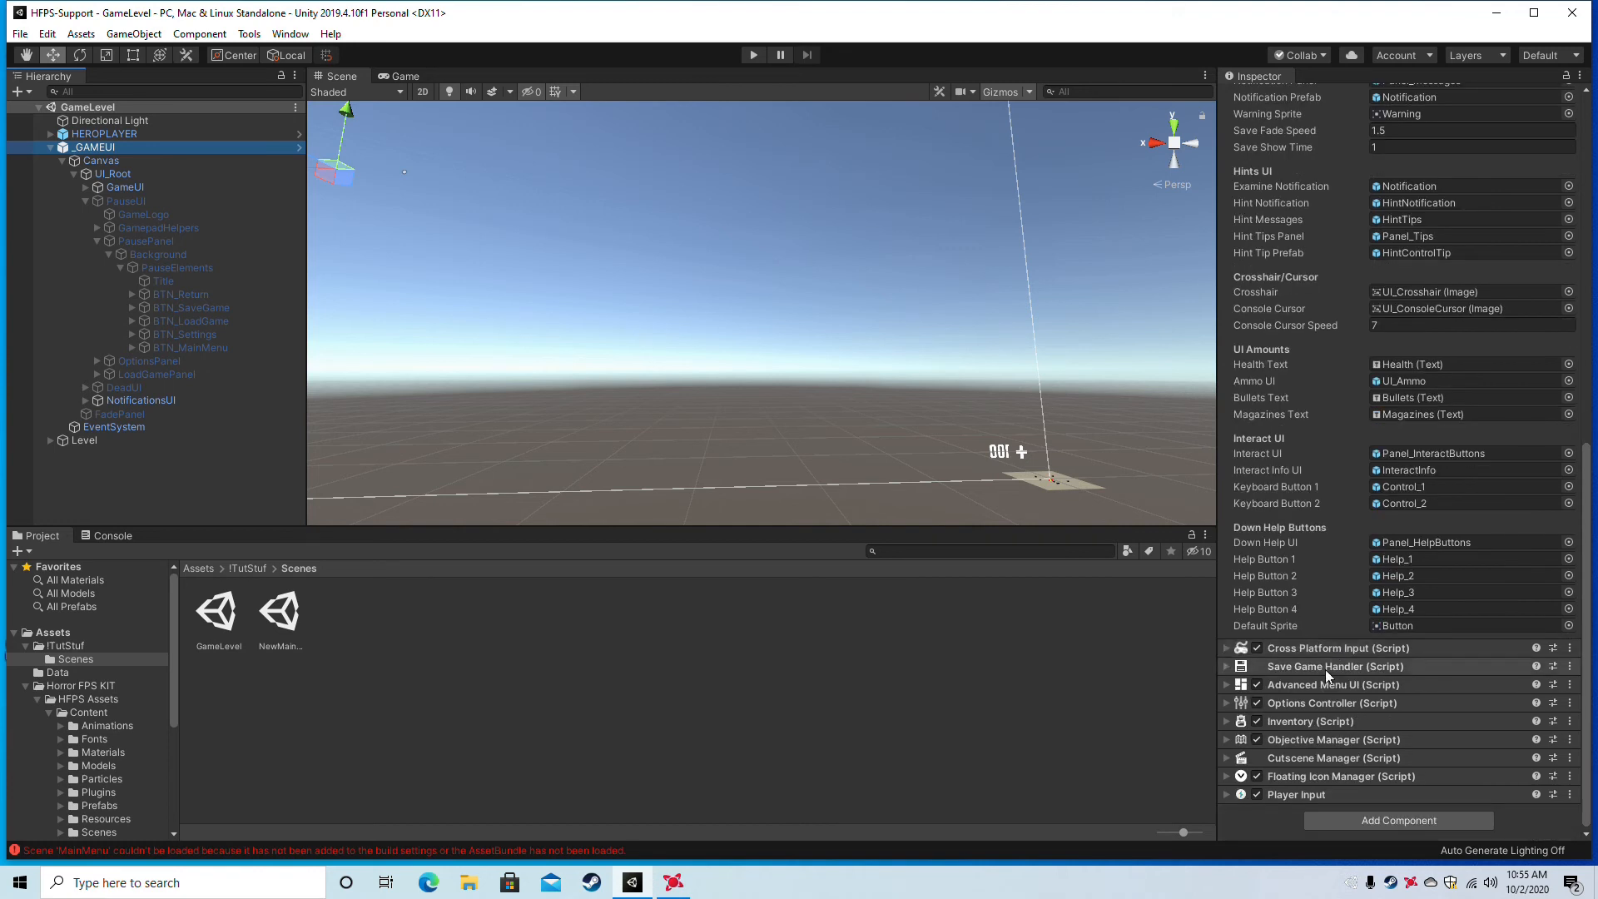
{"action": "left_click", "coordinate": [1226, 684]}
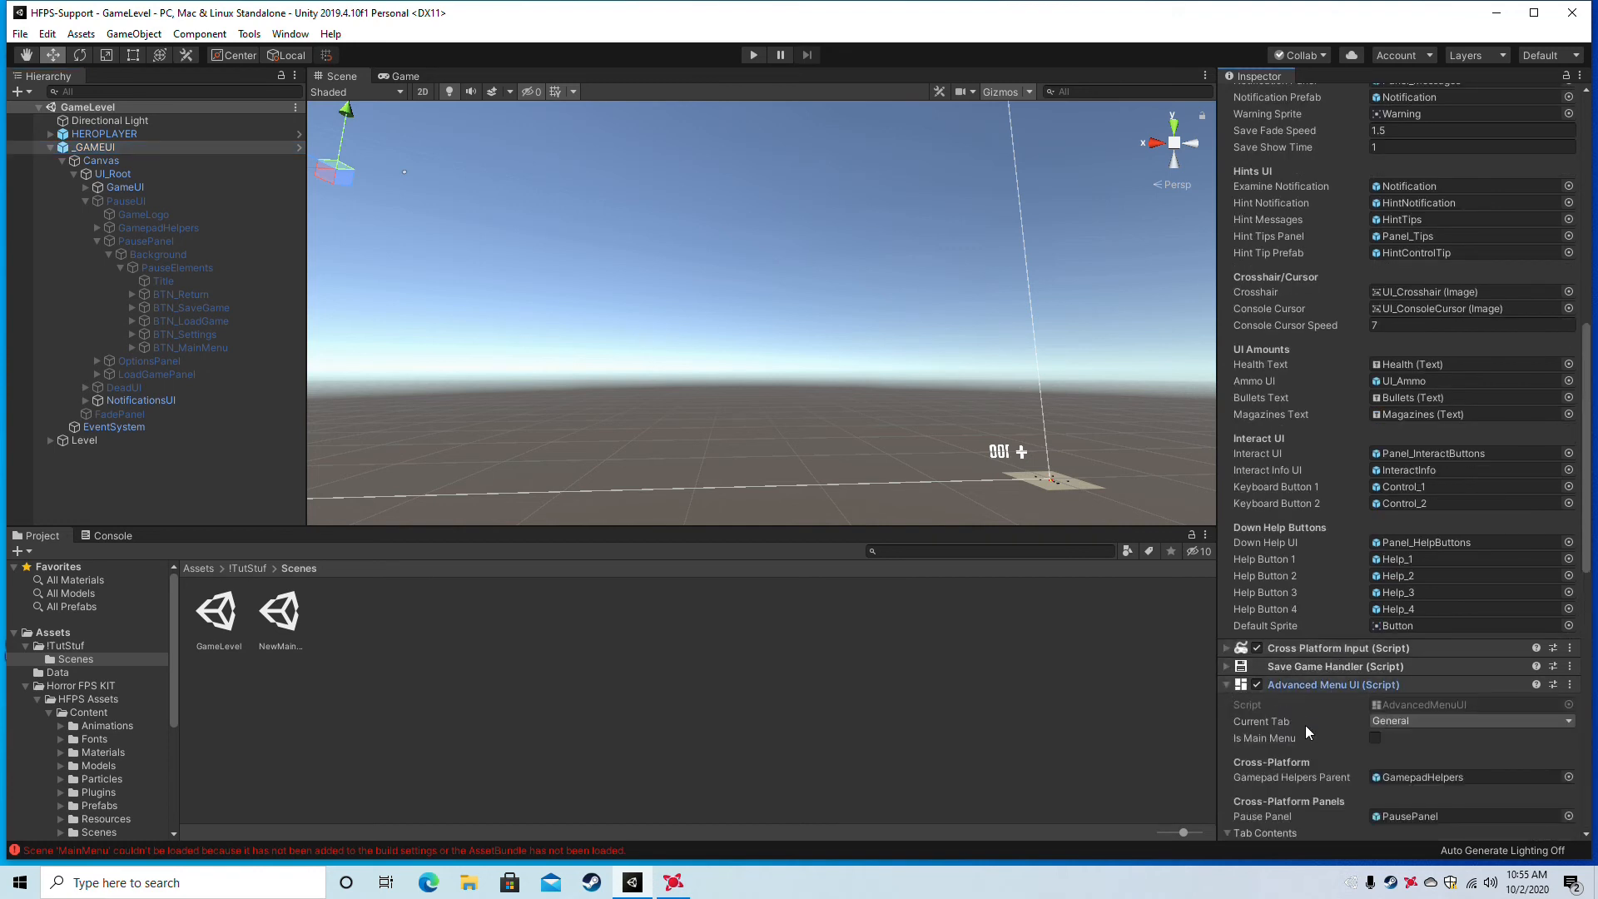
{"action": "scroll", "coordinate": [1305, 725], "scroll_direction": "down", "scroll_amount": 6}
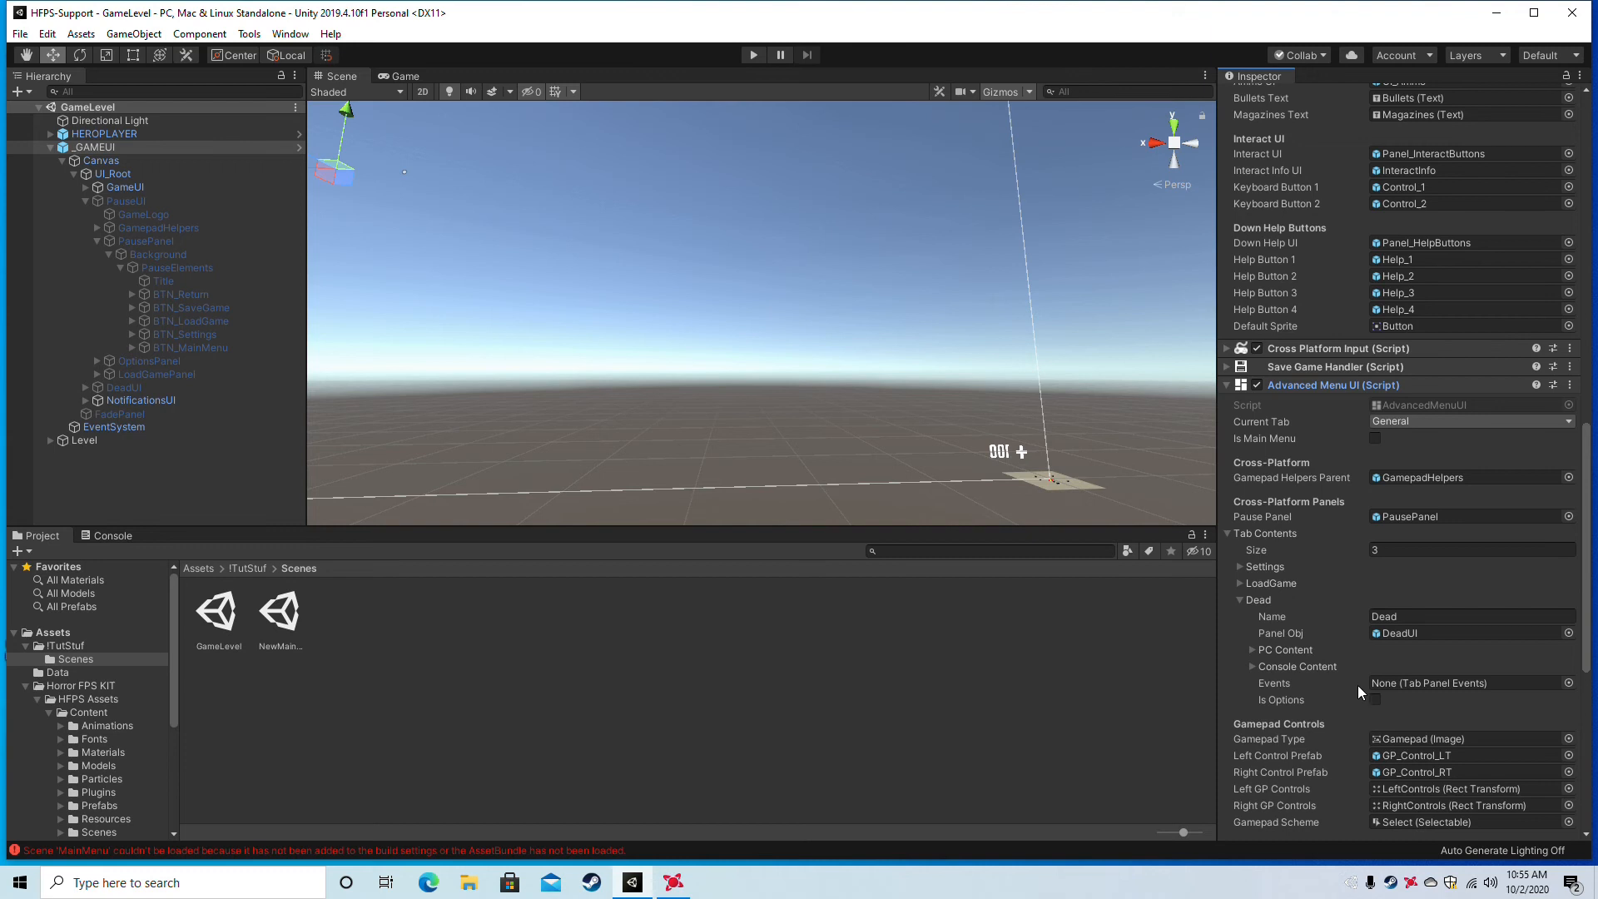
{"action": "left_click", "coordinate": [1240, 600]}
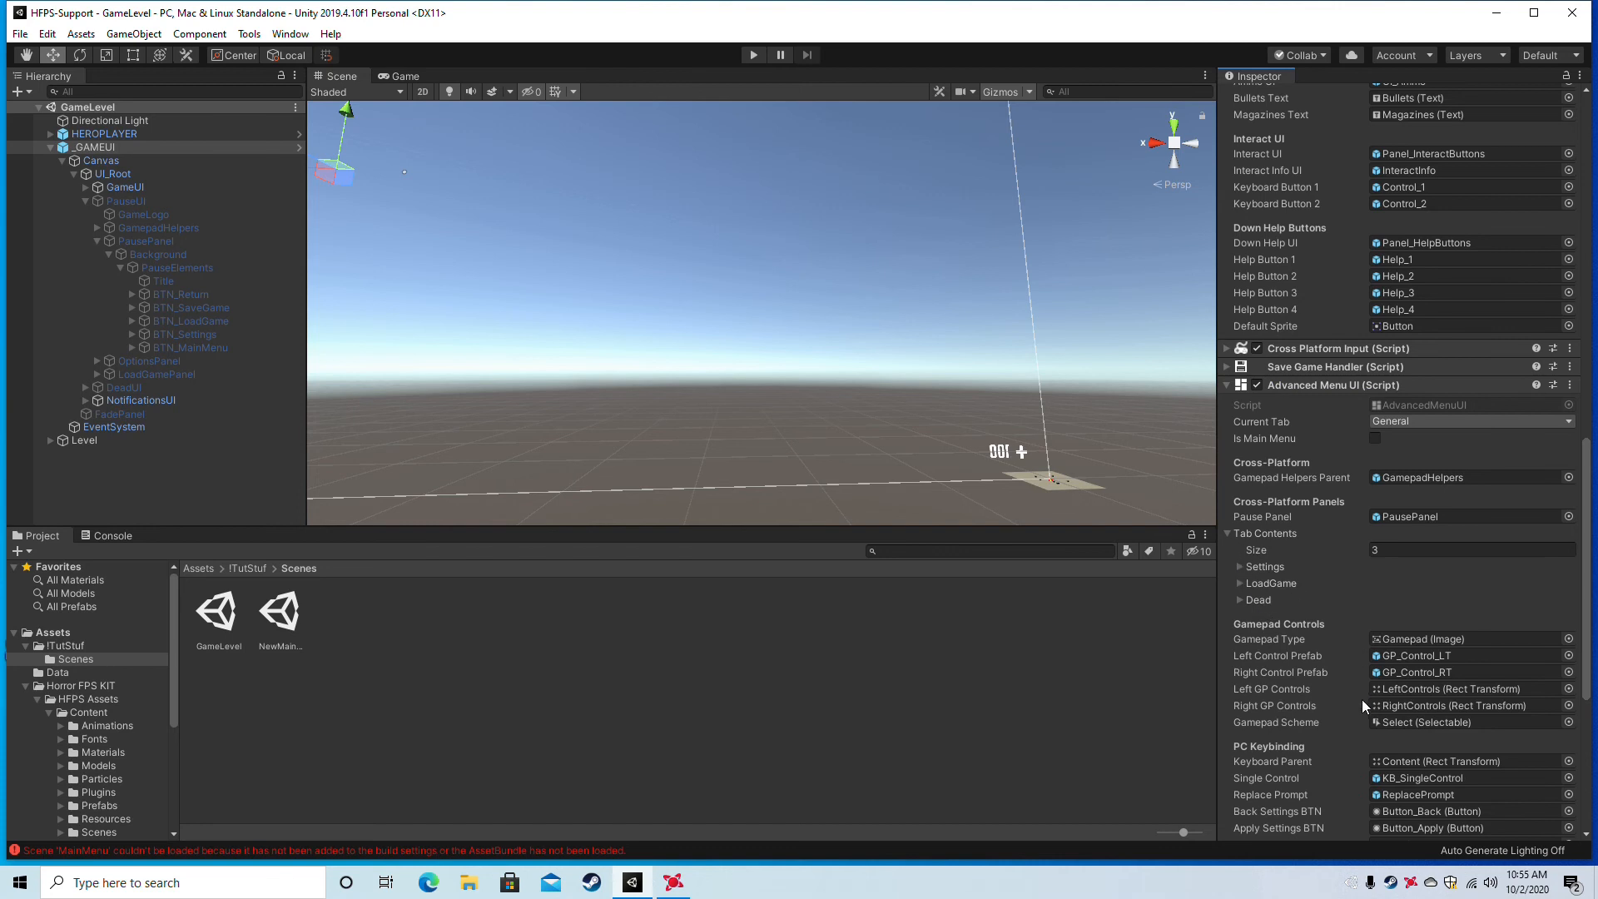
{"action": "scroll", "coordinate": [1363, 706], "scroll_direction": "down", "scroll_amount": 3}
{"action": "scroll", "coordinate": [1355, 711], "scroll_direction": "down", "scroll_amount": 4}
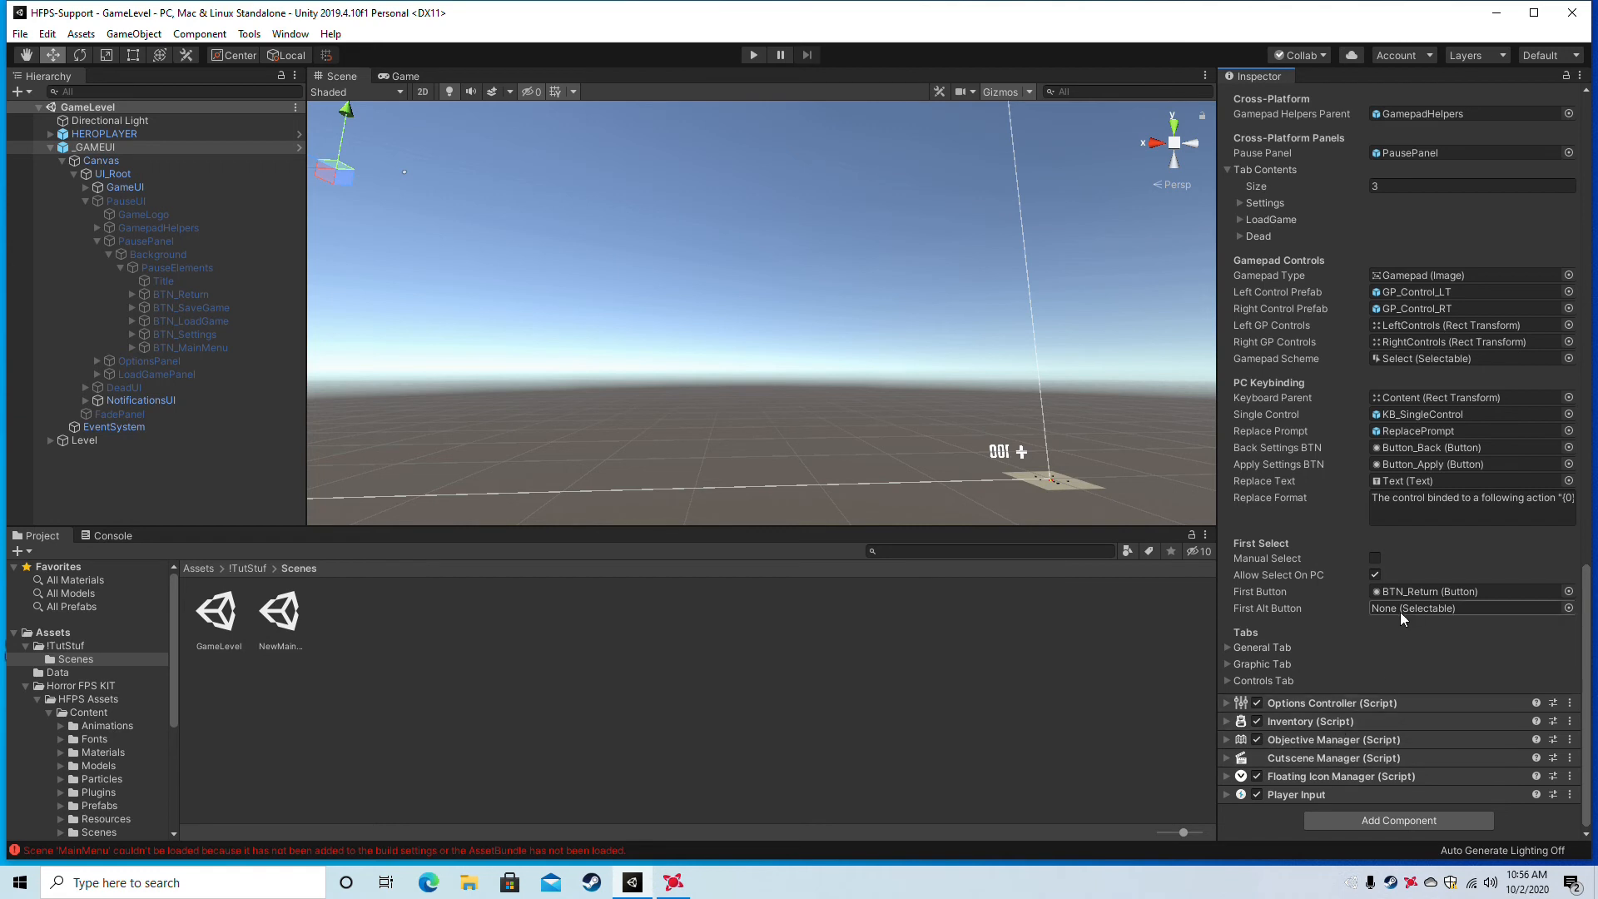
{"action": "scroll", "coordinate": [1305, 691], "scroll_direction": "up", "scroll_amount": 3}
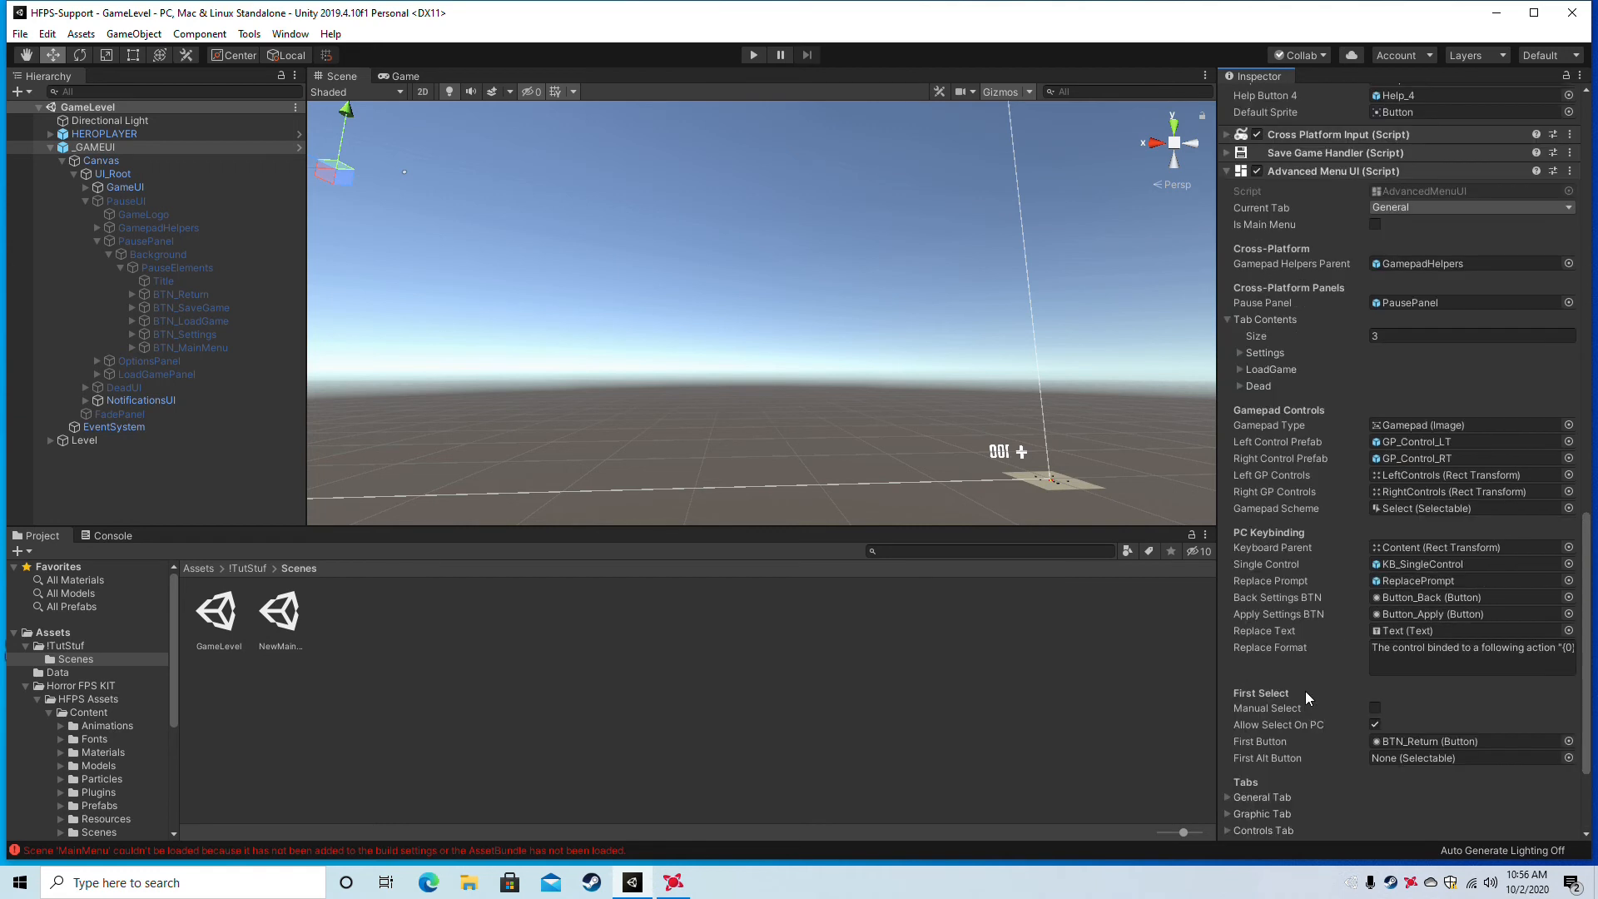
{"action": "scroll", "coordinate": [1307, 697], "scroll_direction": "up", "scroll_amount": 3}
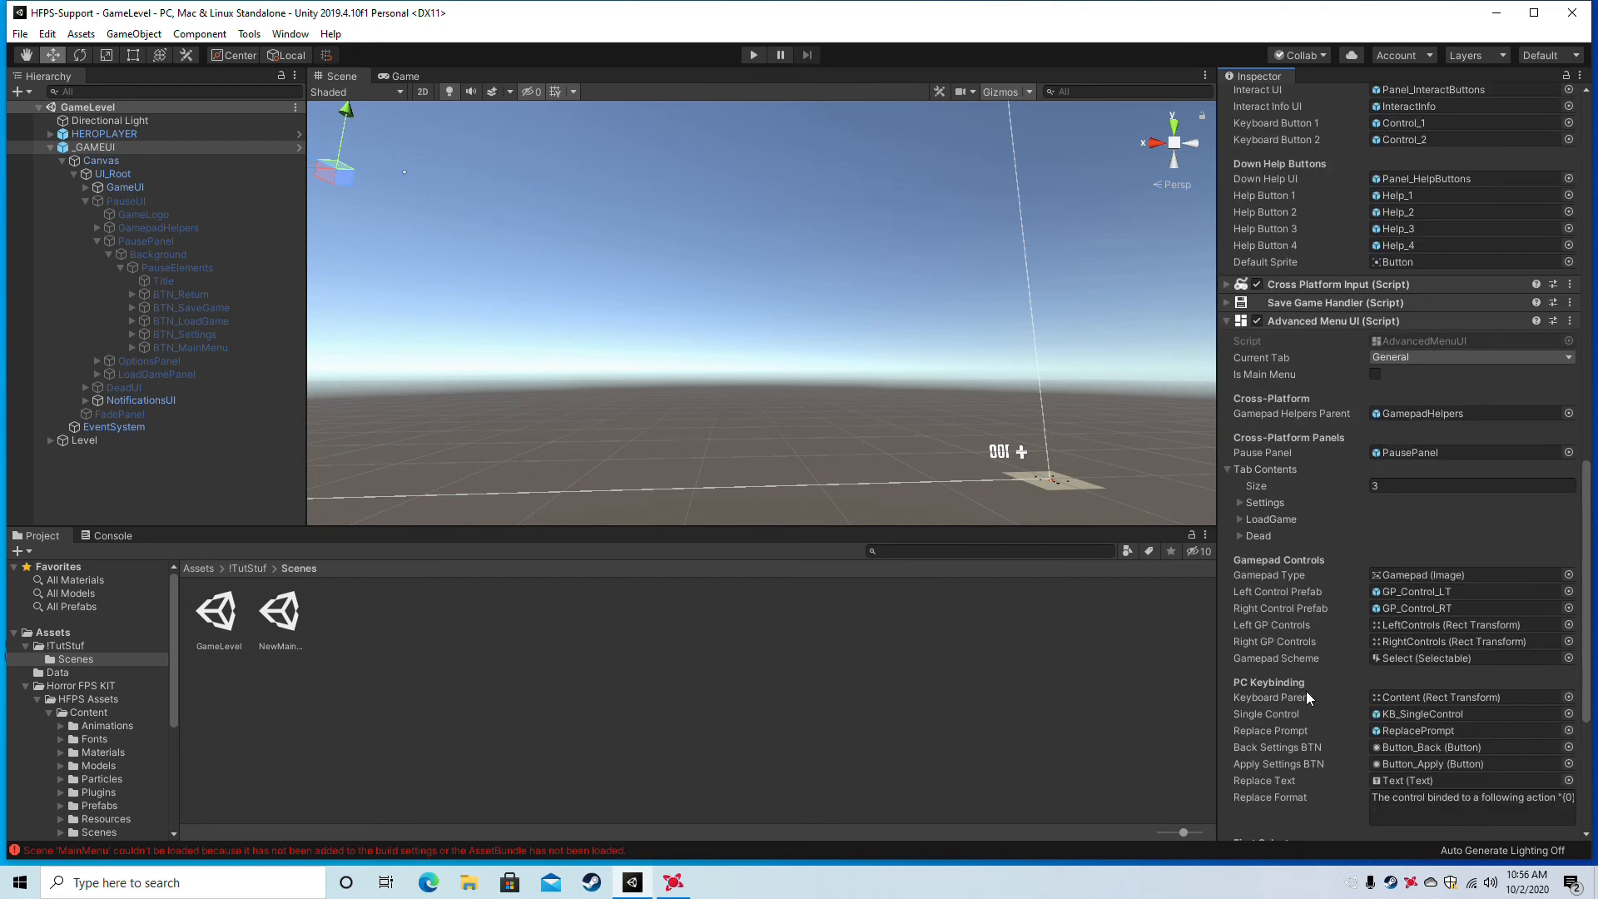
Open the HFPS_Game Manager component's script in Visual Studio and search it for "main".
{"action": "scroll", "coordinate": [1307, 691], "scroll_direction": "up", "scroll_amount": 10}
{"action": "right_click", "coordinate": [1352, 251]}
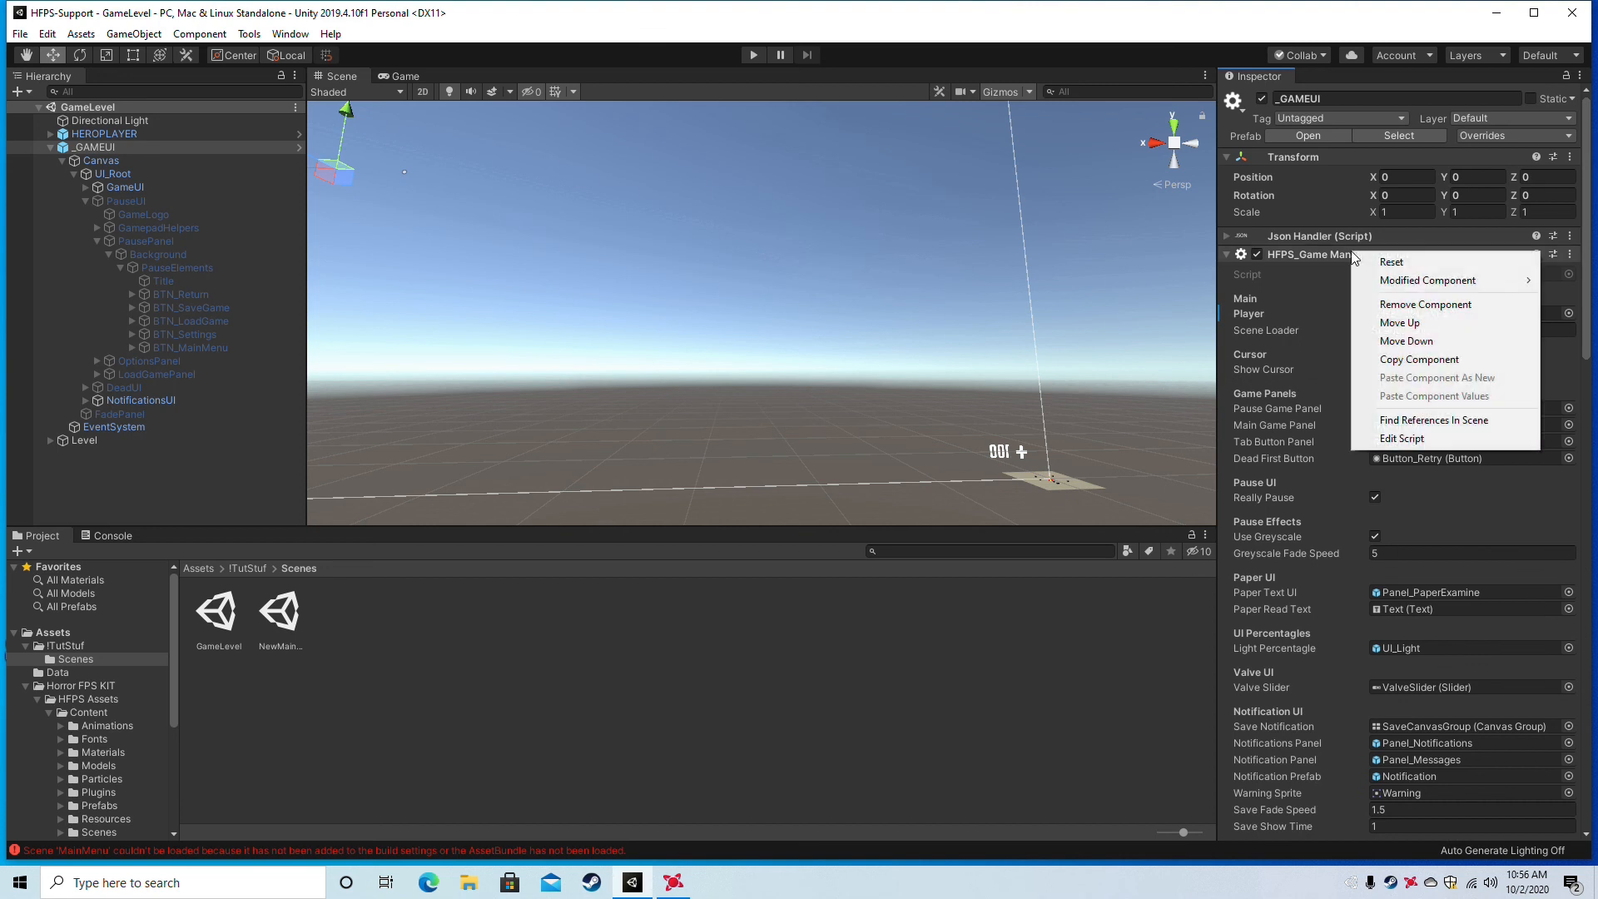
{"action": "left_click", "coordinate": [1406, 438]}
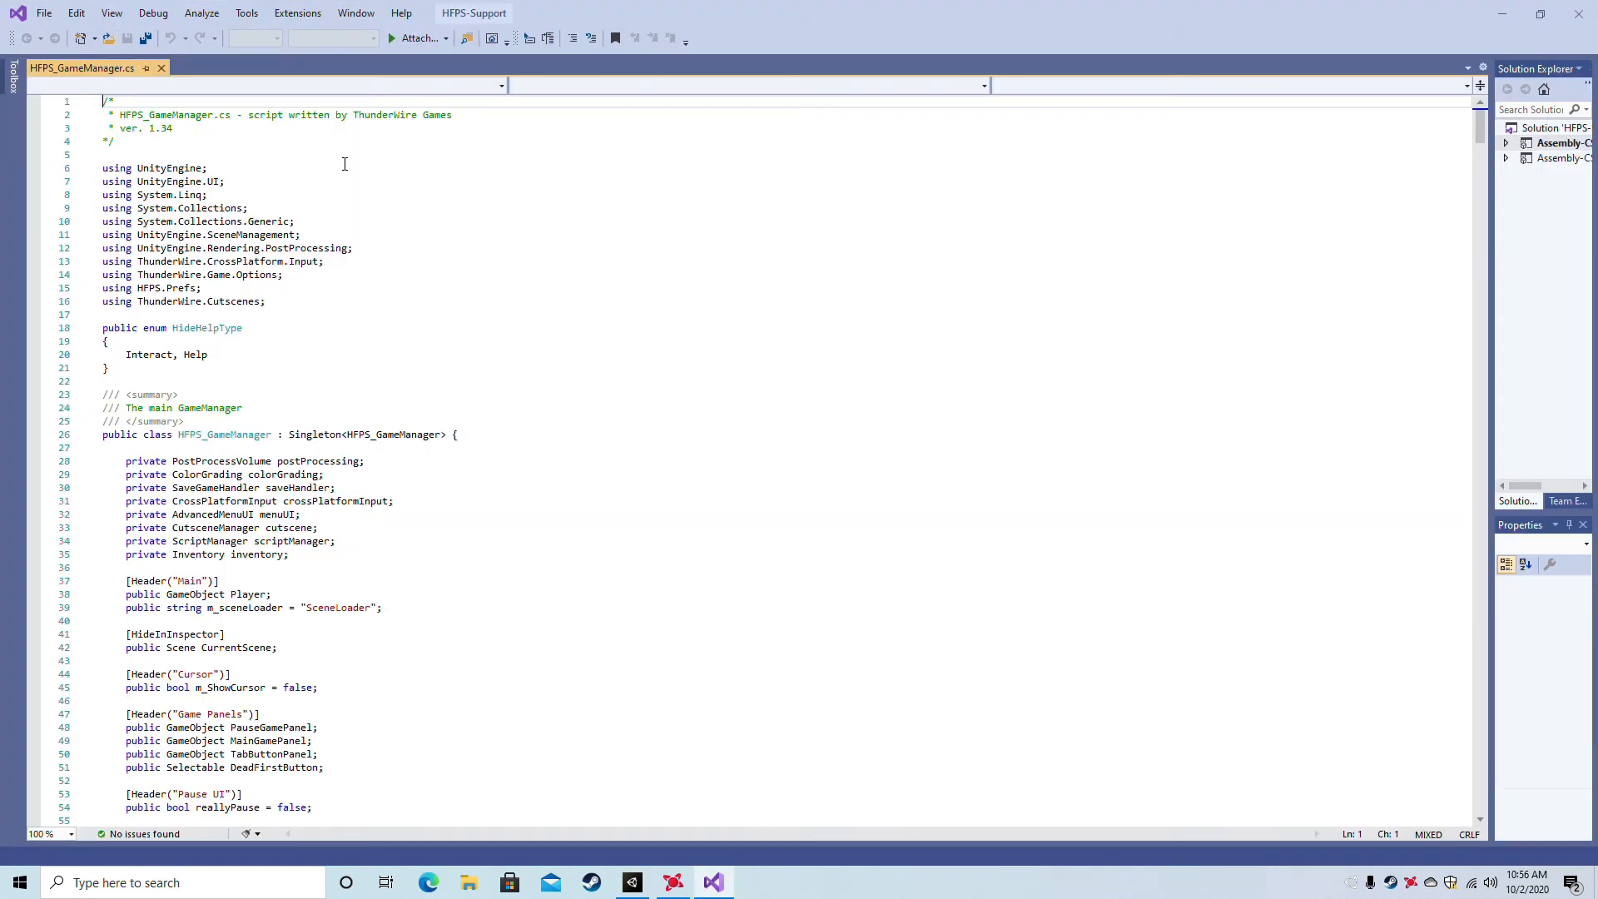
{"action": "key", "text": "ctrl+f"}
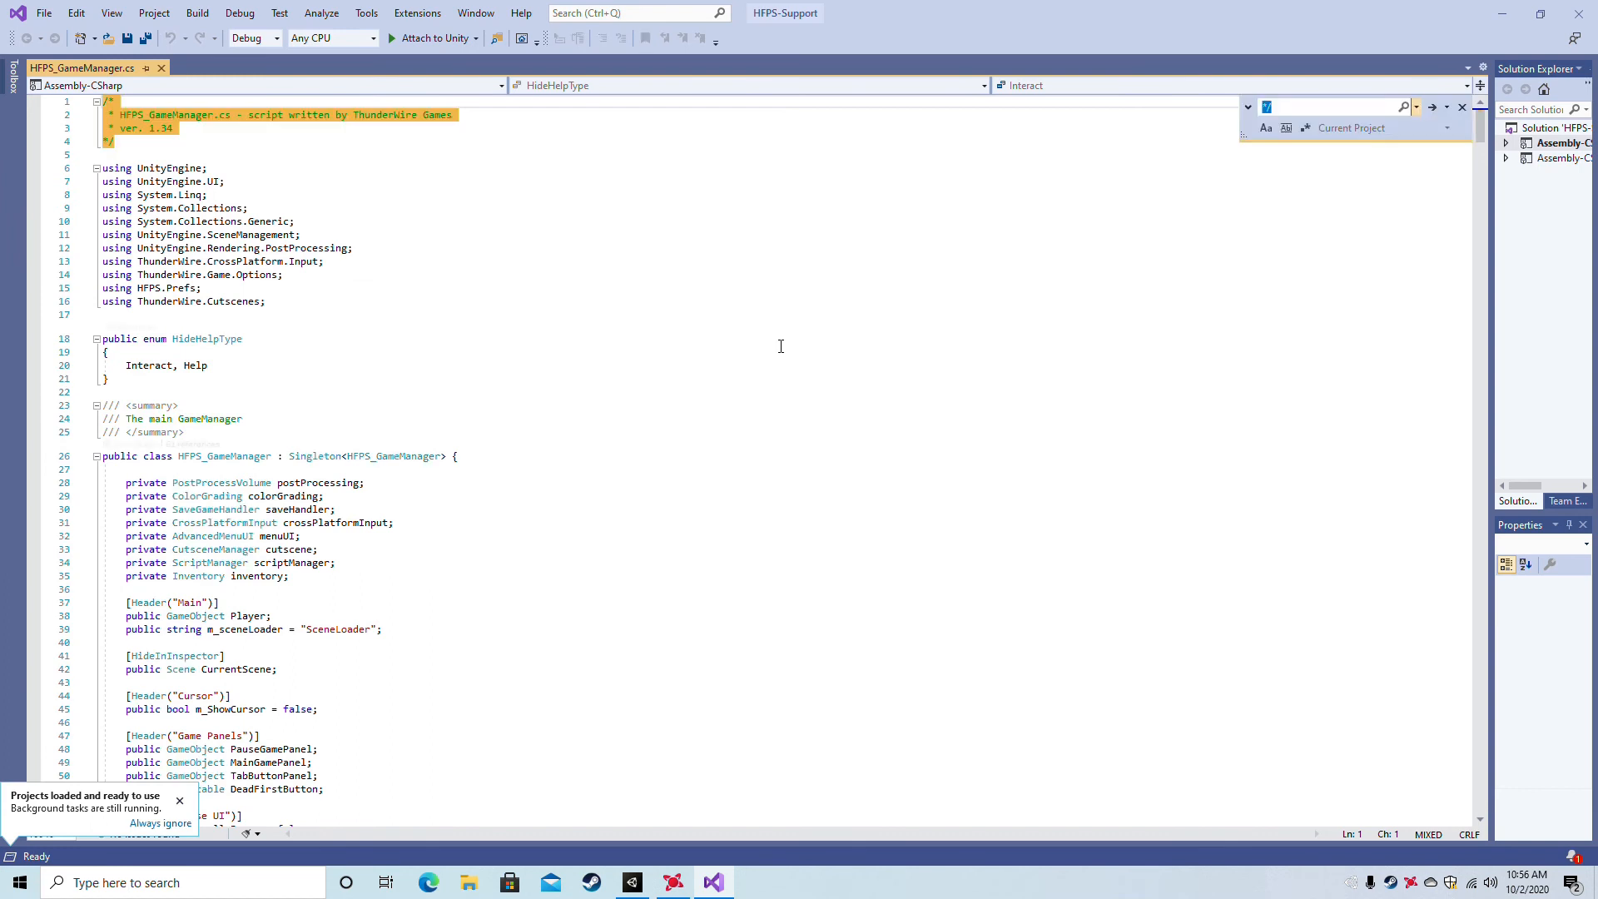
{"action": "type", "text": "main"}
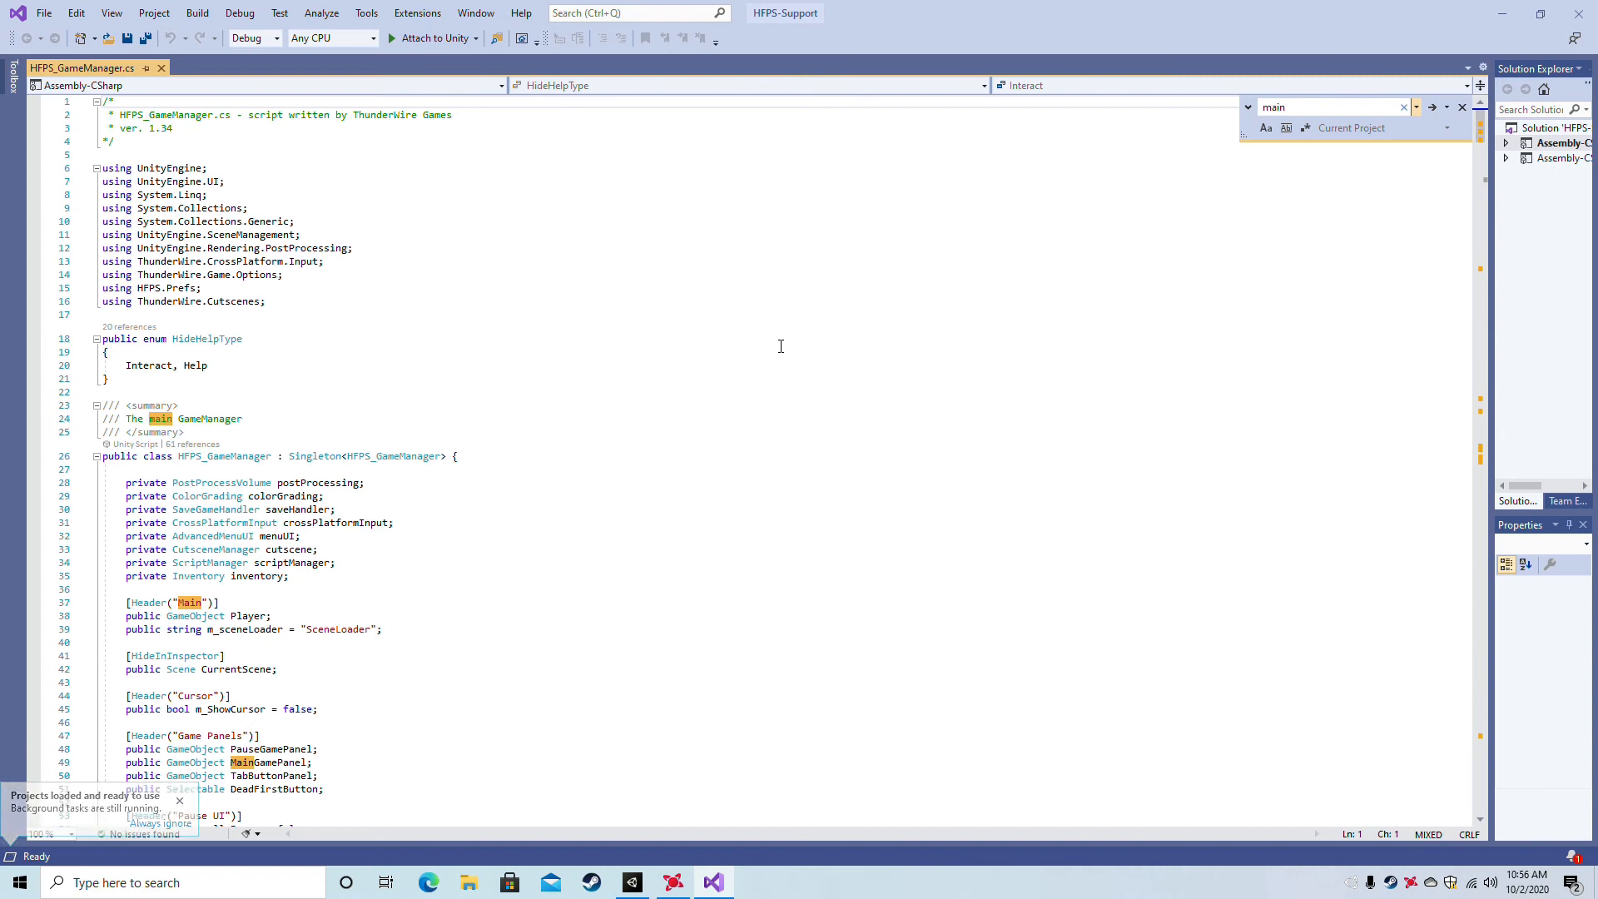
Search the HFPS_GameManager script for "menu" and check the matches down to the ShowDeadPanel function.
{"action": "key", "text": "BackSpace"}
{"action": "key", "text": "BackSpace"}
{"action": "key", "text": "BackSpace"}
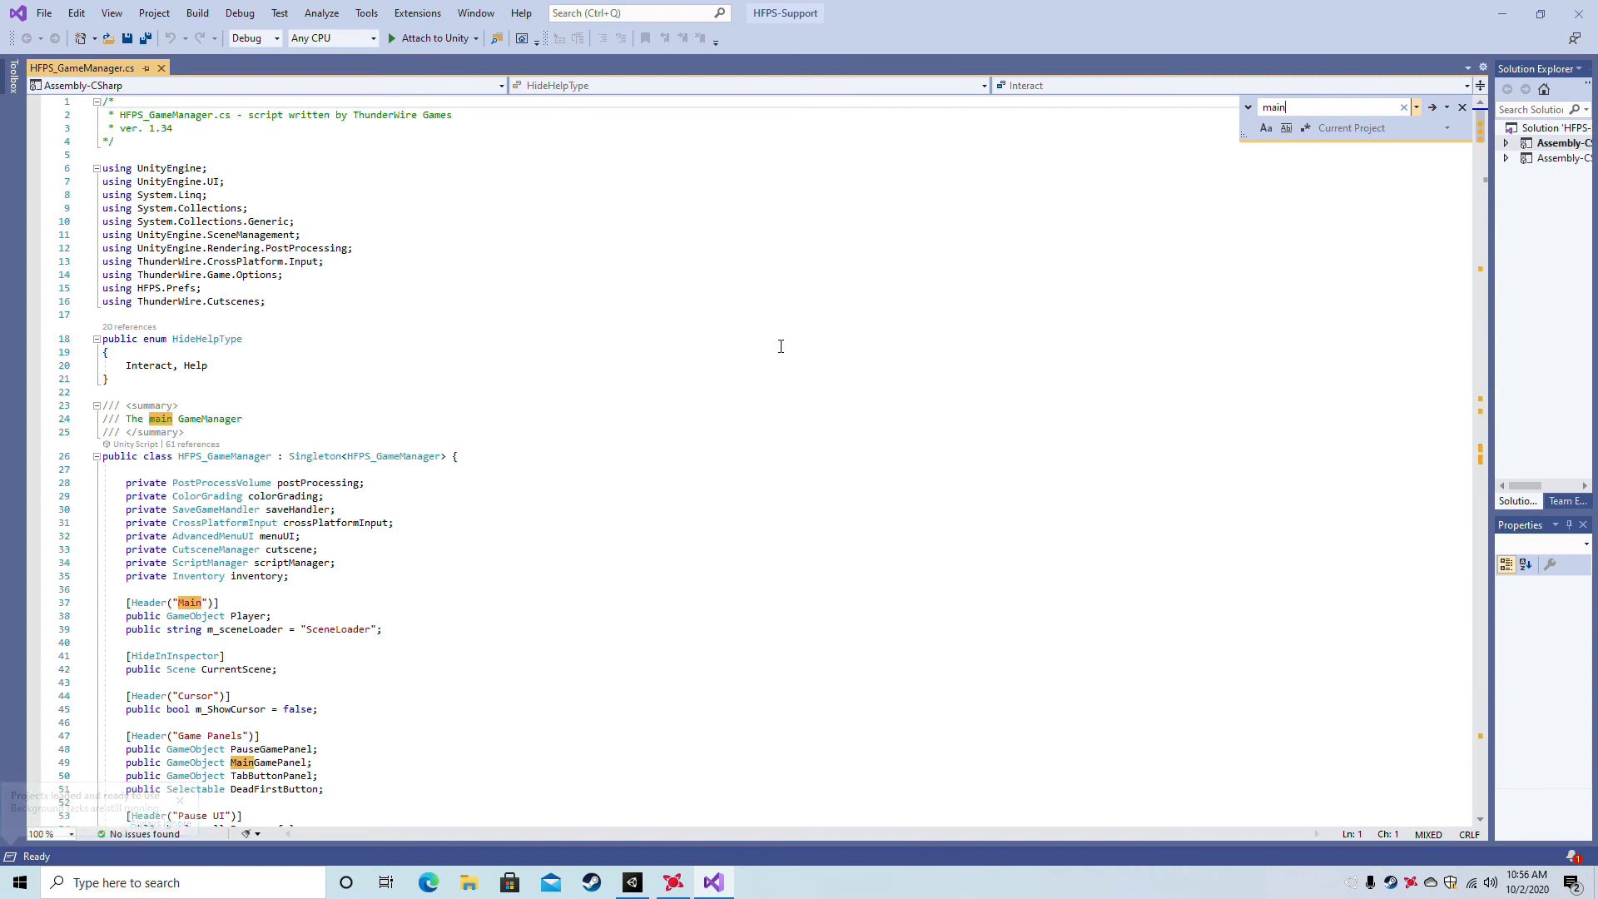
{"action": "type", "text": "en"}
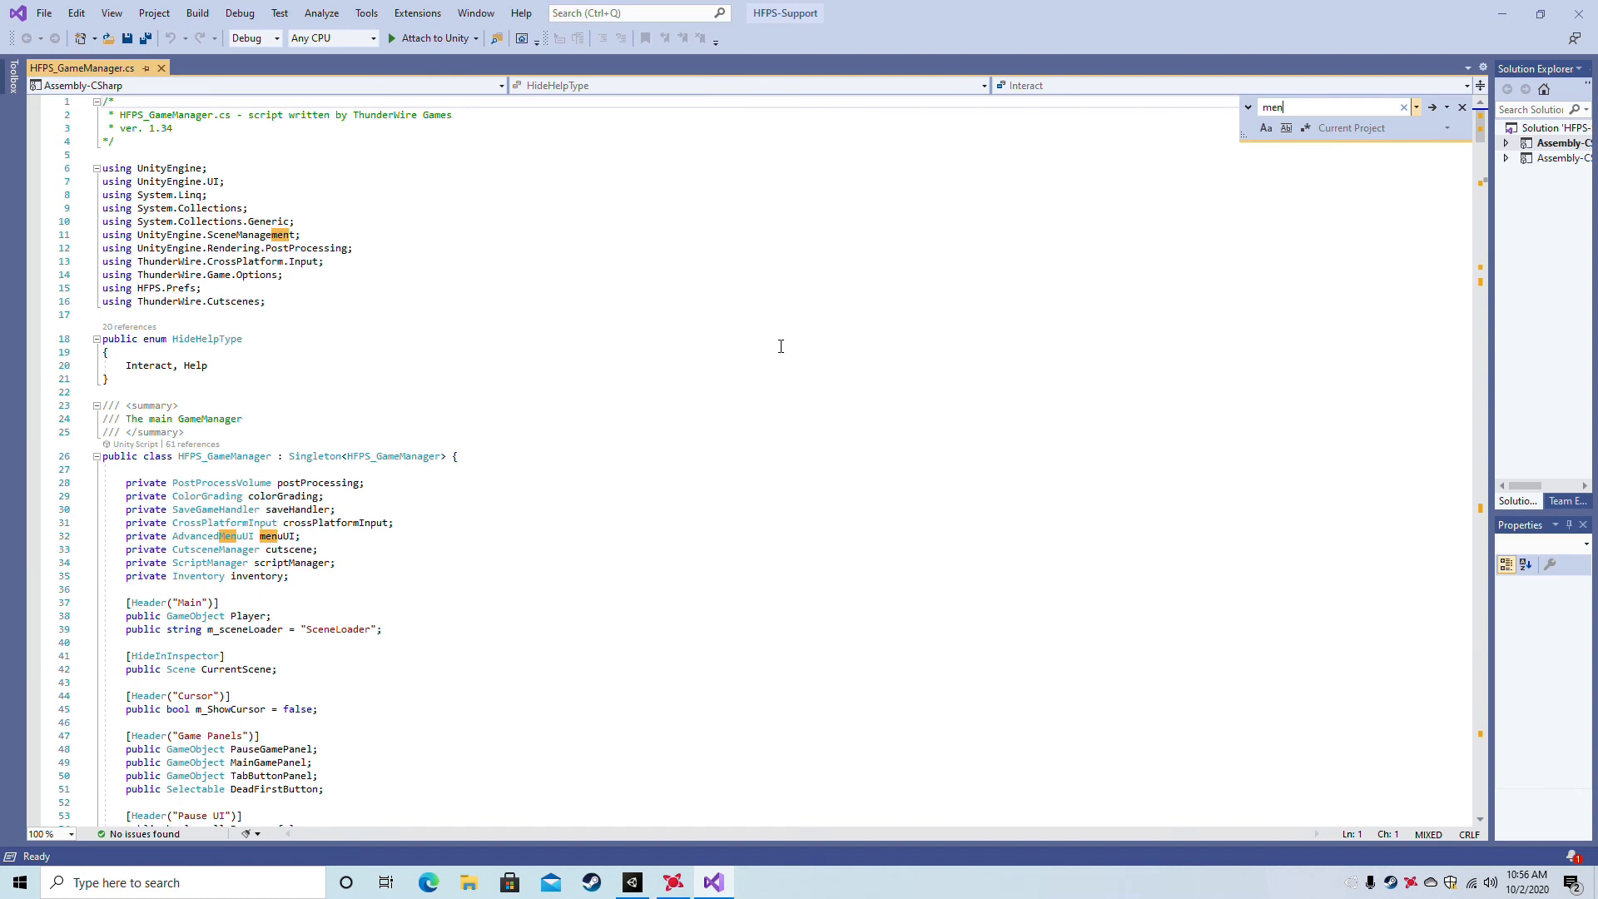
{"action": "type", "text": "ue"}
{"action": "key", "text": "BackSpace"}
{"action": "left_click_drag", "start_coordinate": [1481, 133], "coordinate": [1481, 193]}
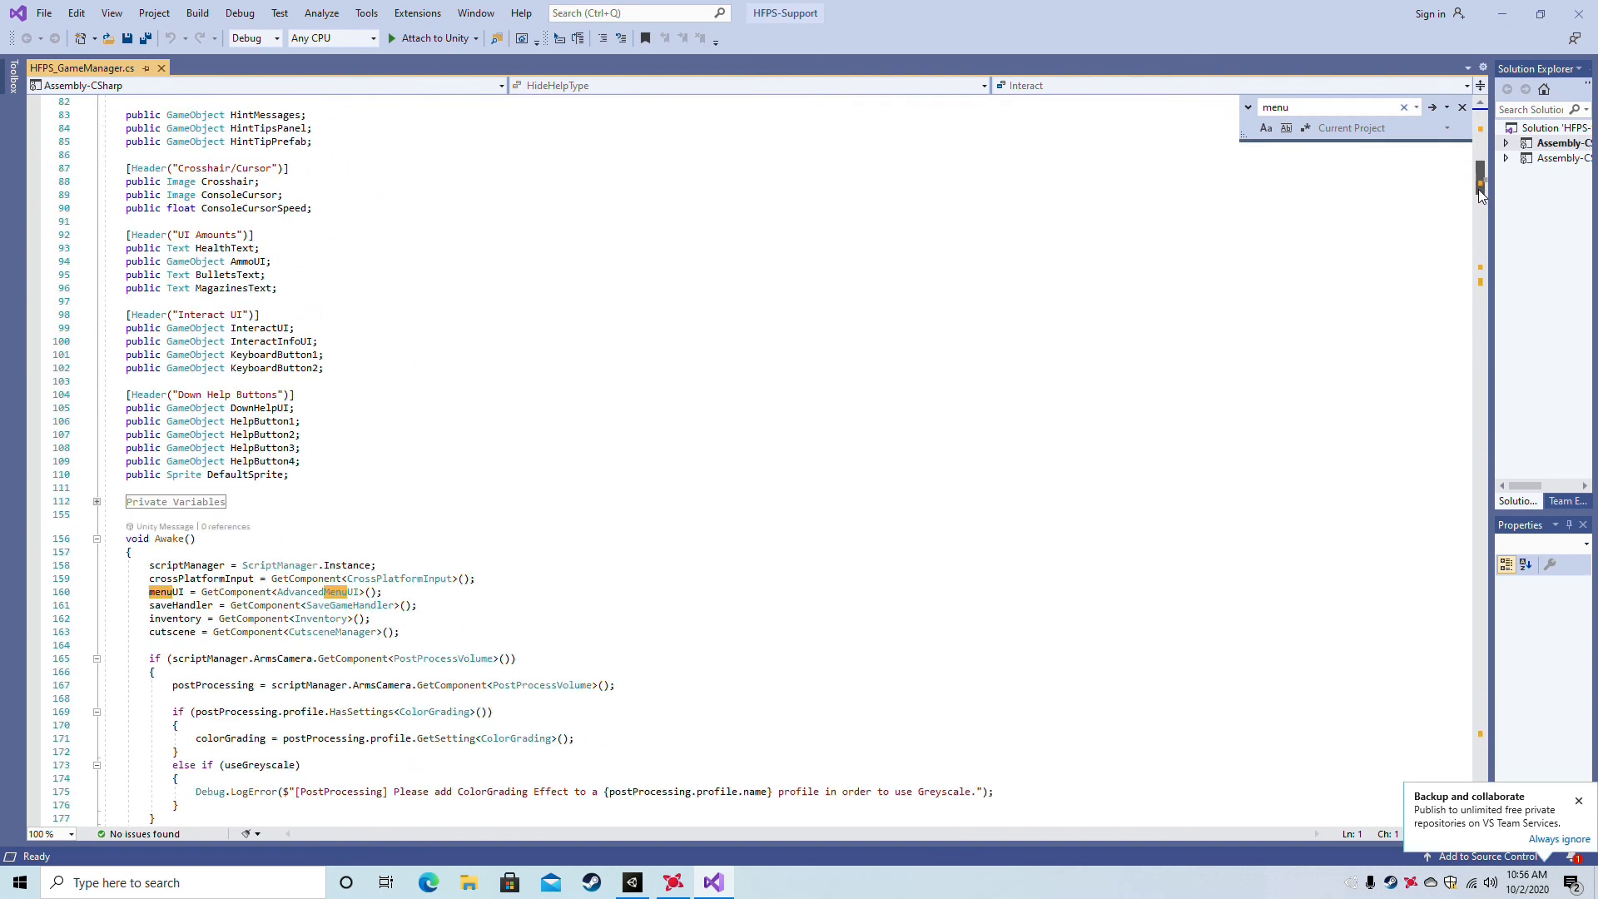
{"action": "left_click_drag", "start_coordinate": [1481, 195], "coordinate": [1490, 732]}
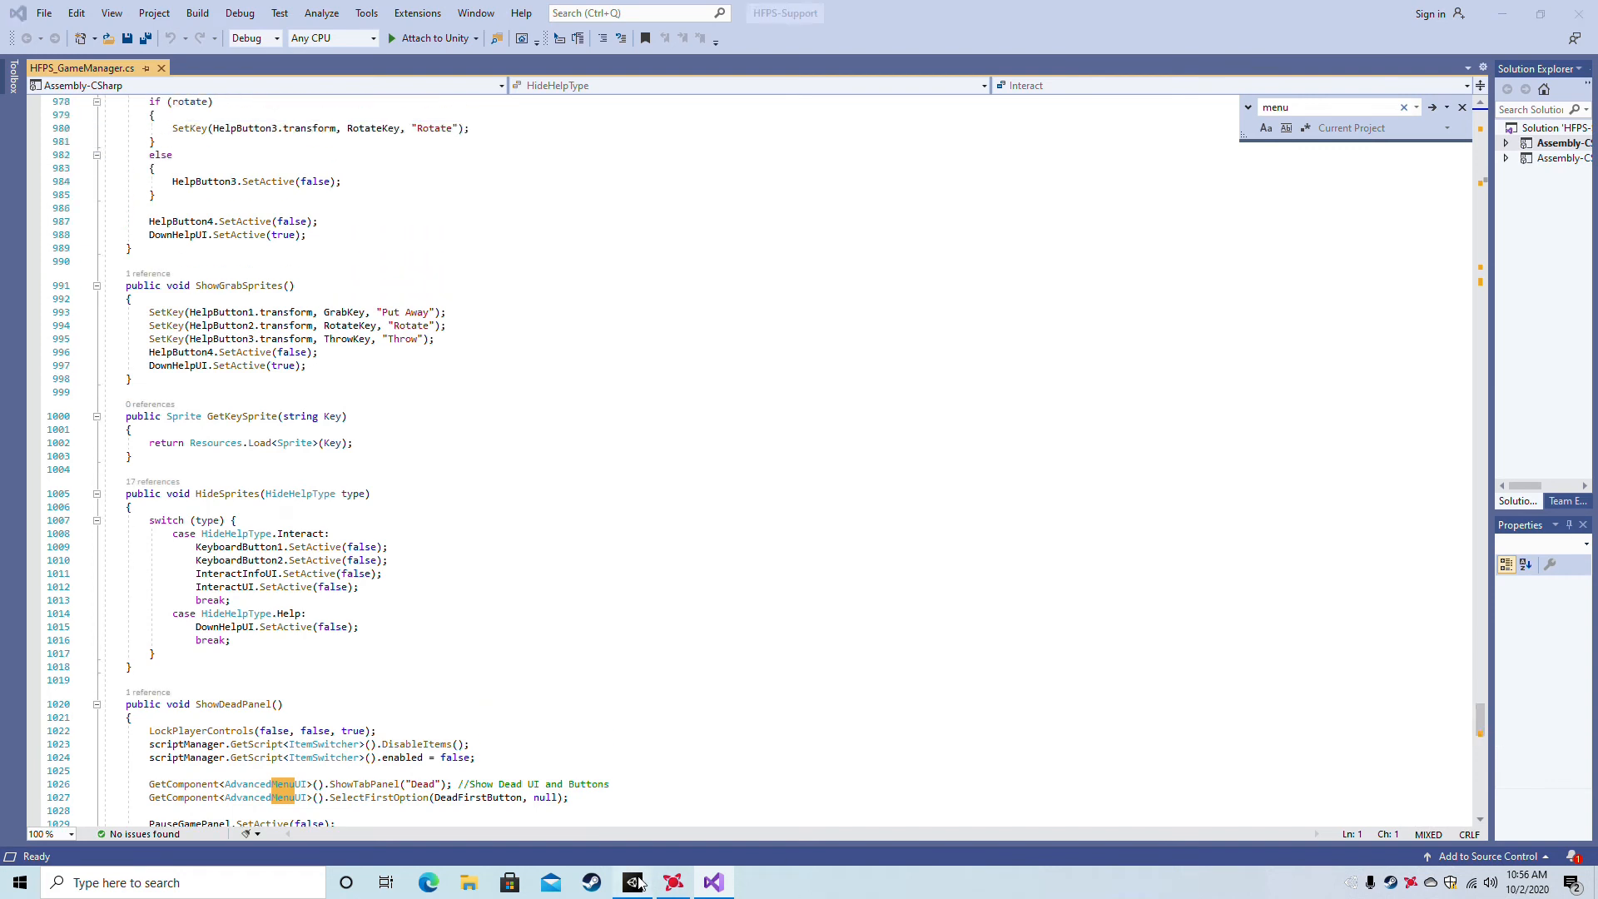
Back in Unity, set the scene name in BTN_MainMenu's On Click ChangeScene event to NewMainMenu.
{"action": "left_click", "coordinate": [633, 882]}
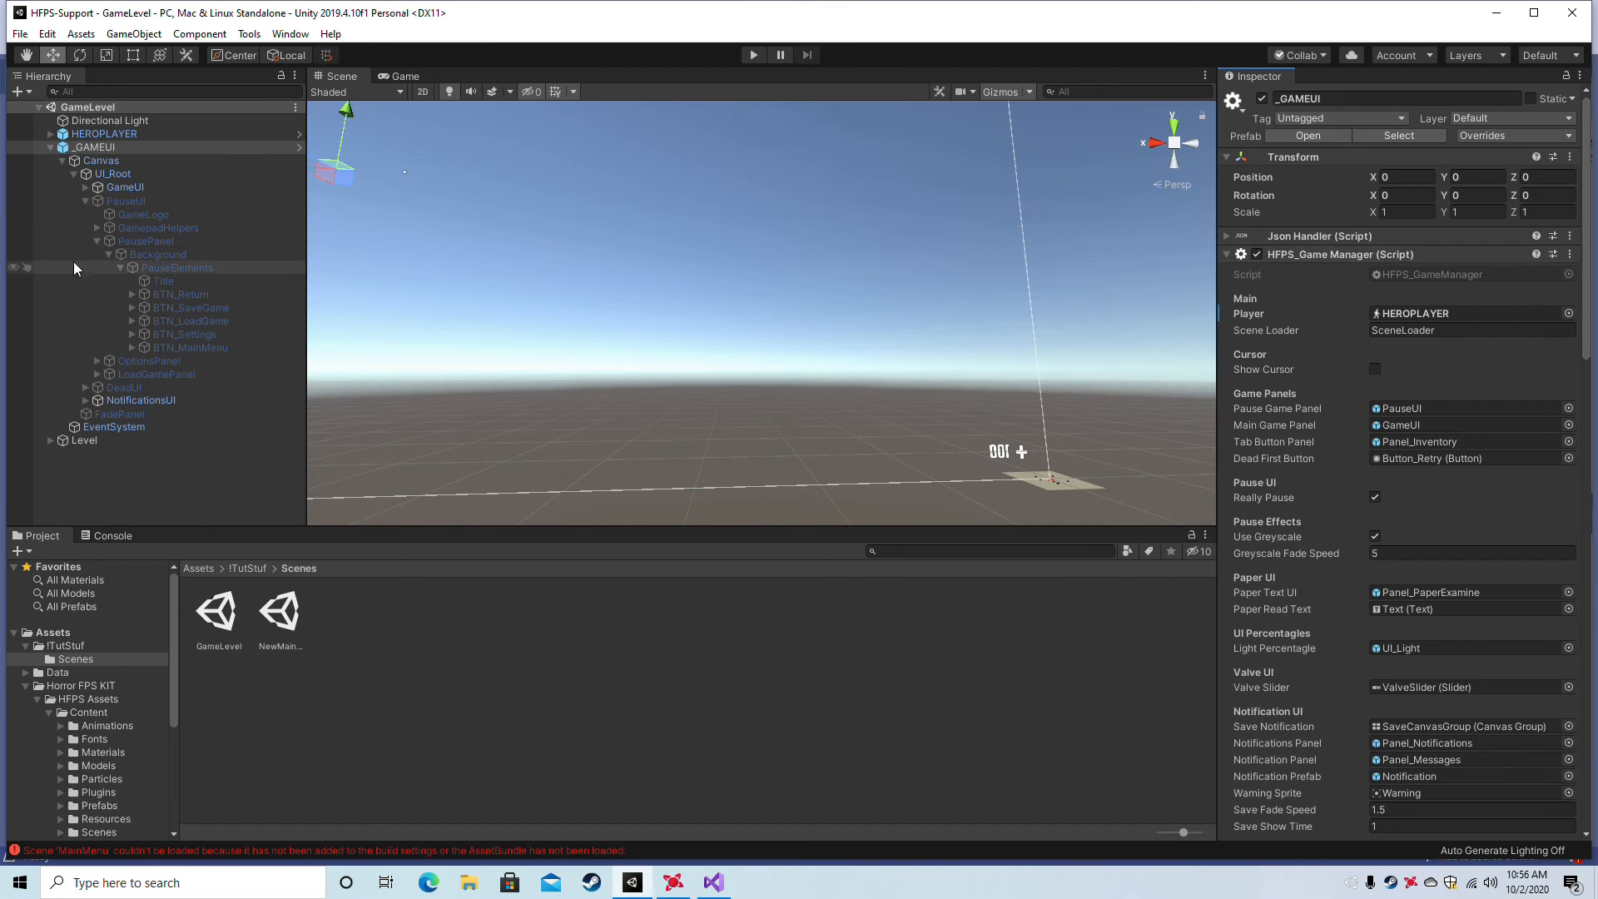
{"action": "left_click", "coordinate": [202, 348]}
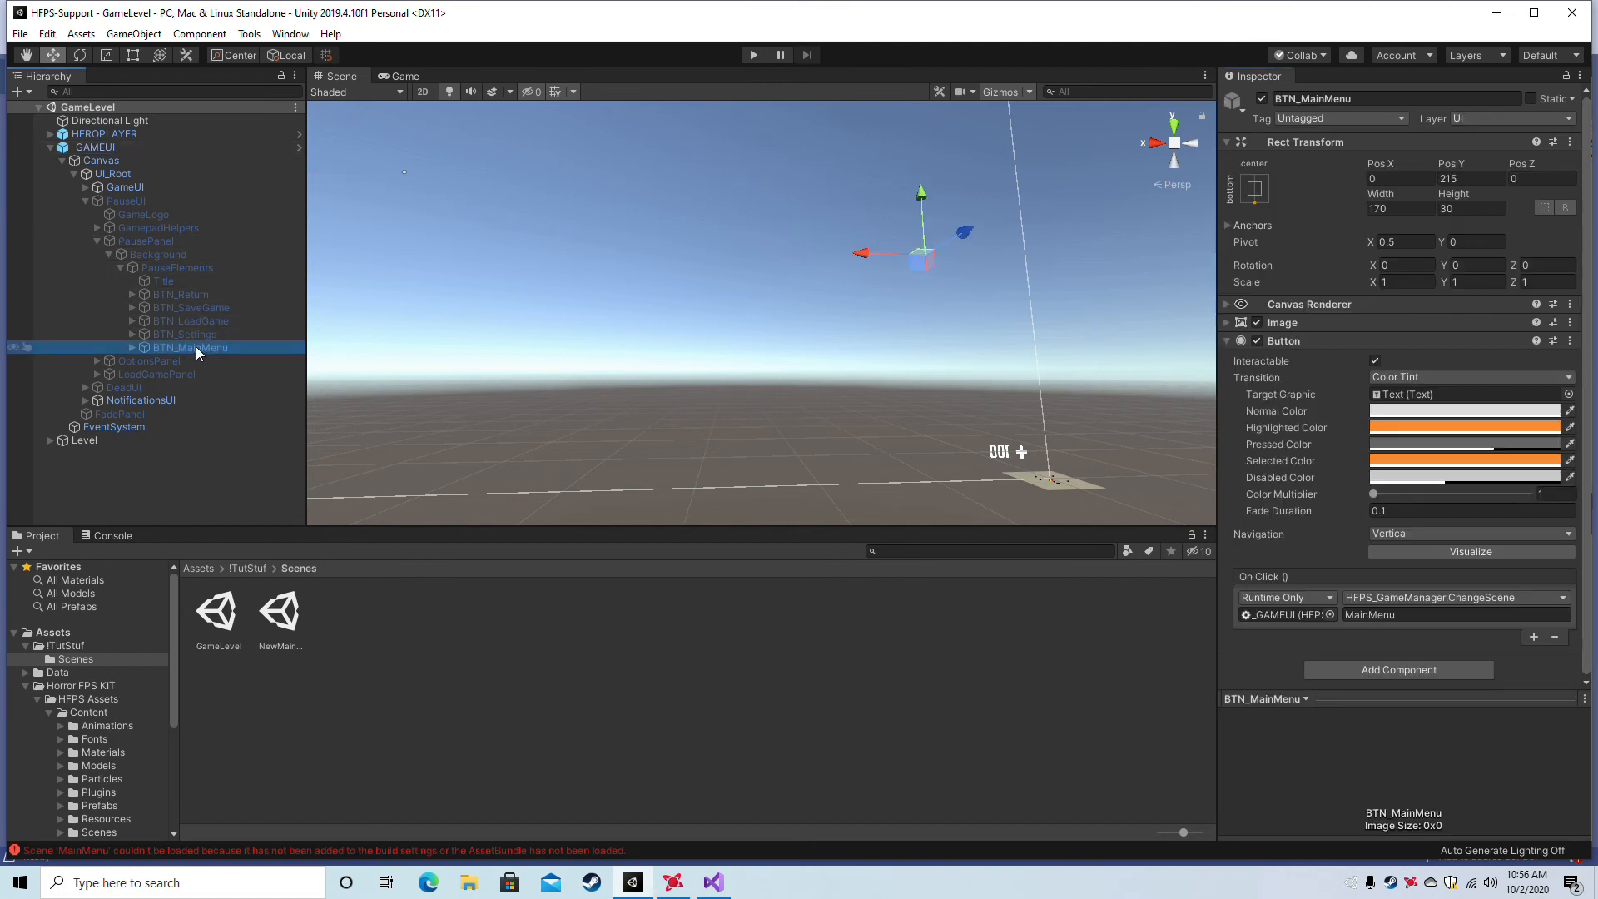
{"action": "left_click", "coordinate": [133, 348]}
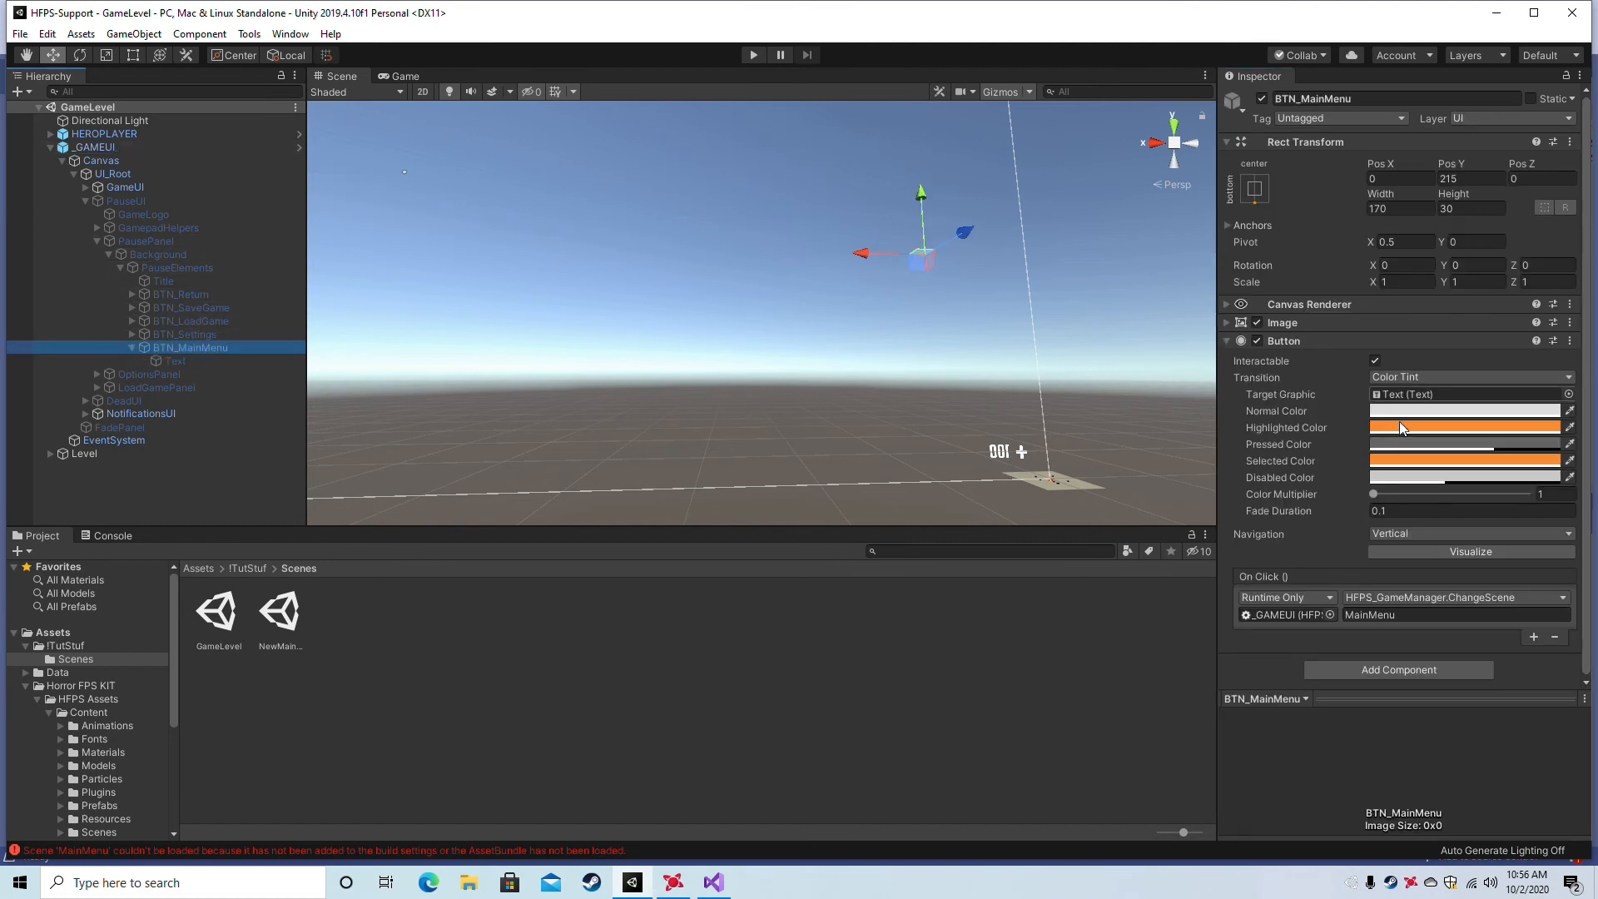
{"action": "left_click", "coordinate": [1408, 617]}
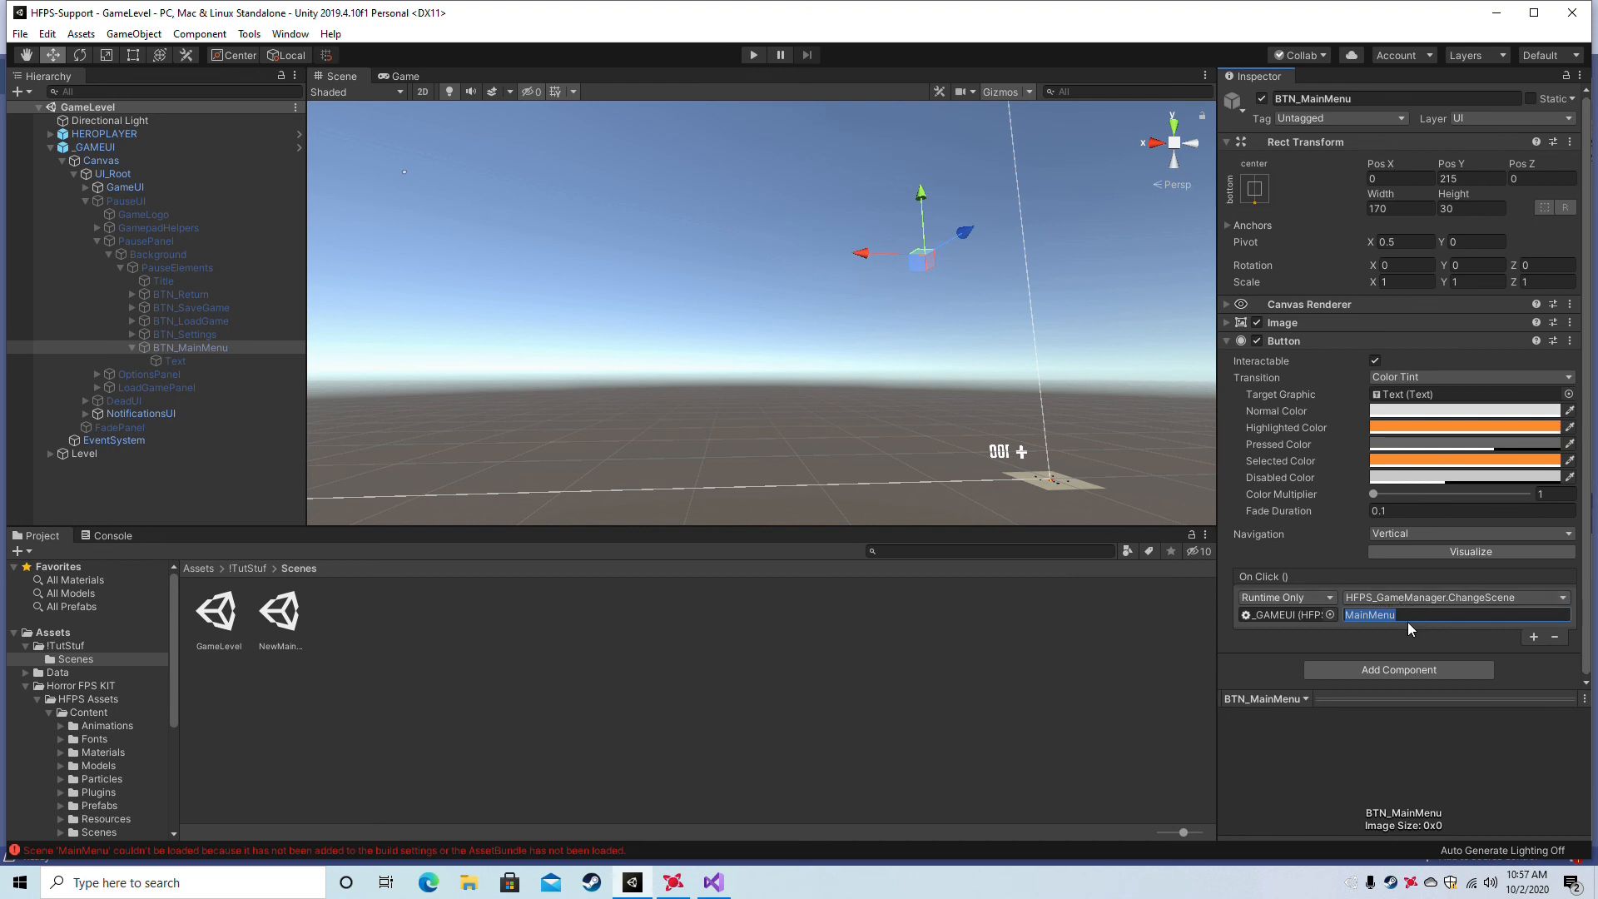
{"action": "type", "text": "NewMainMe"}
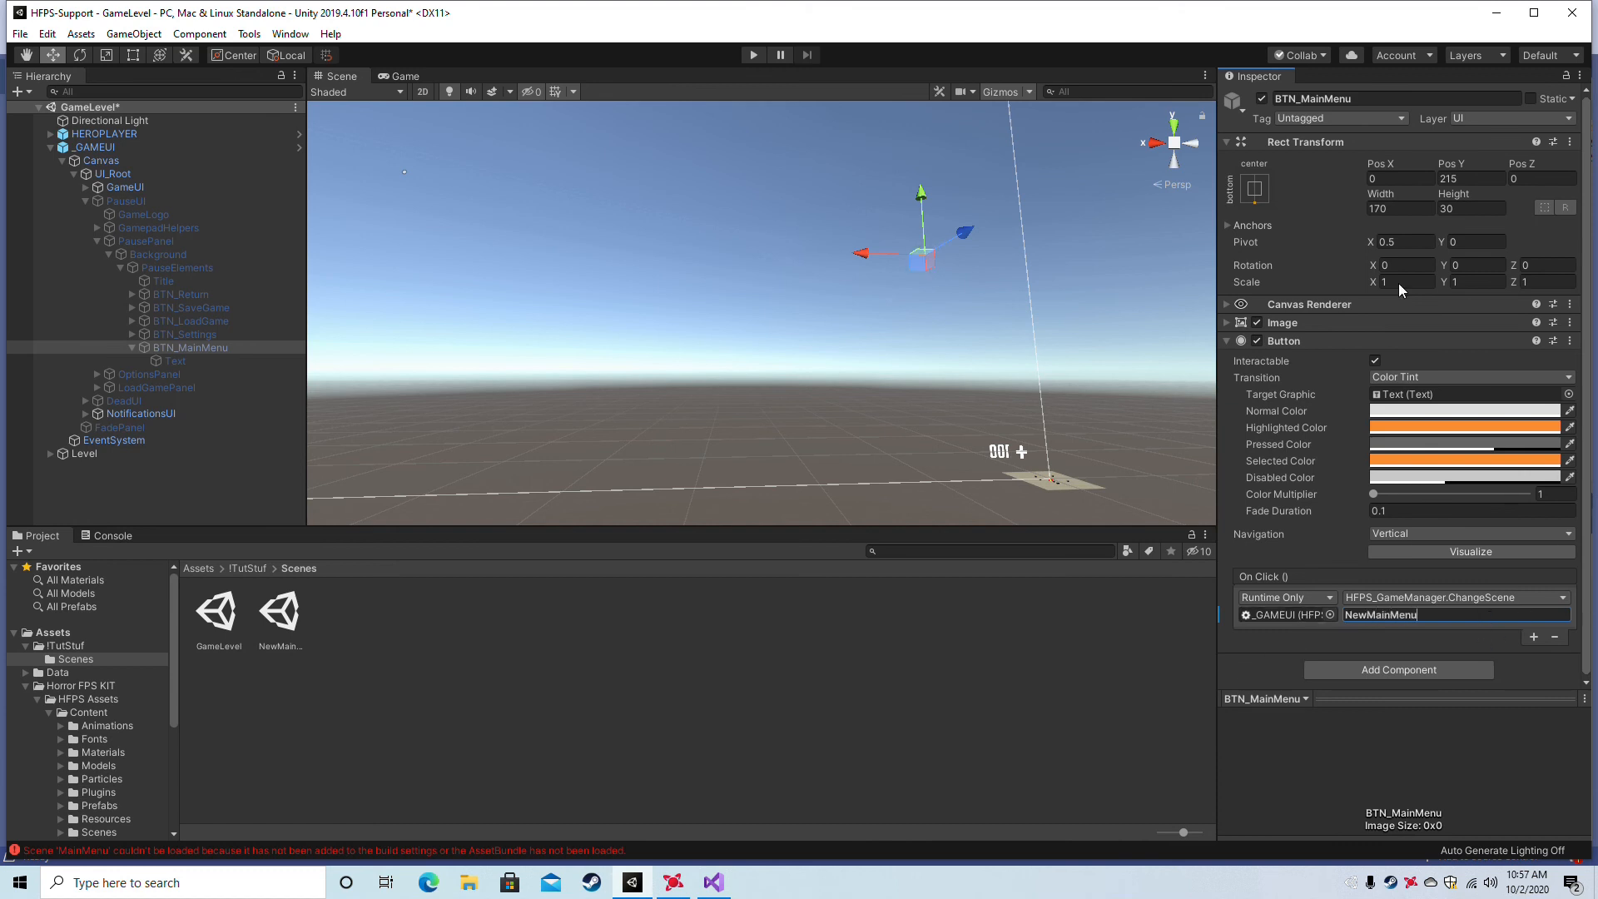
Close Visual Studio and save the GameLevel scene.
{"action": "mouse_move", "coordinate": [713, 882]}
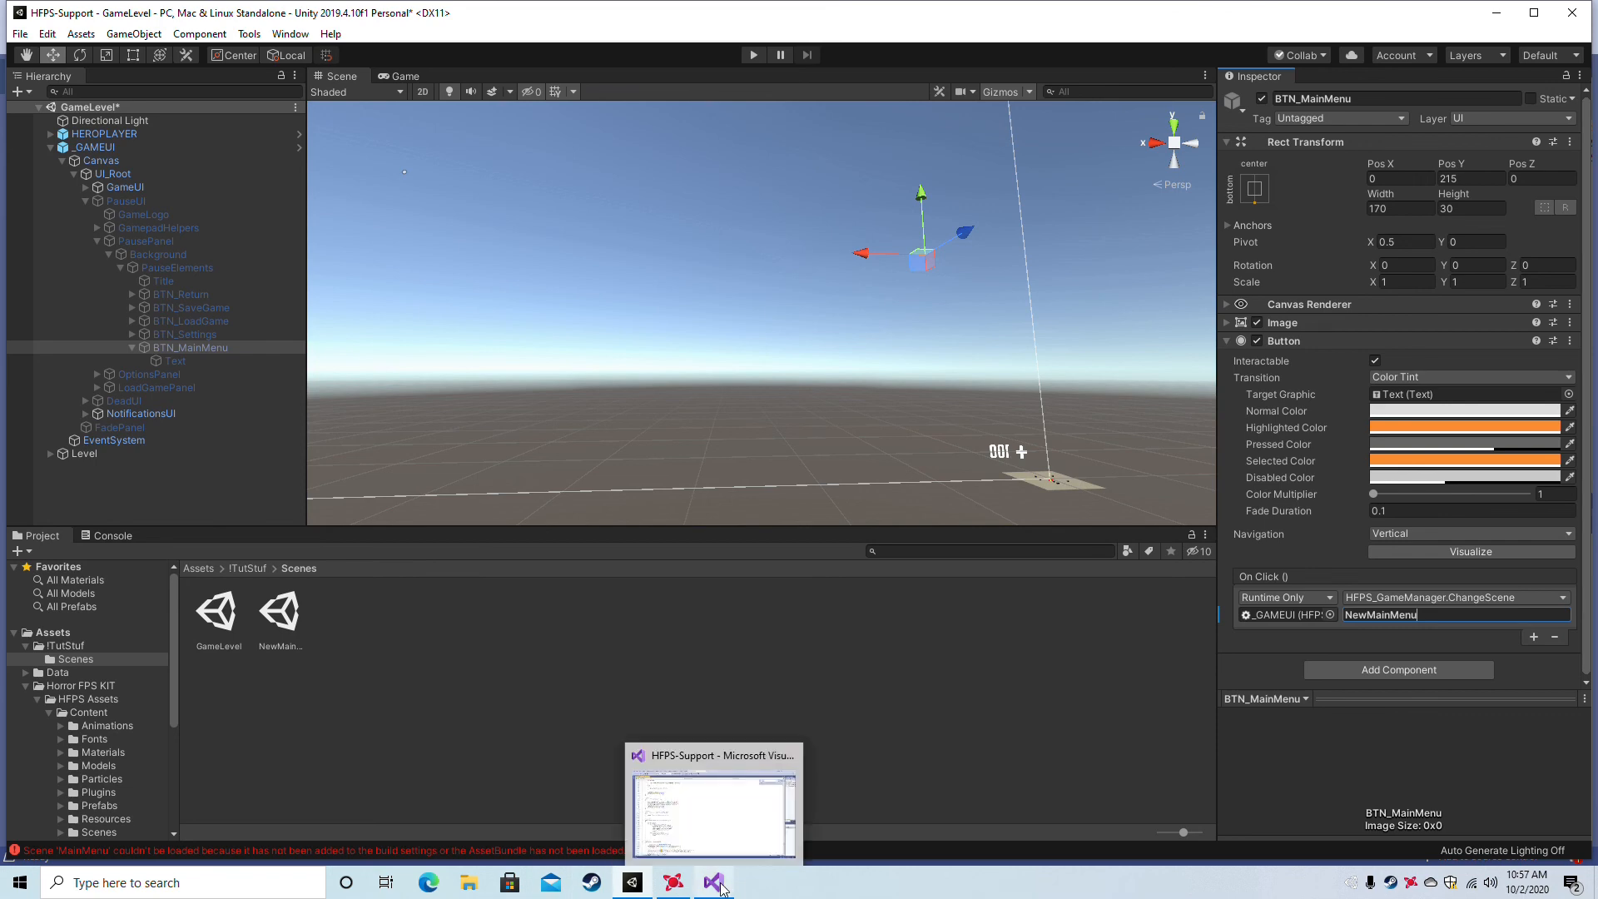
{"action": "left_click", "coordinate": [789, 778]}
{"action": "left_click", "coordinate": [790, 755]}
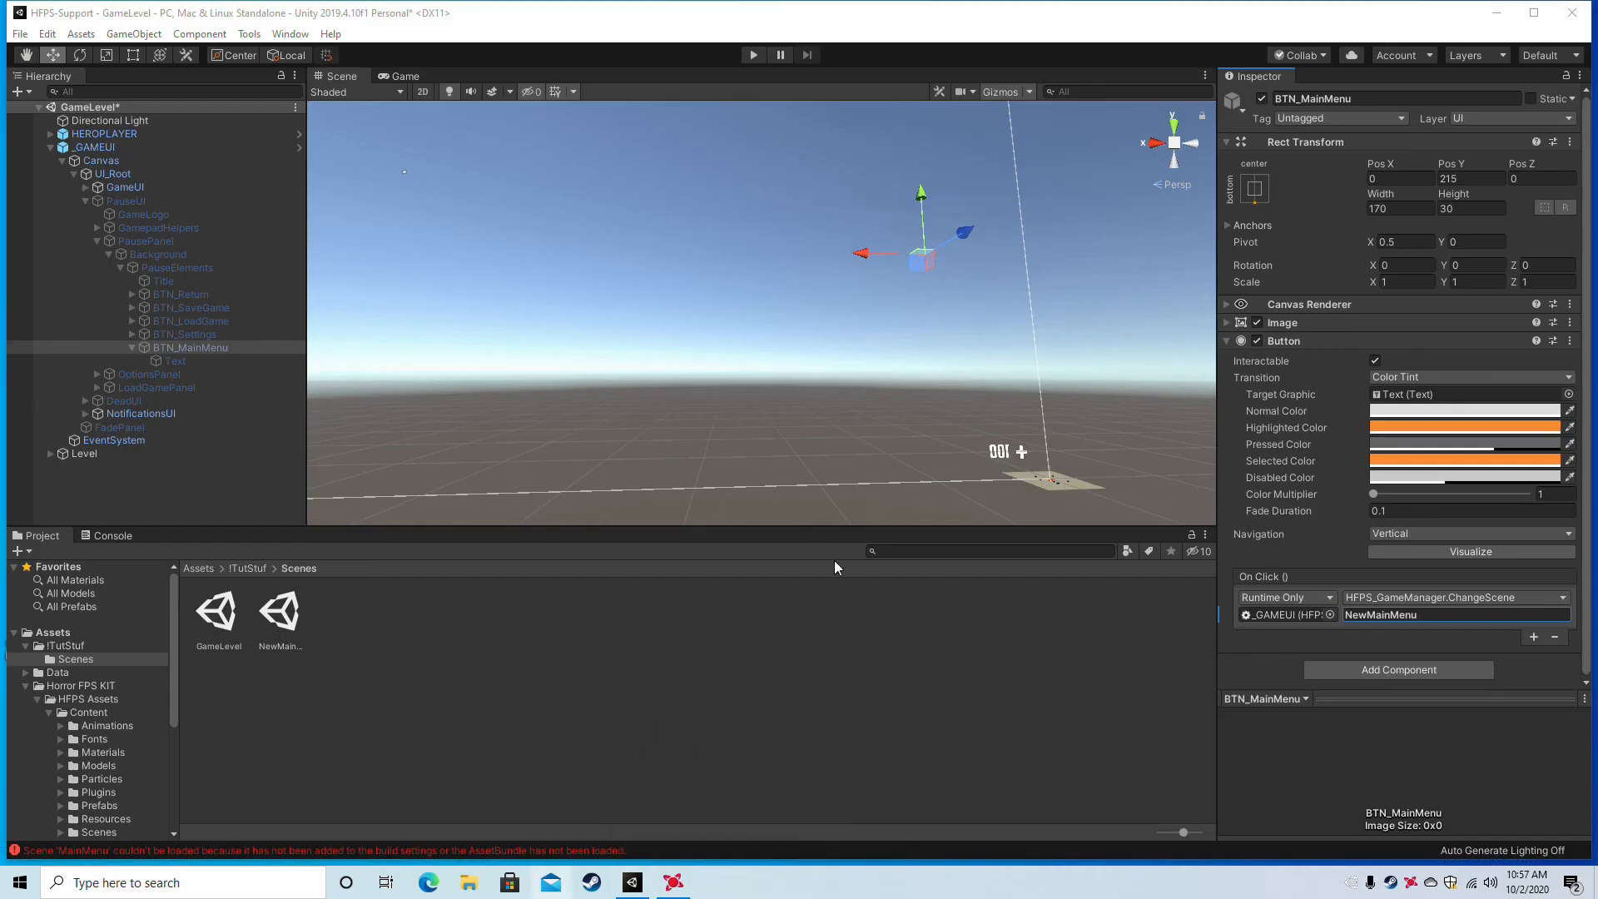
{"action": "left_click", "coordinate": [20, 33]}
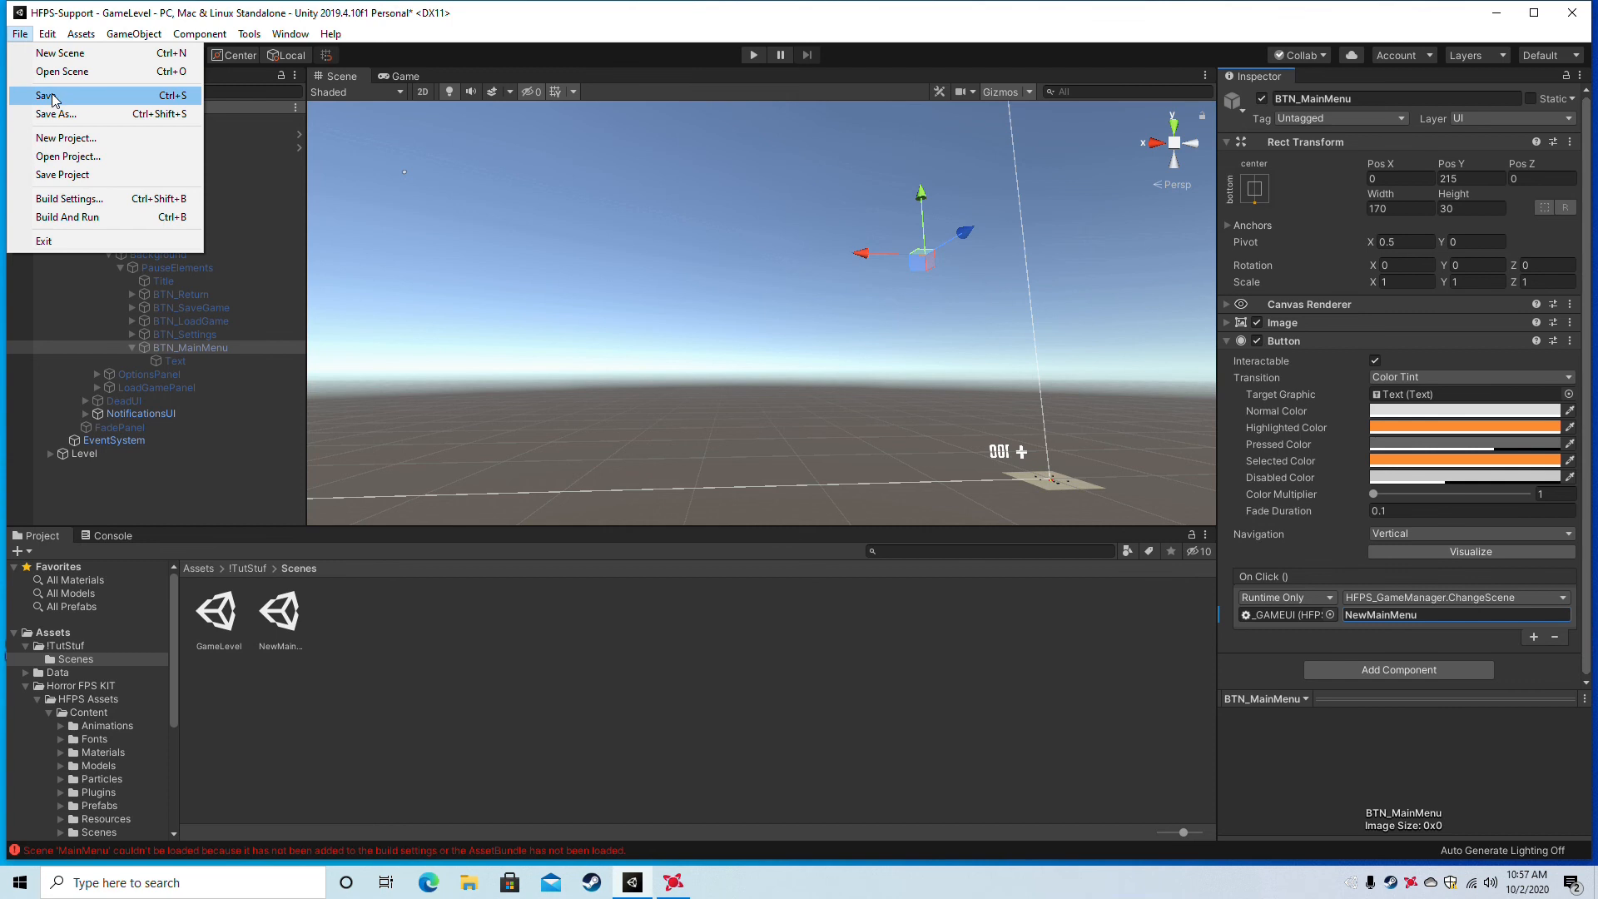
{"action": "left_click", "coordinate": [37, 97]}
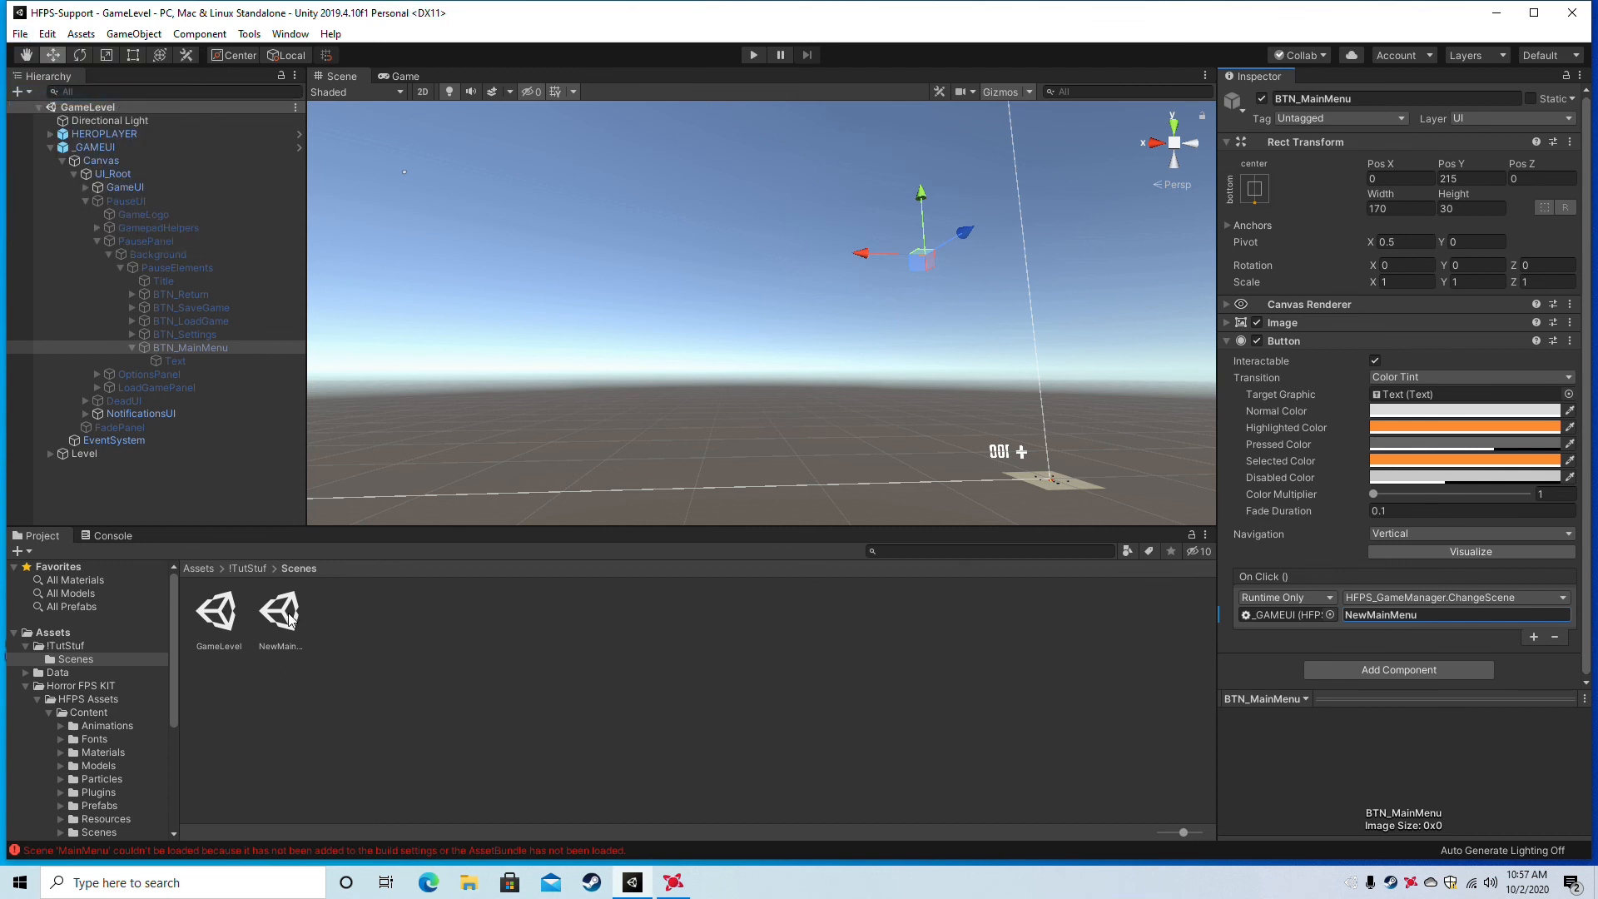
Open the NewMainMenu scene and clear the console log, returning to the project files.
{"action": "double_click", "coordinate": [283, 616]}
{"action": "left_click", "coordinate": [117, 536]}
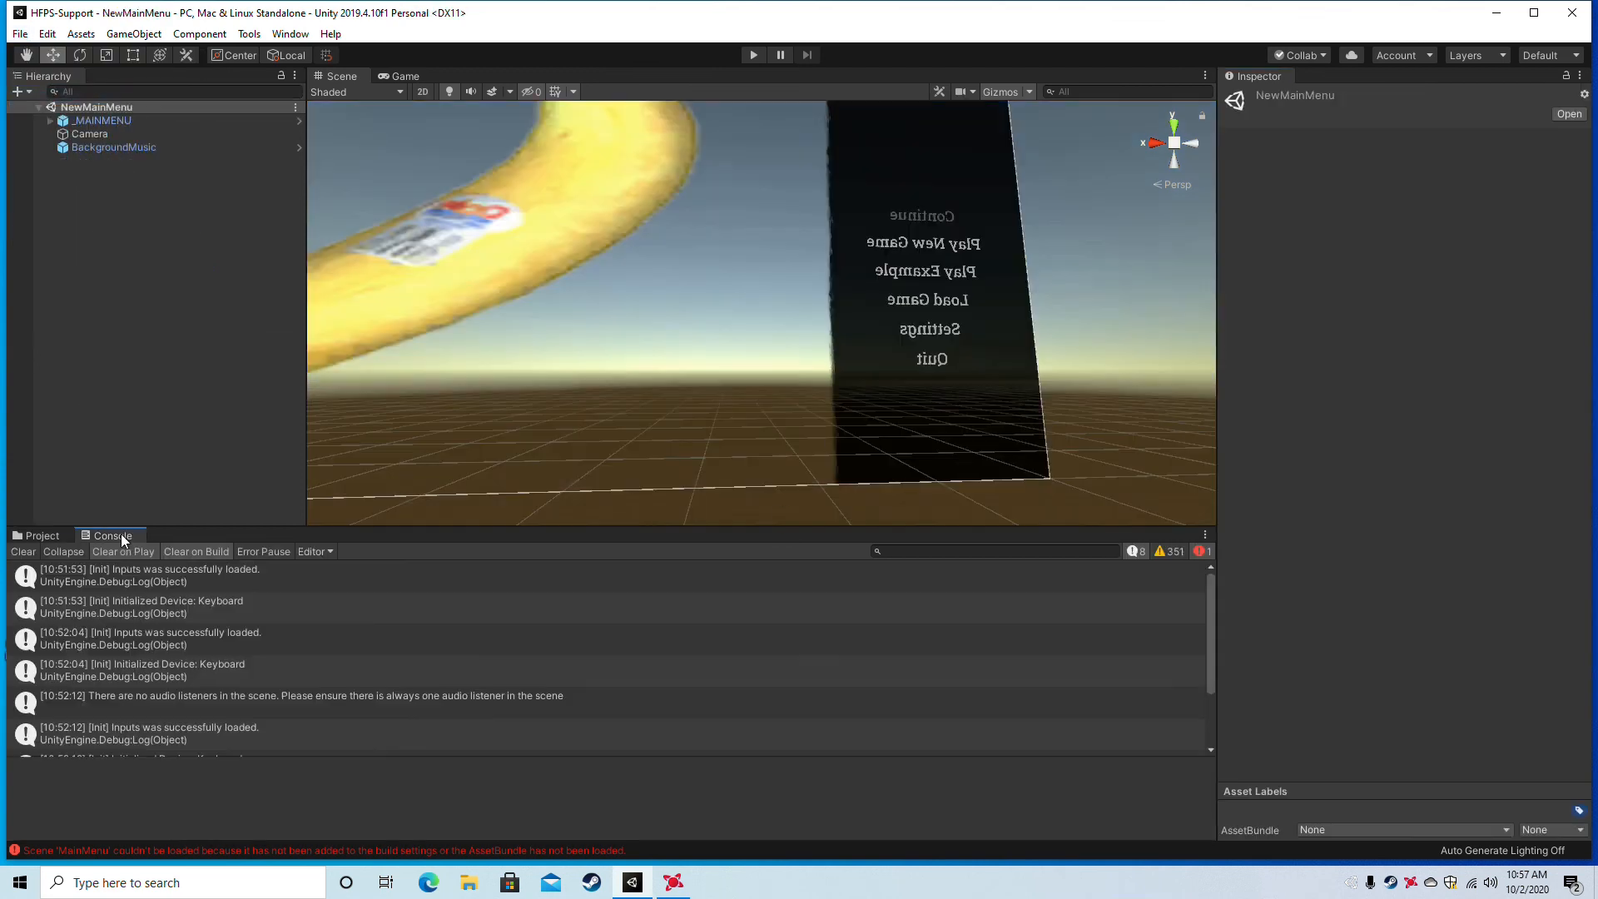
{"action": "left_click", "coordinate": [34, 550]}
{"action": "left_click", "coordinate": [40, 535]}
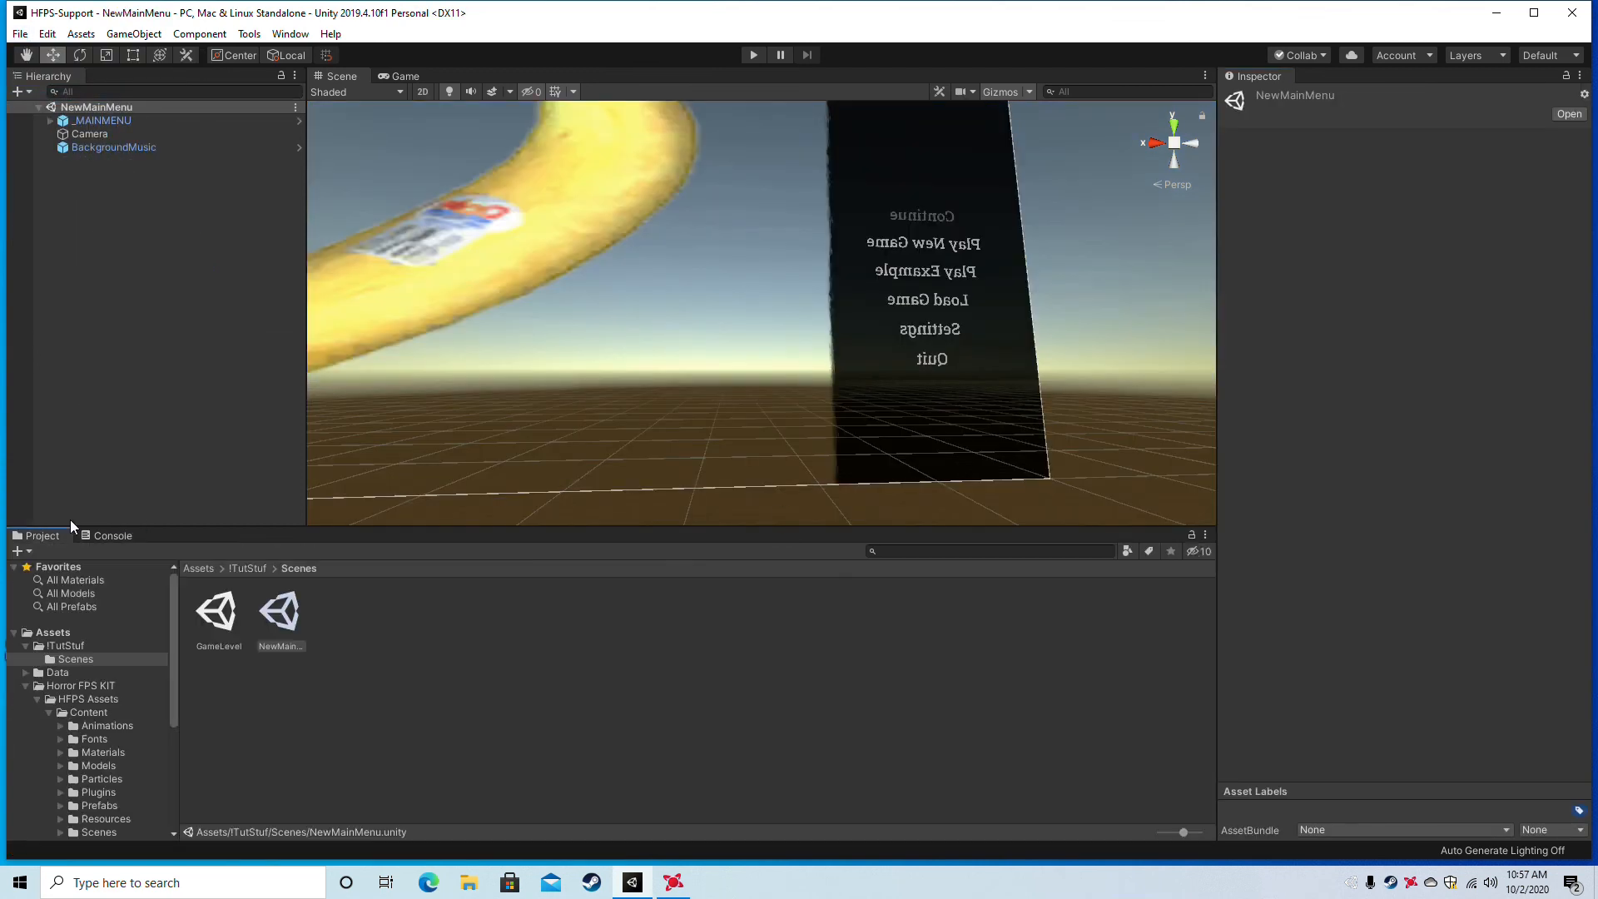
Play-test the menu by starting a new game, walking forward and returning to the main menu from pause, and stop play mode.
{"action": "left_click", "coordinate": [752, 55]}
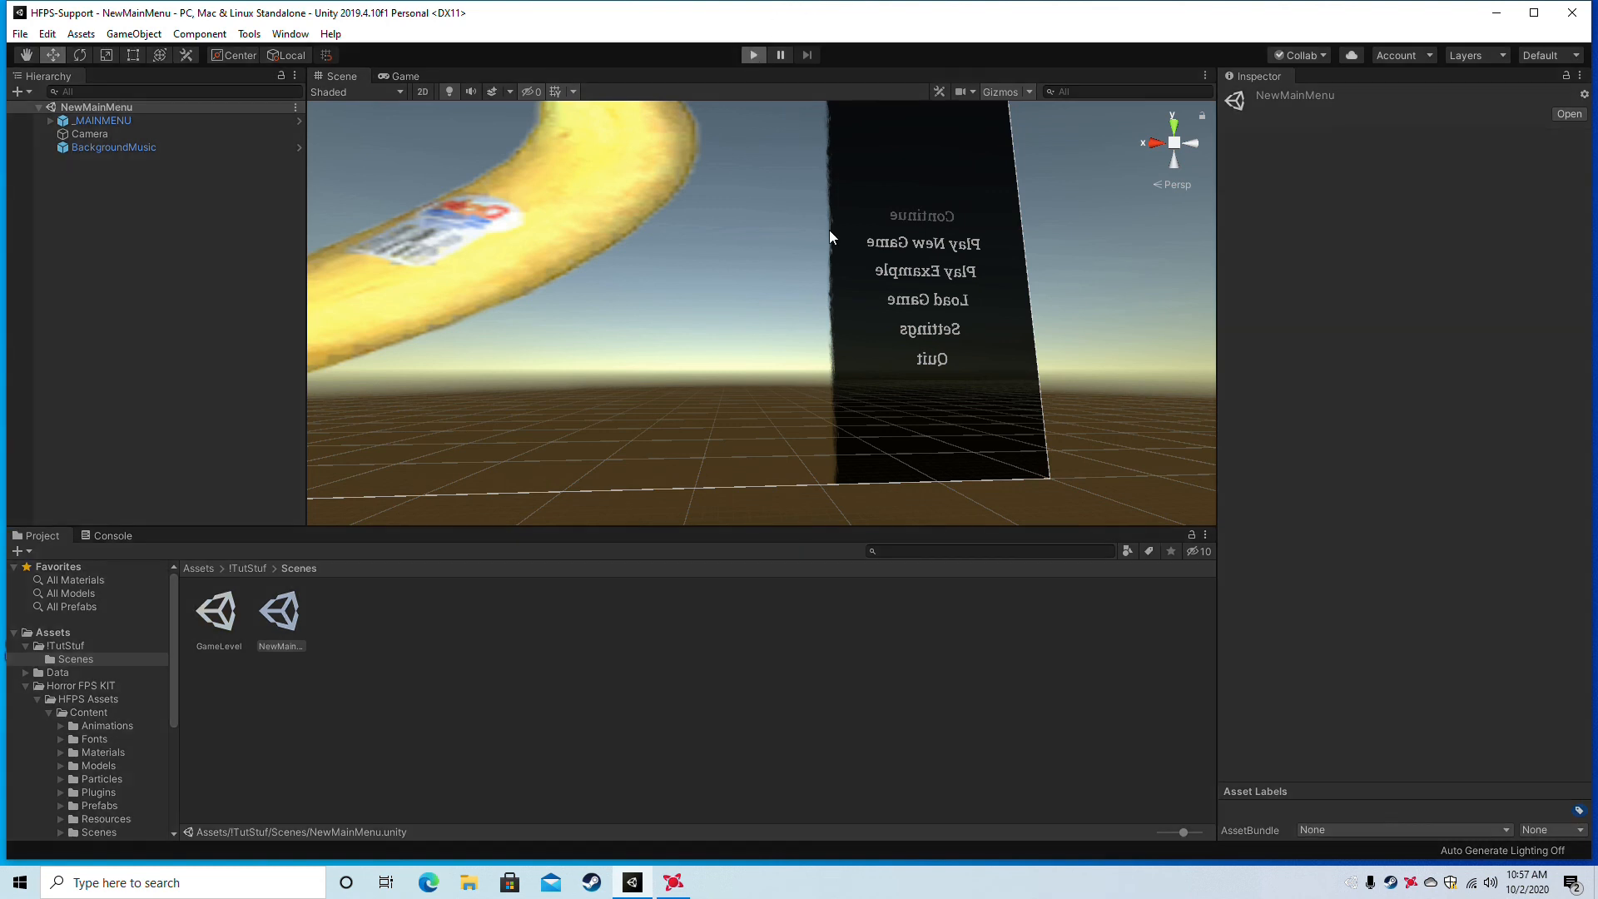
{"action": "left_click", "coordinate": [398, 355]}
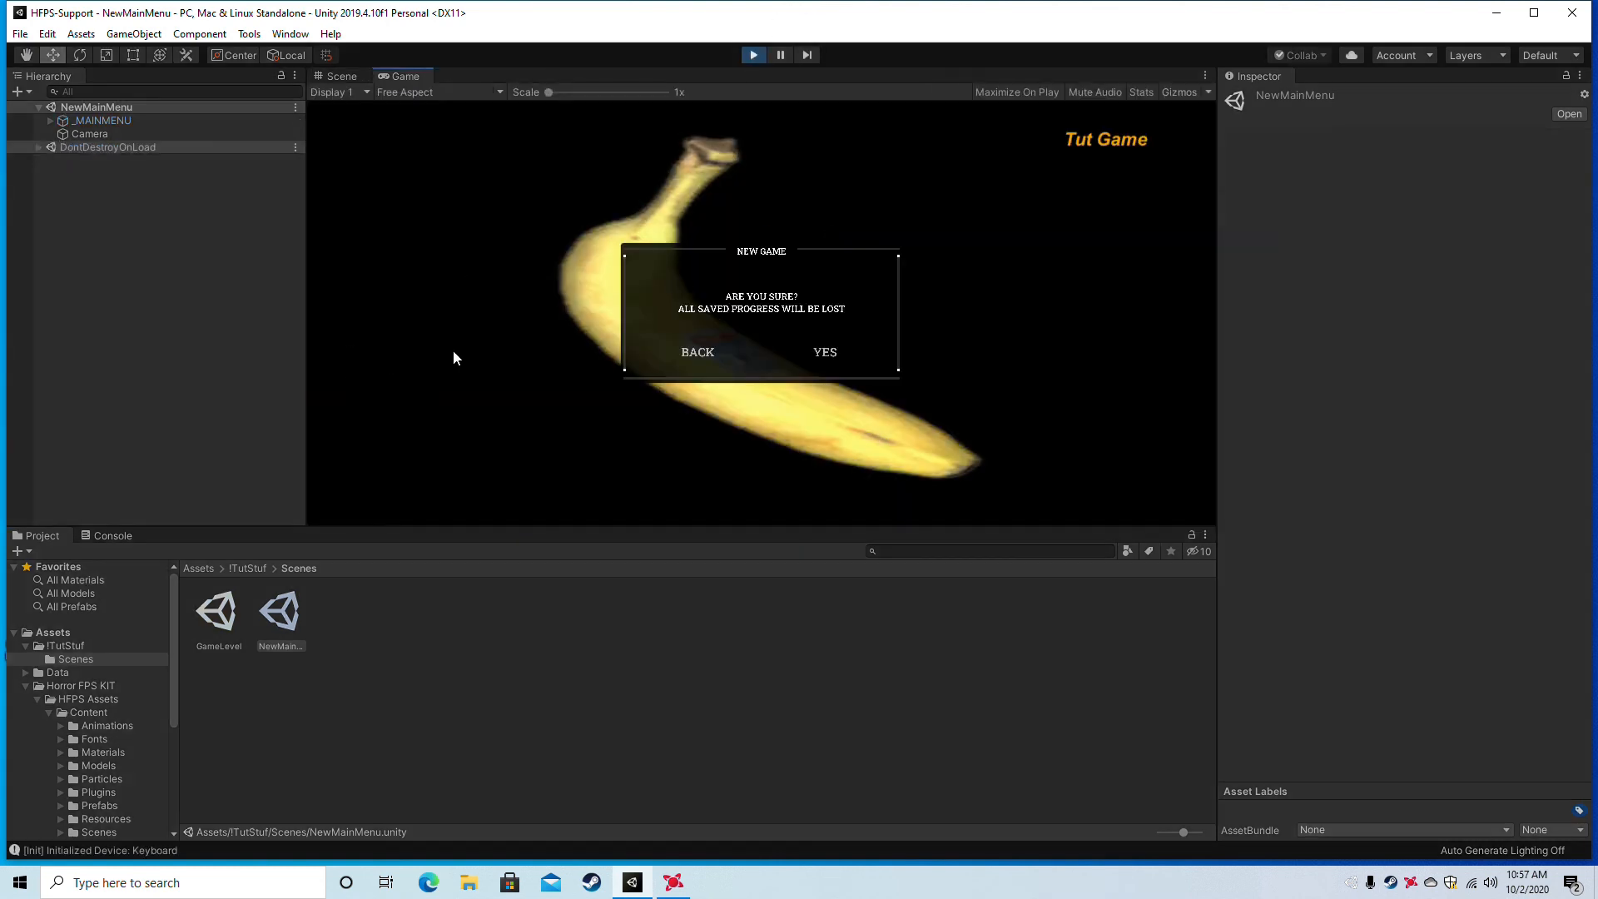
{"action": "left_click", "coordinate": [825, 353]}
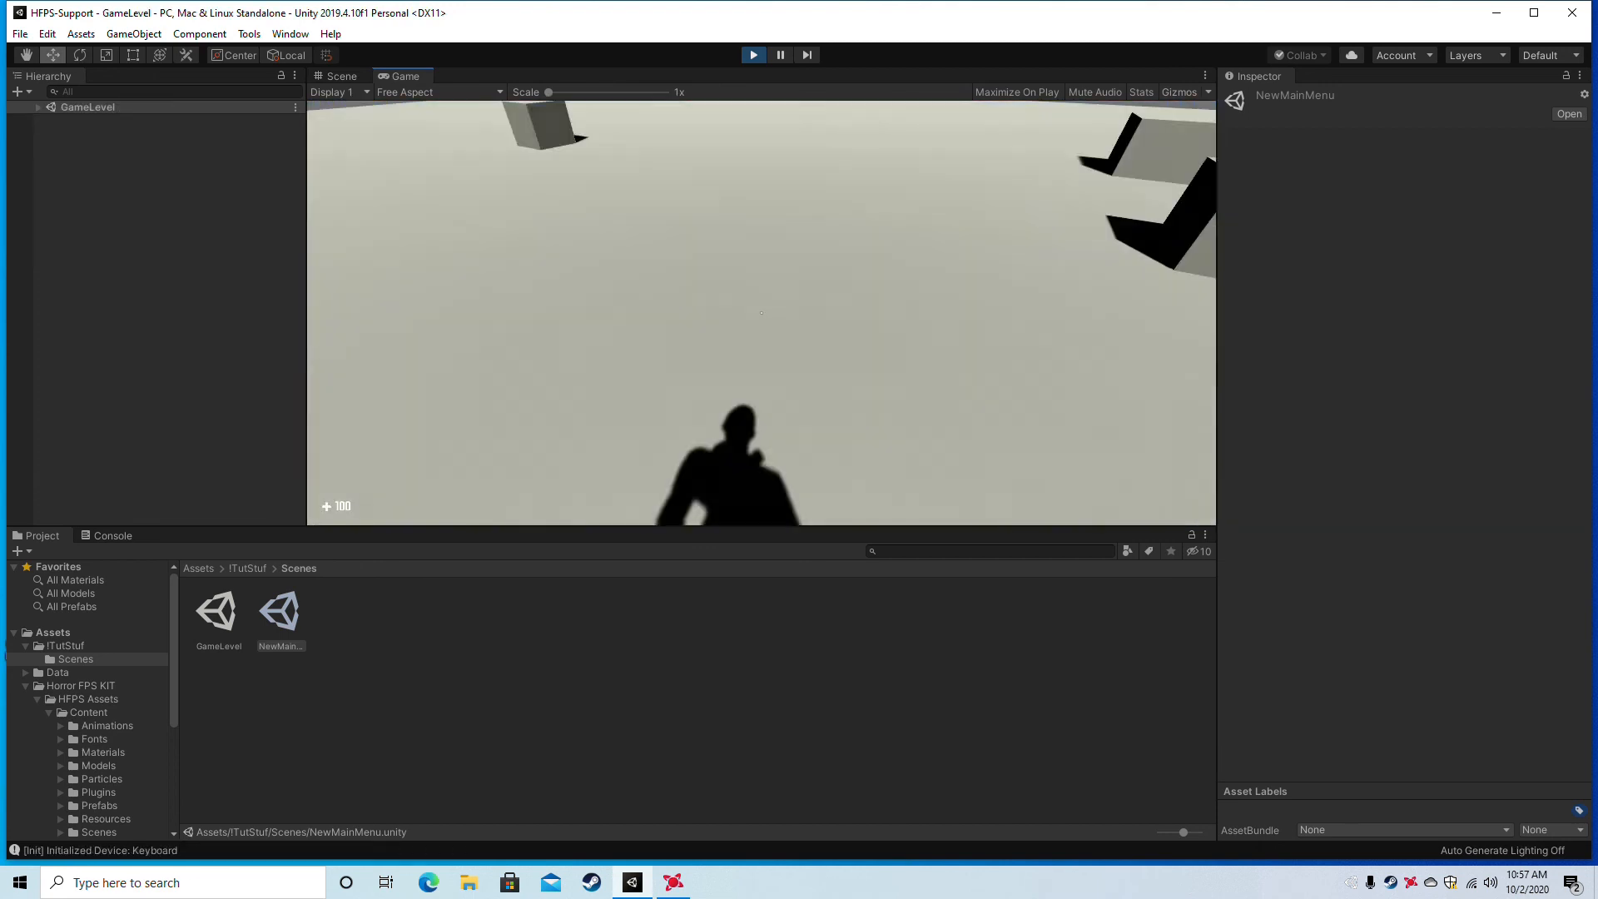
{"action": "key", "text": "w"}
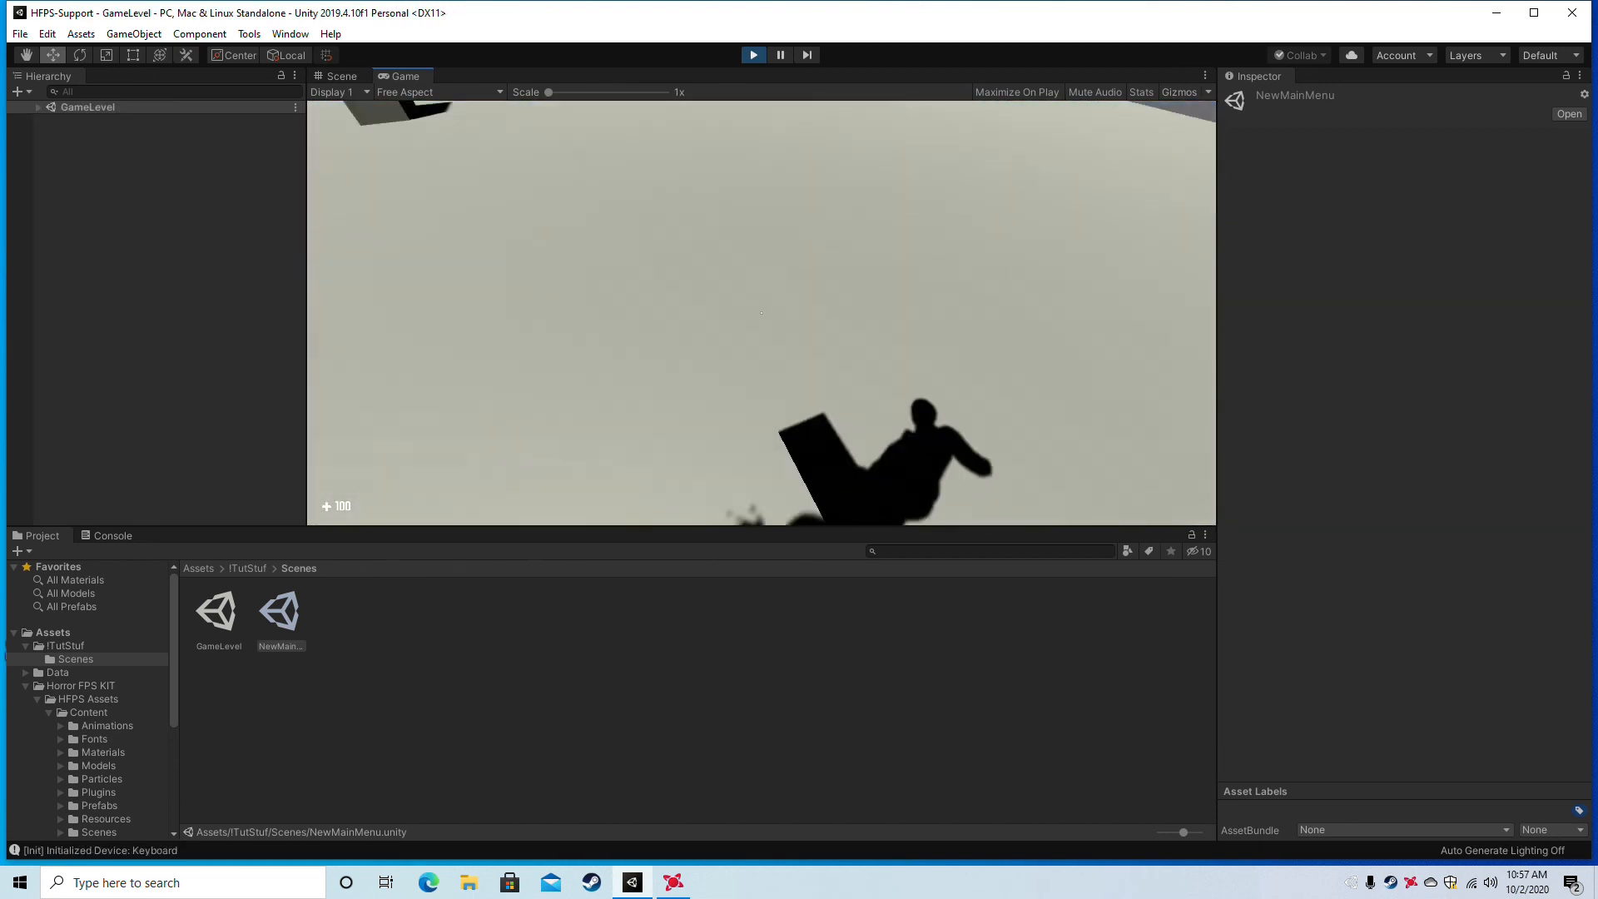
{"action": "key", "text": "Escape"}
{"action": "left_click", "coordinate": [379, 365]}
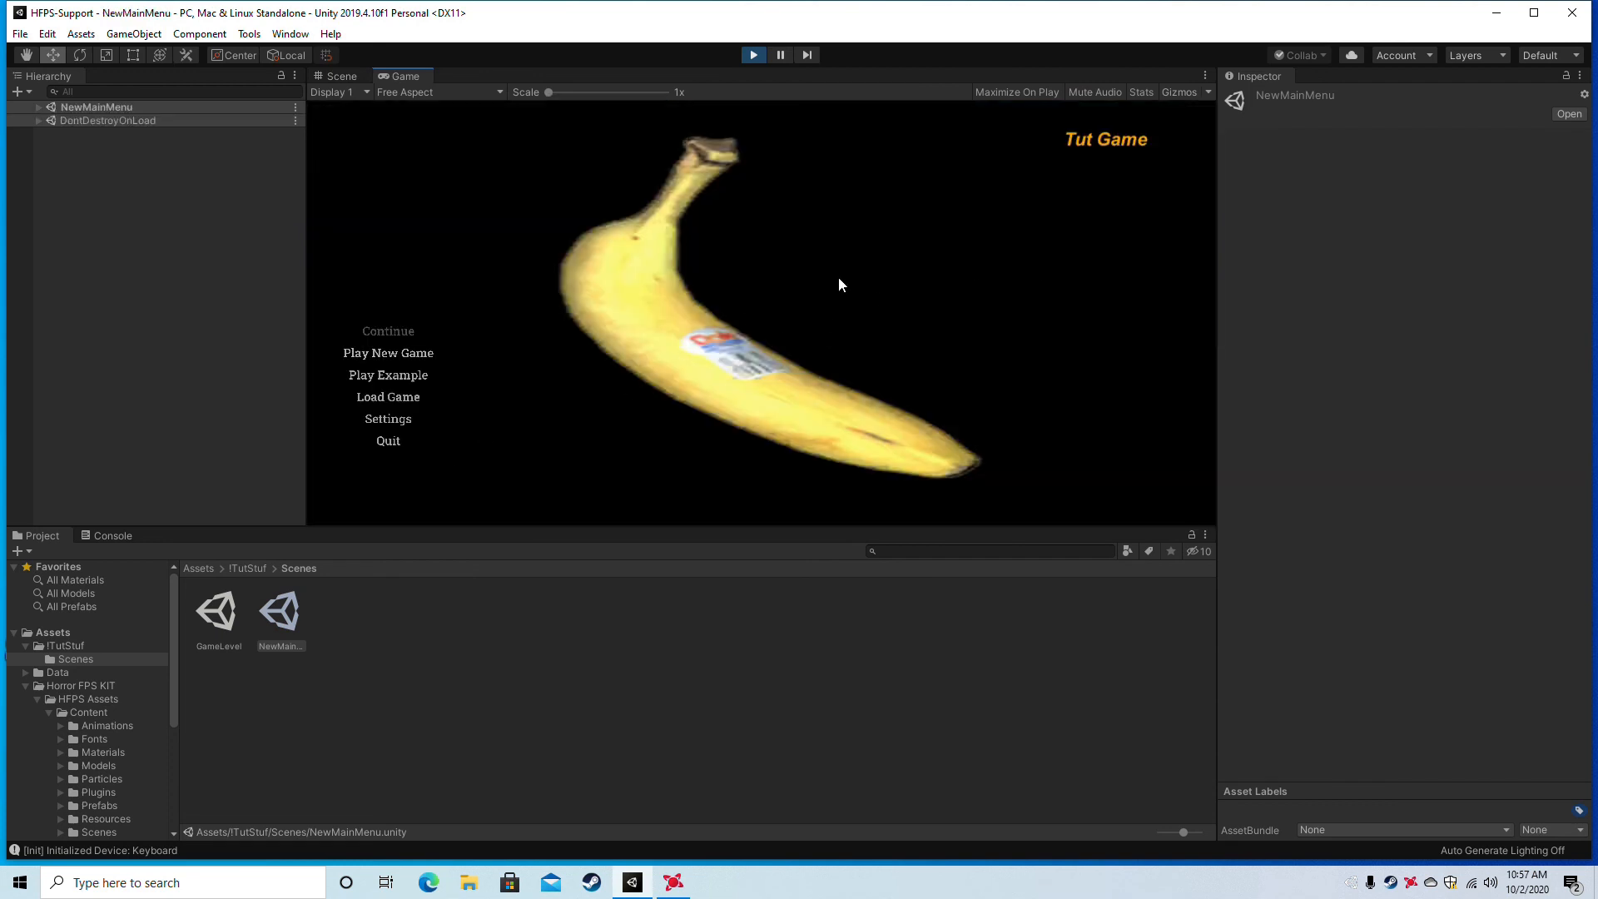
{"action": "left_click", "coordinate": [755, 53]}
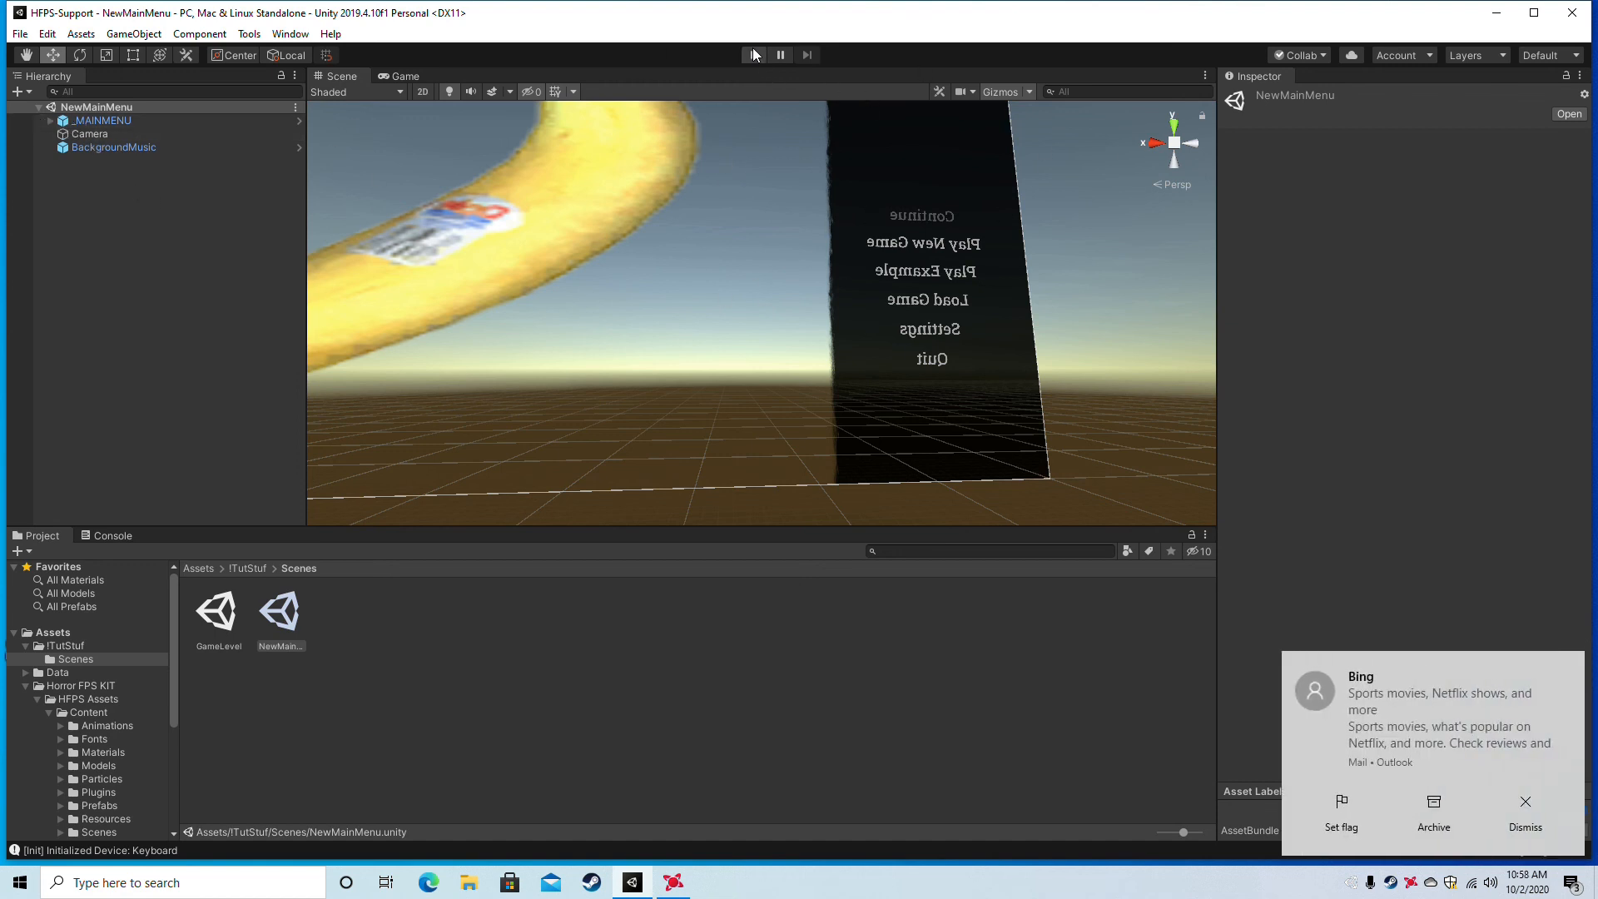
Inspect the _MAINMENU object, run the scene again and open the Play Example list.
{"action": "left_click", "coordinate": [92, 121]}
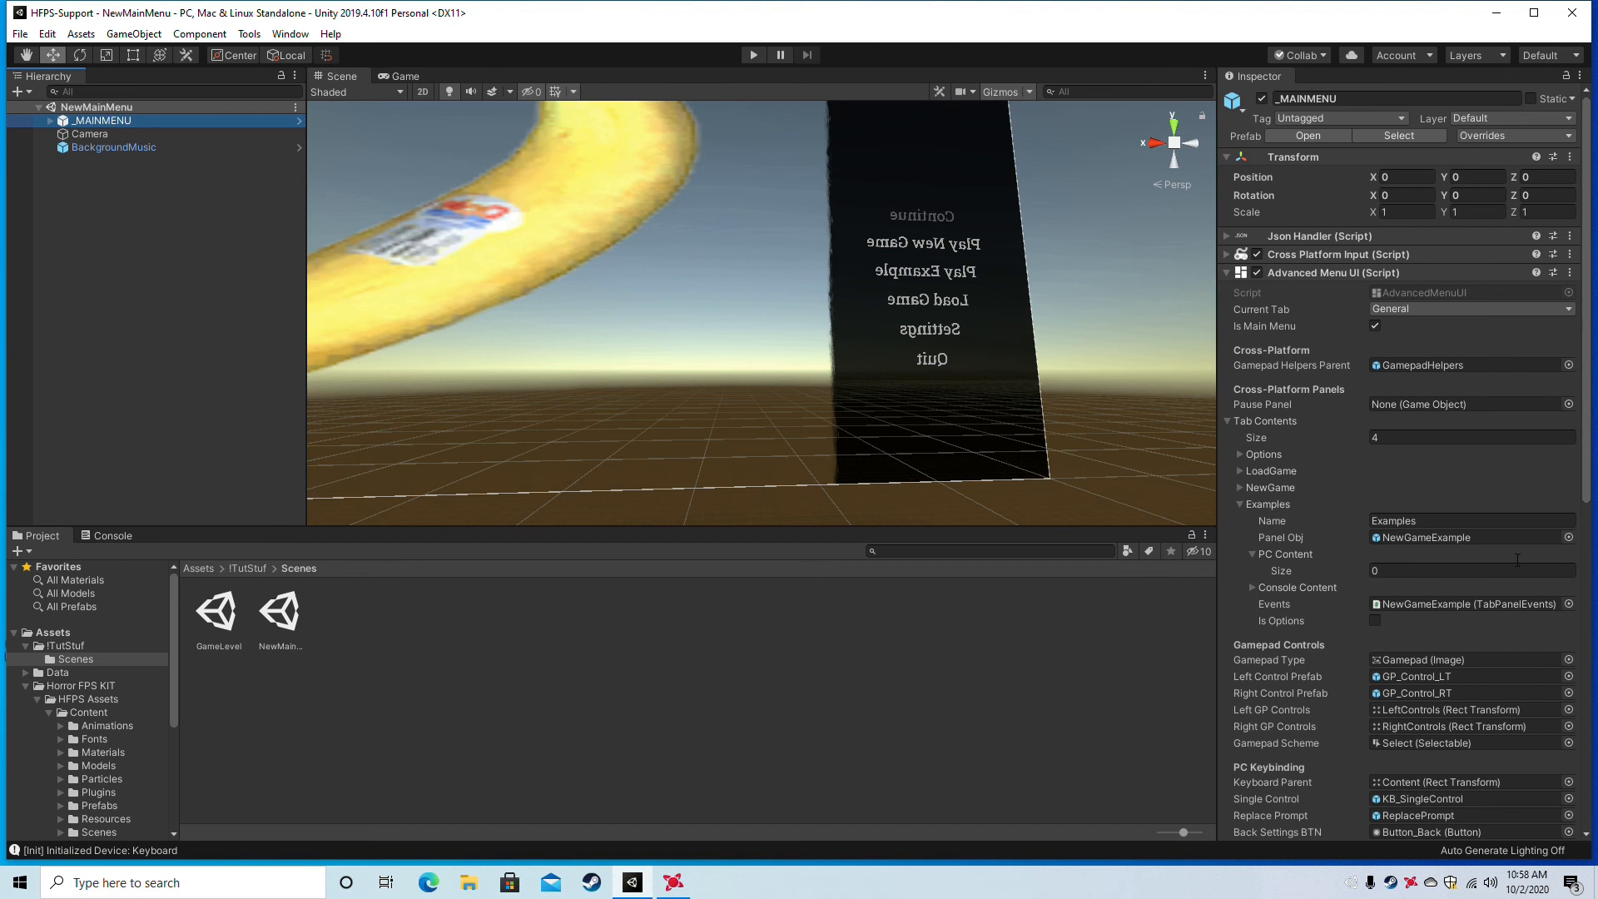
{"action": "left_click", "coordinate": [752, 55]}
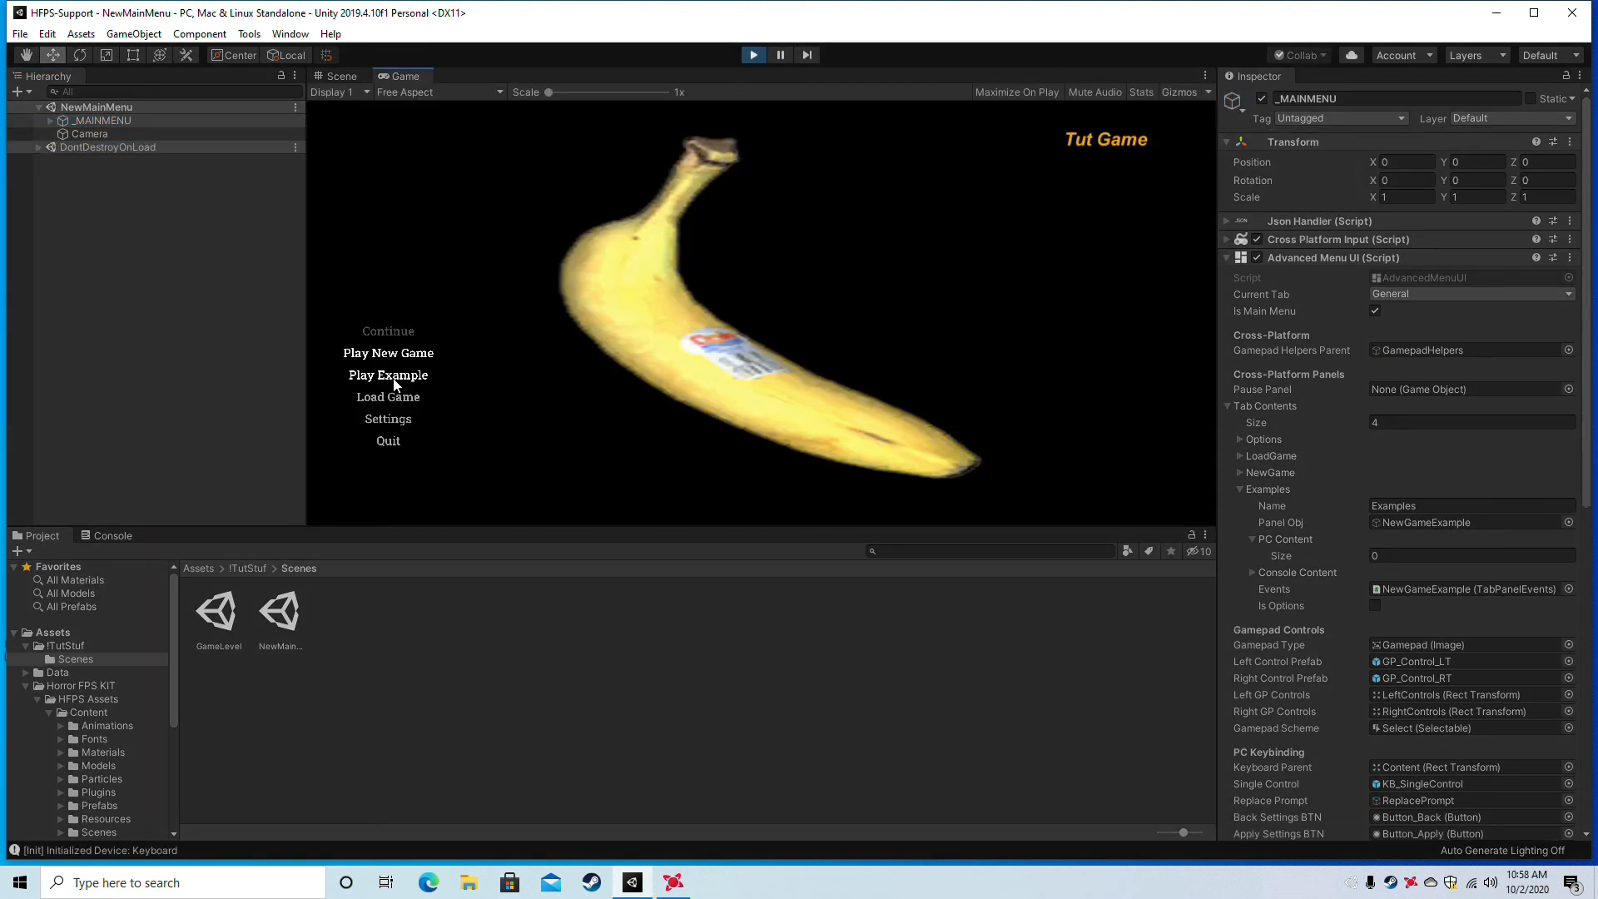
{"action": "left_click", "coordinate": [390, 377]}
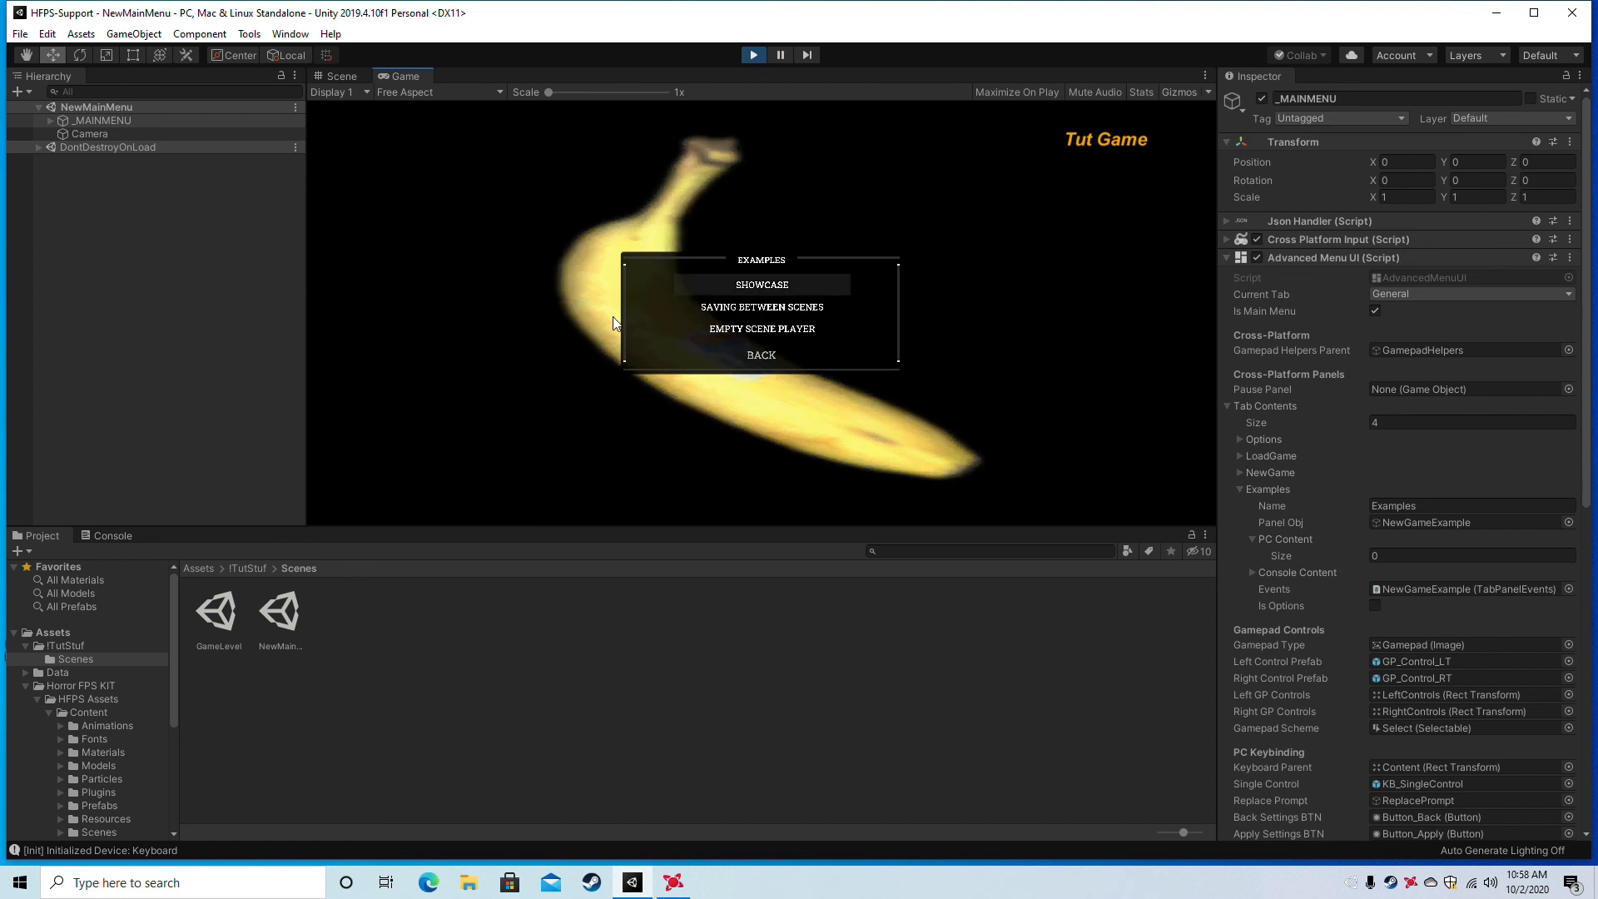
Reopen the Play Example list in the running menu and select its Showcase button object under Levels in the scene.
{"action": "left_click", "coordinate": [776, 351]}
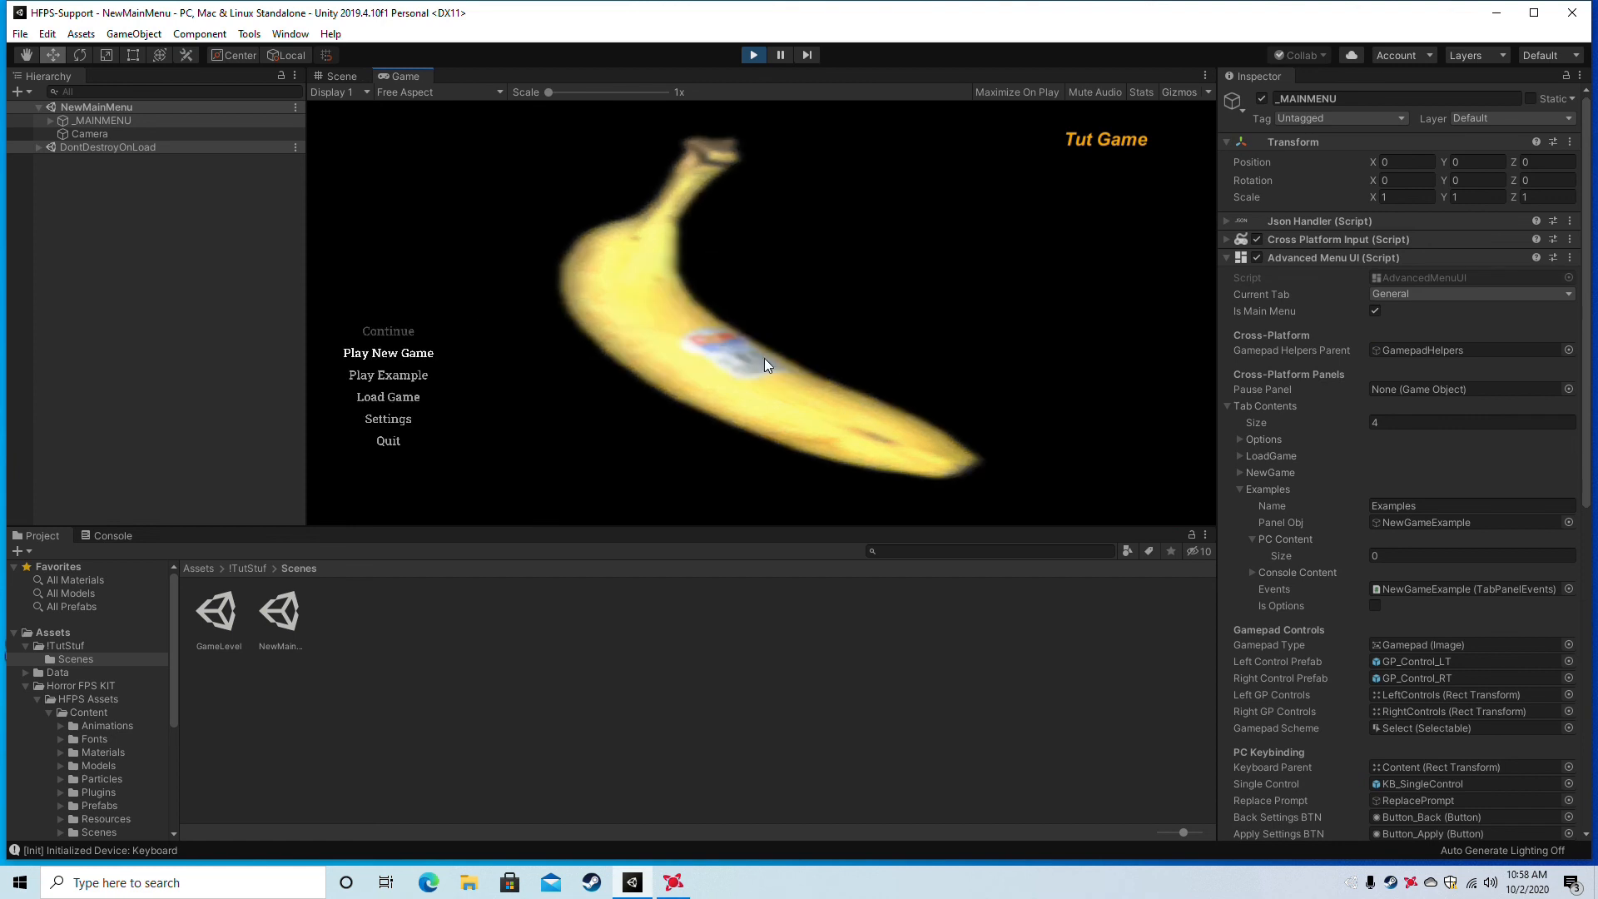
{"action": "left_click", "coordinate": [391, 374]}
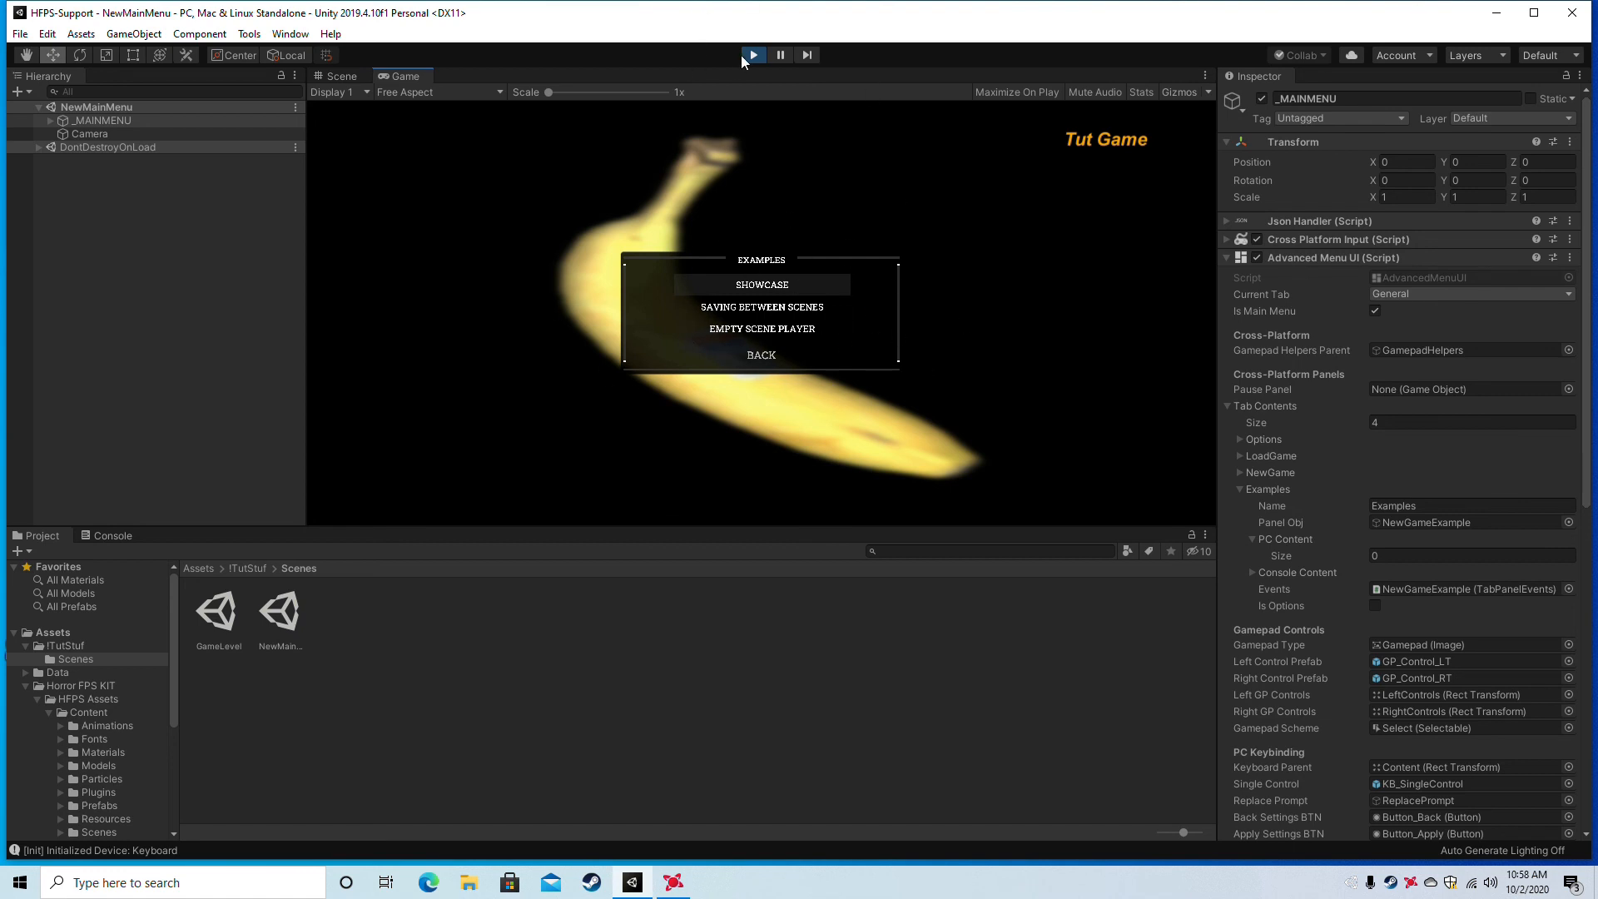
{"action": "left_click", "coordinate": [332, 77]}
{"action": "left_click", "coordinate": [442, 141]}
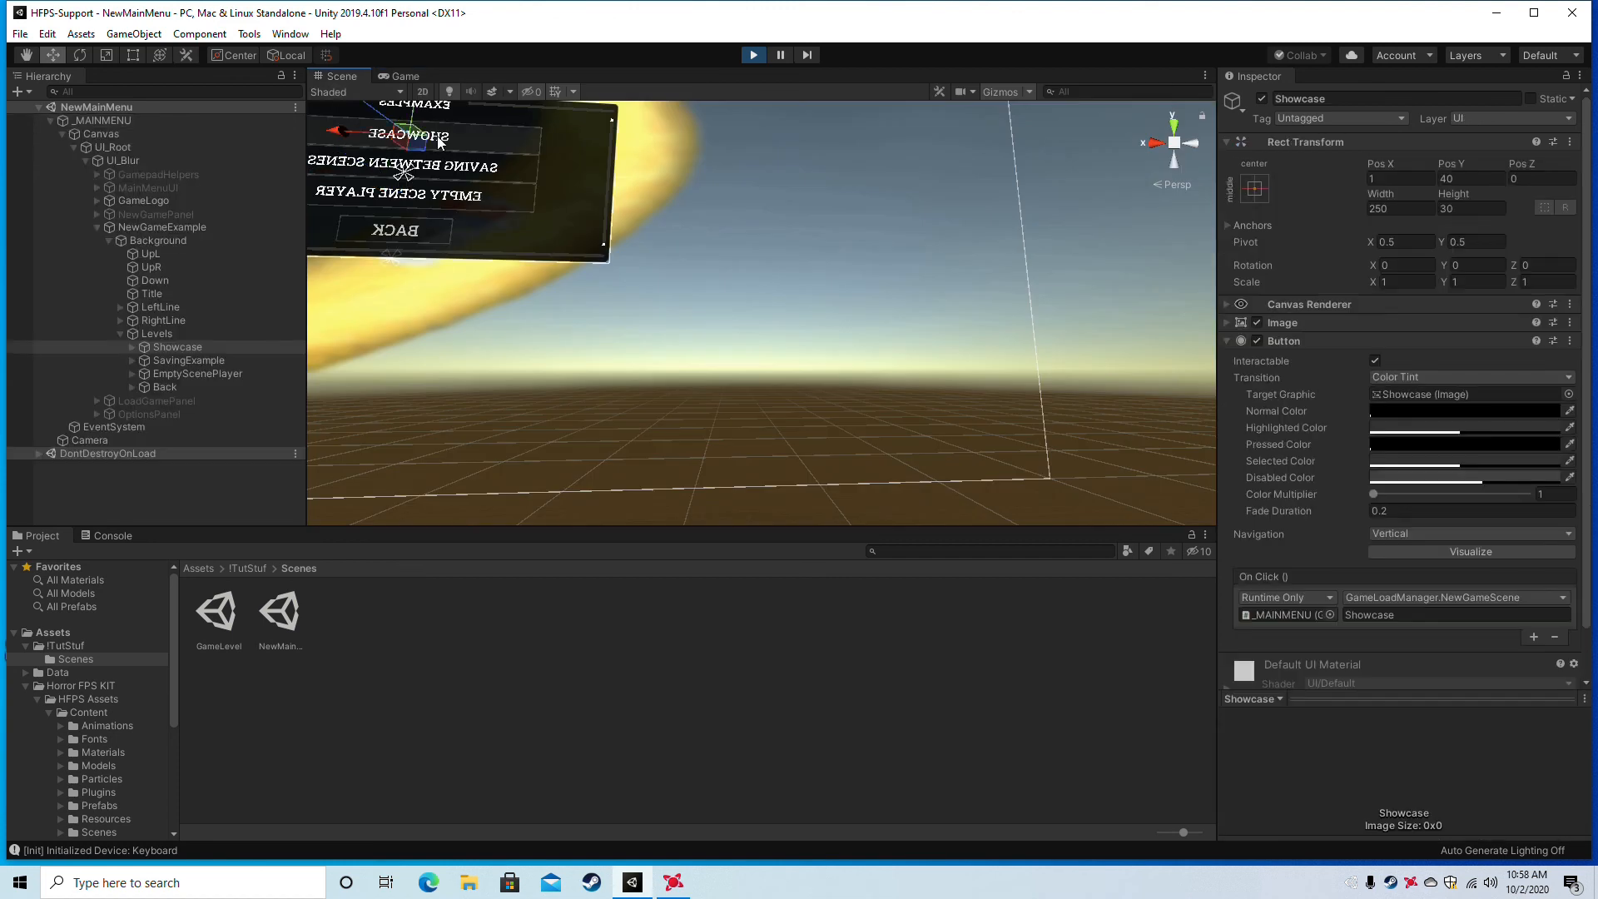
{"action": "left_click", "coordinate": [158, 334]}
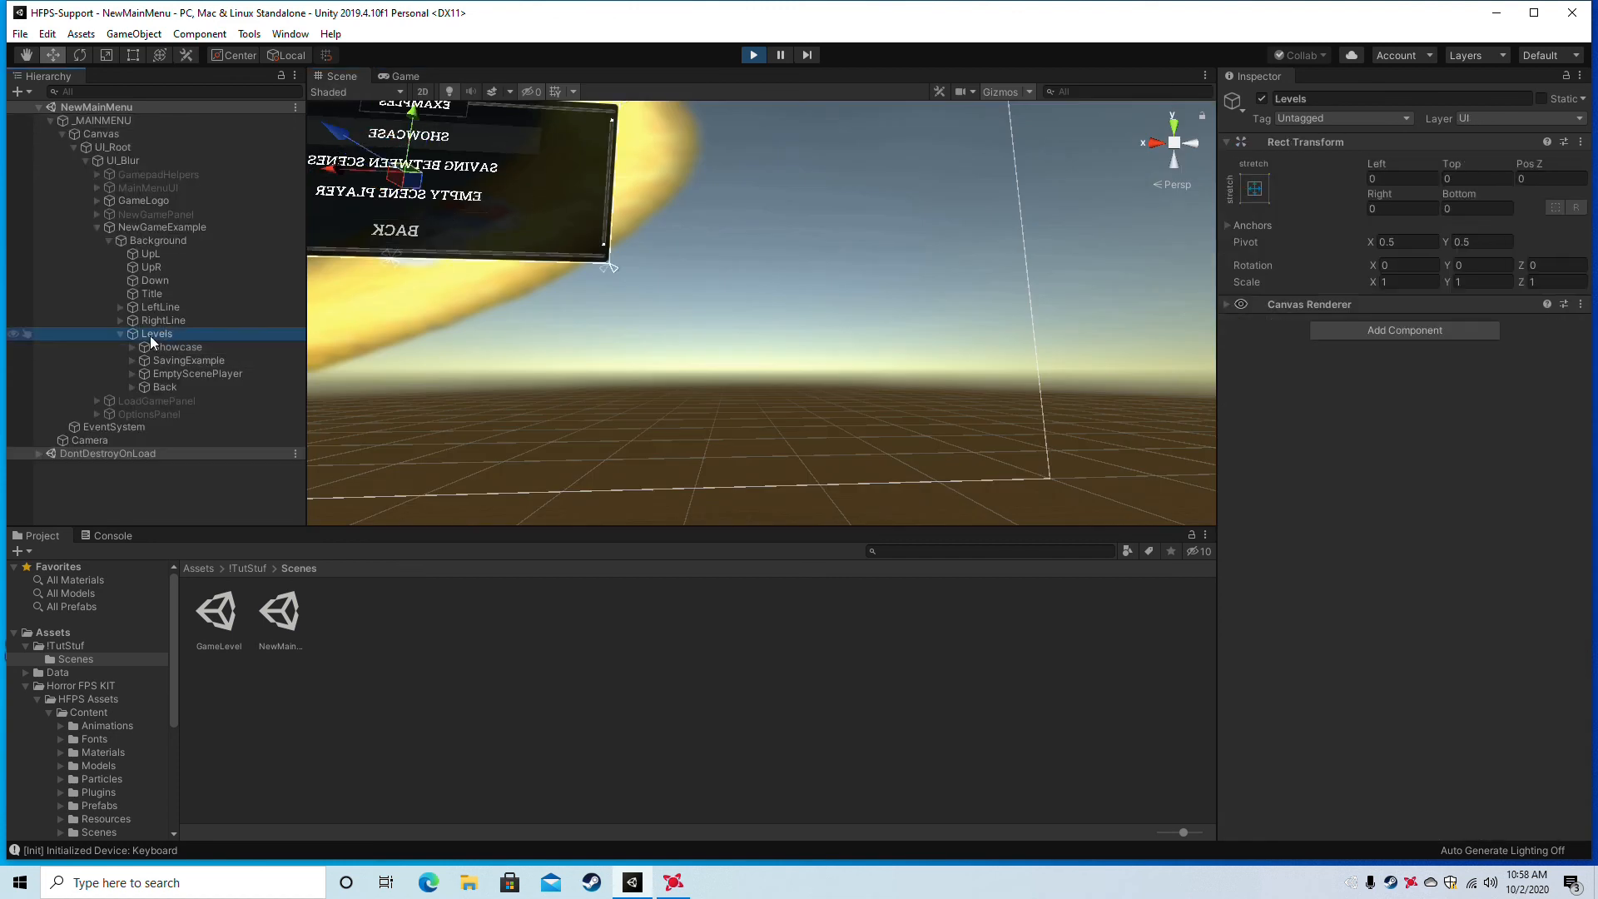
{"action": "left_click", "coordinate": [183, 346]}
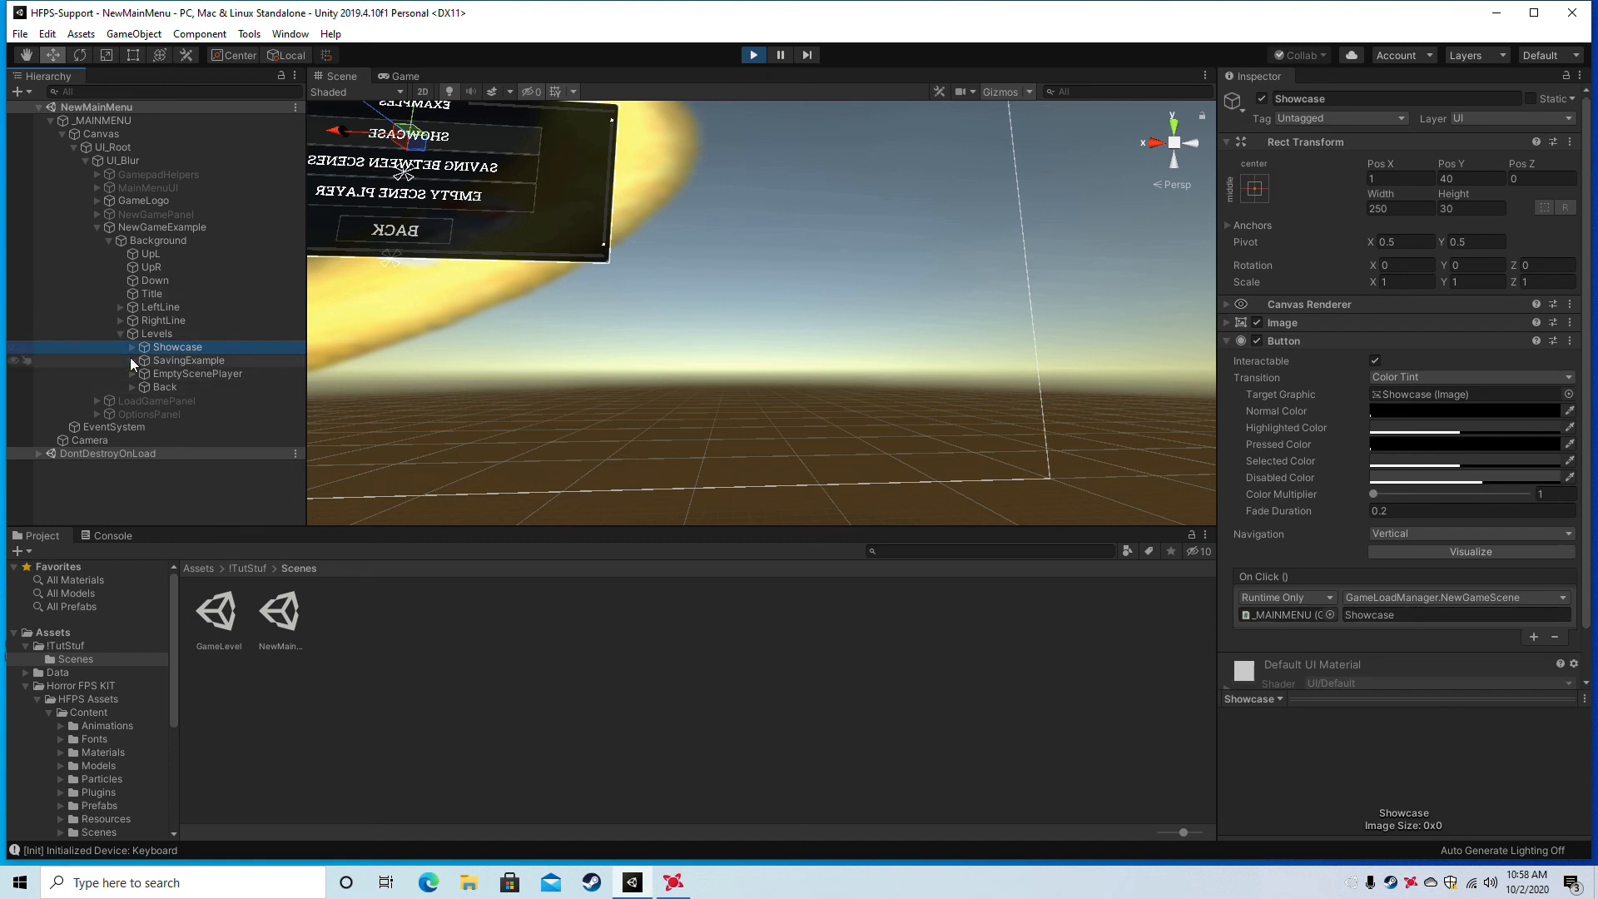
Stop play mode and set the Showcase button's On Click NewGameScene argument to GameLevel.
{"action": "left_click", "coordinate": [753, 55]}
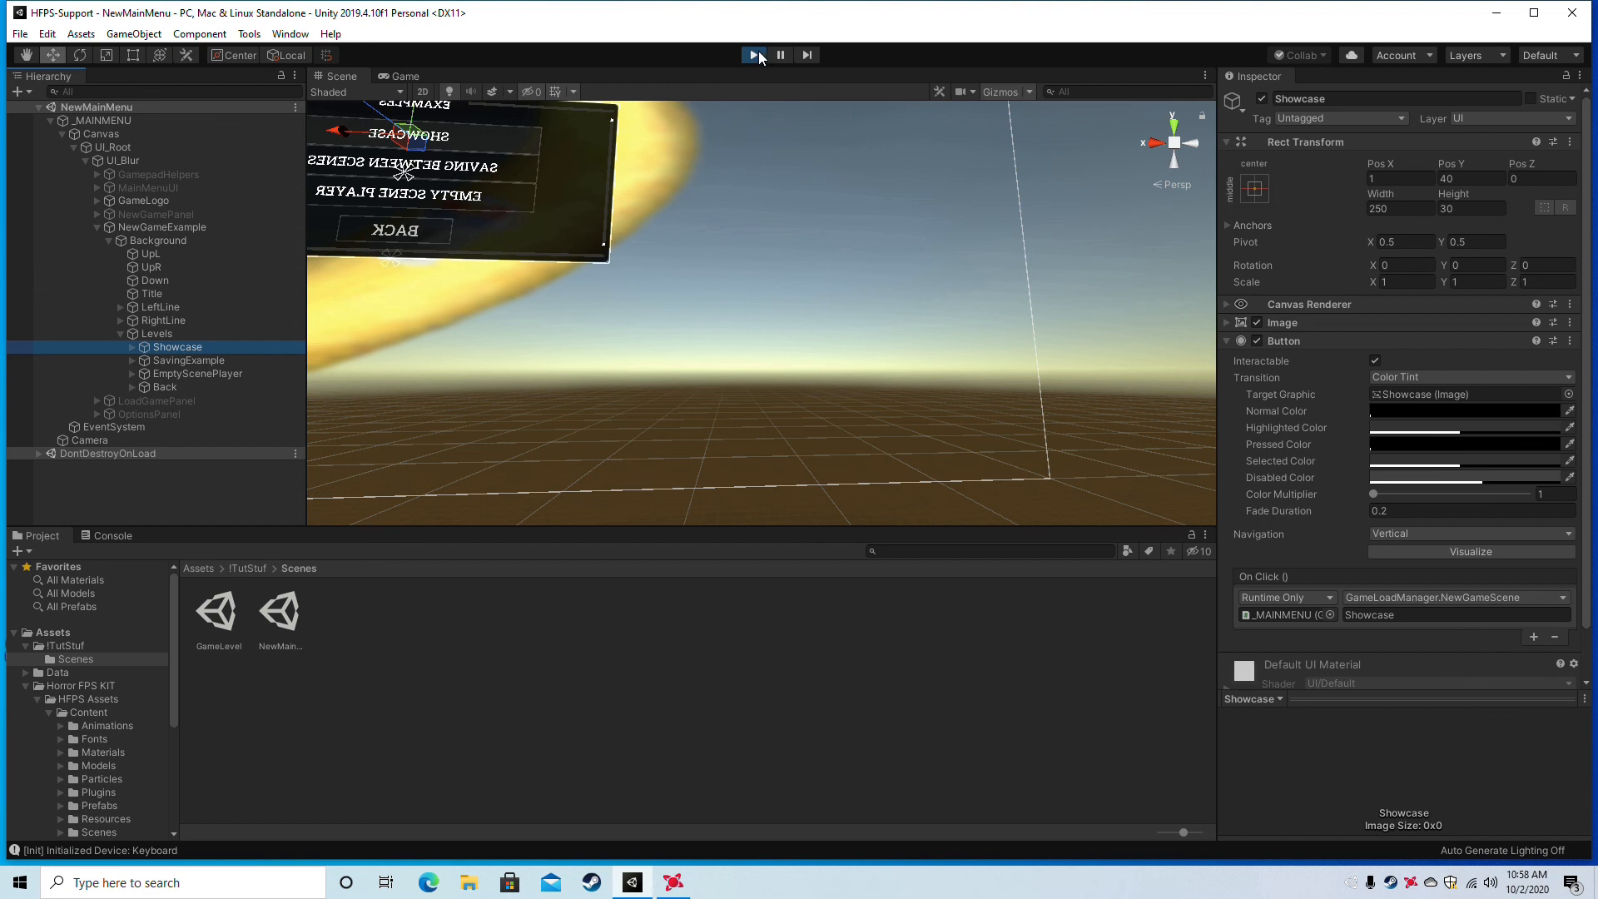
{"action": "left_click", "coordinate": [1373, 615]}
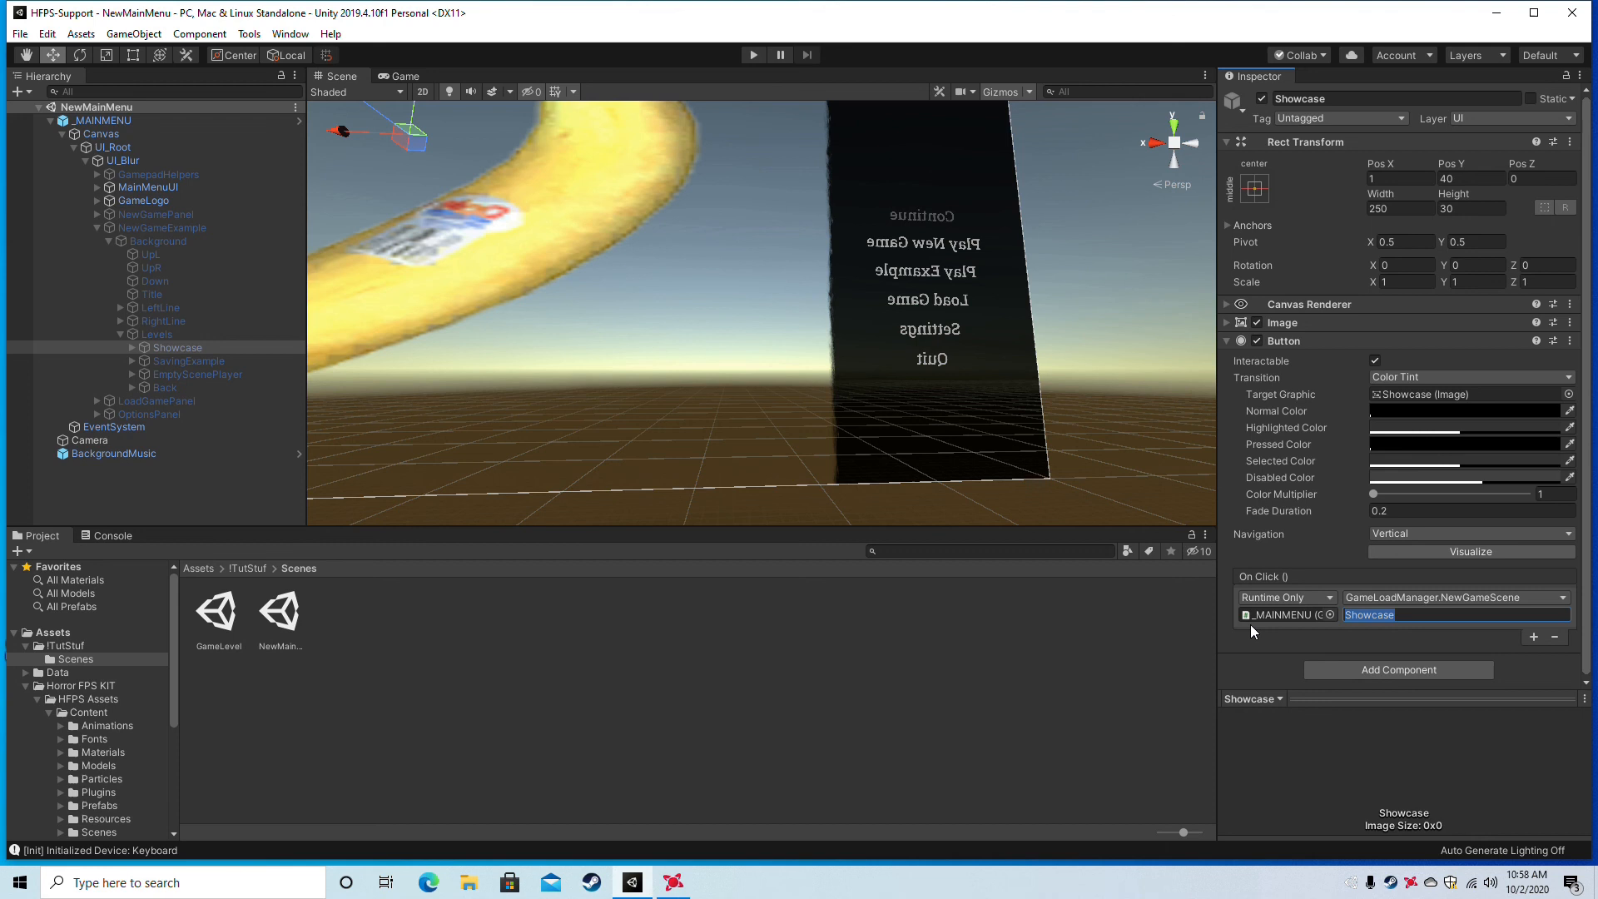
{"action": "type", "text": "GameLevel"}
{"action": "left_click", "coordinate": [1276, 766]}
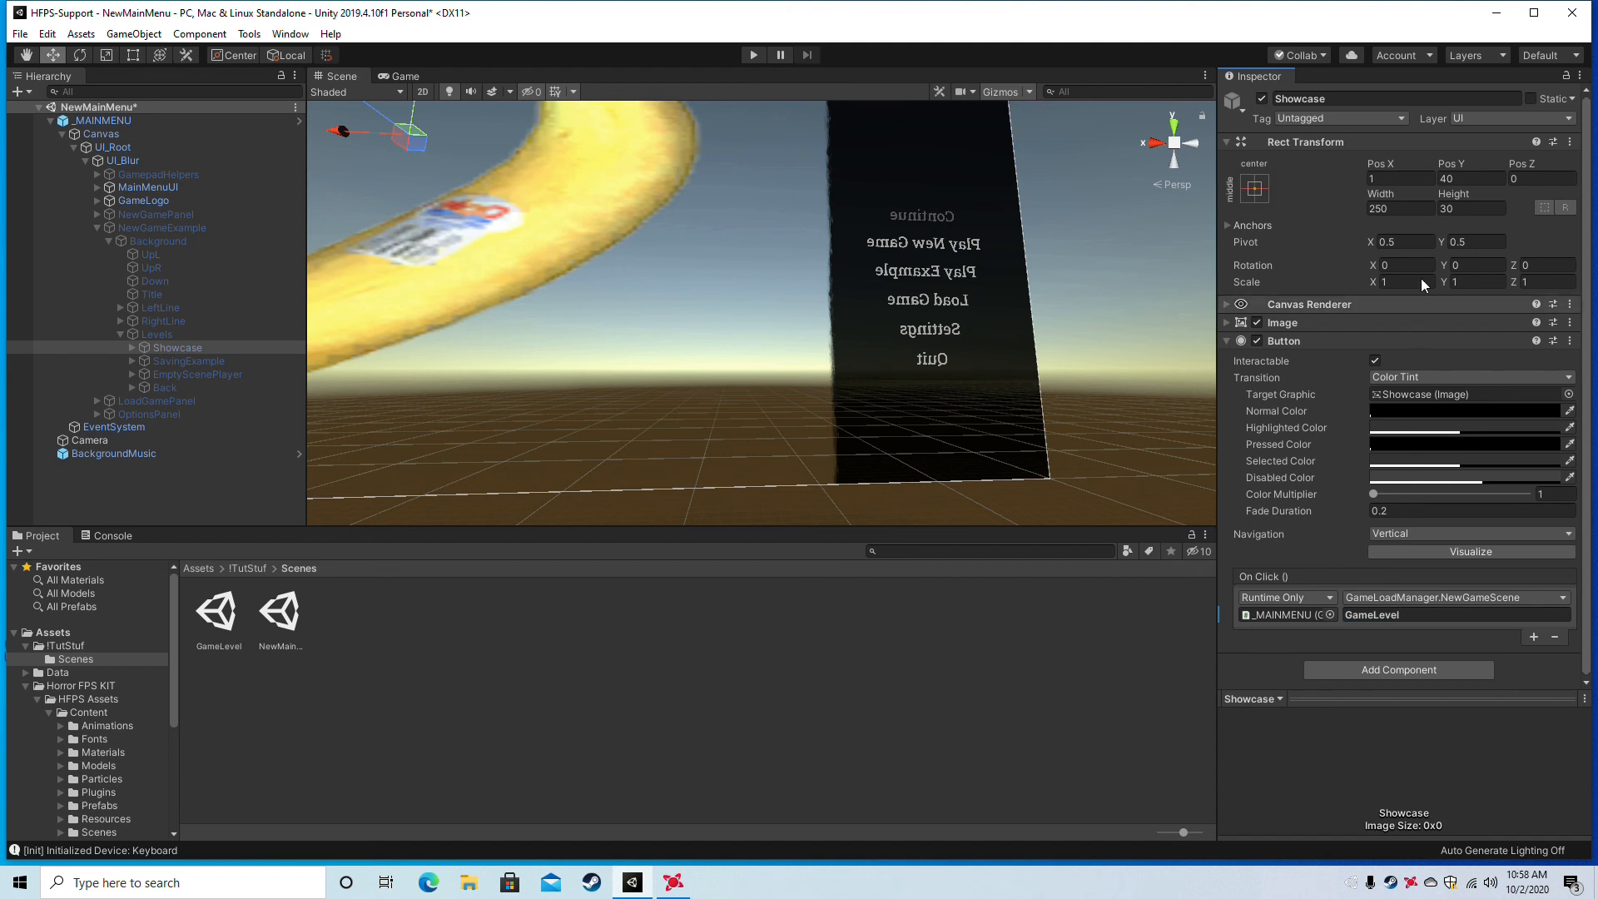
Play-test the menu by starting the Showcase example, continuing past the loading screen and walking forward in the level.
{"action": "left_click", "coordinate": [754, 55]}
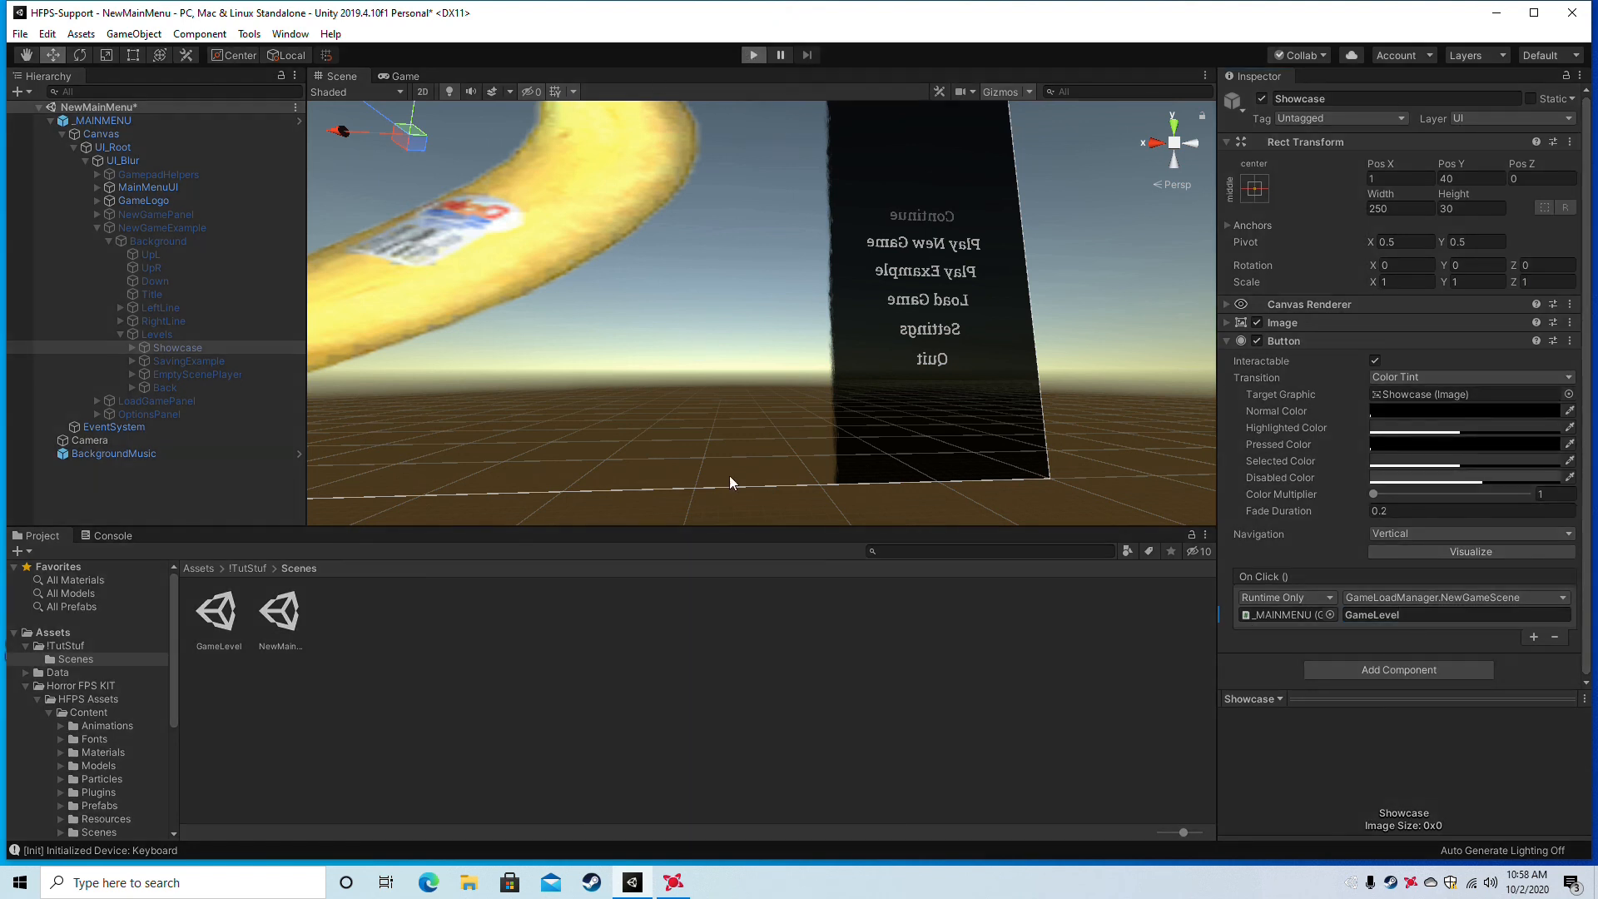
{"action": "left_click", "coordinate": [408, 378]}
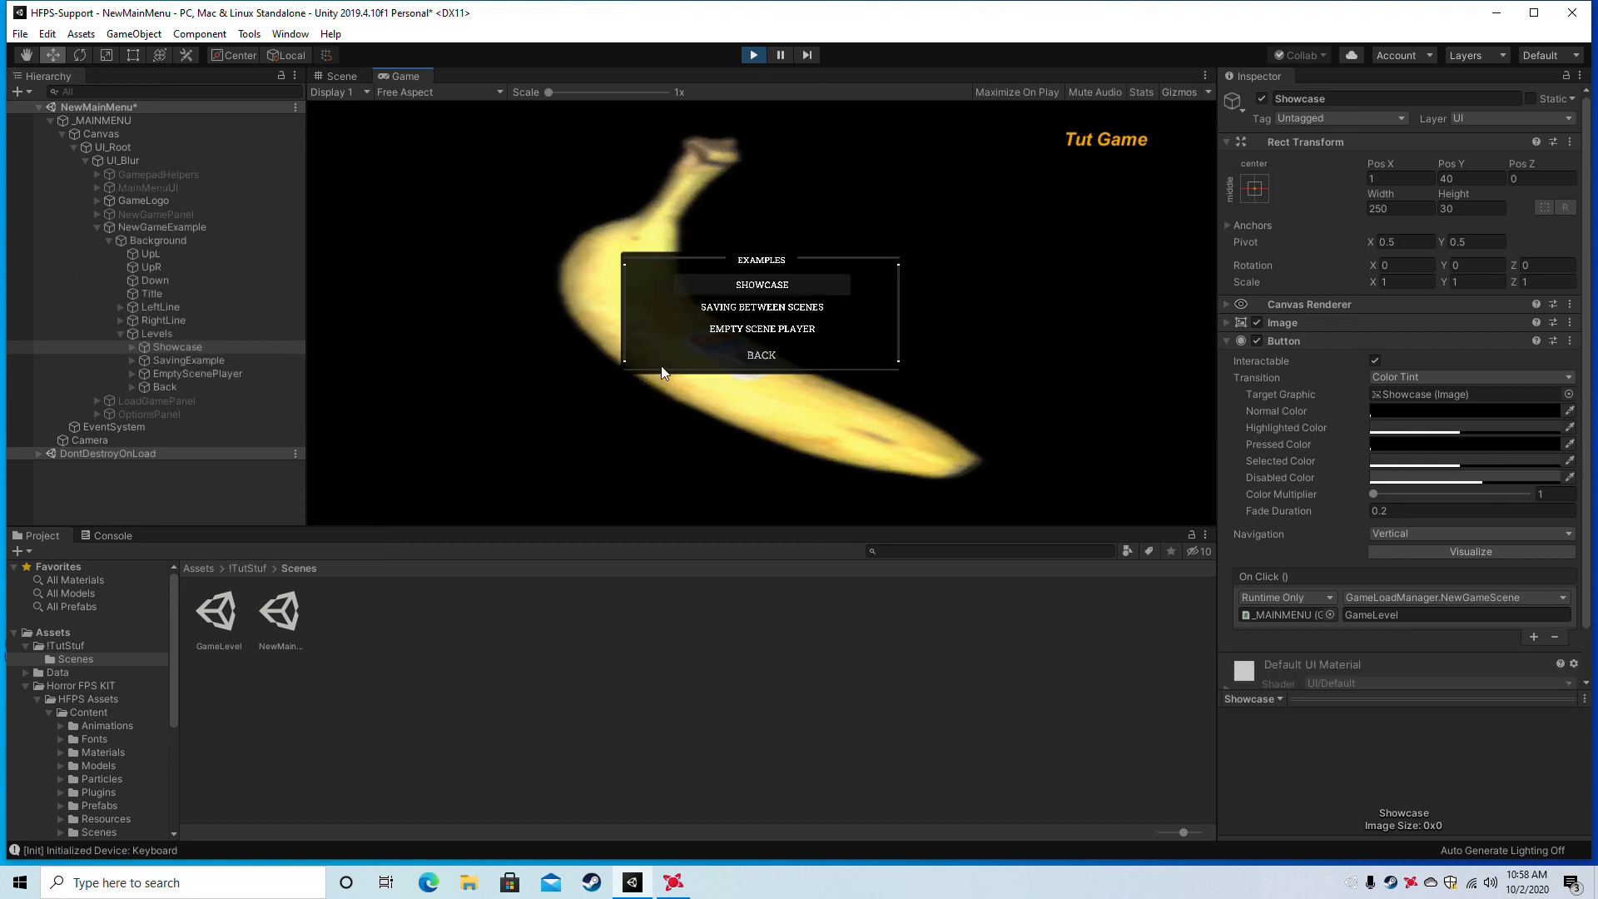
{"action": "left_click", "coordinate": [799, 274]}
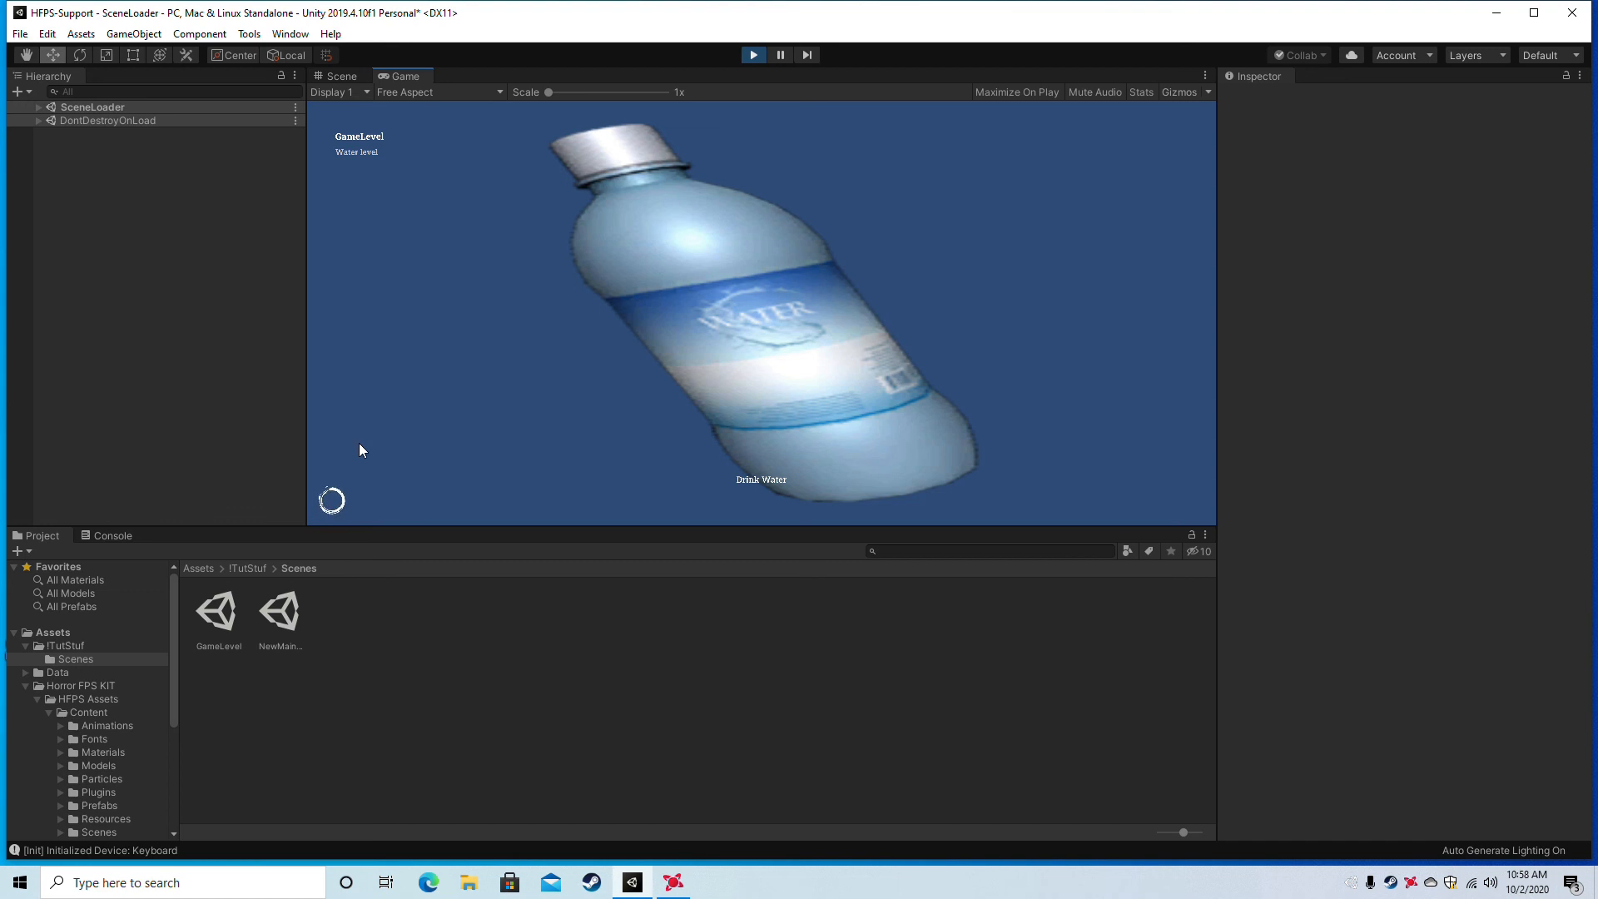
{"action": "key", "text": "space"}
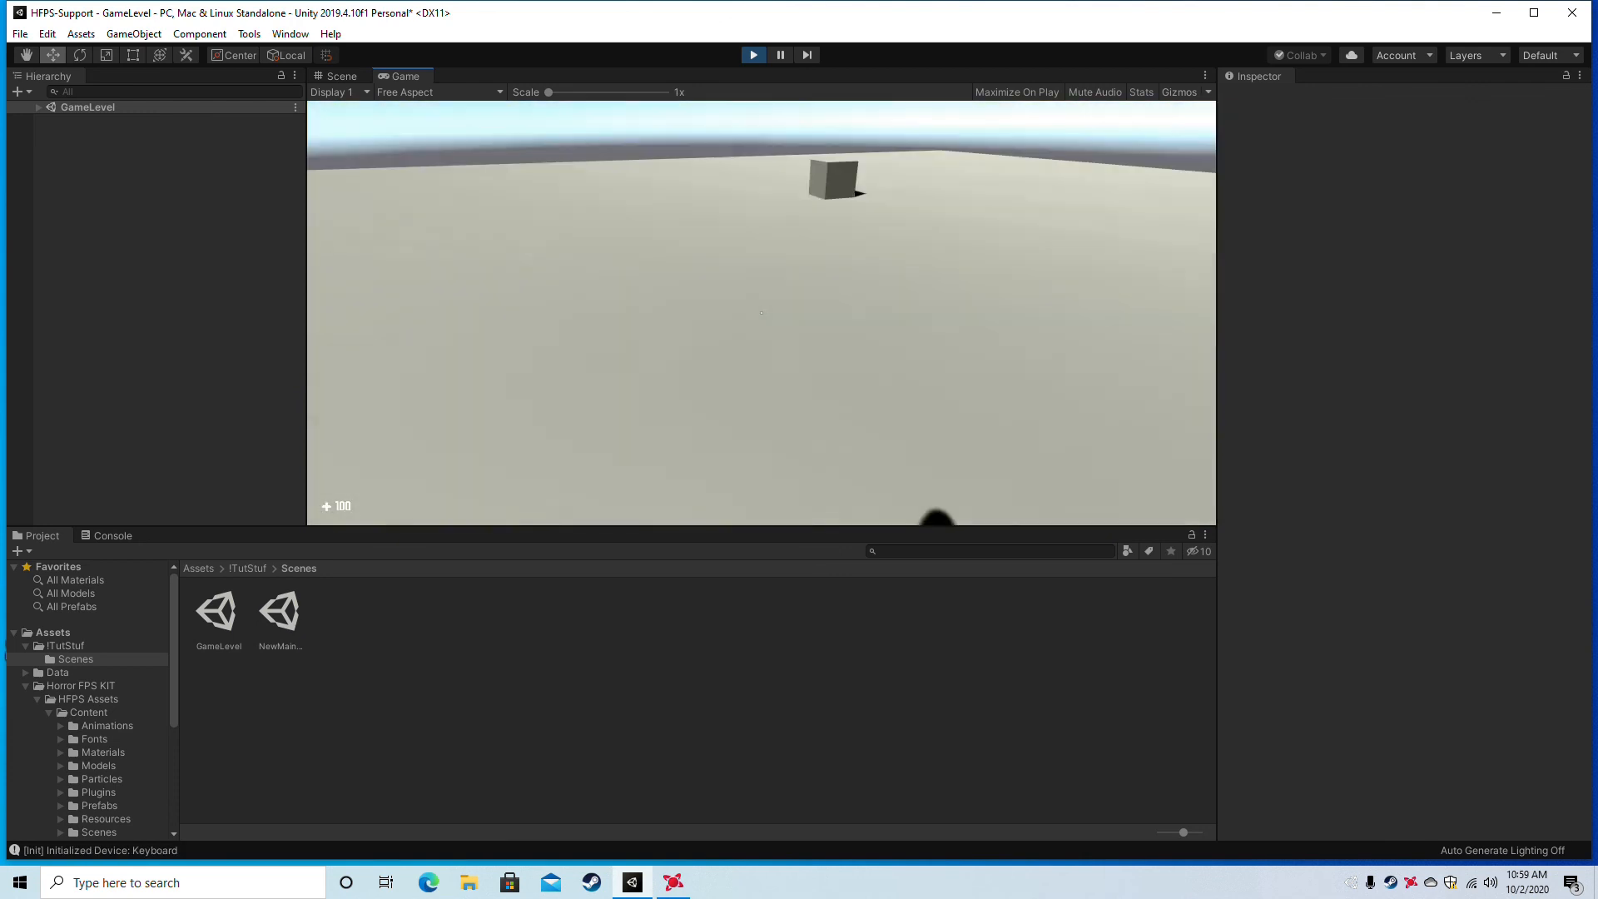
{"action": "key", "text": "w"}
{"action": "key", "text": "w"}
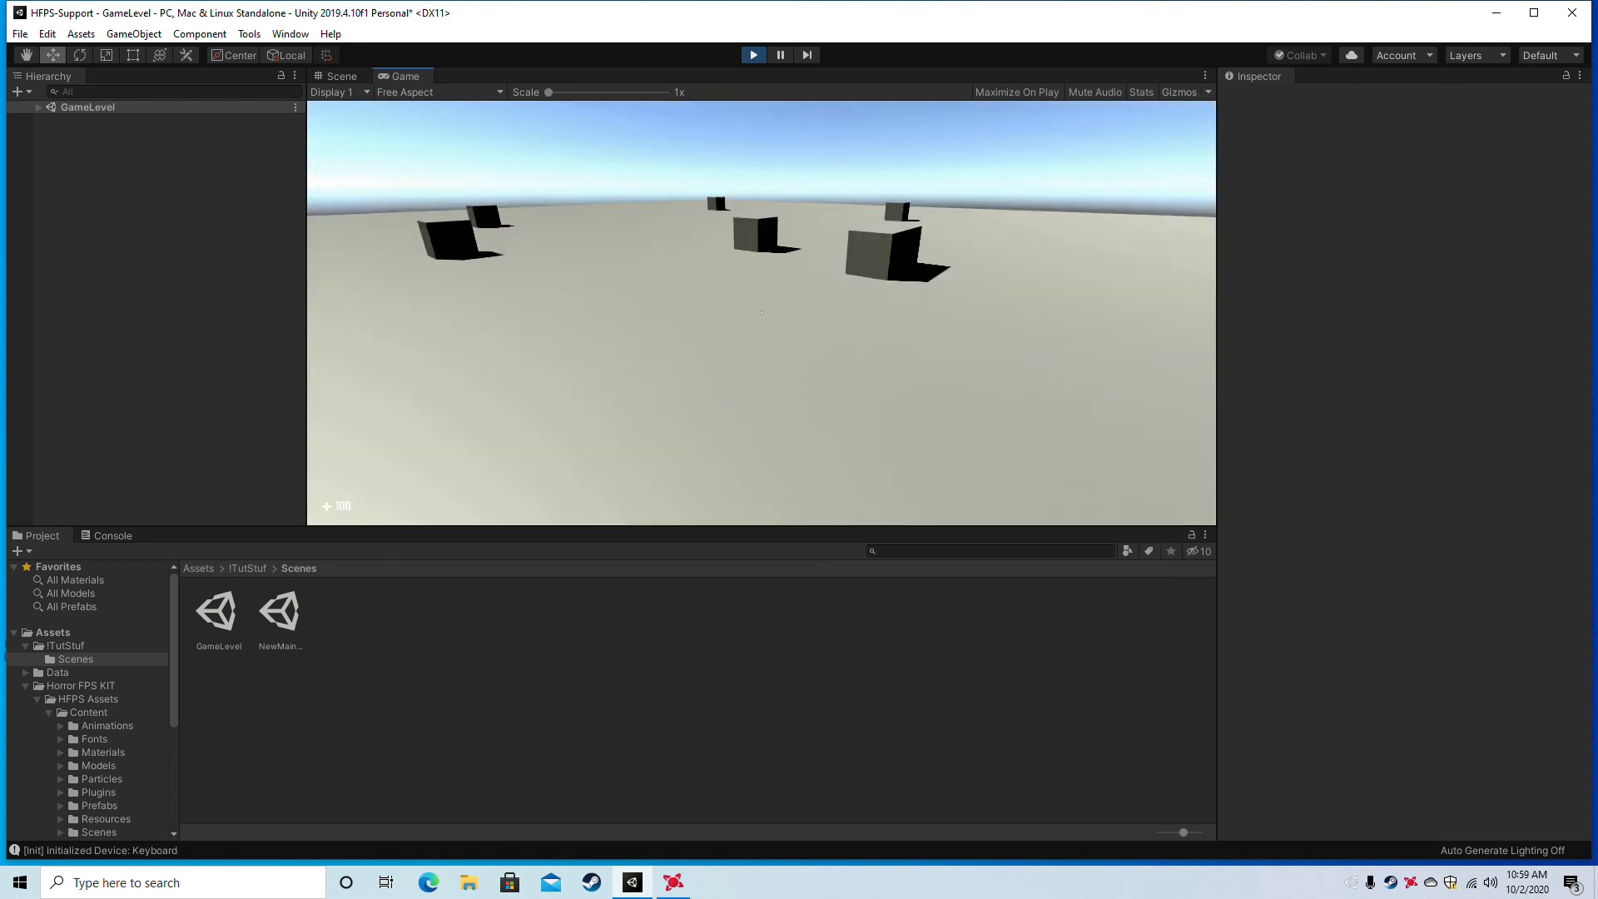
Load the GameLevel save from the pause menu, enter the loaded level, pause again and stop play mode.
{"action": "key", "text": "Escape"}
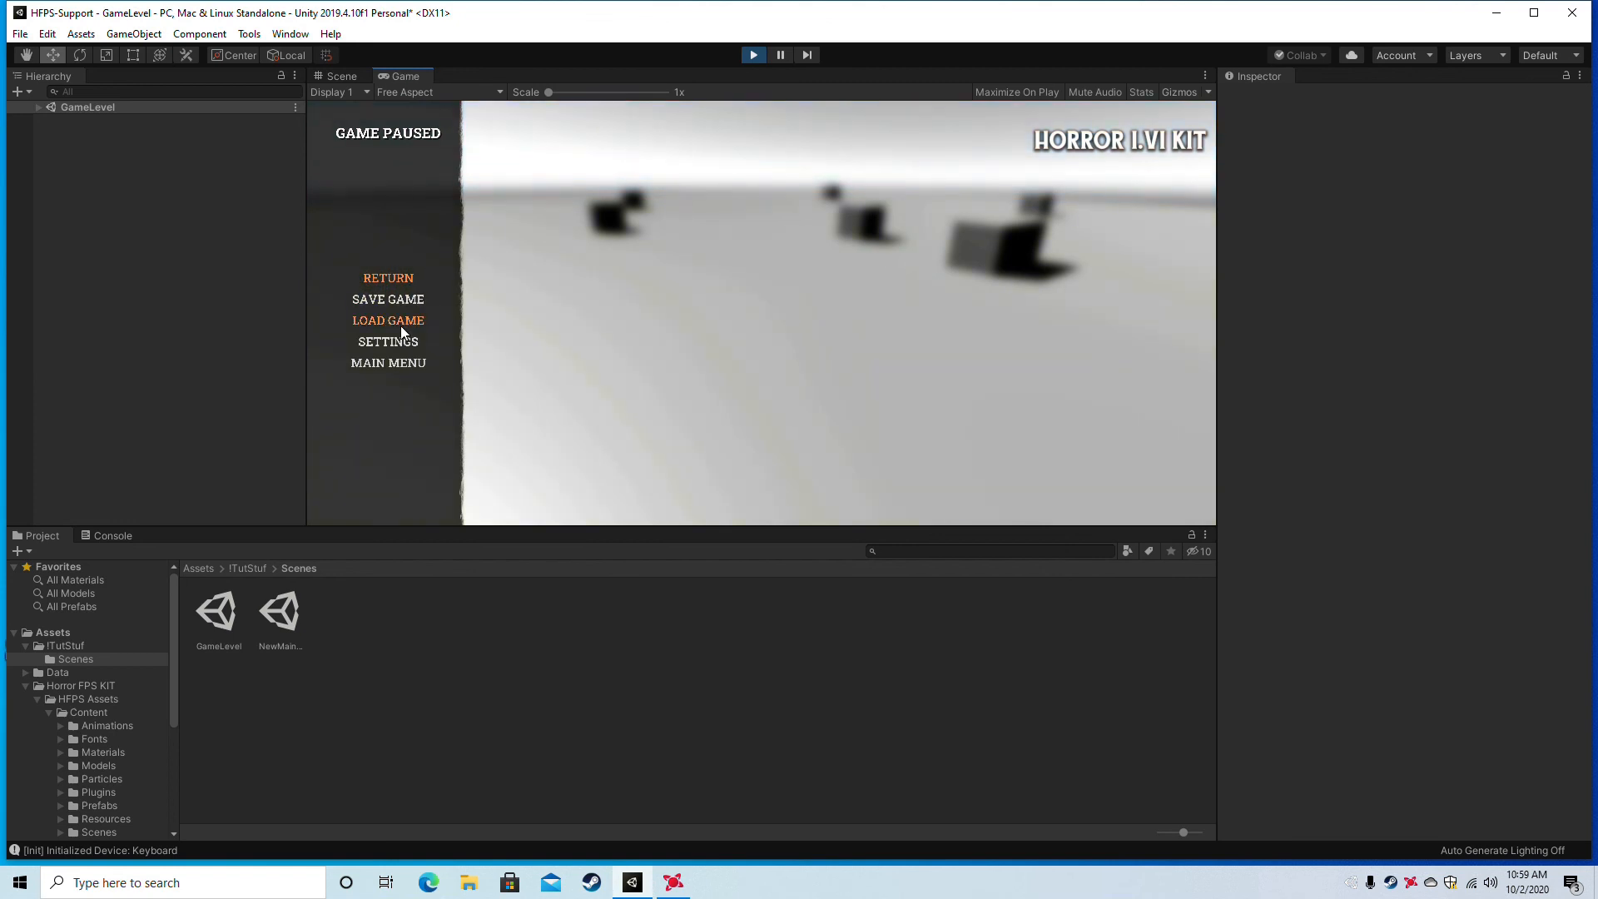
{"action": "left_click", "coordinate": [398, 322]}
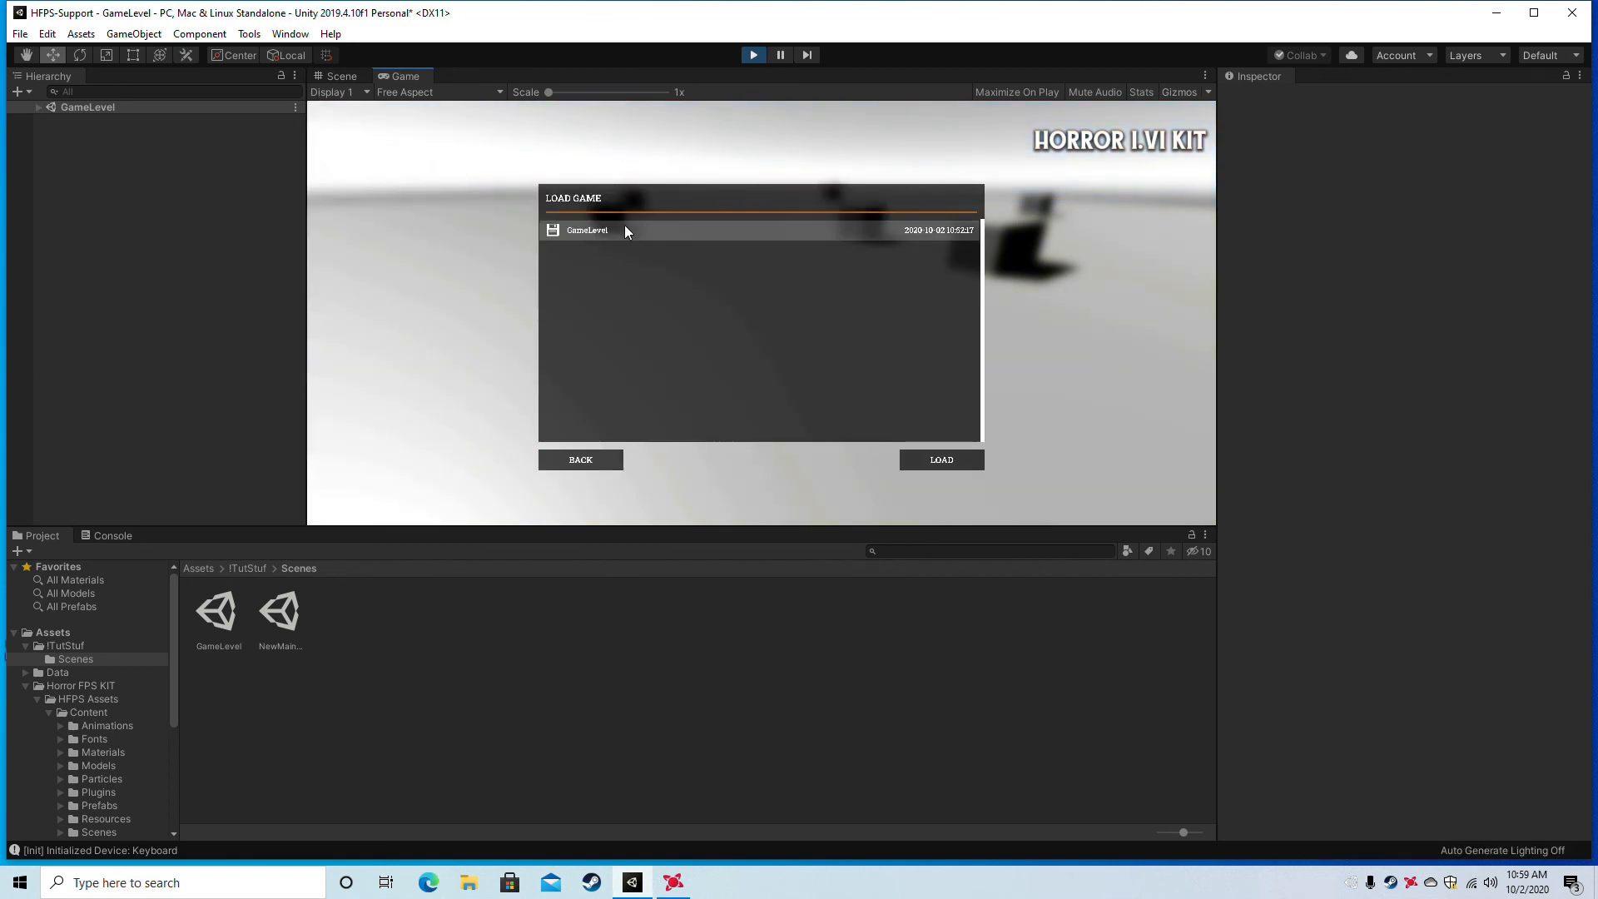
{"action": "left_click", "coordinate": [941, 461]}
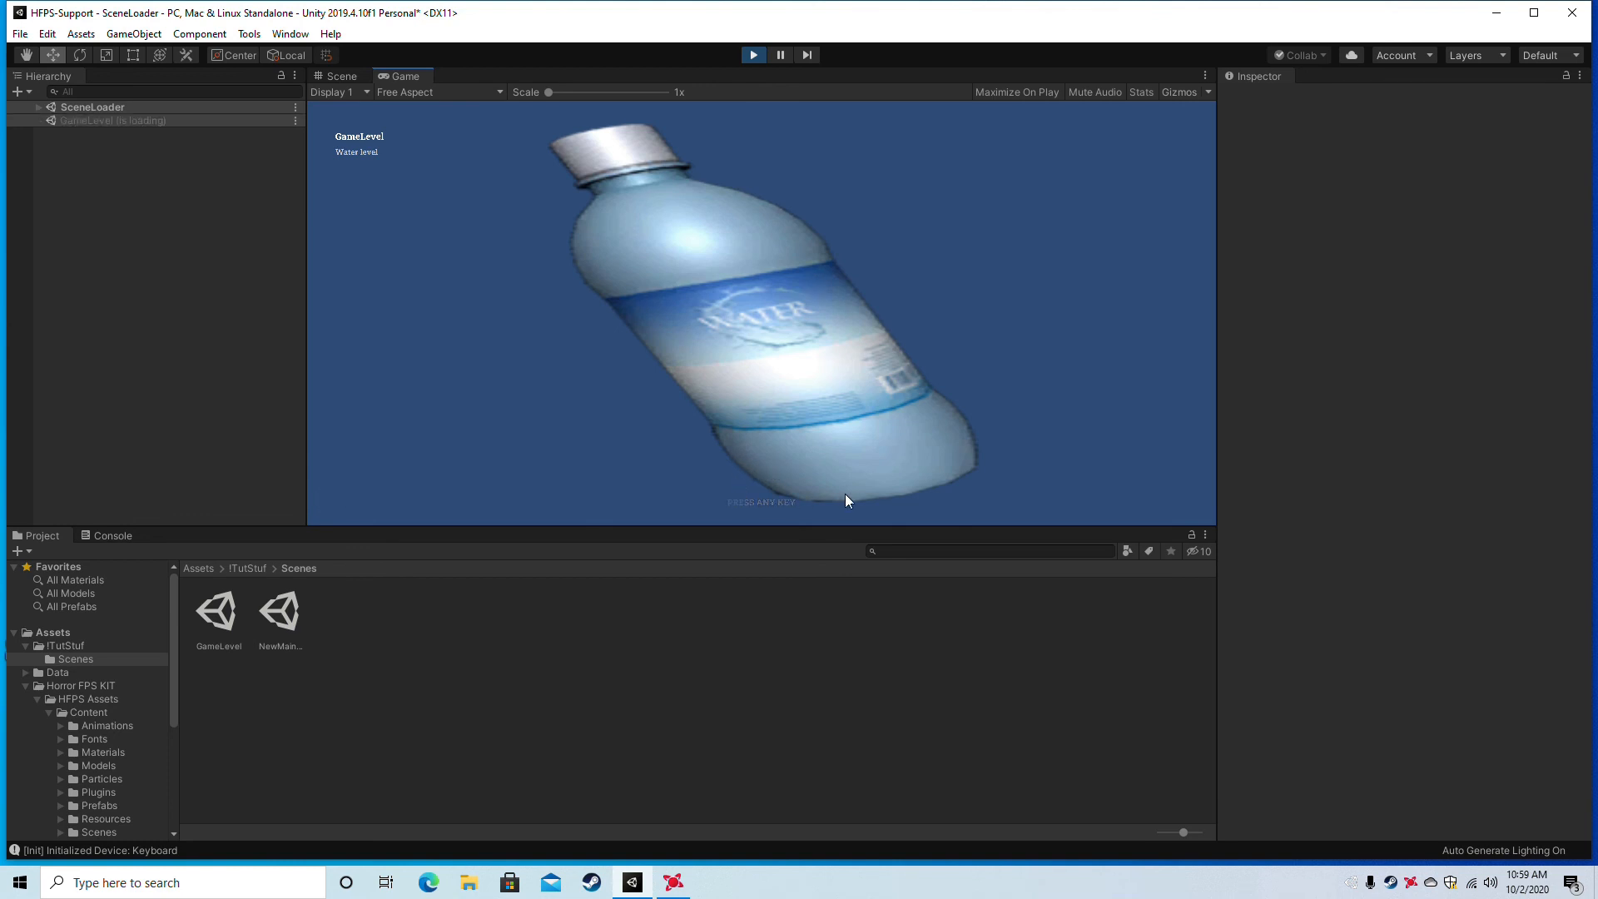
{"action": "key", "text": "space"}
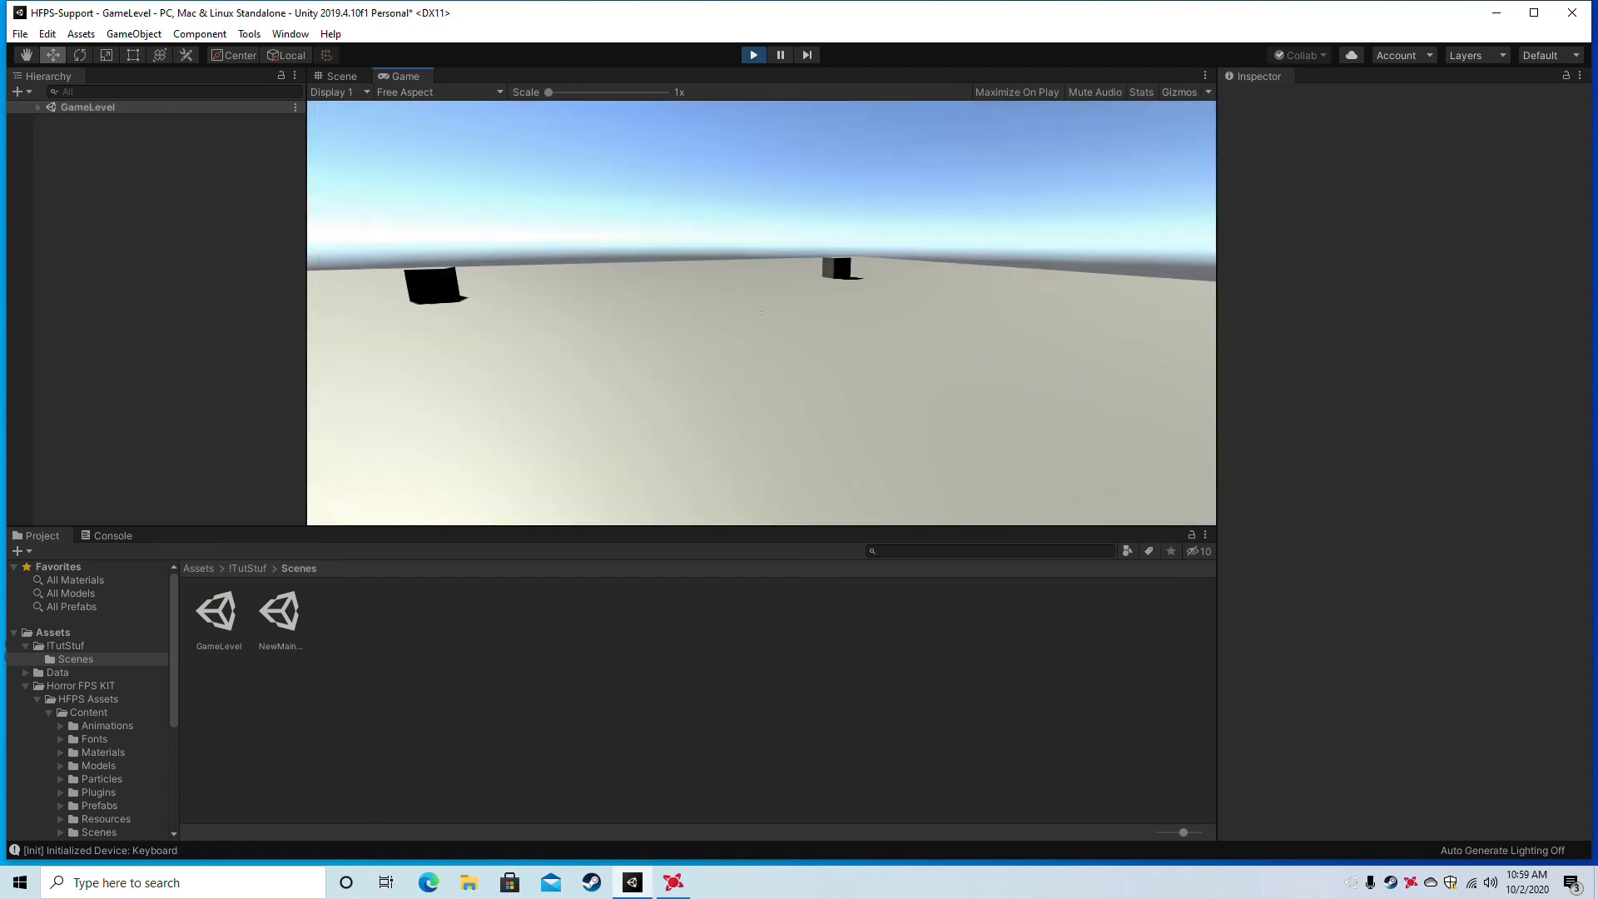
{"action": "key", "text": "Escape"}
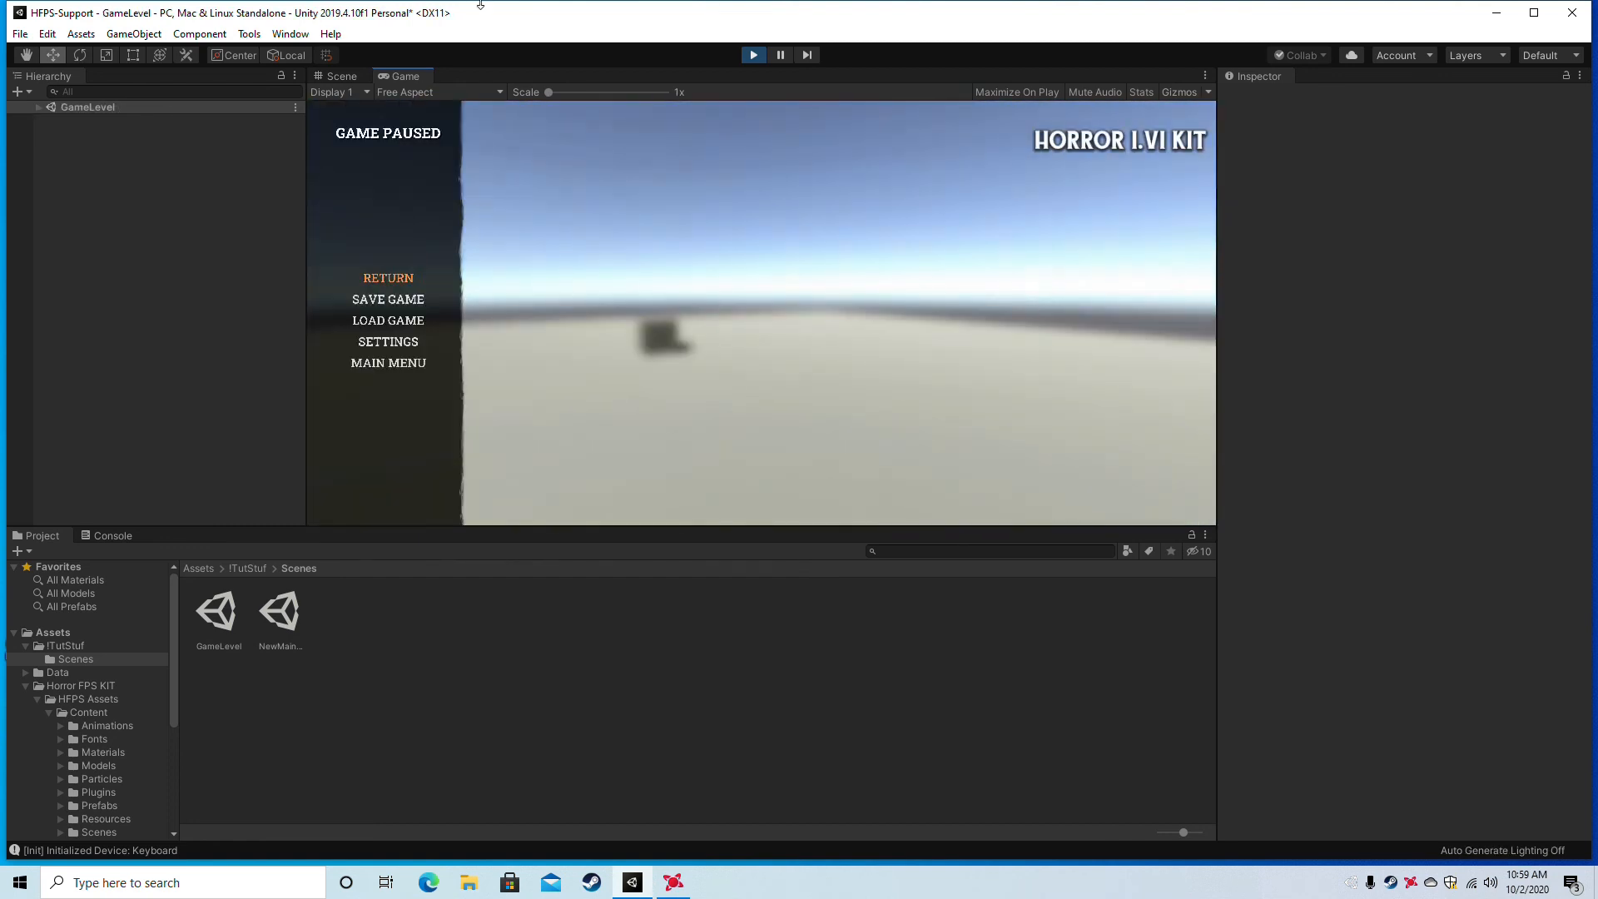
{"action": "left_click", "coordinate": [753, 55]}
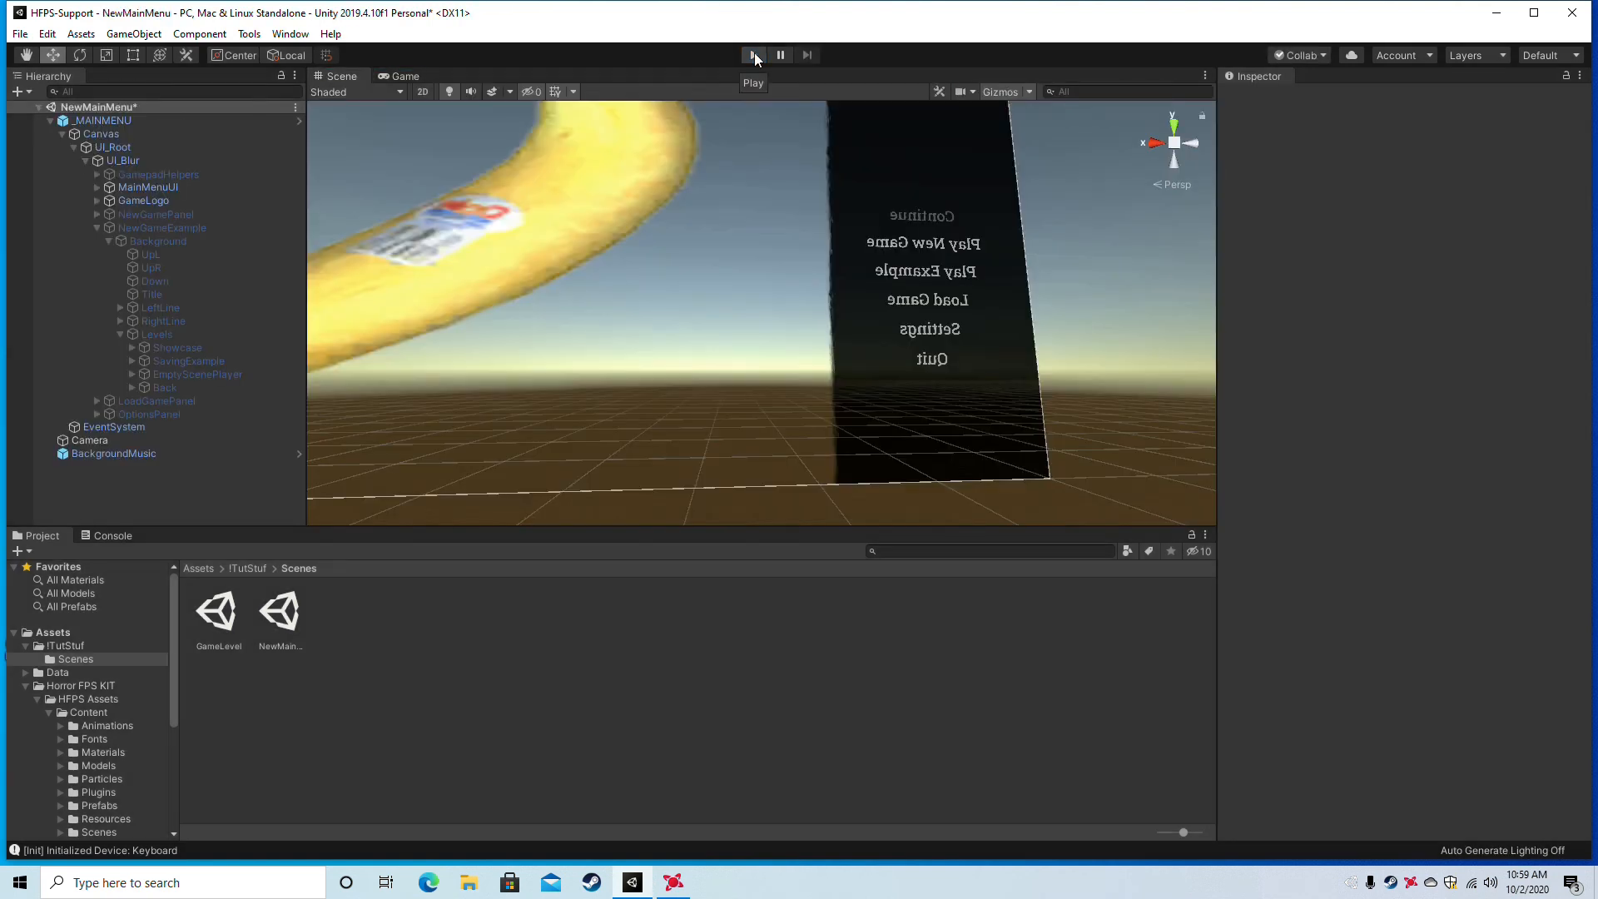